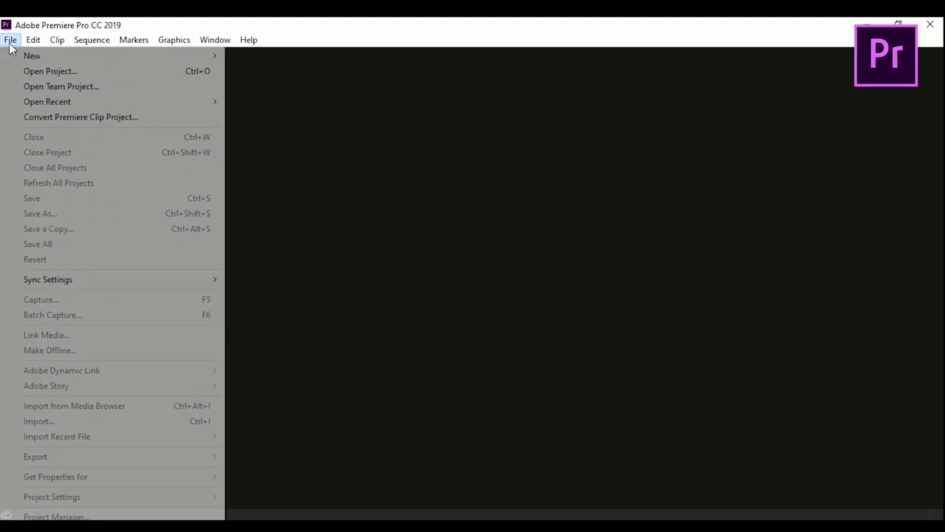
Start a new project from File > New > Project
mouse_move(45, 60)
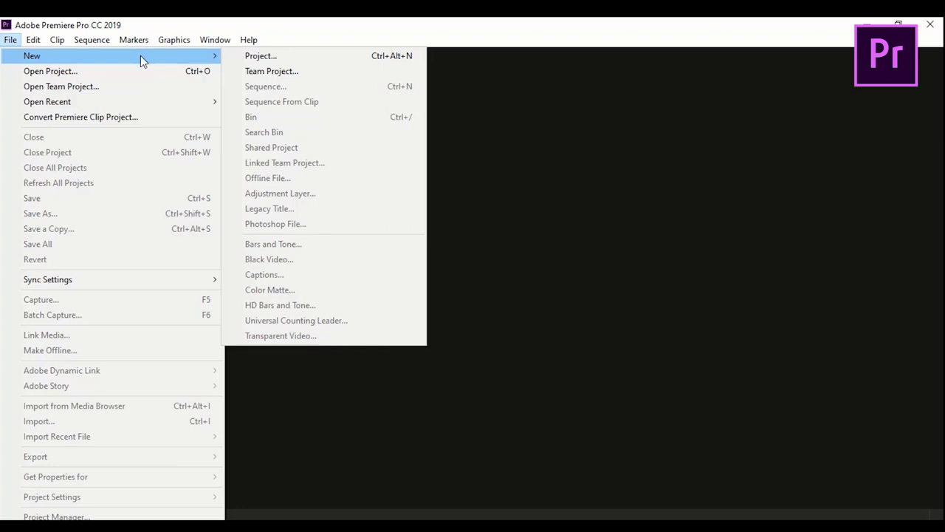
left_click(270, 55)
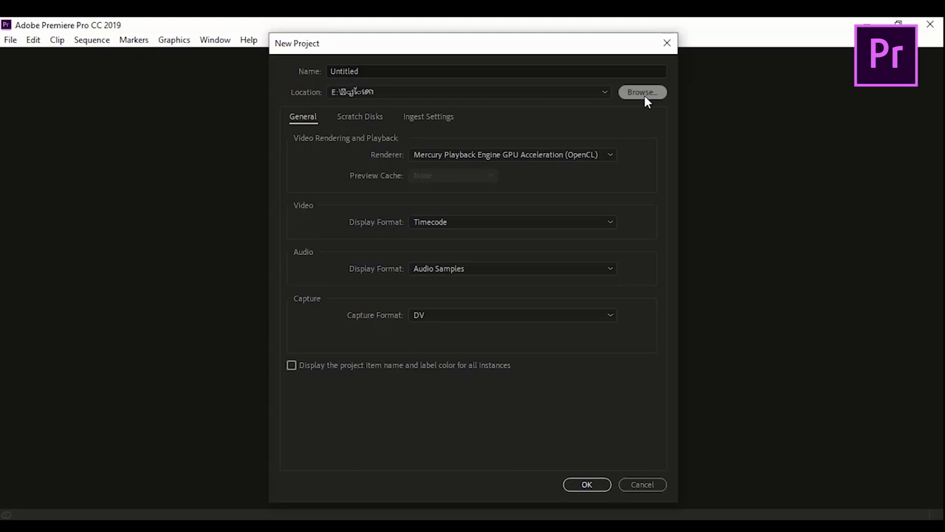
Create a 'Pr Lesson' folder on drive E: and select it as the project location
left_click(645, 97)
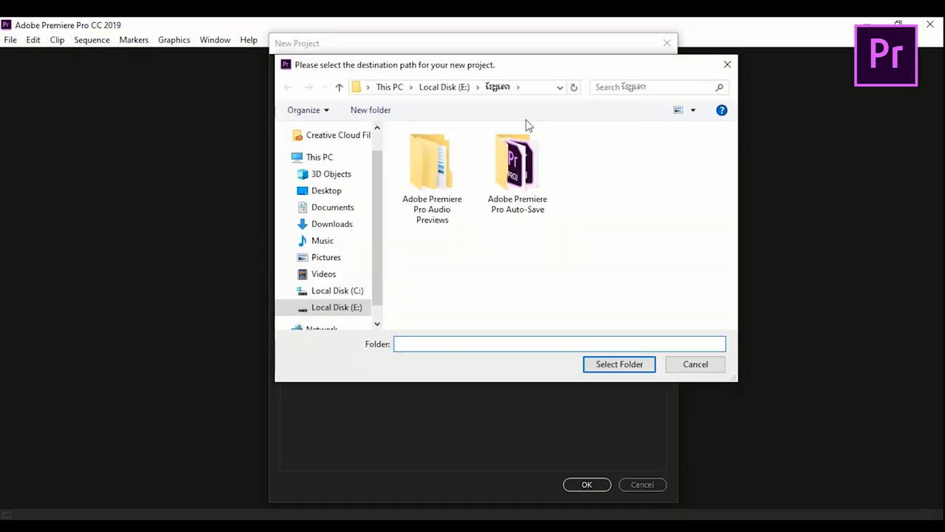
scroll(372, 298, "down", 1)
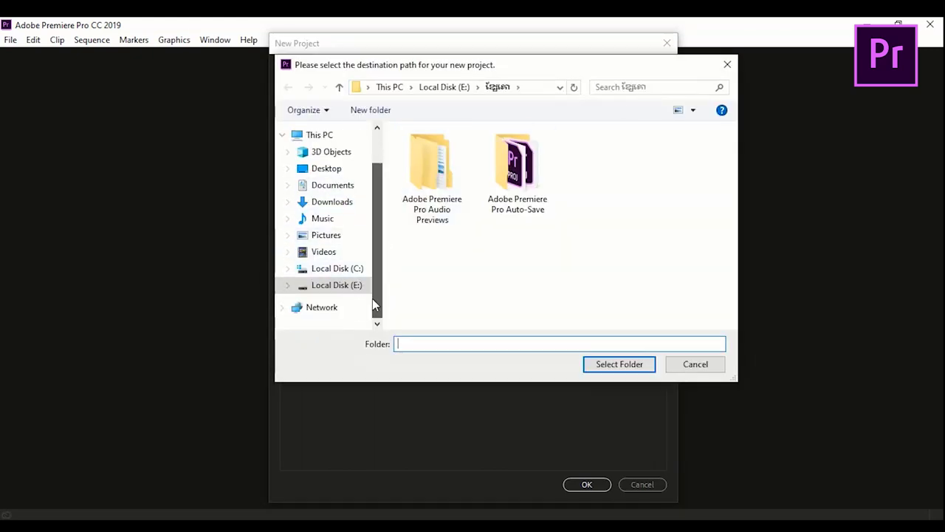
left_click(329, 290)
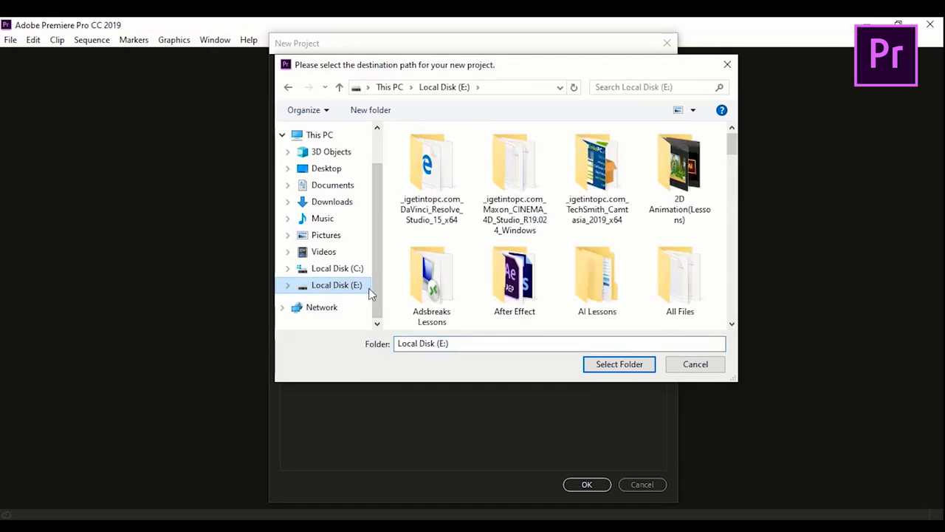
scroll(477, 218, "down", 1)
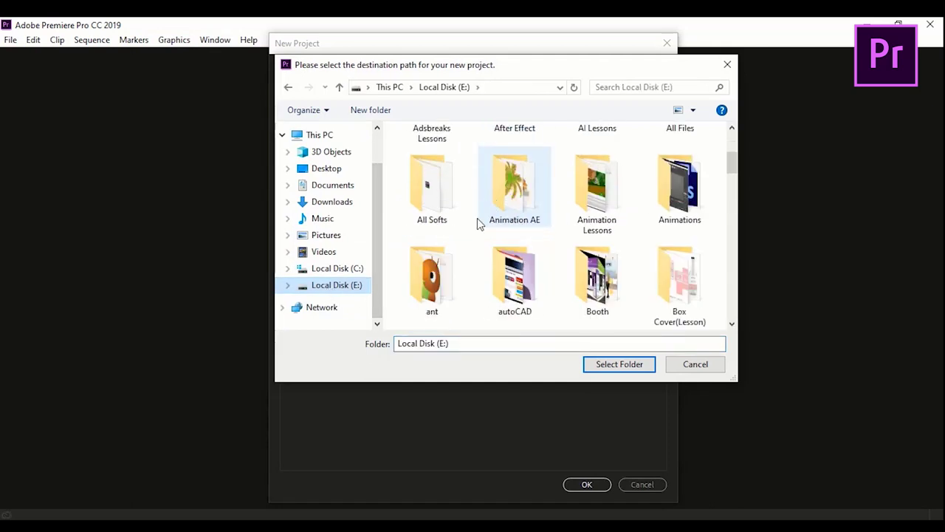
left_click(384, 111)
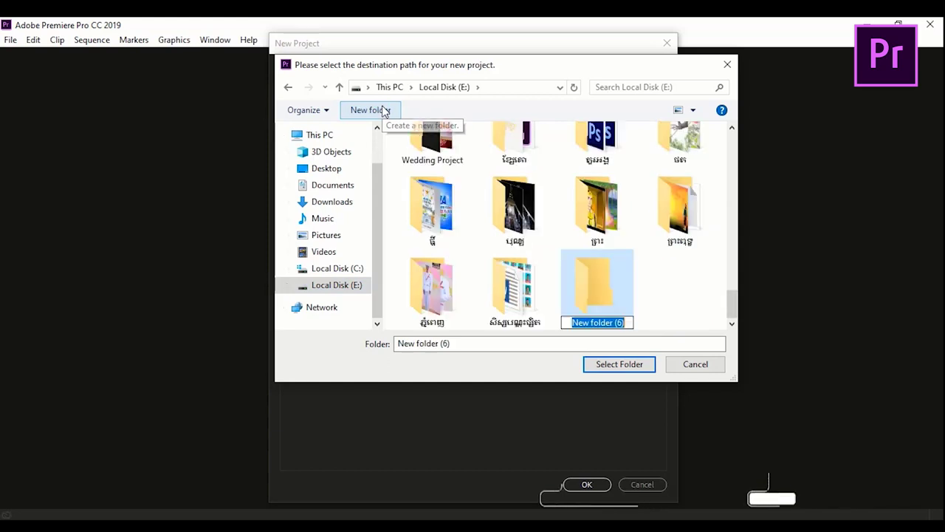
key("BackSpace")
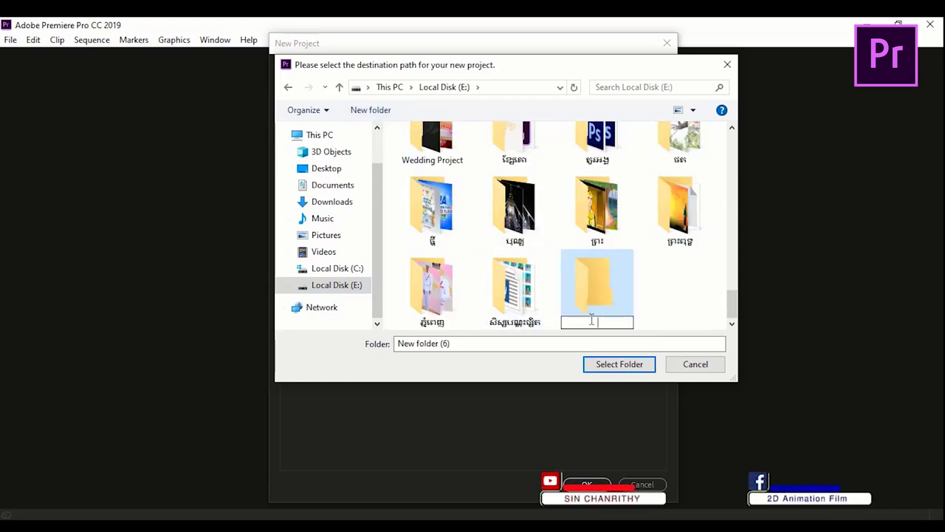
type("ឬ")
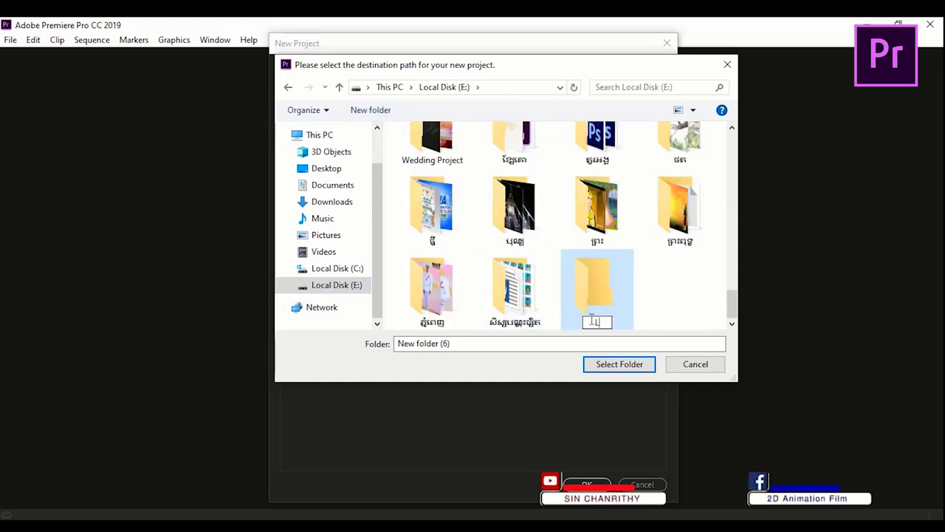
key("BackSpace")
type("Pr")
type(" Less")
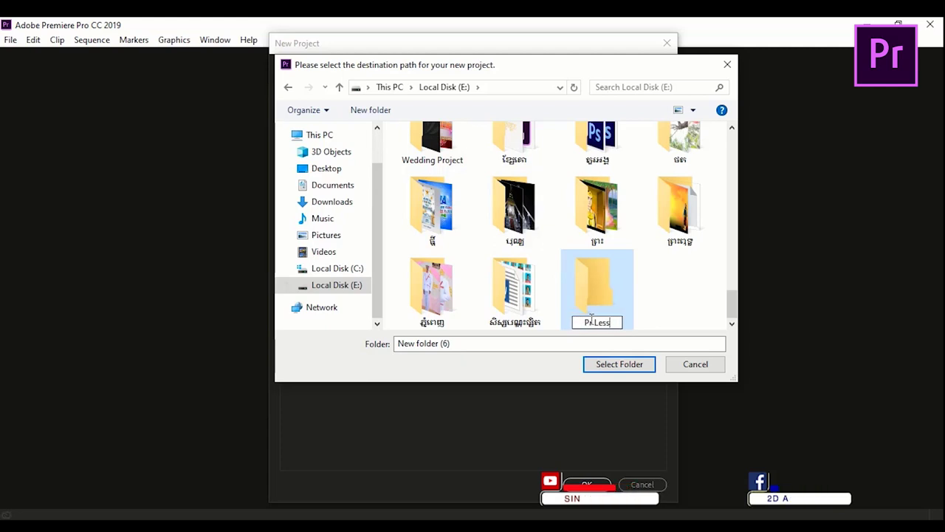
type("on")
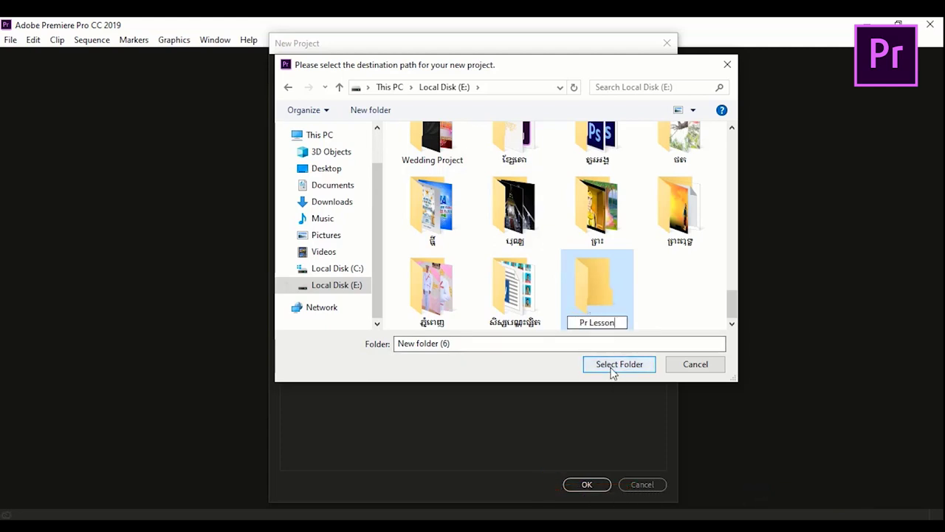
left_click(602, 289)
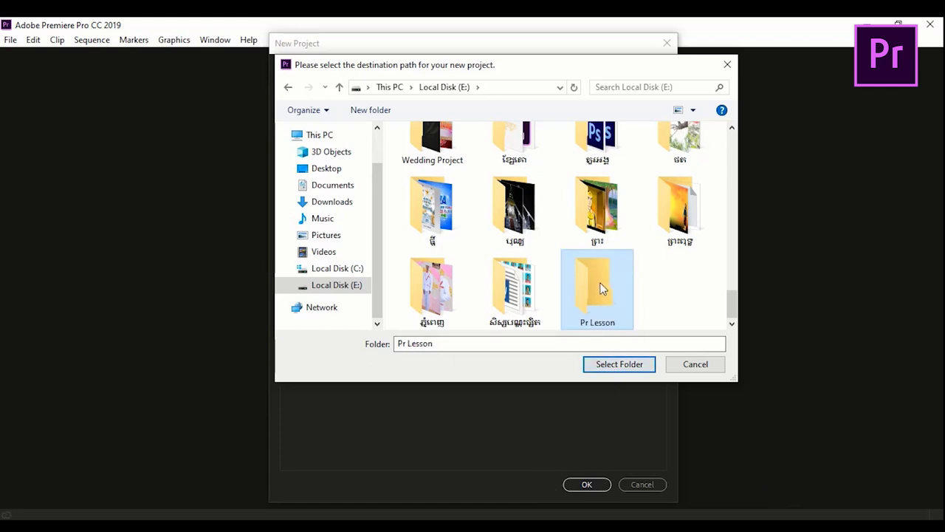
double_click(601, 288)
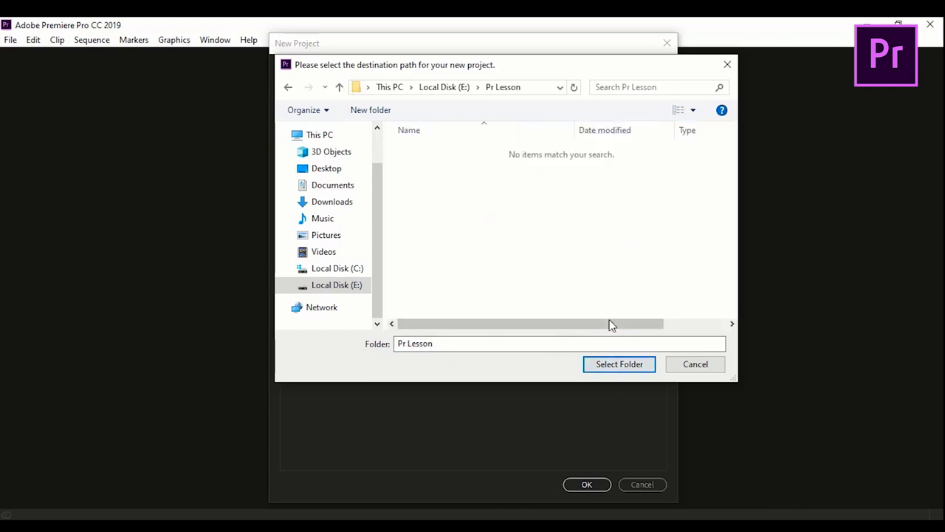
left_click(610, 370)
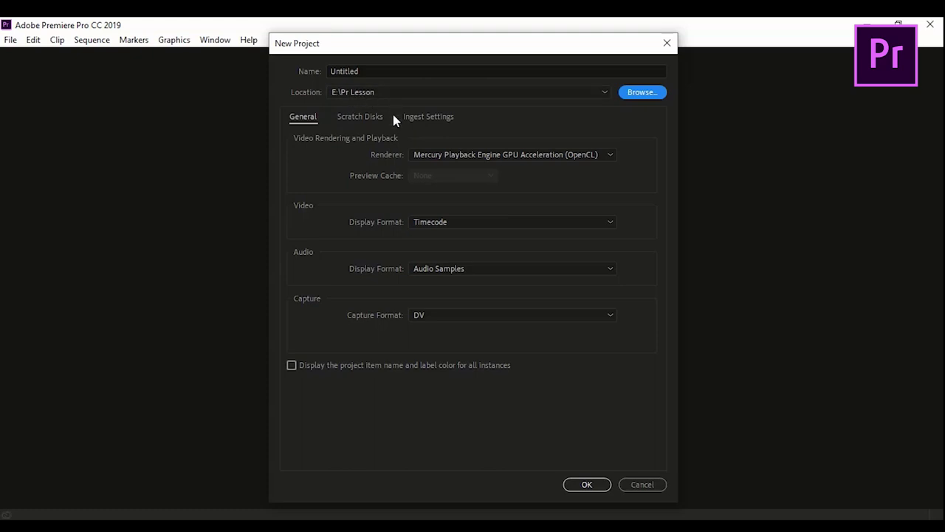
Name the project 'Lesson01', set Capture Format to HDV, and create it
double_click(373, 67)
key("BackSpace")
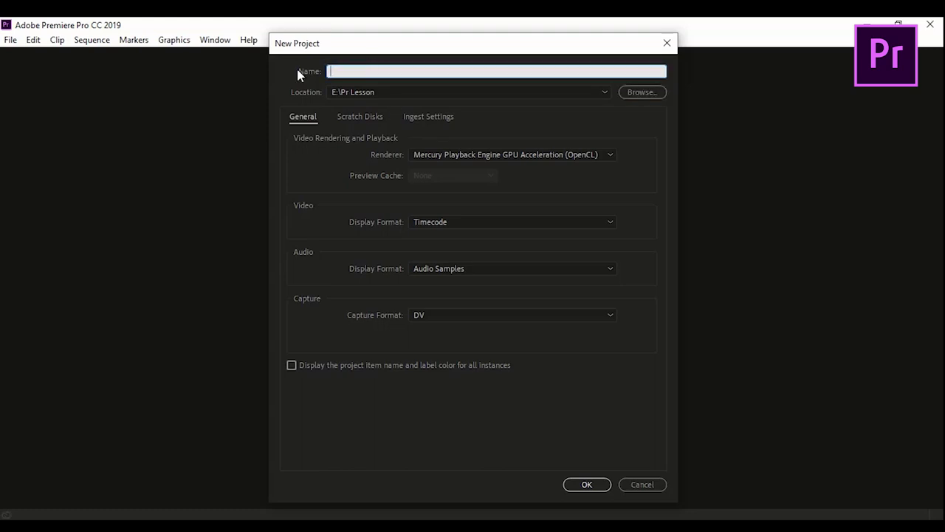
type("Less")
type("on01")
left_click(520, 128)
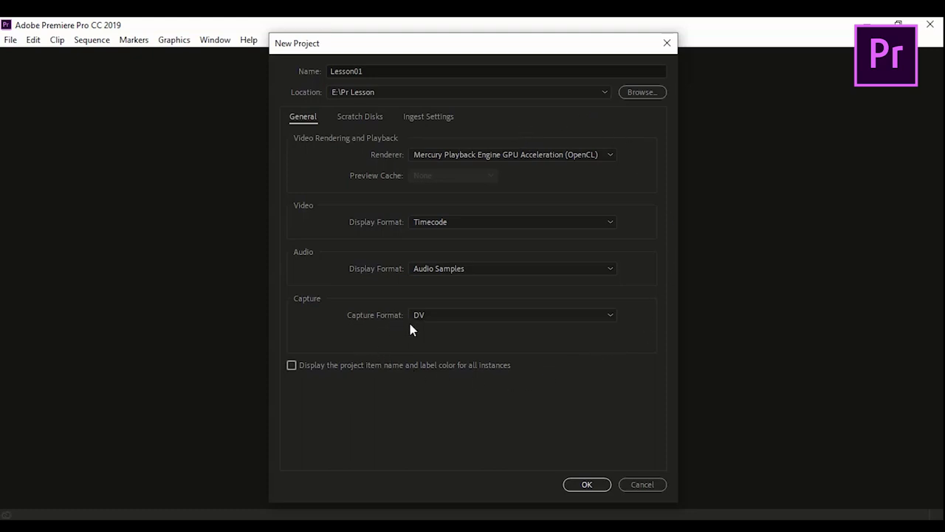
left_click(435, 316)
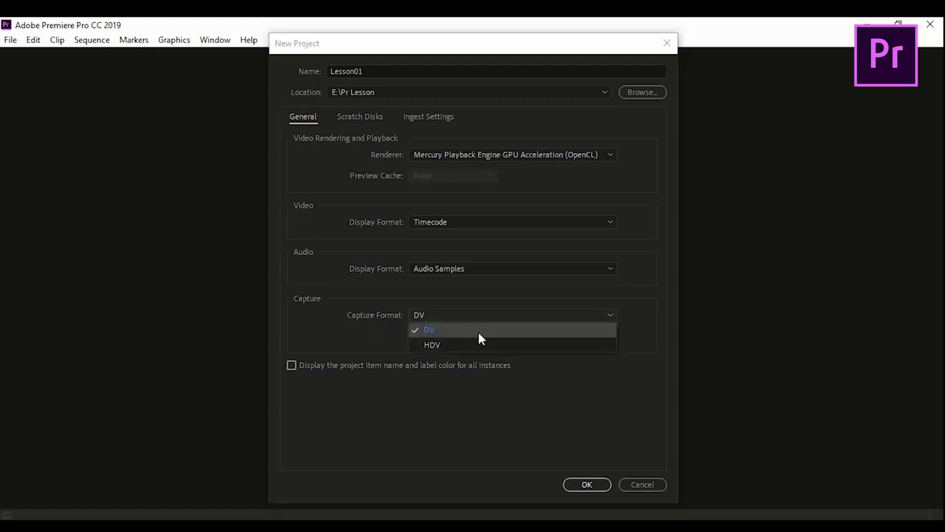
left_click(466, 345)
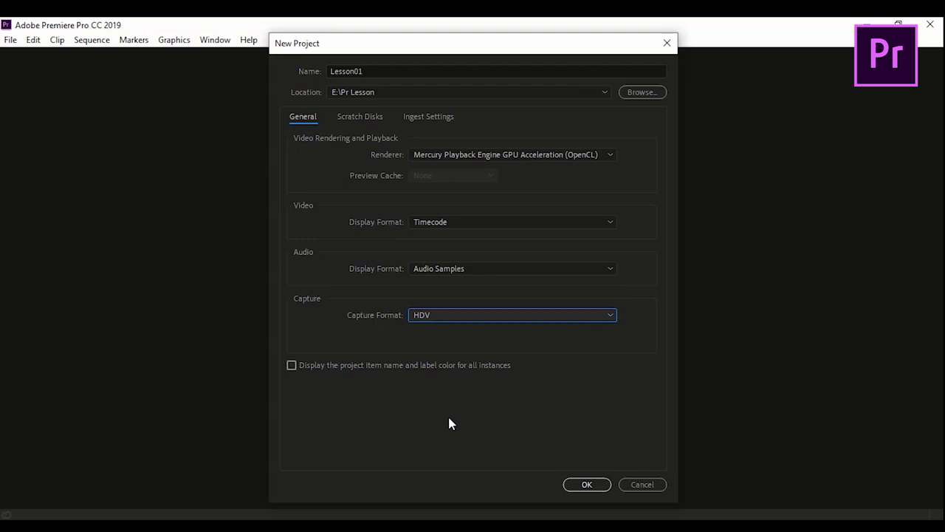
left_click(601, 485)
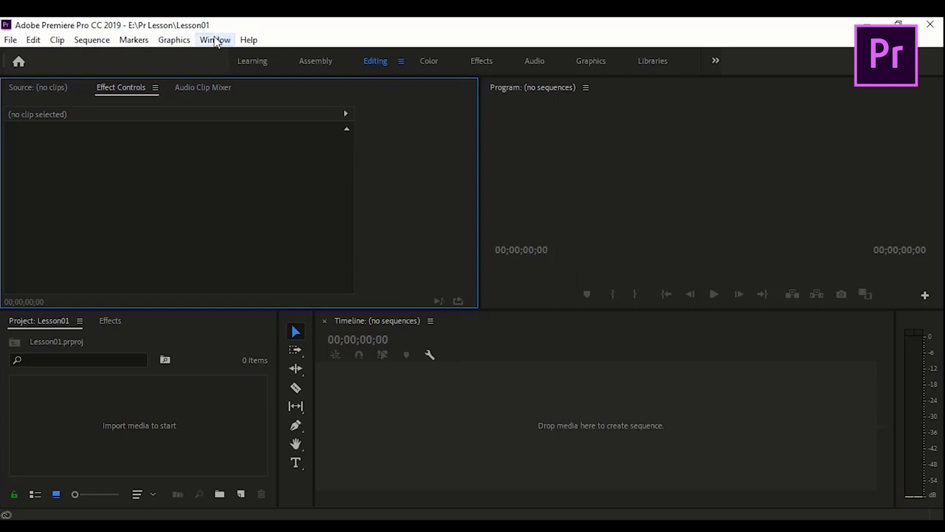
Switch the workspace to Editing, then to Effects, through Window > Workspaces
left_click(214, 40)
mouse_move(301, 59)
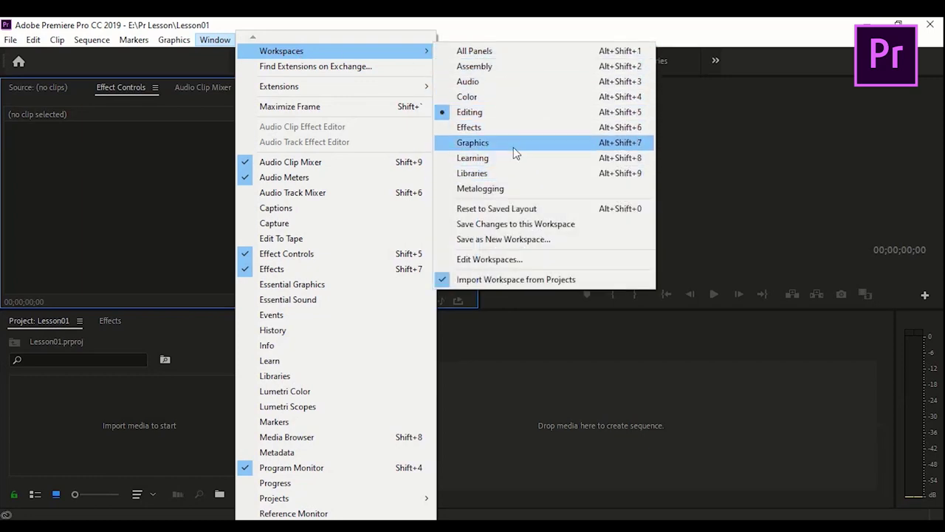
left_click(512, 115)
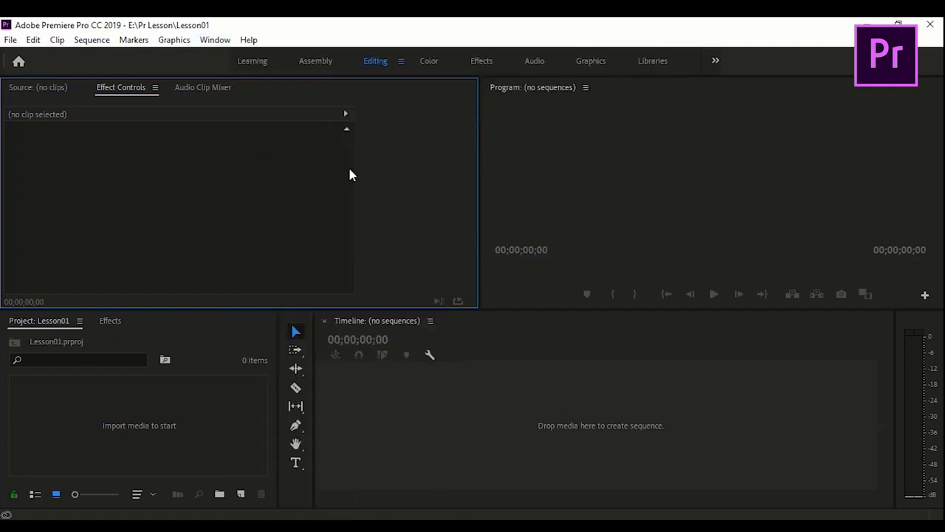
left_click(218, 41)
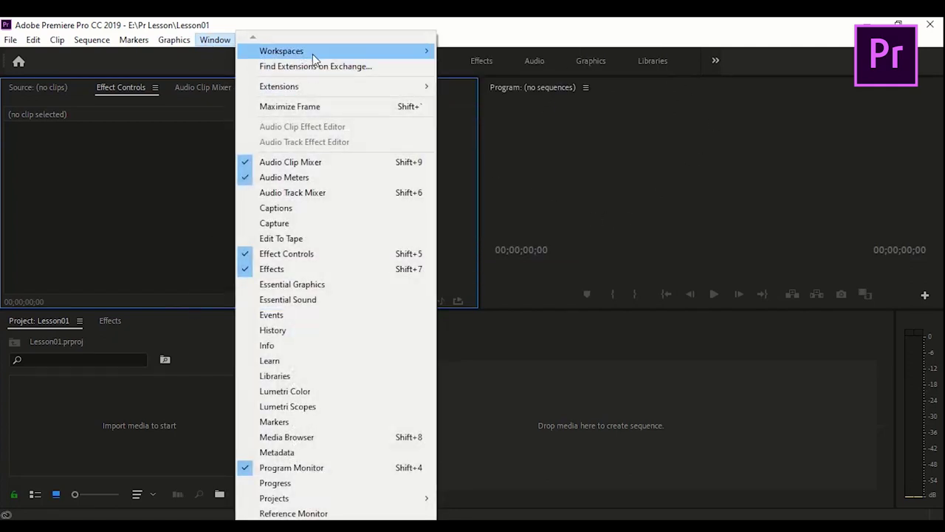
mouse_move(314, 53)
left_click(519, 128)
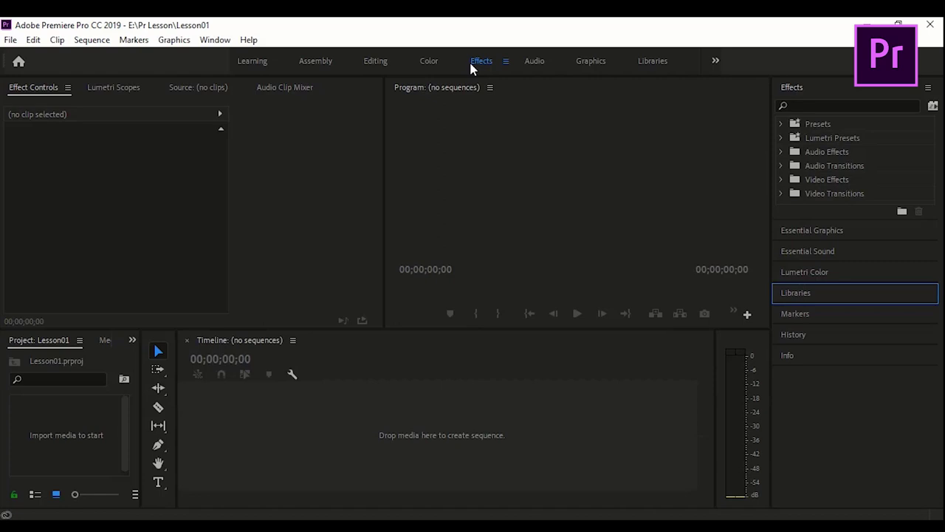
Close the Lumetri Scopes panel and bring the Effect Controls panel to the front
left_click(114, 88)
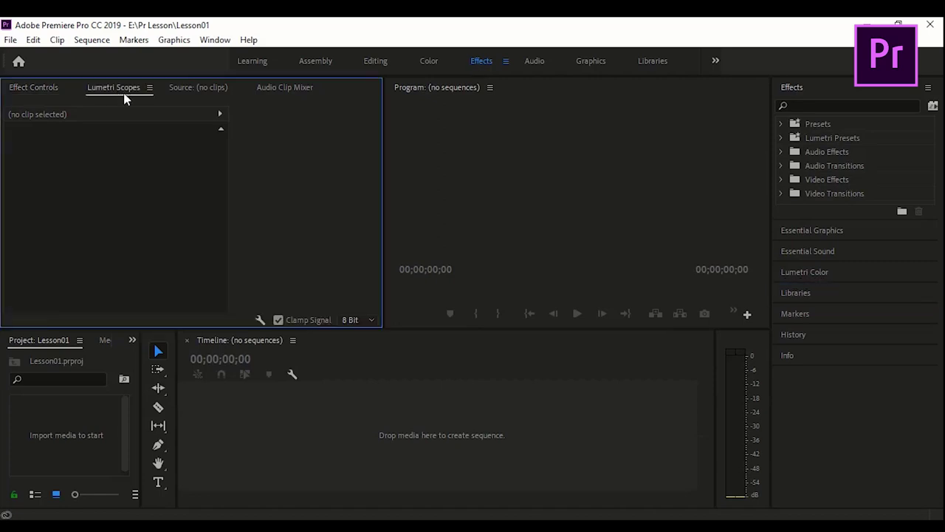
left_click(148, 88)
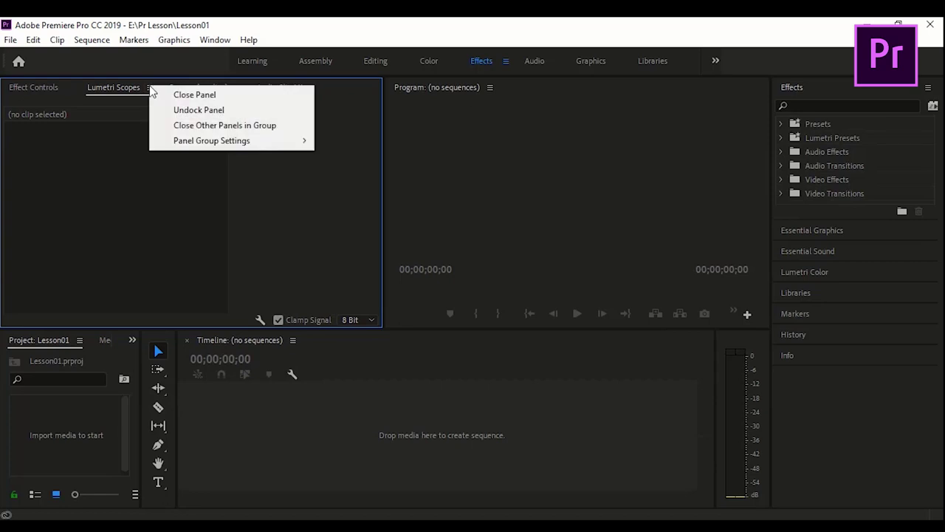
left_click(185, 93)
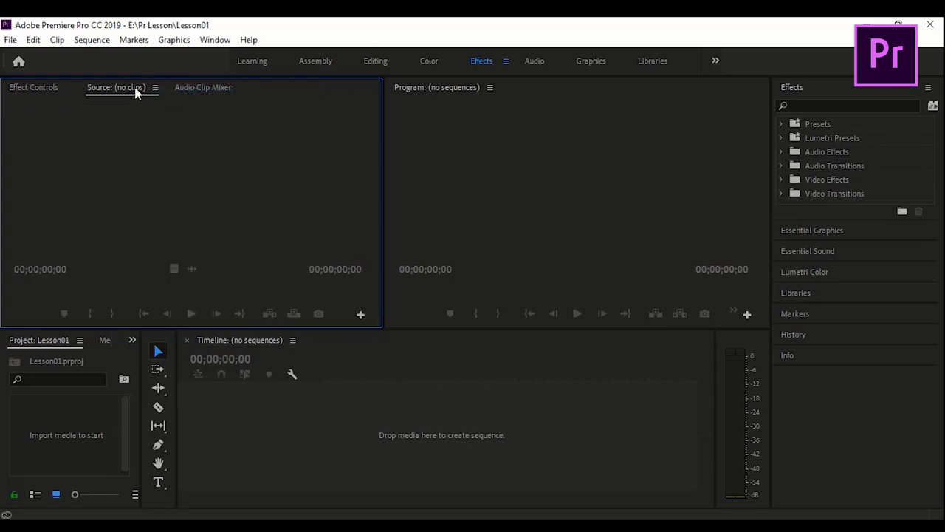
left_click(185, 87)
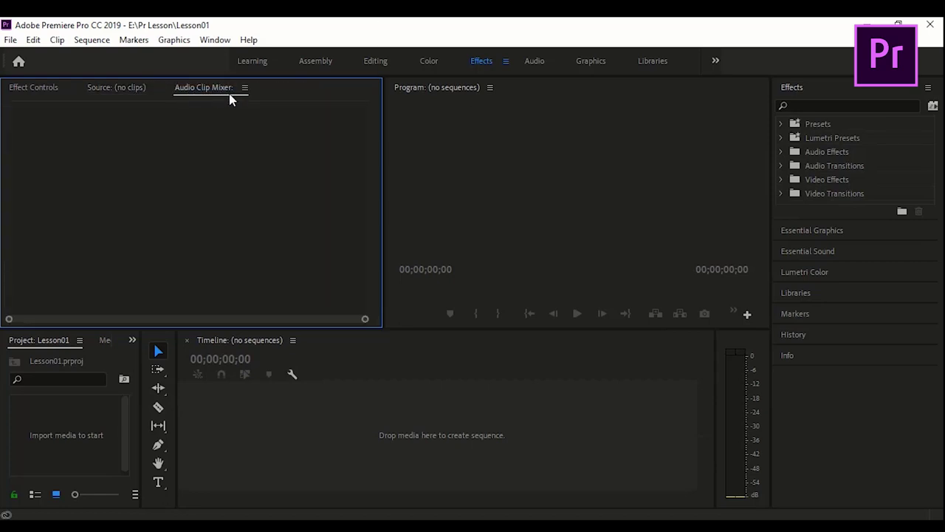
left_click(119, 87)
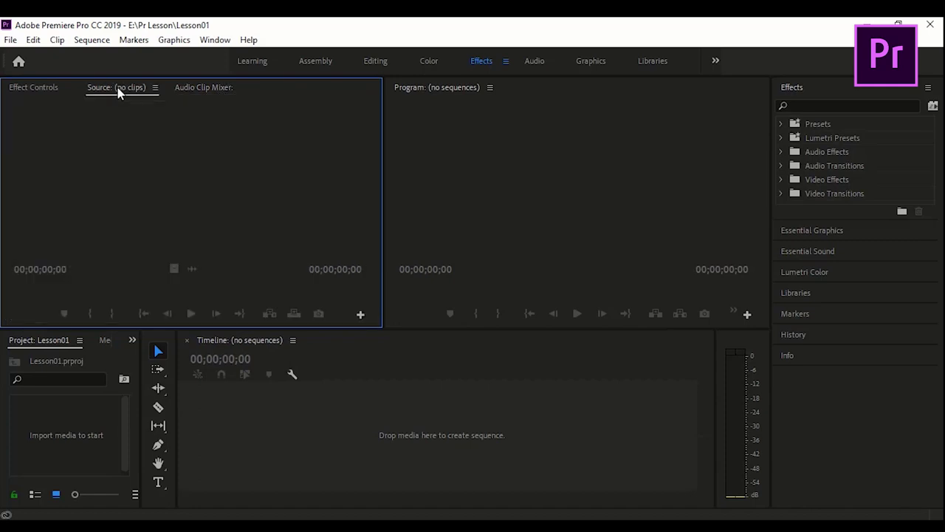
left_click(46, 90)
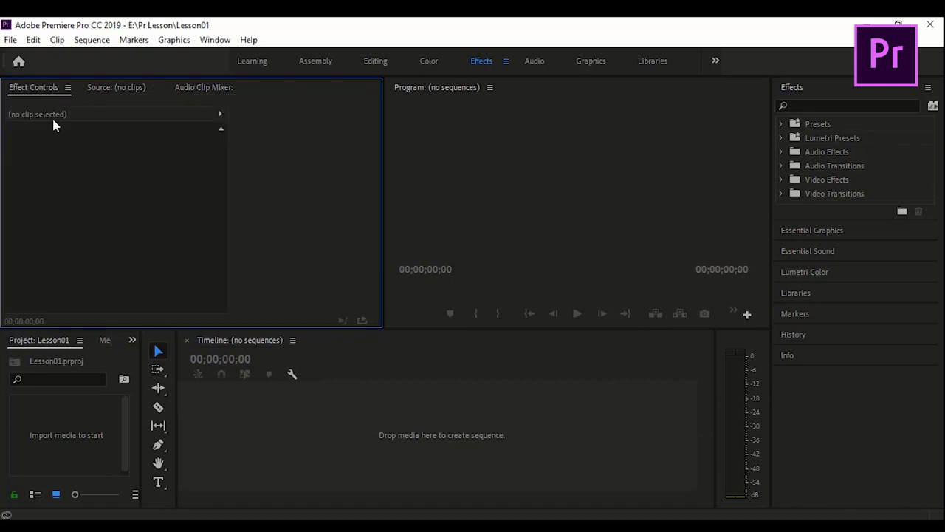
Close the Media Browser panel from the hidden-panels overflow list
left_click(132, 341)
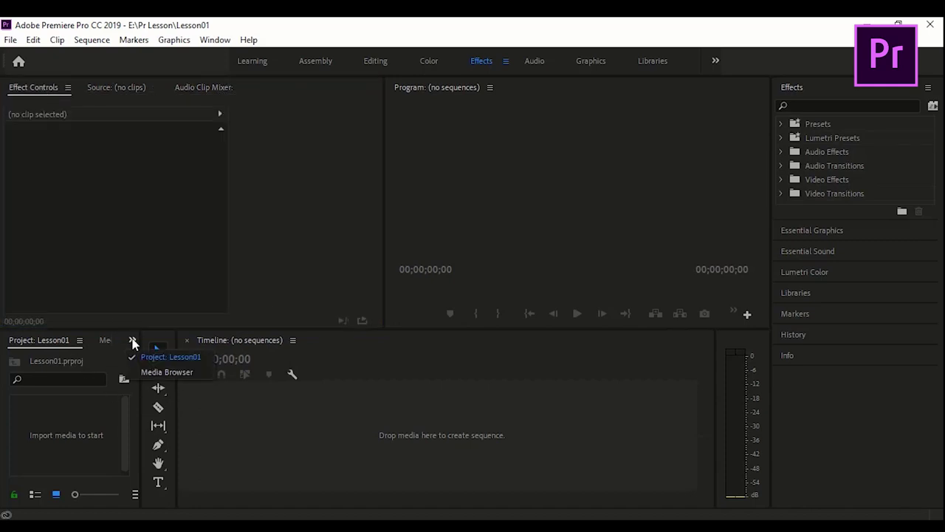
left_click(171, 373)
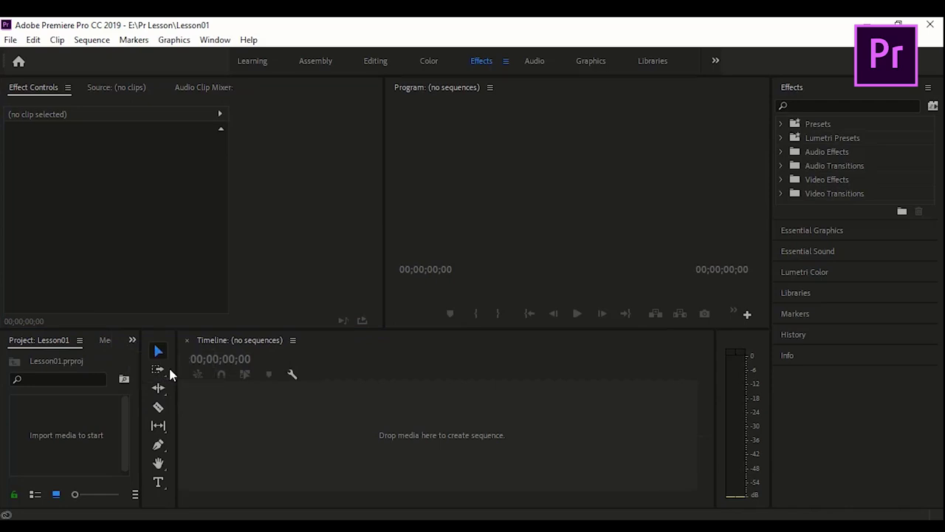
left_click(101, 340)
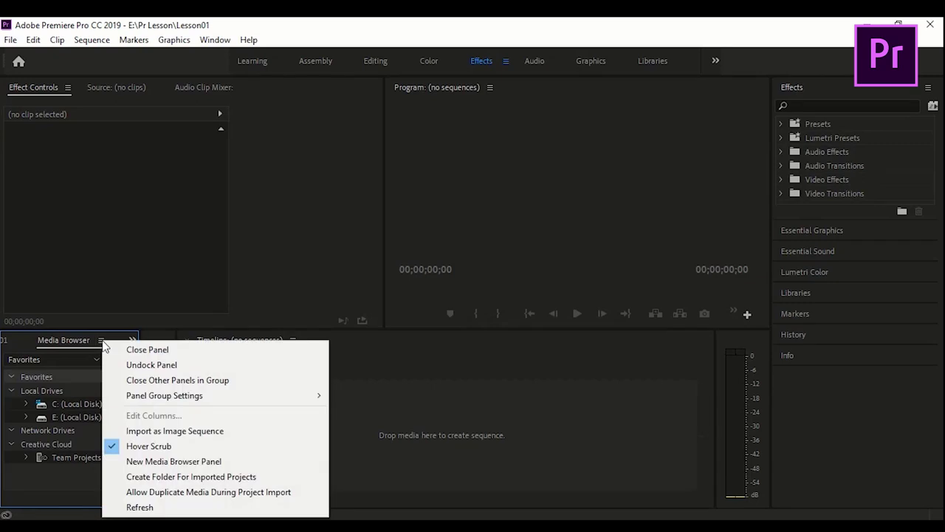
left_click(148, 351)
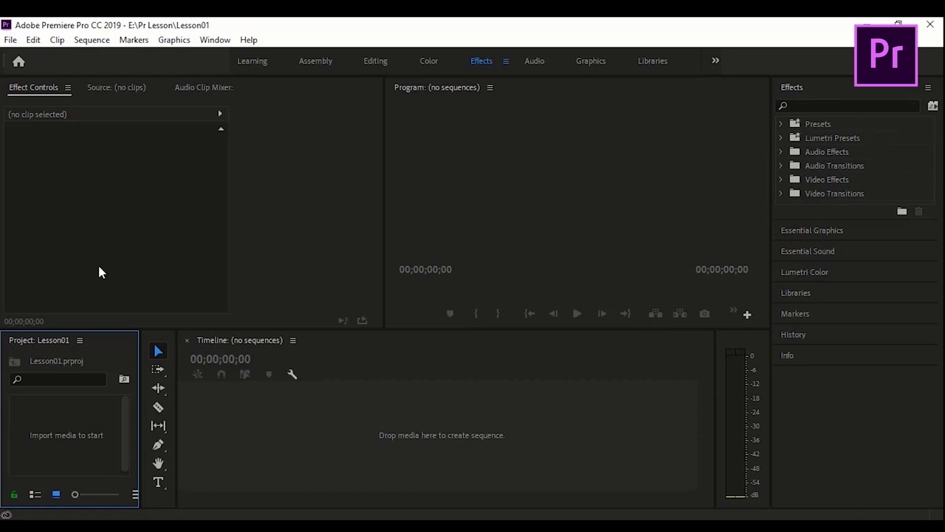
Show the Source monitor, then the Audio Clip Mixer, and open the Window menu
left_click(105, 88)
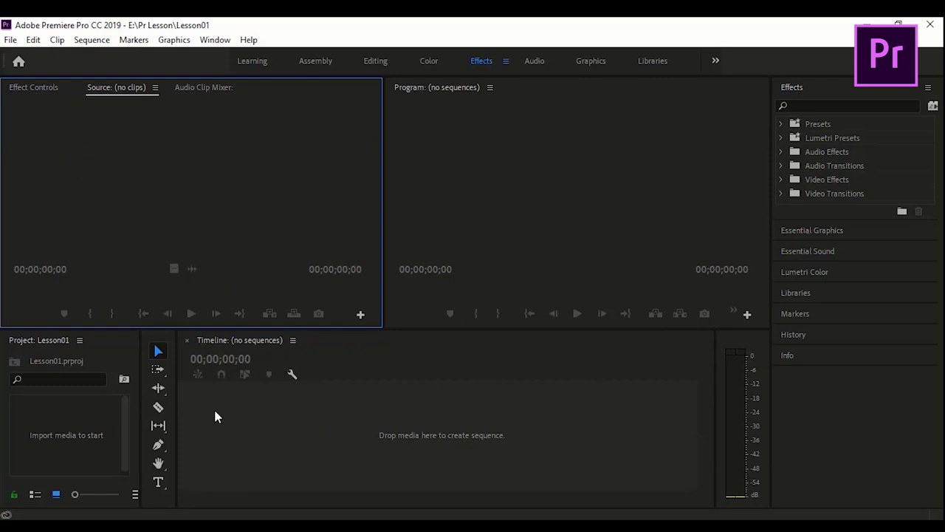
left_click(204, 88)
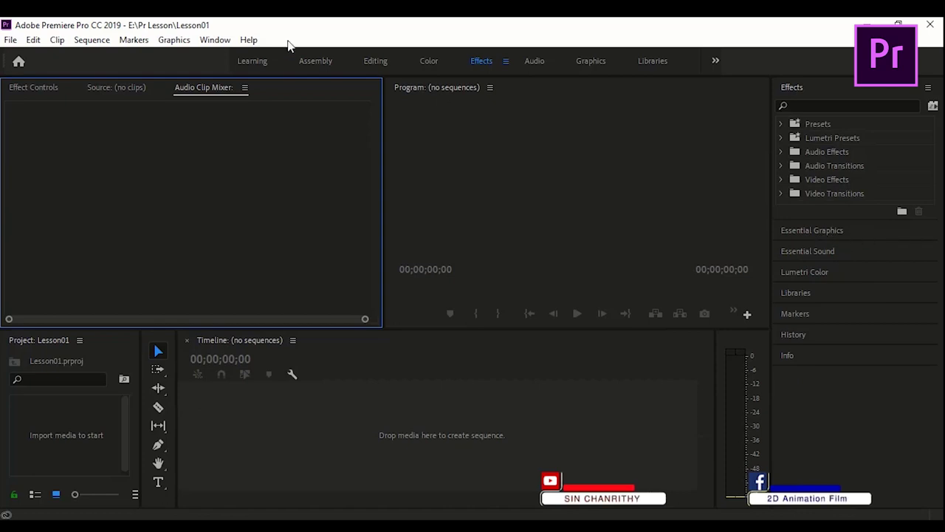
left_click(216, 41)
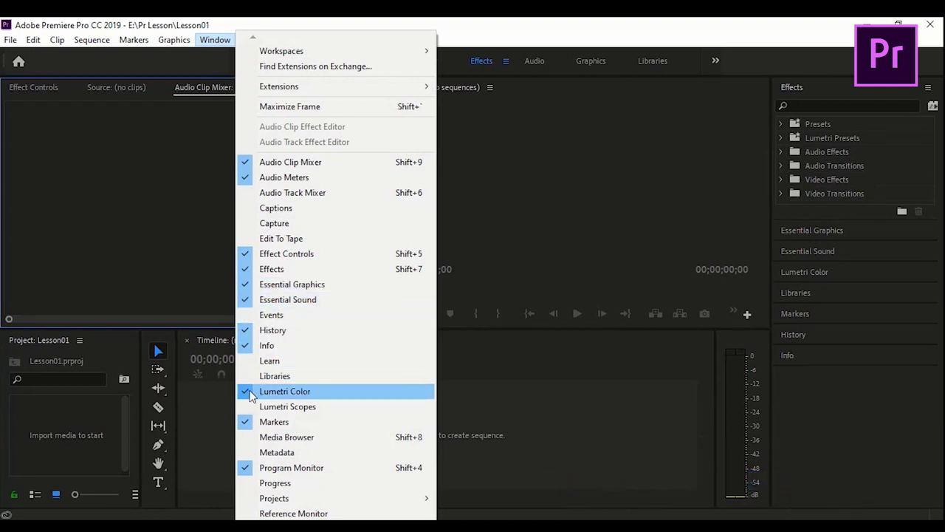
Close the Markers, History, Info and Libraries panels
left_click(251, 429)
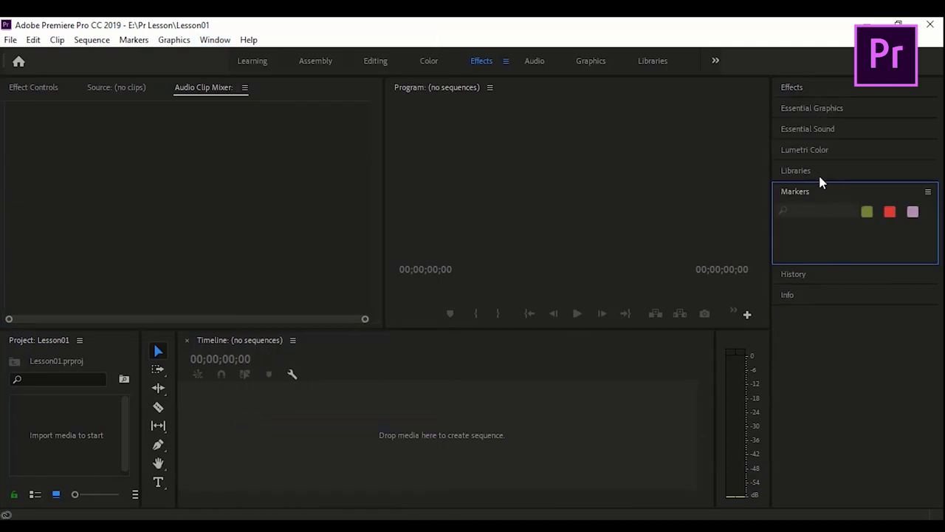
left_click_drag(814, 173, 853, 186)
left_click(928, 192)
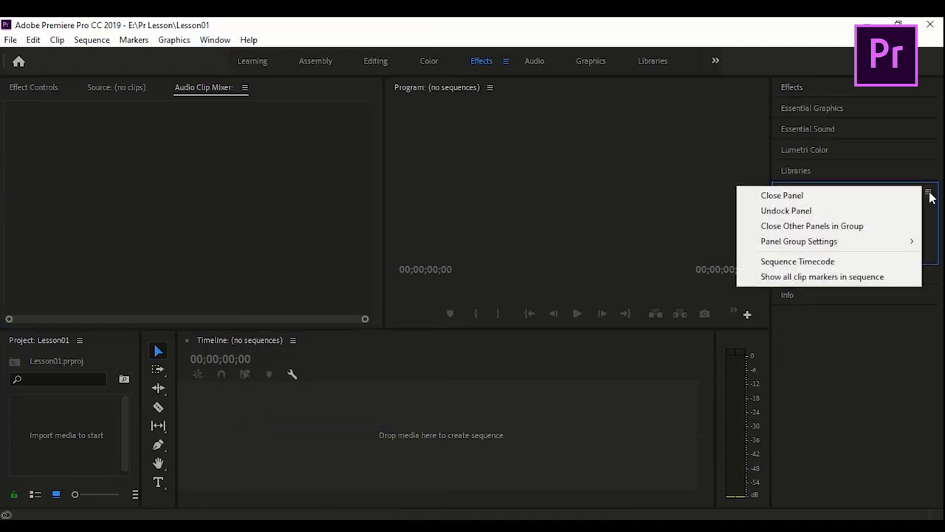
left_click(833, 201)
left_click(929, 193)
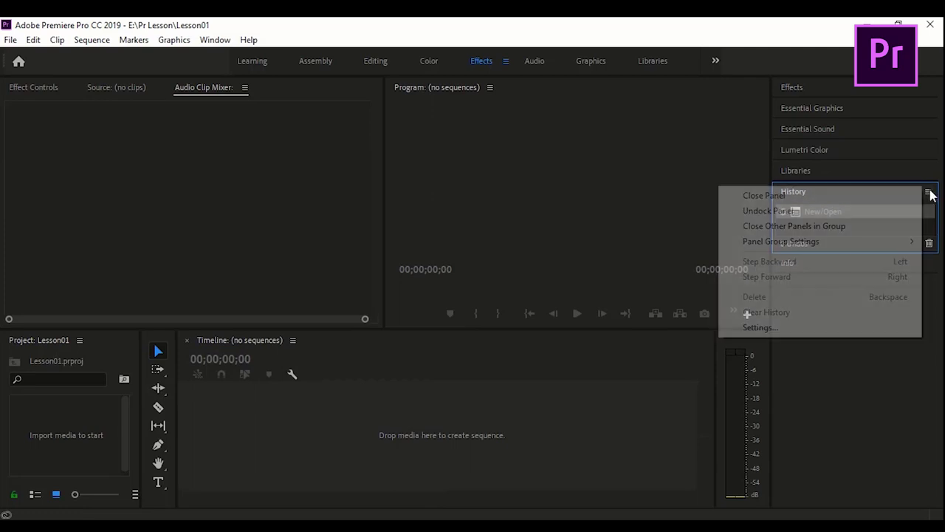
left_click(817, 195)
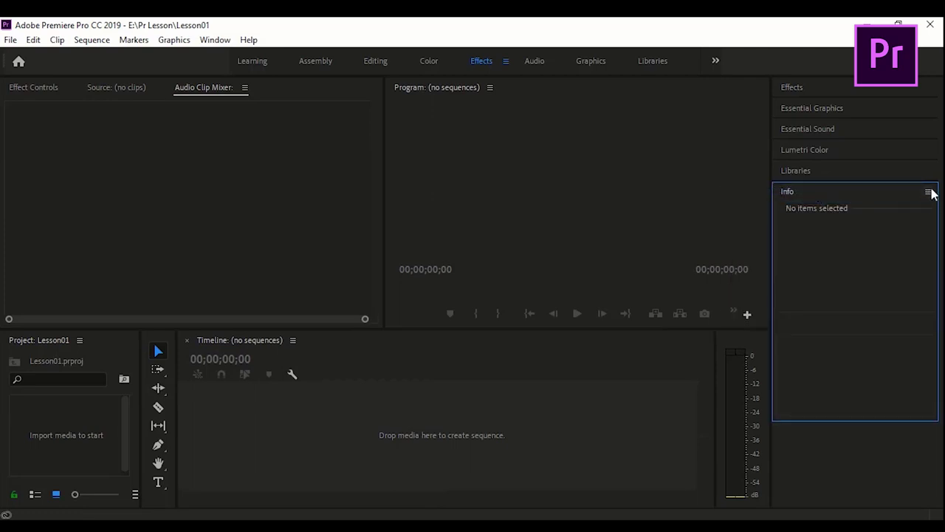
left_click(929, 193)
left_click(857, 195)
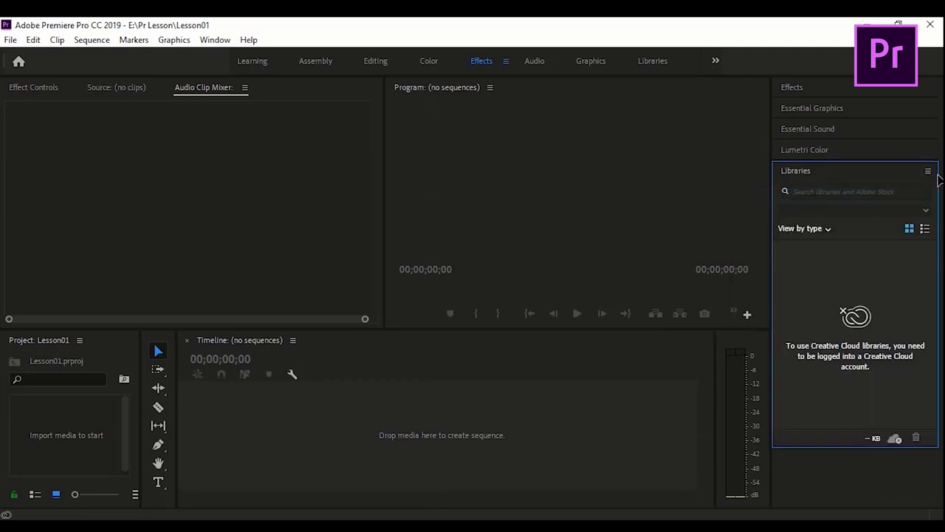
left_click(929, 174)
left_click(837, 174)
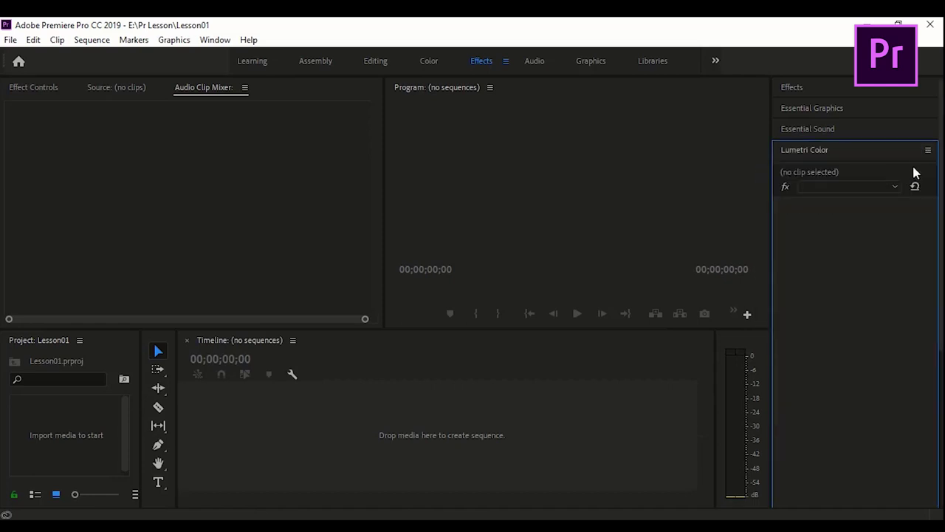
Close the Essential Sound and Essential Graphics panels, leaving Lumetri Color collapsed
left_click(815, 151)
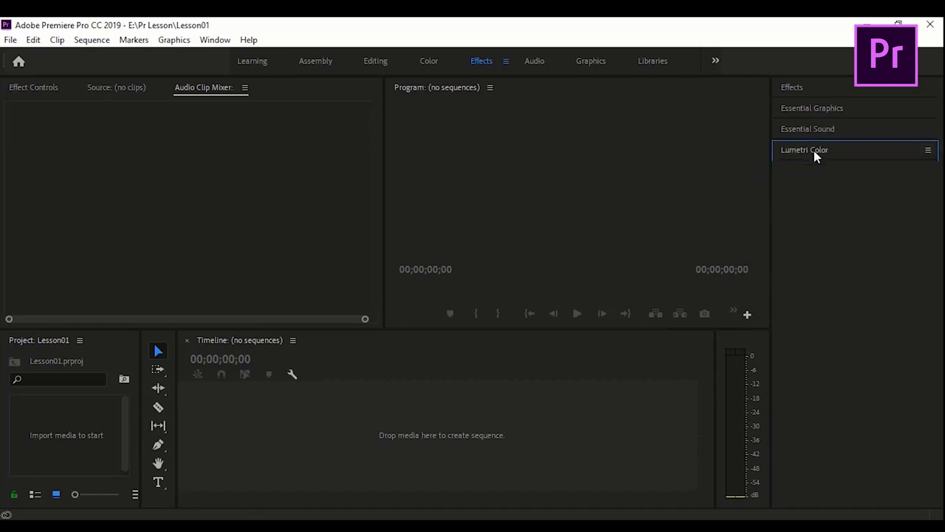
left_click(928, 151)
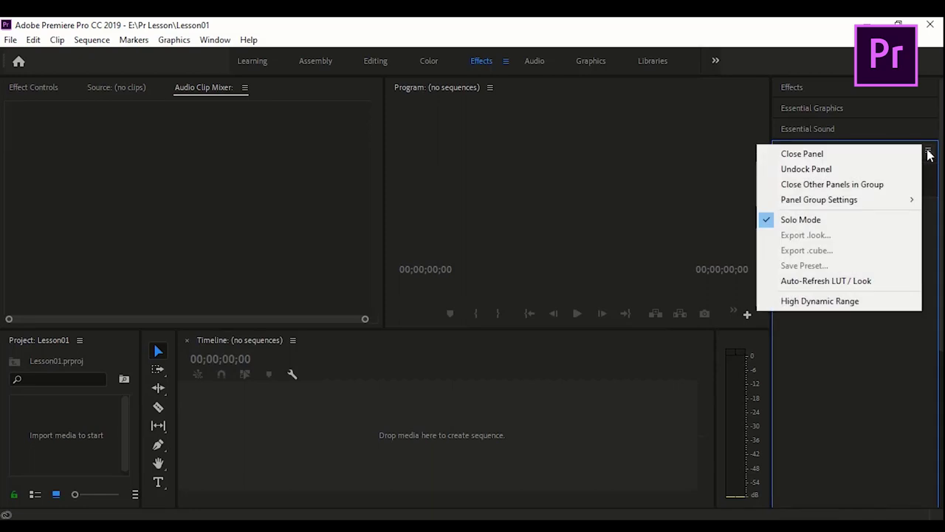
left_click(907, 138)
left_click(907, 133)
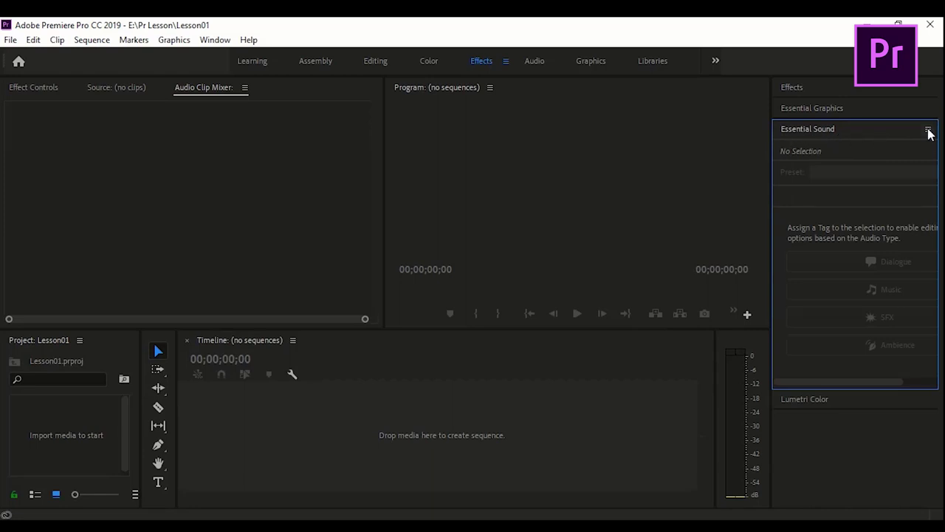
left_click(928, 130)
left_click(870, 136)
left_click(886, 108)
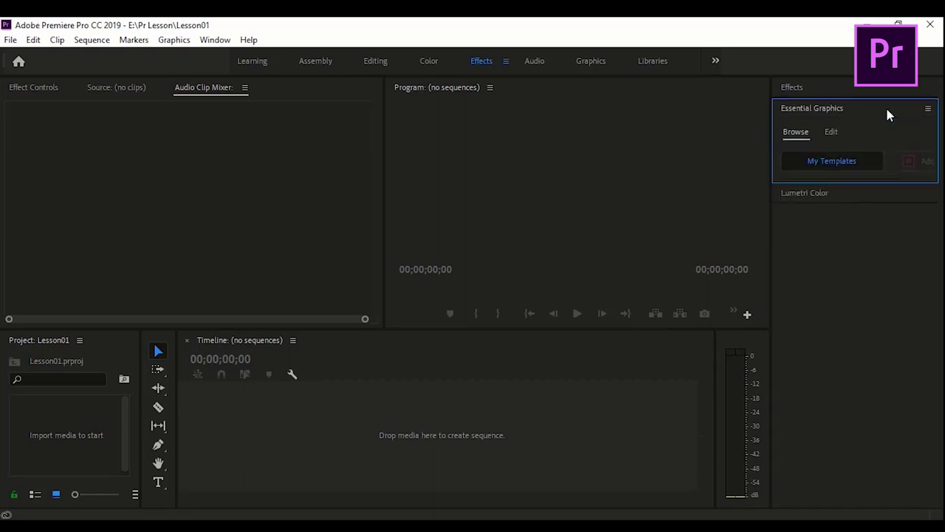
left_click(928, 108)
left_click(846, 112)
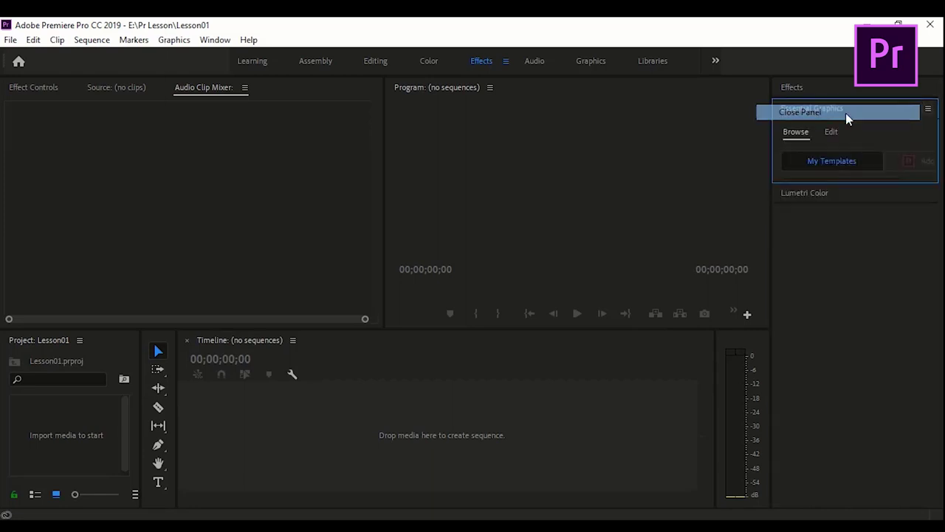
left_click(839, 108)
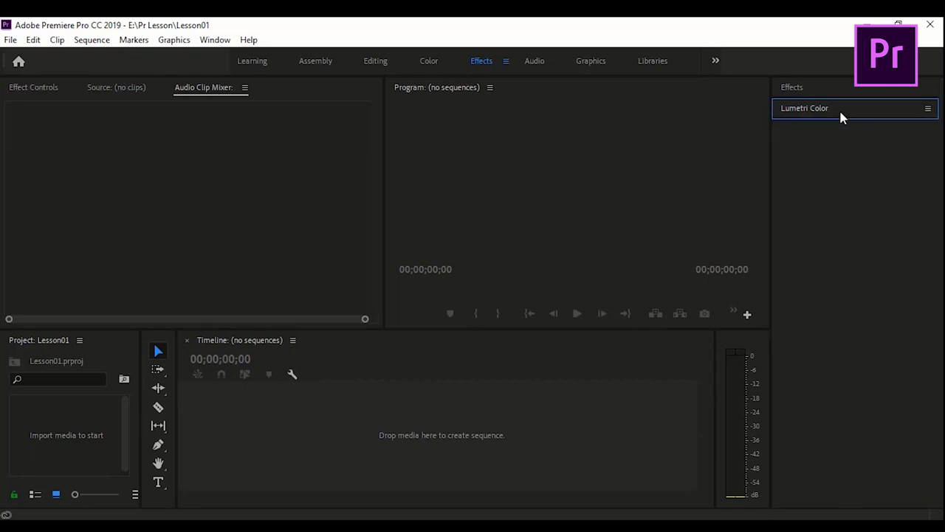
left_click(929, 111)
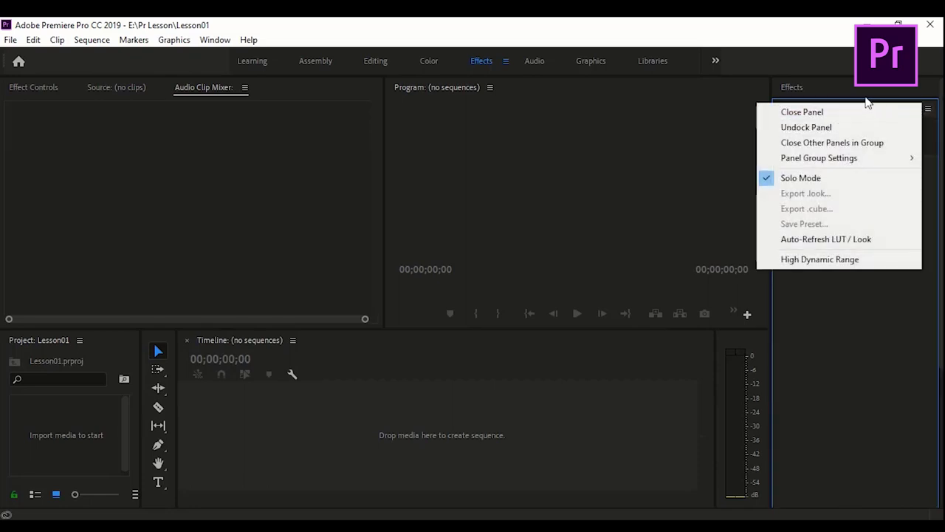
left_click(818, 30)
left_click(812, 110)
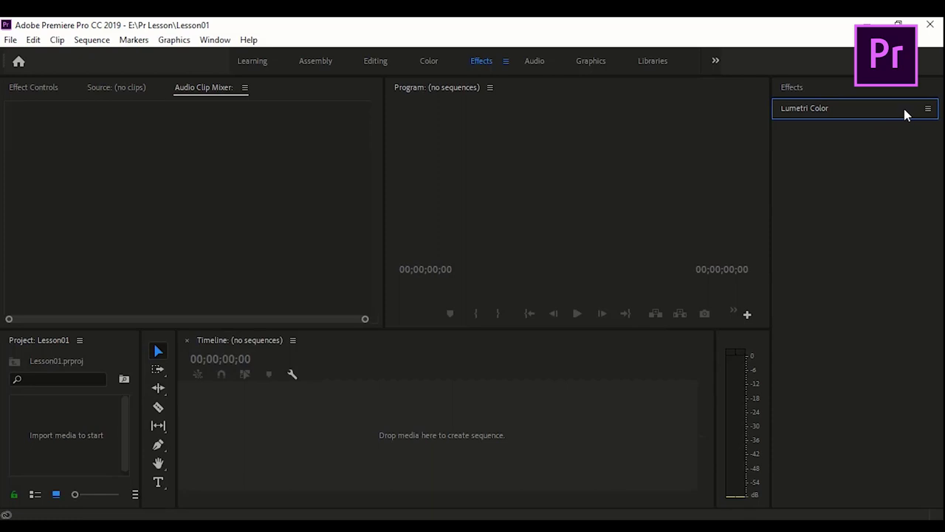
Expand the Effects panel, then switch to the Editing workspace and back to Effects
left_click(847, 89)
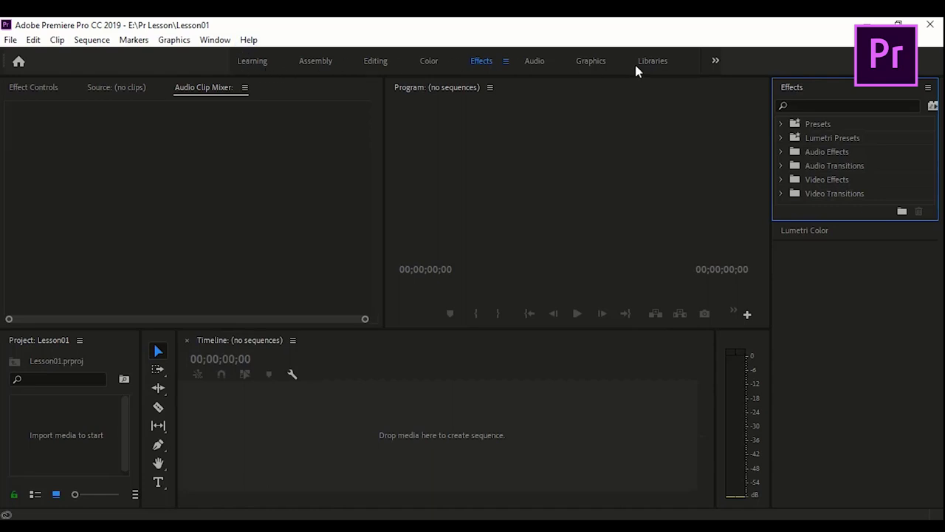
left_click(377, 63)
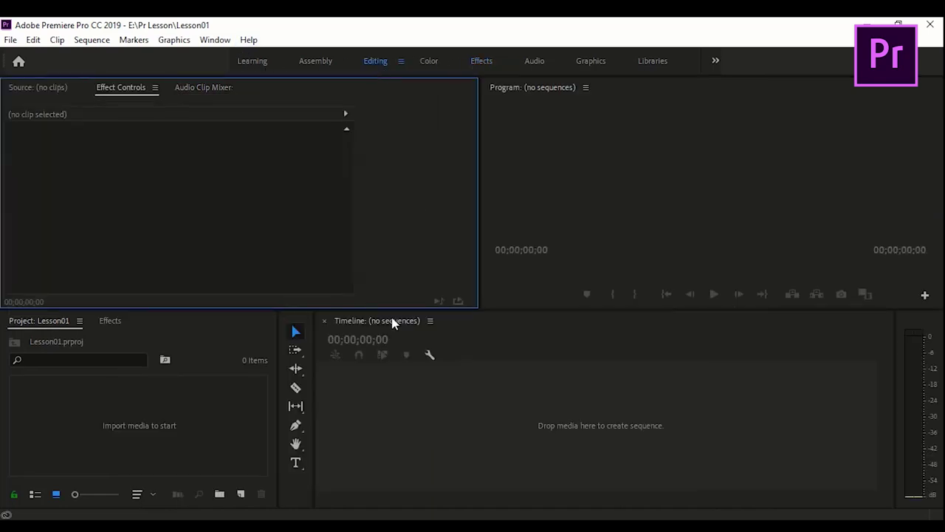
left_click(481, 61)
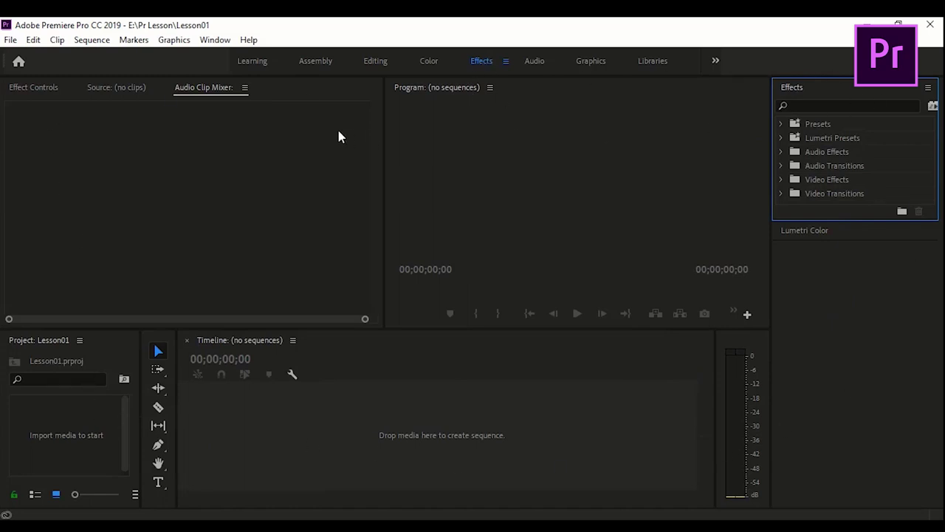
Open File > New > Sequence and collapse the HDV preset folder
left_click(9, 41)
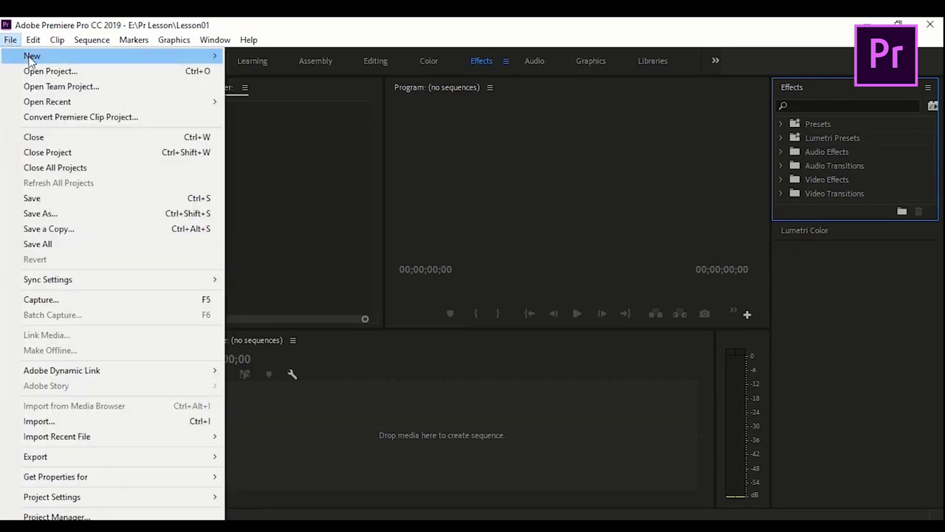
mouse_move(45, 56)
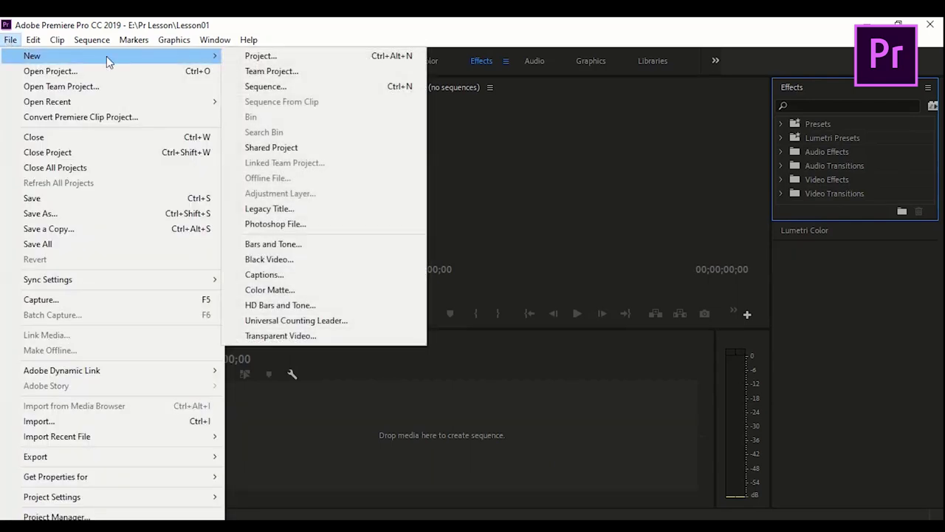
left_click(295, 89)
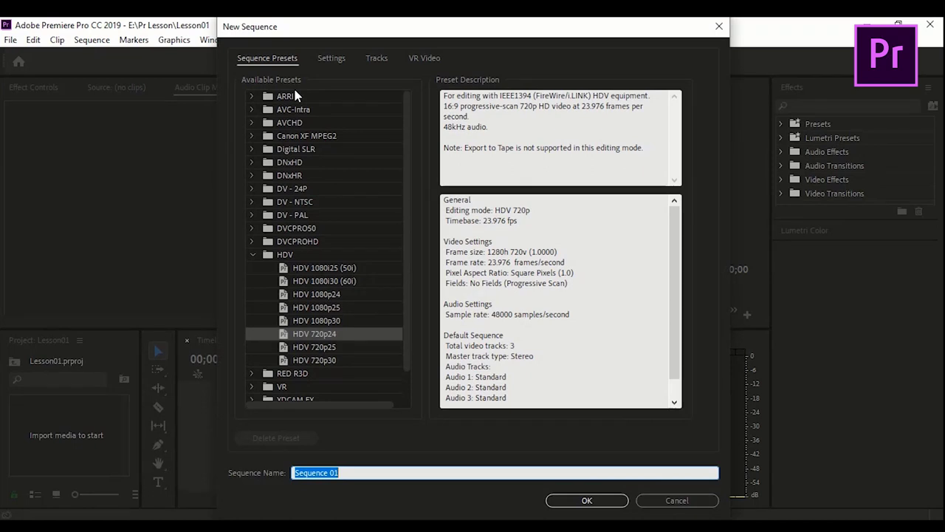
left_click(254, 254)
left_click(297, 256)
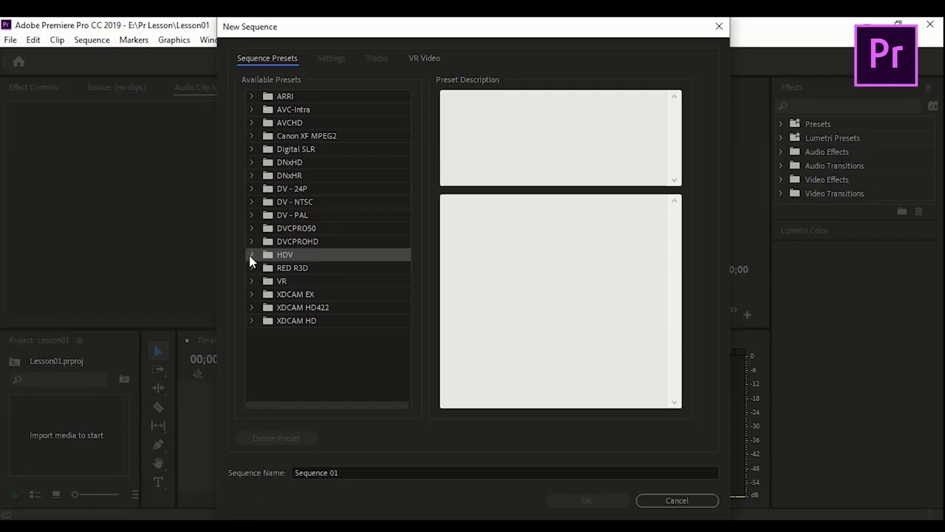
Expand HDV and preview the 1080i25, 720p30, 720p25, 1080p24 and 1080p25 presets
left_click(252, 255)
left_click(317, 269)
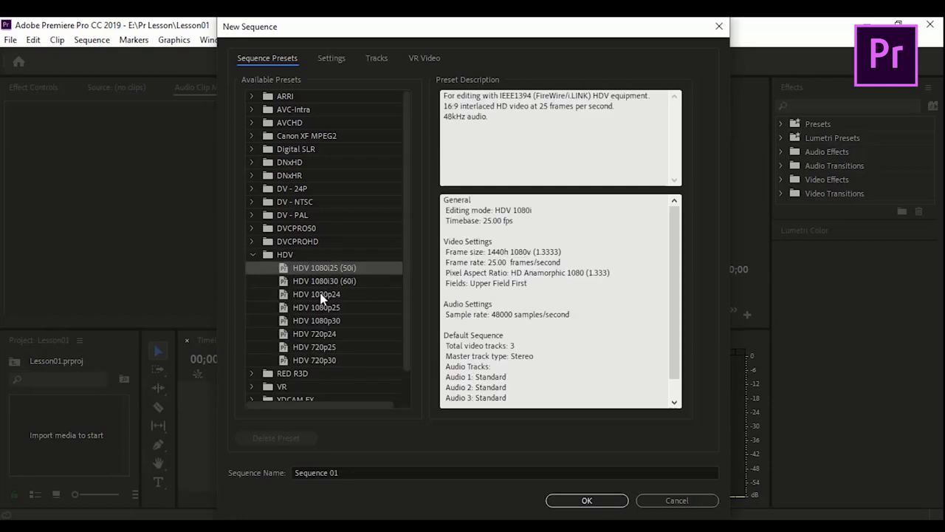
scroll(322, 298, "down", 2)
left_click(314, 328)
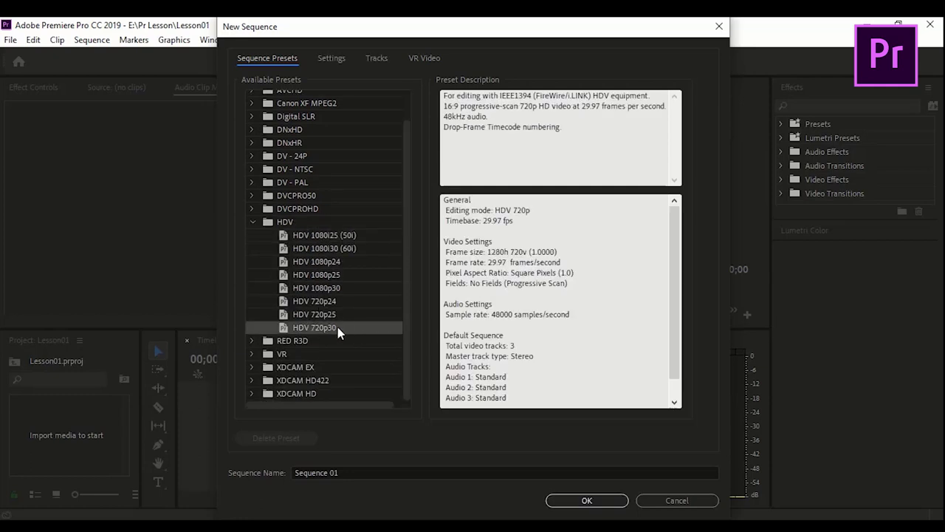
left_click(323, 314)
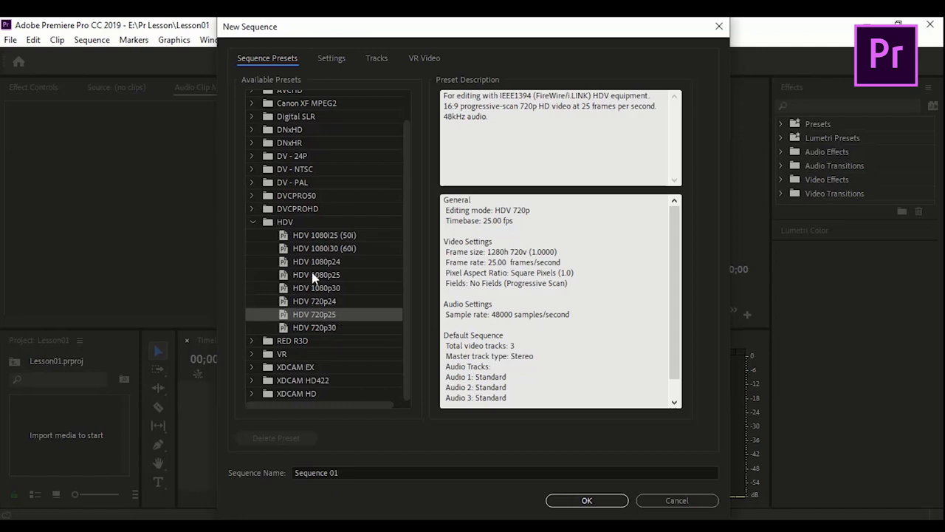
left_click(329, 262)
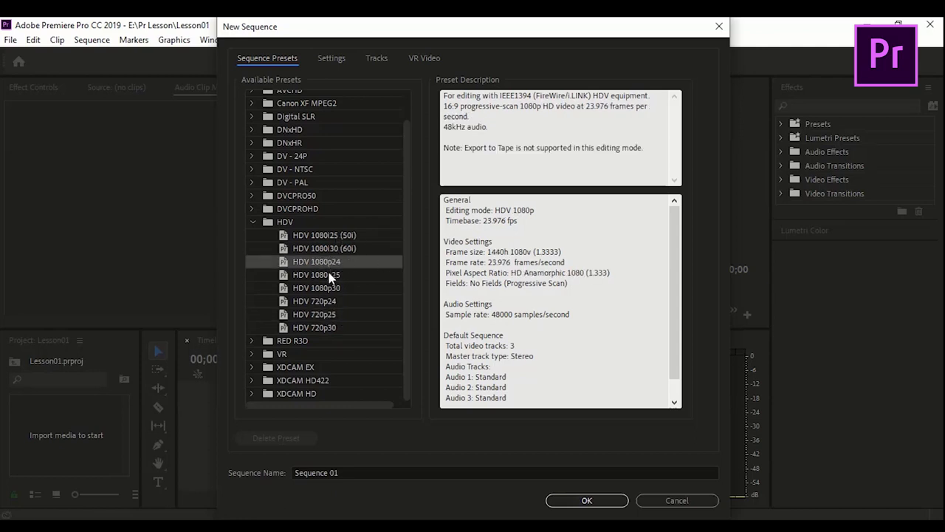
left_click(330, 275)
left_click(325, 301)
left_click(325, 288)
left_click(325, 314)
left_click(335, 275)
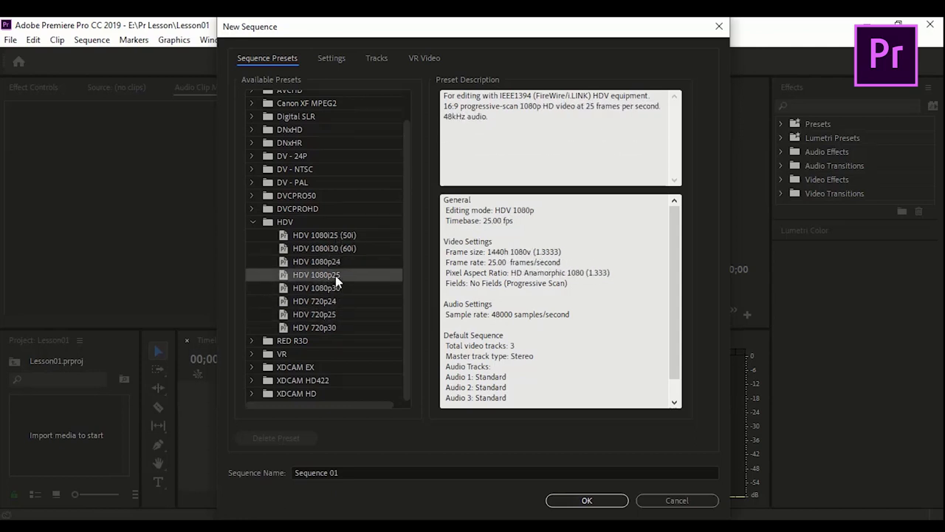
left_click(338, 261)
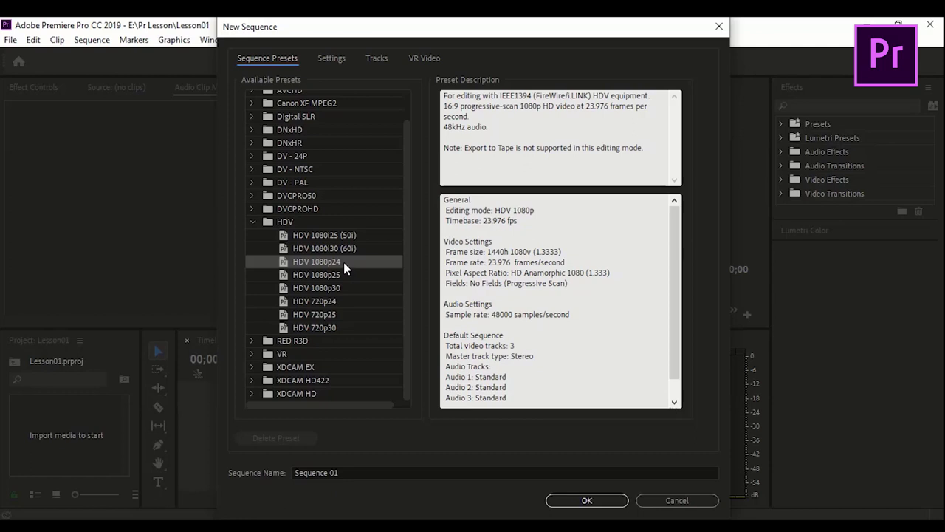
Compare HDV 1080i30 and 720p30, then select HDV 720p24 (1280x720, 23.976 fps)
scroll(615, 301, "down", 1)
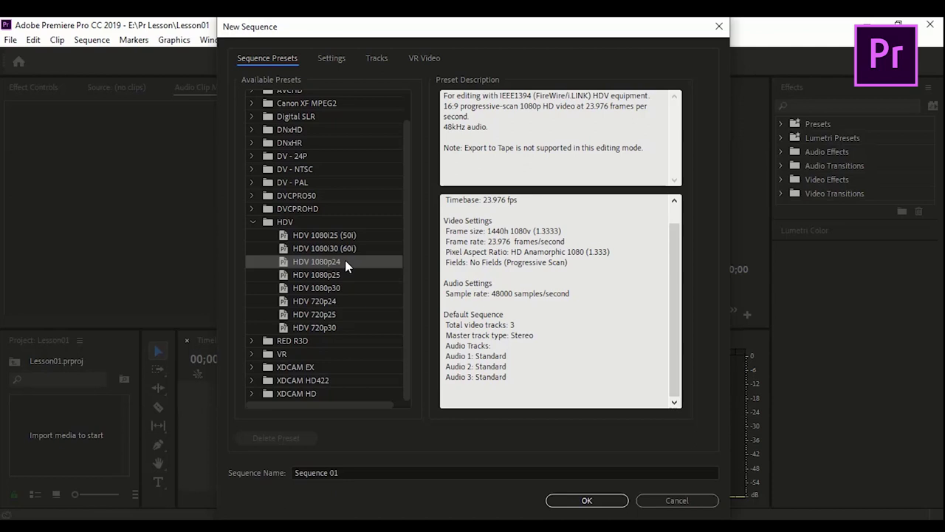
left_click(345, 251)
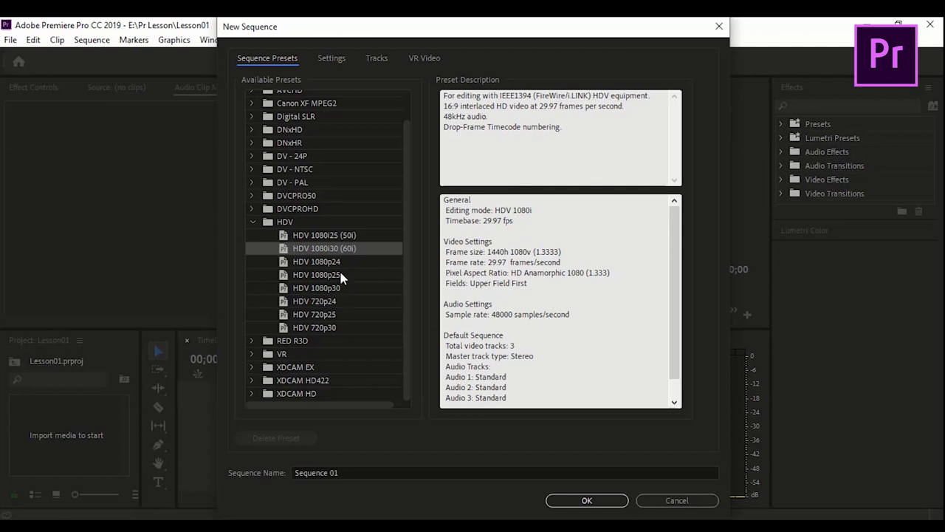
left_click(341, 264)
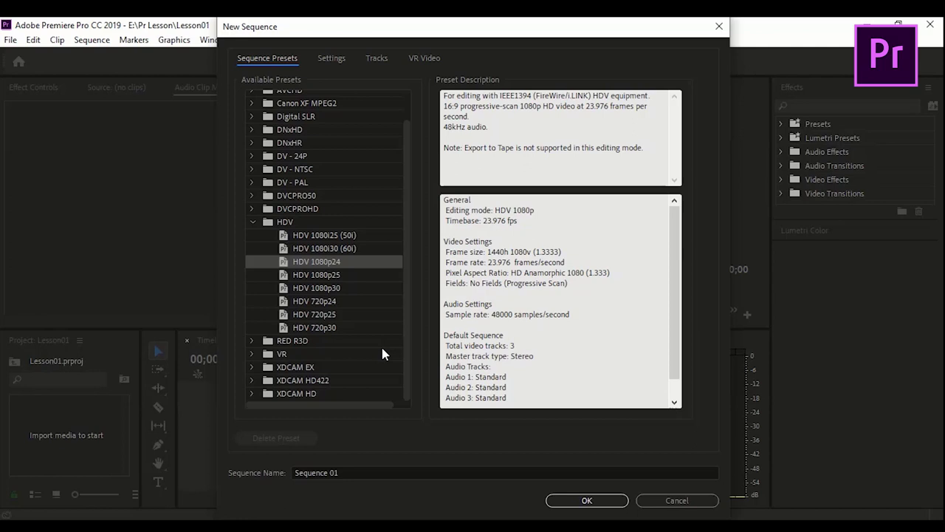
left_click(332, 330)
left_click(336, 314)
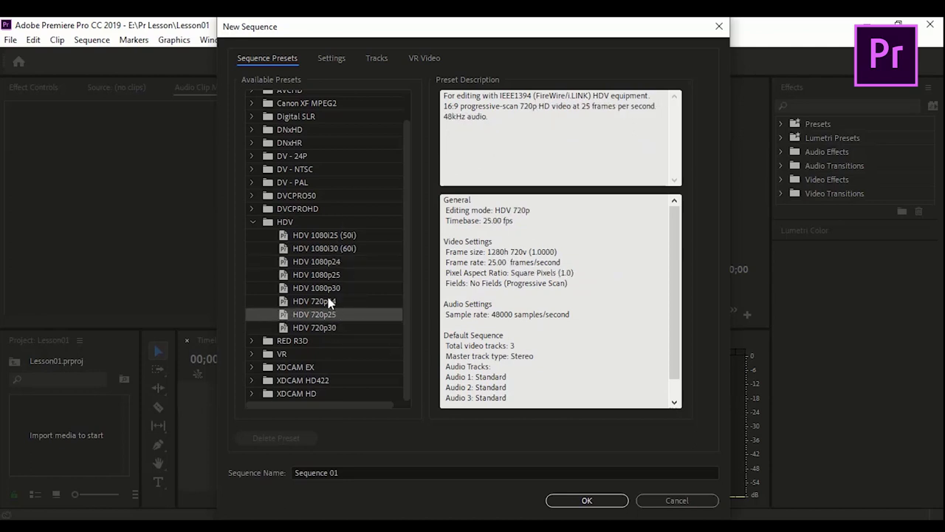
left_click(329, 302)
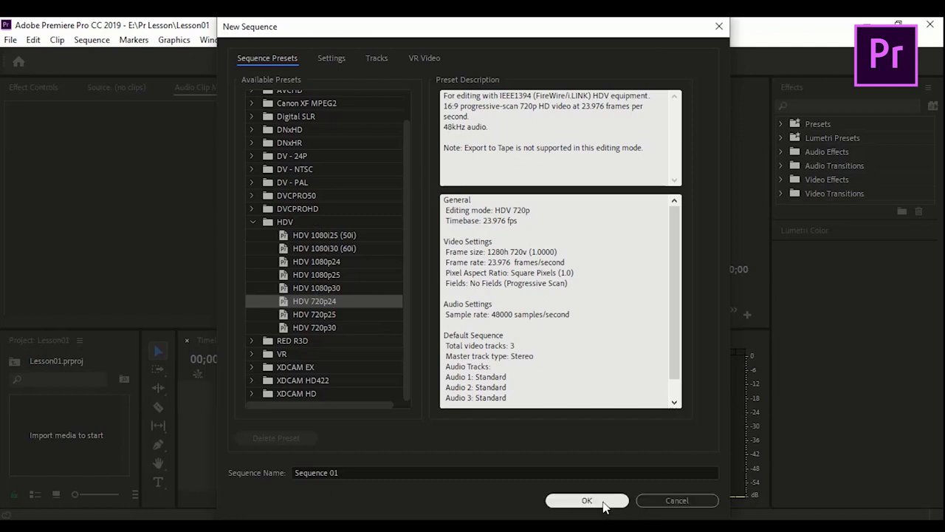
Rename the new HDV sequence from 'Sequence 01' to 'Lesson 01' and create it
left_click(364, 468)
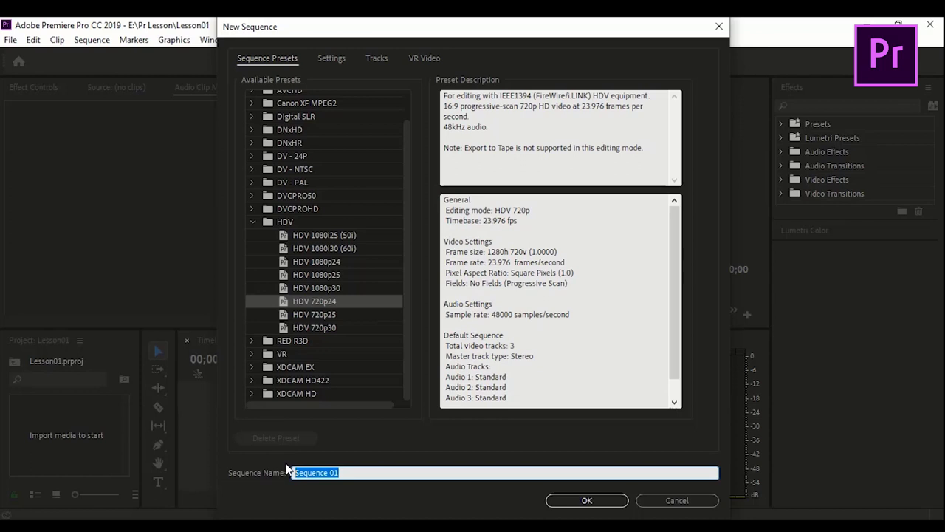
key("BackSpace")
type("Less")
type("on 01")
left_click(600, 506)
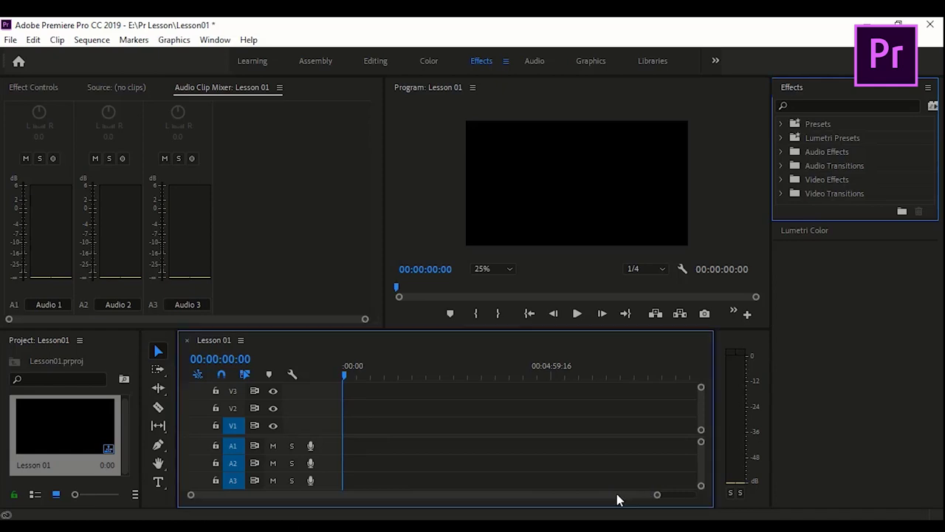
mouse_move(619, 495)
left_mouse_down()
mouse_move(675, 496)
mouse_move(540, 497)
left_mouse_up()
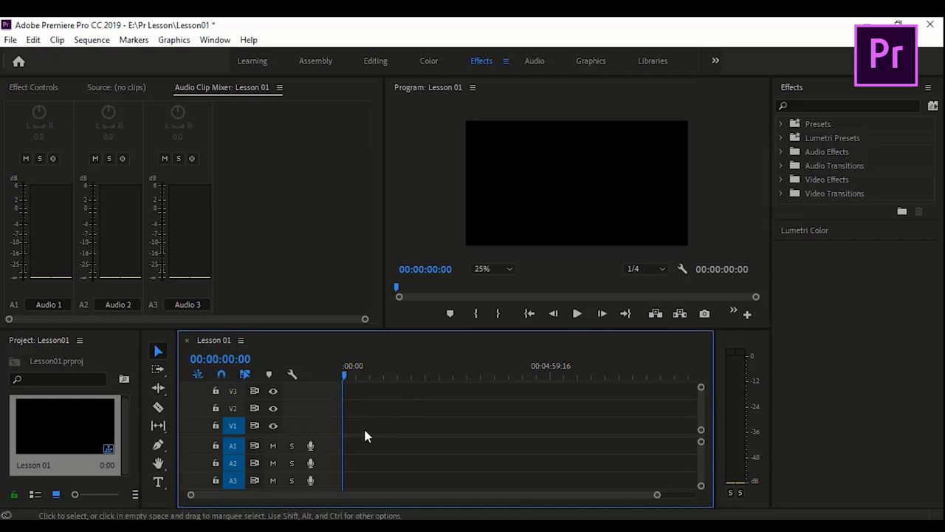
left_click(45, 429)
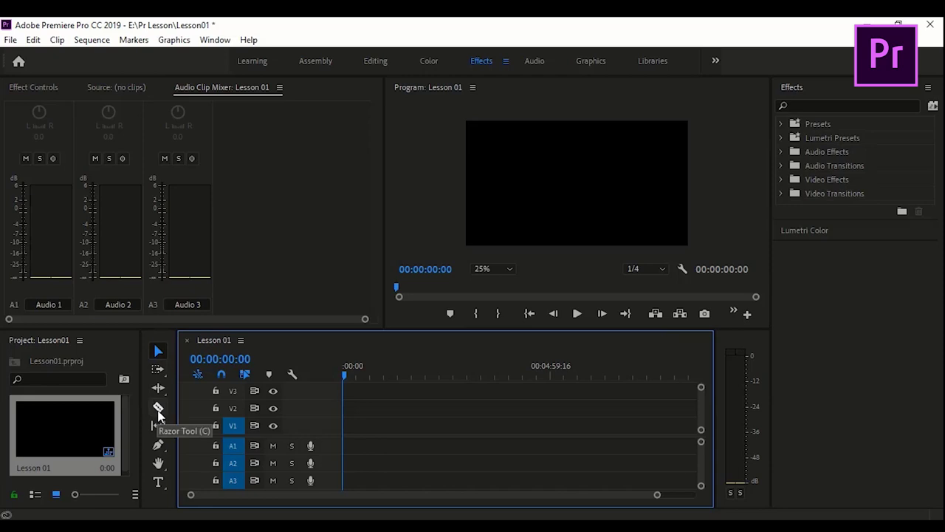
Try the Hand tool on the Program Monitor, then switch to the Type tool
left_click(159, 465)
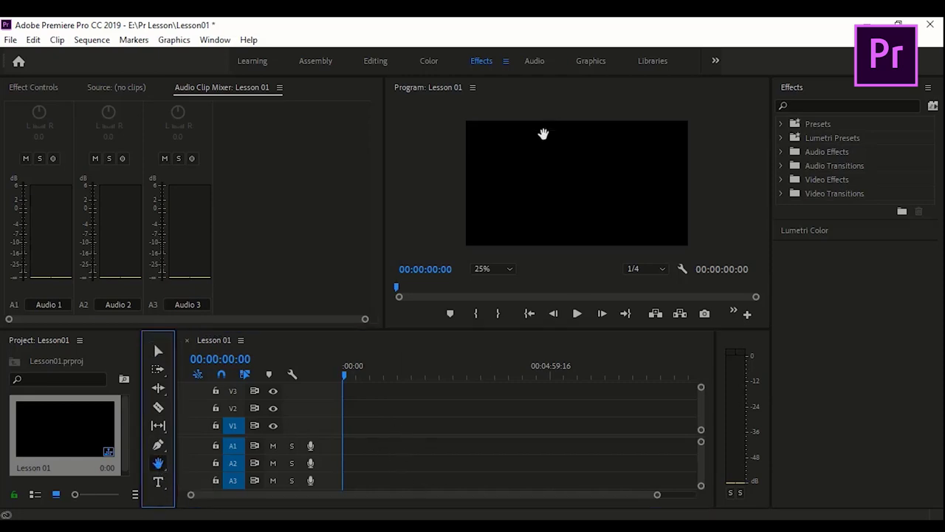
left_click(539, 164)
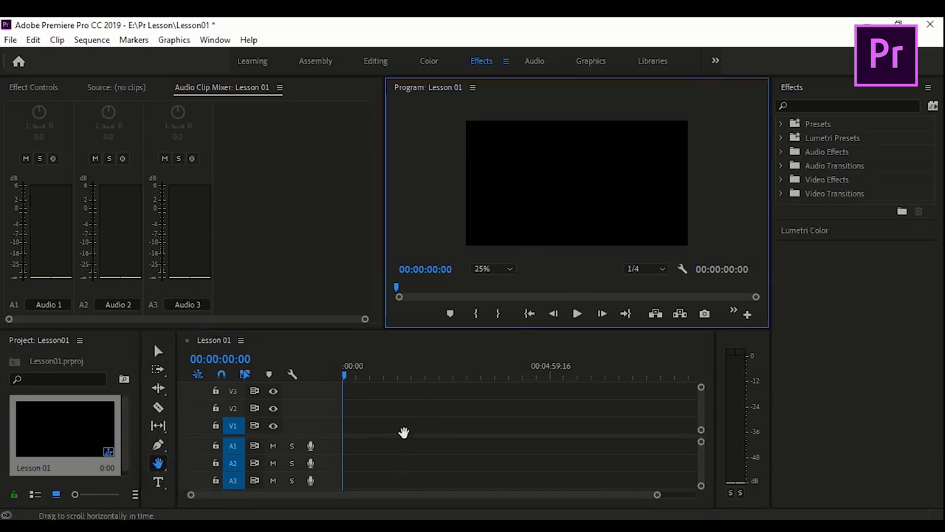
left_click(158, 481)
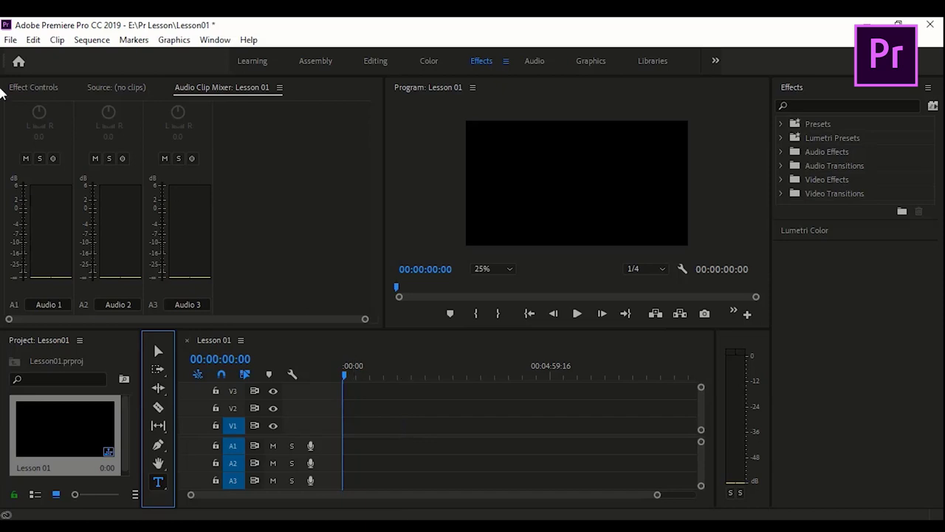
Show the empty Source monitor instead of the Audio Clip Mixer after trying to load Lesson 01 there
key("alt+f")
key("Escape")
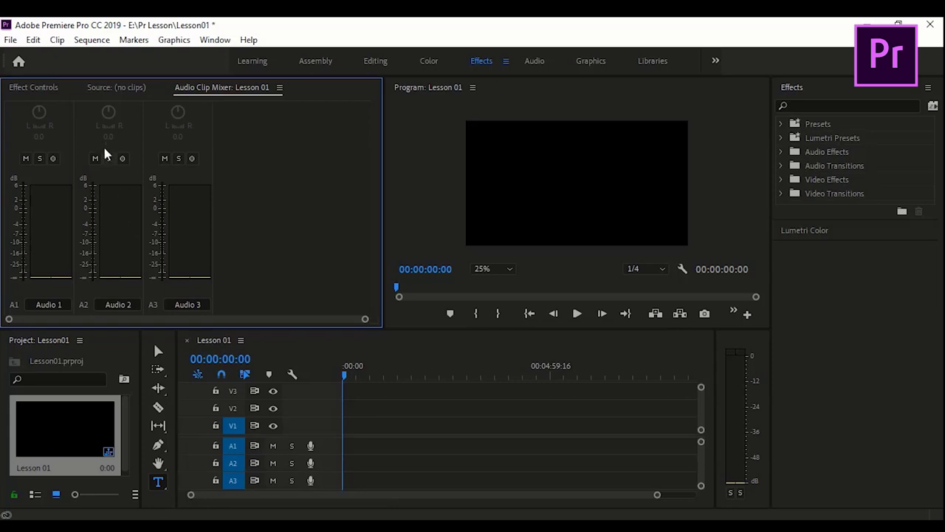
left_click(102, 89)
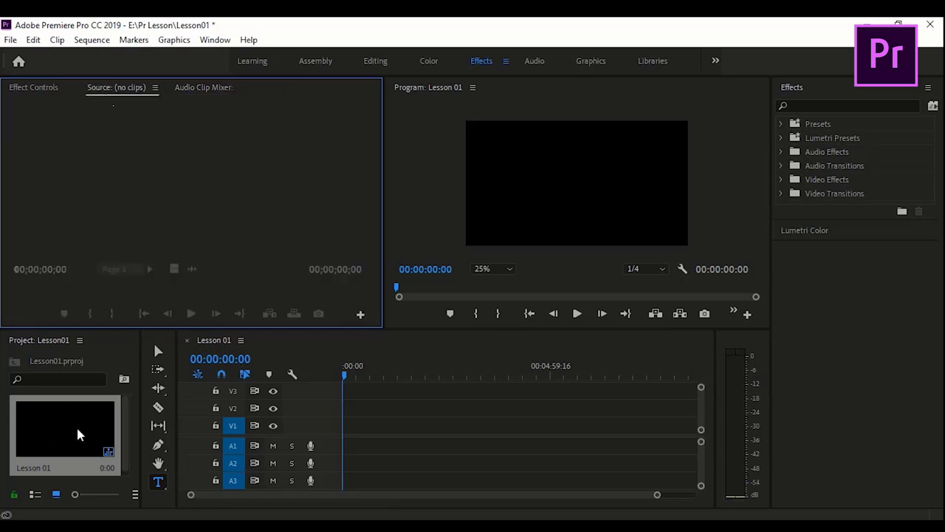
left_click_drag(58, 441, 186, 203)
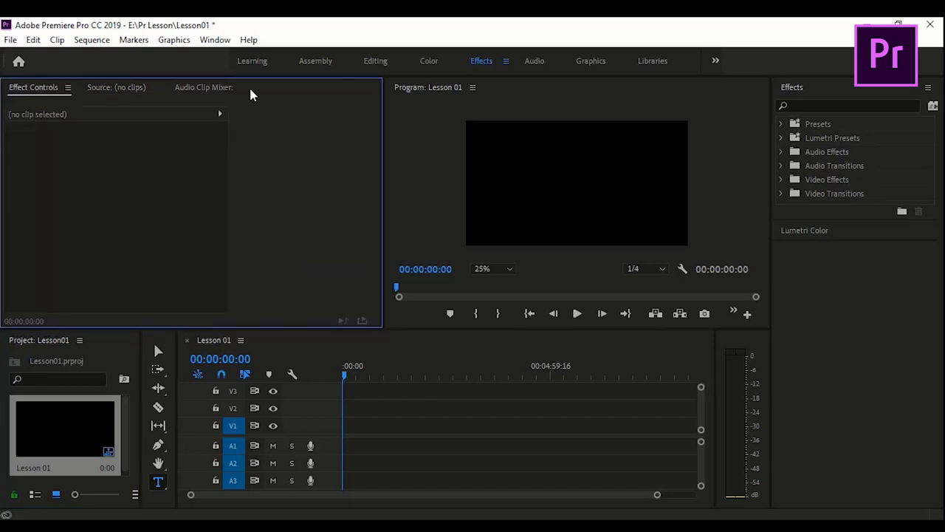
left_click(211, 90)
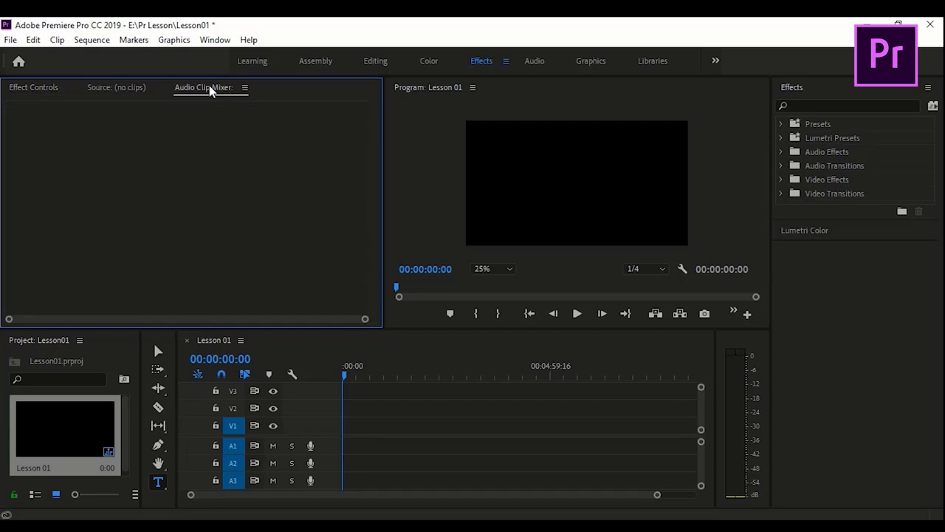
left_click(120, 88)
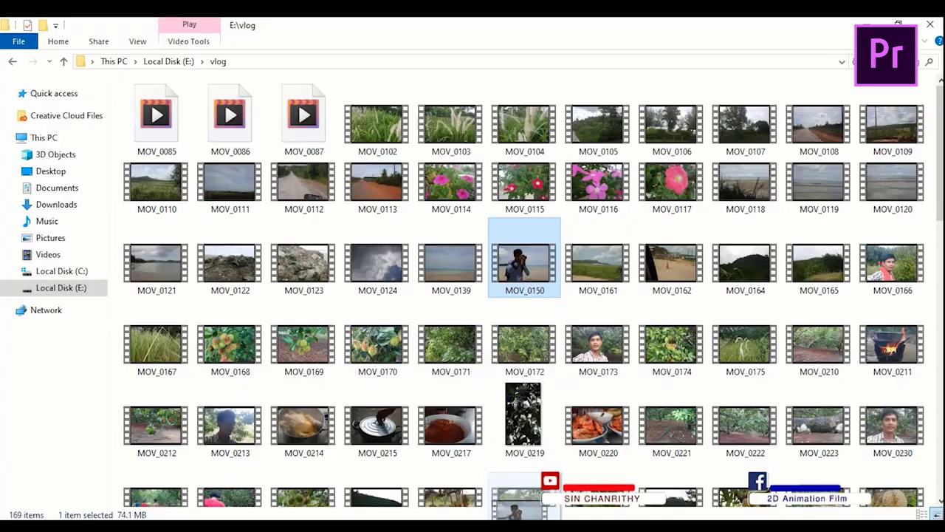
Import MOV_0150 from File Explorer and place it at 00:00 in the Lesson 01 timeline
left_click_drag(517, 259, 82, 408)
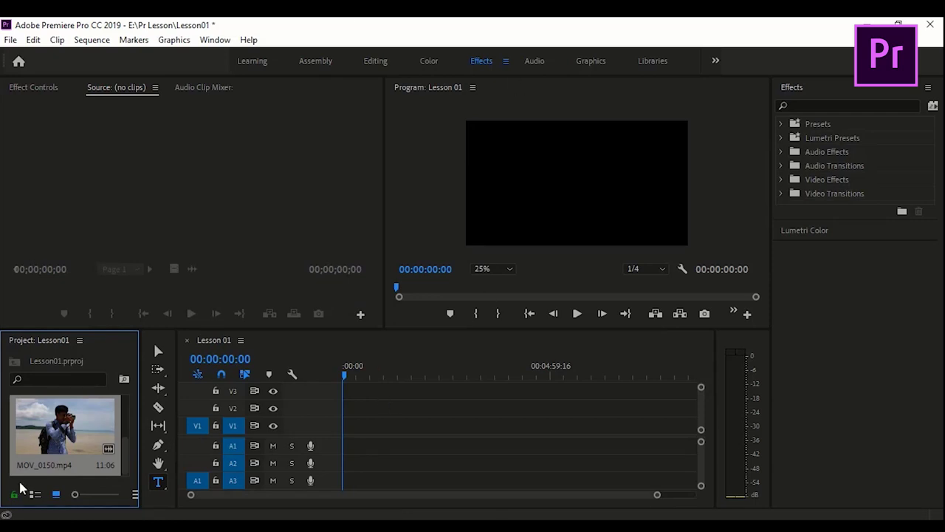
left_click_drag(57, 423, 370, 421)
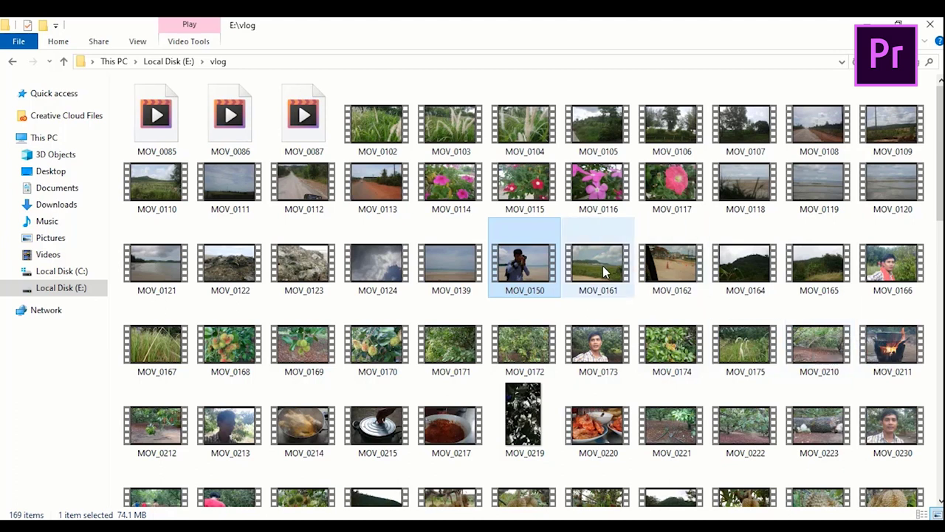
Drop MOV_0161 from the vlog folder onto the timeline right after MOV_0150
mouse_move(610, 274)
left_mouse_down()
mouse_move(532, 502)
mouse_move(399, 421)
mouse_move(397, 408)
mouse_move(360, 415)
left_mouse_up()
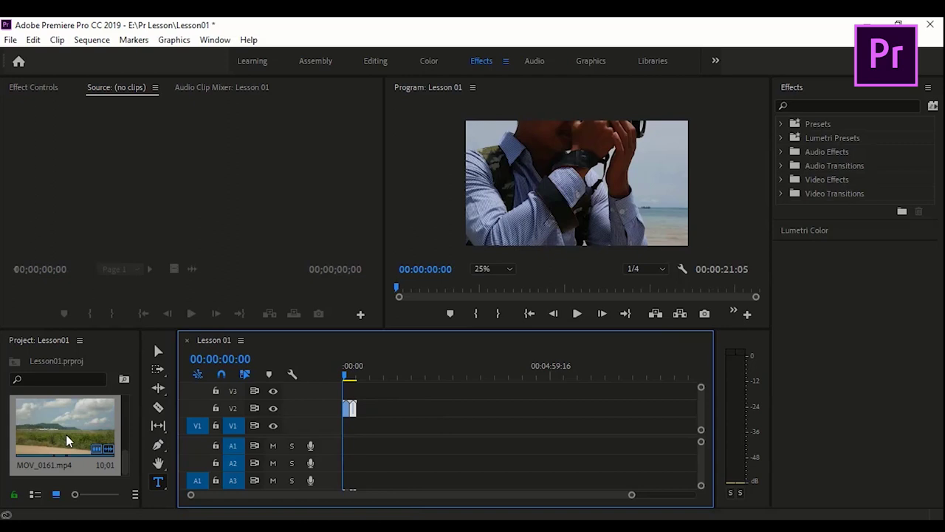
Scrub from the sequence start to preview MOV_0150, then select it
scroll(66, 434, "down", 2)
scroll(66, 432, "up", 2)
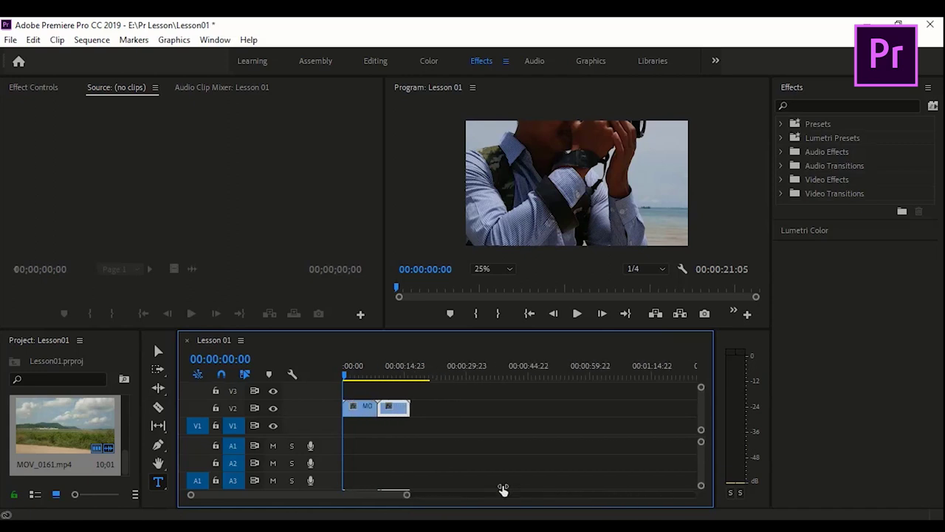
left_click_drag(633, 499, 318, 495)
left_click(347, 378)
mouse_move(347, 378)
left_mouse_down()
mouse_move(409, 377)
mouse_move(360, 373)
mouse_move(398, 378)
left_mouse_up()
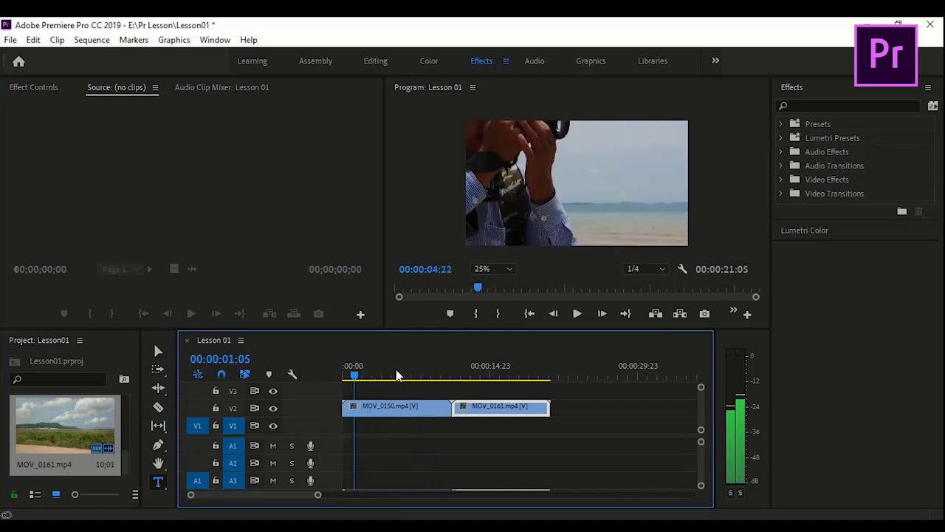
left_click(411, 418)
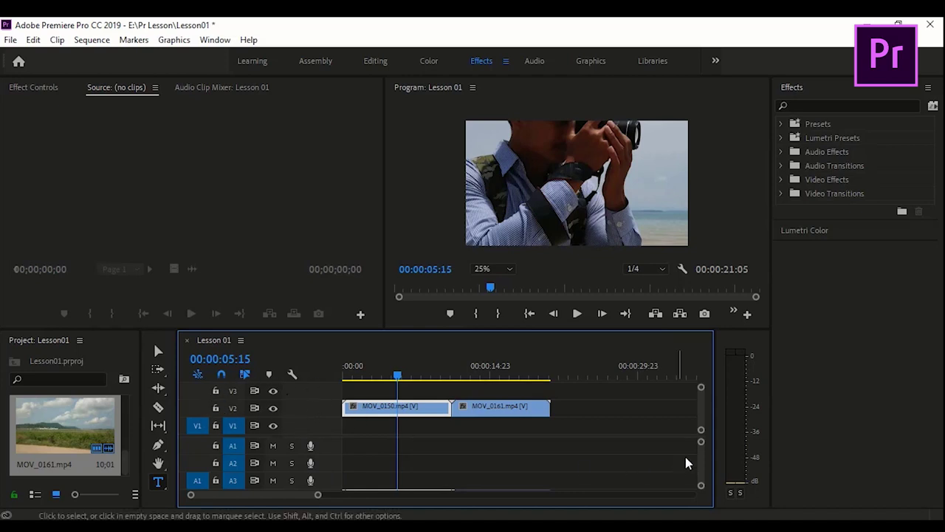
Move MOV_0161 later to leave a gap, then preview and park the playhead near 00:00:04:04
scroll(698, 449, "down", 3)
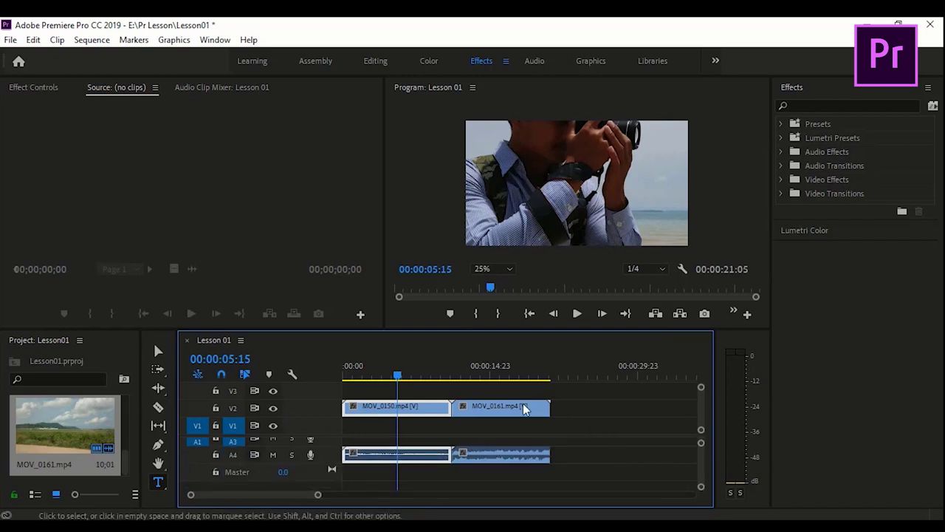
left_click_drag(487, 408, 580, 408)
mouse_move(413, 407)
left_mouse_down()
mouse_move(487, 410)
mouse_move(415, 410)
left_mouse_up()
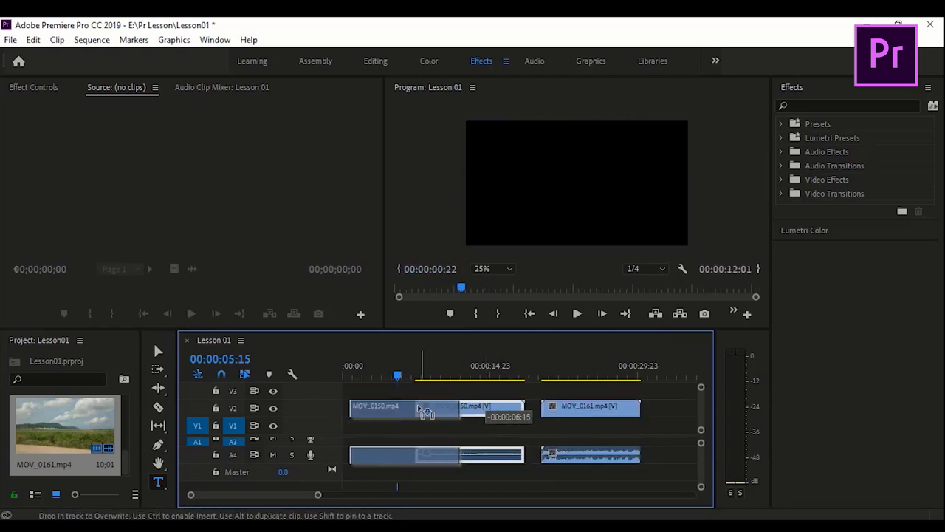
left_click(355, 377)
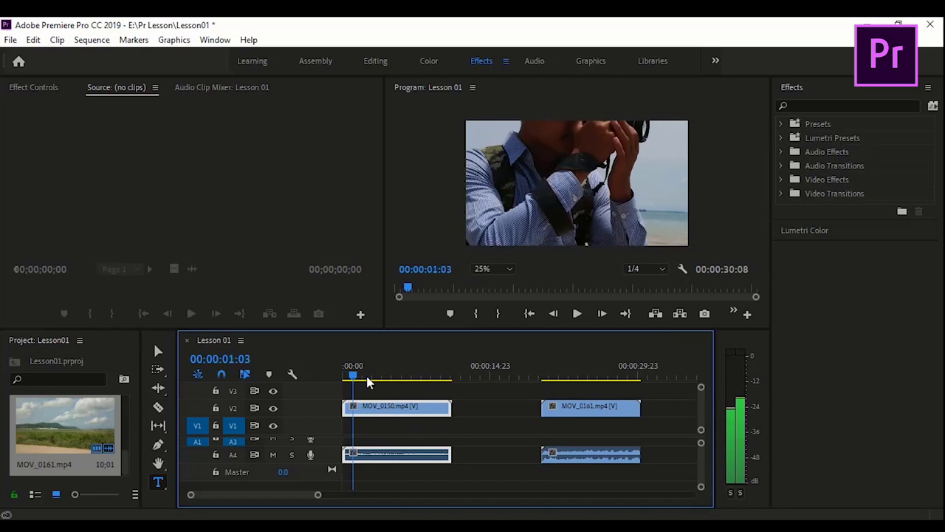
left_click_drag(356, 379, 394, 385)
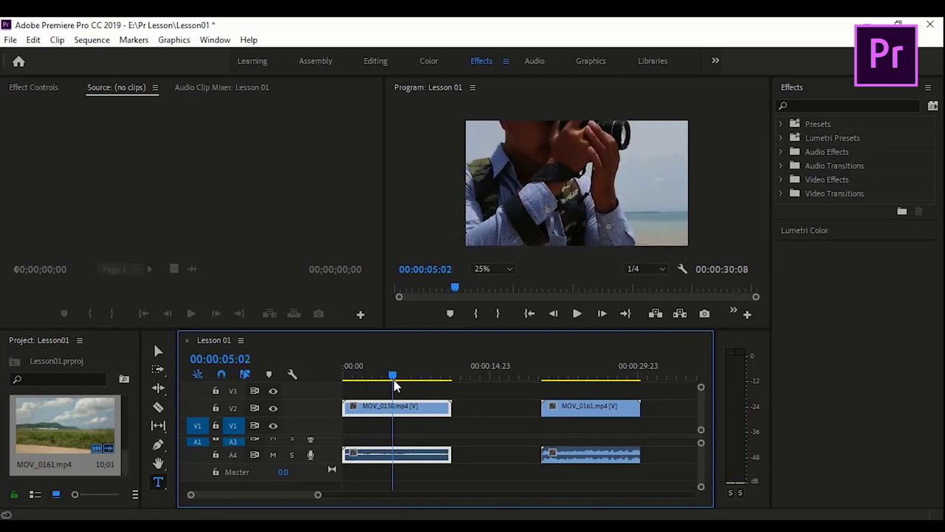
left_click(426, 473)
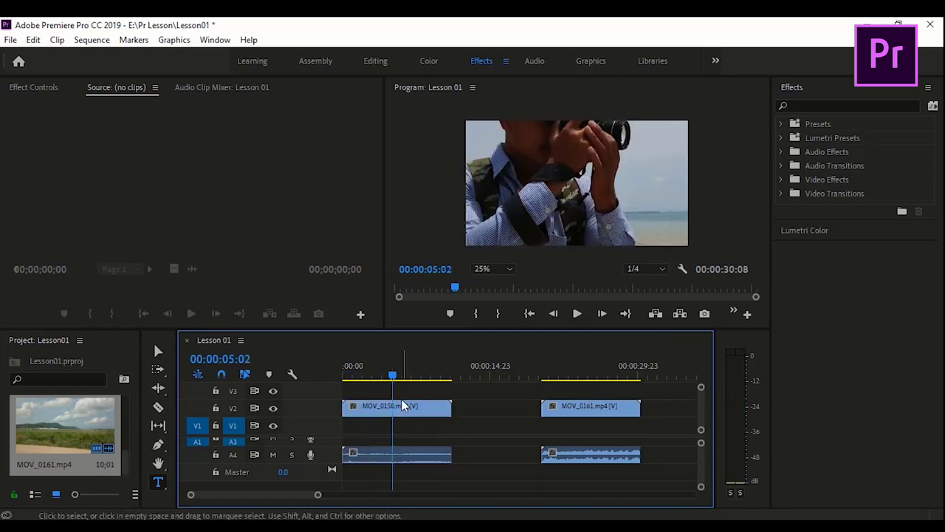
left_click(404, 459)
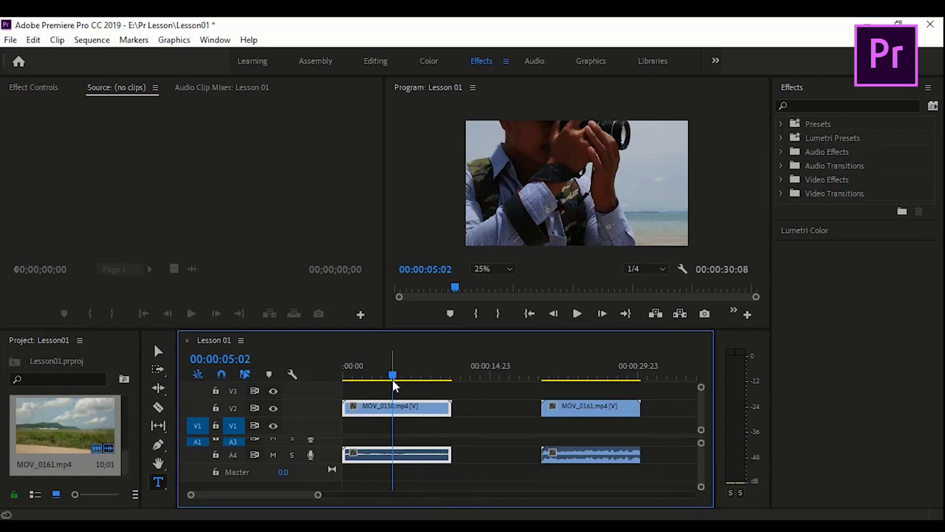
left_click_drag(395, 378, 382, 379)
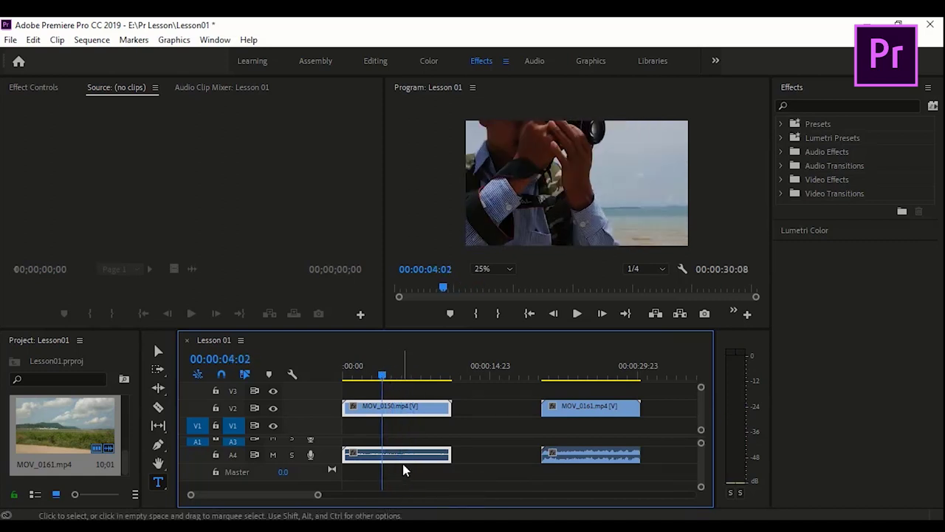
Unlink MOV_0150 and delete its audio from the sequence
right_click(407, 415)
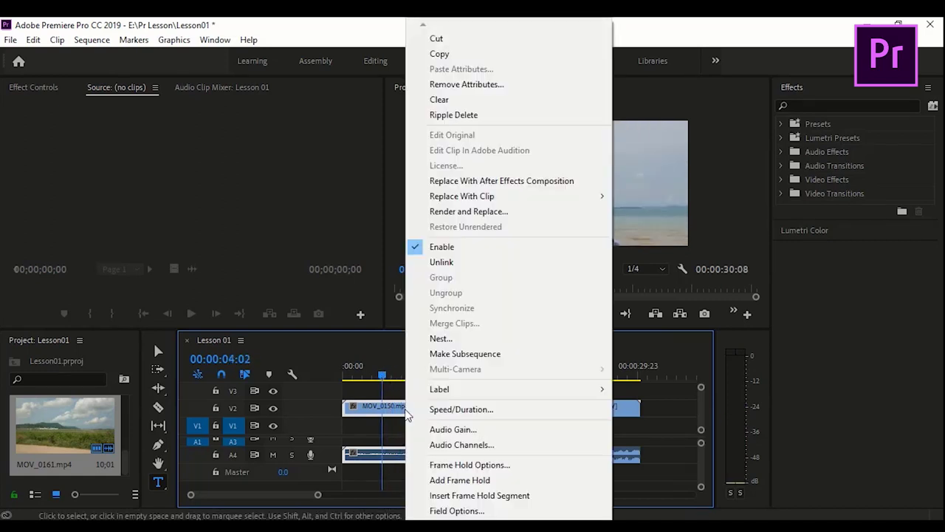
left_click(452, 262)
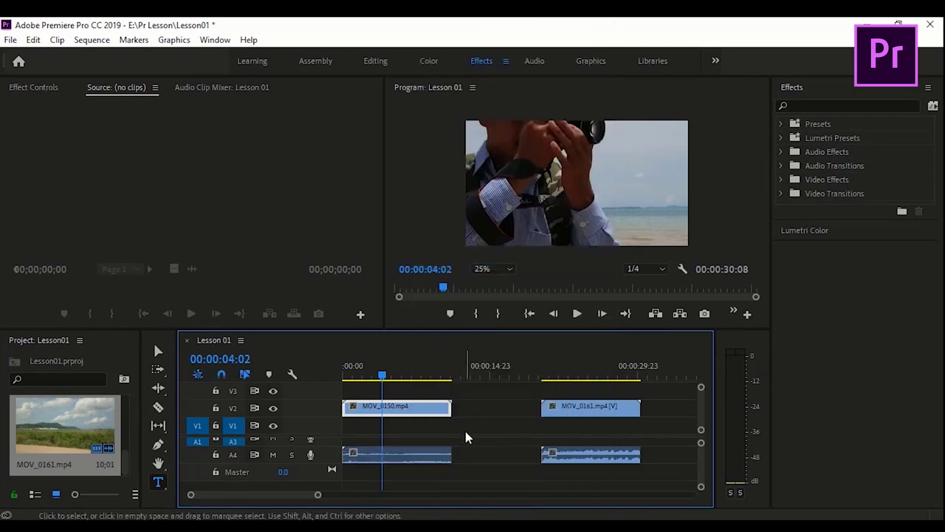
left_click(414, 456)
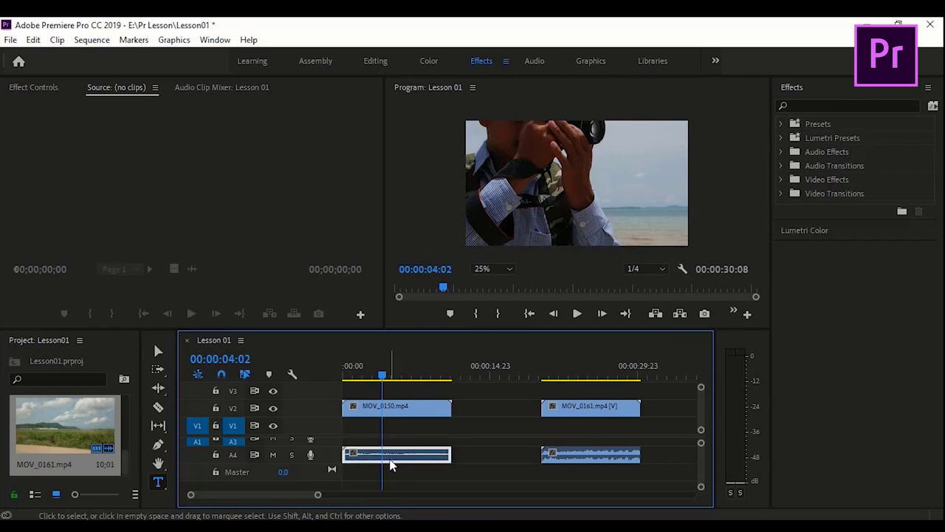
key("Delete")
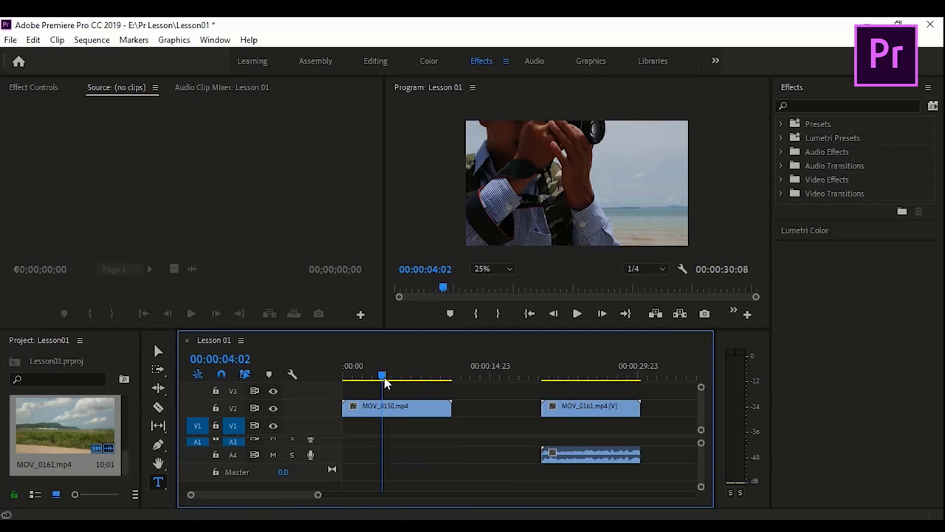
Trim both the start and end of MOV_0150's video shorter
mouse_move(384, 382)
left_mouse_down()
mouse_move(383, 391)
mouse_move(402, 384)
left_mouse_up()
left_click_drag(450, 407, 418, 406)
left_click_drag(345, 406, 374, 404)
mouse_move(401, 377)
left_mouse_down()
mouse_move(386, 378)
mouse_move(408, 378)
mouse_move(409, 406)
mouse_move(390, 378)
mouse_move(400, 378)
left_mouse_up()
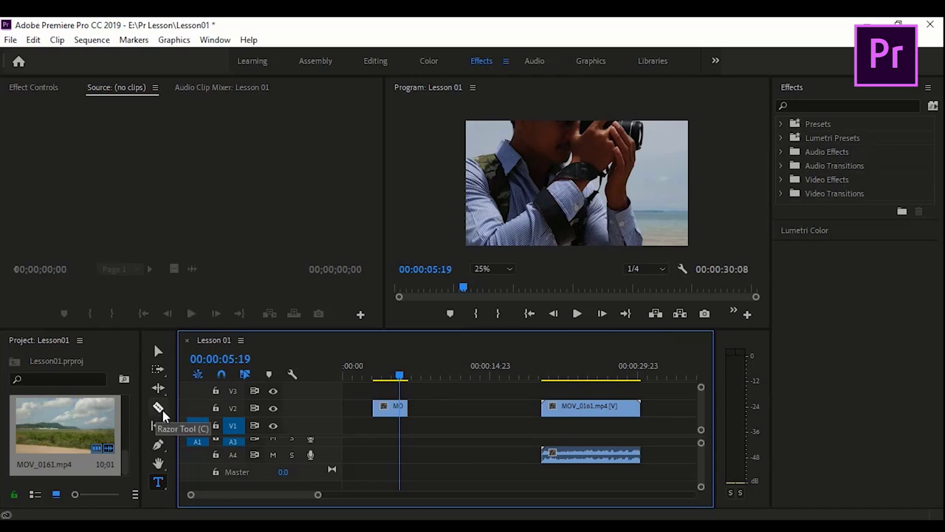
Razor-cut MOV_0150 at the playhead and delete the piece after the cut
left_click(161, 411)
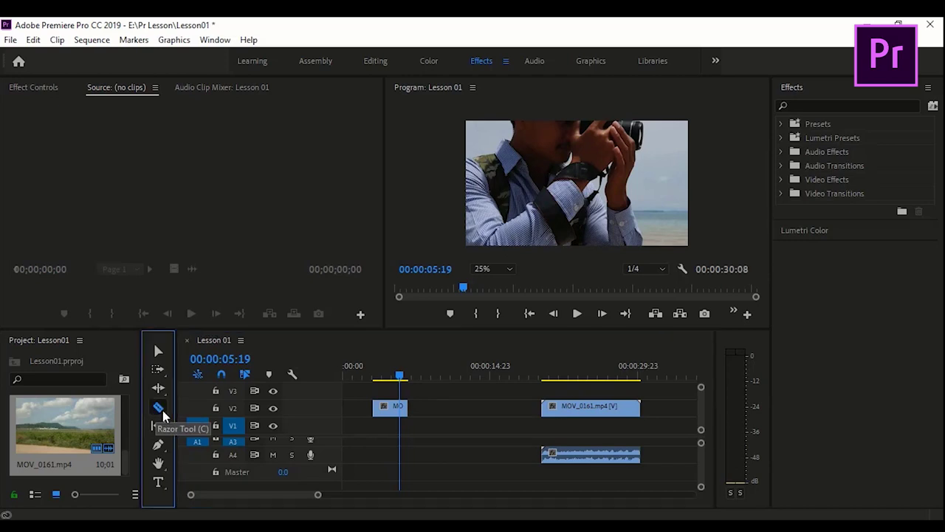
left_click(399, 408)
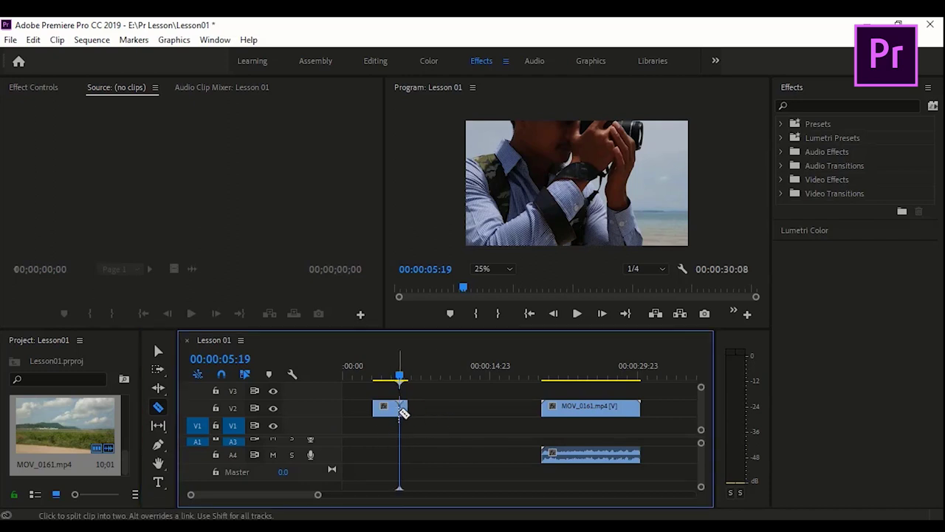
left_click(158, 352)
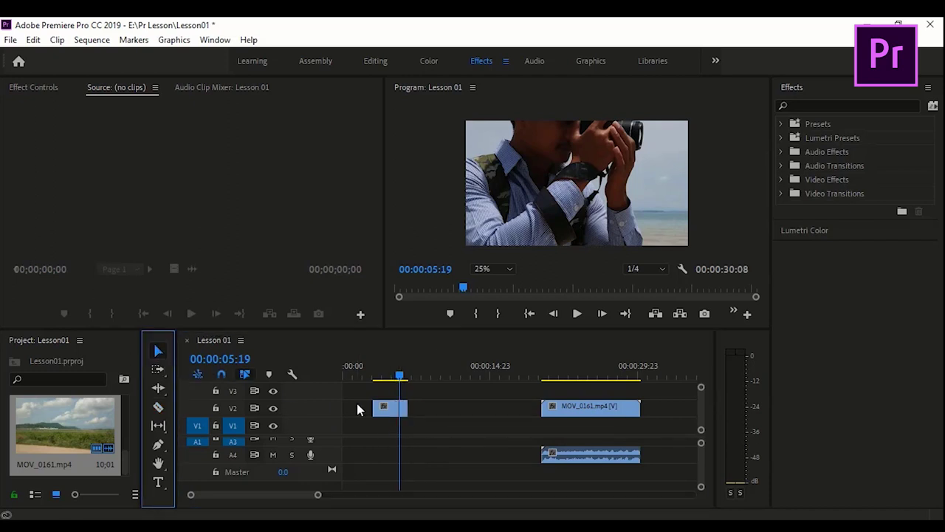
left_click(405, 411)
key("Delete")
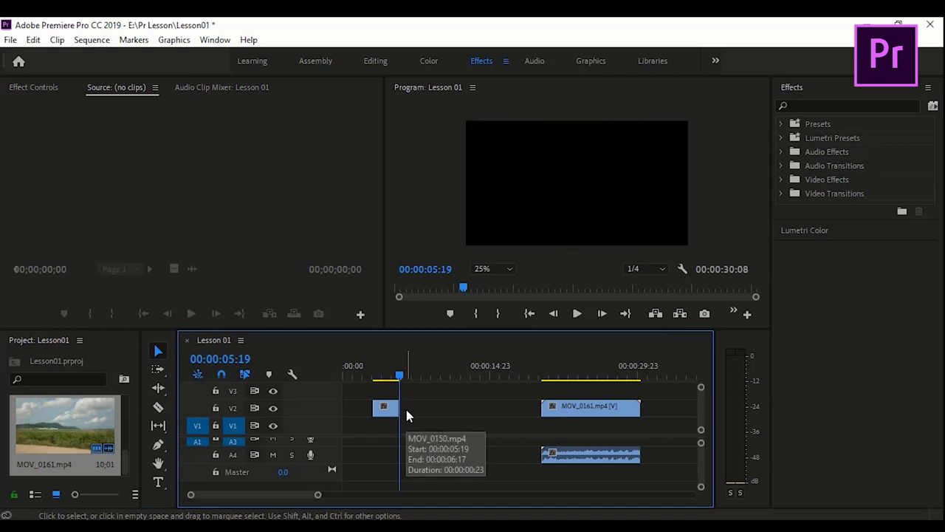
Move the playhead to 00:00:03:13 and toggle between the Razor (C) and Selection (V) tools
left_click_drag(400, 381, 375, 376)
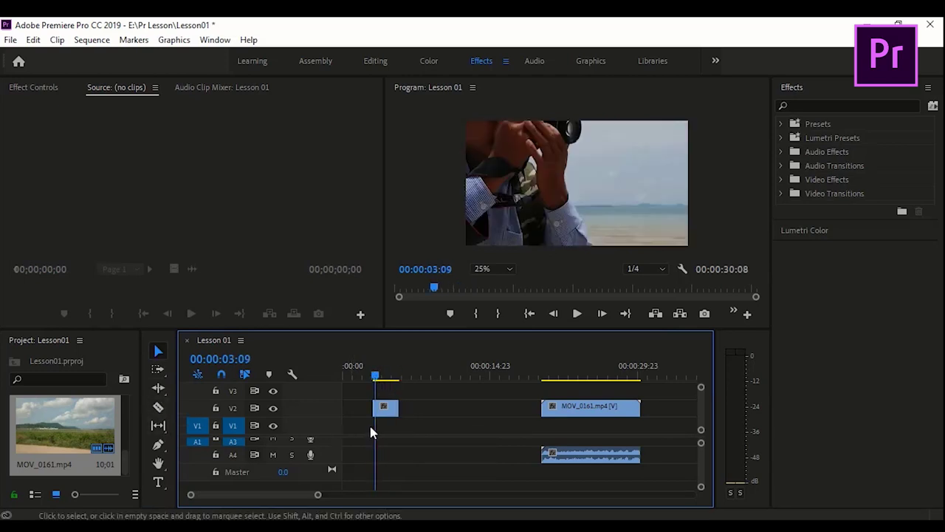
left_click(377, 379)
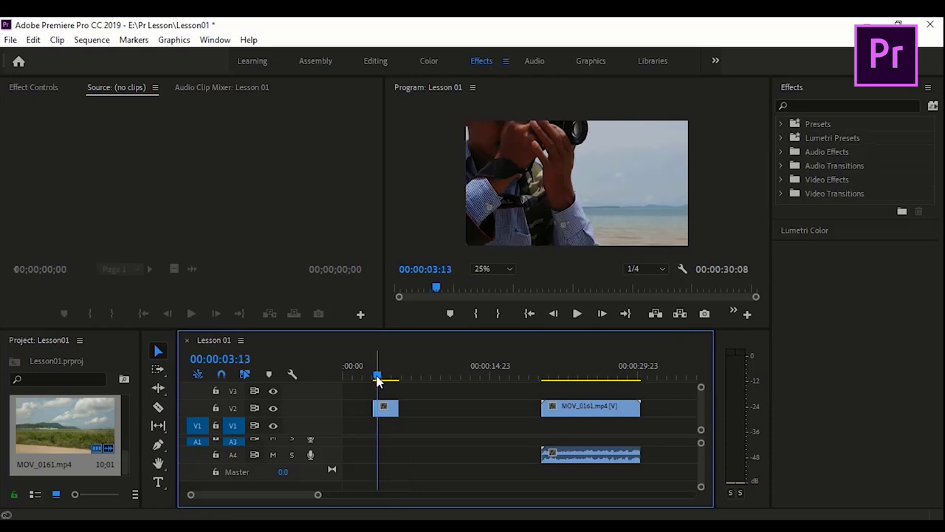
key("c")
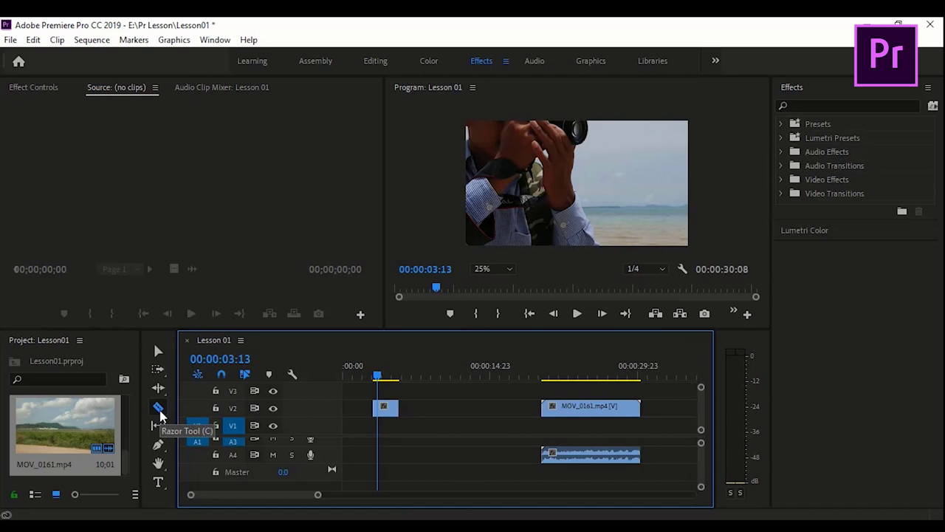
key("v")
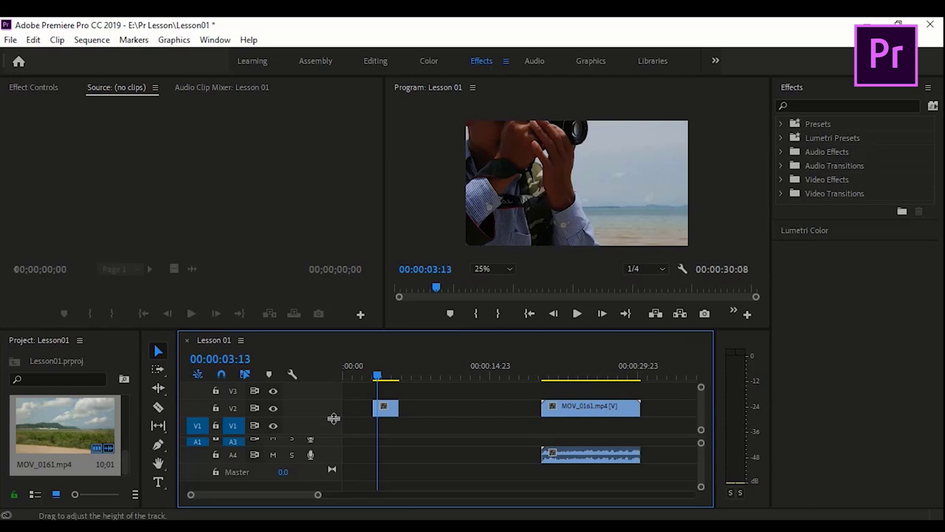
Zoom the timeline and split the MOV_0150 clip at the playhead with the Razor
left_click_drag(318, 494, 278, 494)
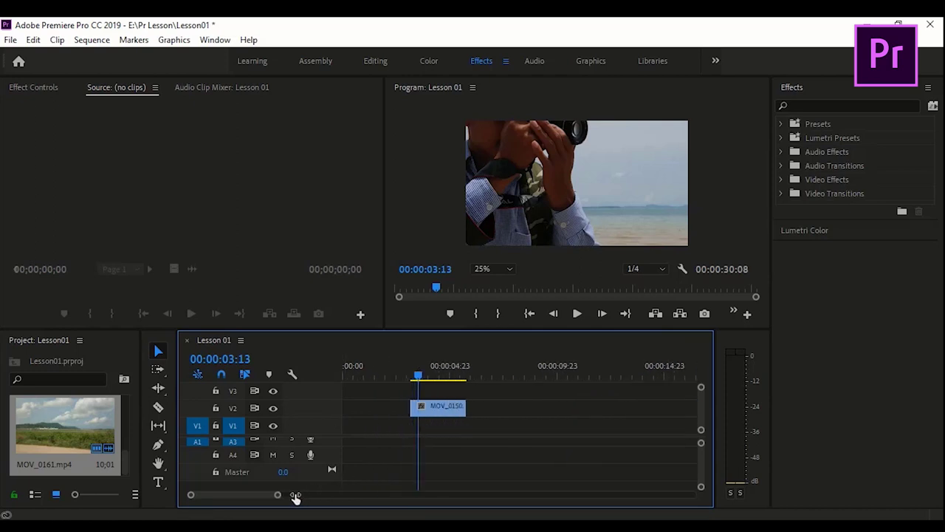
left_click_drag(421, 379, 451, 389)
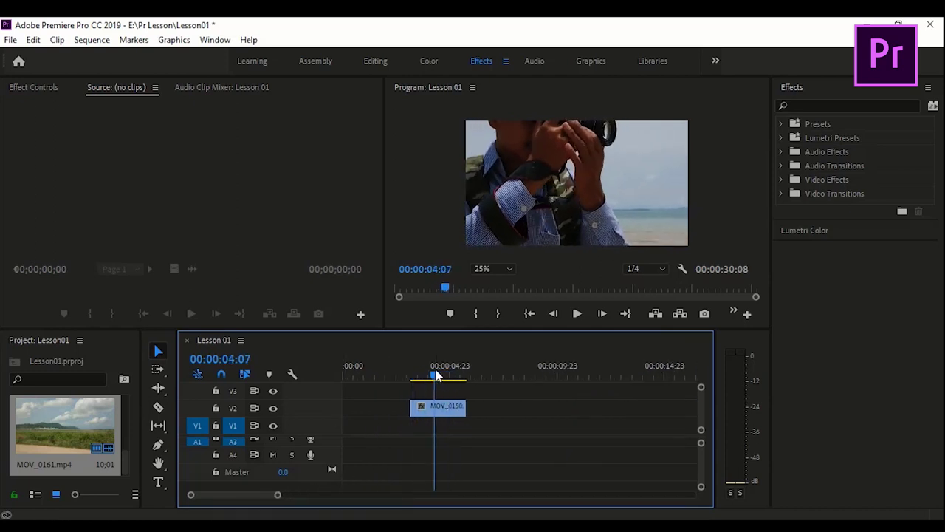
key("c")
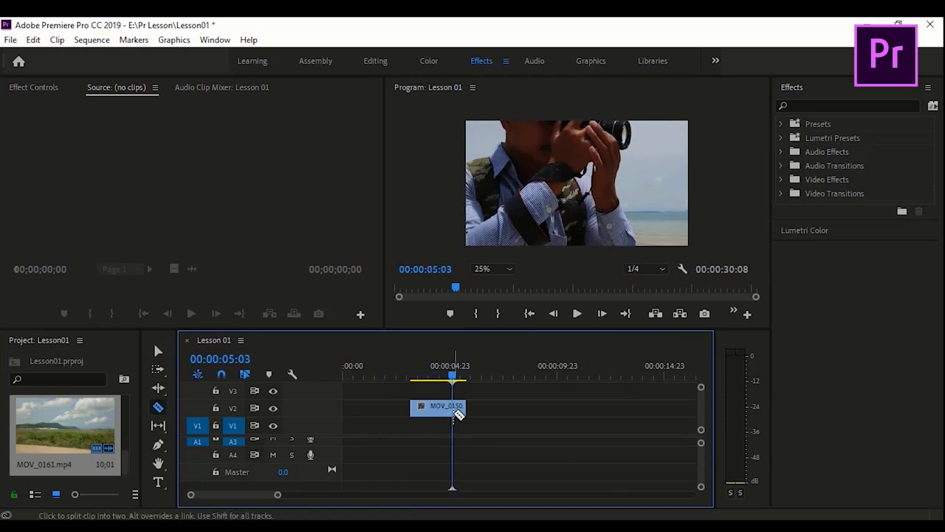
left_click(458, 410)
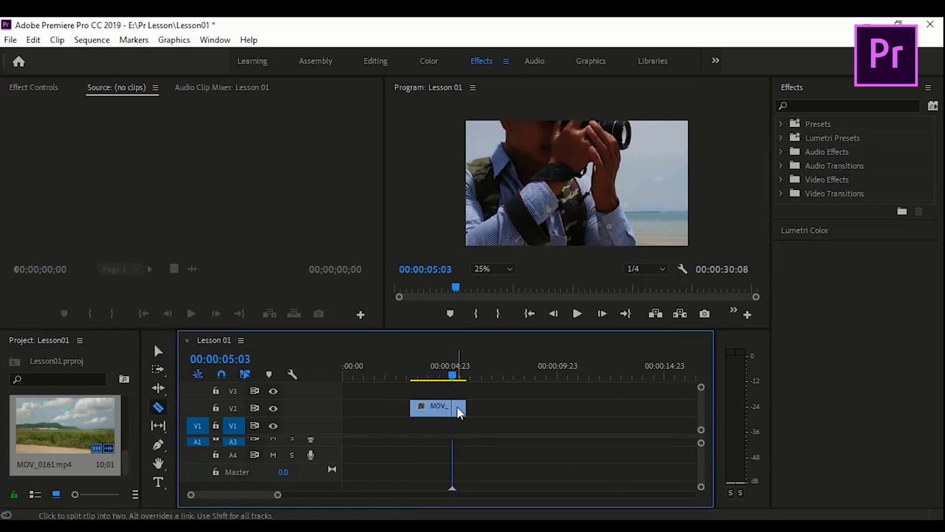
key("v")
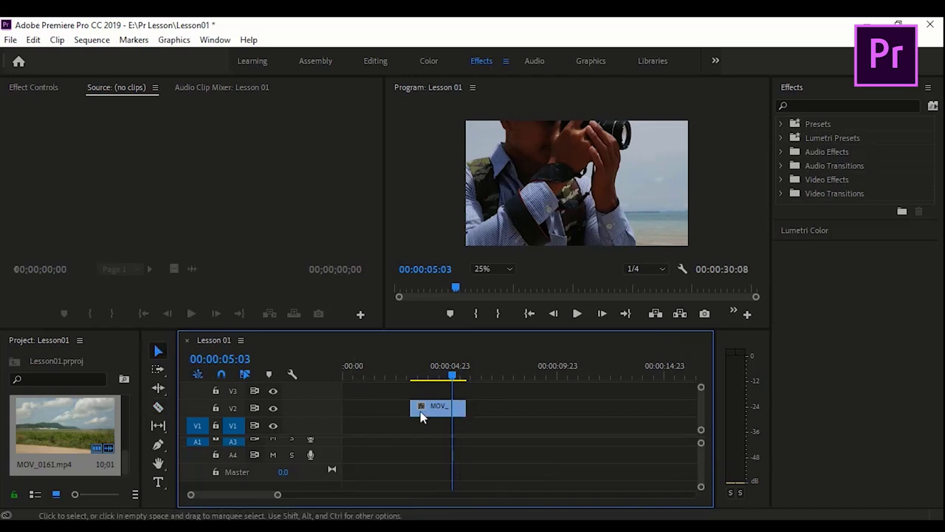
Move the clip to the sequence start, shorten it to about 00:00:02:15, and zoom out to show MOV_0161
left_click_drag(458, 416, 451, 416)
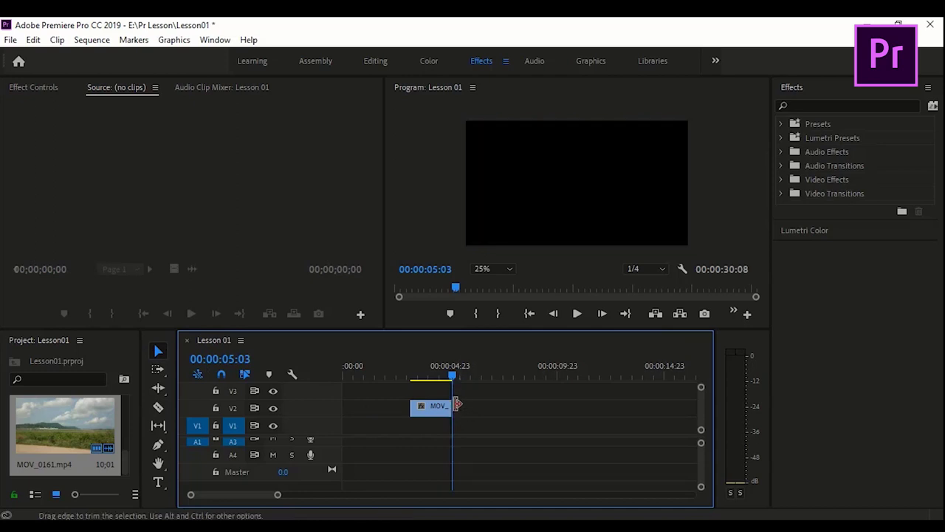
mouse_move(453, 376)
left_mouse_down()
mouse_move(401, 376)
mouse_move(431, 376)
left_mouse_up()
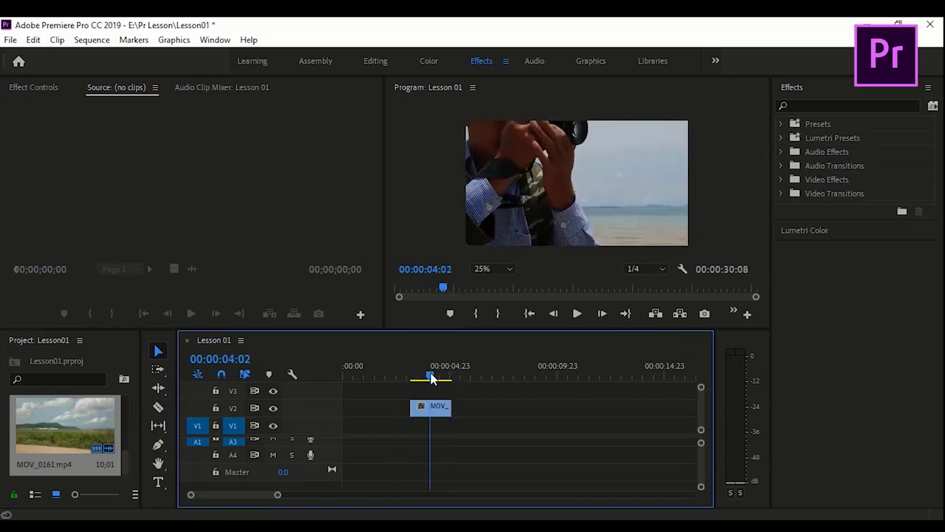
left_click_drag(441, 408, 367, 406)
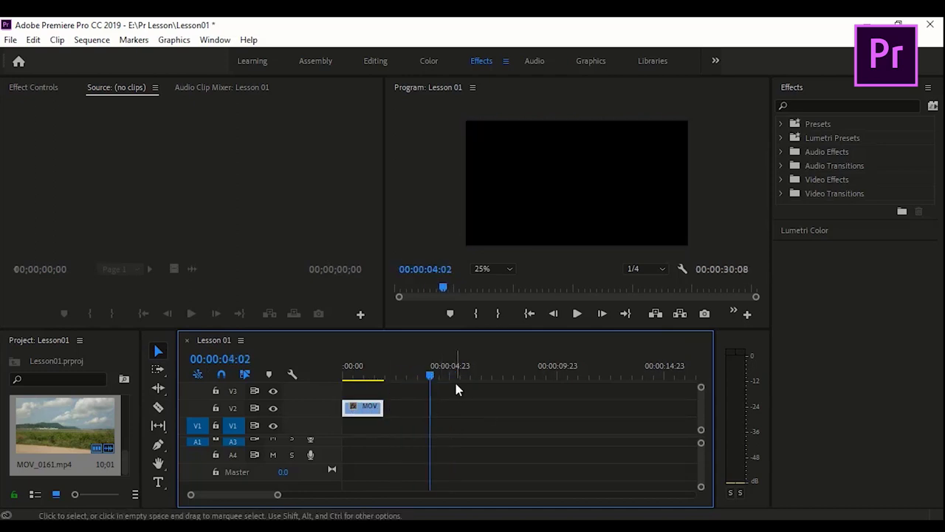
left_click_drag(430, 376, 326, 368)
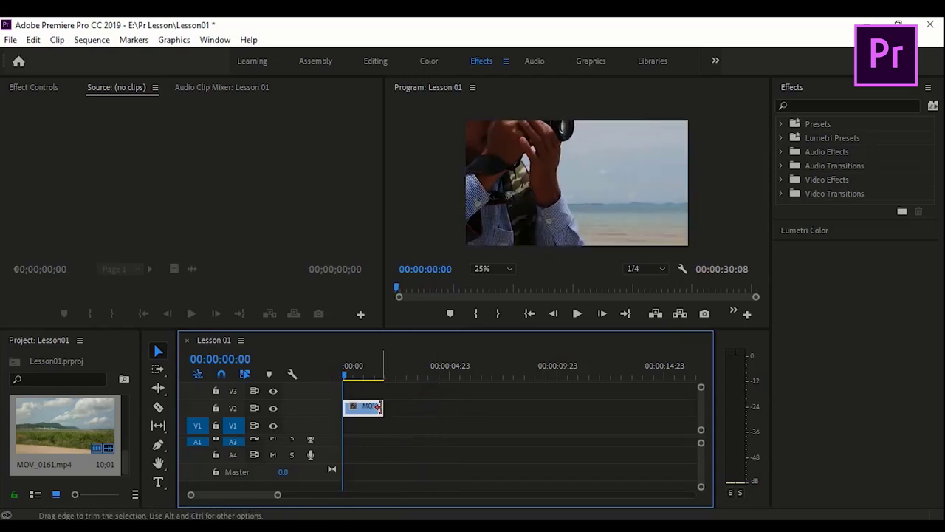
left_click_drag(379, 407, 424, 406)
left_click_drag(470, 409, 391, 408)
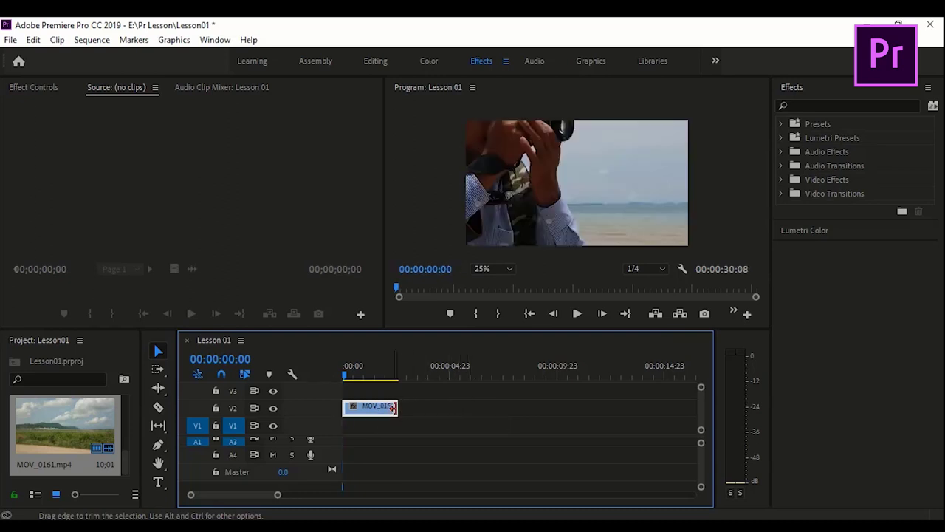
left_click_drag(279, 496, 344, 497)
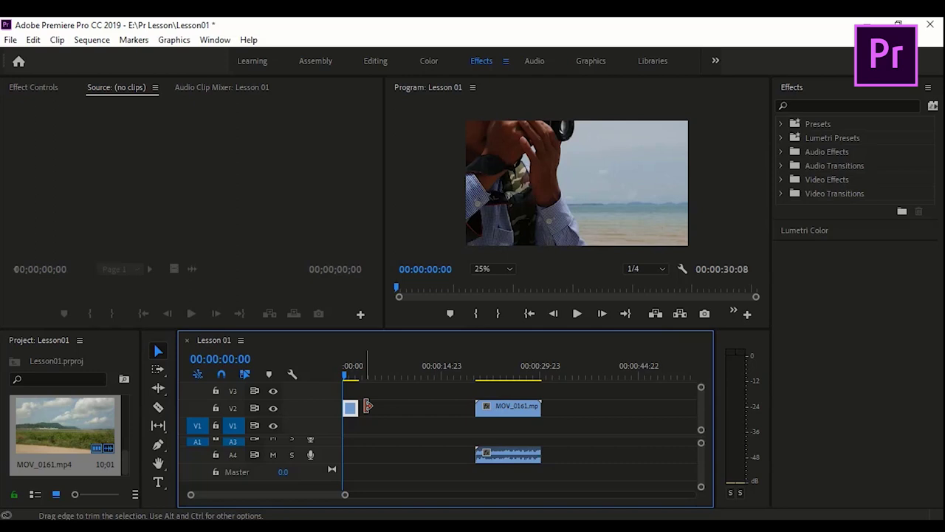
Move MOV_0161 earlier and delete the gap between it and the short clip
left_click(422, 407)
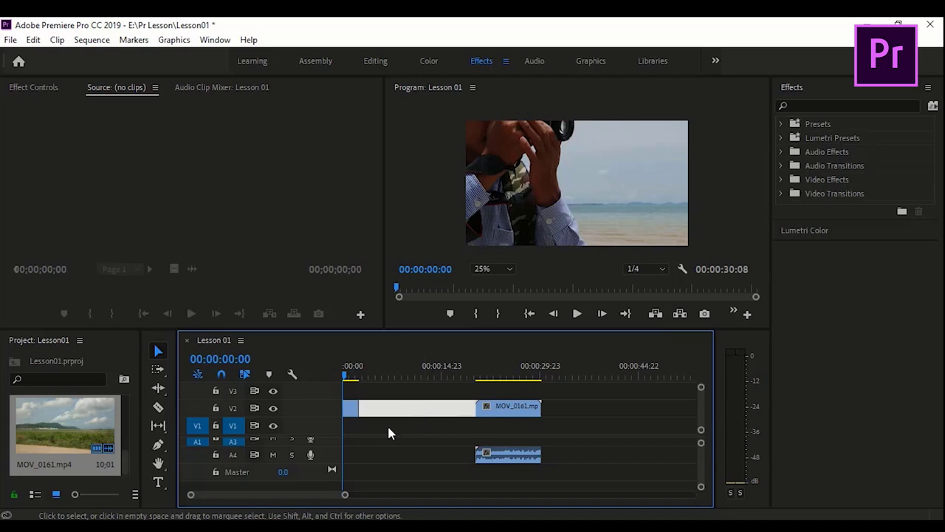
left_click(418, 461)
left_click(423, 407)
left_click(441, 436)
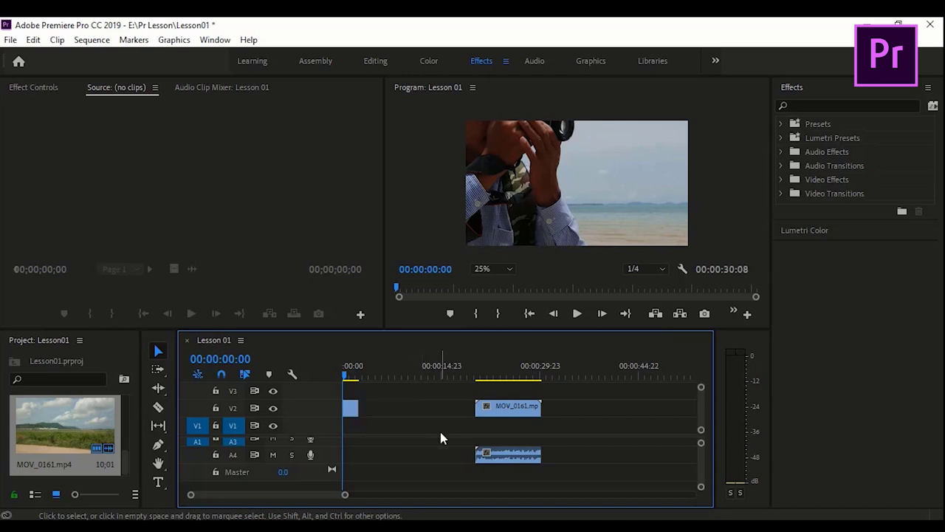
mouse_move(507, 405)
left_mouse_down()
mouse_move(409, 419)
mouse_move(474, 410)
mouse_move(408, 410)
mouse_move(486, 409)
left_mouse_up()
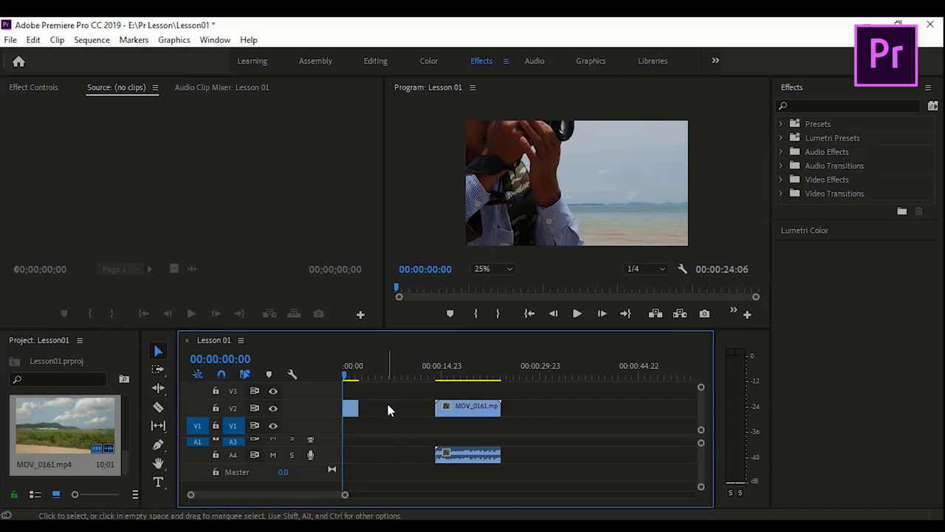
left_click(386, 408)
key("Delete")
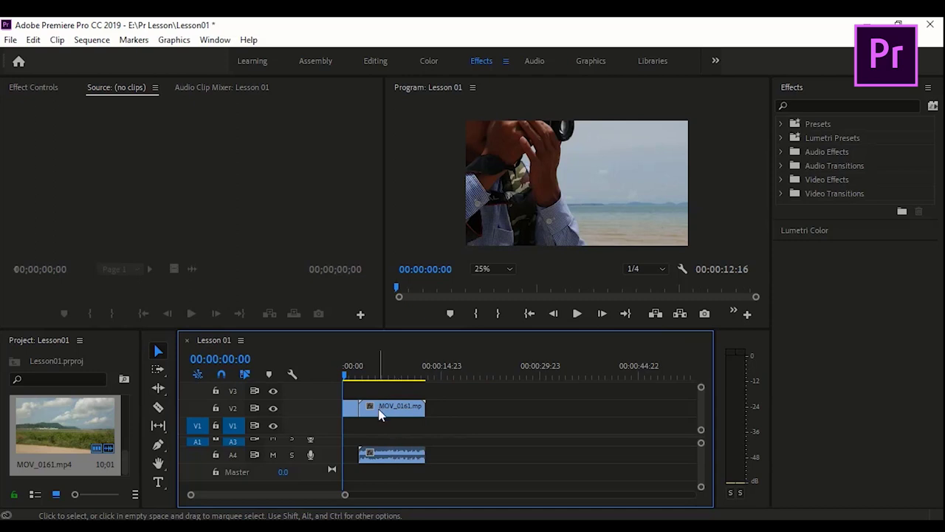
Delete MOV_0161's opening piece and close the gap, bringing the sequence to 00:00:10:18
key("c")
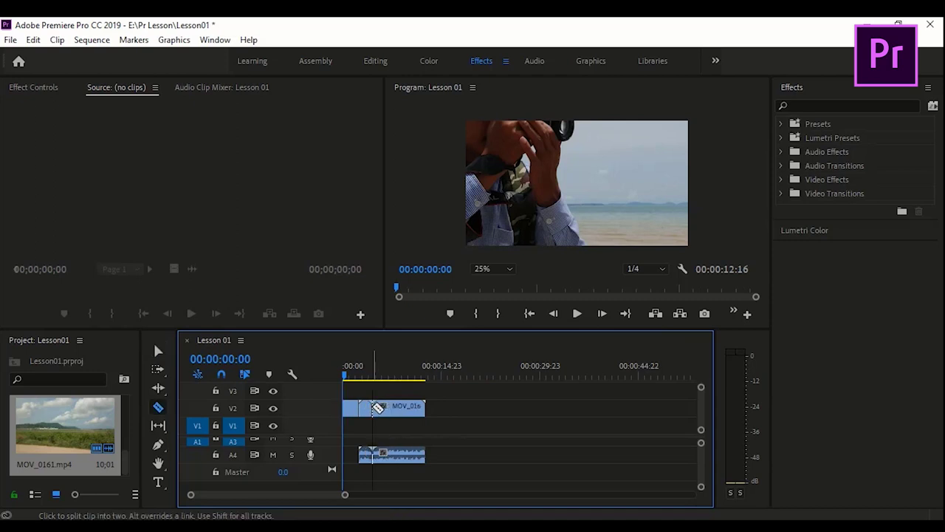
key("v")
left_click(367, 415)
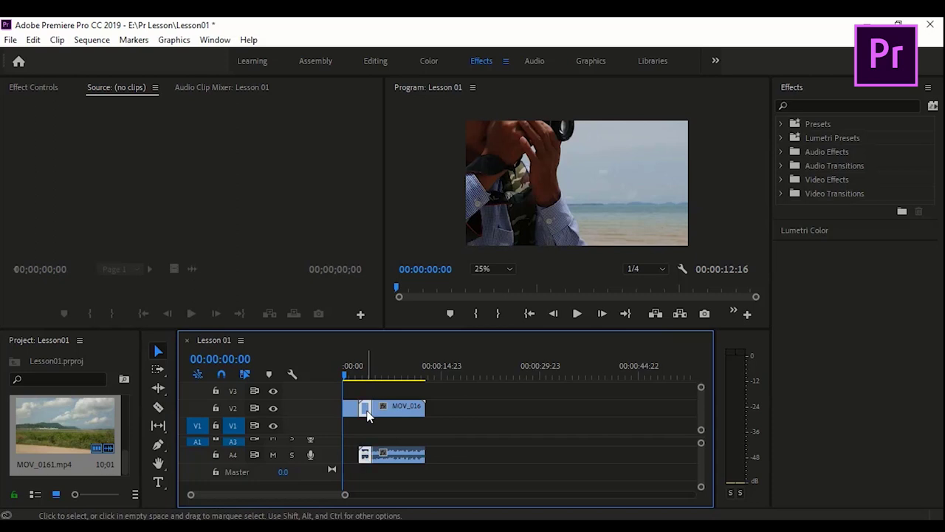
key("Delete")
left_click(368, 413)
key("Delete")
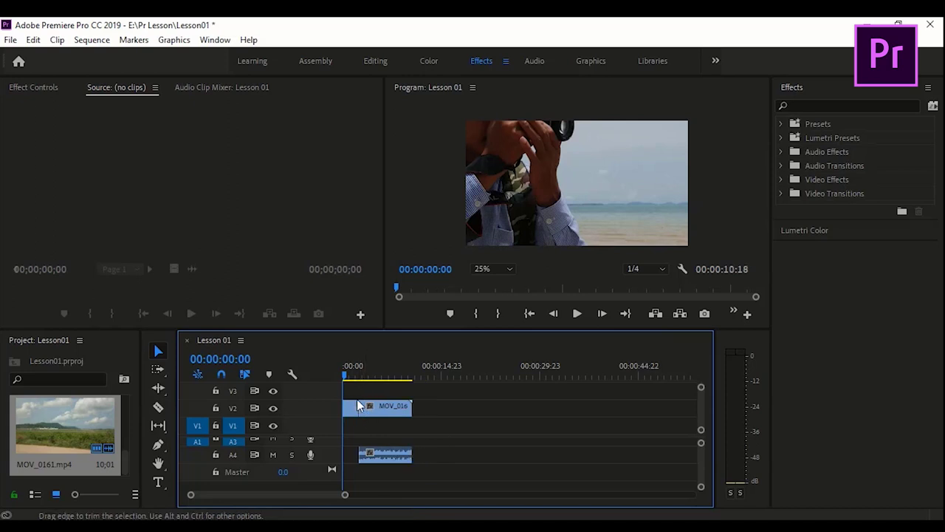
mouse_move(348, 381)
left_mouse_down()
mouse_move(373, 384)
mouse_move(353, 383)
left_mouse_up()
left_click(382, 458)
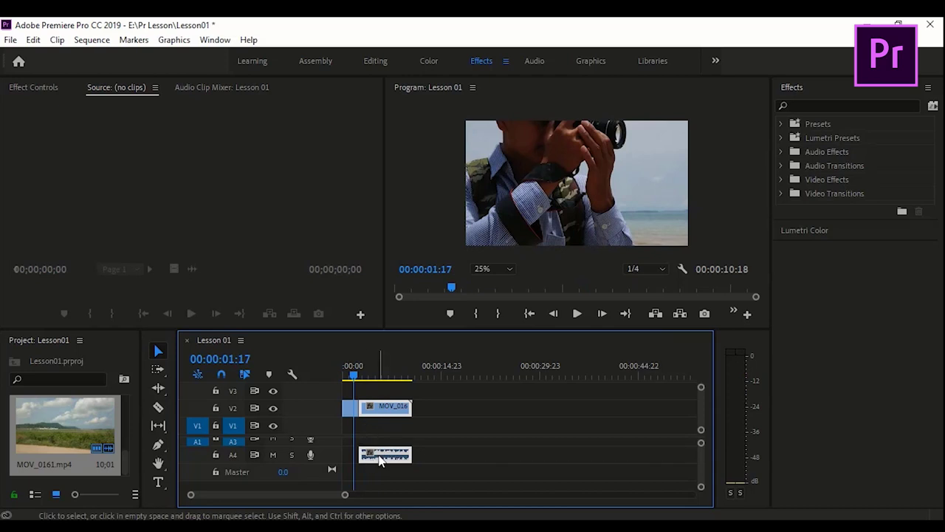
Unlink MOV_0161's audio from its video and delete the A4 audio
right_click(380, 461)
left_click(417, 262)
left_click(399, 458)
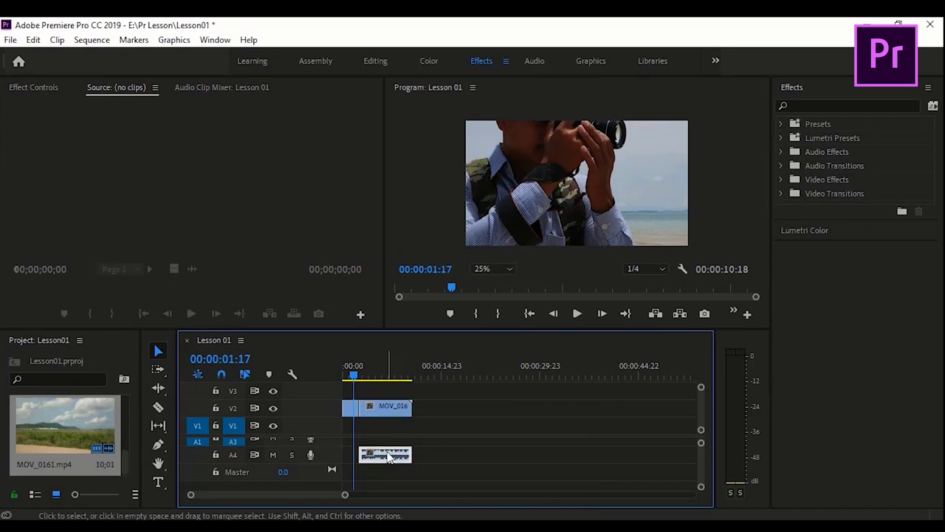
key("Delete")
Preview the sequence and move MOV_0161 later to about five seconds
mouse_move(352, 374)
left_mouse_down()
mouse_move(399, 380)
mouse_move(342, 389)
left_mouse_up()
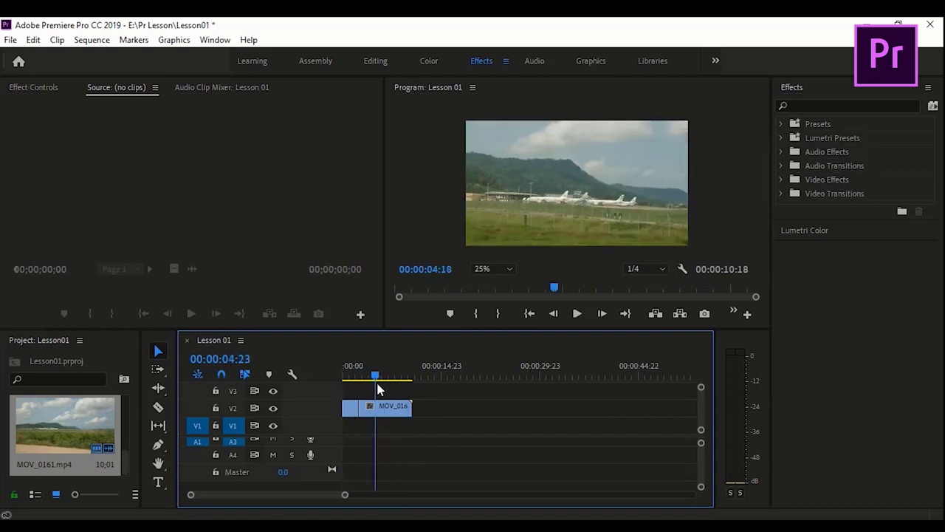
key("space")
key("space")
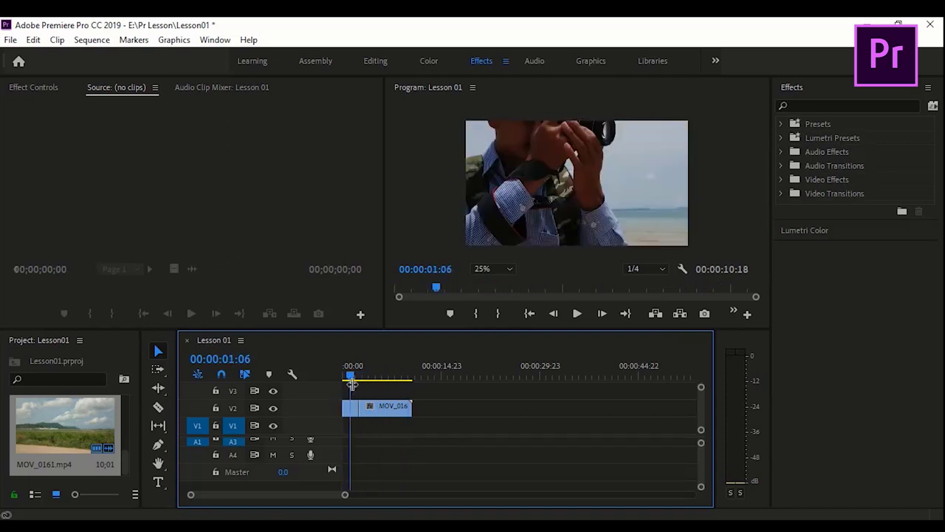
left_click_drag(376, 419, 412, 419)
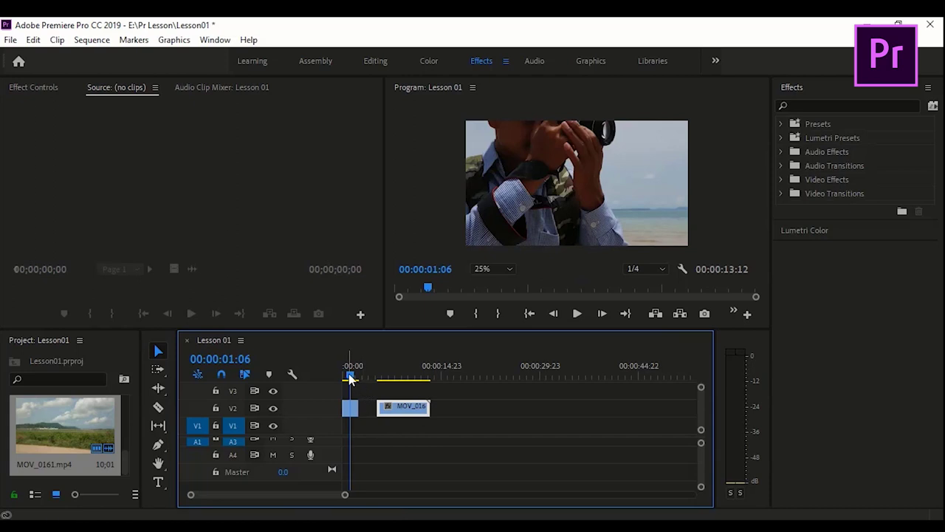
Scrub back to the sequence start and select the short opening clip
left_click(345, 377)
left_click_drag(345, 377, 346, 378)
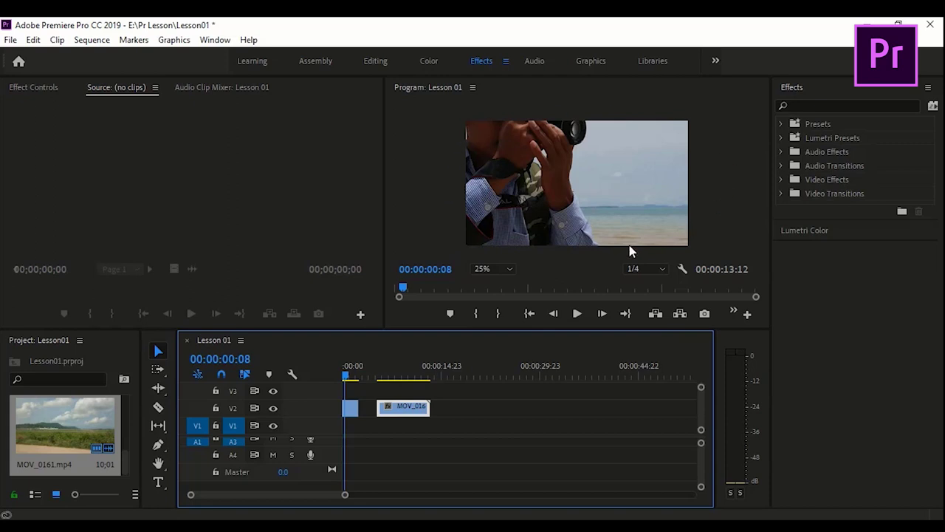
left_click(350, 408)
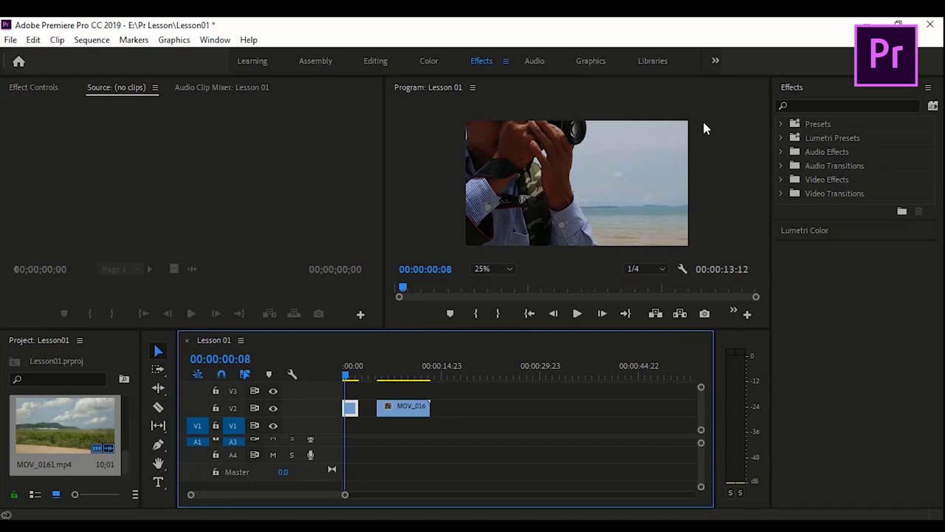
Show MOV_0150's Motion and Opacity settings in Effect Controls
right_click(353, 407)
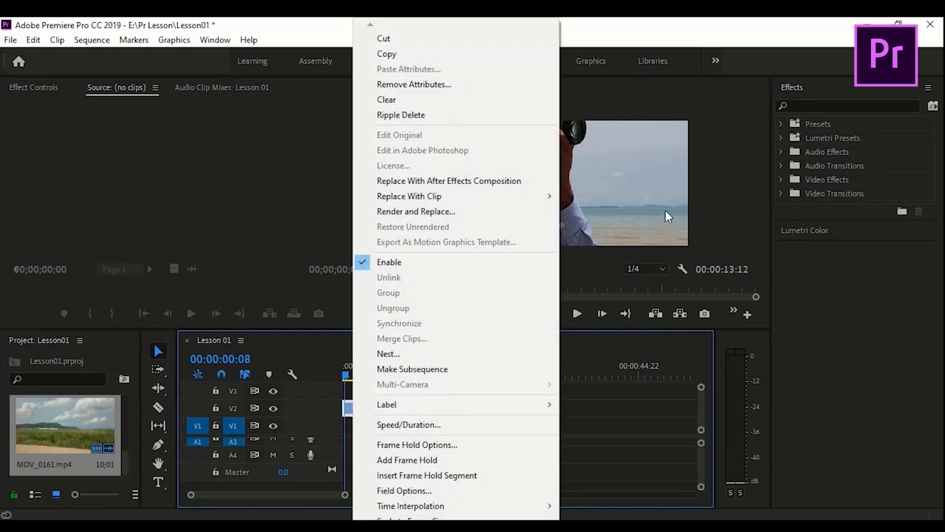
left_click(707, 187)
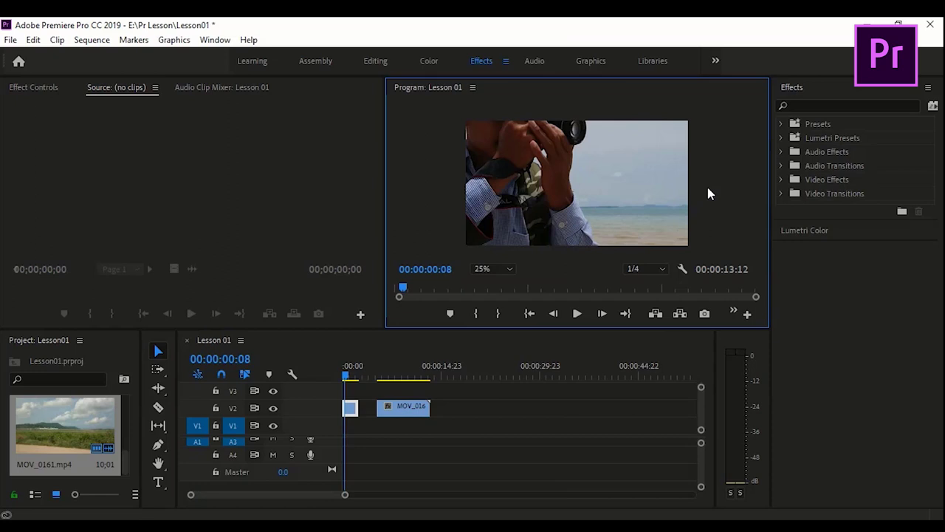
left_click(33, 87)
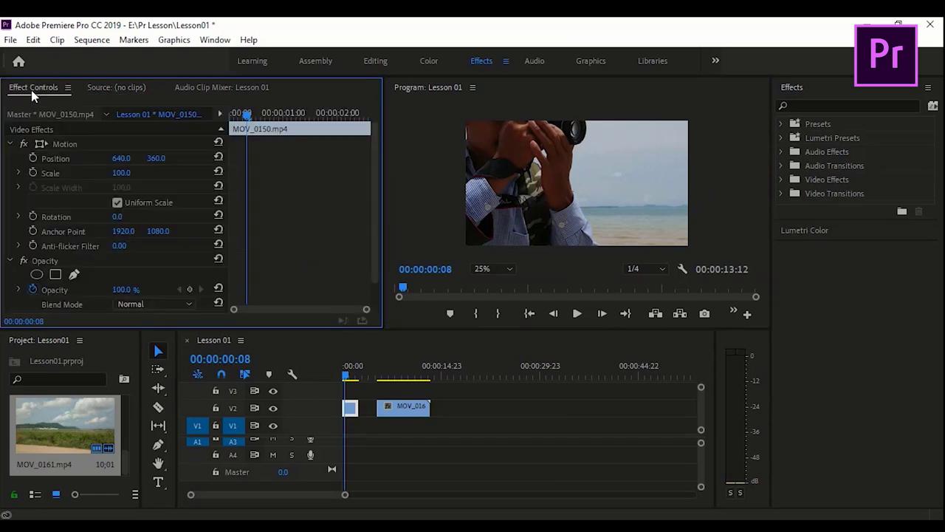
Zoom the Program monitor to 10% and drag MOV_0150's corner handle to shrink it
left_click(59, 146)
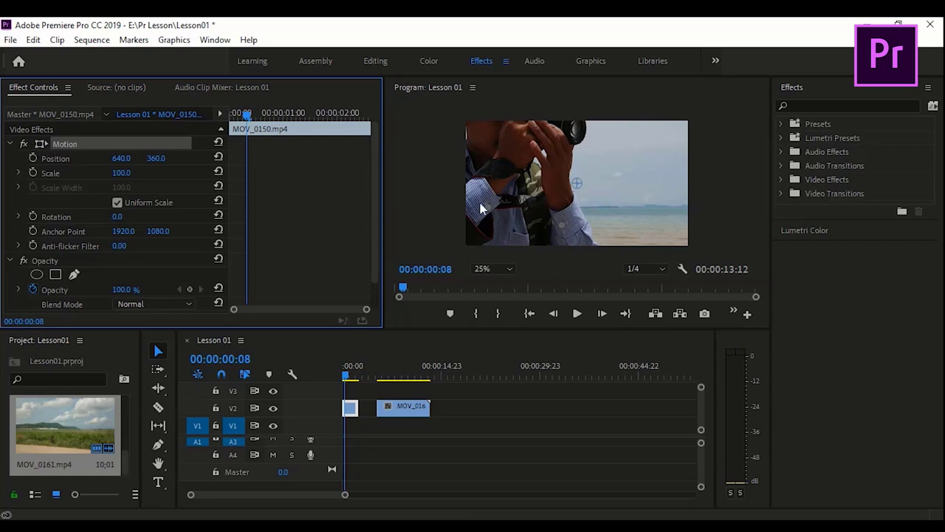
left_click(482, 271)
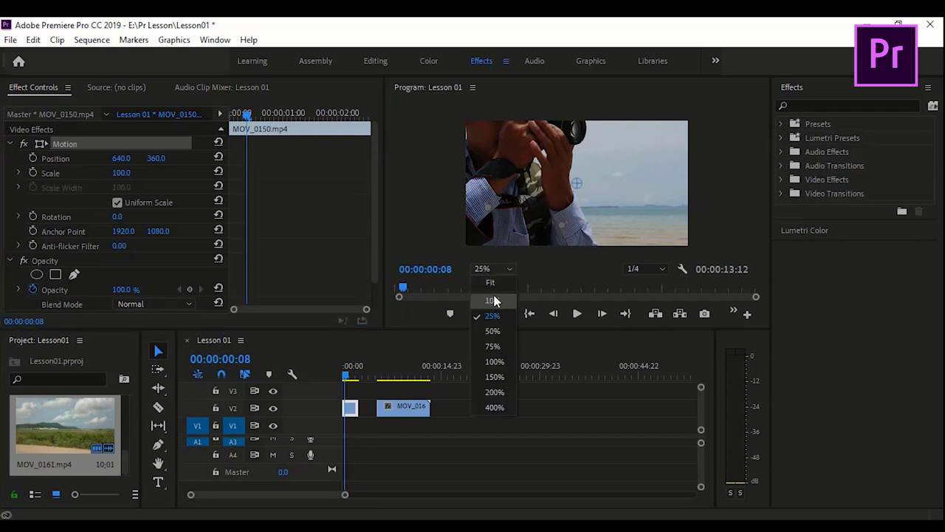
left_click(495, 305)
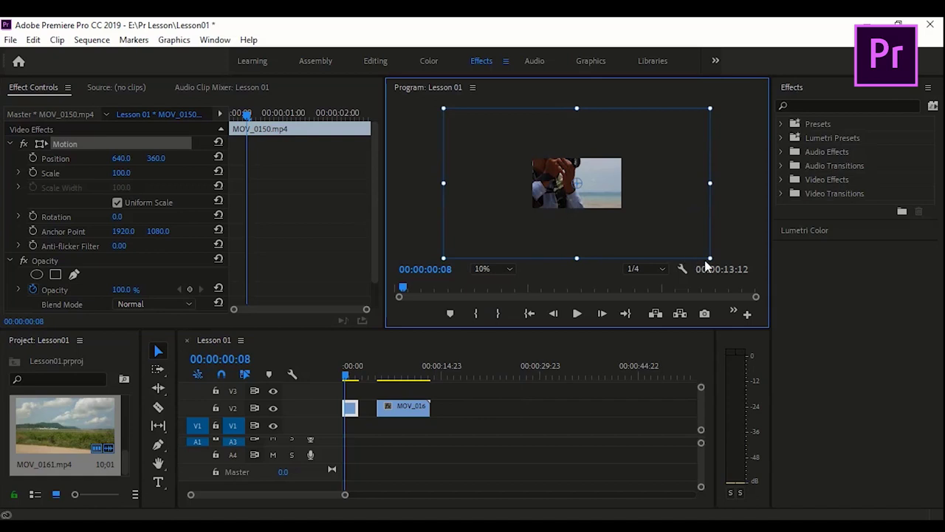
left_click_drag(710, 258, 622, 209)
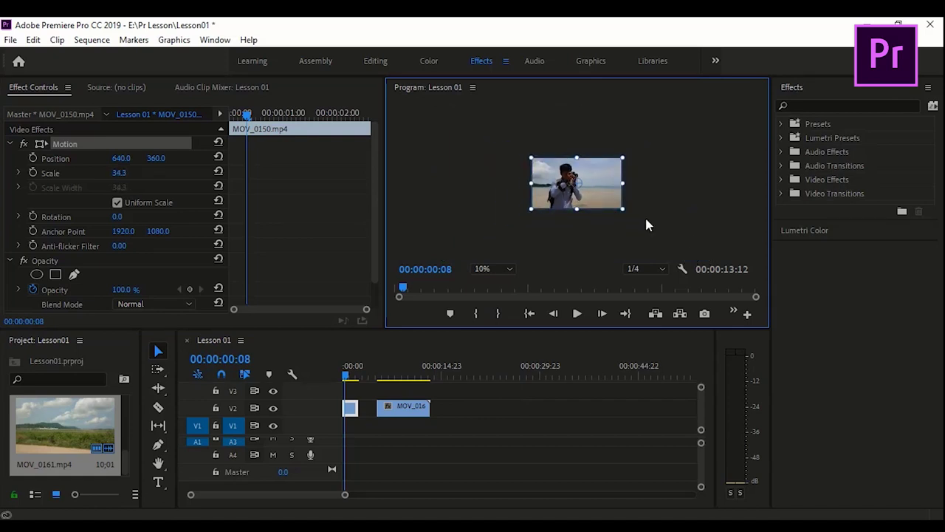
key("Left")
key("Left")
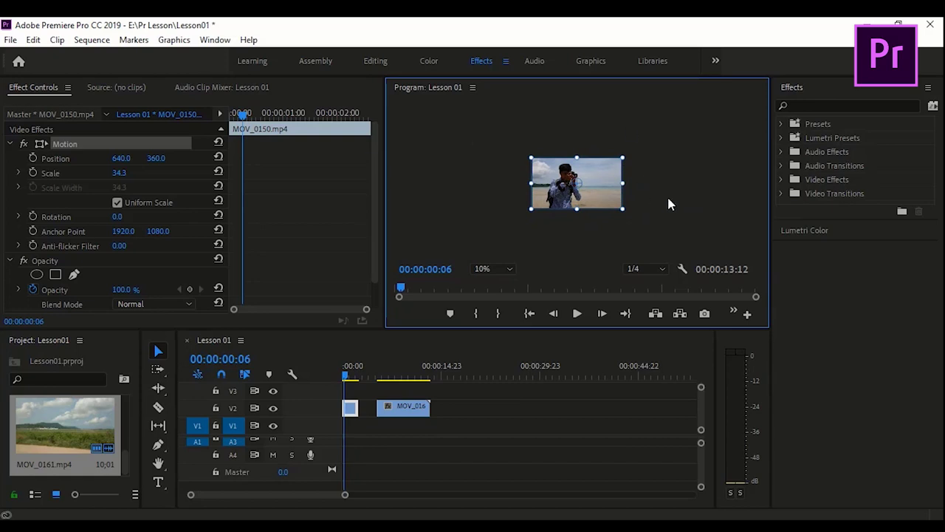
left_click(648, 198)
Return the Program monitor to 25% and adjust MOV_0150's Scale to 40.6
left_click(482, 269)
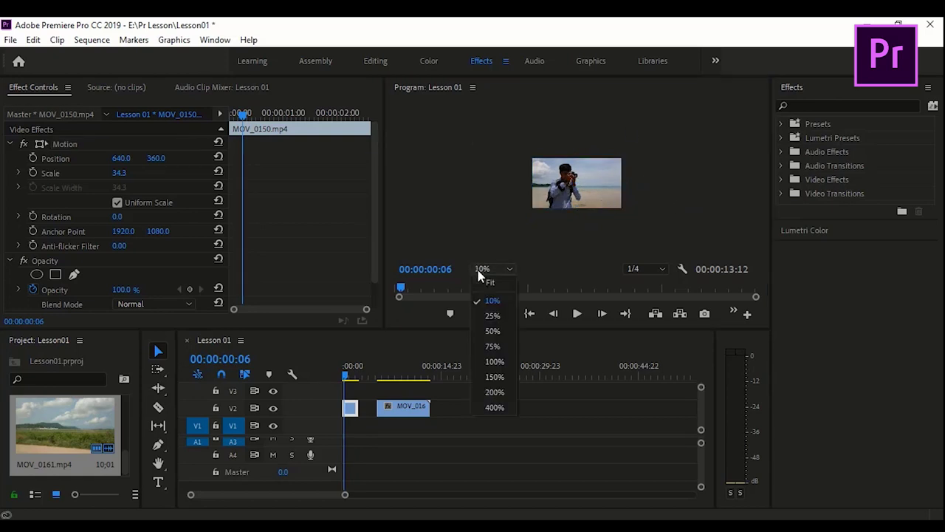
left_click(492, 316)
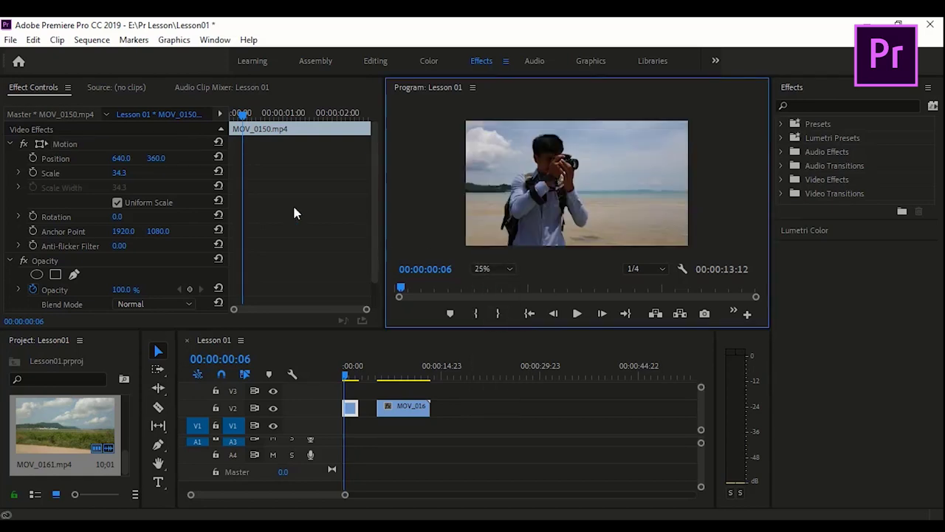
left_click(66, 144)
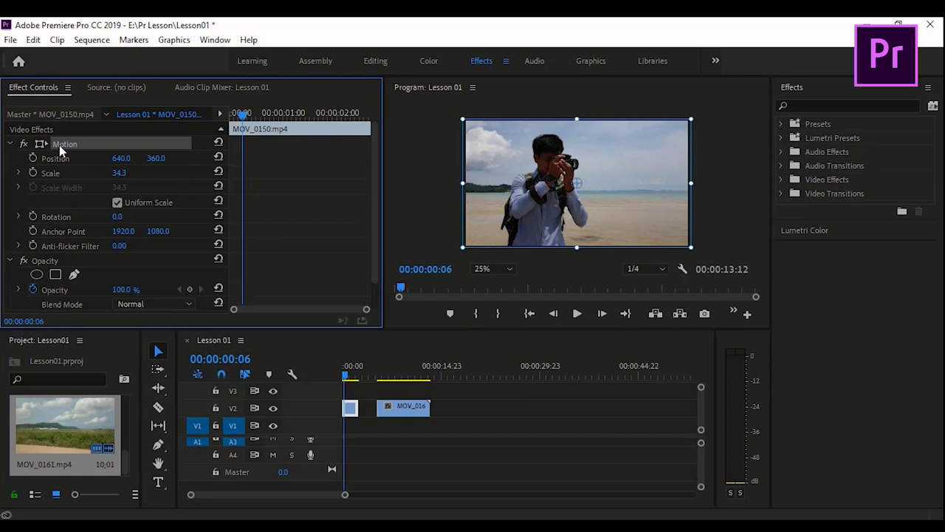
left_click_drag(691, 246, 702, 253)
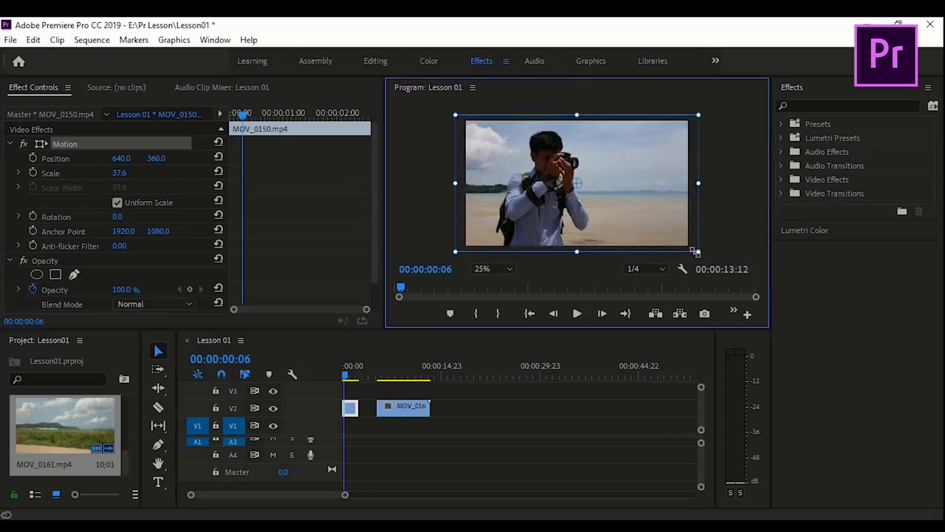
mouse_move(119, 173)
left_mouse_down()
mouse_move(140, 173)
mouse_move(131, 173)
left_mouse_up()
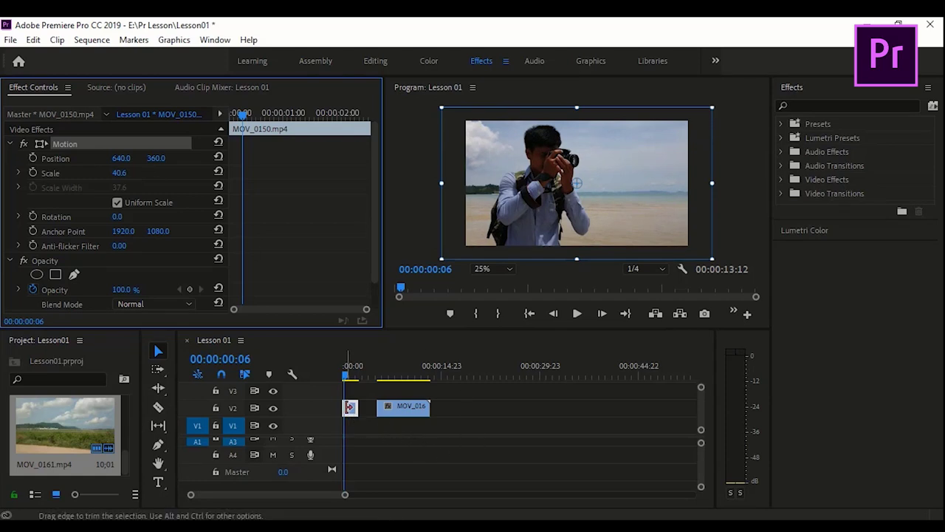
Apply Scale to Frame Size to the MOV_0150 clip in the timeline
left_click(353, 411)
right_click(353, 411)
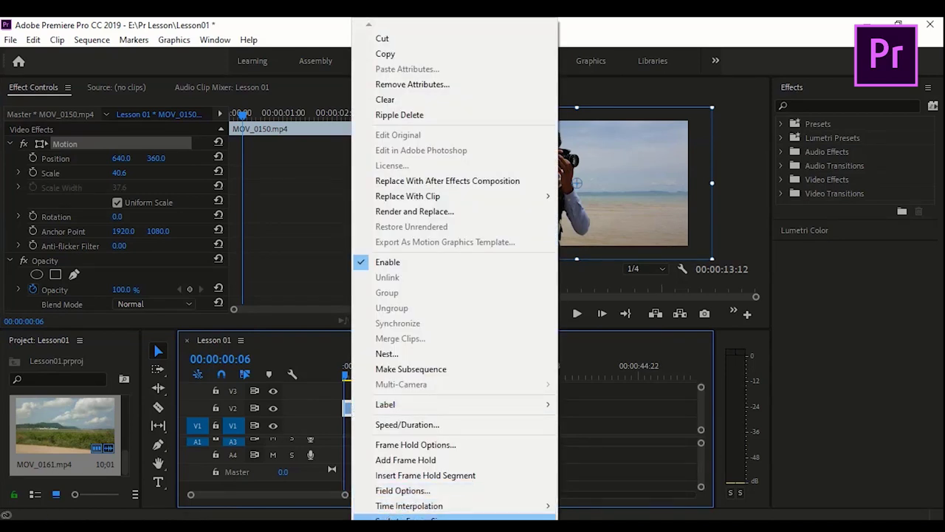
scroll(399, 509, "down", 2)
scroll(414, 502, "down", 5)
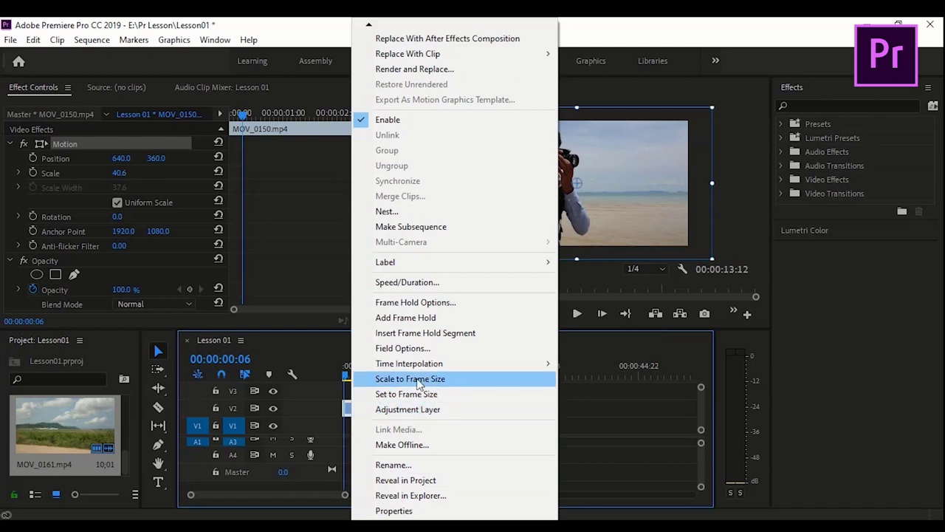
left_click(455, 381)
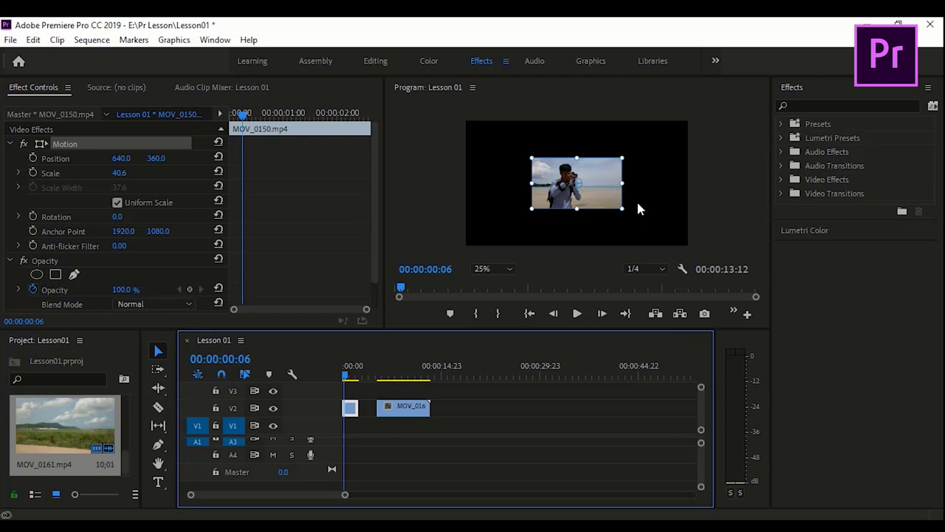
Enter 100 as MOV_0150's Scale in Effect Controls
left_click(120, 173)
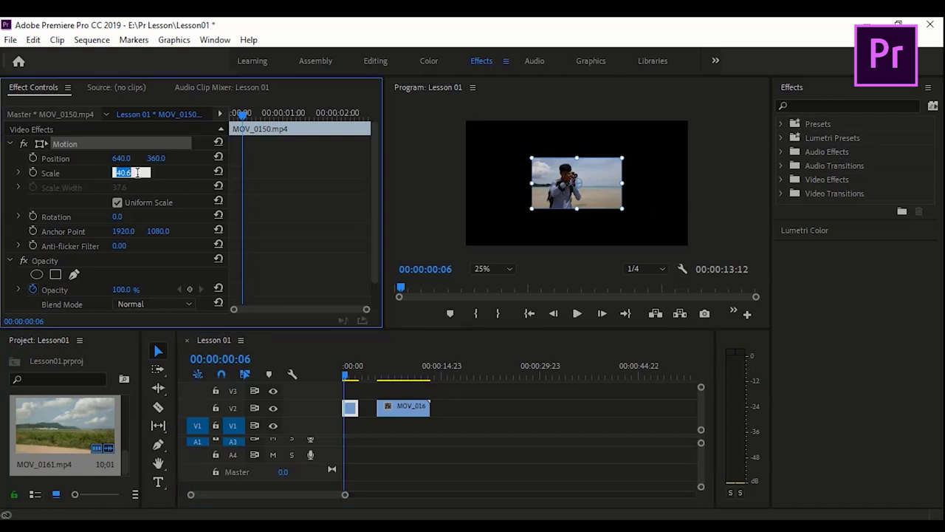
type("1")
type("00")
key("Return")
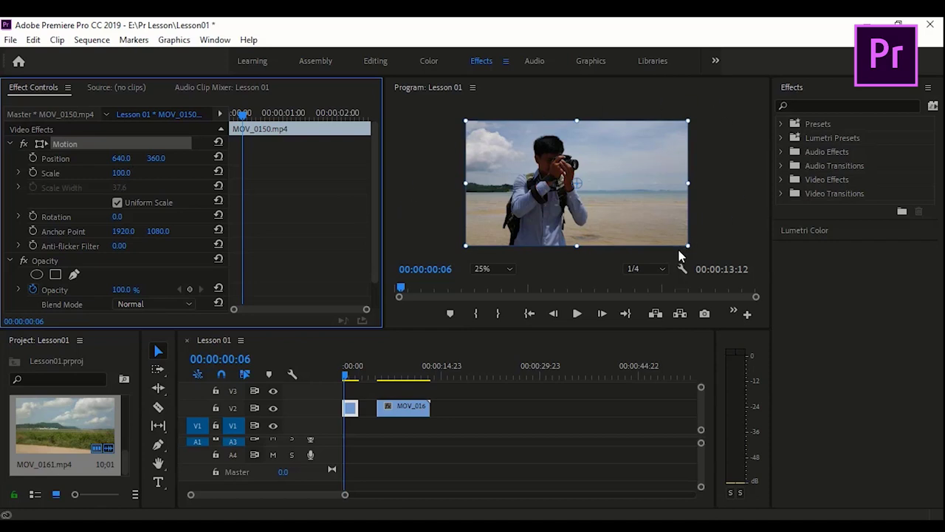
left_click(163, 173)
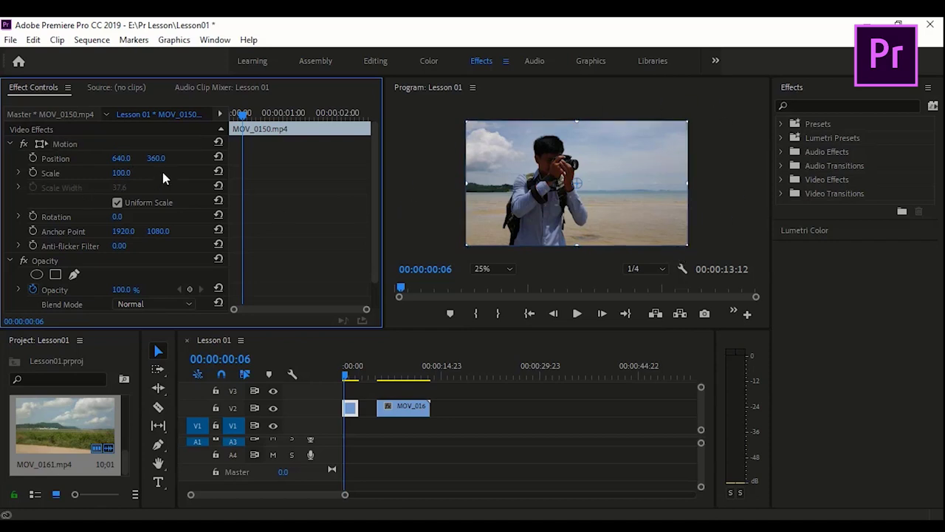
left_click(122, 173)
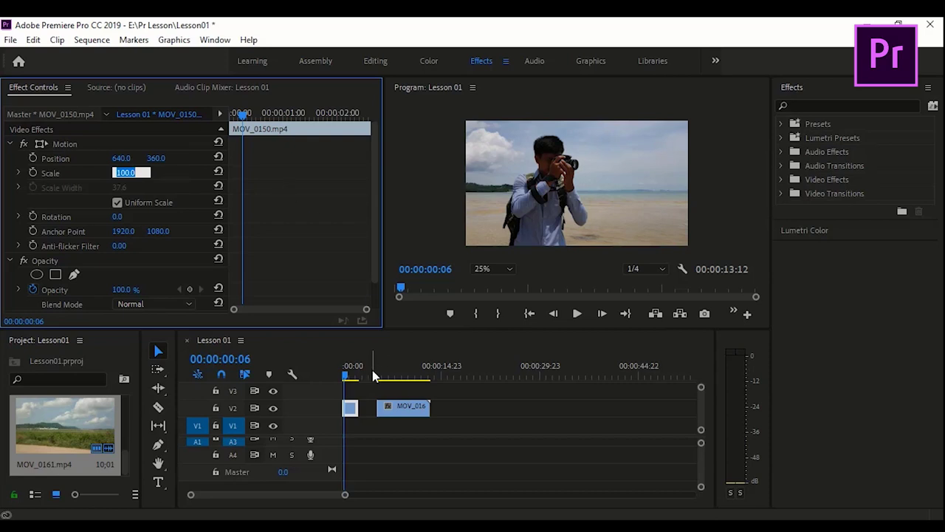
left_click_drag(242, 115, 237, 115)
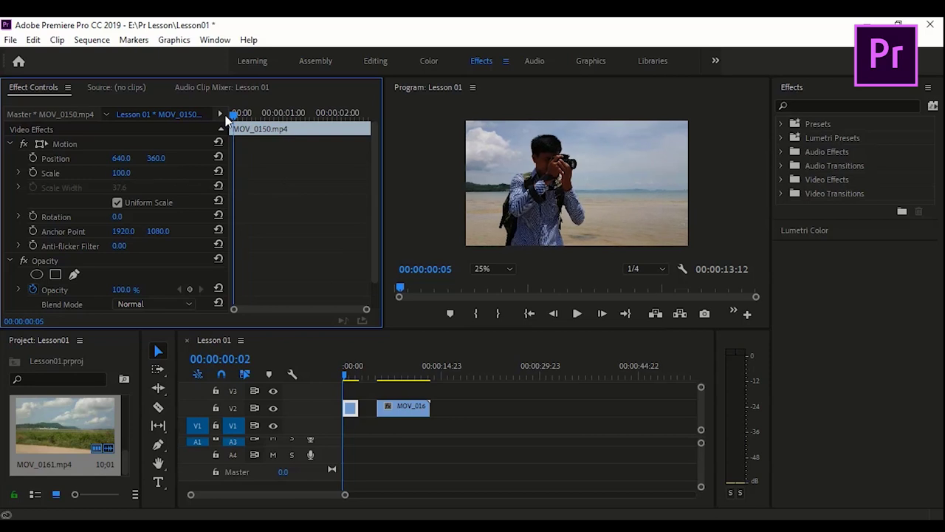
Apply Scale to Frame Size to MOV_0161 and trim its start back to its media limit
left_click(395, 371)
left_click(409, 412)
right_click(410, 415)
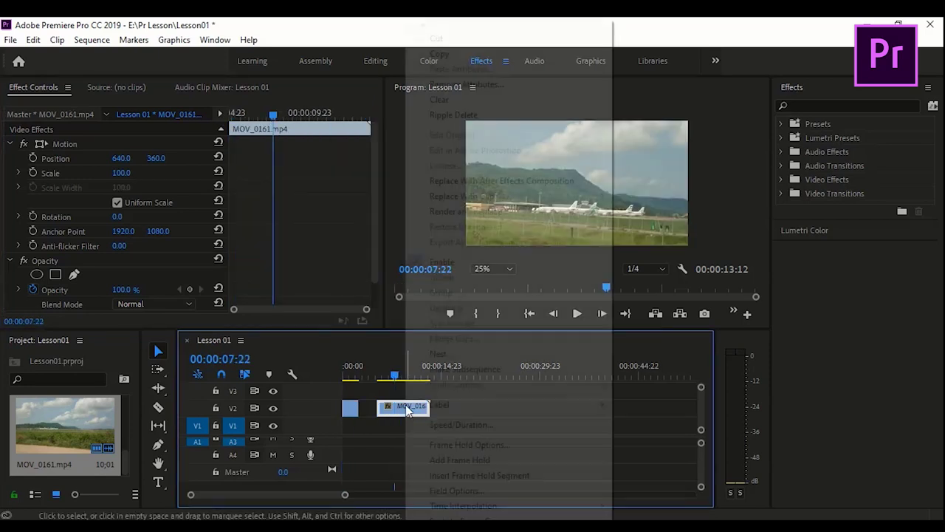
scroll(458, 414, "down", 1)
scroll(477, 332, "down", 1)
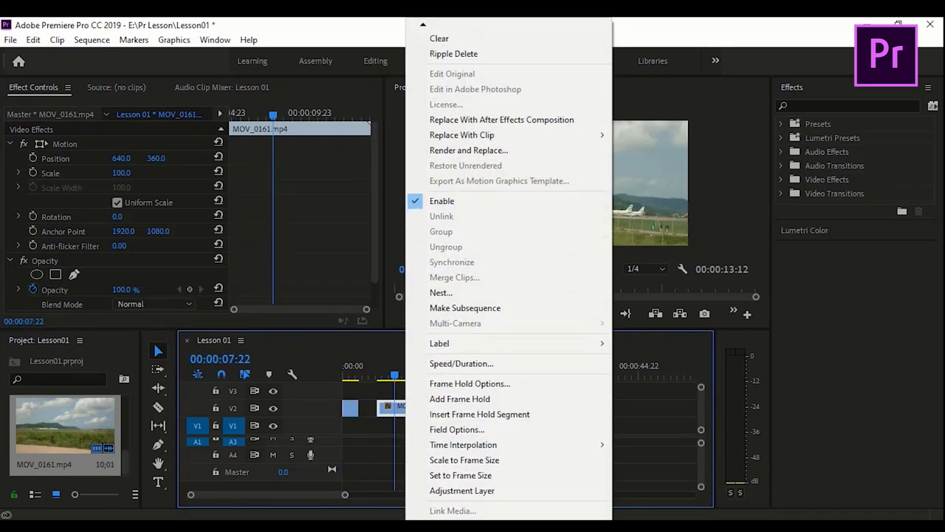
scroll(477, 370, "down", 2)
left_click(476, 397)
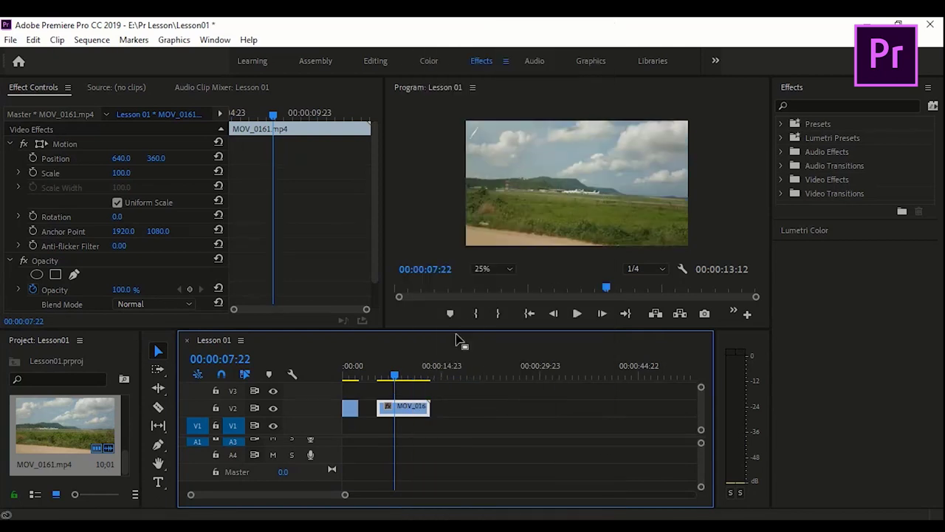
mouse_move(395, 377)
left_mouse_down()
mouse_move(426, 379)
mouse_move(390, 377)
mouse_move(366, 407)
mouse_move(374, 380)
left_mouse_up()
left_click(369, 378)
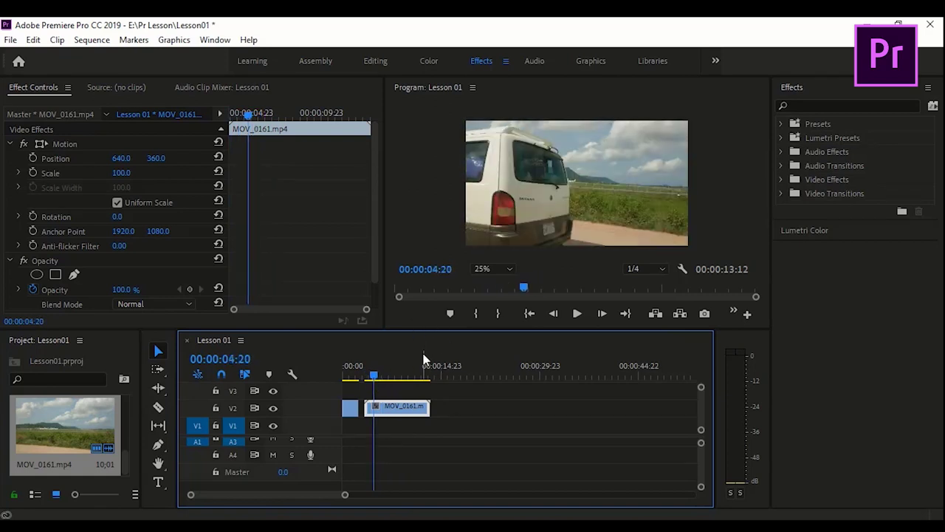
Marquee-select both clips, delete them, and return the playhead to the start
left_click_drag(371, 373, 383, 387)
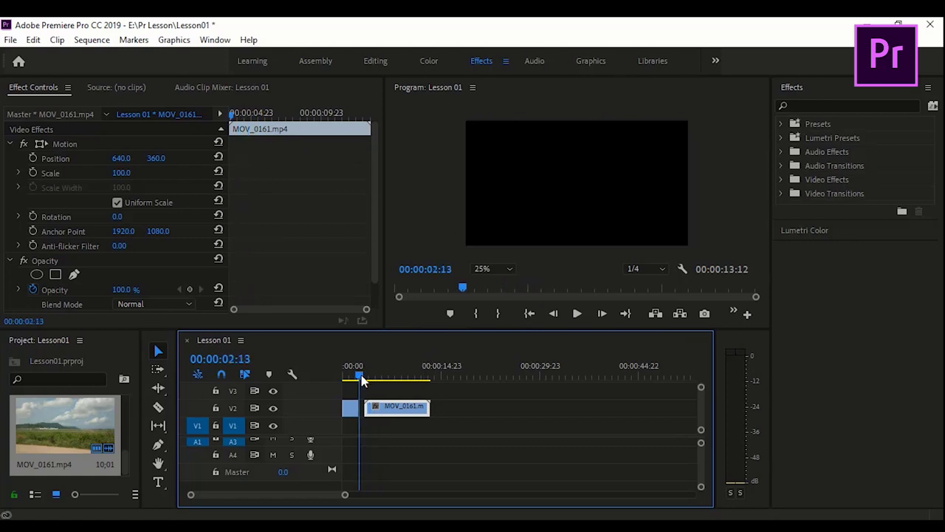
left_click_drag(450, 393, 351, 426)
key("Delete")
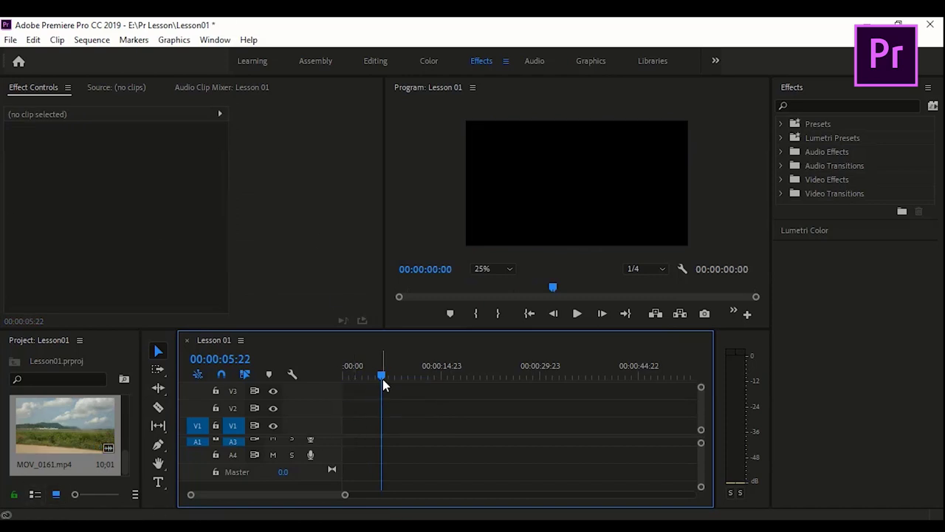
left_click_drag(381, 375, 344, 375)
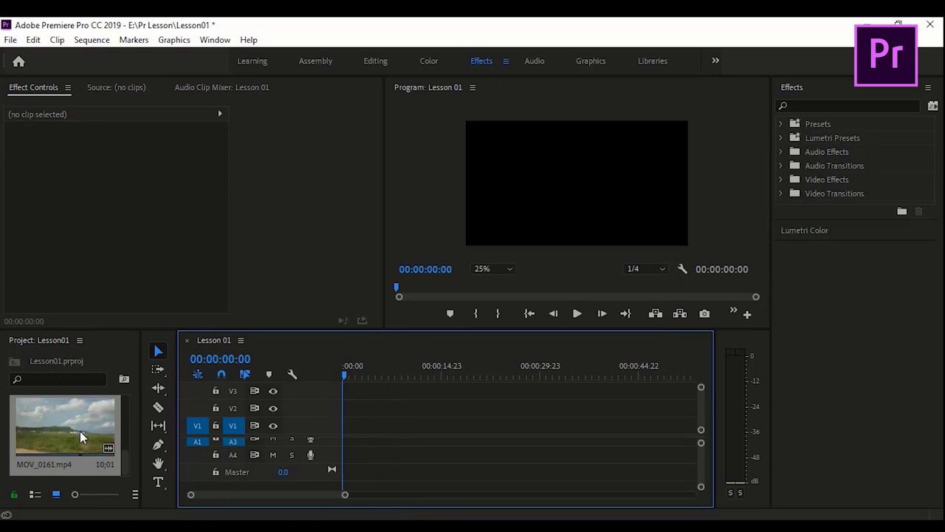
left_click_drag(126, 456, 126, 425)
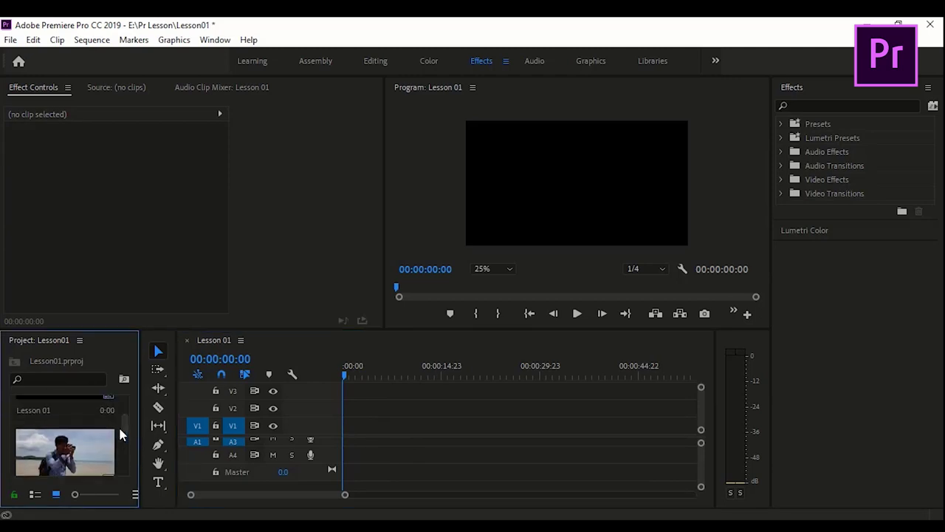
Load MOV_0150.mp4 in the Source monitor and mark In at 04:01, Out at 07:27
double_click(68, 452)
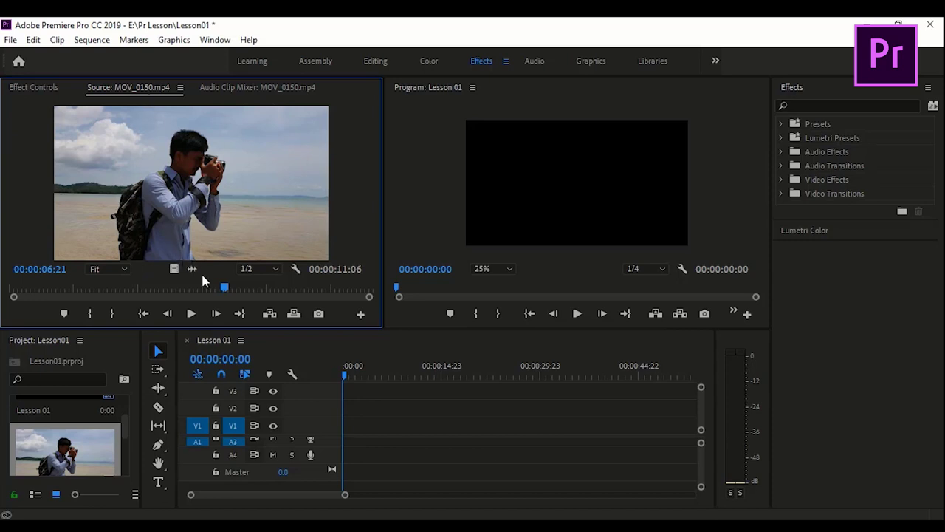
mouse_move(225, 287)
left_mouse_down()
mouse_move(108, 286)
mouse_move(151, 292)
left_mouse_up()
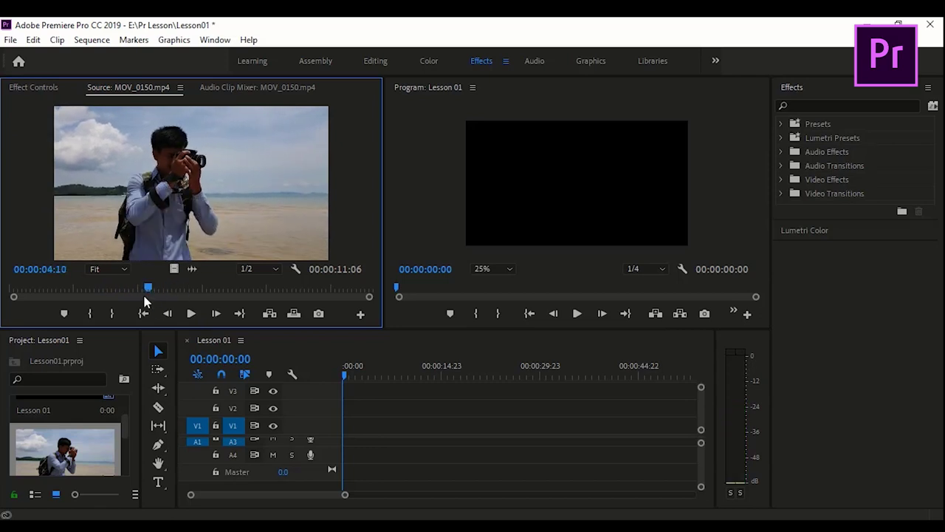
left_click_drag(151, 291, 285, 292)
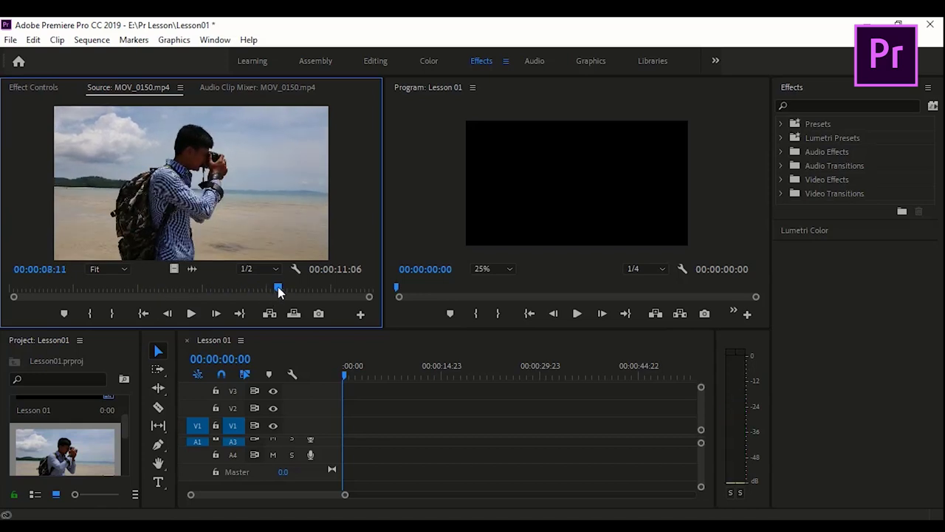
left_click_drag(285, 291, 262, 289)
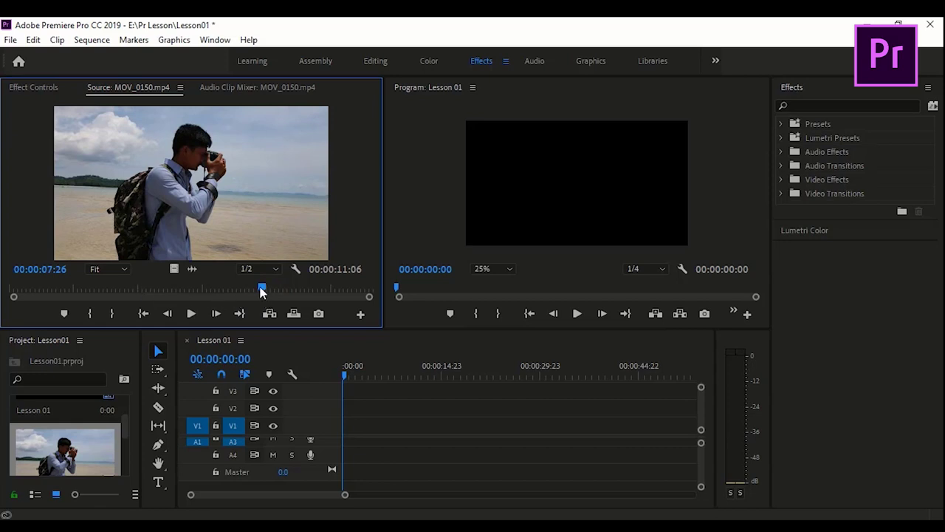
left_click_drag(262, 288, 137, 286)
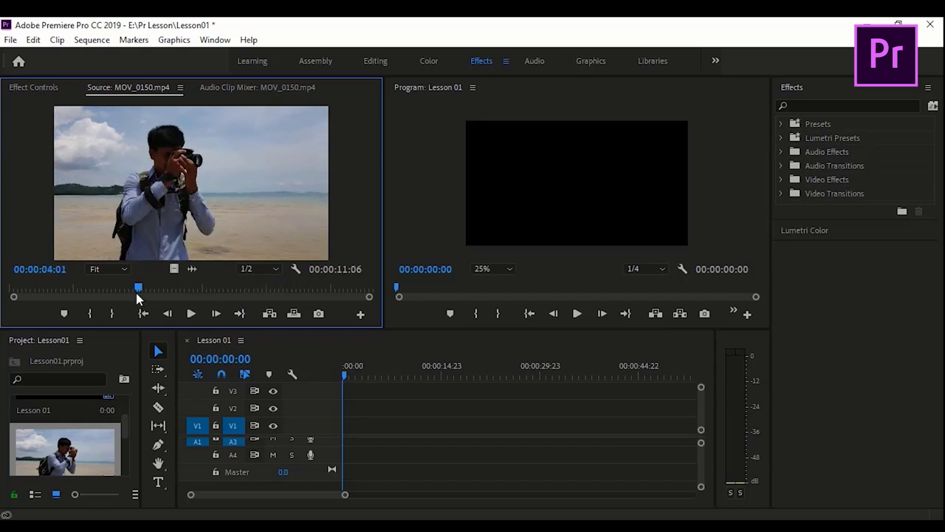
left_click(91, 315)
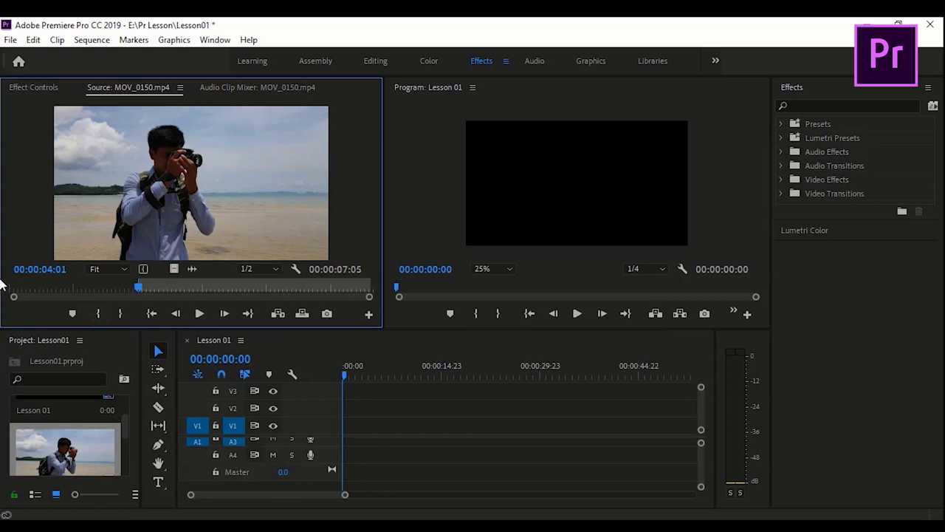
left_click_drag(144, 290, 264, 289)
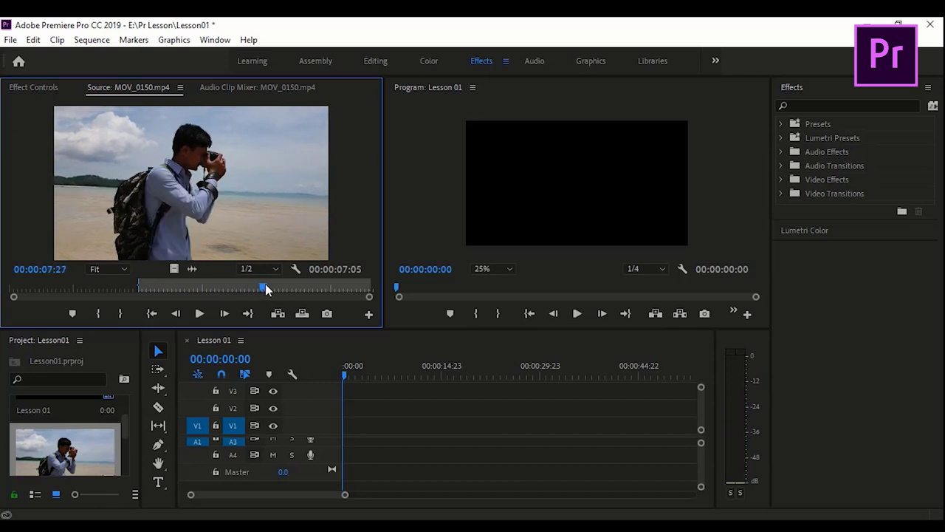
left_click(124, 313)
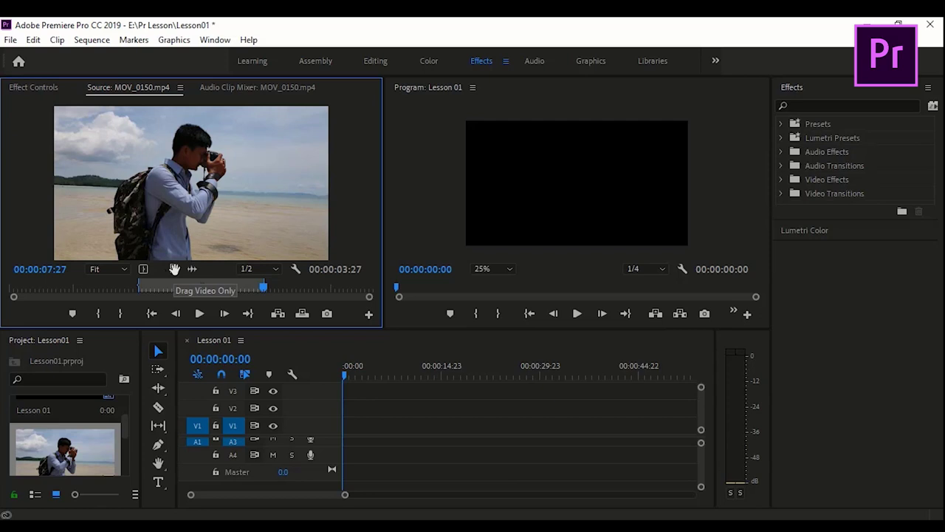
Drop the marked MOV_0150 range onto V1 and delete the extra duplicate clip
left_click_drag(174, 269, 417, 418)
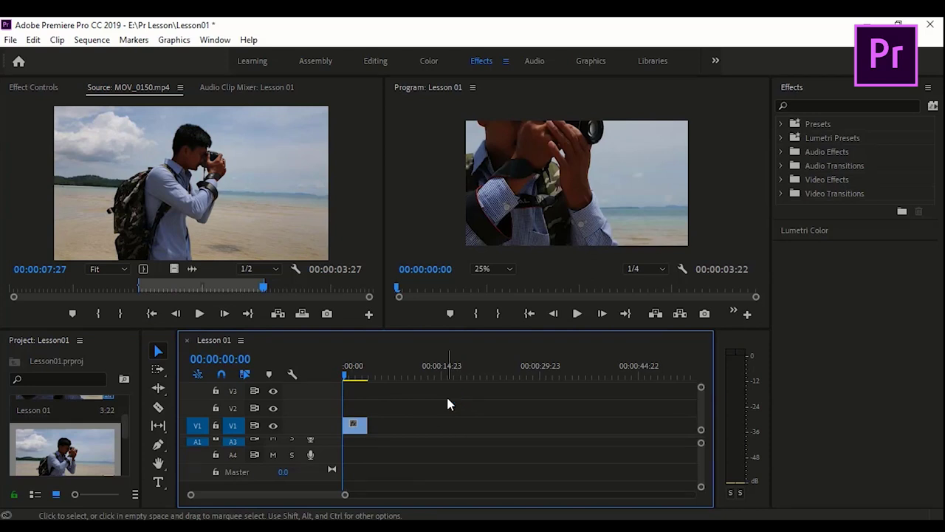
left_click_drag(81, 450, 392, 425)
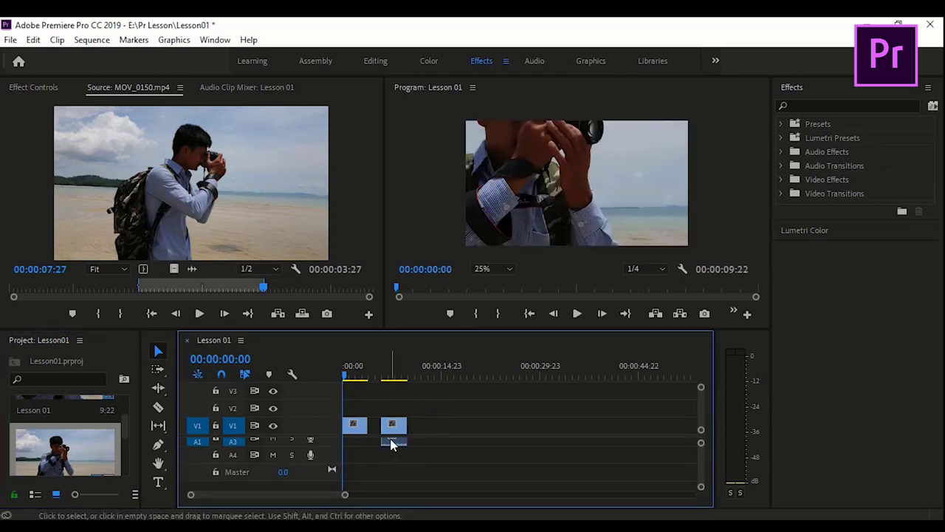
left_click(396, 434)
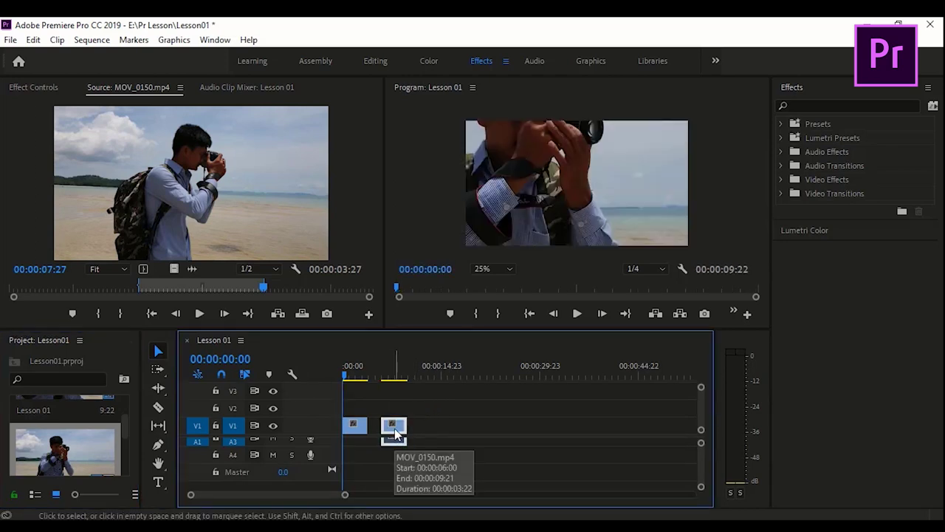
key("Delete")
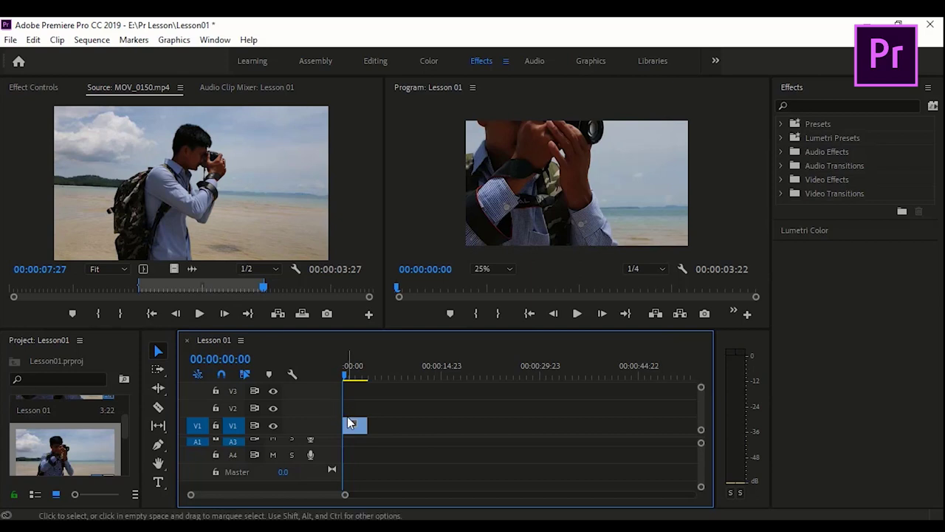
Delete the stray A4 audio and place only the source's video onto V1
mouse_move(192, 269)
left_mouse_down()
mouse_move(329, 388)
mouse_move(356, 454)
left_mouse_up()
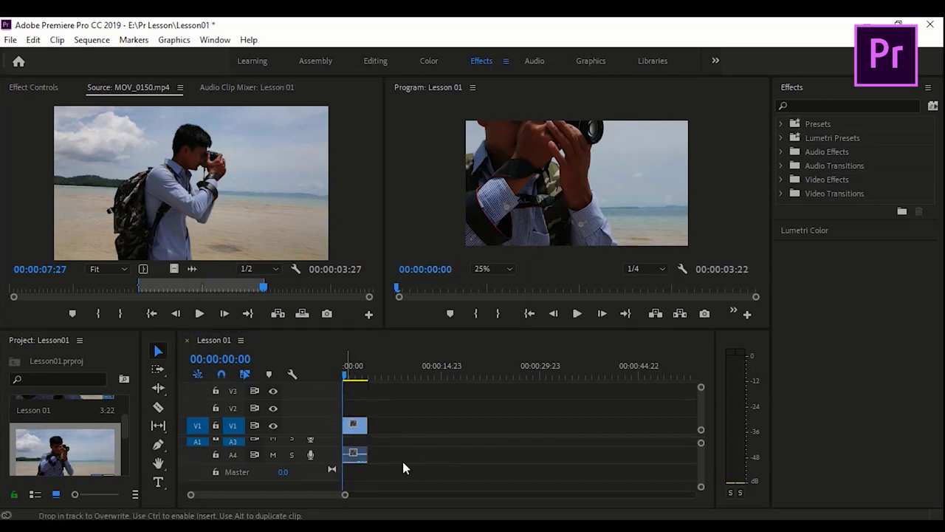
left_click(361, 459)
key("Delete")
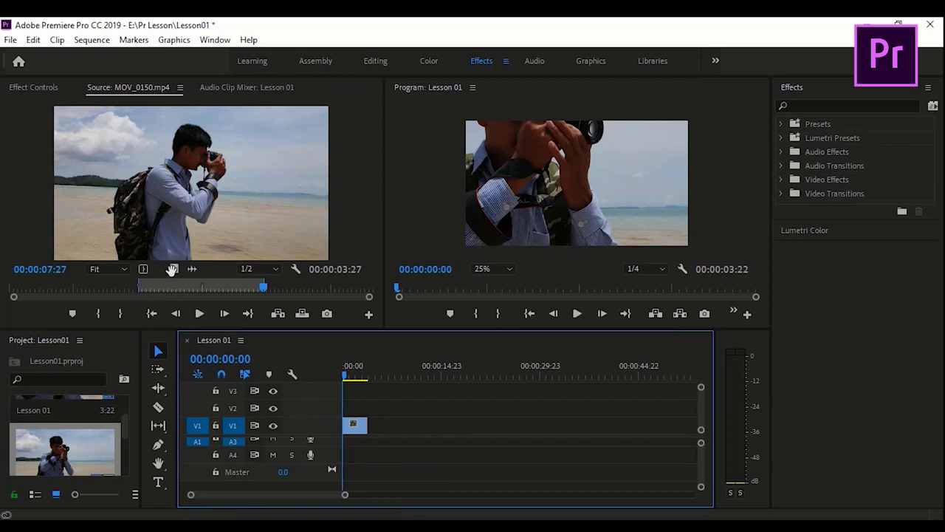
mouse_move(173, 269)
left_mouse_down()
mouse_move(367, 443)
mouse_move(389, 425)
left_mouse_up()
Open MOV_0161.mp4 in the Source monitor and mark In at 01;16, Out at 02;06
left_click_drag(349, 377, 326, 379)
scroll(75, 427, "down", 3)
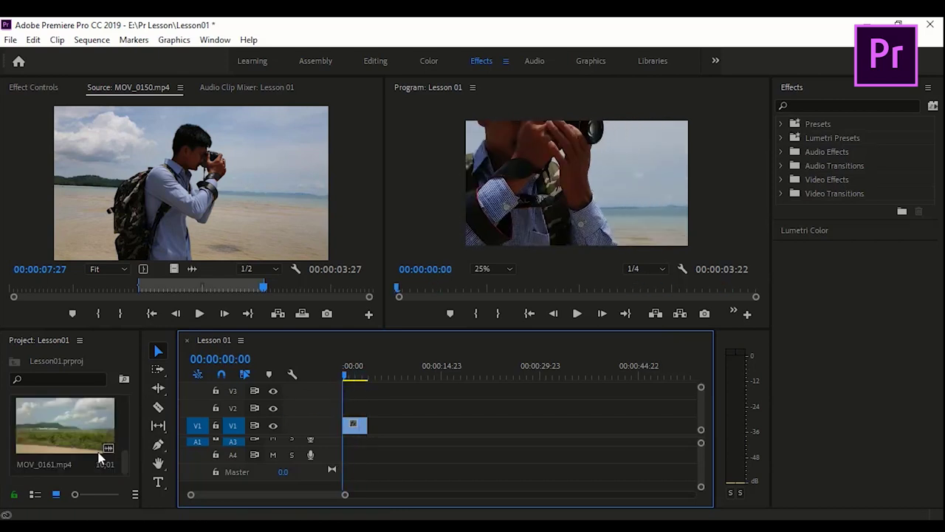
left_click(75, 427)
double_click(75, 427)
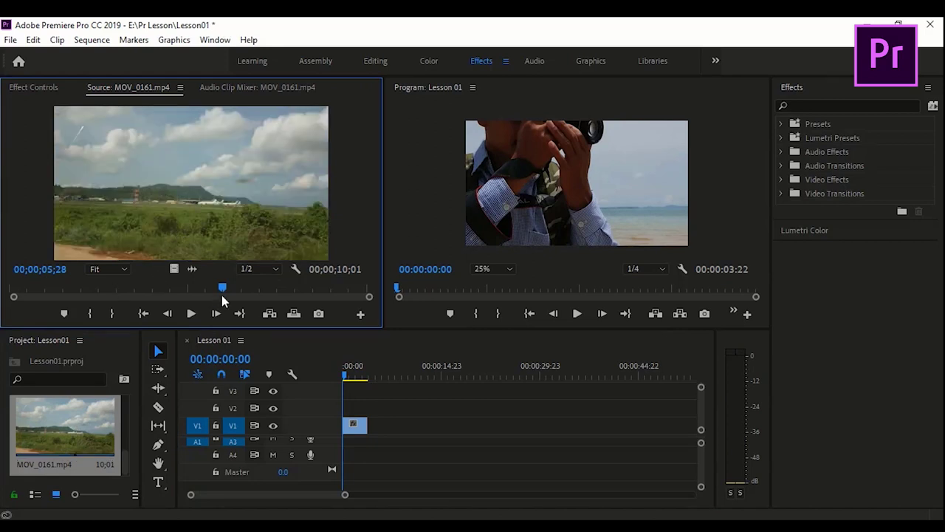
mouse_move(136, 286)
left_mouse_down()
mouse_move(18, 294)
mouse_move(63, 297)
left_mouse_up()
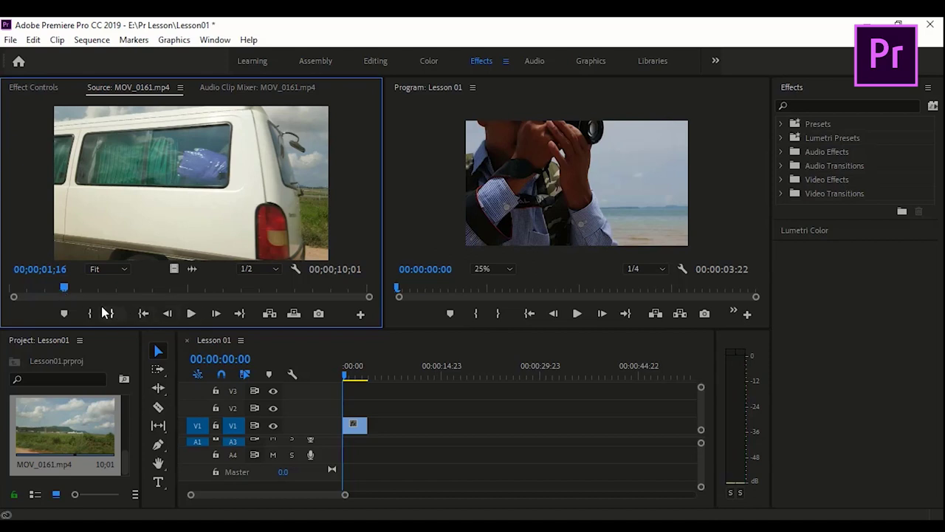
left_click(91, 313)
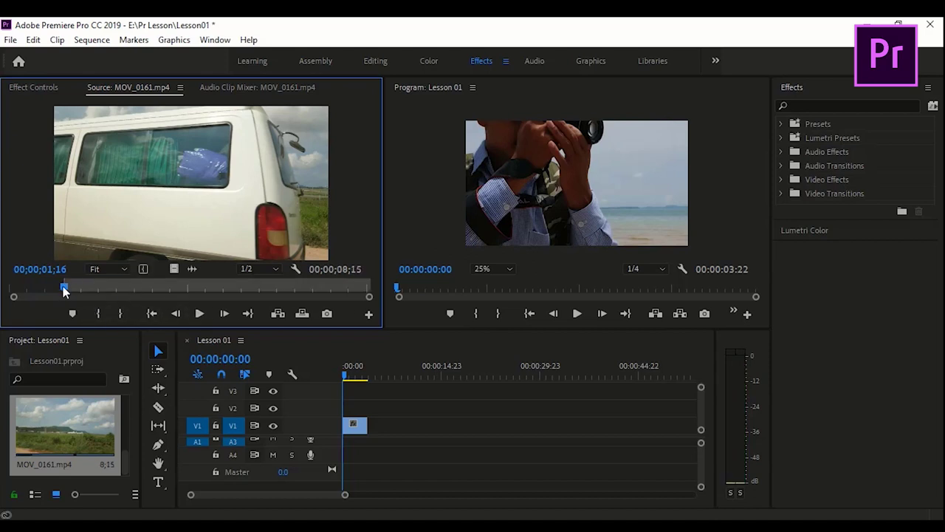
left_click_drag(63, 290, 88, 294)
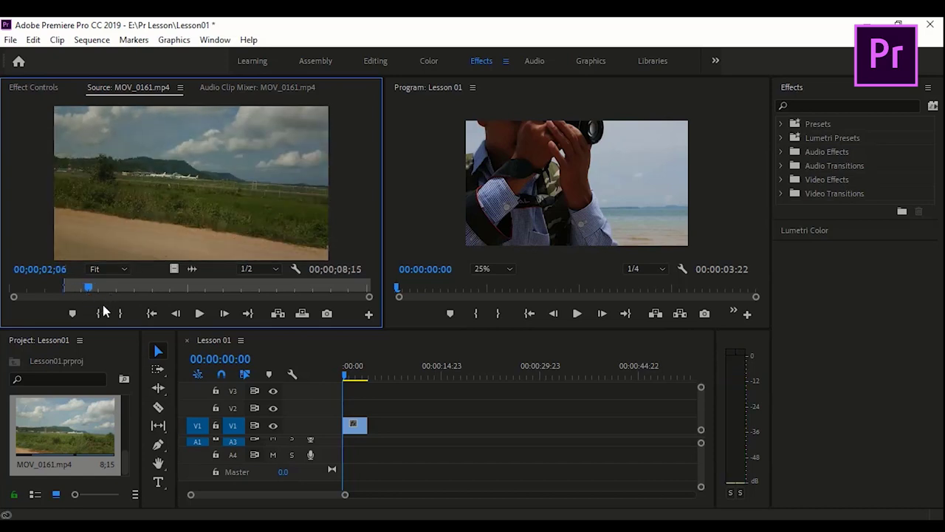
left_click(124, 315)
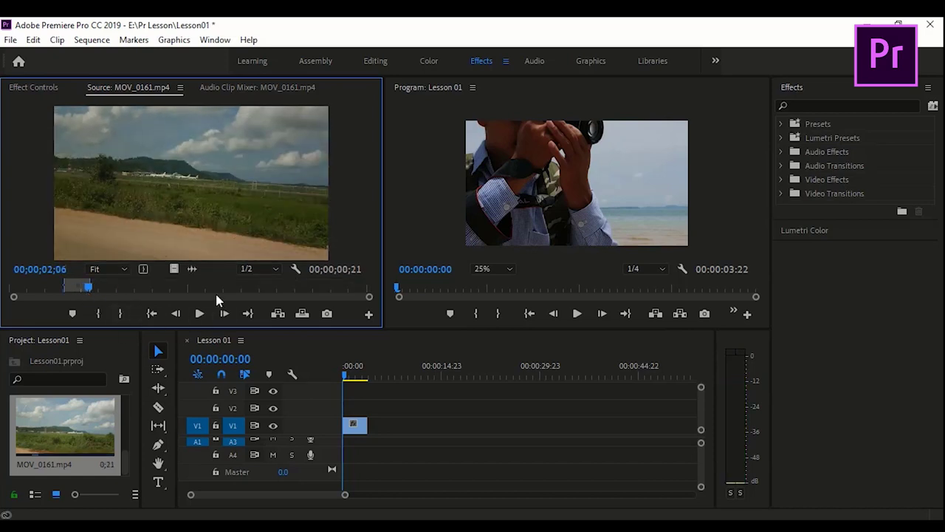
Place the marked 21-frame MOV_0161 range on V1 after MOV_0150, then select MOV_0150
mouse_move(174, 269)
left_mouse_down()
mouse_move(373, 427)
mouse_move(366, 425)
left_mouse_up()
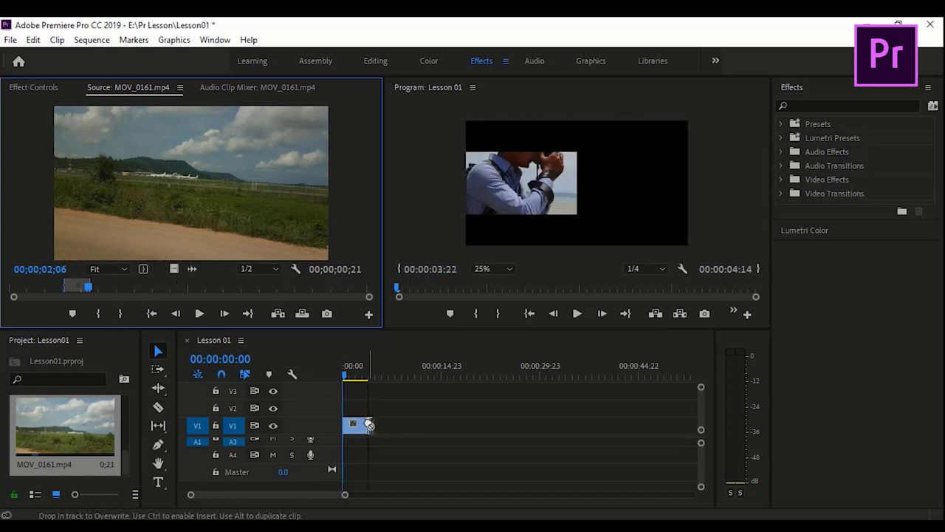
mouse_move(347, 378)
left_mouse_down()
mouse_move(380, 389)
mouse_move(357, 387)
left_mouse_up()
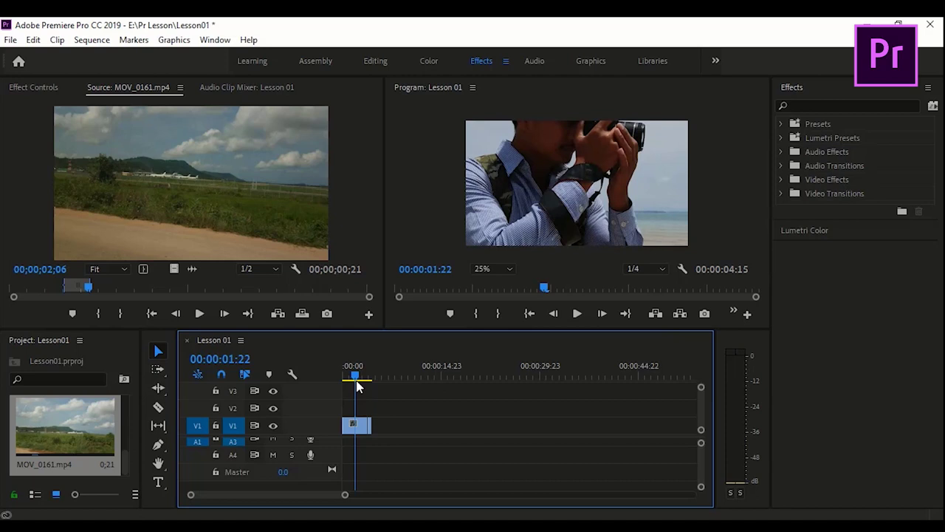
left_click(358, 428)
Apply Scale to Frame Size to MOV_0150 and the short MOV_0161 clip on V1
right_click(362, 427)
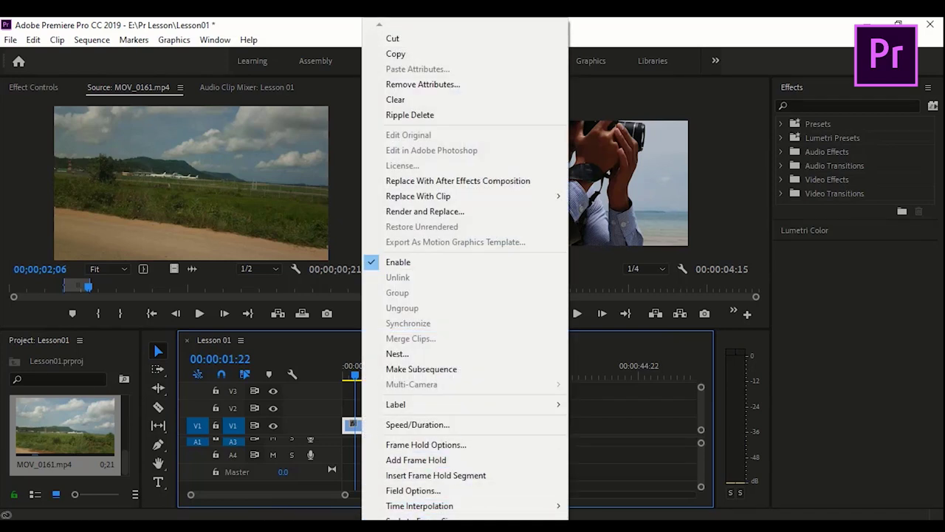
scroll(413, 457, "down", 5)
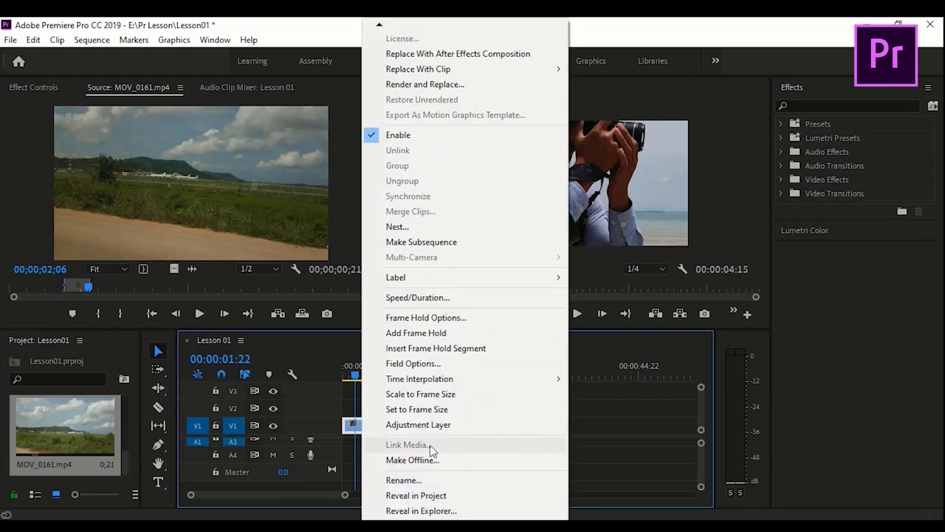
left_click(426, 395)
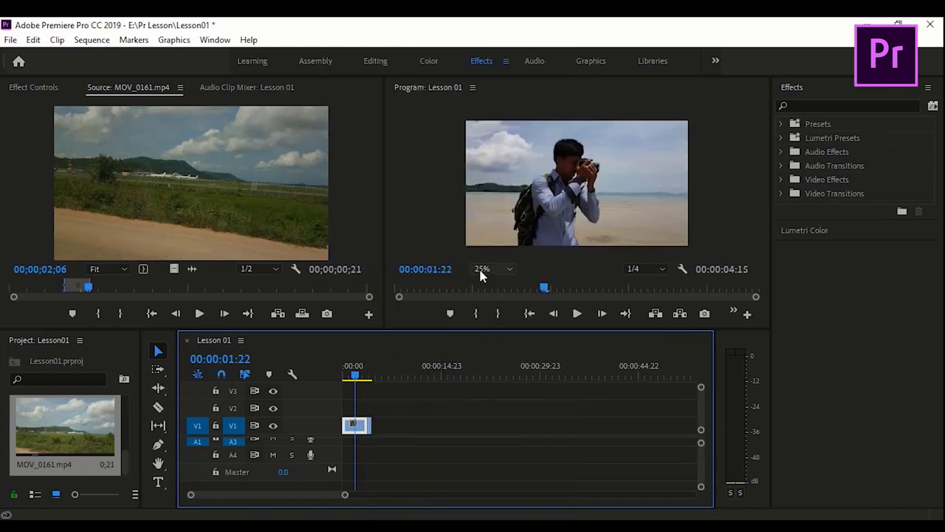
left_click_drag(358, 374, 370, 377)
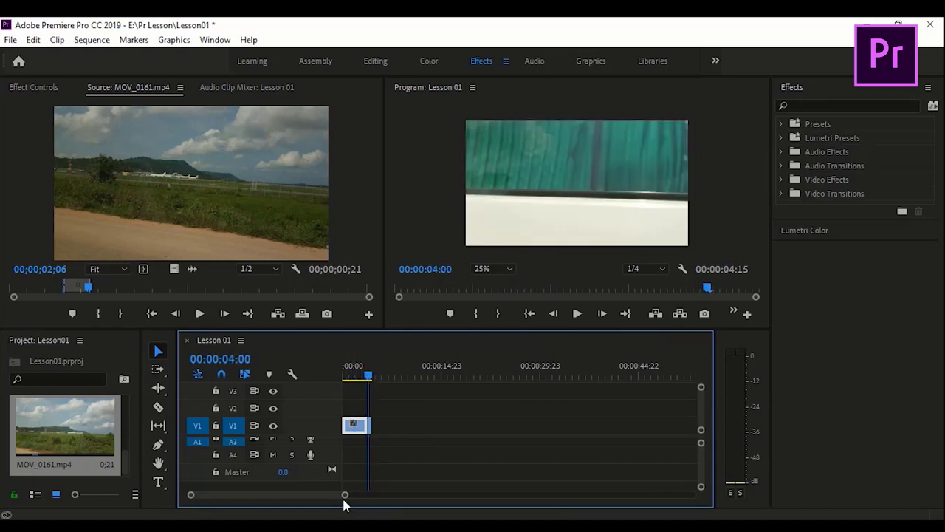
left_click_drag(345, 494, 297, 497)
left_click(499, 375)
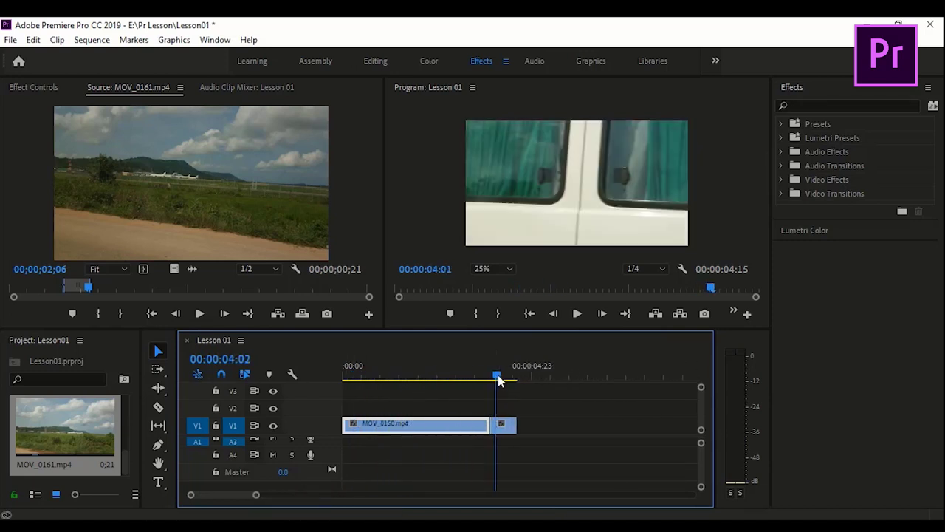
left_click(502, 424)
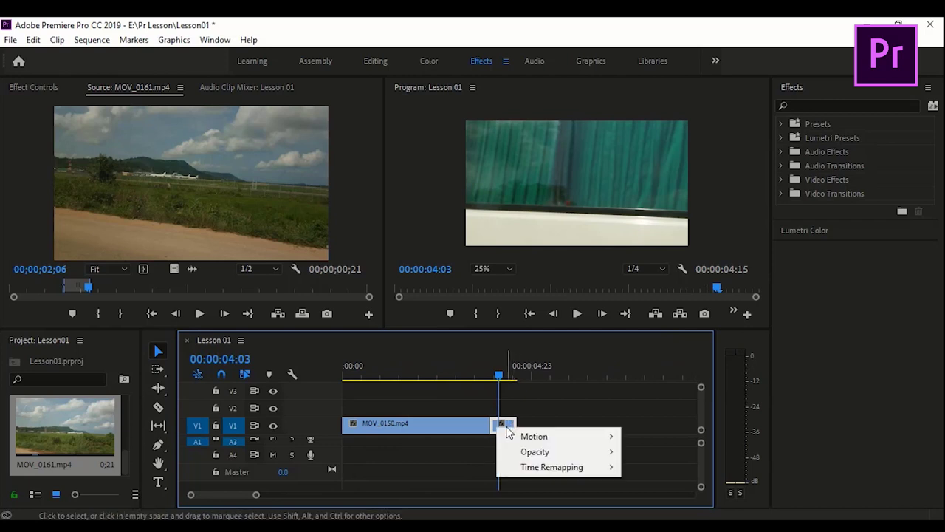
right_click(504, 425)
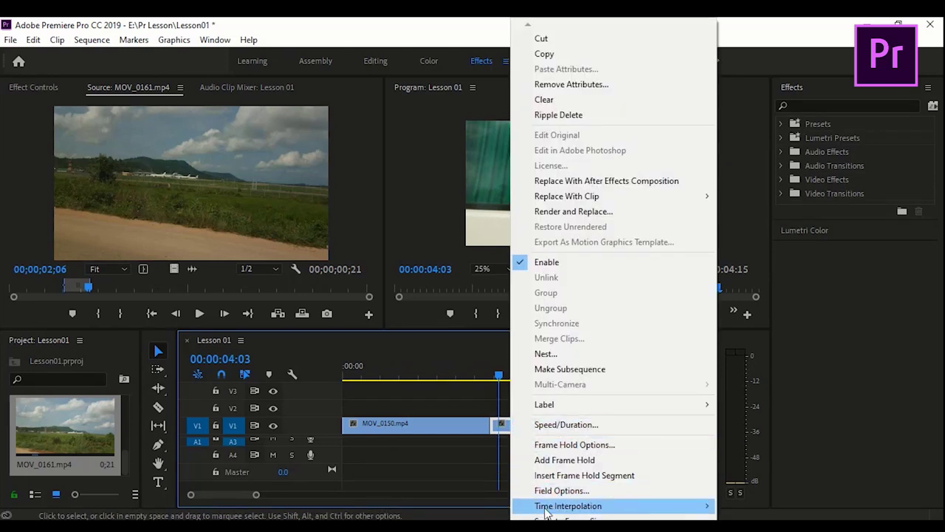
scroll(573, 473, "down", 3)
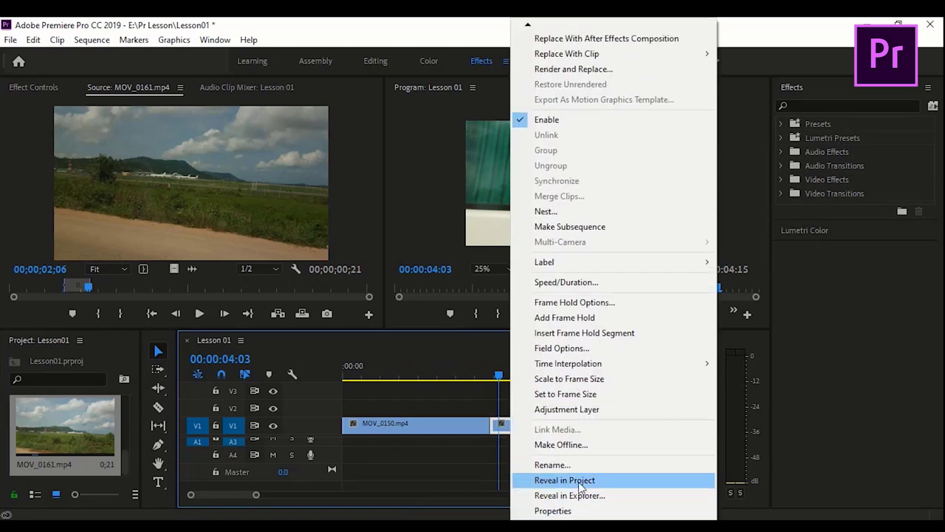
left_click(573, 379)
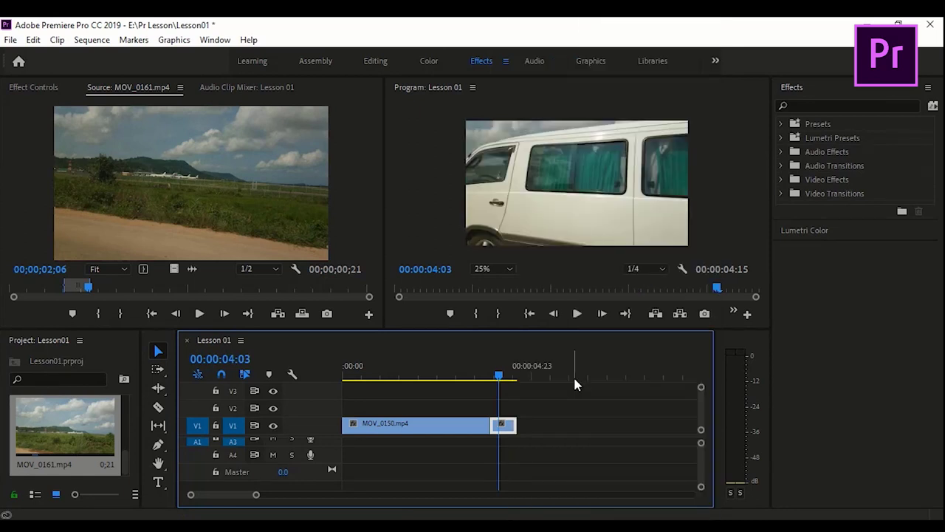
Play Lesson 01 from the start to review the cut, then save the project with Ctrl+S
mouse_move(499, 376)
left_mouse_down()
mouse_move(460, 374)
mouse_move(521, 379)
mouse_move(367, 376)
mouse_move(491, 382)
mouse_move(377, 382)
mouse_move(515, 400)
left_mouse_up()
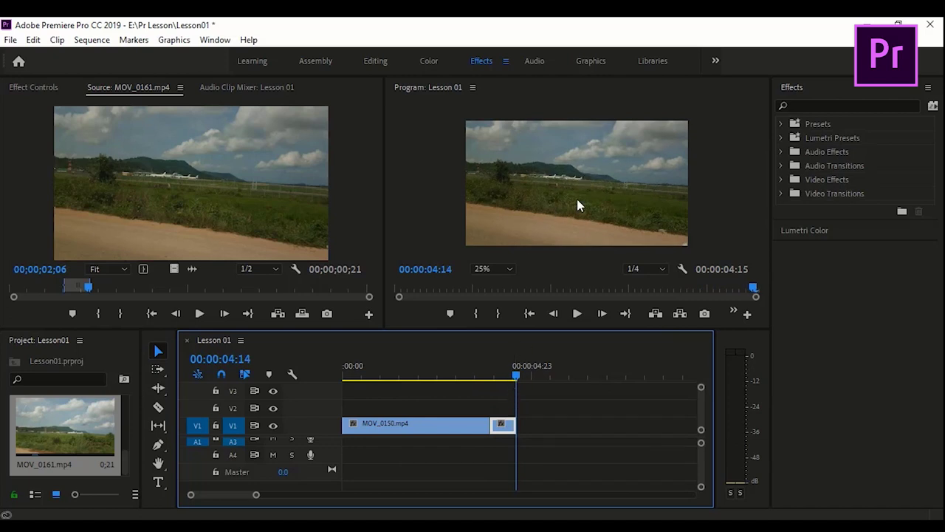
left_click_drag(517, 377, 343, 377)
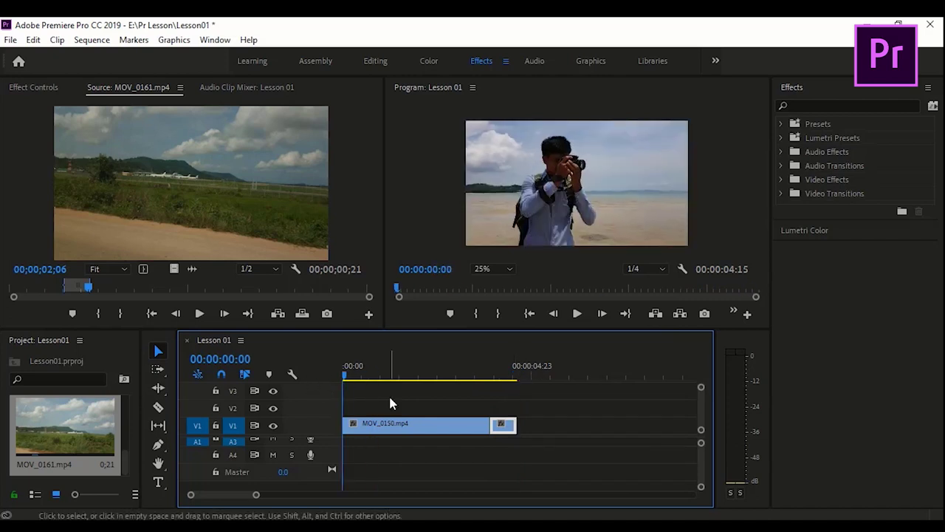
key("space")
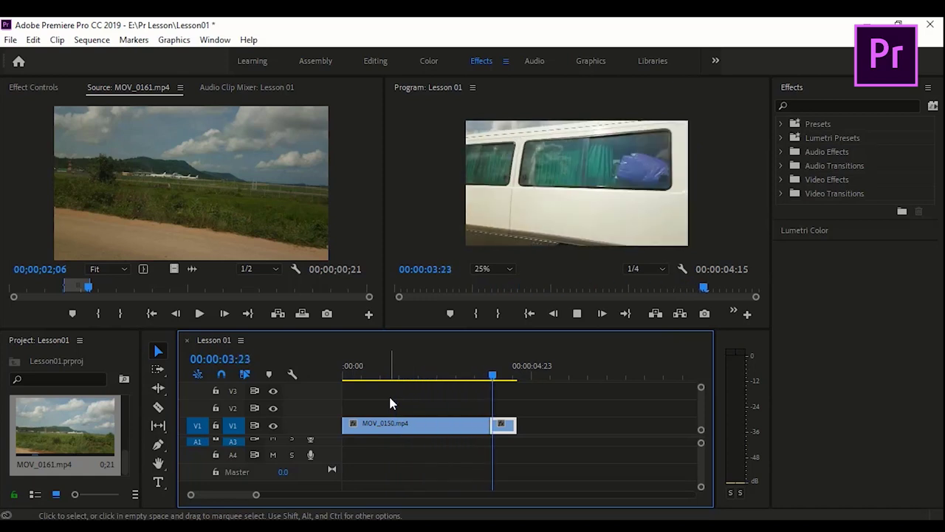
key("space")
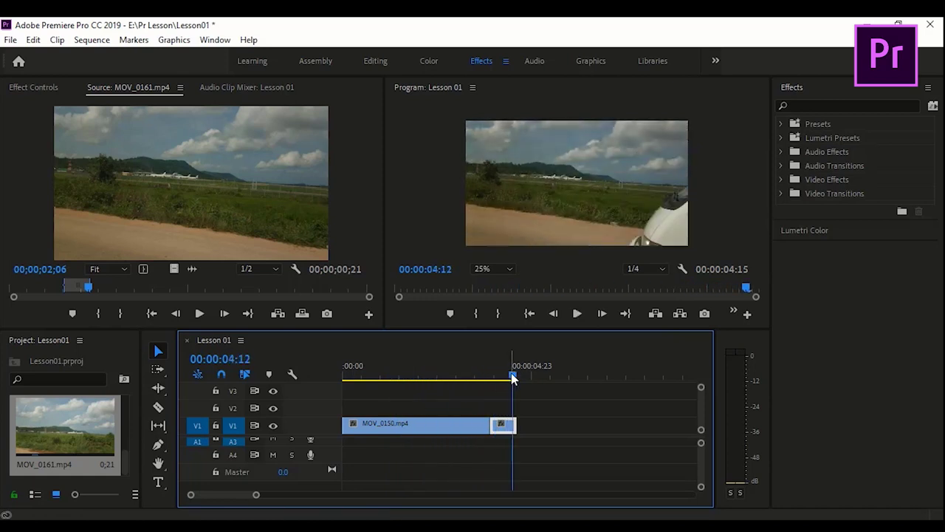
left_click_drag(515, 378, 482, 378)
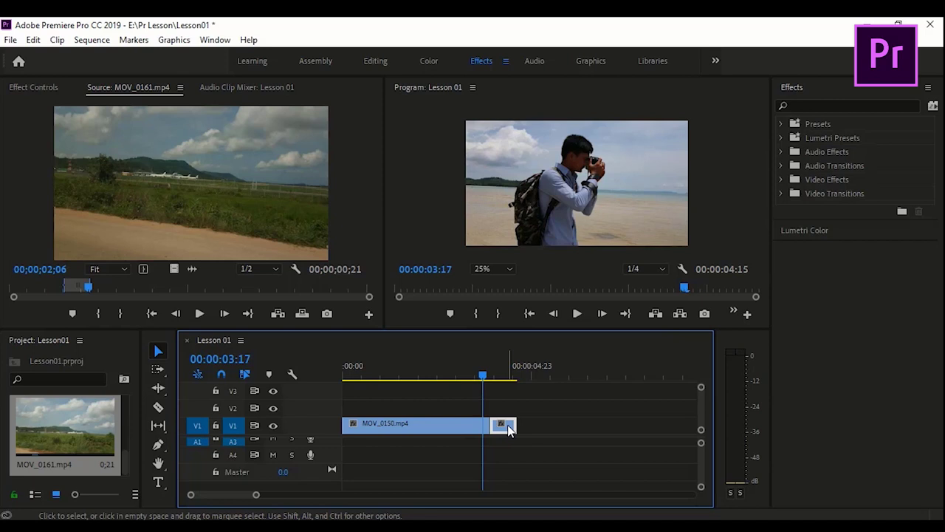
key("ctrl+s")
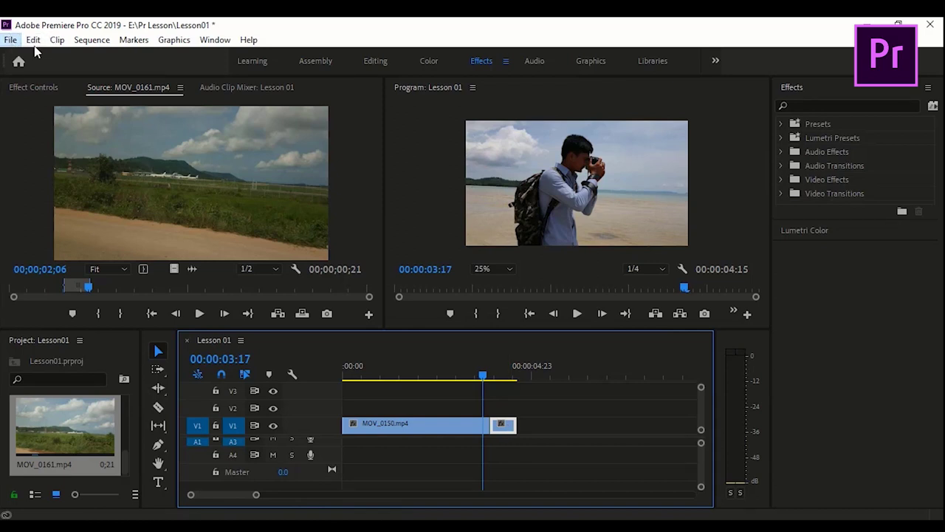
Save As Lesson01.prproj in E:\Pr Lesson, replacing the existing project file
left_click(12, 41)
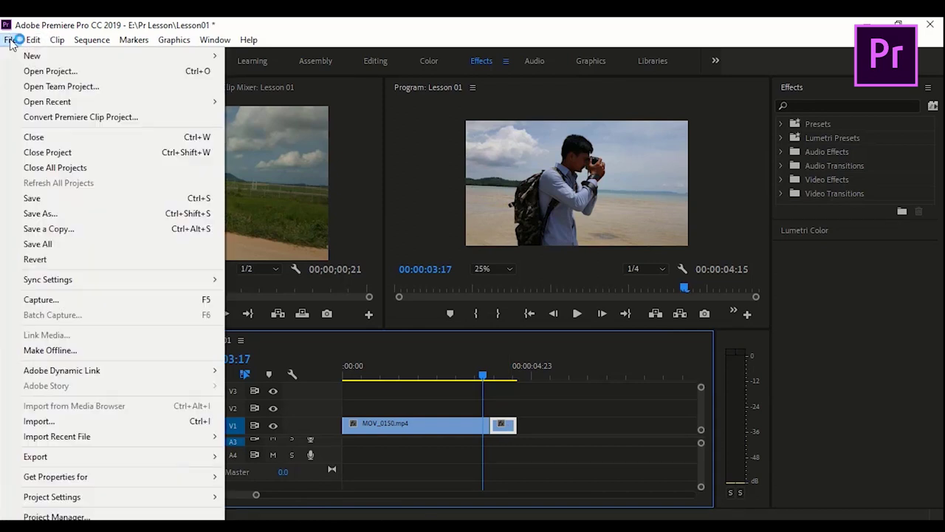
left_click(61, 214)
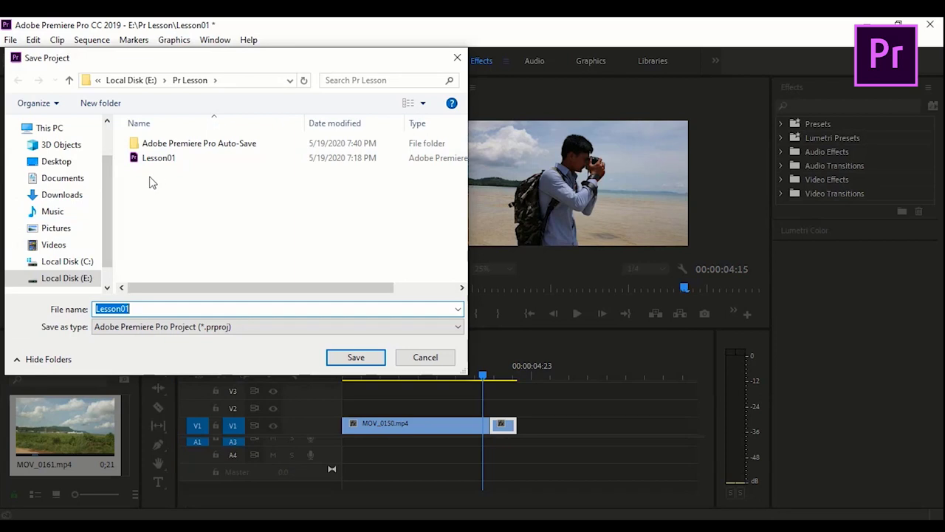
left_click(350, 359)
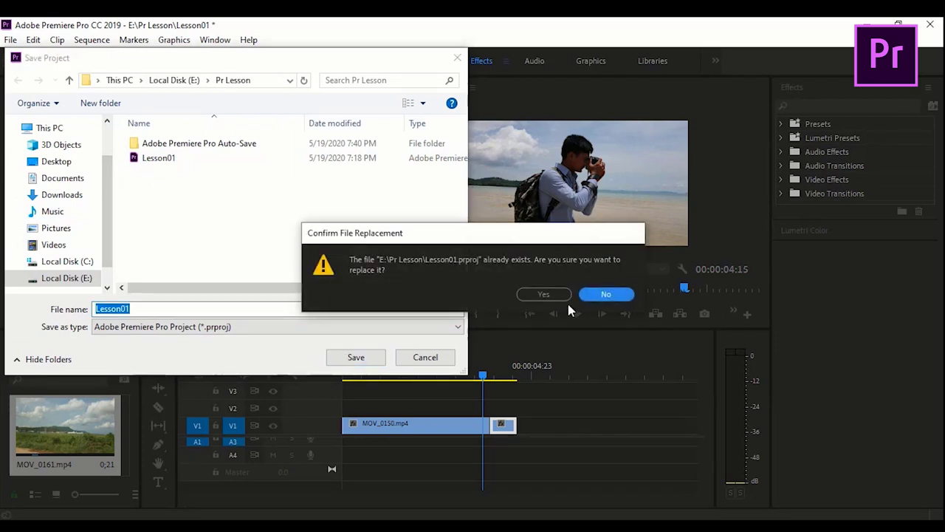
left_click(559, 295)
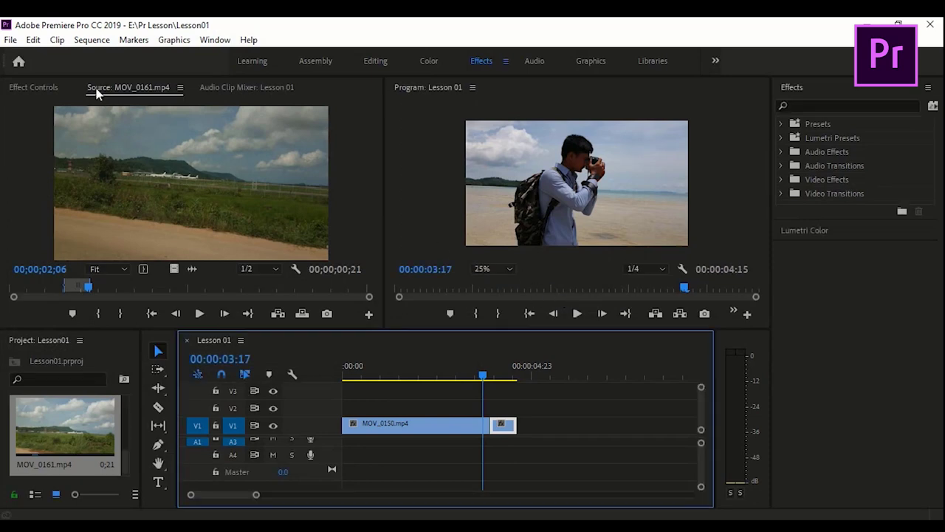
left_click(12, 41)
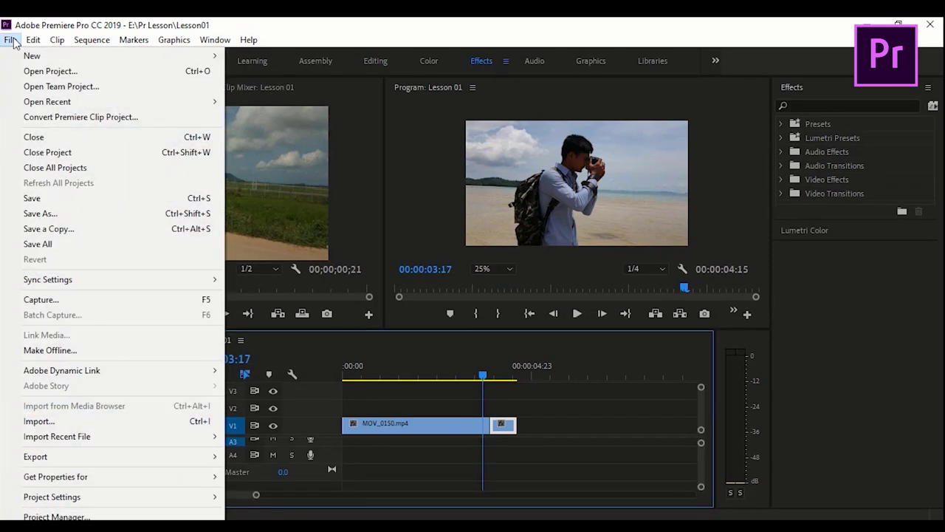
Open Export Settings for Lesson 01, keeping H.264 format and checking the E:\Lesson 01.mp4 output
mouse_move(53, 459)
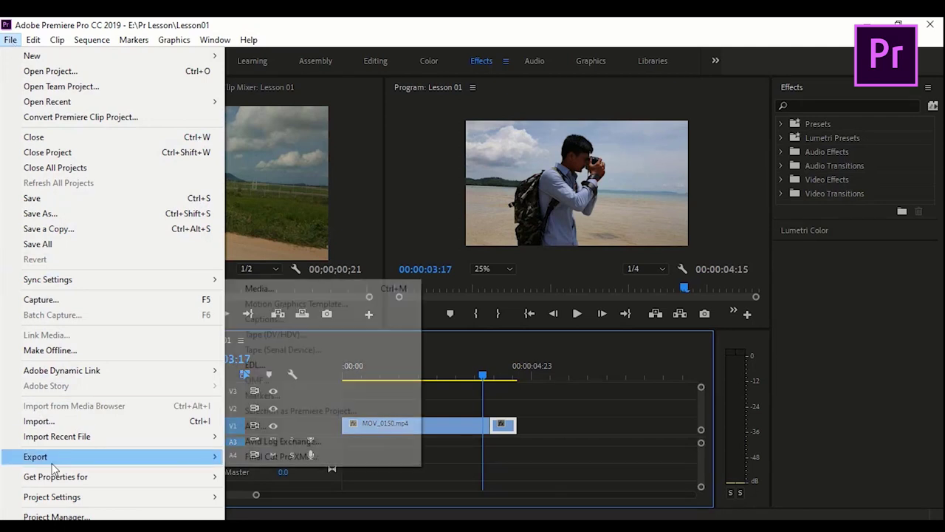
left_click(278, 290)
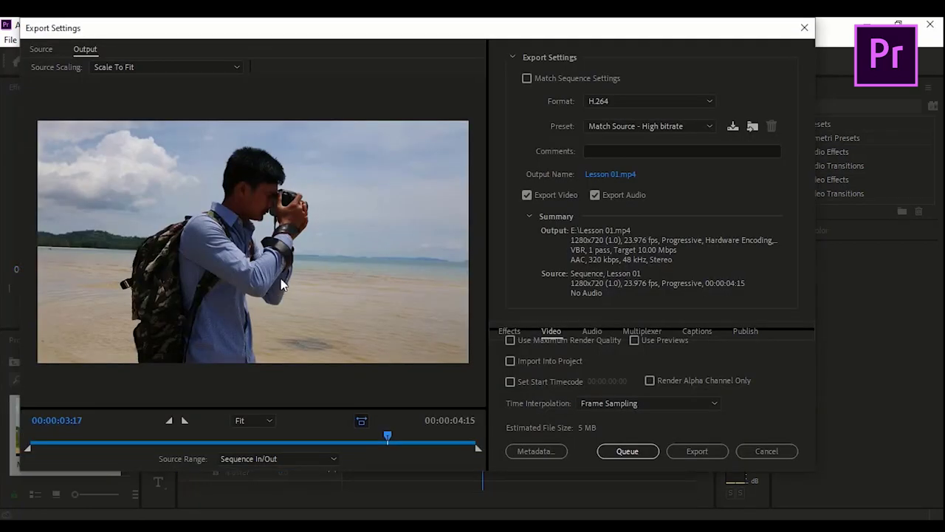
left_click(624, 103)
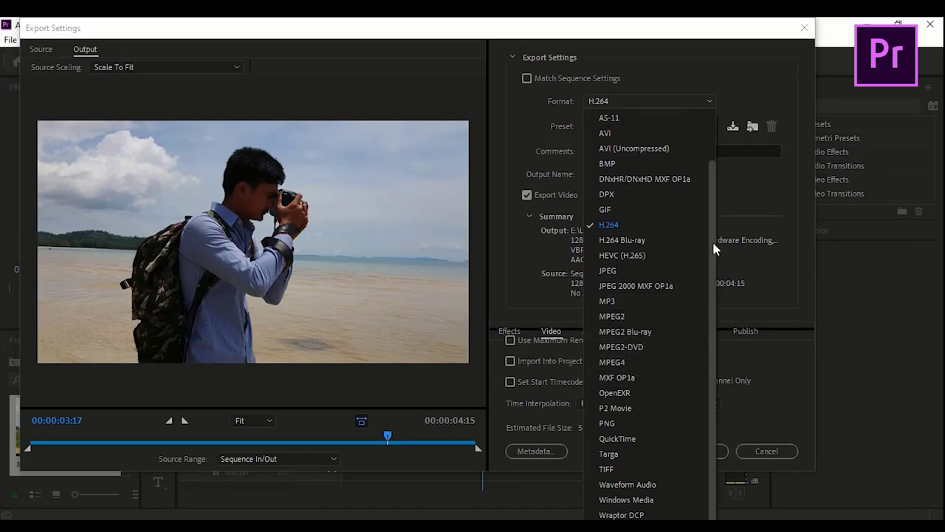
scroll(720, 245, "up", 2)
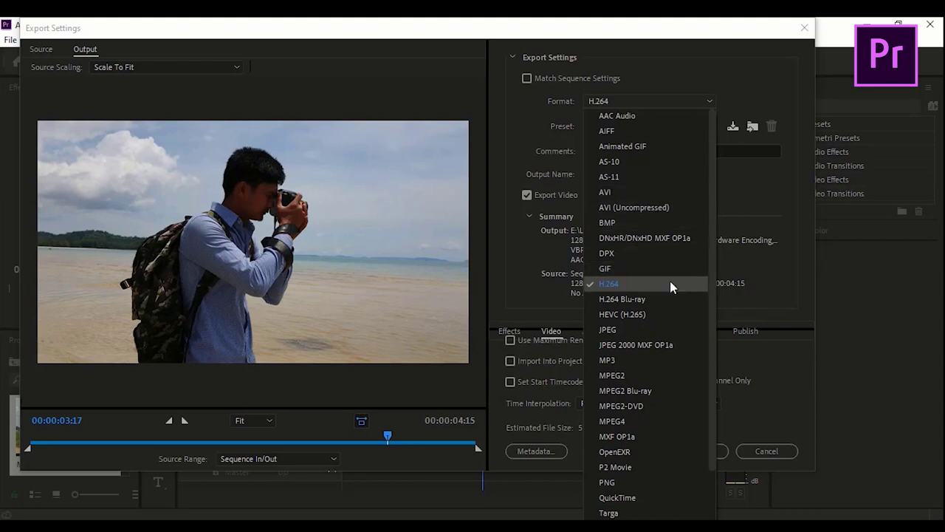
left_click(626, 284)
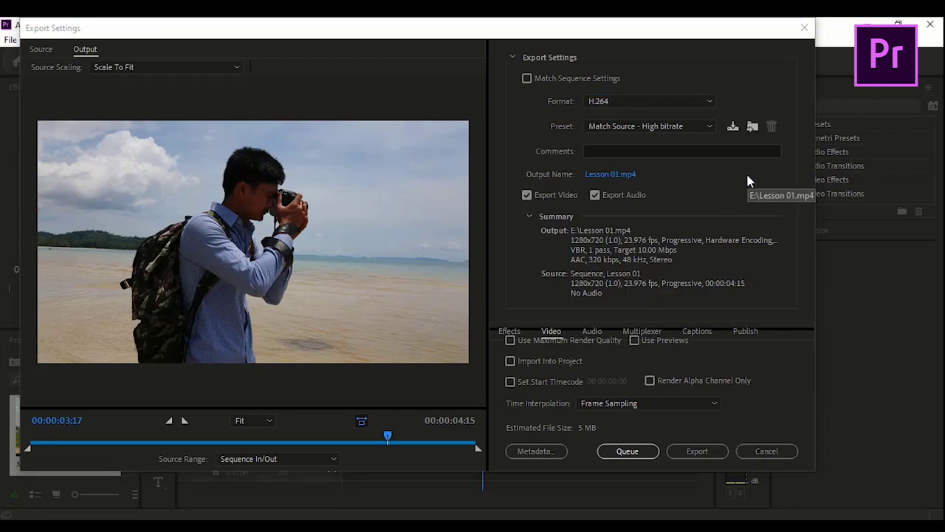
left_click(613, 174)
left_click(445, 349)
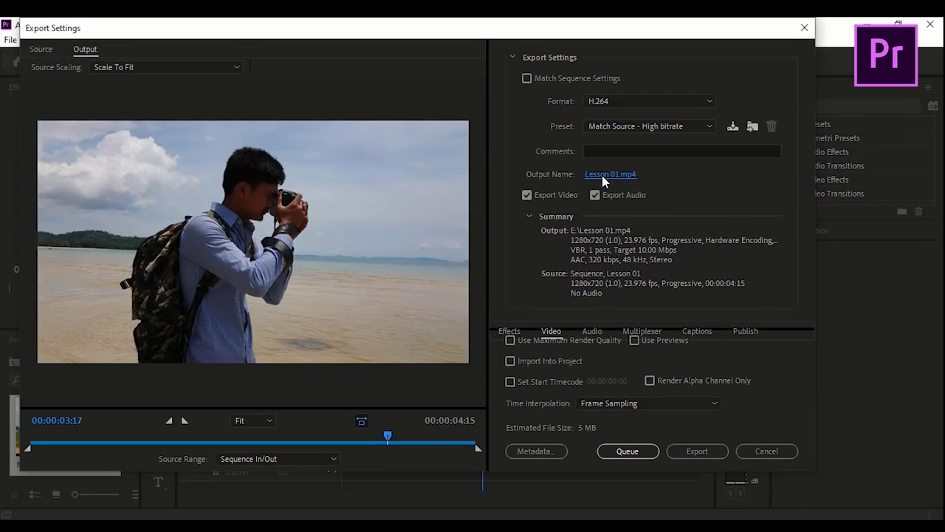
Set the export output file to Lesson 01.mp4 on Local Disk (E:)
left_click(604, 177)
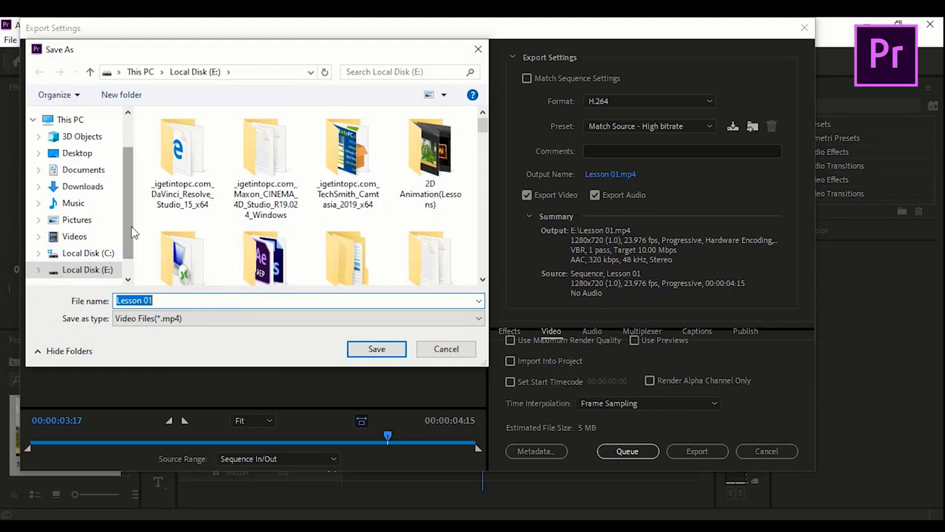
scroll(133, 232, "down", 1)
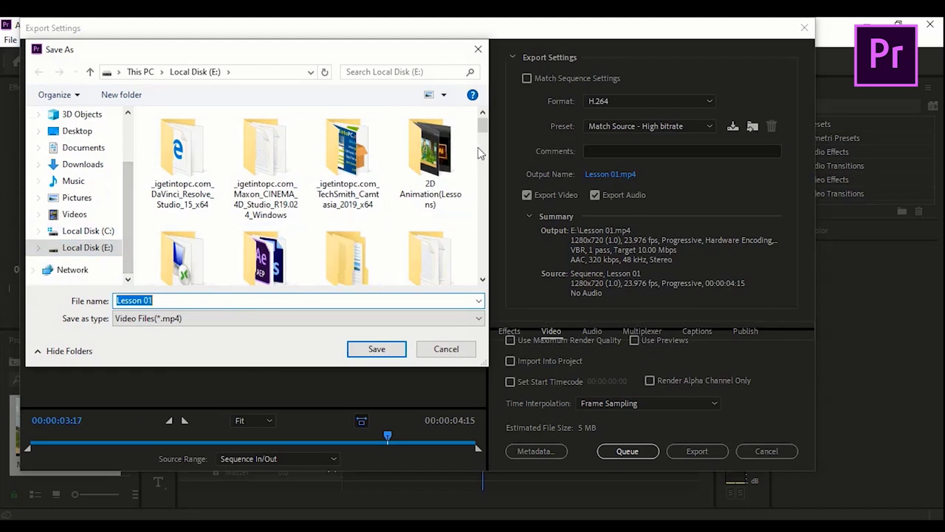
scroll(478, 153, "down", 5)
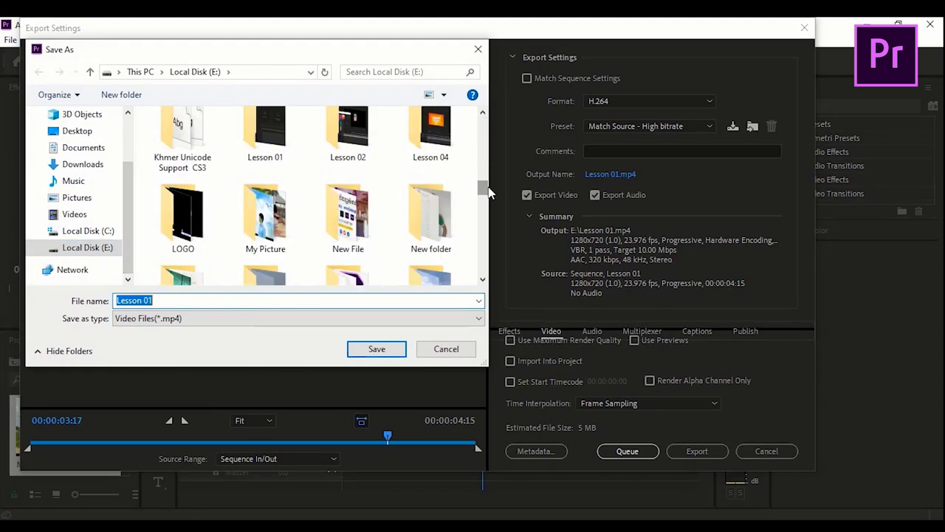
left_click(367, 350)
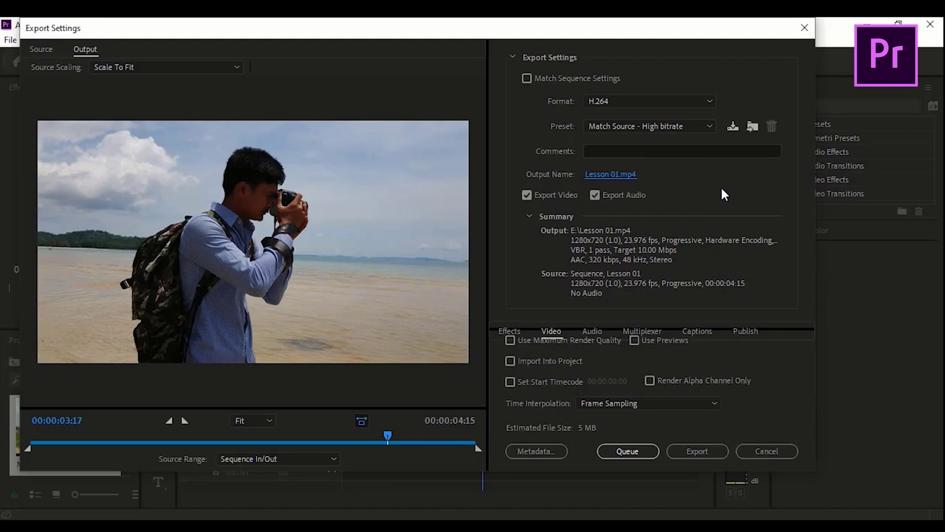
left_click(667, 125)
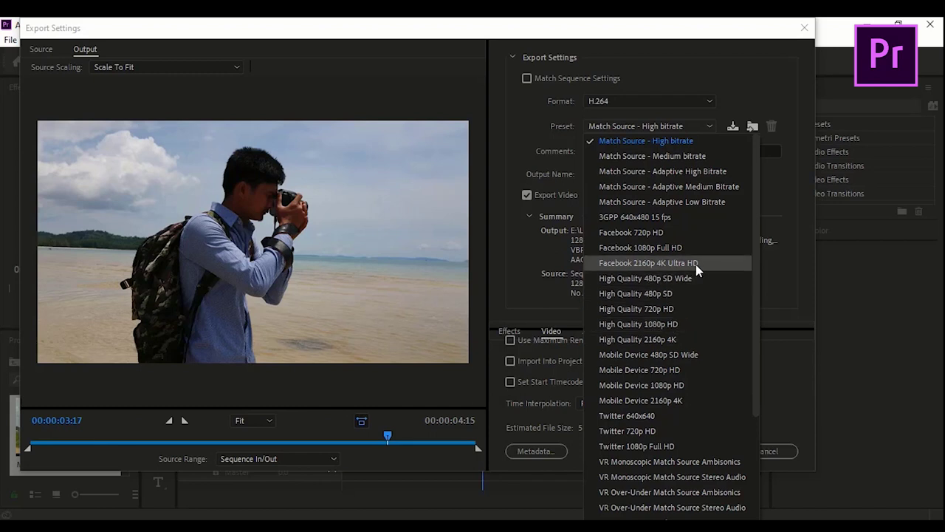
scroll(660, 369, "down", 3)
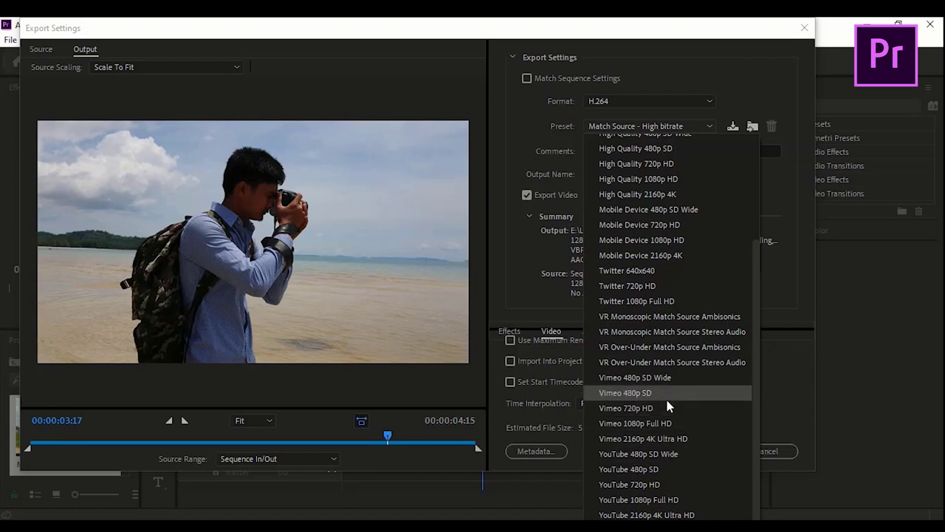
left_click_drag(753, 406, 763, 280)
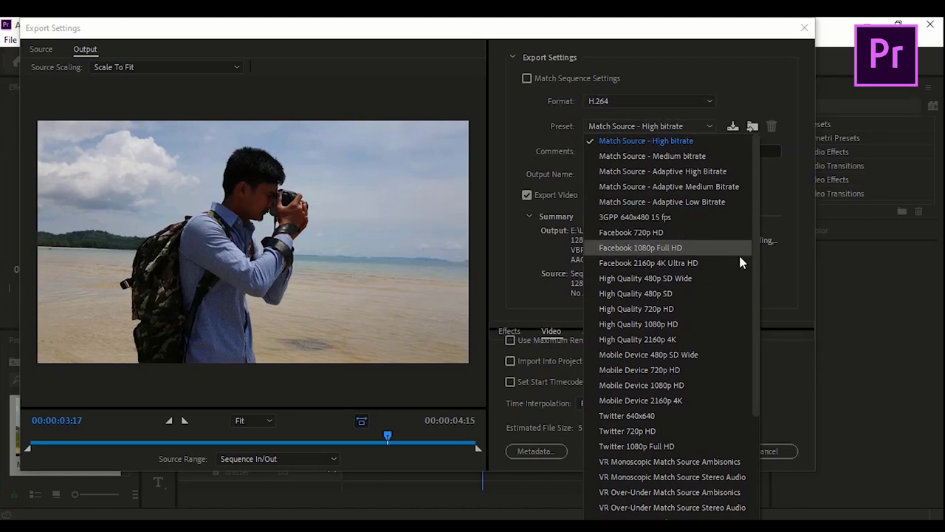
left_click(796, 219)
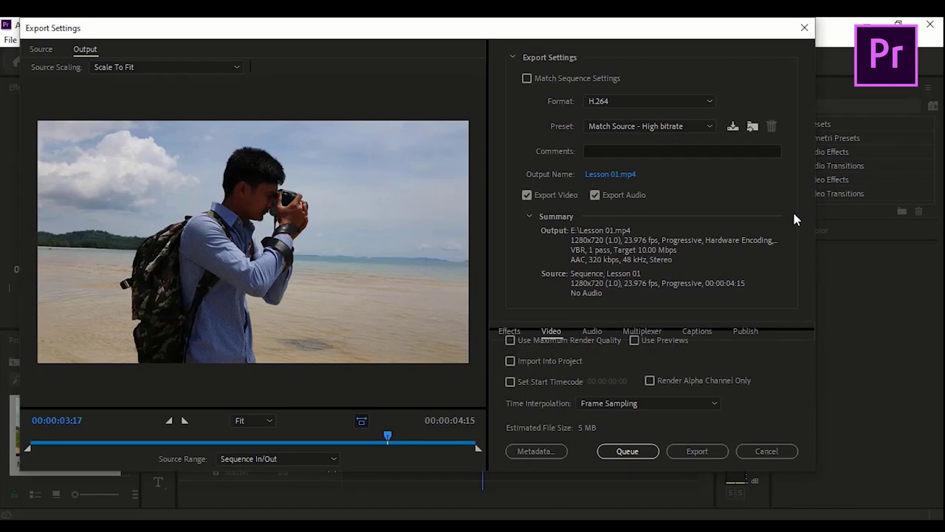
Keep the Match Source - High bitrate preset and export Lesson 01 to Lesson 01.mp4
left_click(646, 127)
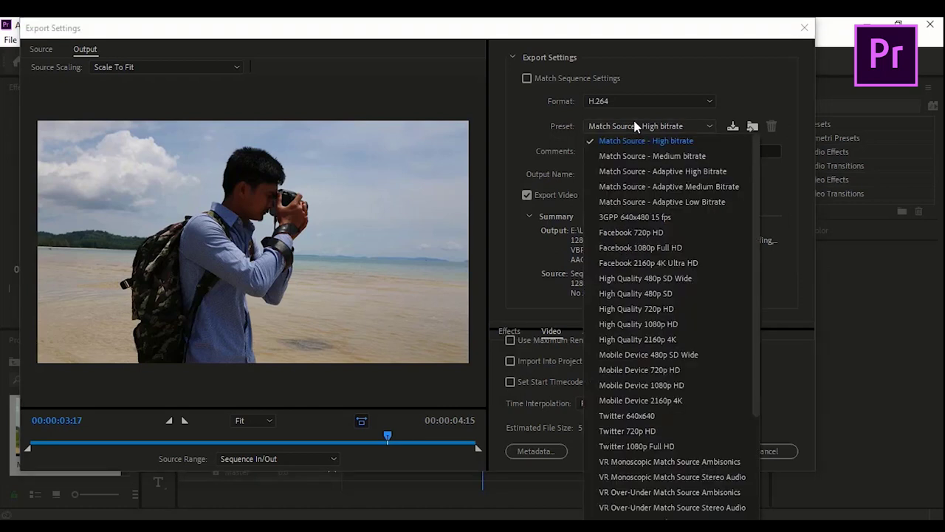
left_click(798, 294)
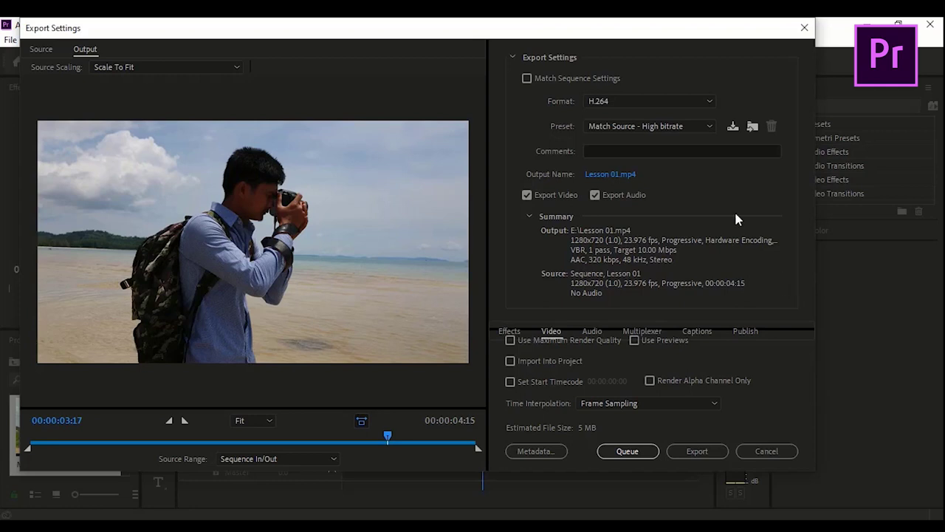
left_click(658, 126)
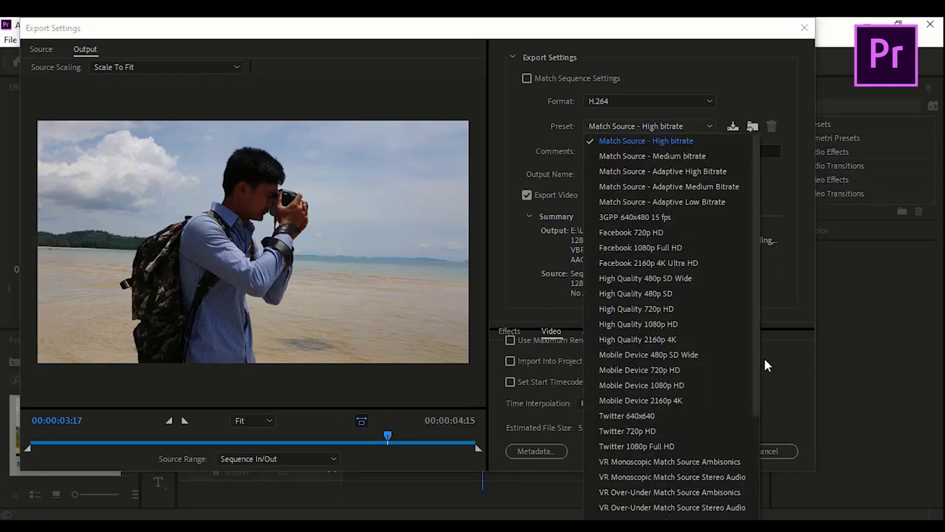
left_click(785, 297)
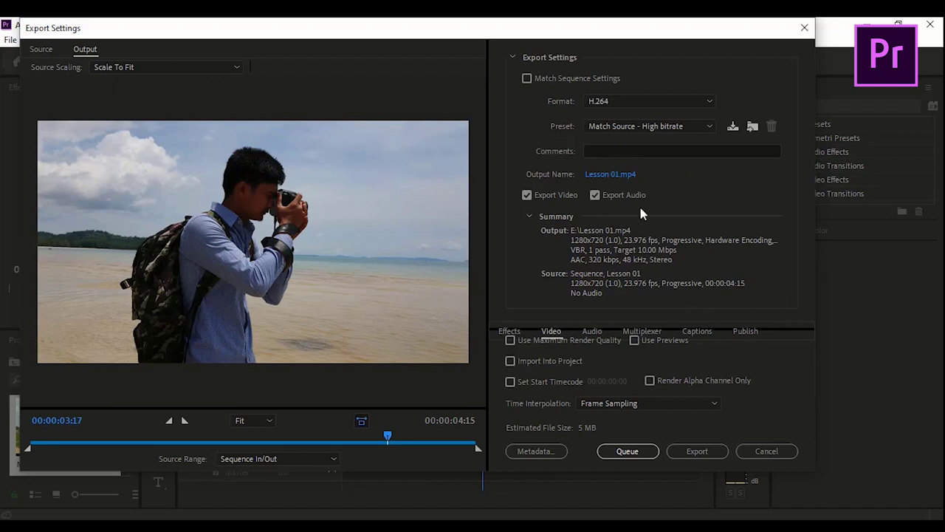
left_click(613, 128)
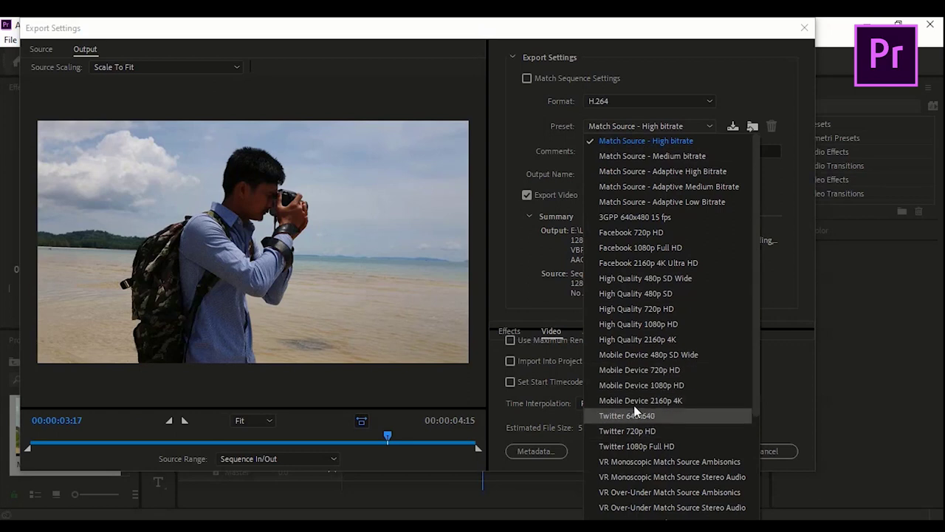
left_click(531, 263)
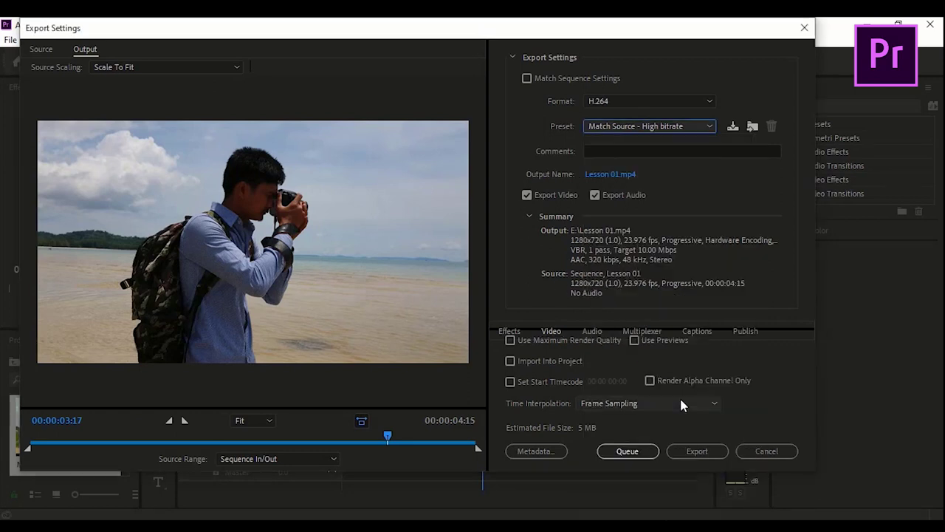
left_click(697, 451)
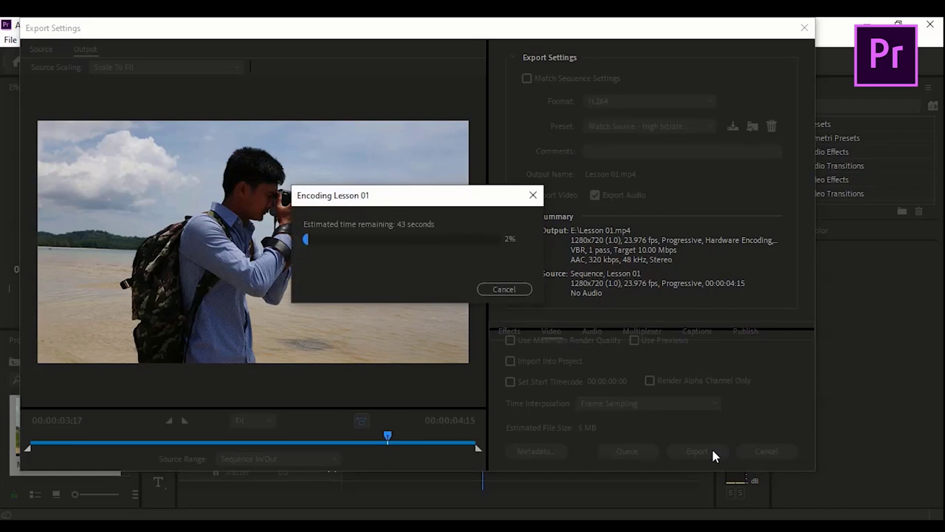
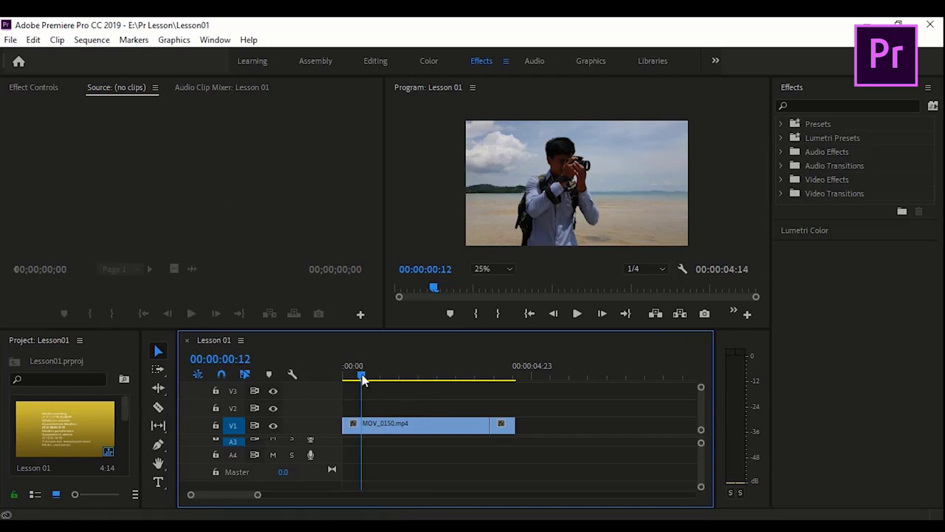
Move the playhead further in, peek at Dissolve and Page Peel, then list the Wipe transitions
left_click_drag(361, 374, 490, 403)
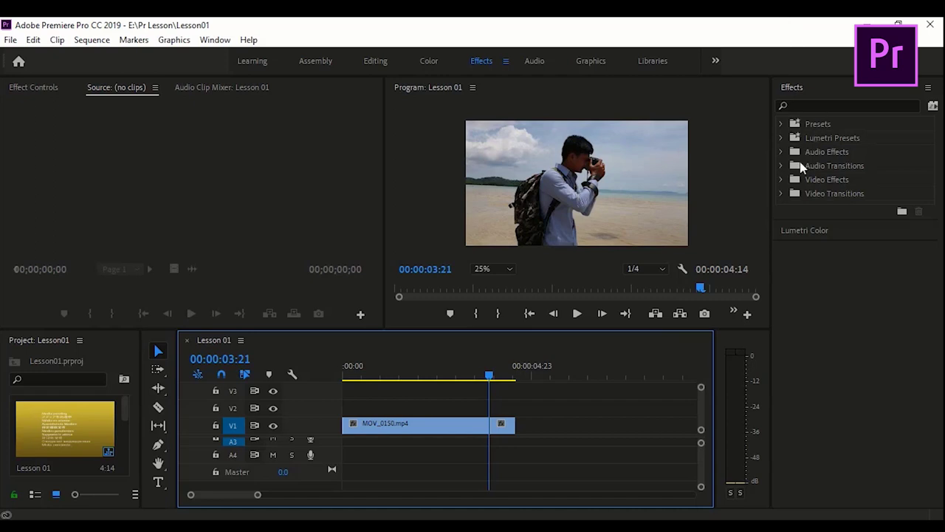
left_click(781, 194)
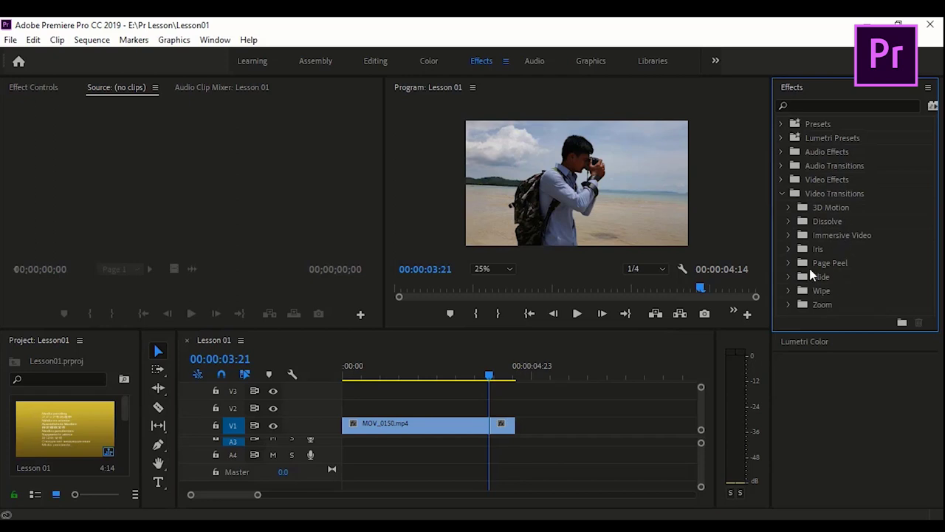
left_click(788, 221)
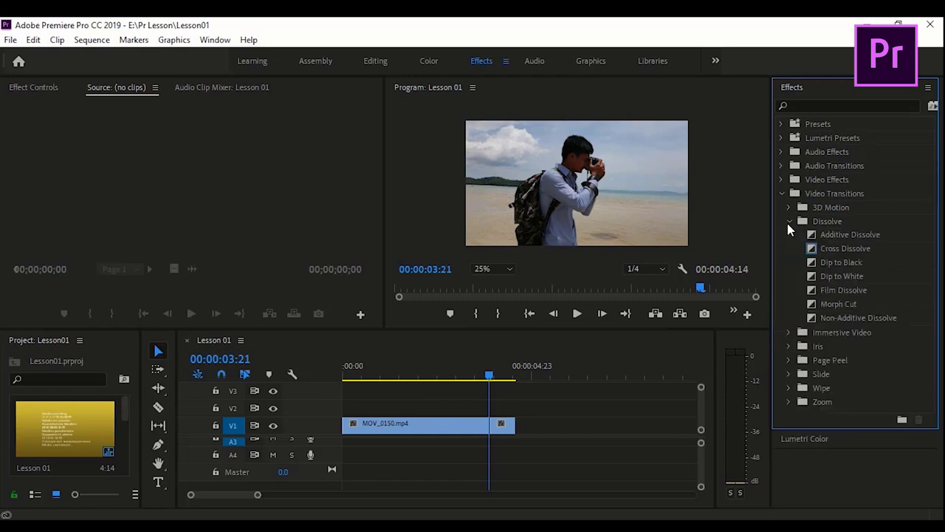
left_click(788, 222)
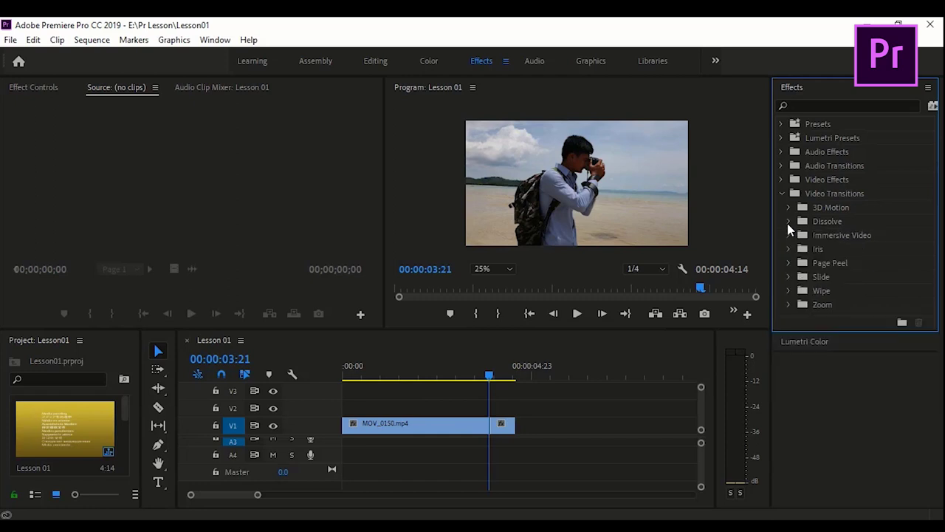
left_click(788, 263)
left_click(789, 263)
left_click(790, 291)
scroll(854, 338, "down", 1)
scroll(856, 342, "down", 2)
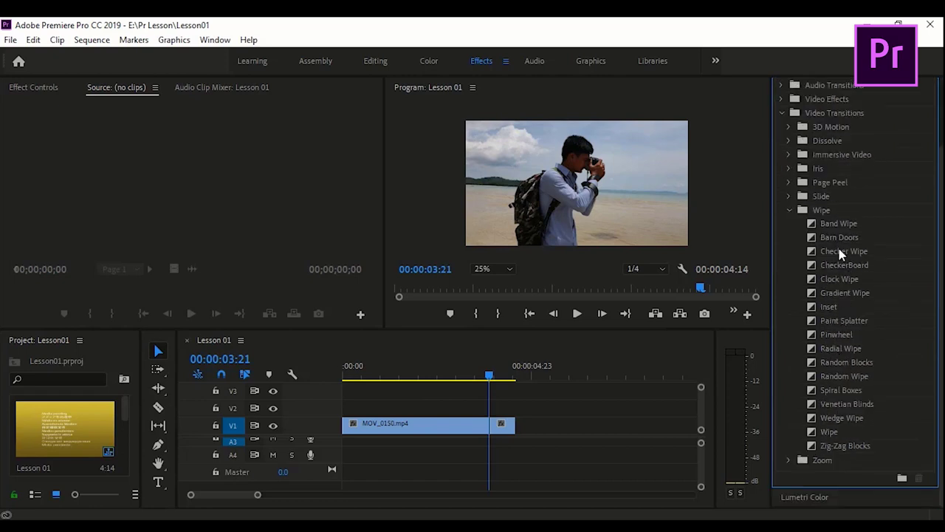
Apply and shorten Barn Doors at the MOV_0150/MOV_0161 cut, then replace it with CheckerBoard and preview
left_click(834, 240)
left_click_drag(834, 241, 496, 419)
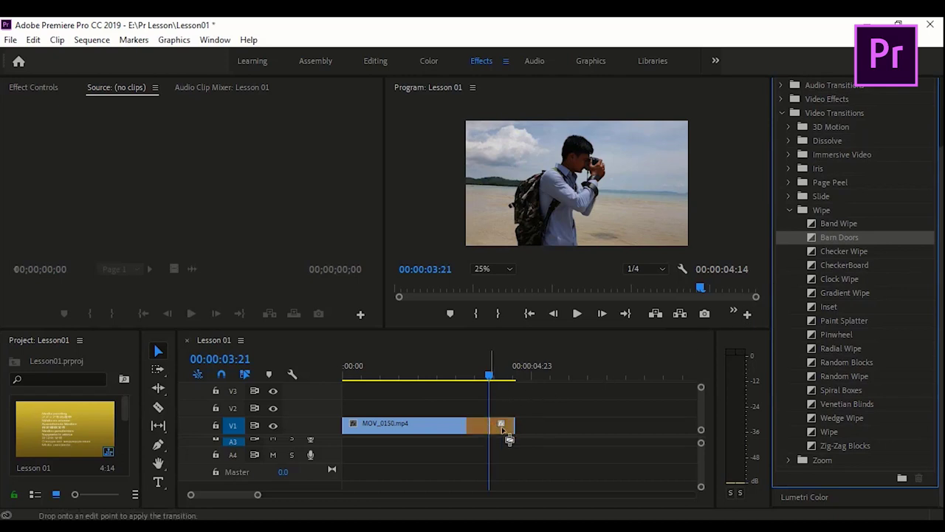
left_click_drag(497, 419, 506, 432)
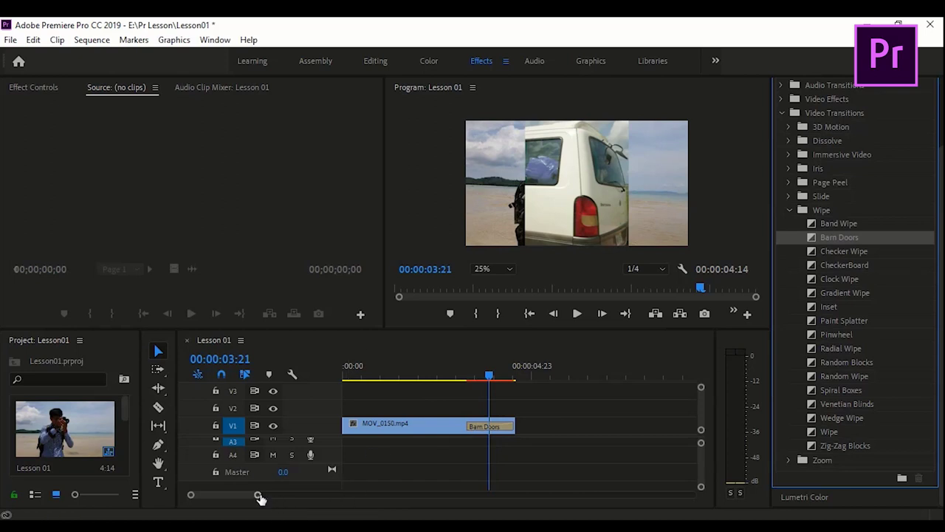
left_click_drag(258, 495, 226, 495)
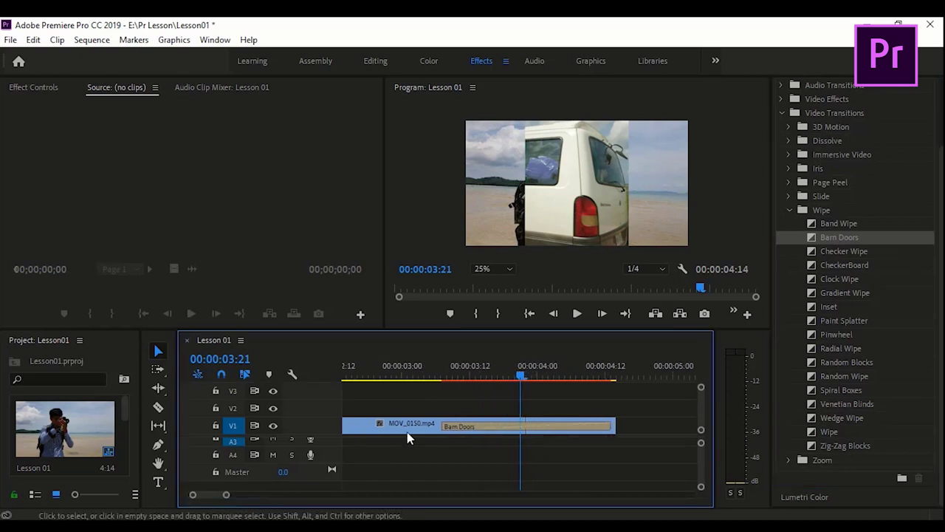
mouse_move(442, 426)
left_mouse_down()
mouse_move(509, 425)
mouse_move(515, 436)
left_mouse_up()
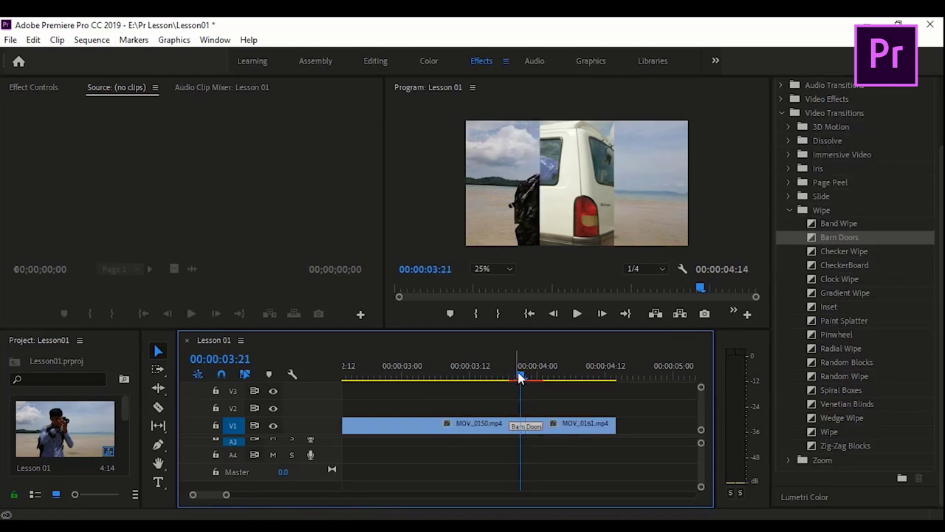
mouse_move(520, 378)
left_mouse_down()
mouse_move(508, 379)
mouse_move(532, 378)
left_mouse_up()
left_click_drag(863, 264, 521, 420)
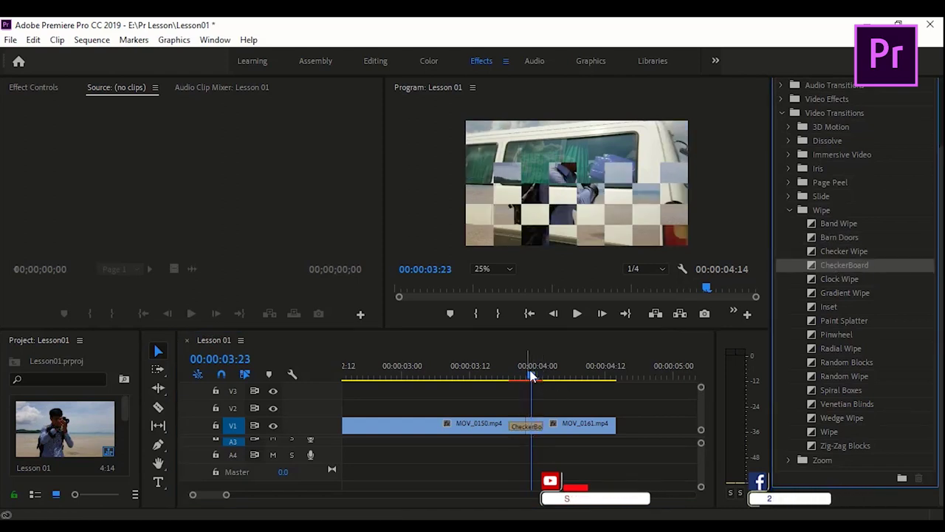
mouse_move(532, 376)
left_mouse_down()
mouse_move(536, 389)
mouse_move(419, 394)
mouse_move(542, 398)
left_mouse_up()
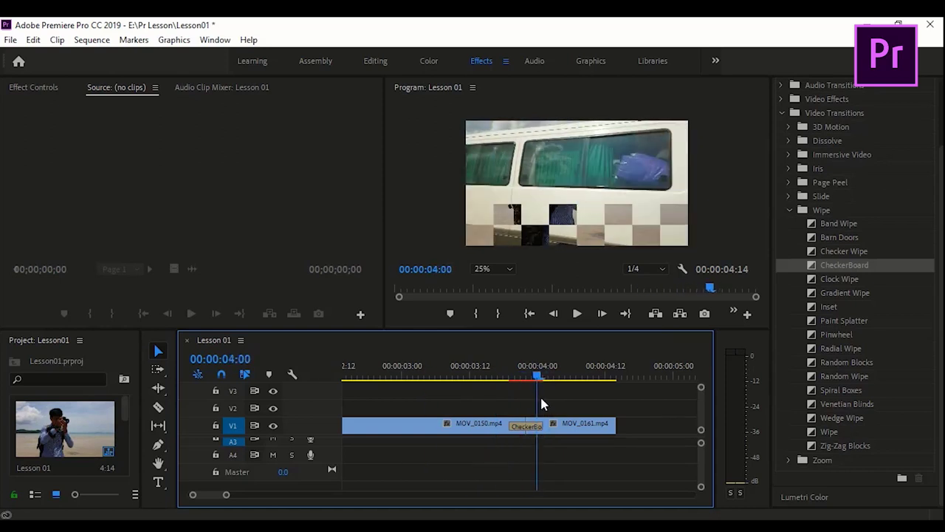
Try Gradient Wipe at the cut (cancelled), then apply Paint Splatter and preview it
left_click_drag(542, 404, 509, 398)
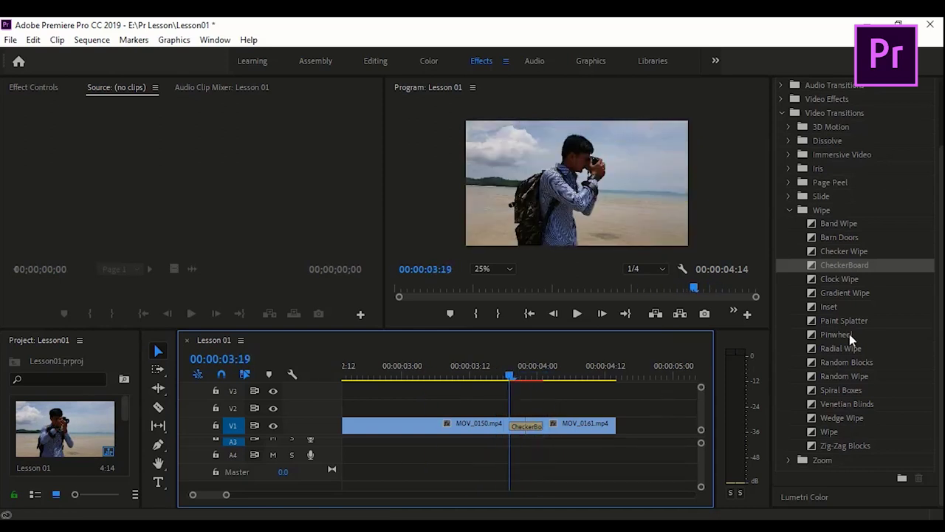
left_click(827, 307)
left_click(833, 297)
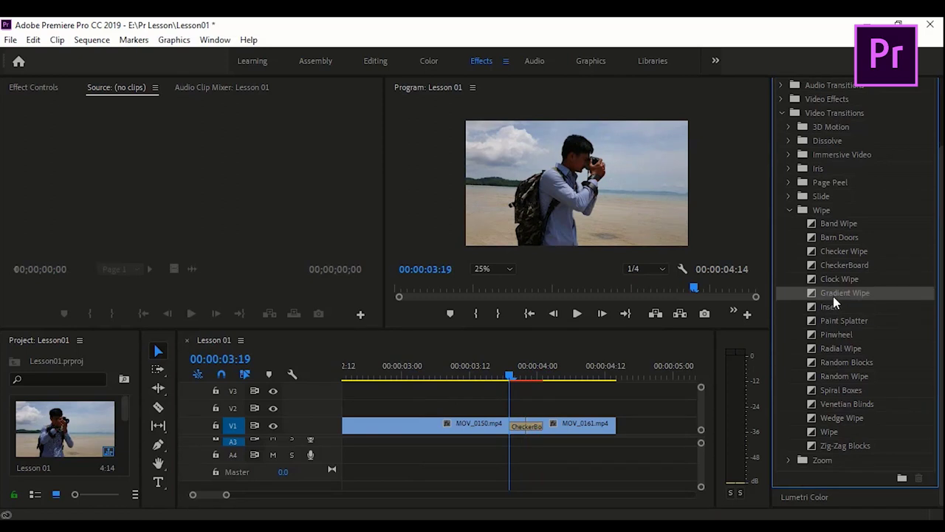
left_click_drag(845, 292, 525, 427)
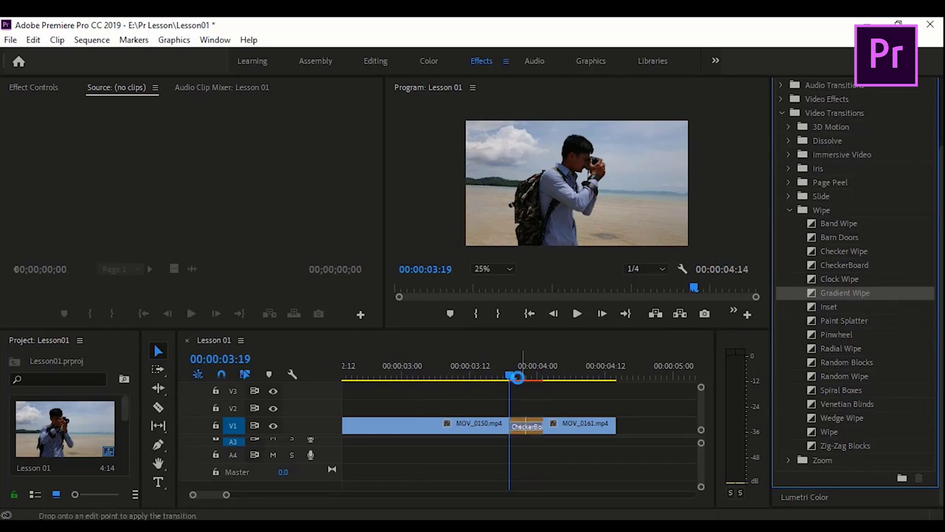
left_click(566, 248)
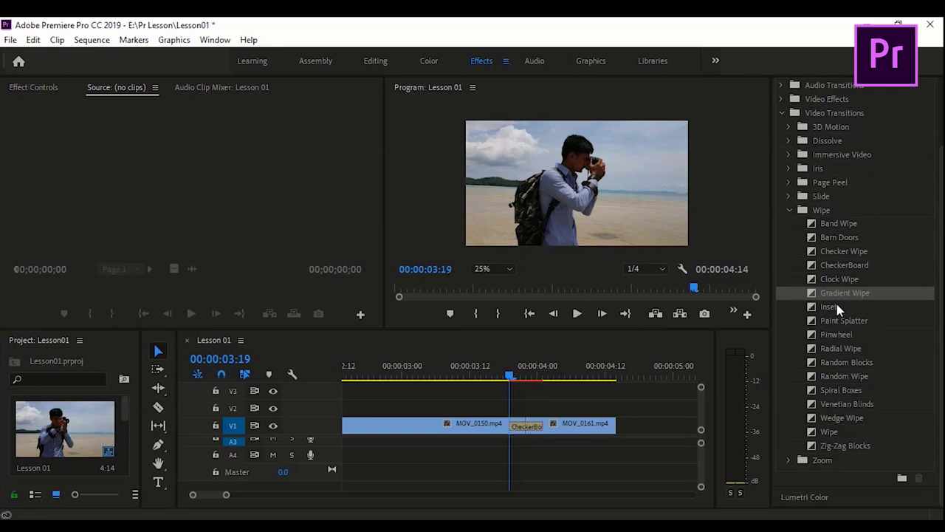
left_click_drag(844, 323, 526, 427)
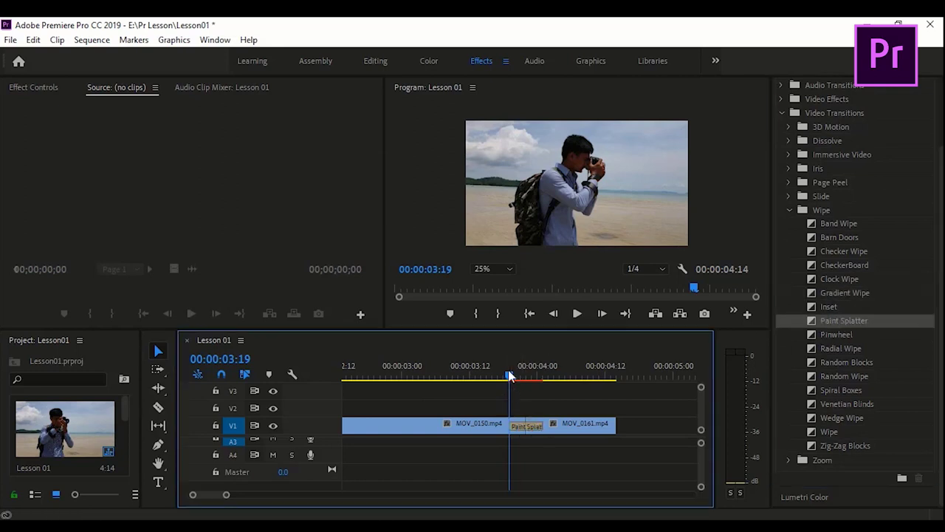
mouse_move(509, 377)
left_mouse_down()
mouse_move(505, 390)
mouse_move(491, 384)
mouse_move(515, 382)
left_mouse_up()
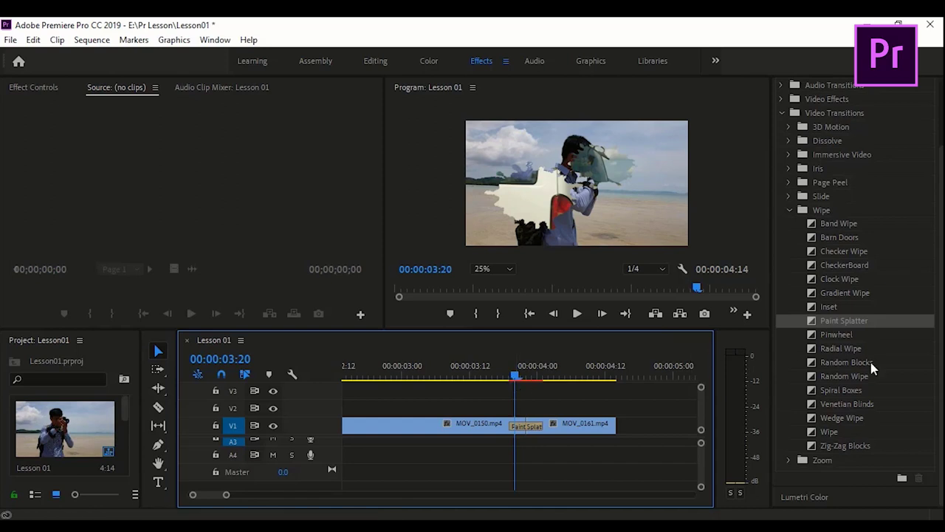
Swap in Pinwheel, preview it, then delete it and check the plain cut
left_click(838, 336)
left_click_drag(838, 335, 526, 426)
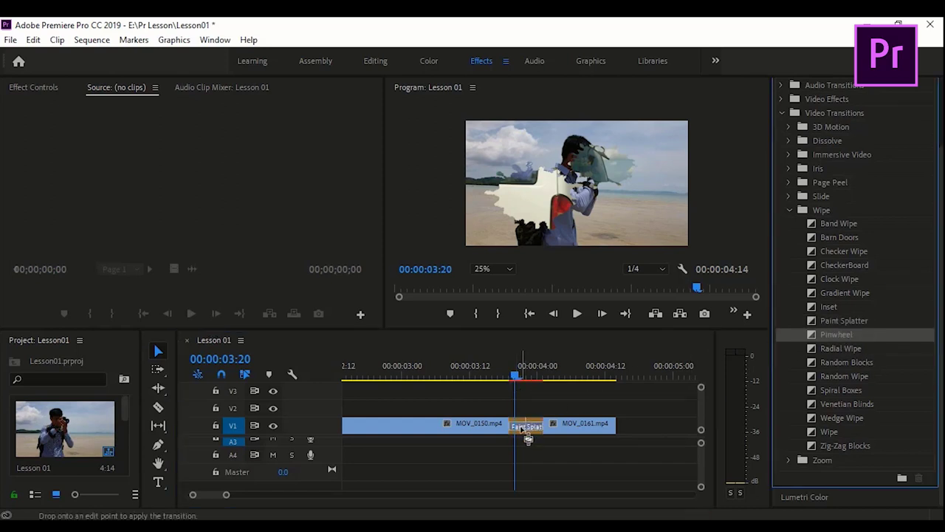
left_click_drag(521, 384, 521, 377)
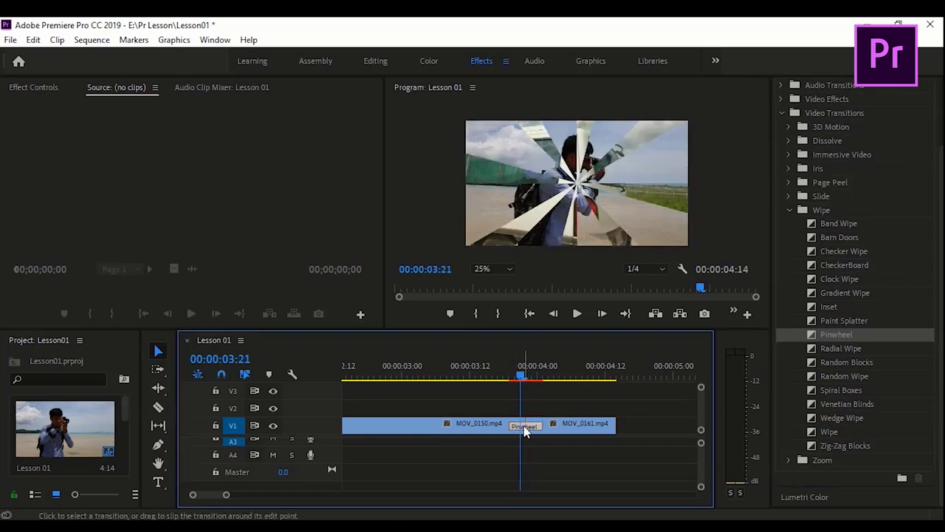
key("Delete")
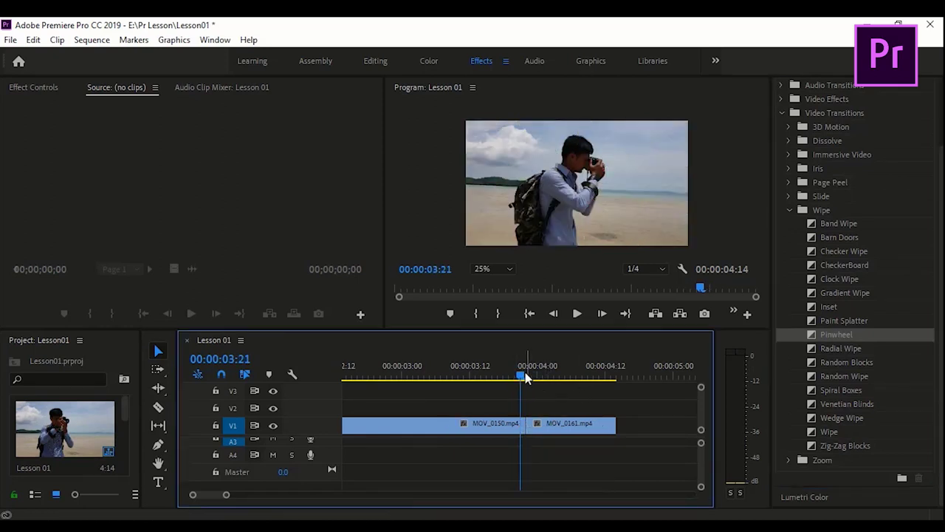
mouse_move(525, 377)
left_mouse_down()
mouse_move(520, 390)
mouse_move(532, 392)
mouse_move(525, 384)
left_mouse_up()
Collapse the Wipe folder, toggle Video Transitions, and bring up the Presets bin's context menu
scroll(934, 296, "up", 2)
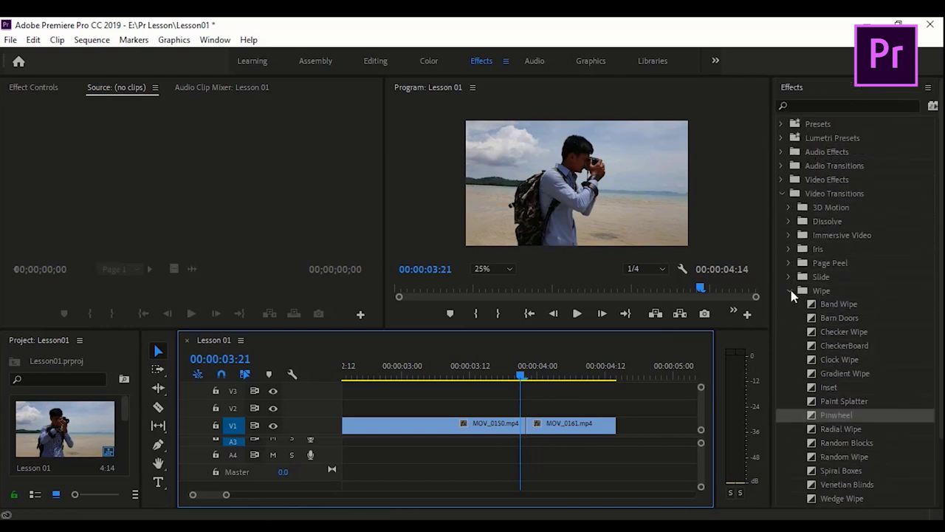
left_click(790, 291)
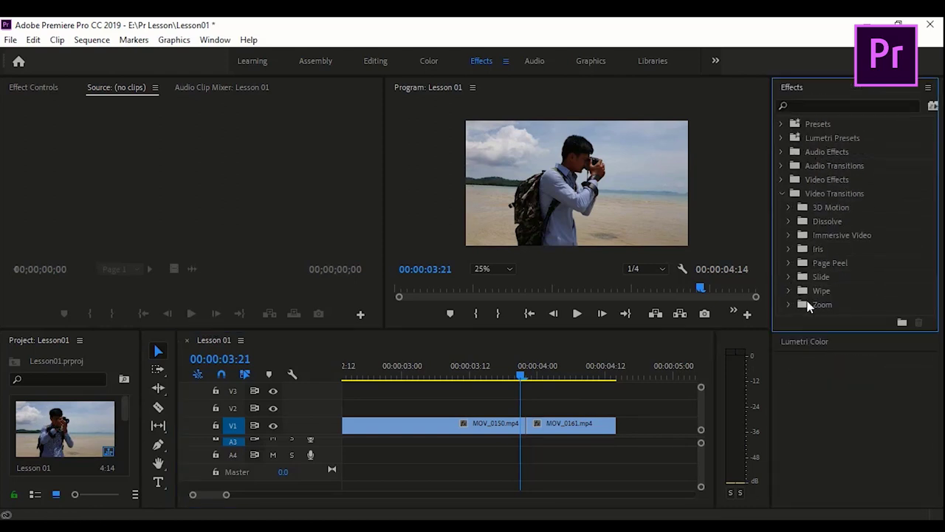
left_click(785, 192)
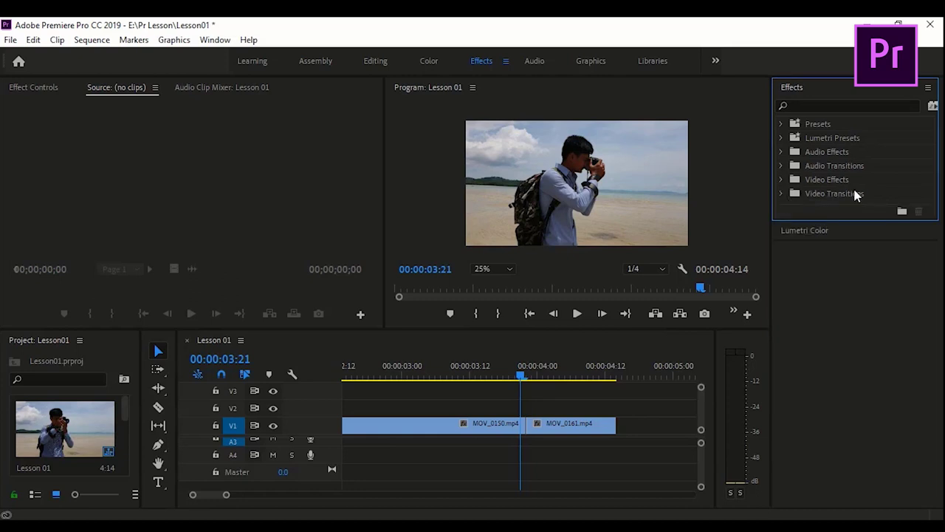
left_click(789, 197)
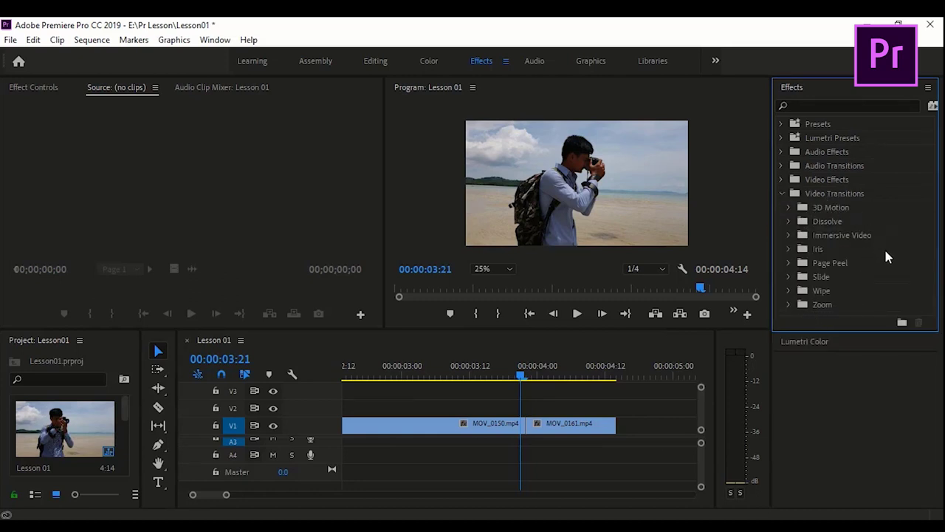
left_click(818, 126)
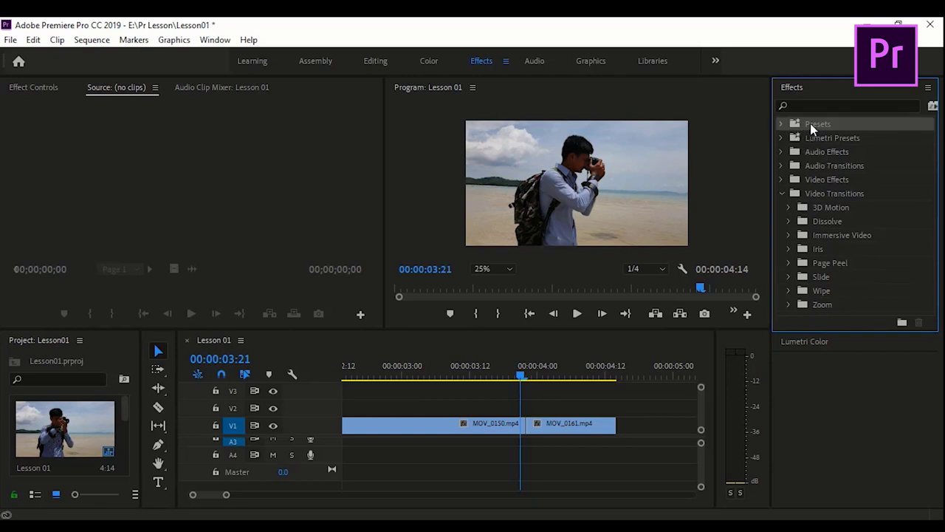
right_click(811, 125)
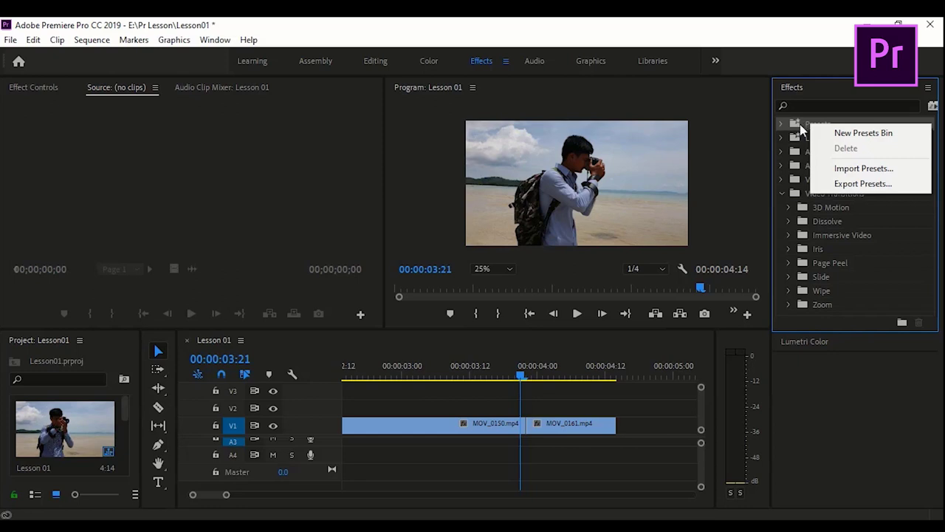
Import the Khmer Transition preset file from the Pr Lesson folder through Import Presets
left_click(873, 170)
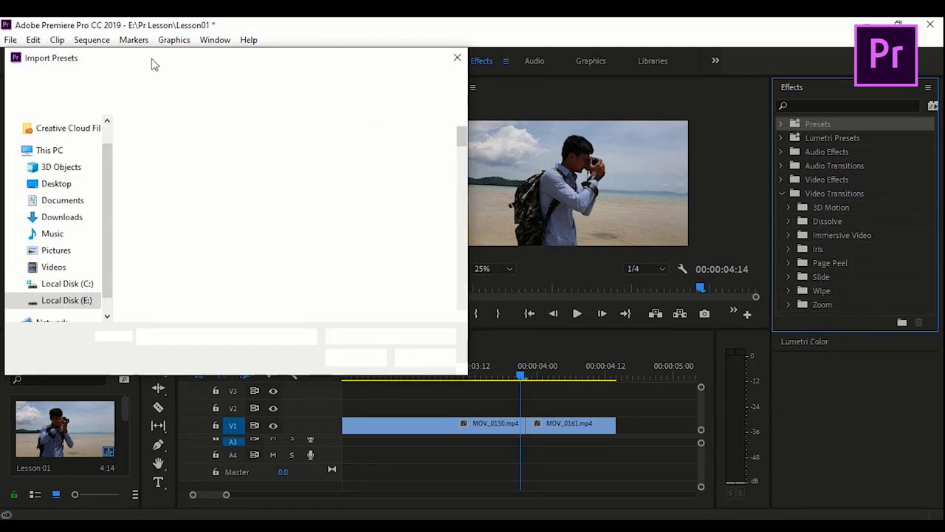
left_click_drag(182, 65, 277, 70)
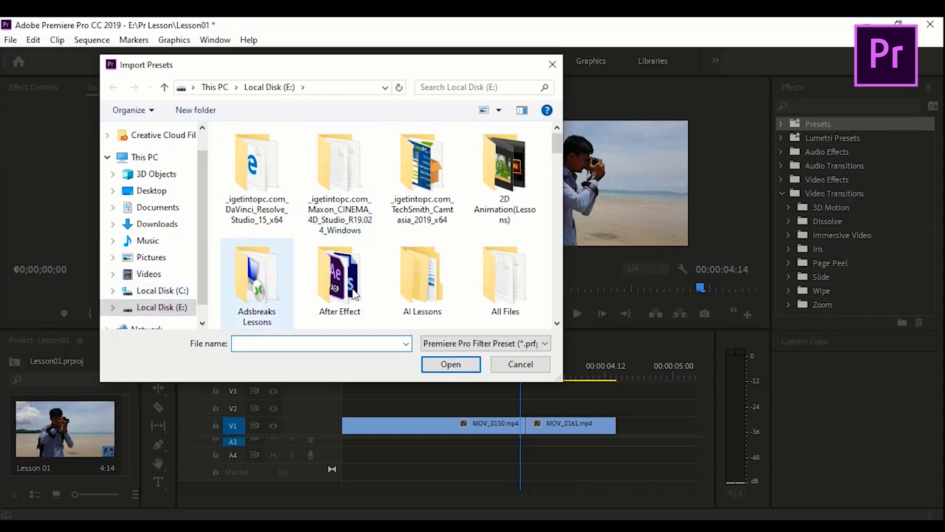
left_click_drag(557, 145, 558, 249)
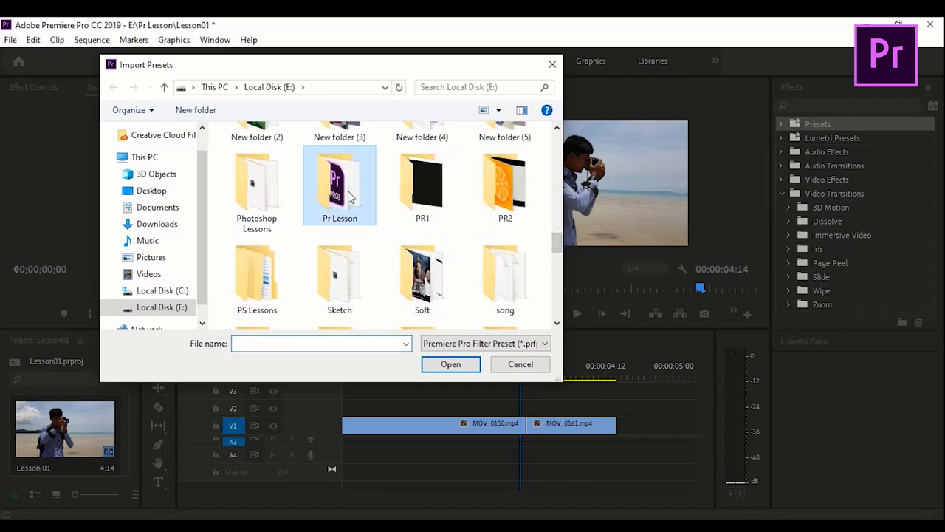
double_click(349, 195)
left_click(345, 161)
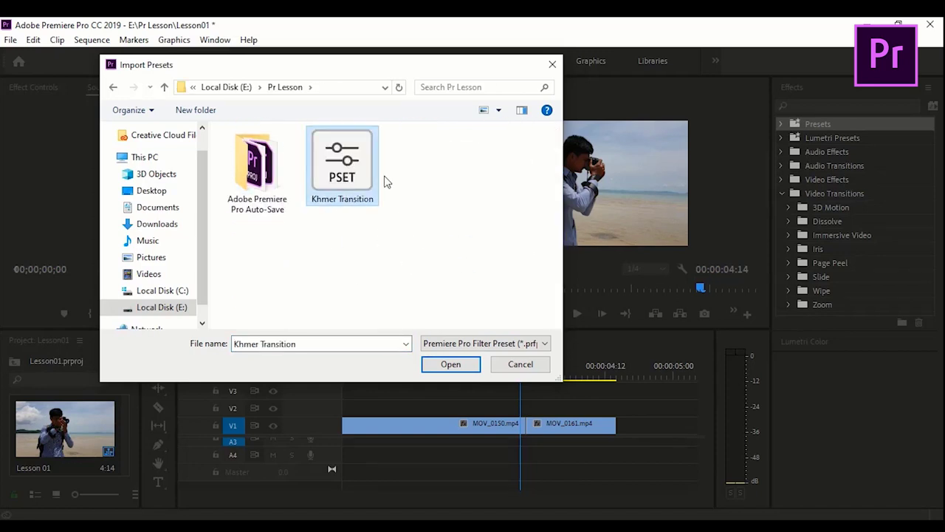
left_click(451, 365)
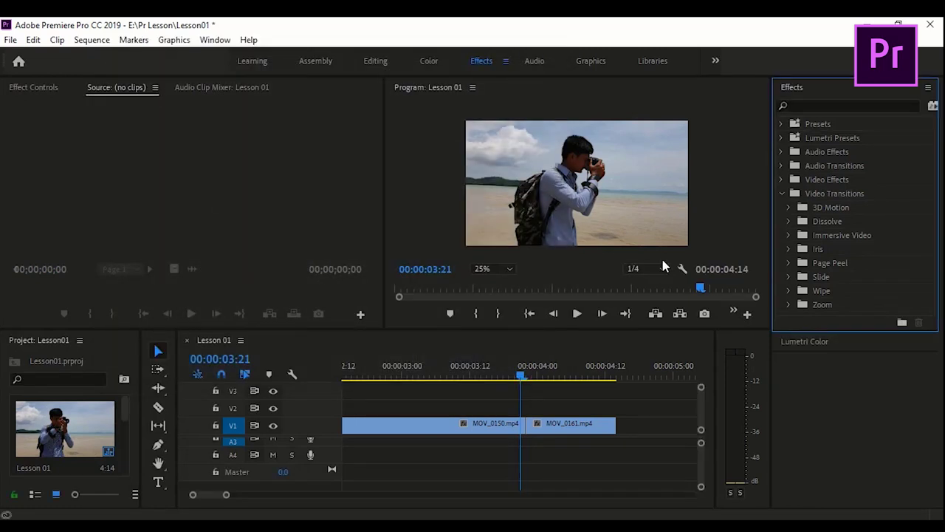
Expand Presets > ReanThort > Bong Vel (Nest) to list the Vel Chveng and Vel Sdam presets
left_click(781, 124)
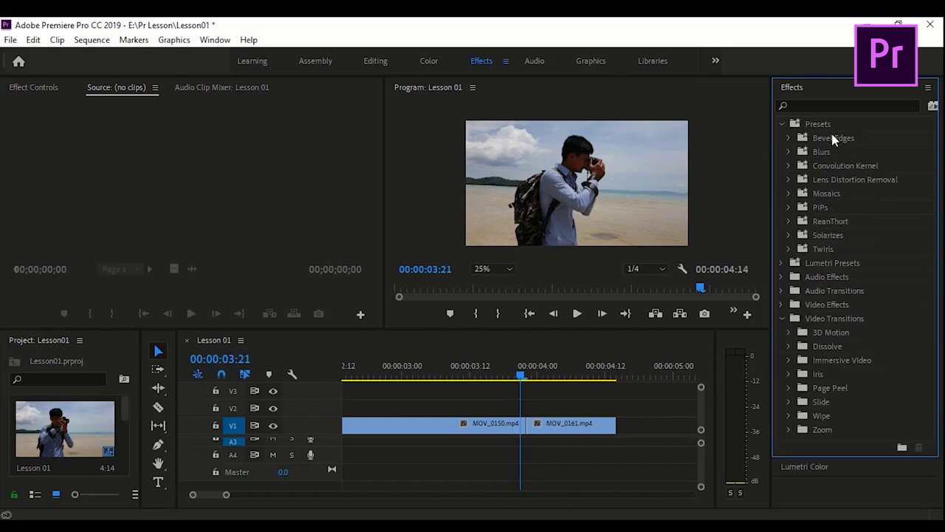
left_click(824, 222)
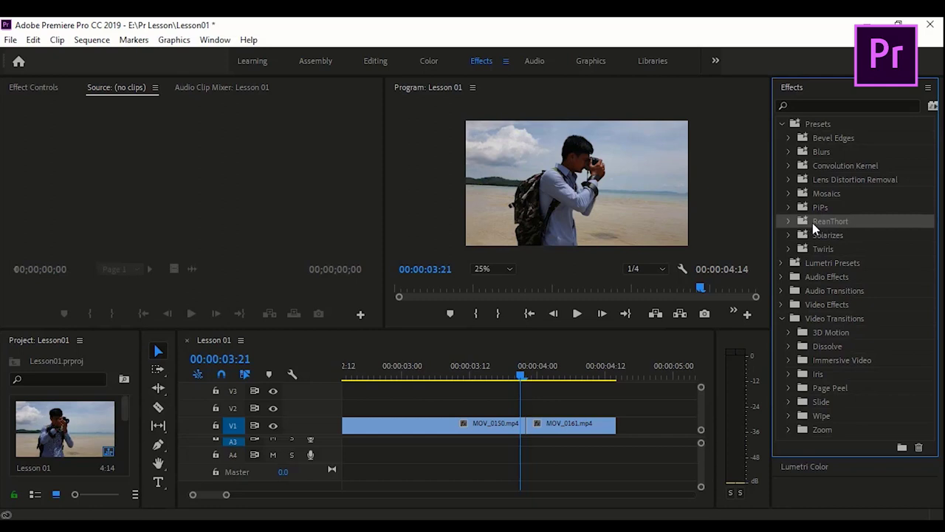
left_click(788, 222)
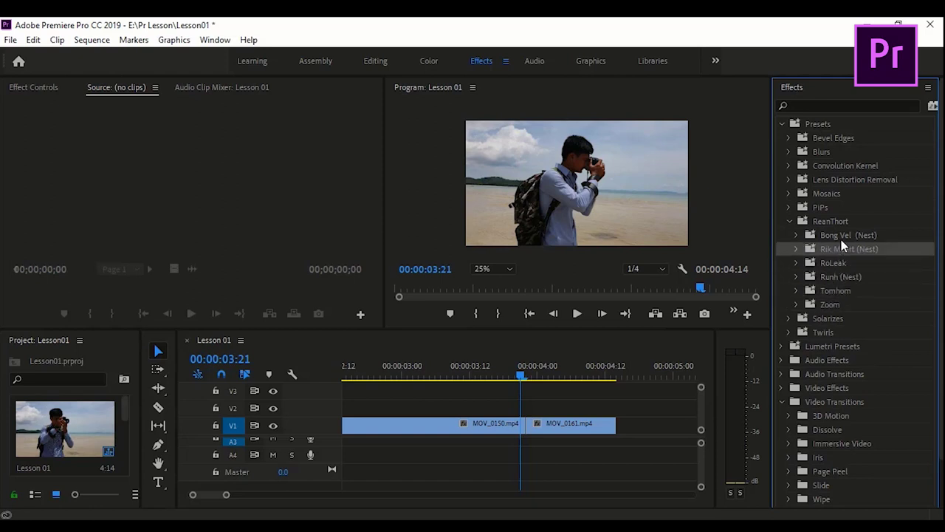
left_click(797, 235)
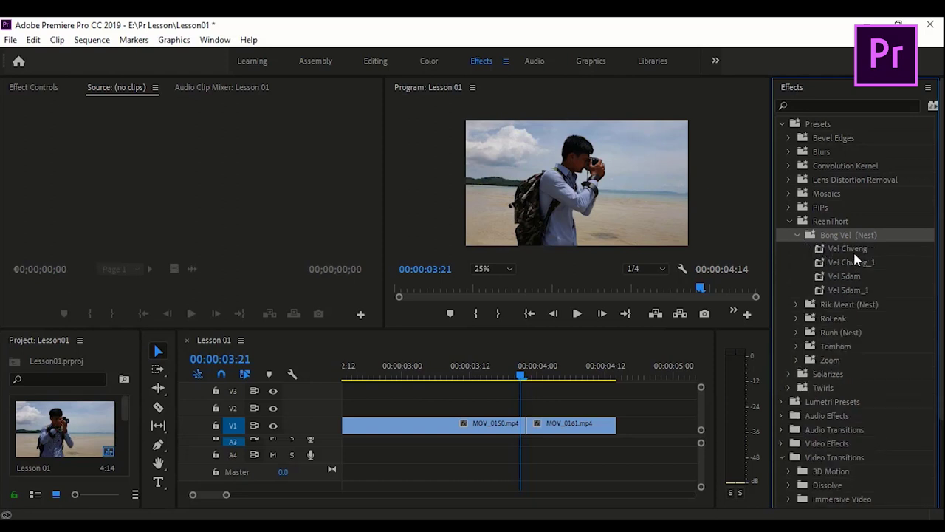
Drag the Vel Chveng preset toward the clip cut and park the playhead at 03:18
left_click_drag(845, 254, 523, 429)
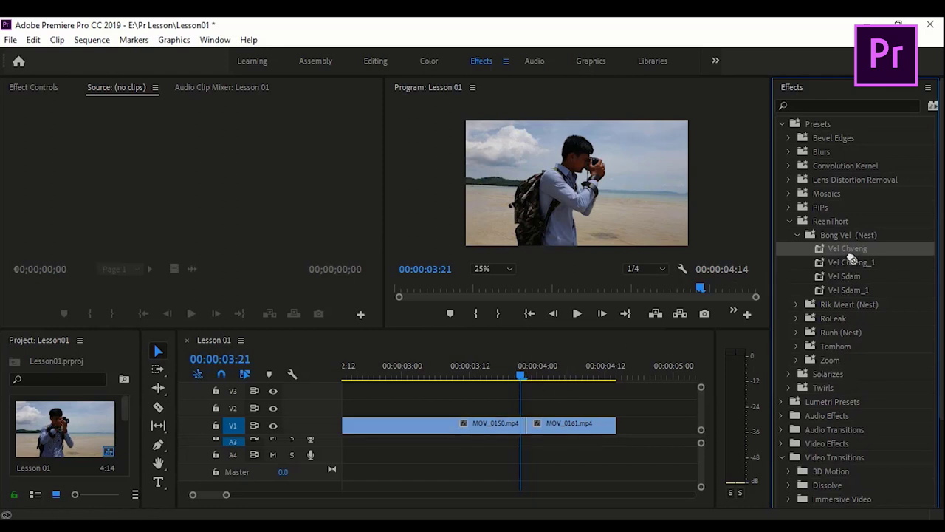
left_click_drag(522, 377, 503, 379)
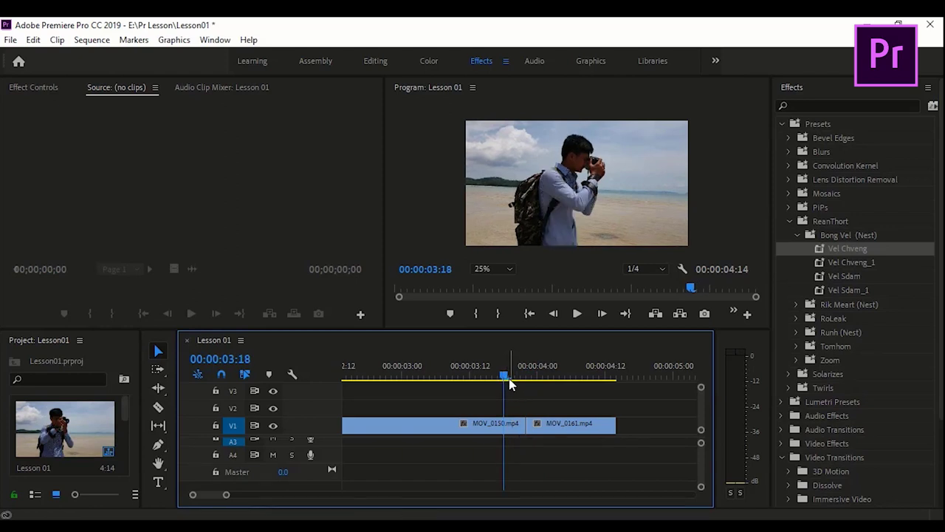
left_click_drag(504, 377, 503, 377)
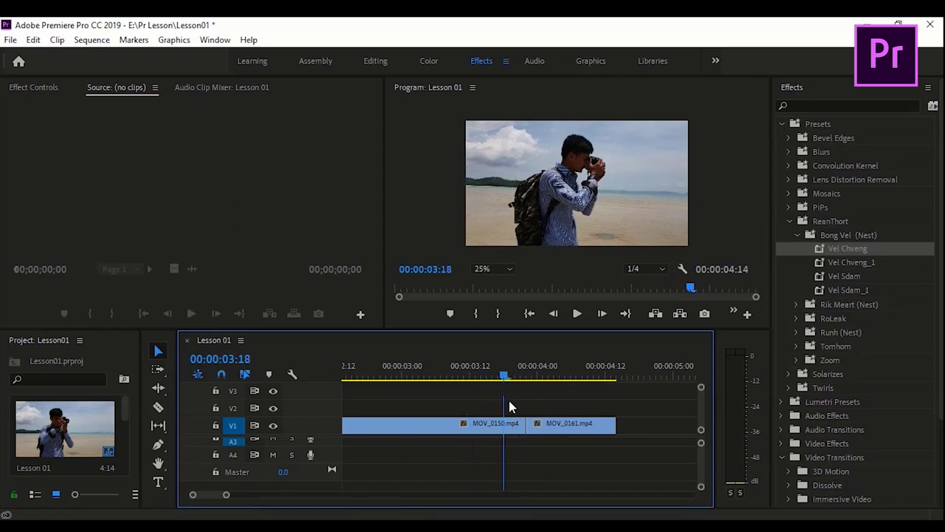
Razor-split MOV_0150 and lift the piece to V2, then undo and restore MOV_0150 whole
left_click(513, 430)
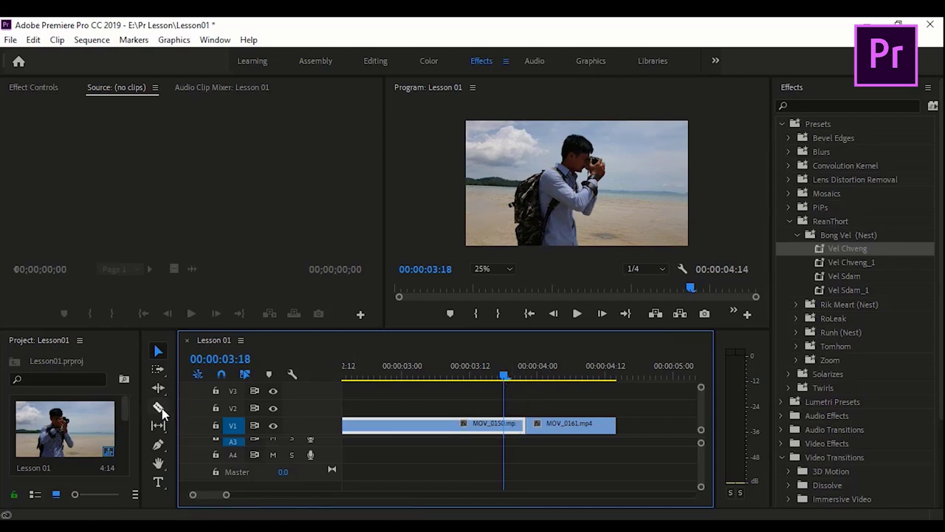
key("c")
left_click(504, 424)
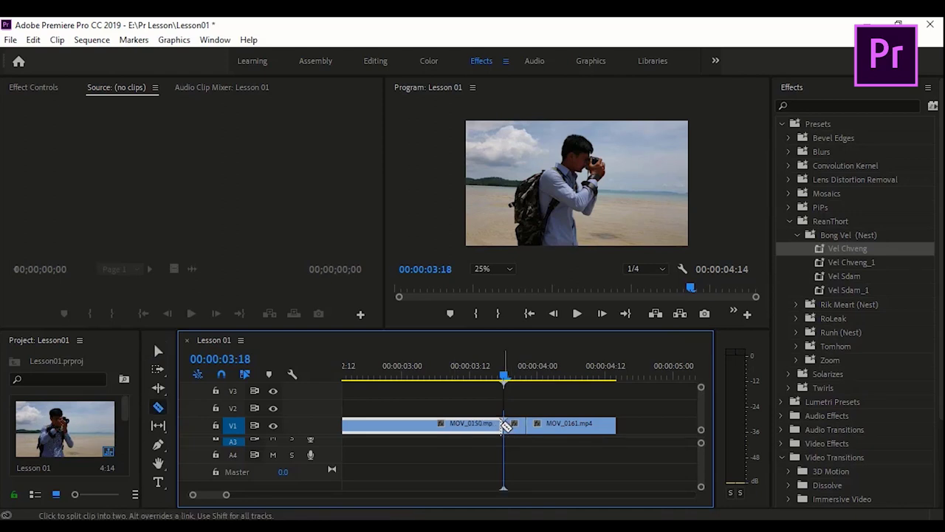
key("v")
mouse_move(517, 423)
left_mouse_down()
mouse_move(517, 391)
mouse_move(528, 408)
left_mouse_up()
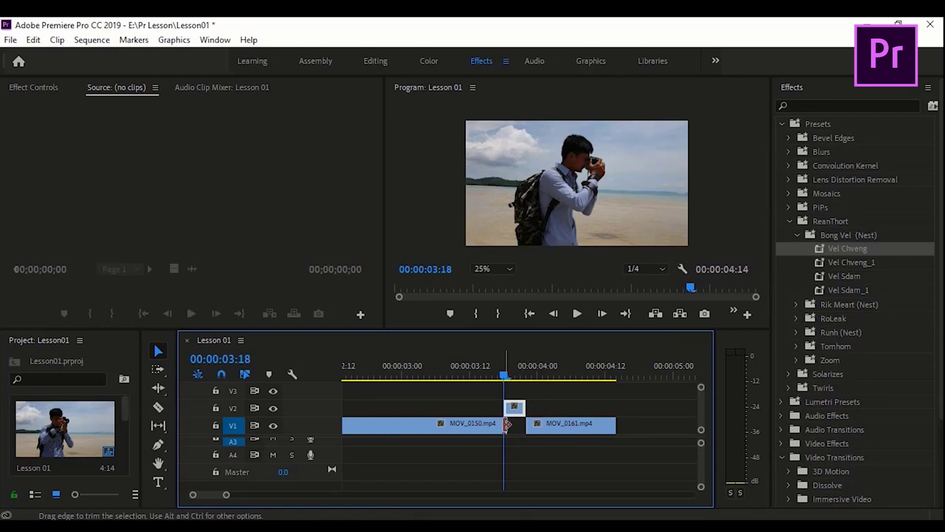
left_click_drag(507, 424, 526, 424)
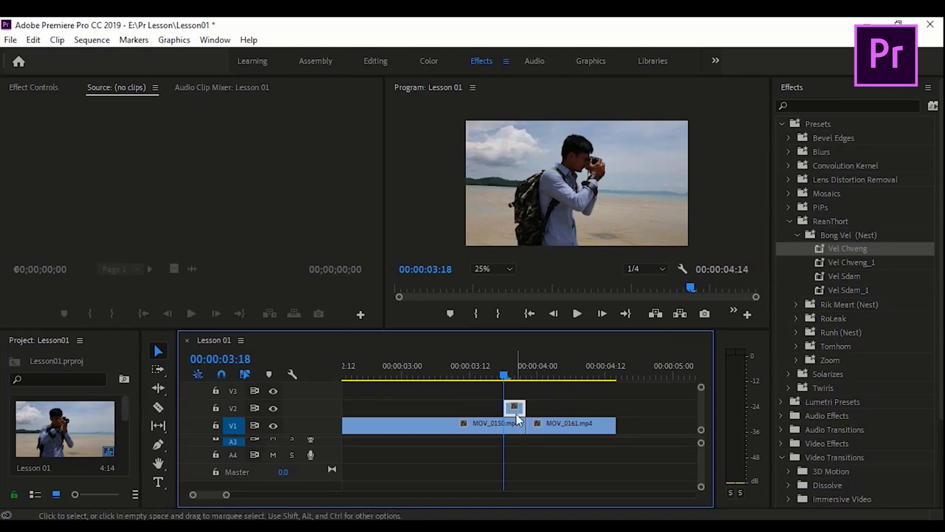
key("ctrl+z")
key("ctrl+z")
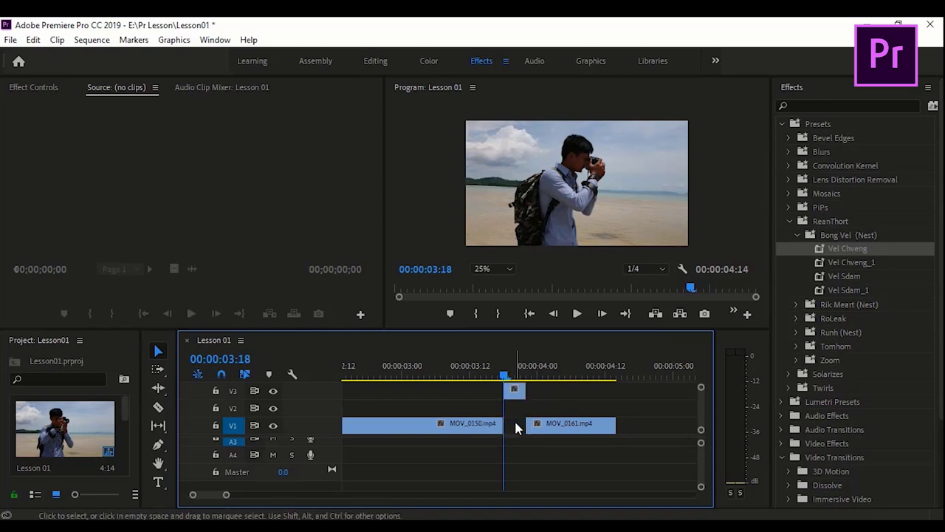
key("ctrl+z")
left_click_drag(504, 426, 523, 425)
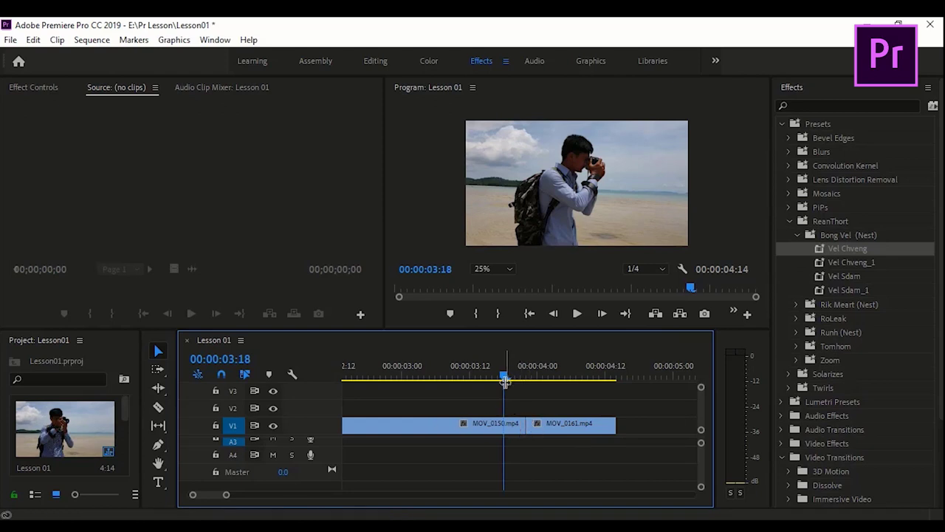
Split MOV_0150 slightly later, move the short piece to V2, and slide MOV_0161 left to close the gap
left_click_drag(505, 378, 511, 380)
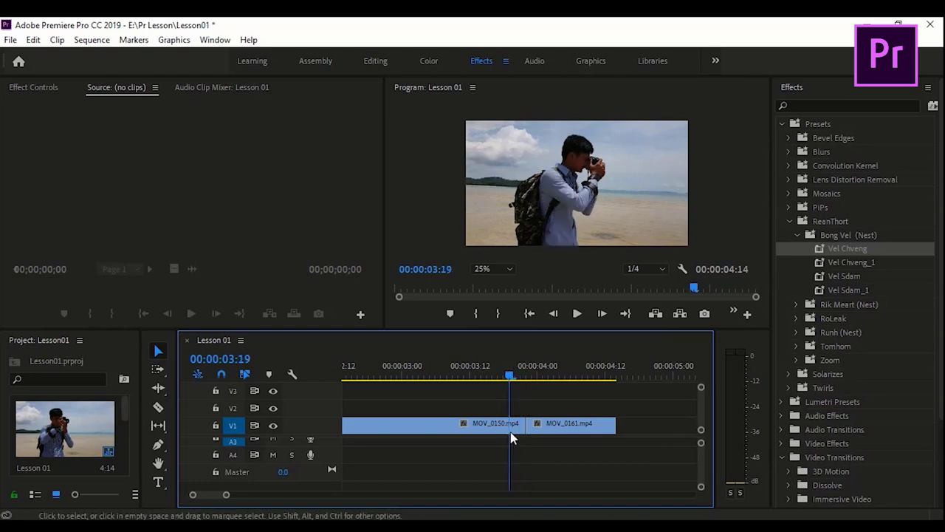
key("c")
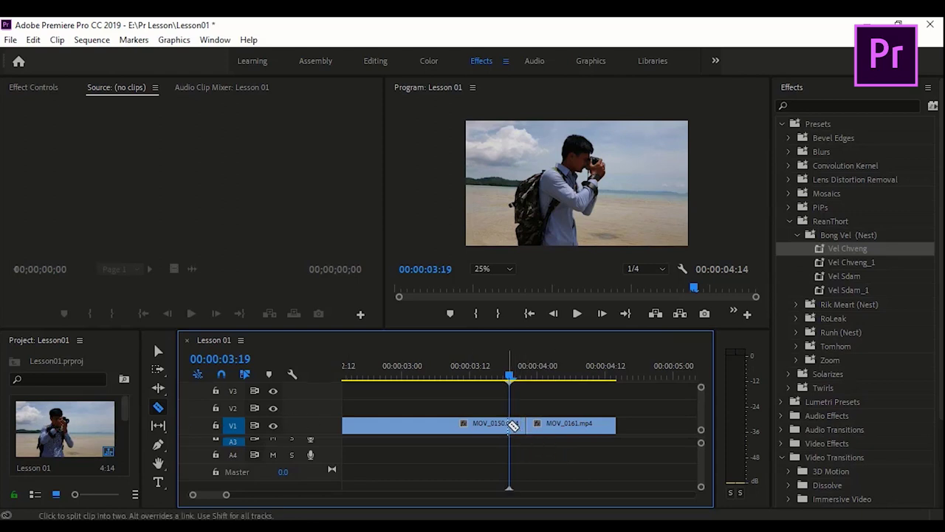
left_click(513, 425)
key("v")
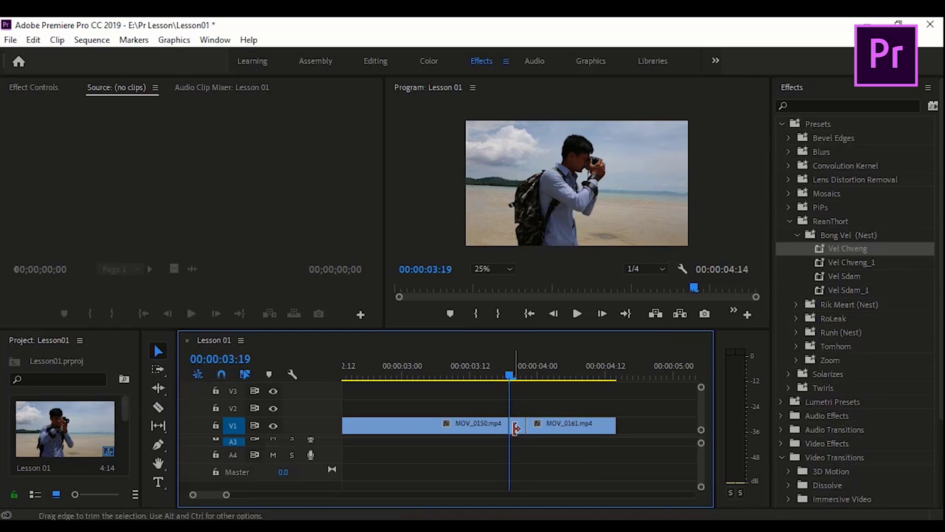
left_click_drag(521, 430, 519, 412)
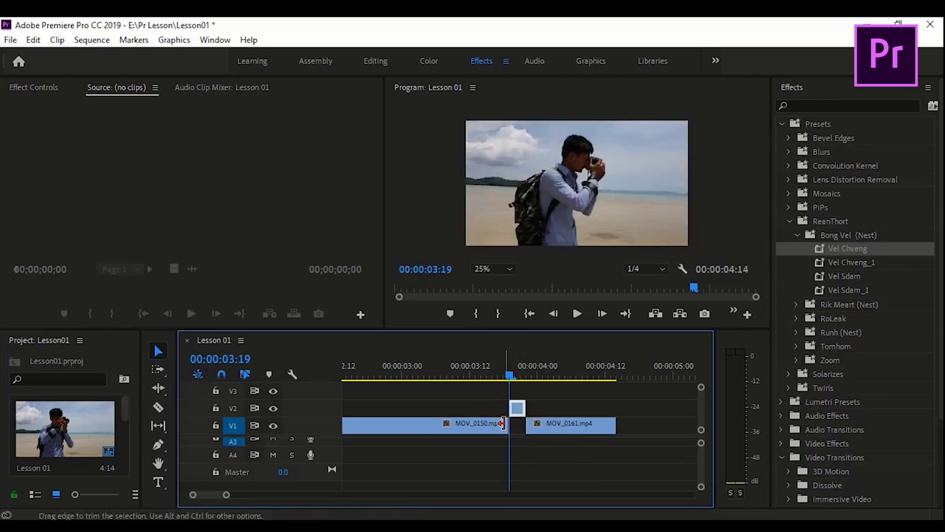
mouse_move(565, 427)
left_mouse_down()
mouse_move(558, 436)
mouse_move(507, 435)
left_mouse_up()
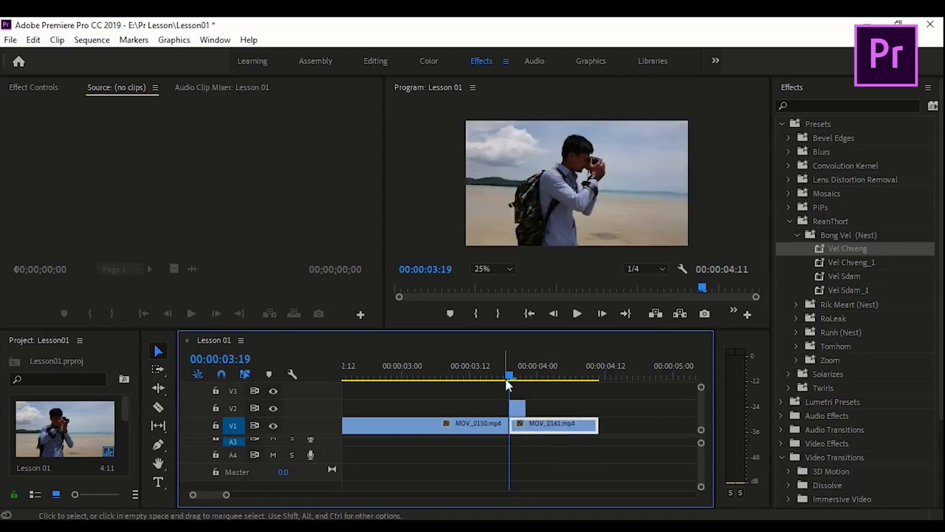
mouse_move(506, 383)
left_mouse_down()
mouse_move(489, 388)
mouse_move(515, 383)
left_mouse_up()
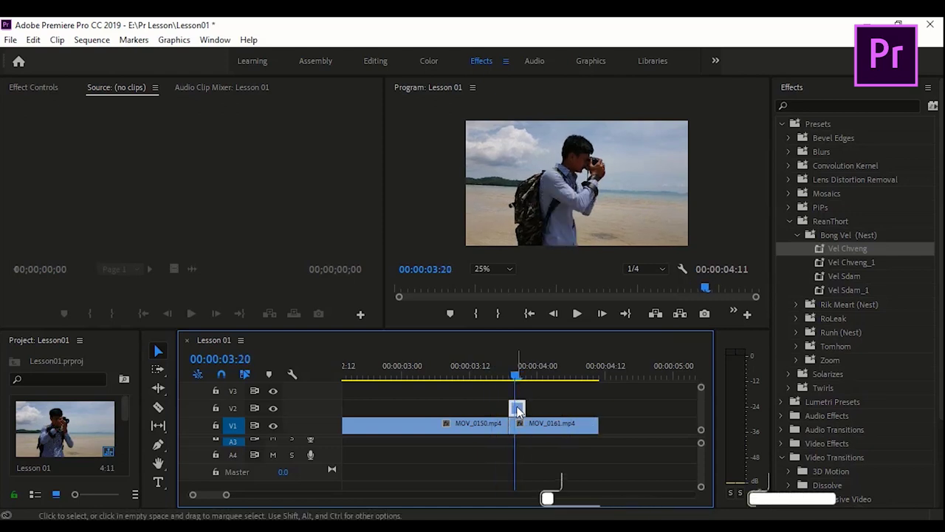
left_click(850, 248)
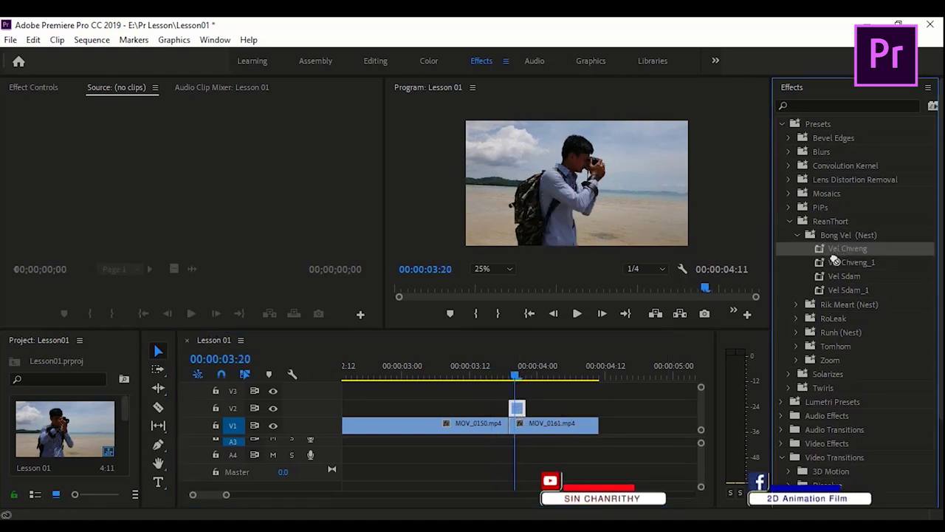
Apply Vel Chveng, then the Chveng preset from Runh (Nest), to the short V2 clip
mouse_move(827, 272)
left_mouse_down()
mouse_move(522, 395)
mouse_move(518, 405)
mouse_move(556, 378)
mouse_move(526, 378)
left_mouse_up()
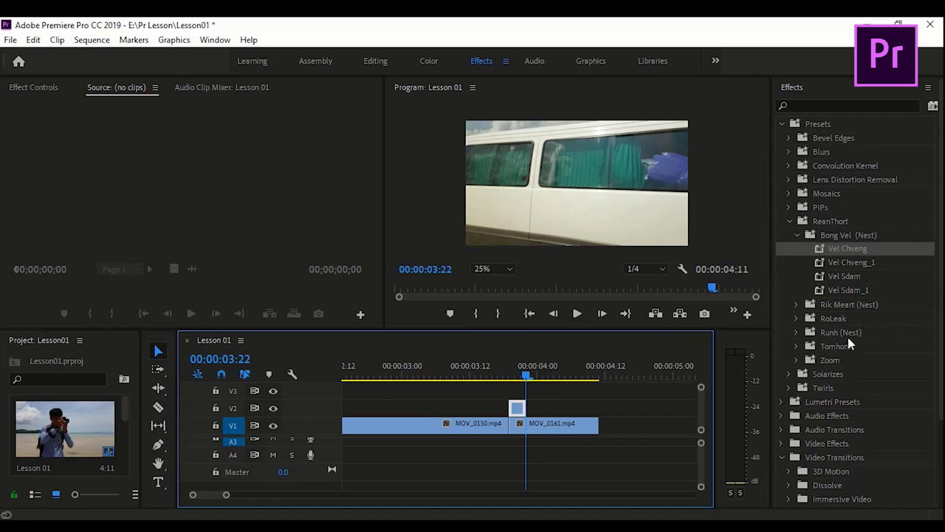
left_click(798, 333)
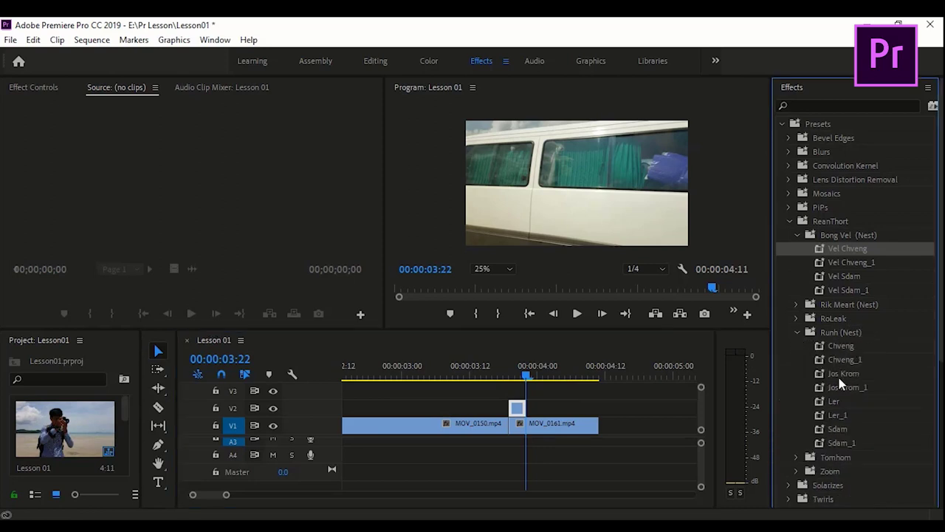
left_click(840, 352)
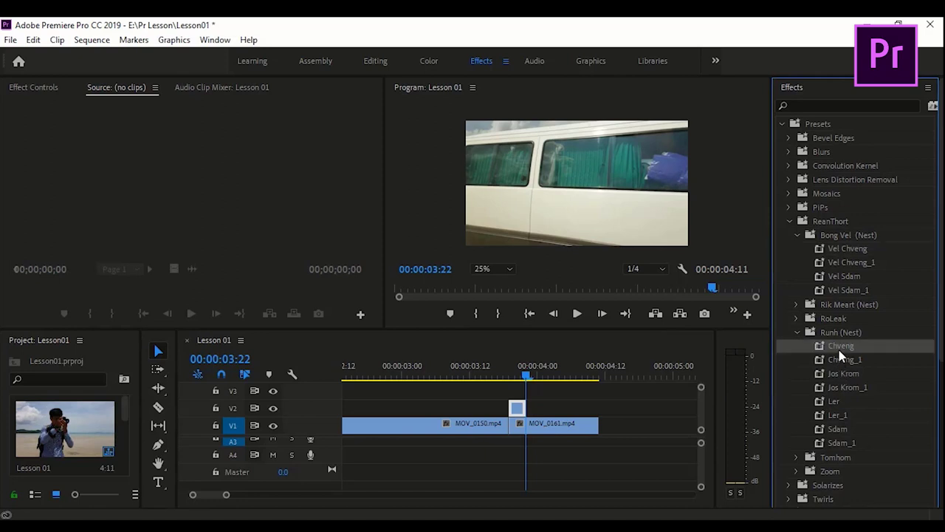
mouse_move(765, 367)
left_mouse_down()
mouse_move(525, 382)
mouse_move(517, 408)
left_mouse_up()
mouse_move(527, 378)
left_mouse_down()
mouse_move(537, 380)
mouse_move(515, 380)
left_mouse_up()
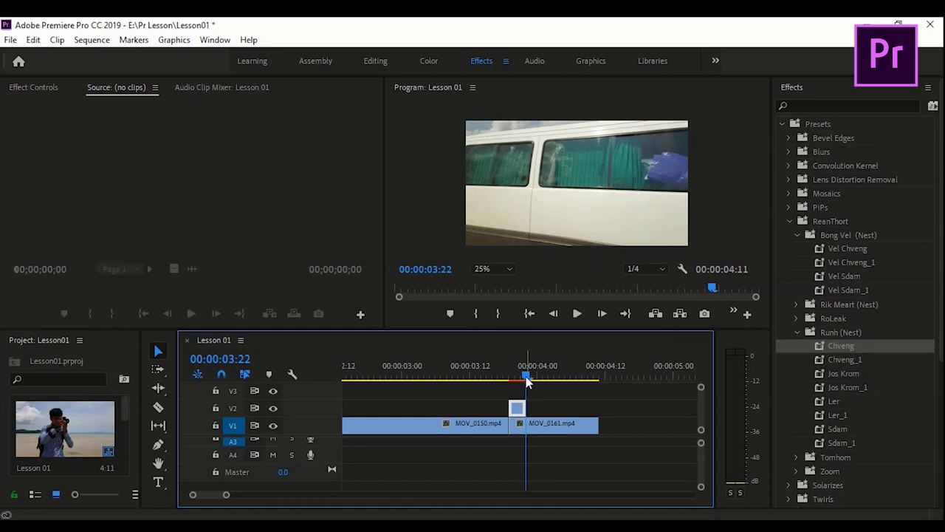
Trim the V2 clip by one frame and replay from 03:18 to check the blur transition
mouse_move(526, 377)
left_mouse_down()
mouse_move(552, 380)
mouse_move(514, 383)
left_mouse_up()
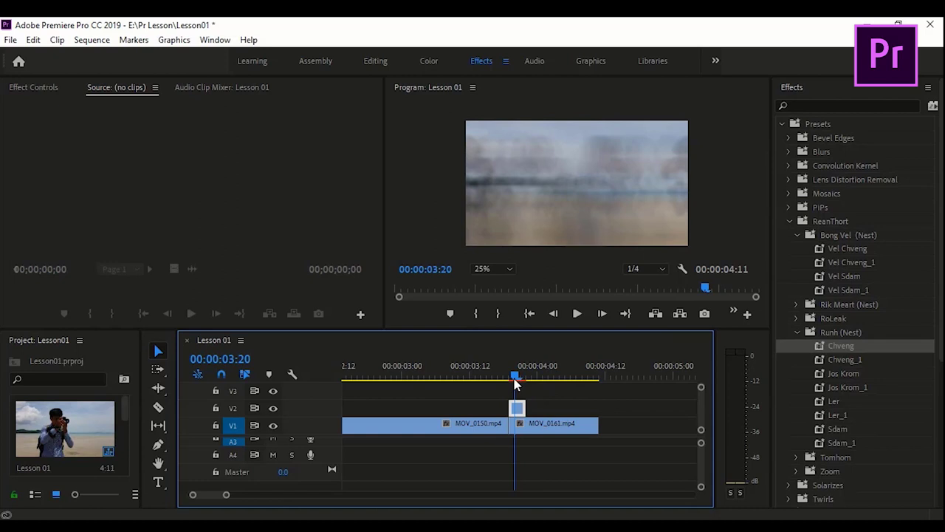
left_click_drag(522, 408, 515, 412)
mouse_move(515, 377)
left_mouse_down()
mouse_move(528, 387)
mouse_move(505, 382)
left_mouse_up()
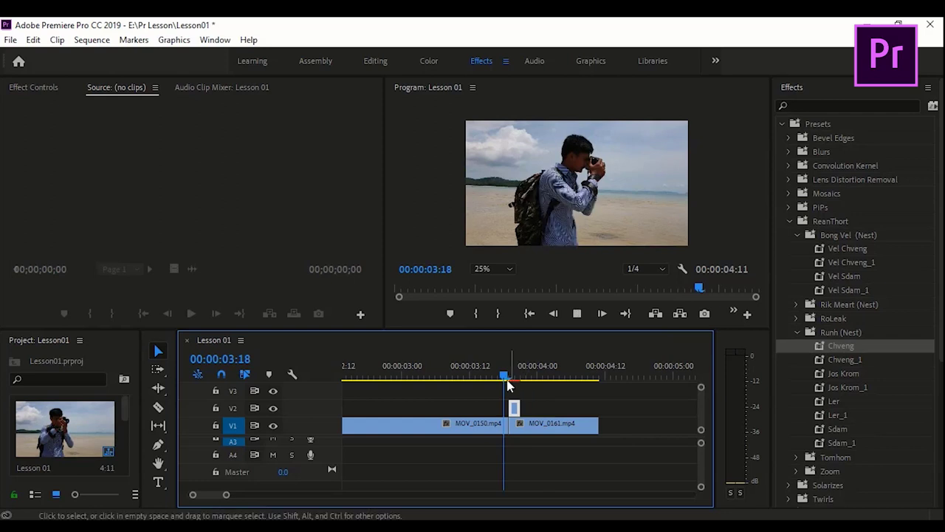
key("space")
left_click(507, 381)
key("space")
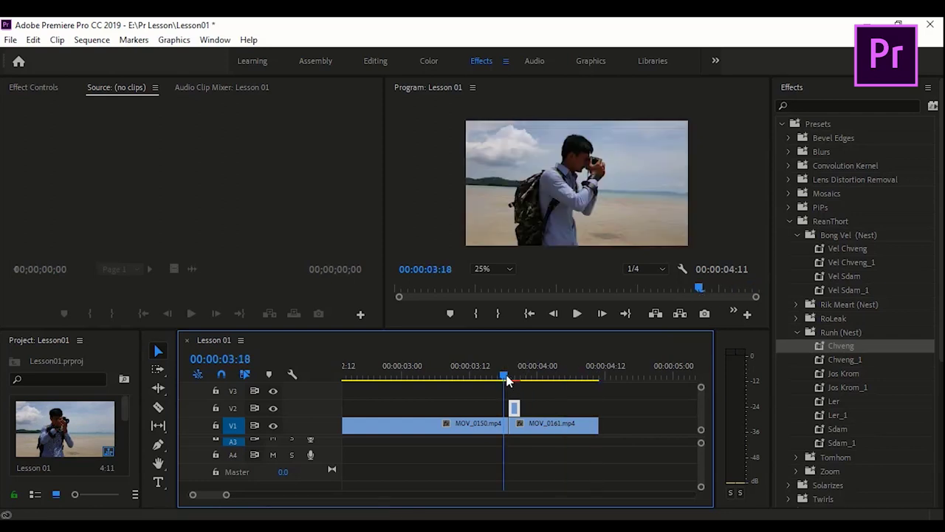
left_click(506, 378)
mouse_move(507, 378)
left_mouse_down()
mouse_move(501, 391)
mouse_move(515, 384)
left_mouse_up()
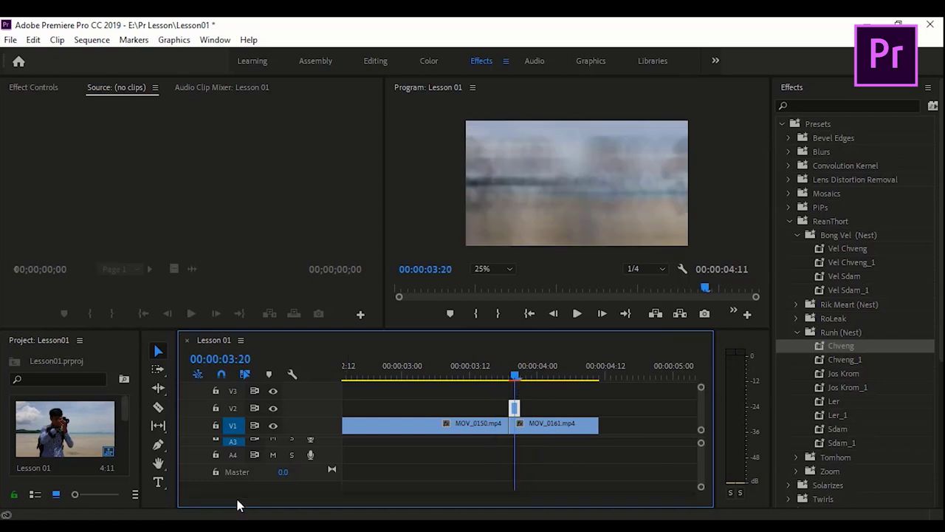
left_click_drag(231, 502, 210, 495)
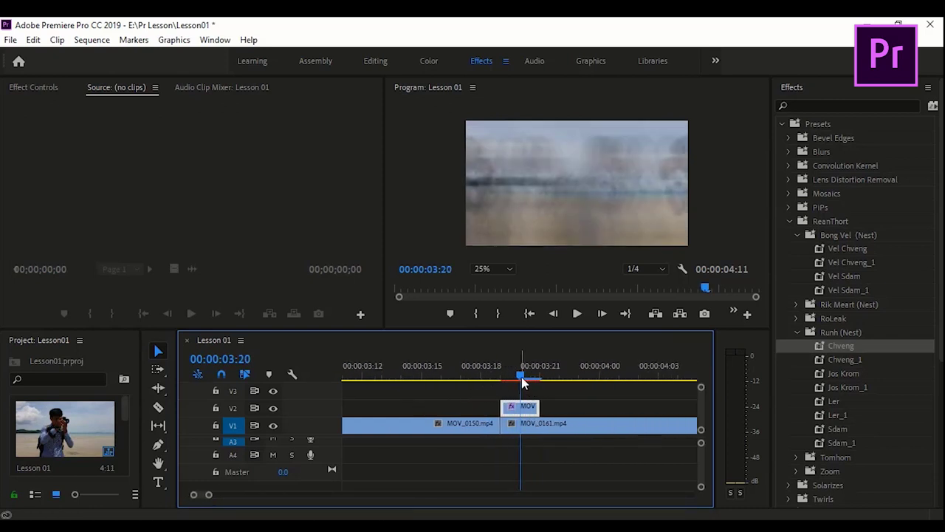
left_click_drag(522, 379, 528, 383)
key("c")
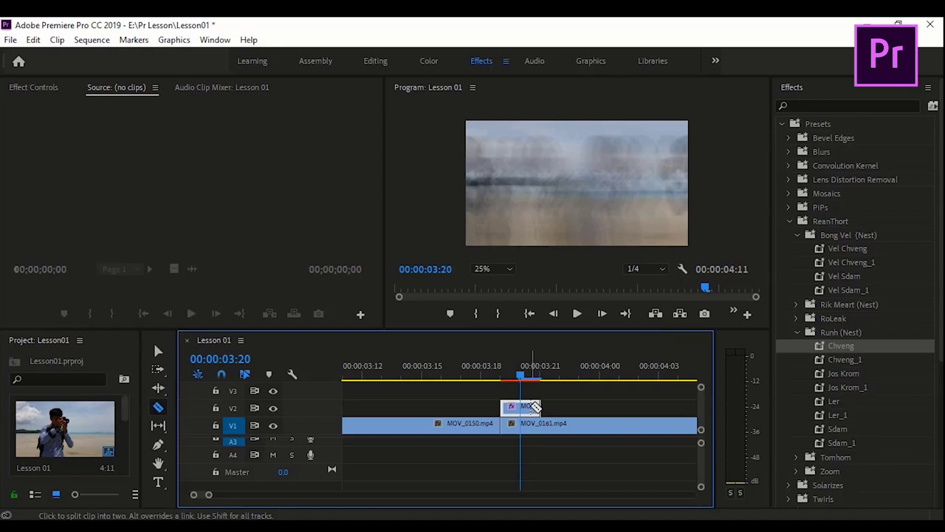
key("v")
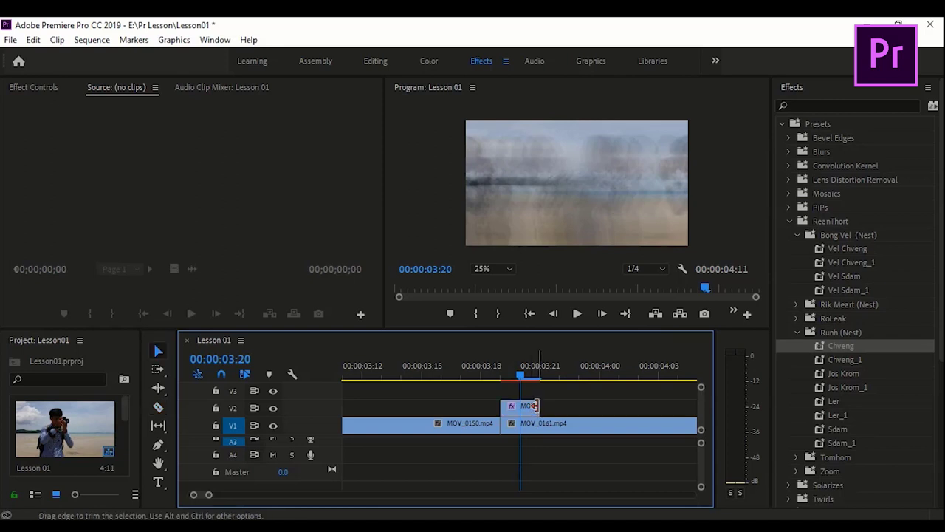
key("c")
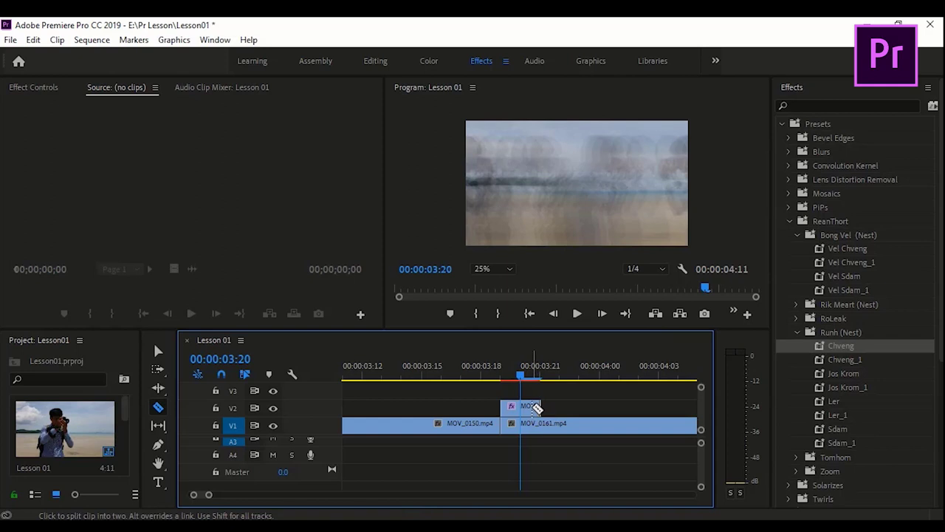
key("v")
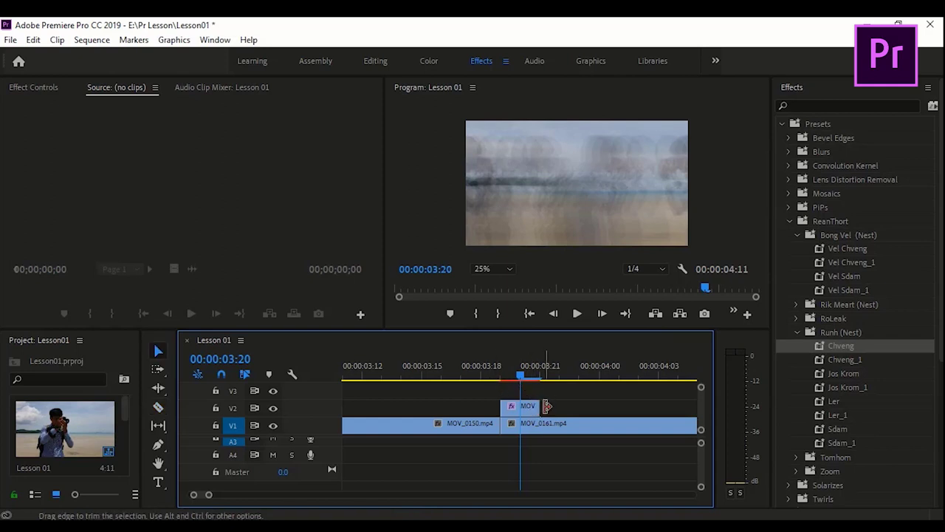
left_click_drag(523, 375, 484, 380)
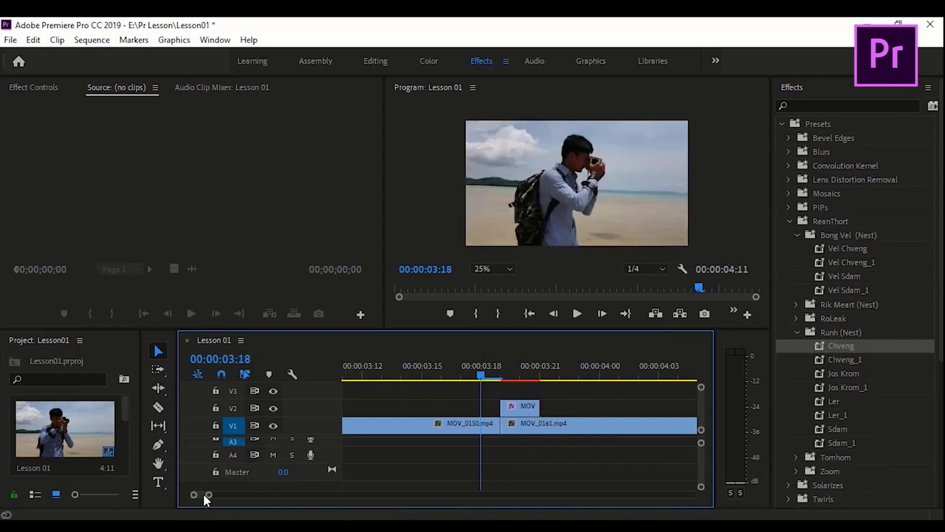
left_click_drag(209, 496, 268, 494)
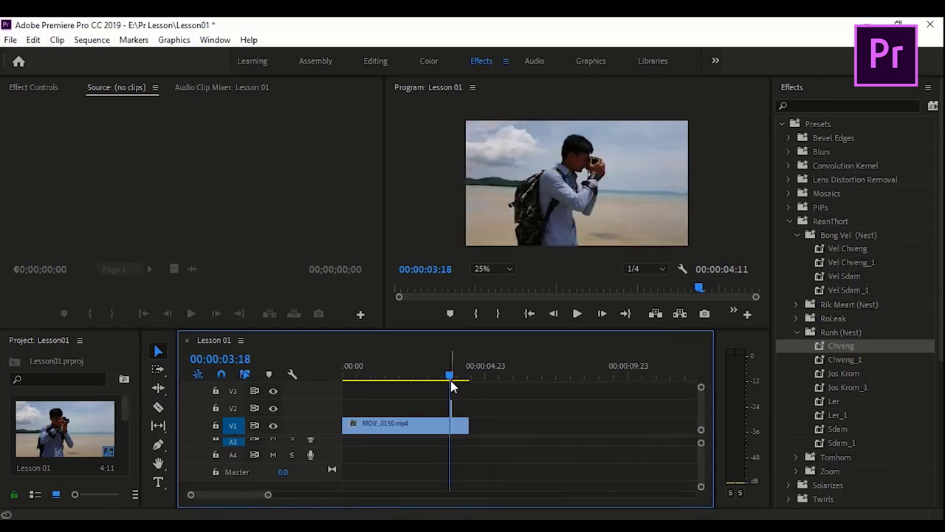
left_click_drag(451, 381, 312, 388)
key("space")
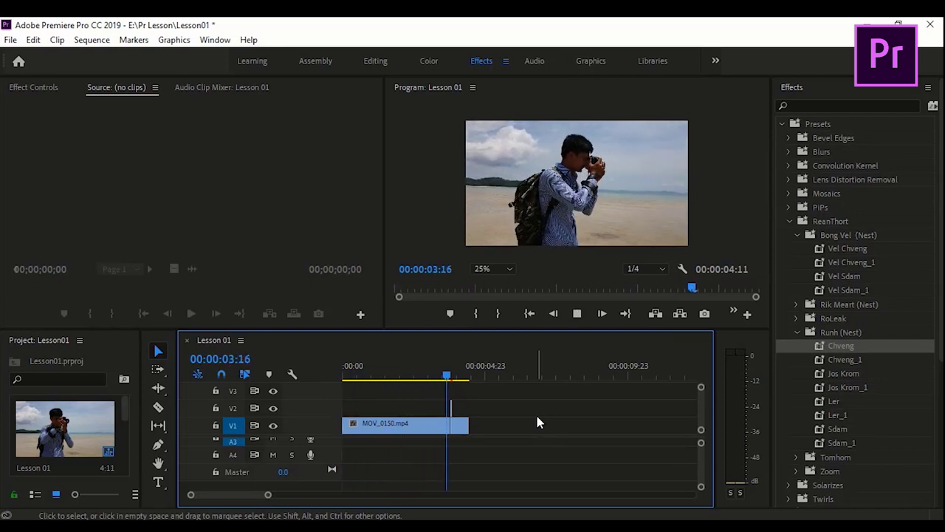
left_click(473, 378)
Drag MOV_0162 from the Pr Lesson folder into the Project panel
mouse_move(473, 380)
left_mouse_down()
mouse_move(415, 387)
mouse_move(453, 391)
mouse_move(466, 401)
mouse_move(454, 401)
mouse_move(470, 404)
left_mouse_up()
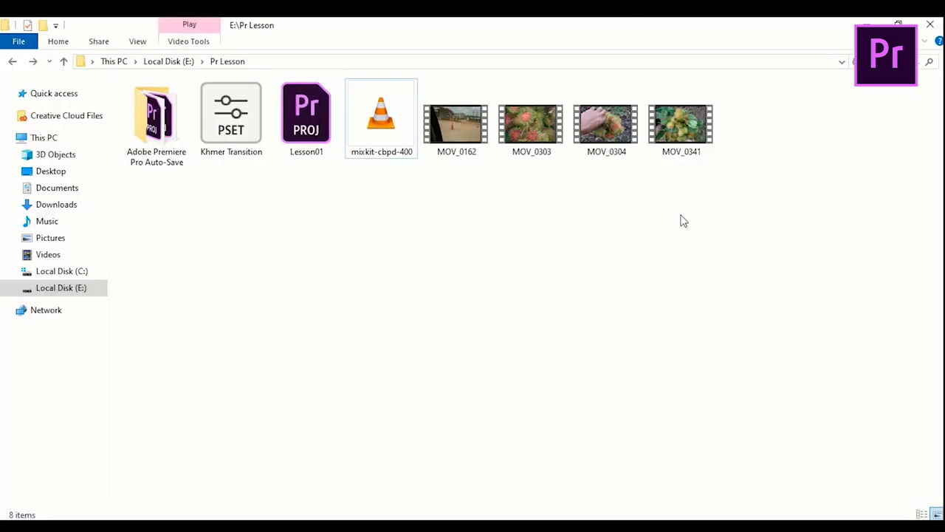
mouse_move(456, 134)
left_mouse_down()
mouse_move(530, 513)
mouse_move(91, 431)
left_mouse_up()
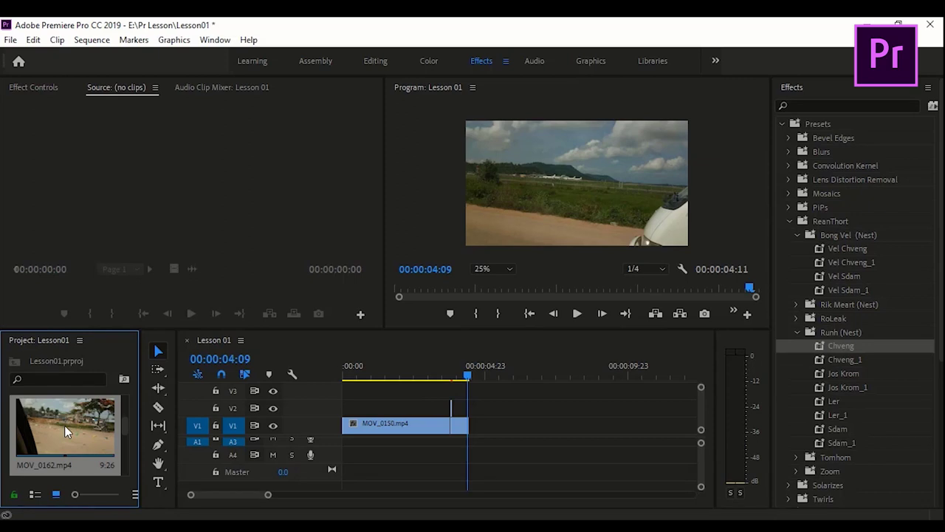
Set an Out point at 00:00:04:26 on MOV_0162 and place it after MOV_0150 on V1
double_click(64, 426)
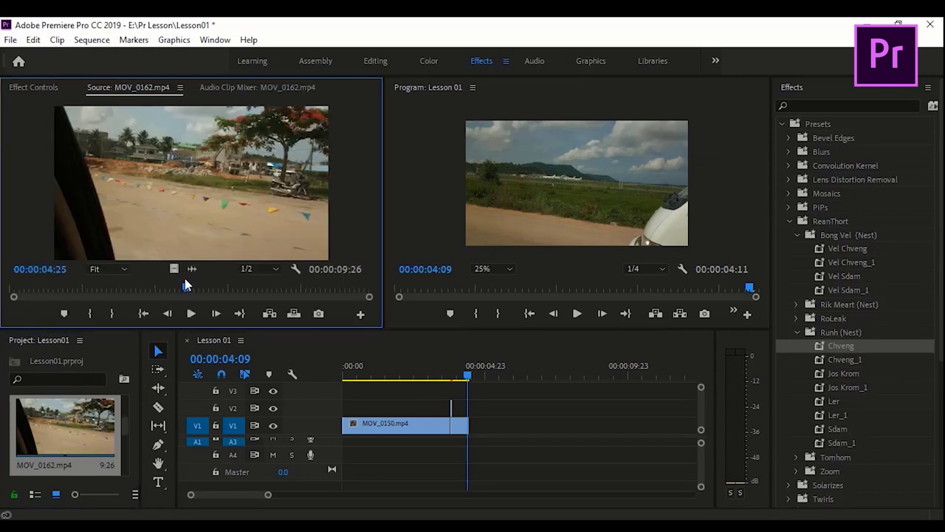
left_click_drag(185, 289, 6, 286)
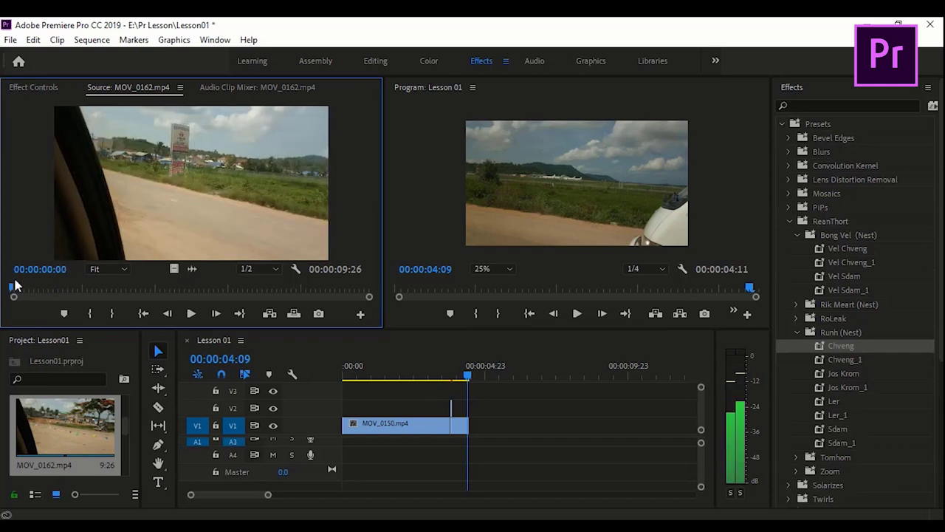
left_click(16, 288)
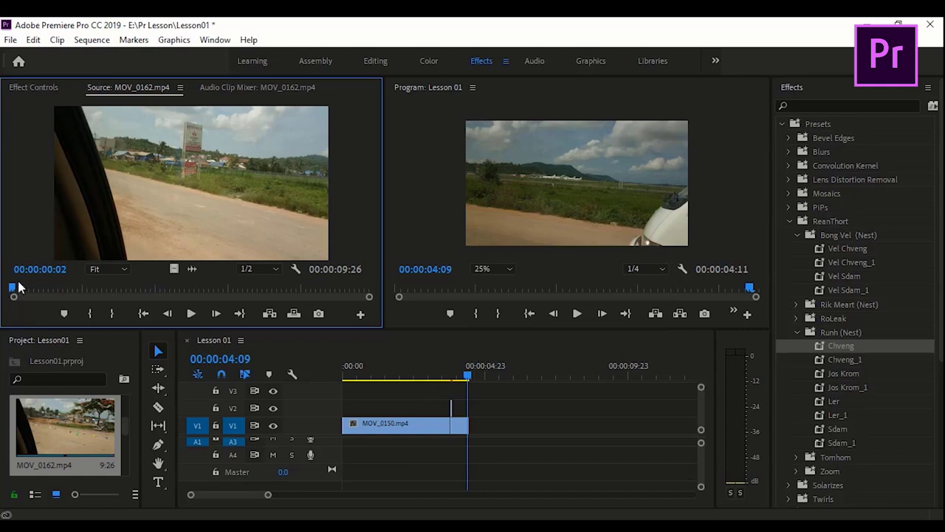
mouse_move(15, 290)
left_mouse_down()
mouse_move(262, 281)
mouse_move(193, 273)
mouse_move(187, 289)
left_mouse_up()
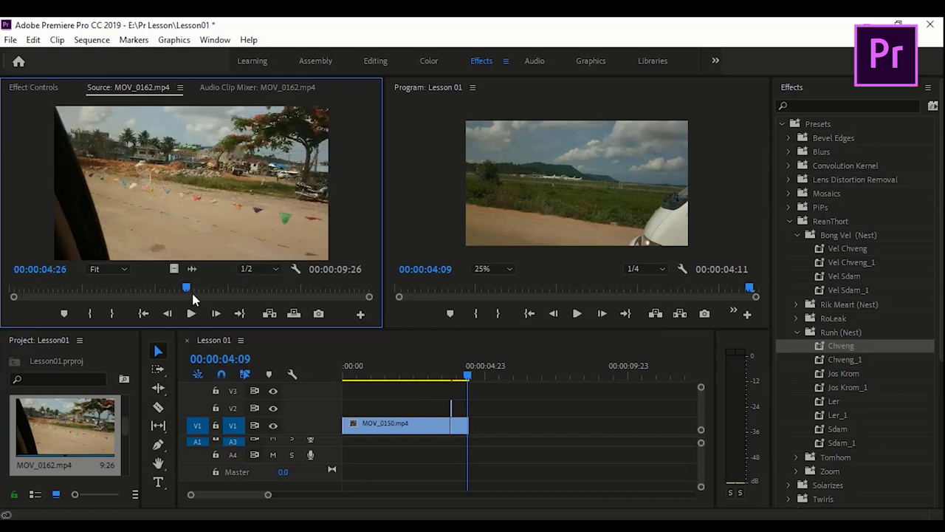
left_click(111, 314)
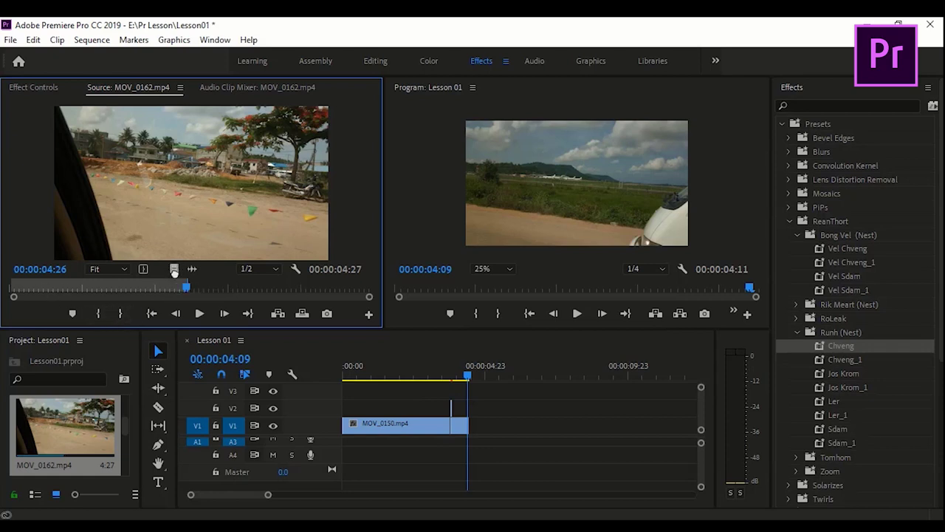
left_click_drag(415, 393, 477, 426)
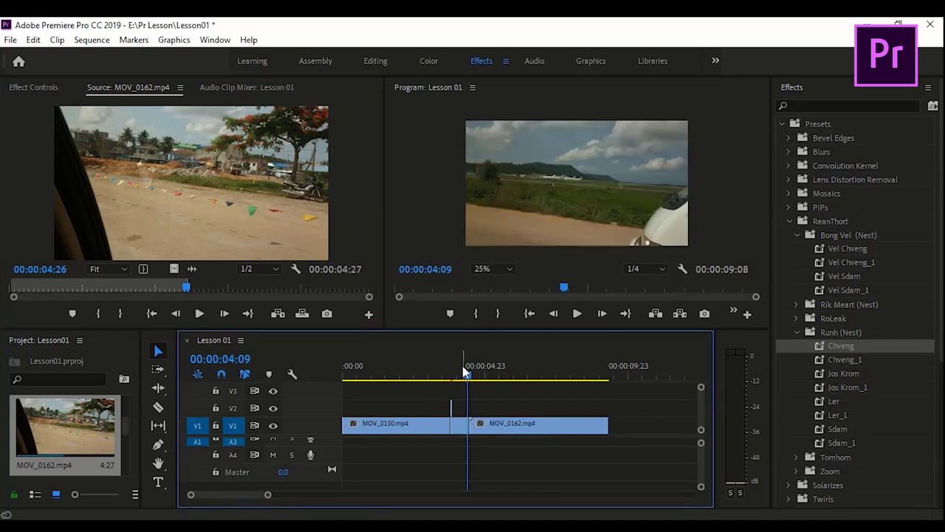
Split MOV_0161 at the playhead and delete the short leftover tail piece
mouse_move(471, 378)
left_mouse_down()
mouse_move(589, 393)
mouse_move(439, 399)
mouse_move(470, 398)
left_mouse_up()
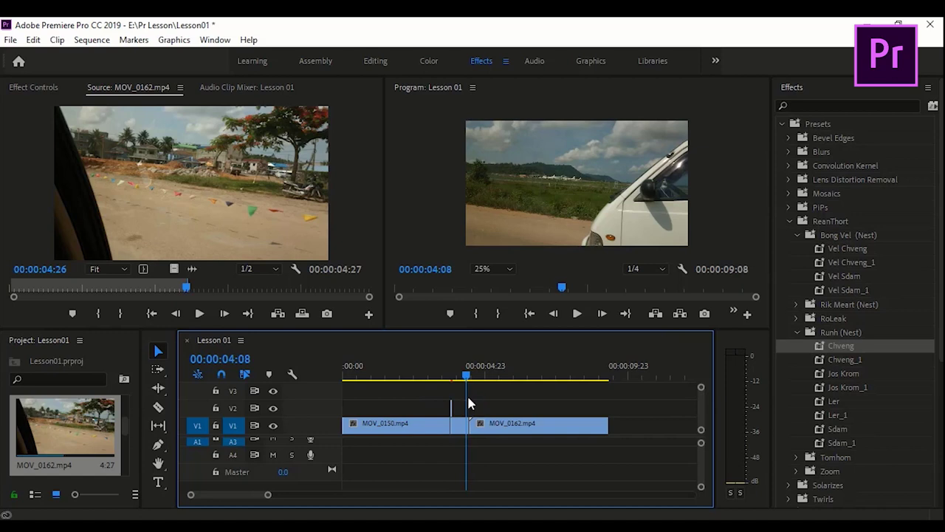
left_click_drag(468, 403, 471, 404)
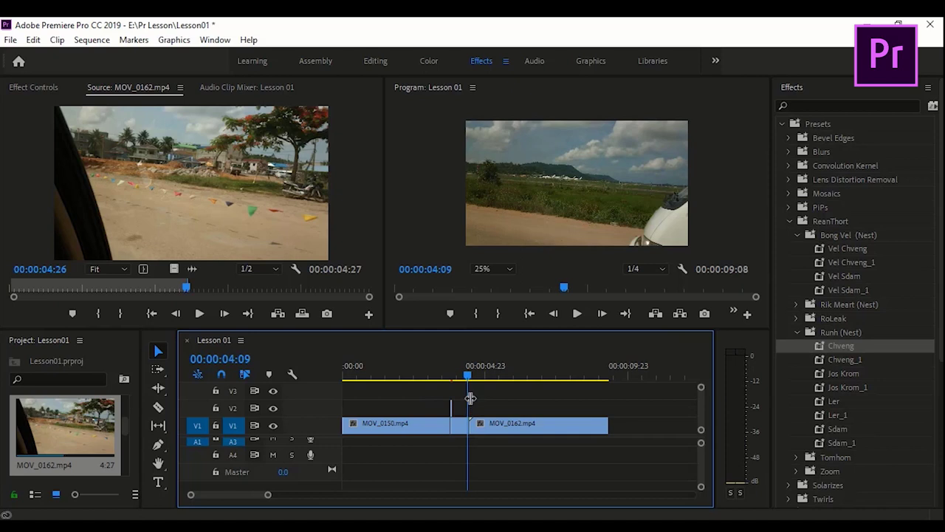
left_click_drag(267, 494, 213, 494)
key("c")
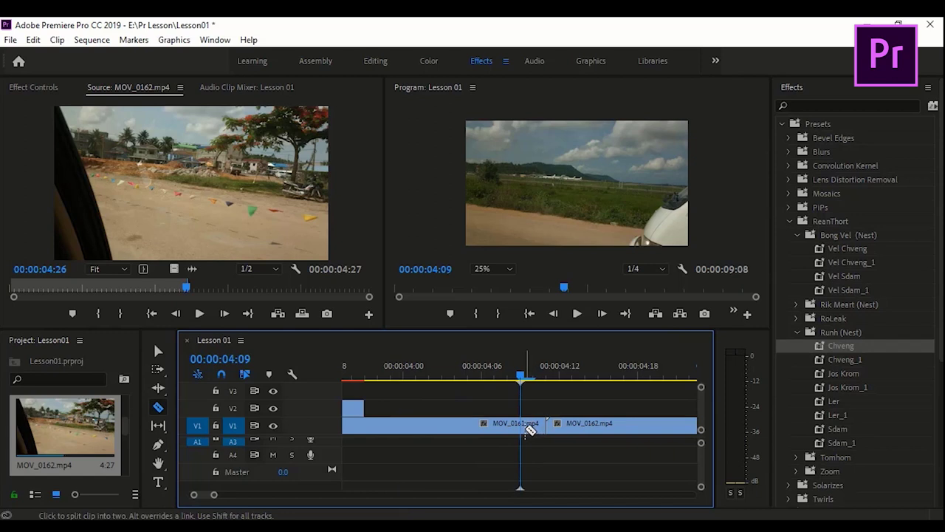
left_click(520, 422)
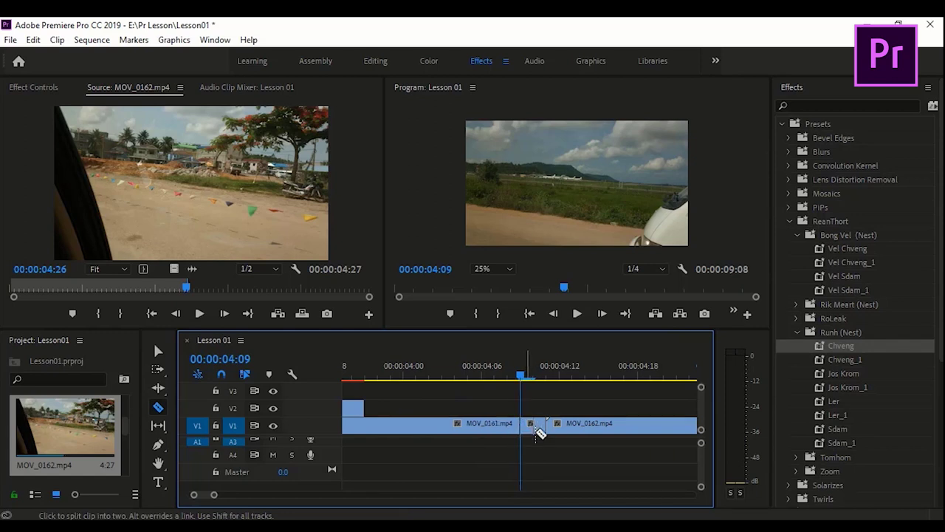
key("v")
key("Delete")
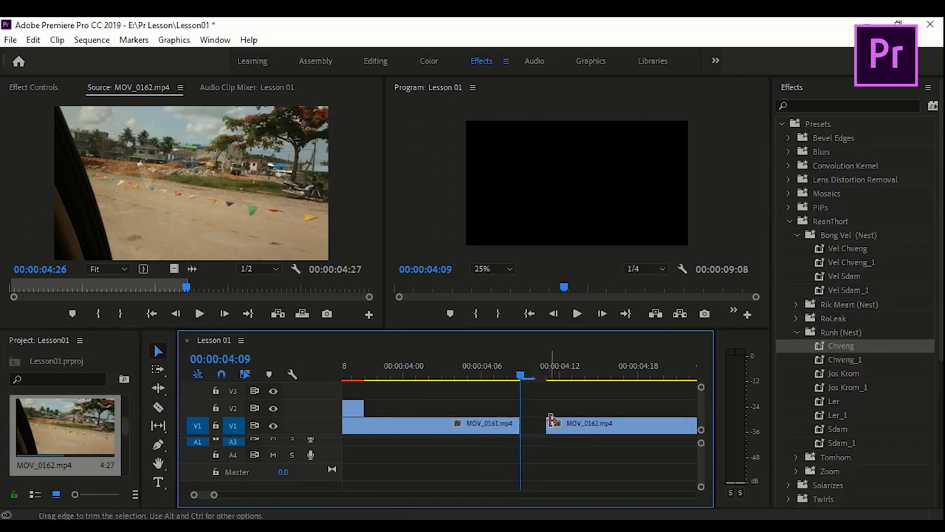
Slide MOV_0162 left until it meets MOV_0161, then play back across the new join
left_click_drag(595, 426, 576, 435)
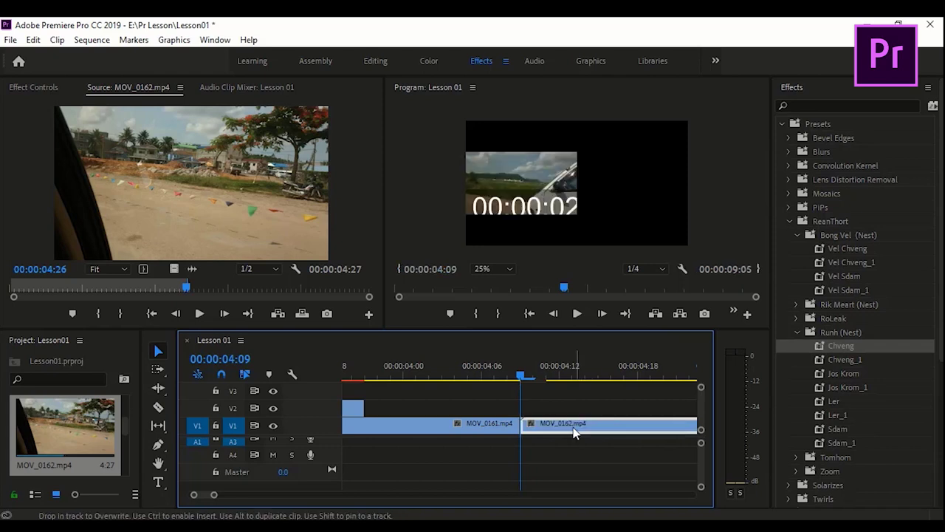
mouse_move(522, 374)
left_mouse_down()
mouse_move(477, 376)
mouse_move(534, 378)
mouse_move(448, 379)
mouse_move(535, 382)
mouse_move(465, 382)
left_mouse_up()
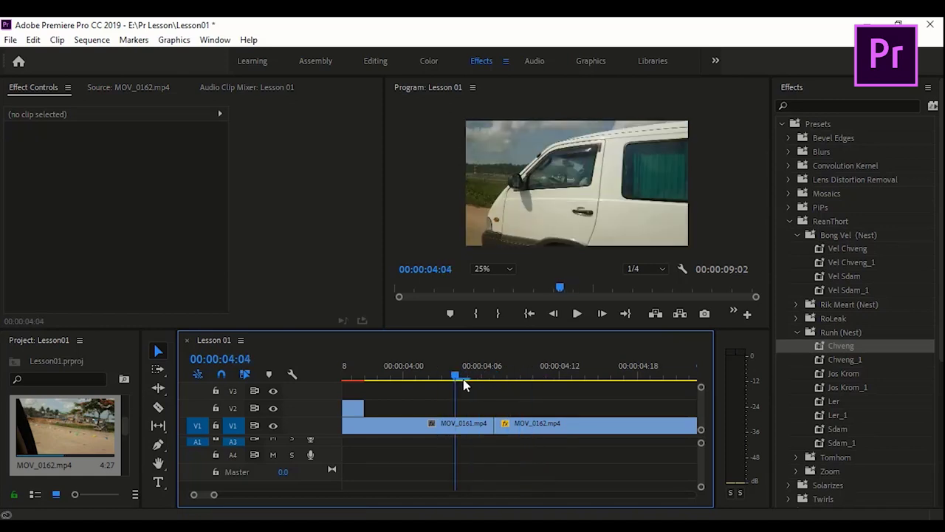
key("space")
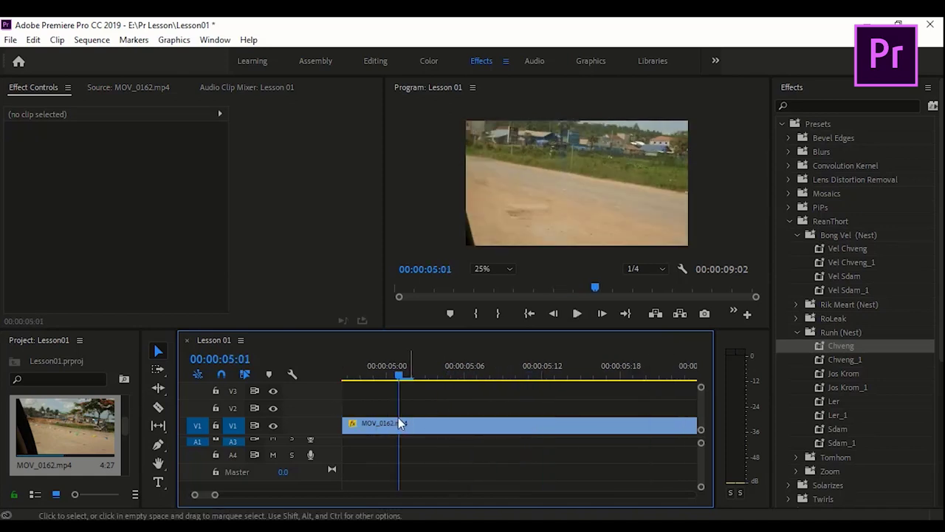
key("Right")
key("Right")
key("Right")
Trim MOV_0162's out edge back to 00:00:07:07, leaving it 3 seconds long, then select MOV_0161
left_click_drag(214, 497, 295, 495)
left_click_drag(411, 381, 409, 381)
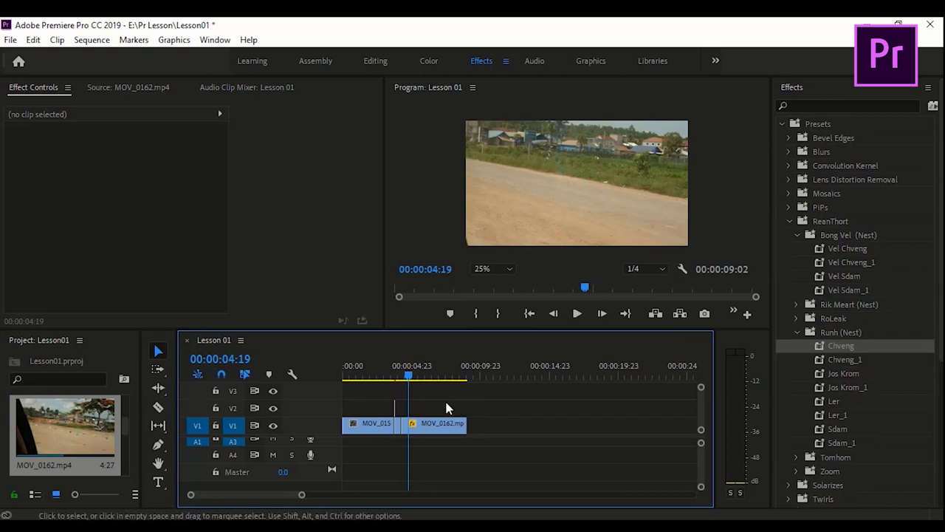
left_click_drag(410, 378, 443, 378)
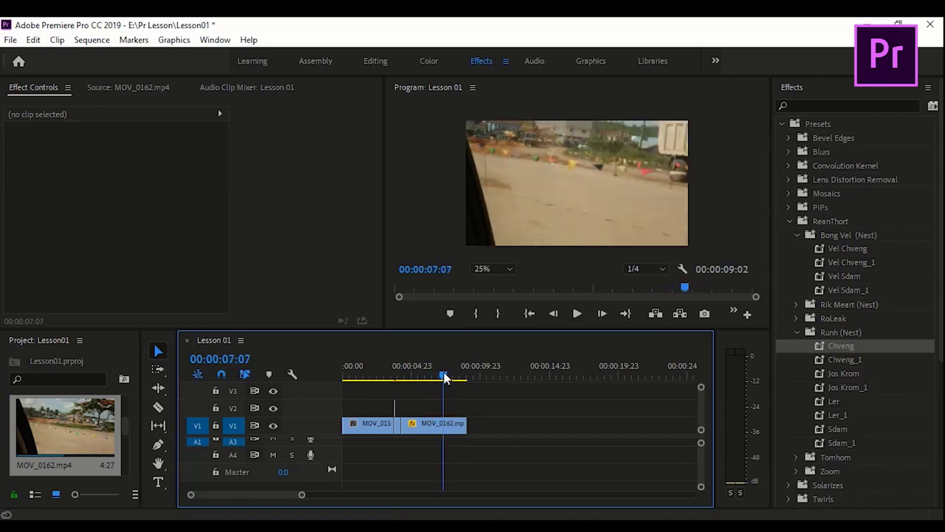
left_click_drag(462, 427, 444, 427)
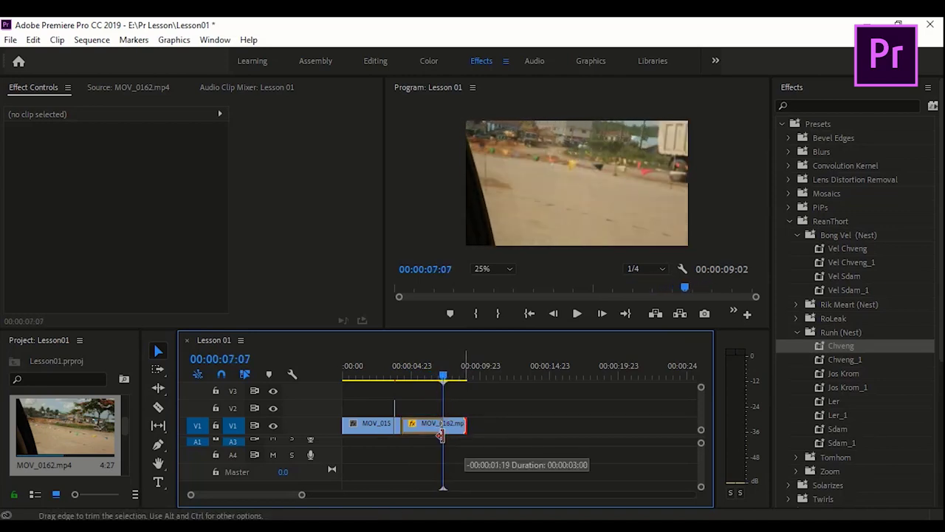
mouse_move(446, 381)
left_mouse_down()
mouse_move(389, 380)
mouse_move(399, 381)
left_mouse_up()
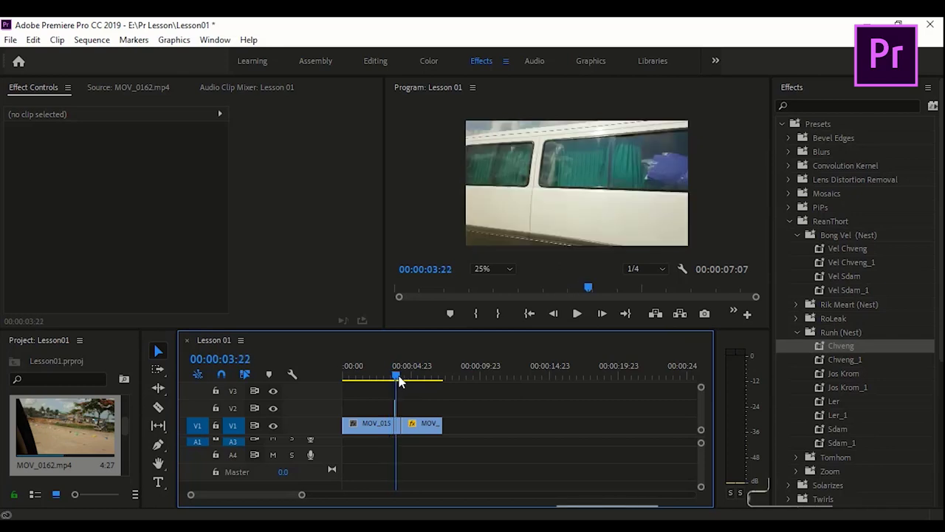
left_click(395, 423)
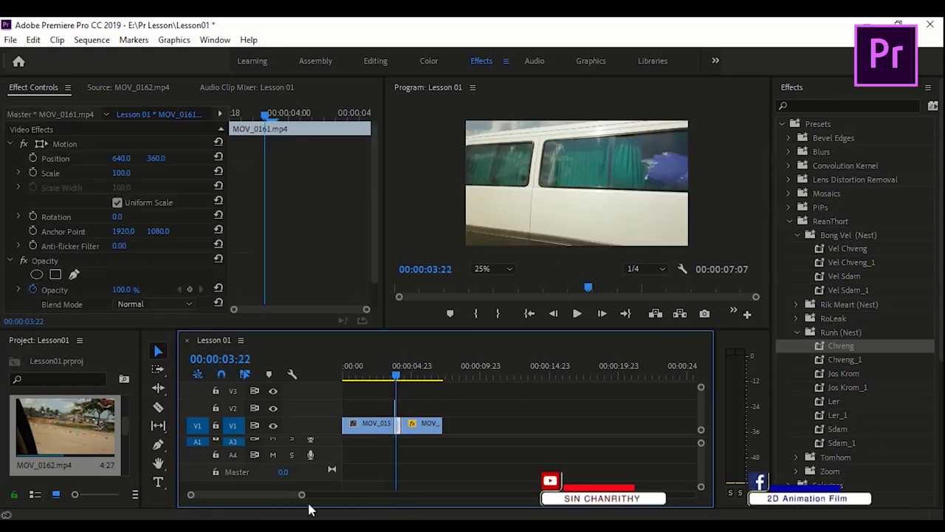
left_click_drag(301, 494, 218, 494)
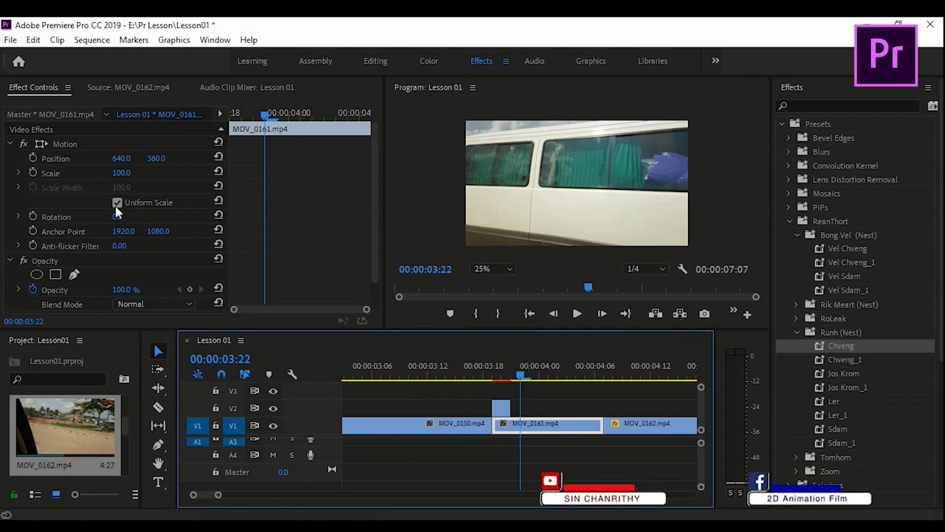
Set a starting Scale keyframe of 140 on MOV_0161 at 00:00:03:19
left_click_drag(522, 376, 497, 382)
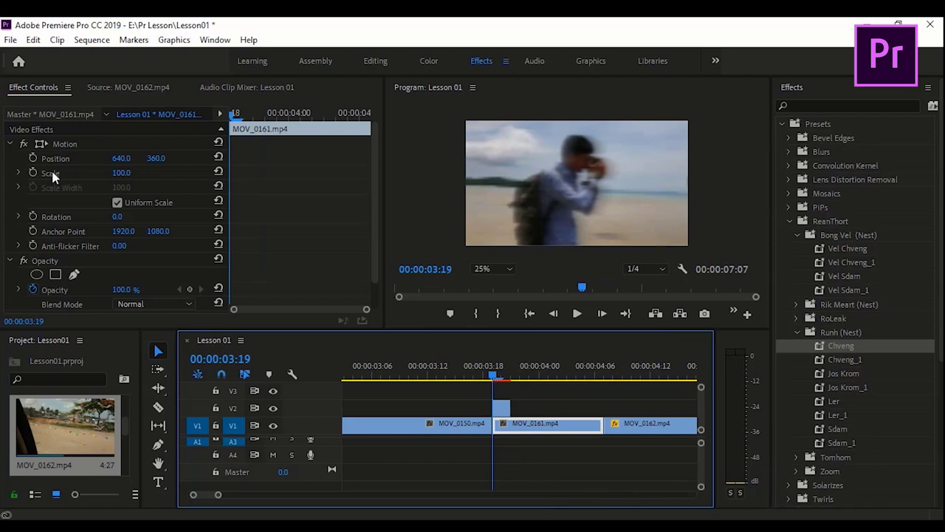
left_click(34, 176)
left_click(32, 173)
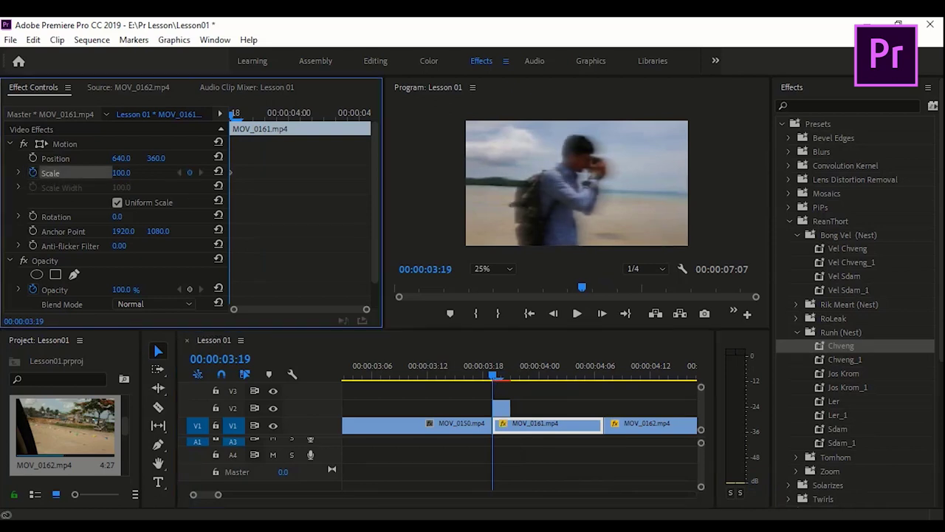
type("140")
key("Return")
Add a Scale 100 keyframe near 00:00:03:22 and drag it later in time
left_click(497, 383)
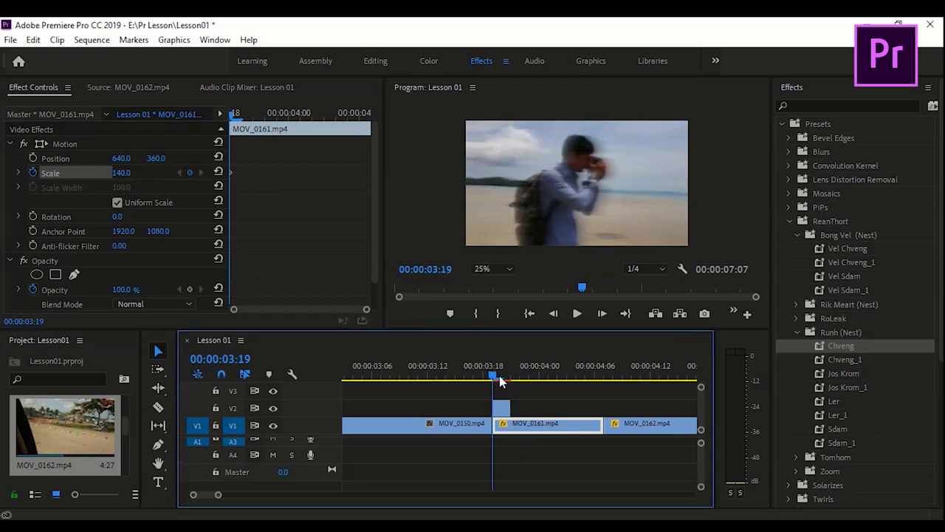
left_click_drag(500, 382, 523, 379)
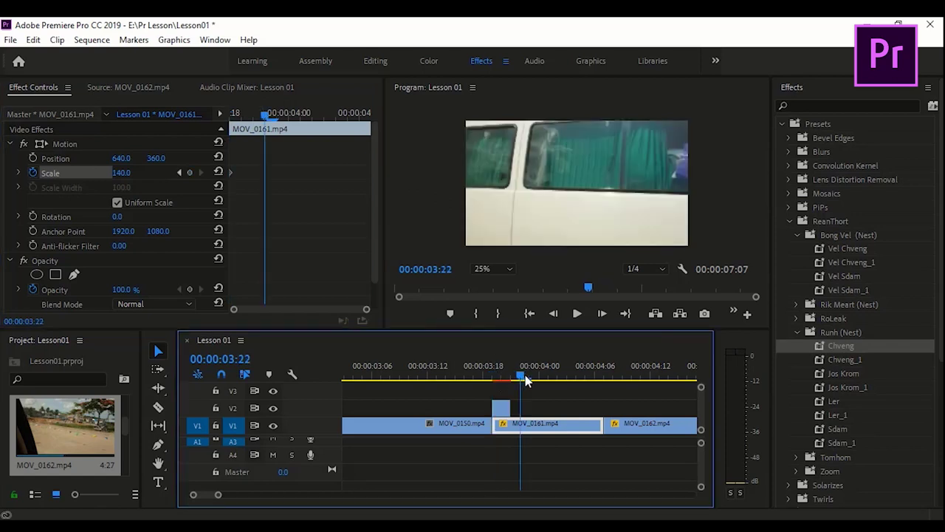
left_click(122, 173)
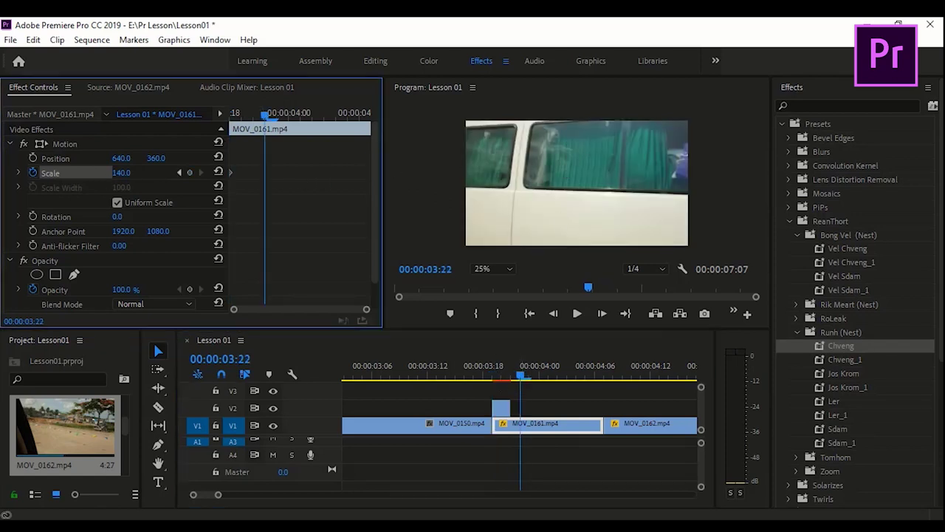
left_click_drag(122, 173, 92, 173)
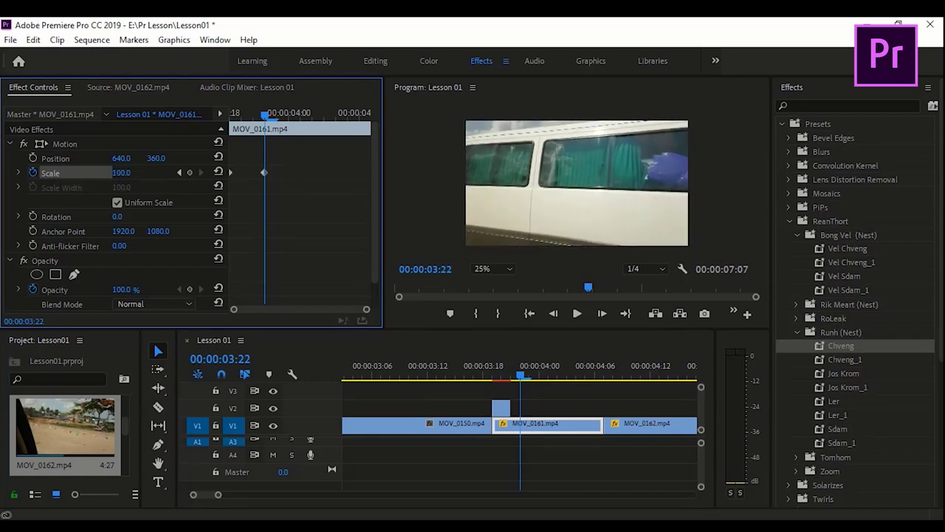
mouse_move(527, 383)
left_mouse_down()
mouse_move(485, 376)
mouse_move(670, 380)
mouse_move(511, 383)
mouse_move(522, 380)
left_mouse_up()
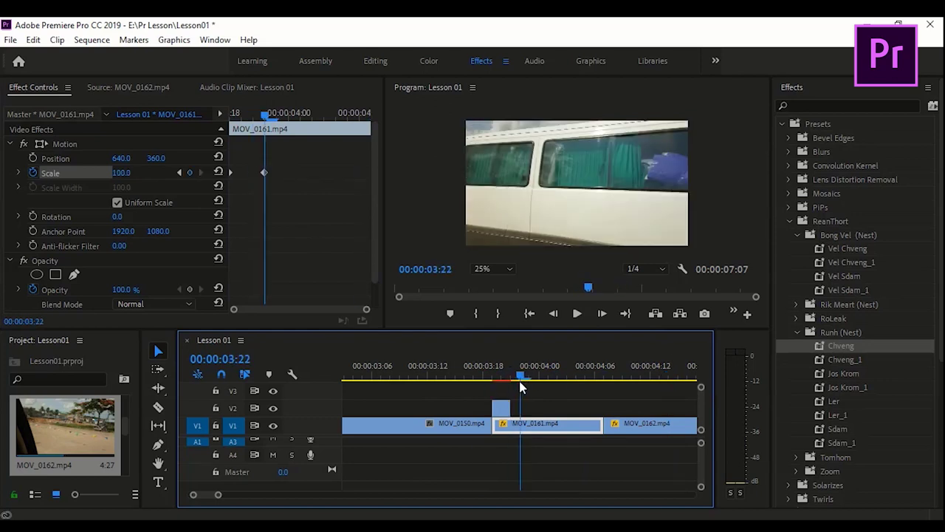
left_click(273, 181)
left_click_drag(265, 173, 288, 173)
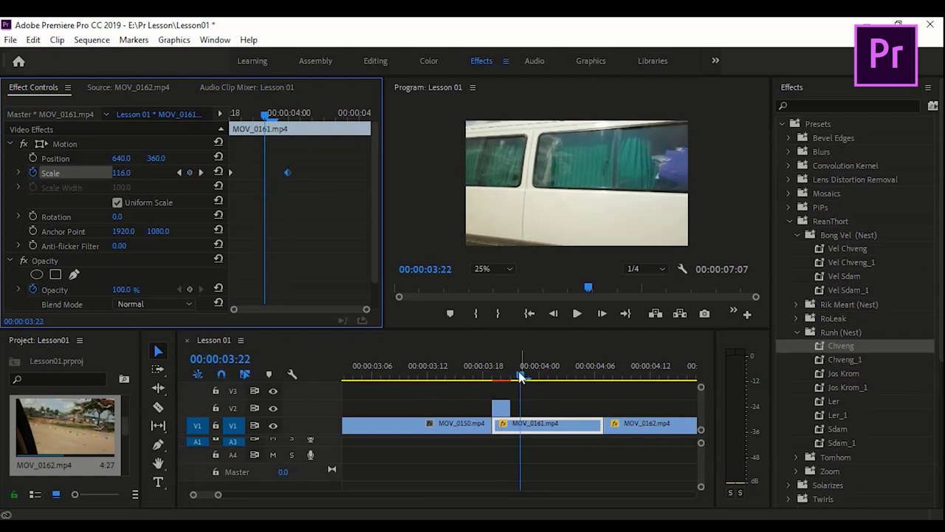
Step frame by frame around 00:00:03:20 to check the zoom-out
mouse_move(522, 376)
left_mouse_down()
mouse_move(472, 376)
mouse_move(557, 398)
mouse_move(528, 401)
left_mouse_up()
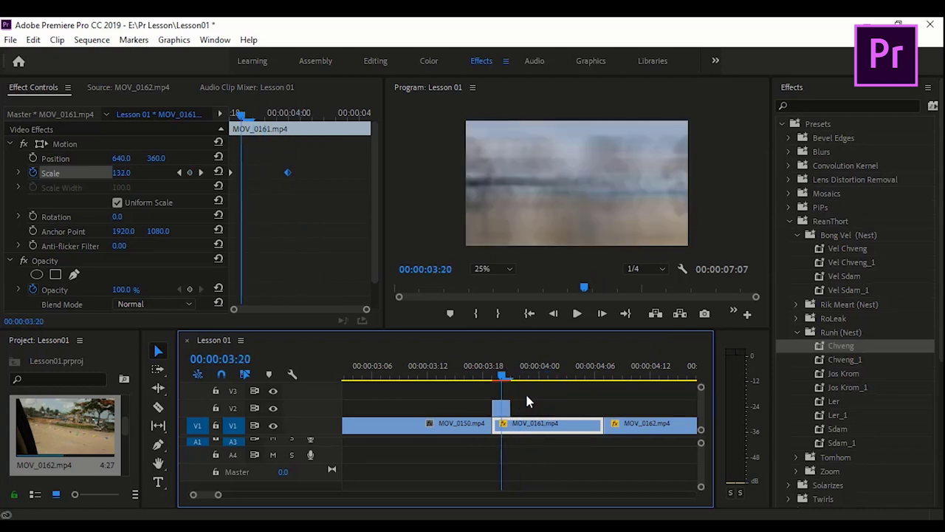
key("Left")
key("Right")
key("Left")
left_click_drag(495, 396, 584, 402)
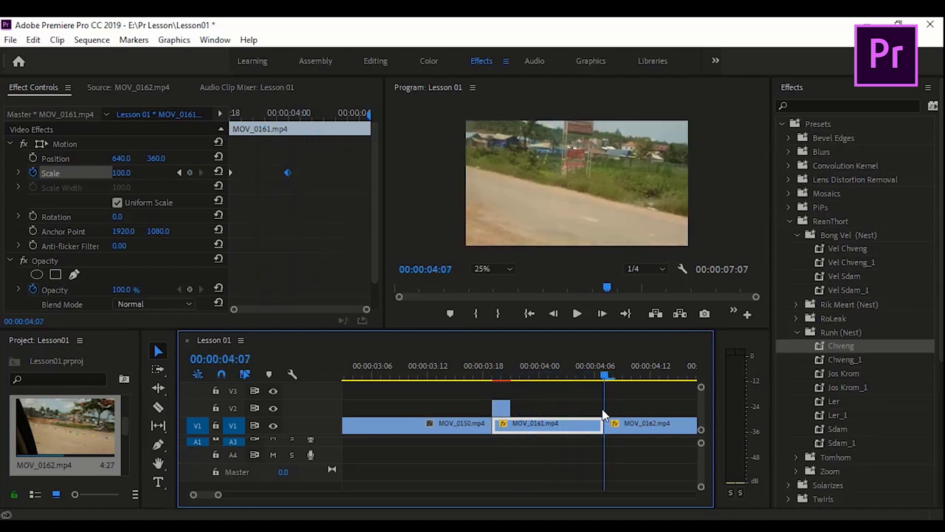
mouse_move(584, 406)
left_mouse_down()
mouse_move(593, 415)
mouse_move(489, 415)
left_mouse_up()
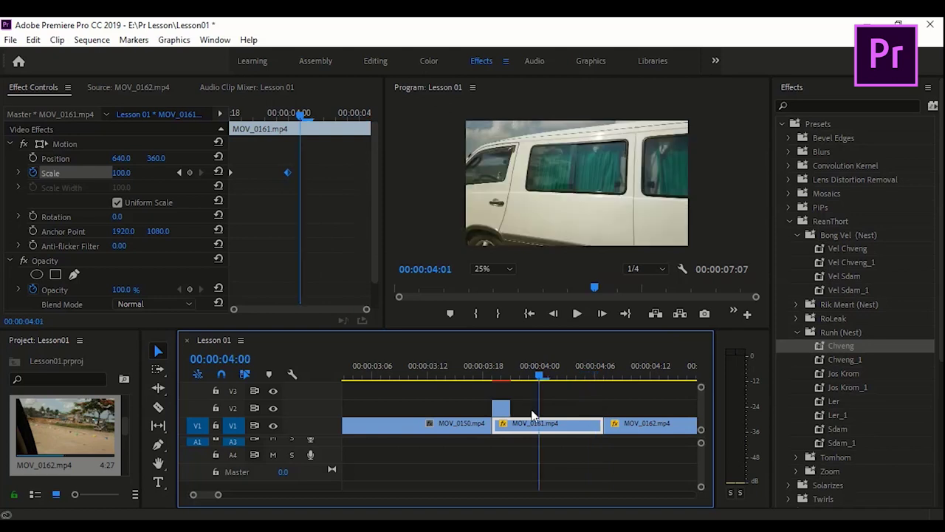
key("space")
key("space")
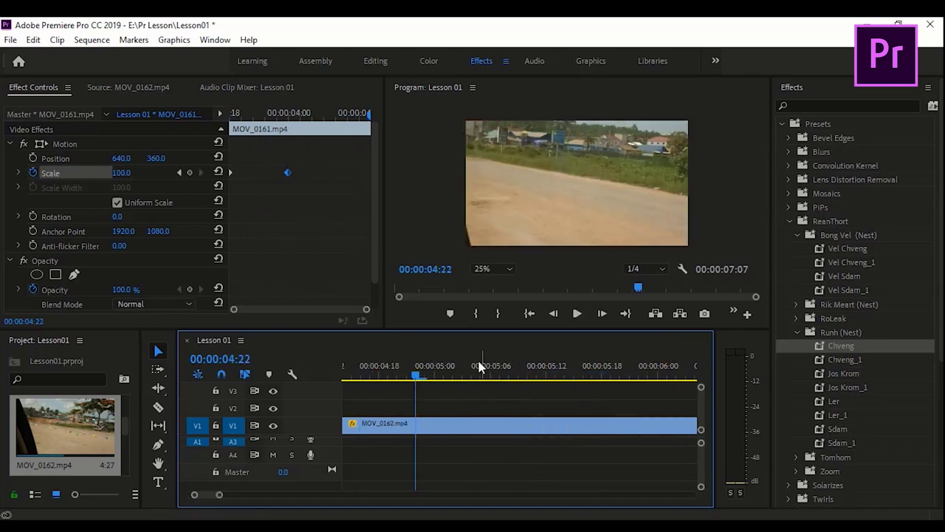
left_click_drag(220, 495, 282, 495)
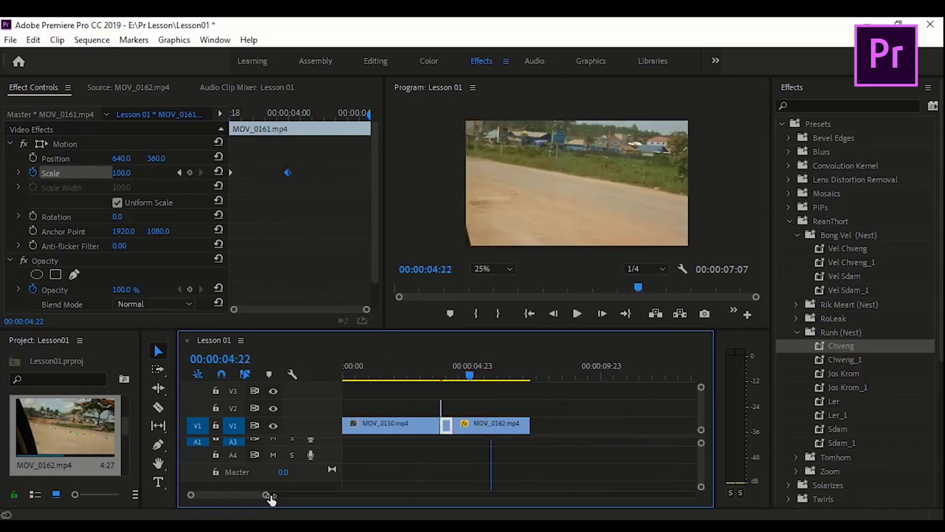
left_click(415, 375)
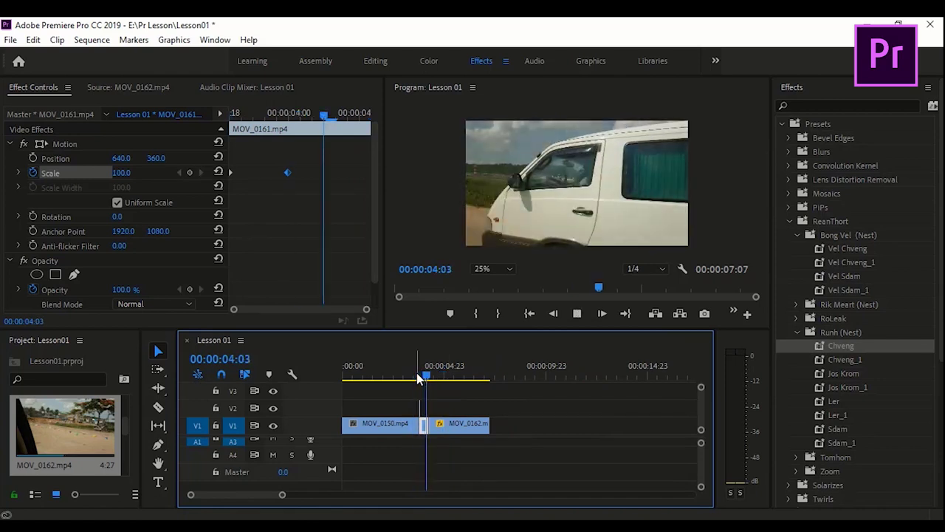
key("space")
left_click(415, 376)
key("space")
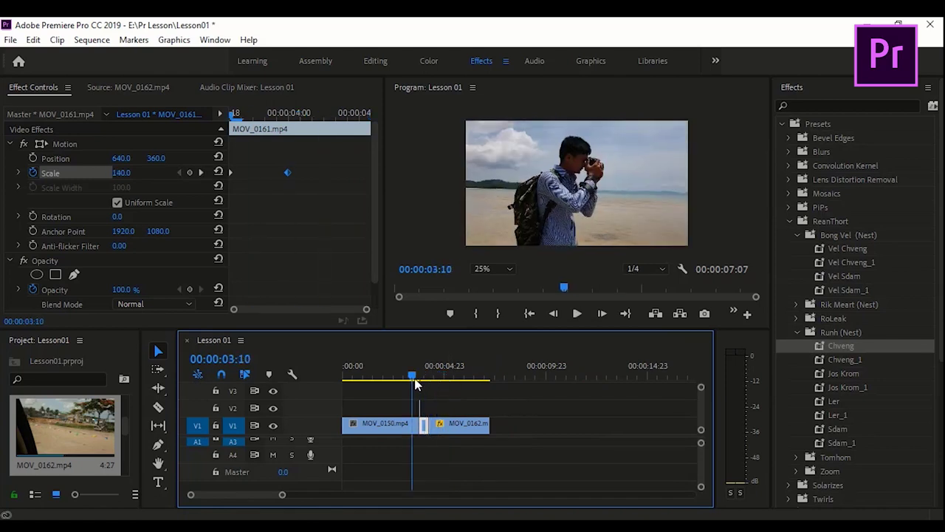
key("space")
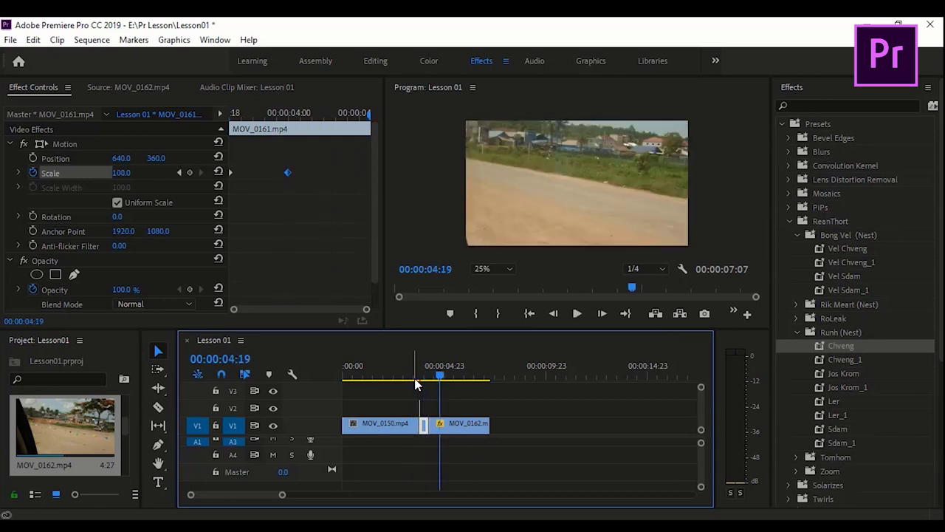
left_click_drag(412, 375, 514, 380)
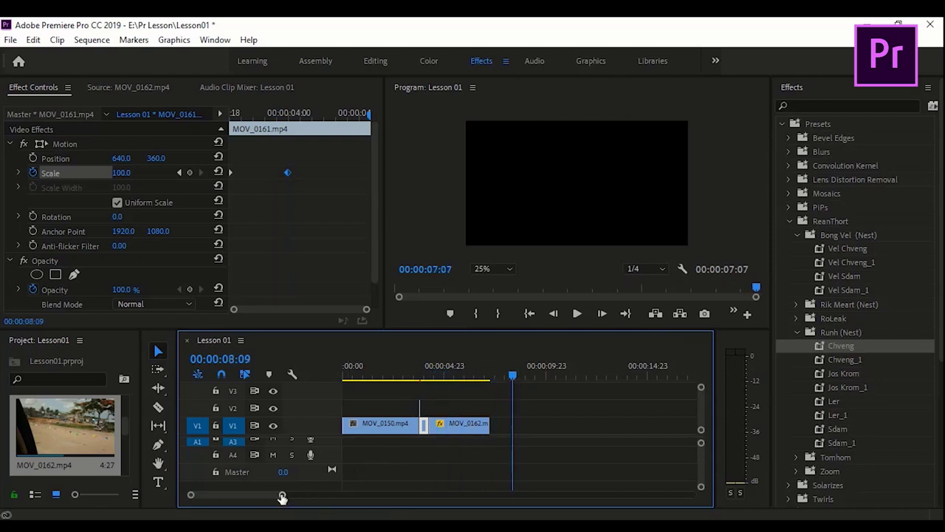
left_click_drag(281, 497, 299, 494)
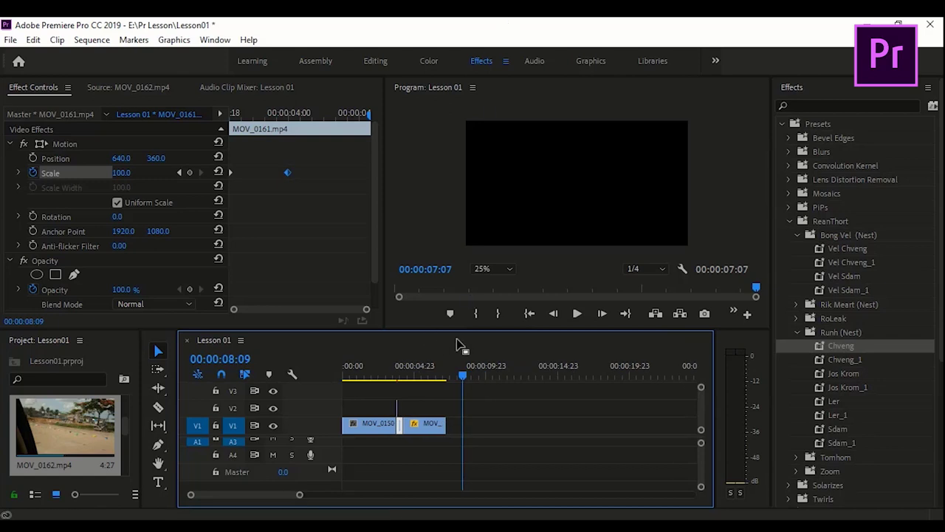
mouse_move(460, 376)
left_mouse_down()
mouse_move(447, 382)
mouse_move(466, 384)
left_mouse_up()
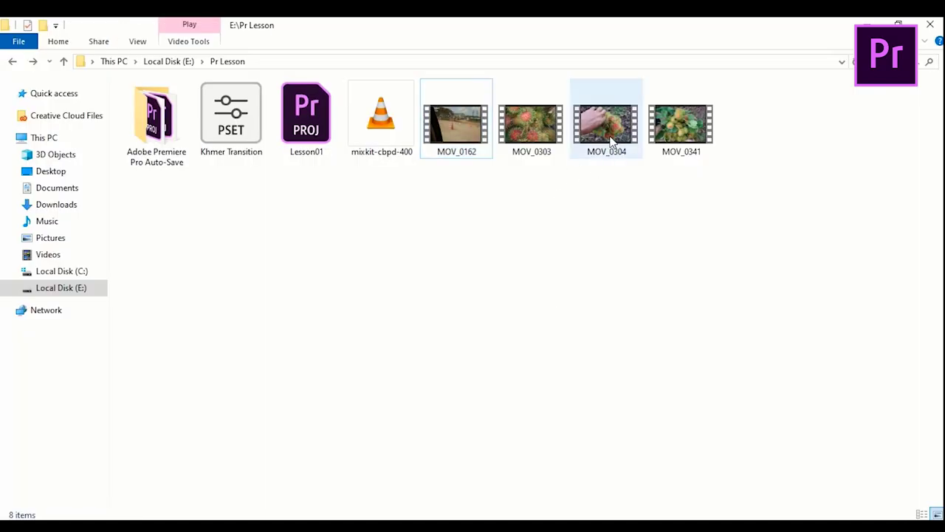
Drag MOV_0304 from the Pr Lesson folder into the Lesson01 Project panel
left_click_drag(617, 143, 540, 498)
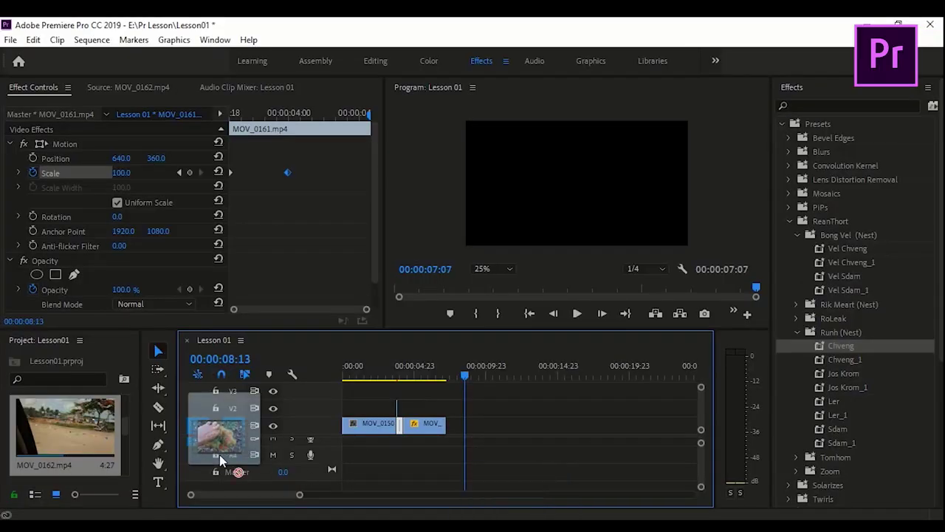
left_click_drag(540, 498, 81, 443)
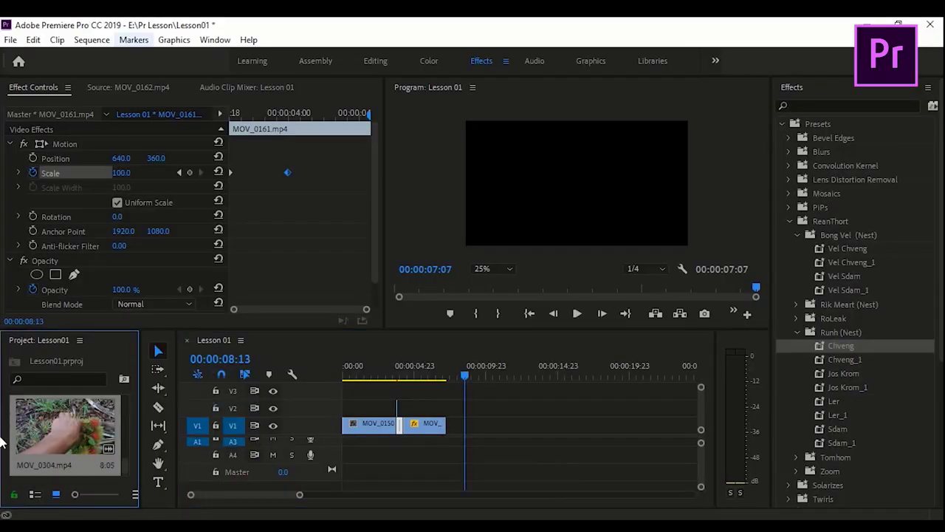
Mark MOV_0304's out point at 00:00:06:15 and drop its video only onto V1 after the clips
double_click(66, 426)
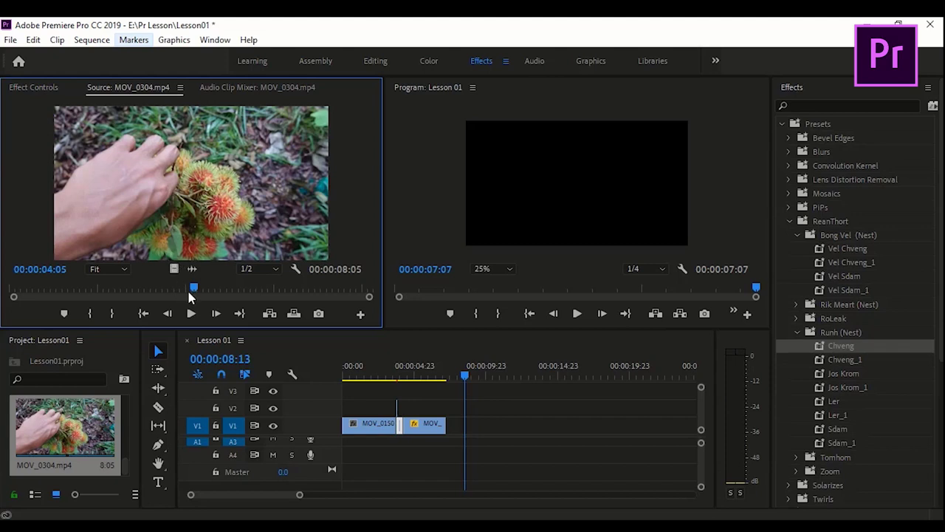
left_click_drag(194, 288, 19, 291)
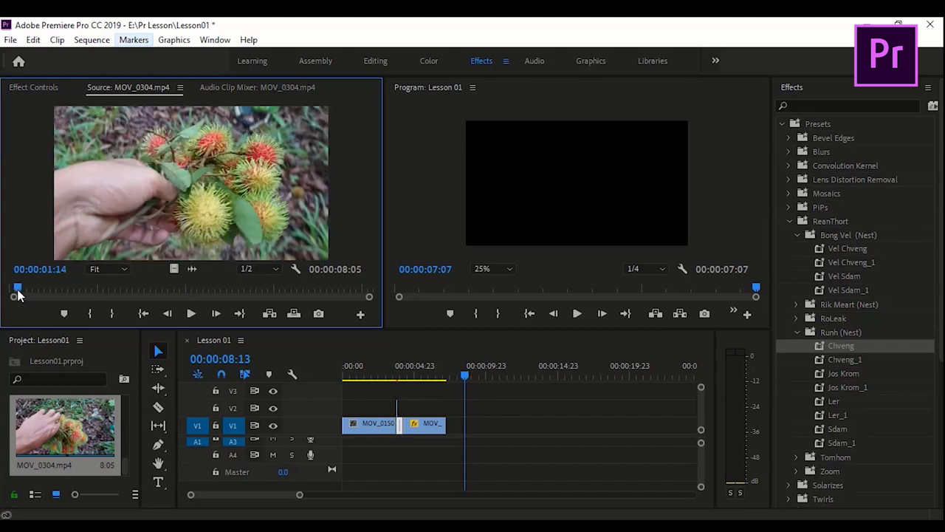
key("l")
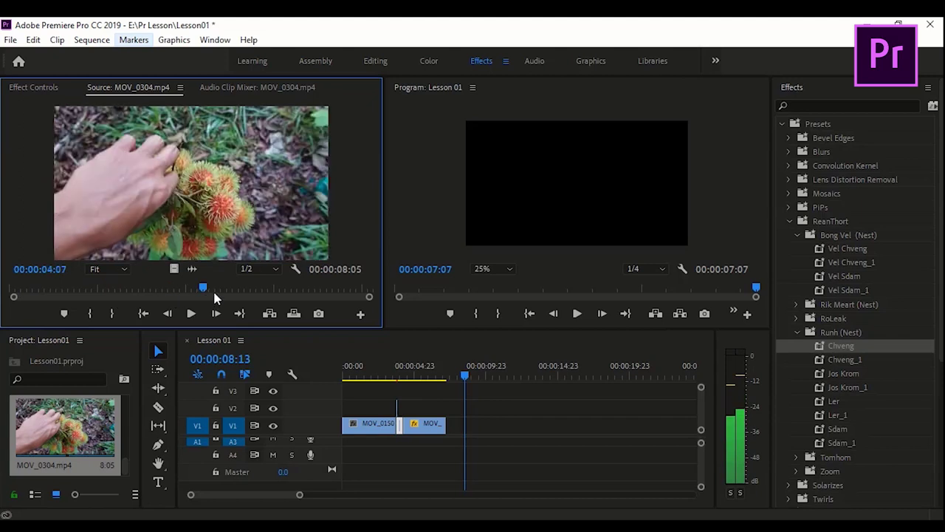
mouse_move(214, 293)
left_mouse_down()
mouse_move(305, 291)
mouse_move(295, 287)
left_mouse_up()
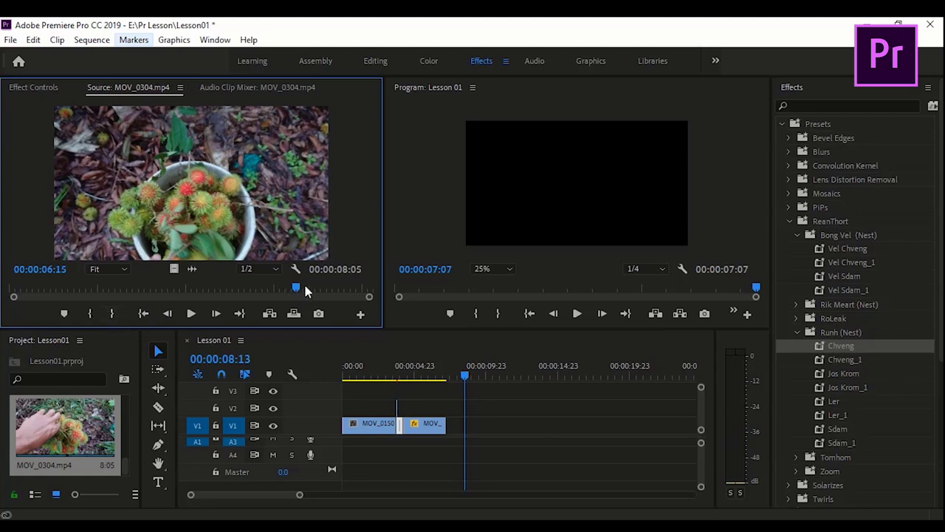
left_click(112, 315)
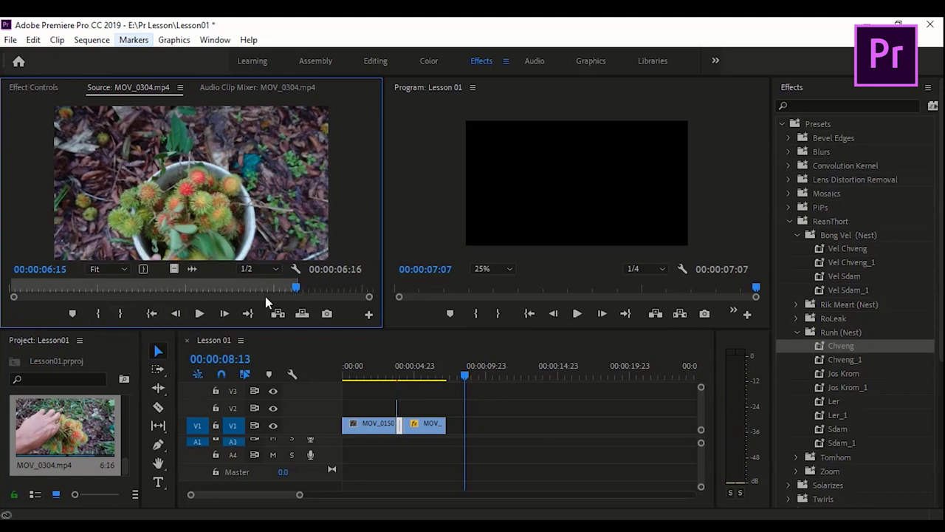
left_click_drag(174, 269, 473, 427)
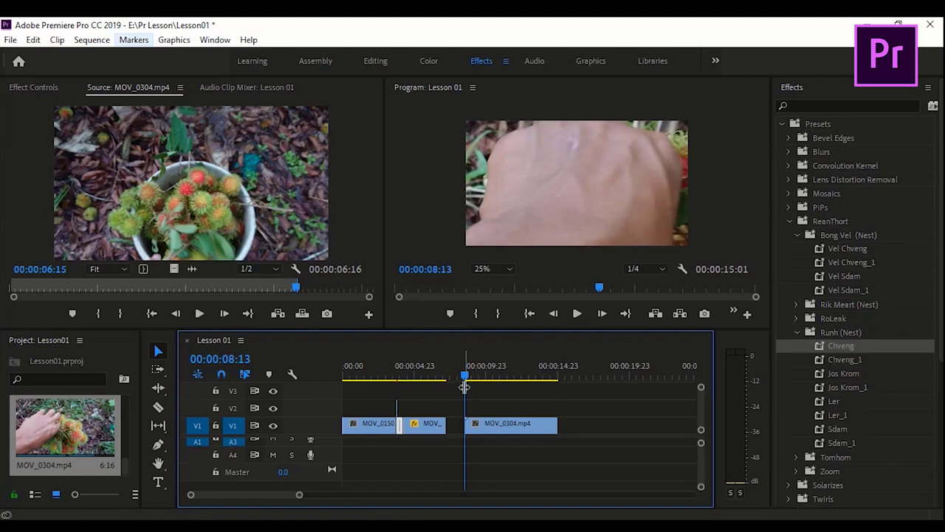
Apply Scale to Frame Size to the MOV_0304 clip on V1 and review it
mouse_move(464, 386)
left_mouse_down()
mouse_move(529, 385)
mouse_move(509, 381)
left_mouse_up()
left_click(509, 423)
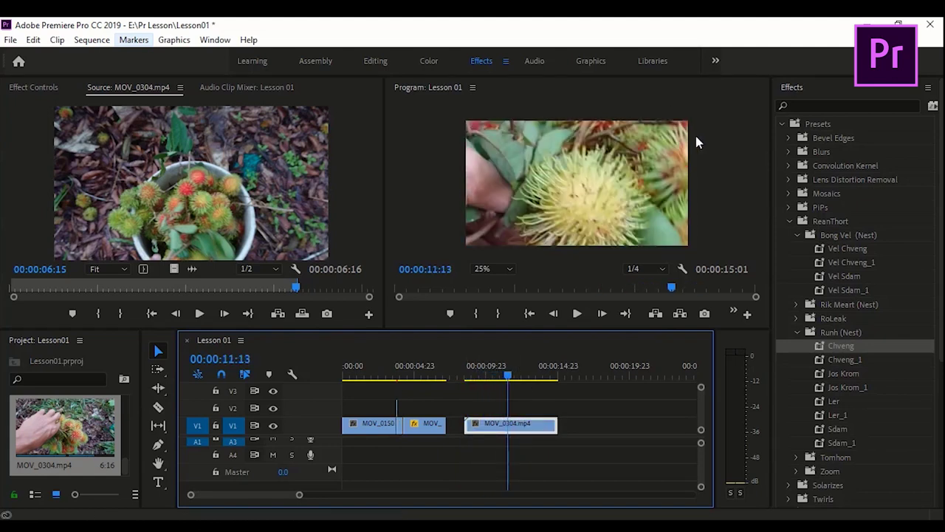
right_click(515, 431)
scroll(522, 506, "down", 2)
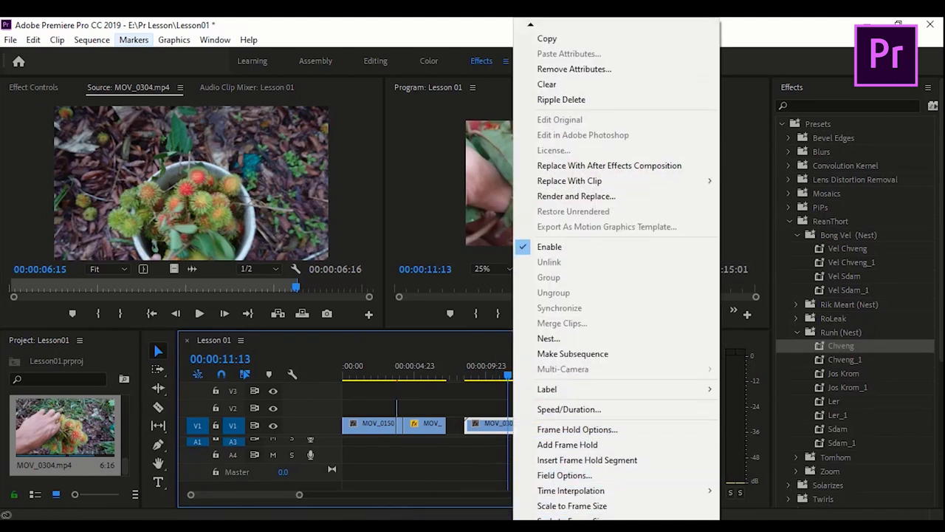
scroll(561, 507, "down", 1)
scroll(561, 507, "down", 2)
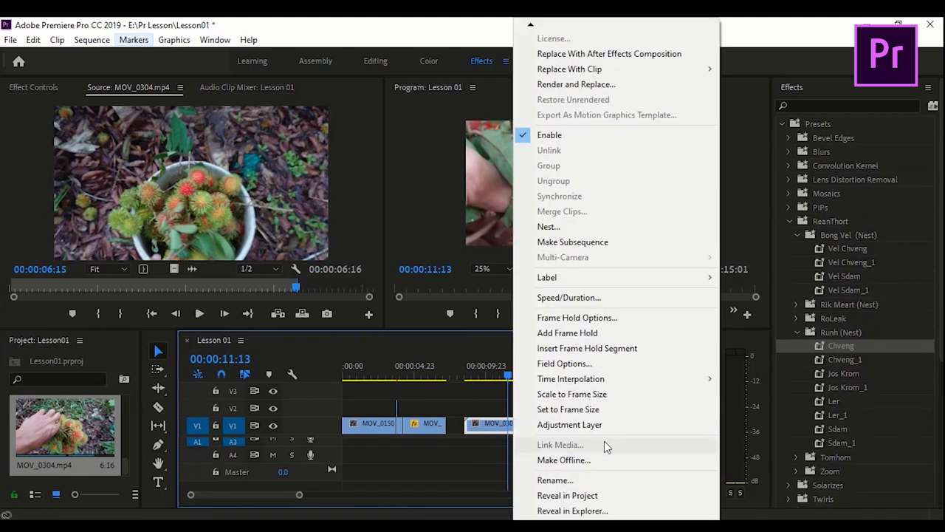
left_click(605, 395)
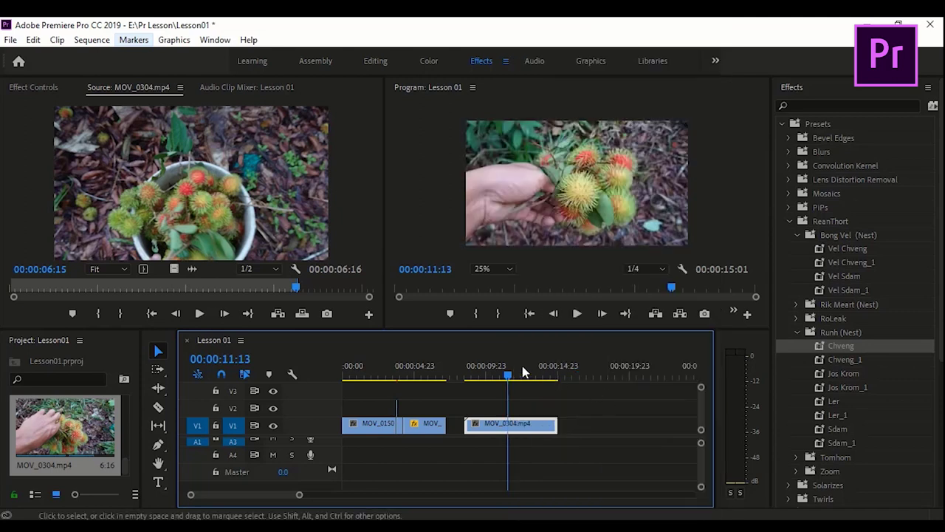
mouse_move(508, 375)
left_mouse_down()
mouse_move(473, 381)
mouse_move(559, 379)
left_mouse_up()
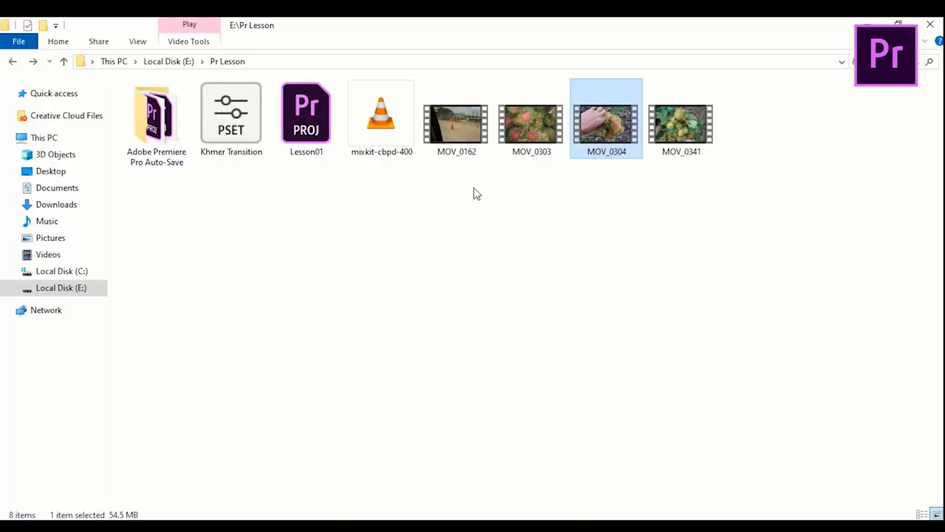
Select MOV_0303 in the Pr Lesson folder
left_click(531, 140)
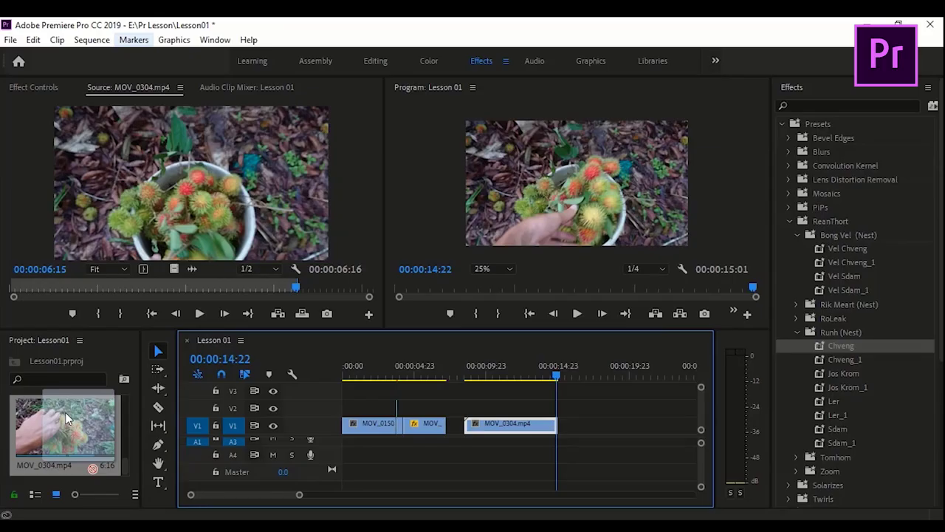
Import MOV_0303, mark its out point at 06;03 in the Source monitor, and place its video on V1
left_click_drag(66, 419, 70, 425)
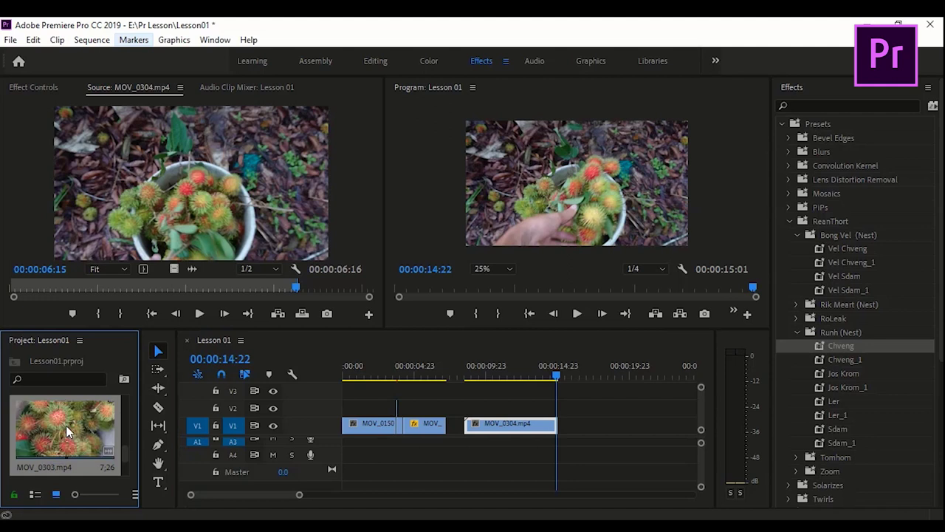
double_click(75, 426)
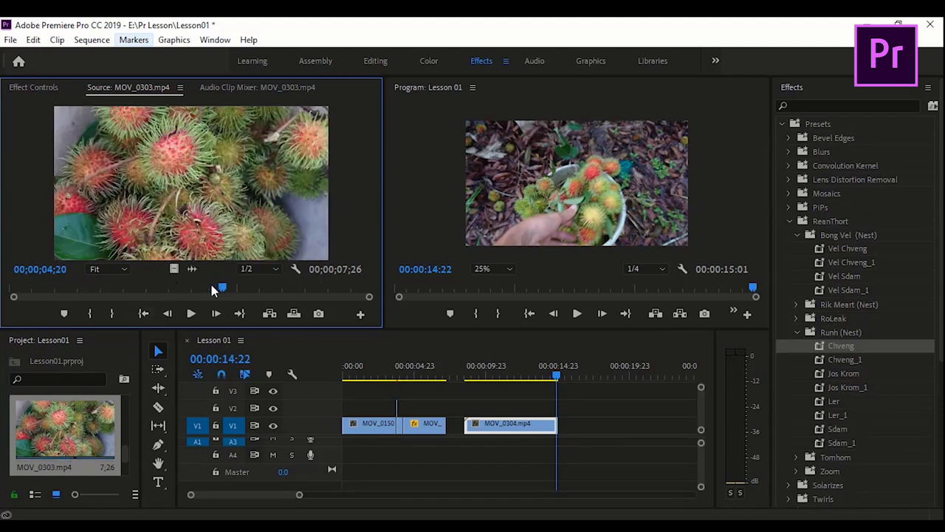
left_click_drag(219, 290, 135, 290)
left_click_drag(37, 284, 19, 285)
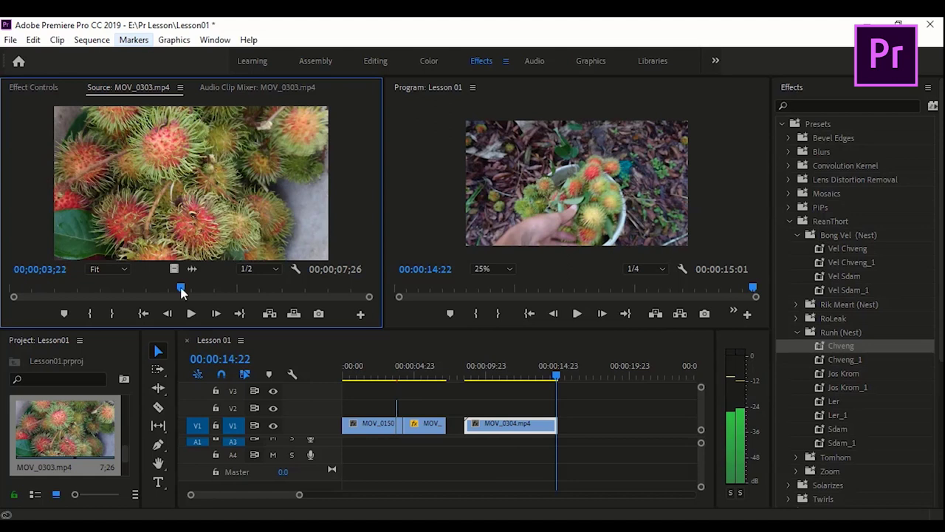
left_click_drag(182, 293, 279, 299)
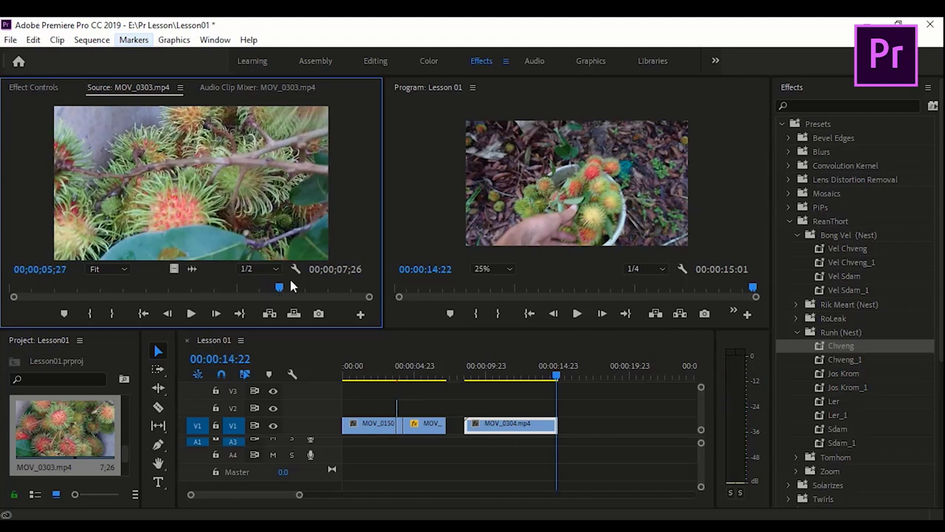
left_click_drag(279, 291, 288, 292)
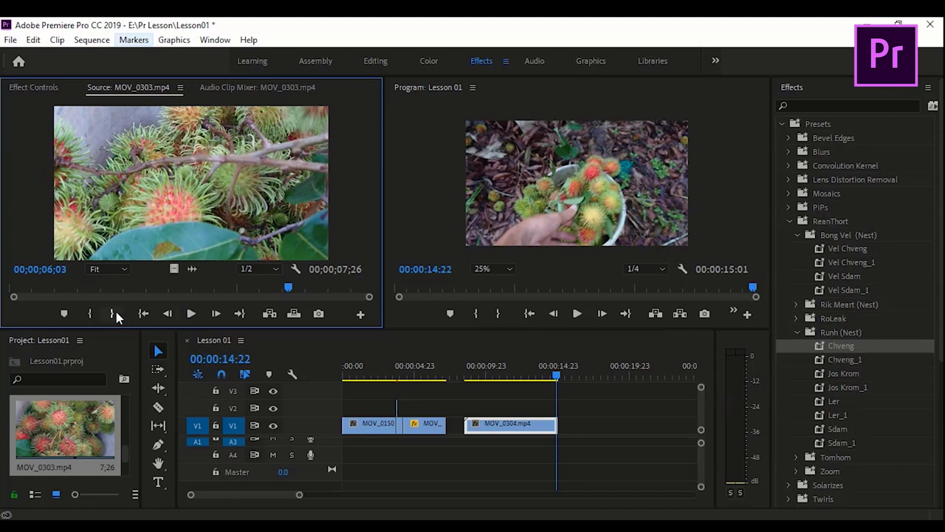
left_click(114, 314)
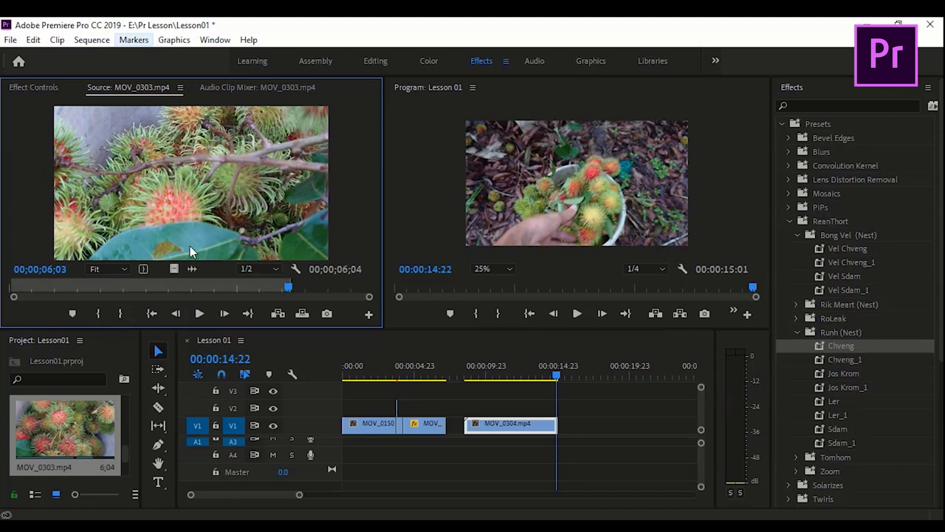
mouse_move(174, 269)
left_mouse_down()
mouse_move(511, 425)
mouse_move(569, 428)
left_mouse_up()
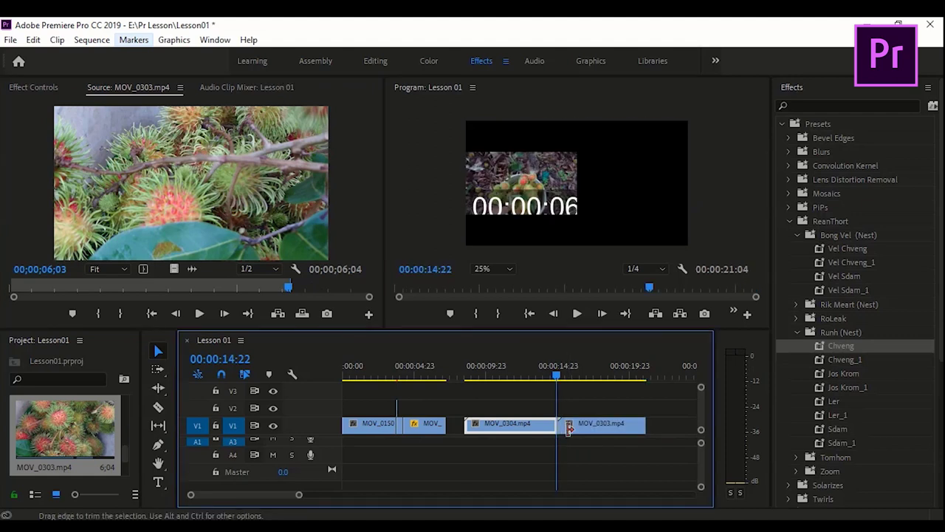
Select MOV_0303 on V1 and lower its Scale to 39 in Effect Controls
left_click_drag(557, 378, 566, 383)
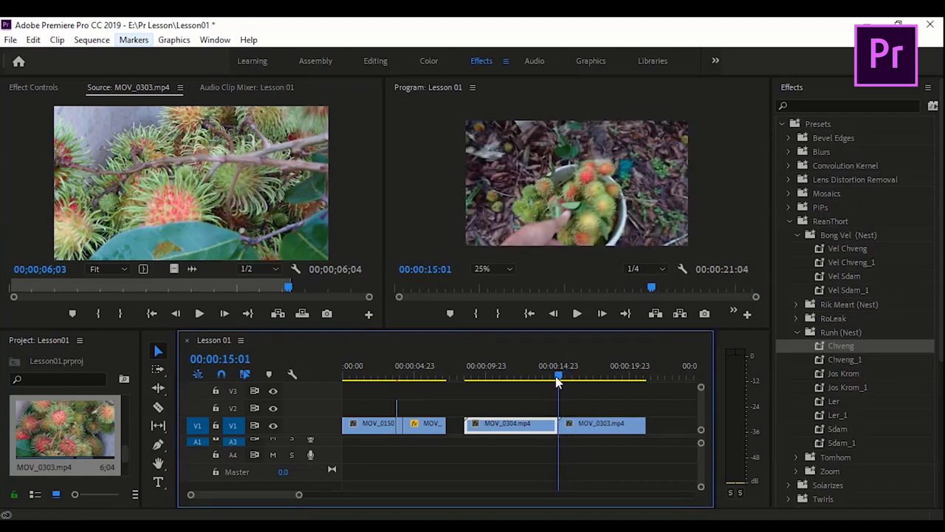
left_click(575, 426)
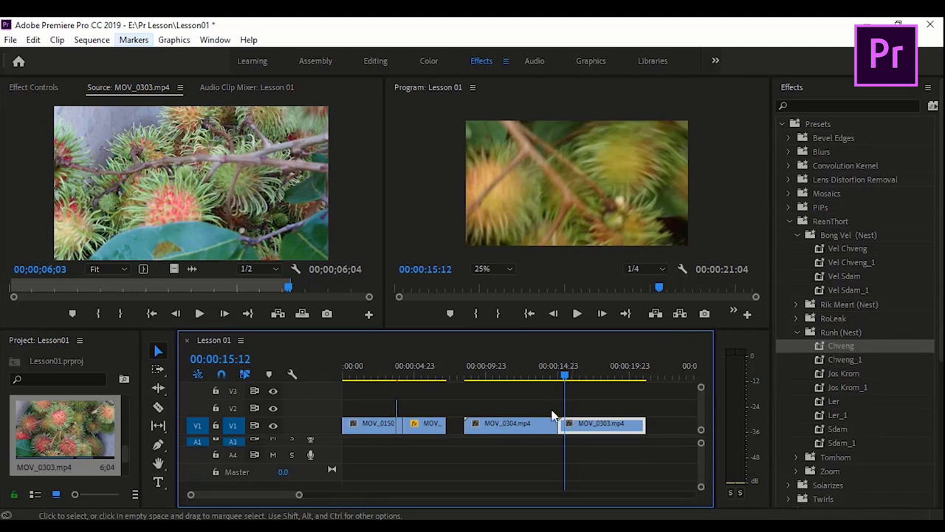
left_click(17, 88)
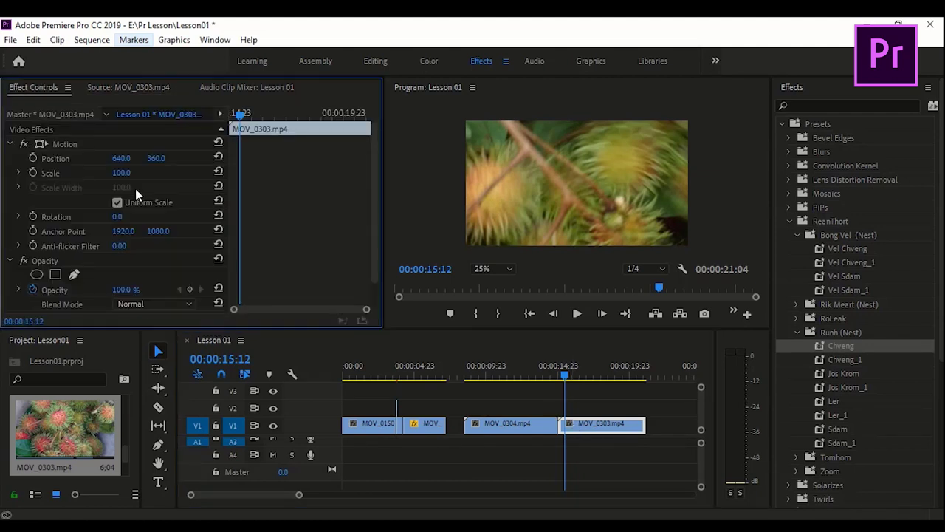
left_click_drag(122, 175, 77, 175)
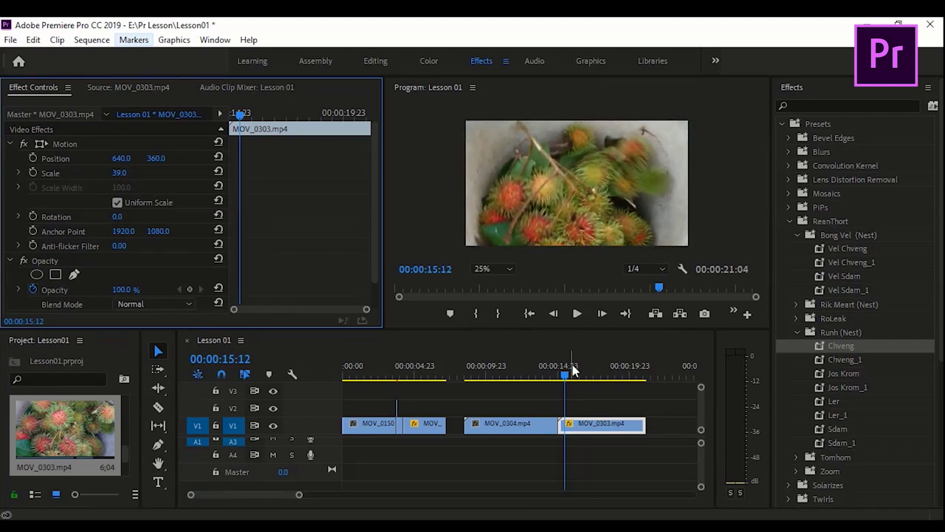
mouse_move(560, 376)
left_mouse_down()
mouse_move(551, 377)
mouse_move(567, 377)
left_mouse_up()
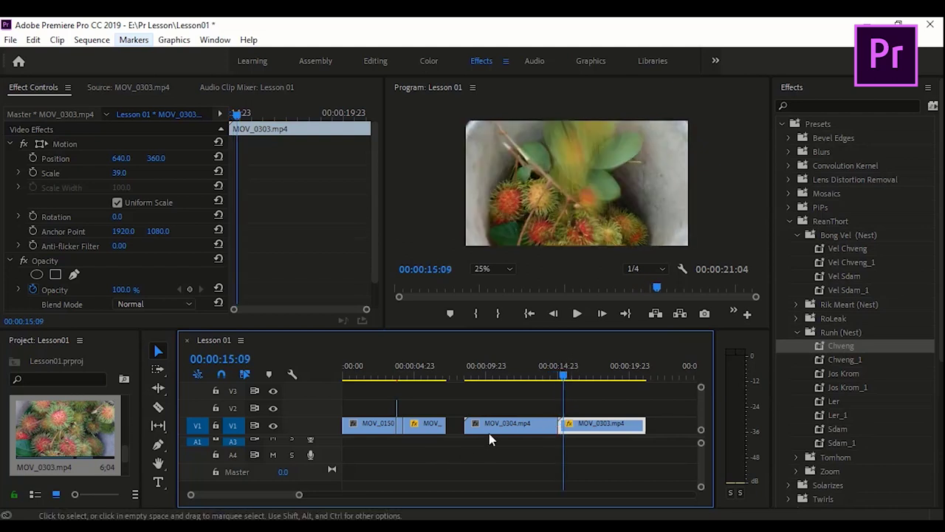
Split MOV_0303 with the Razor a few frames after its start
mouse_move(565, 378)
left_mouse_down()
mouse_move(555, 377)
mouse_move(566, 379)
left_mouse_up()
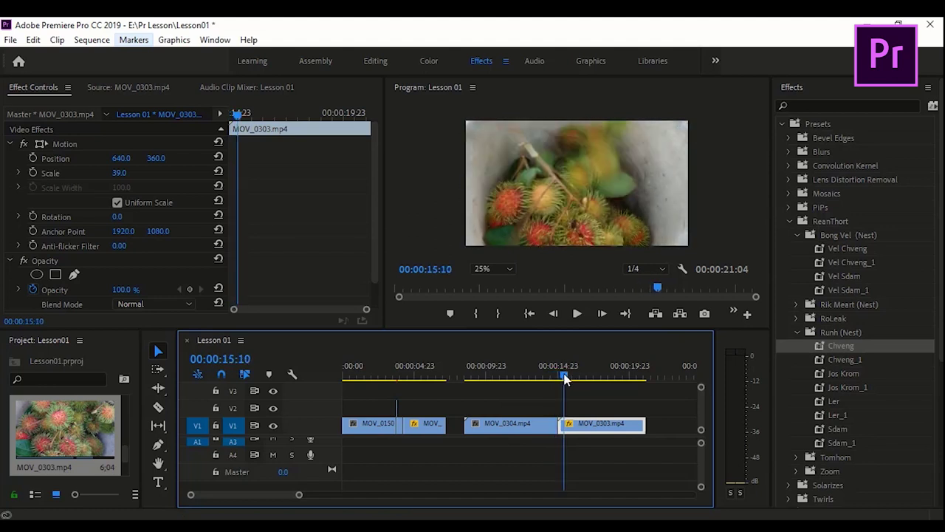
left_click_drag(299, 494, 274, 495)
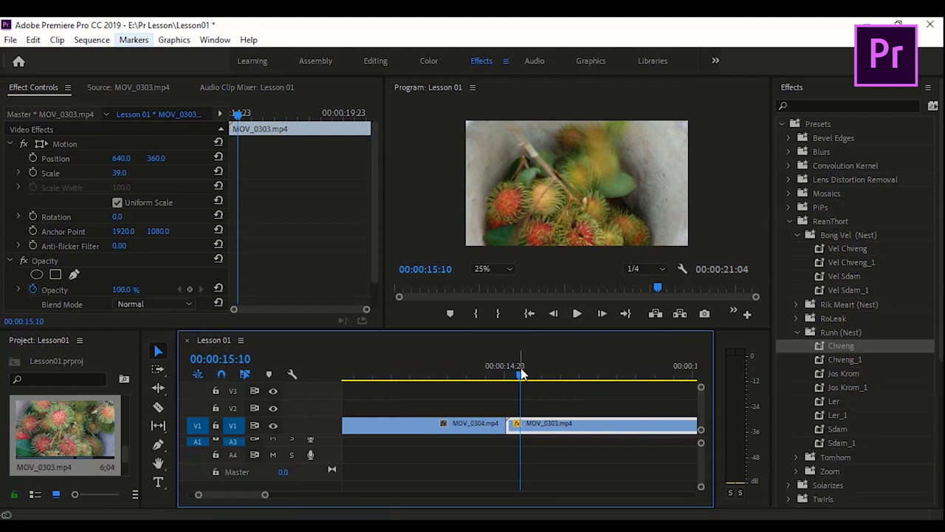
left_click_drag(522, 377, 521, 378)
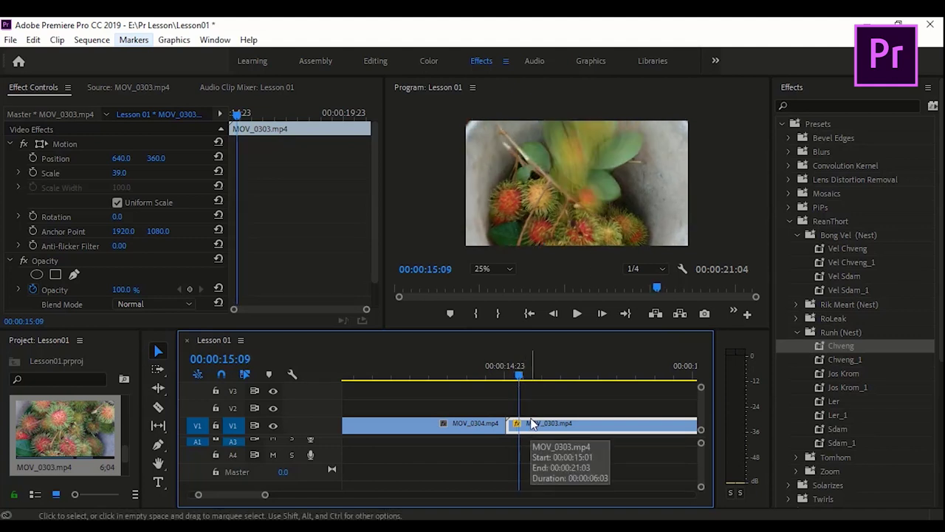
key("c")
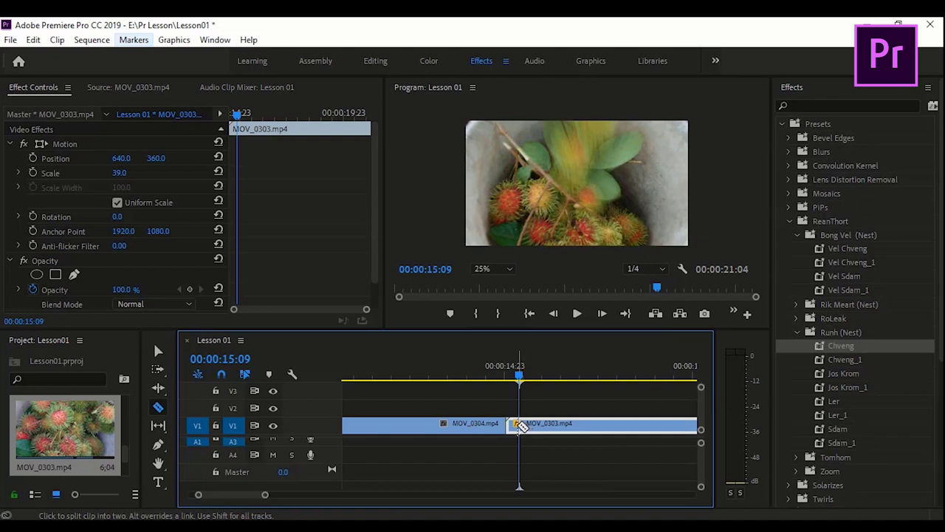
left_click(520, 427)
Delete the gap so MOV_0303 follows MOV_0304 and the sequence ends at 20:20
key("v")
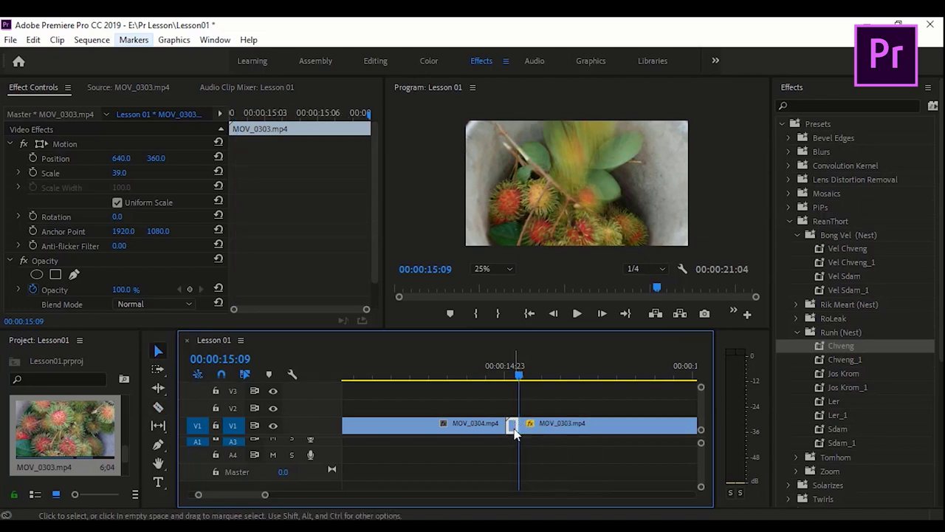
left_click(513, 429)
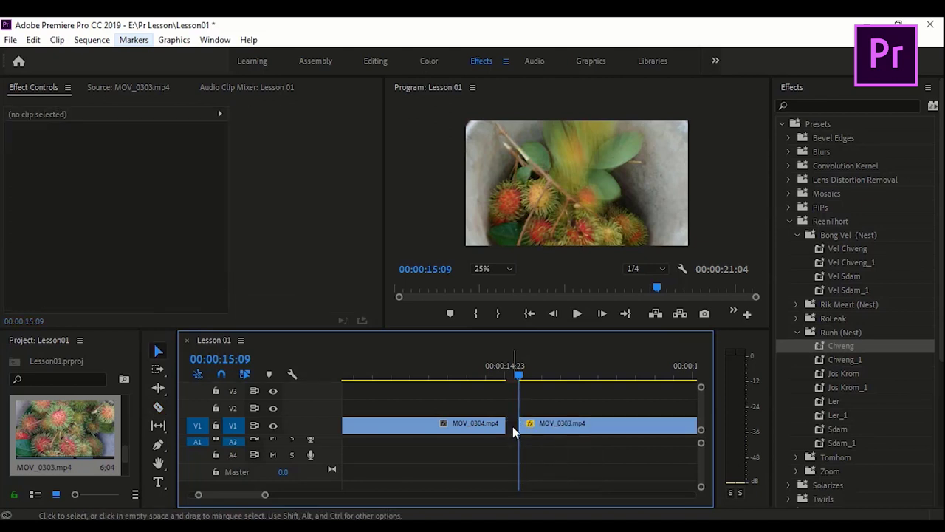
left_click(513, 426)
key("Delete")
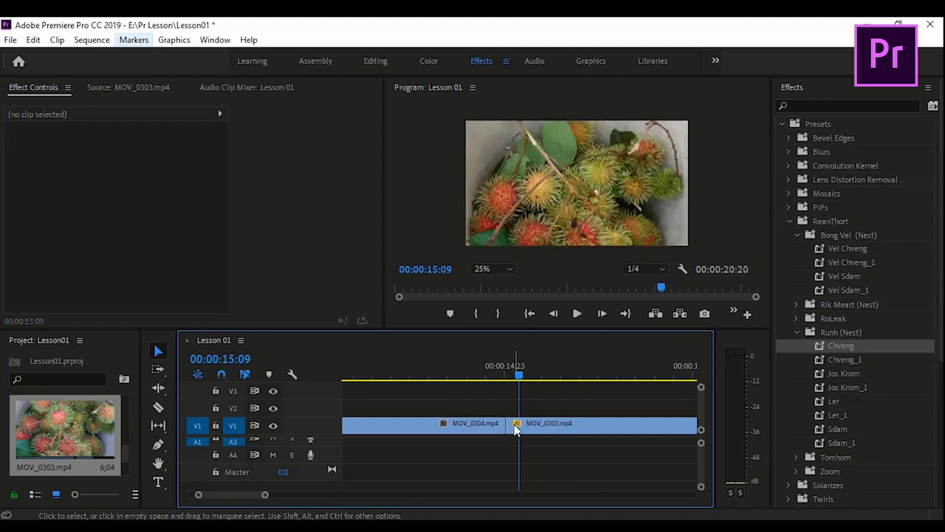
left_click(494, 376)
key("space")
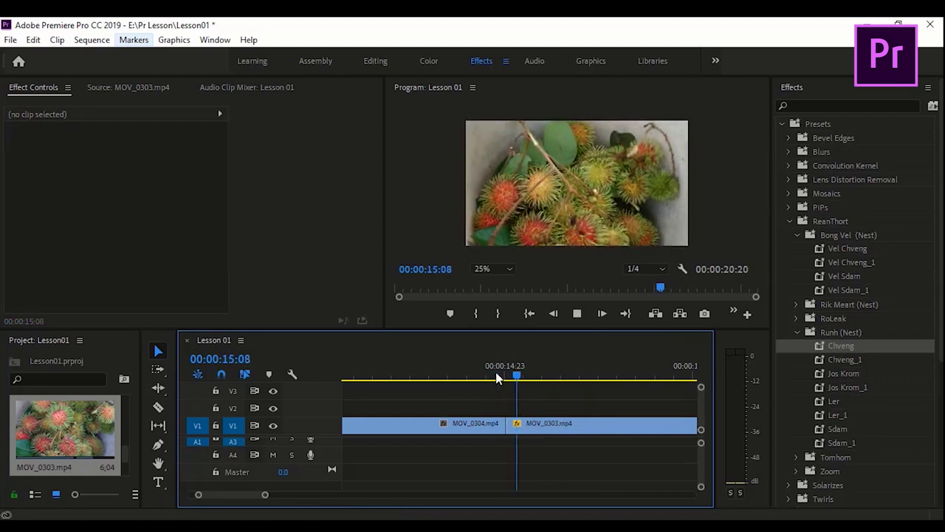
Play back the cut between MOV_0304 and MOV_0303 and zoom the timeline out
left_click(487, 378)
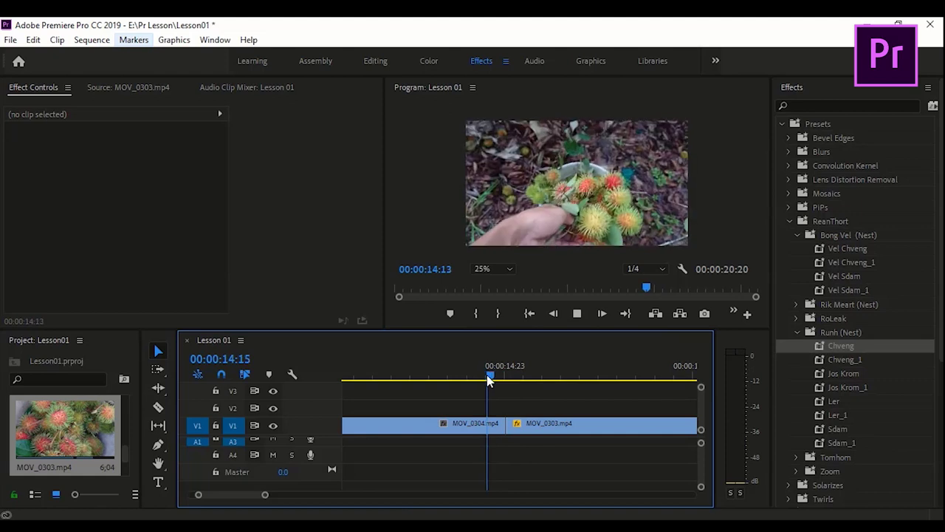
key("space")
left_click(490, 378)
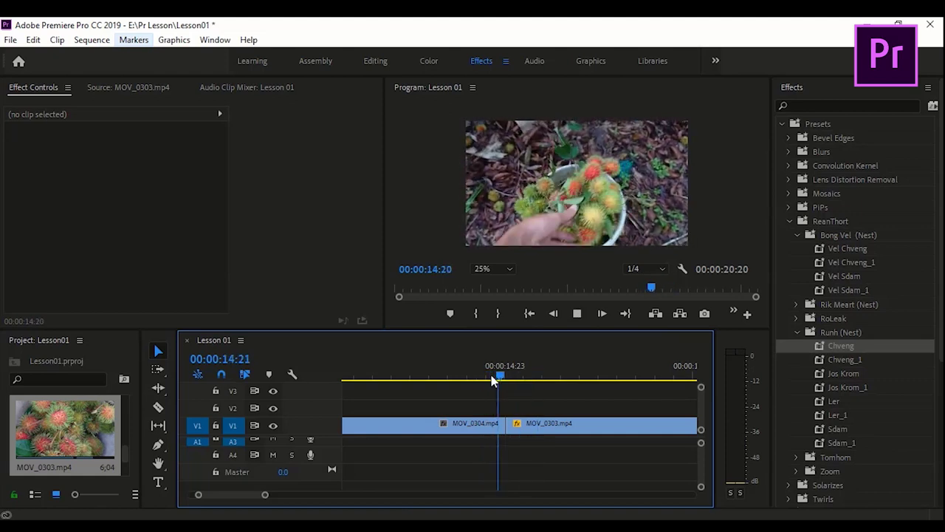
key("space")
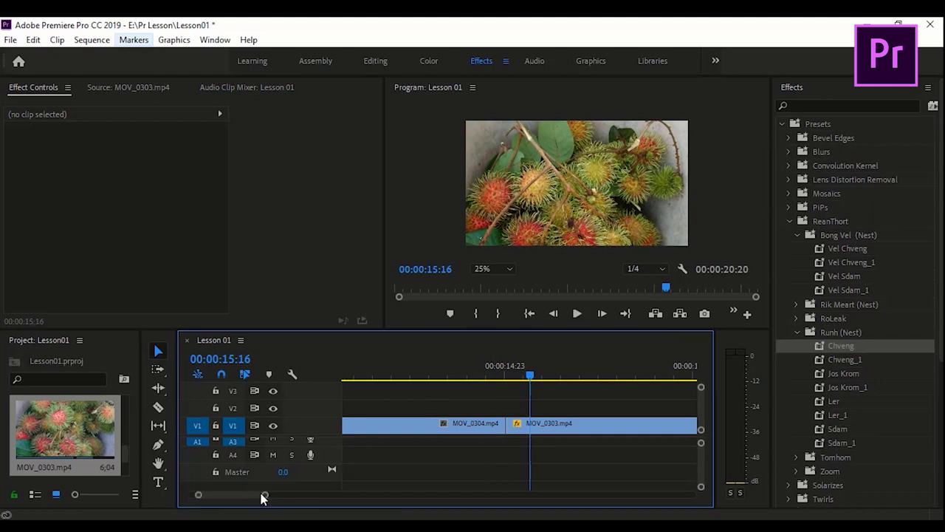
left_click_drag(263, 498, 288, 495)
key("space")
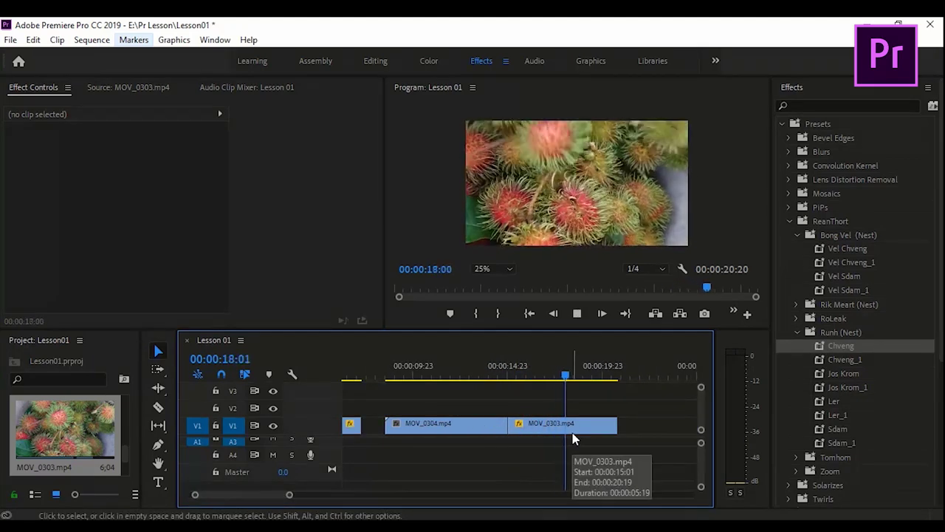
key("space")
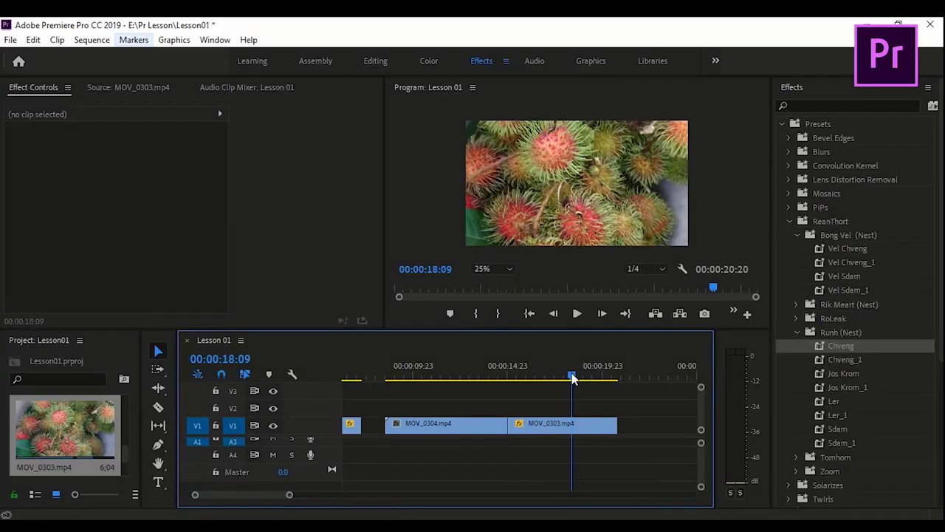
left_click_drag(573, 376, 612, 385)
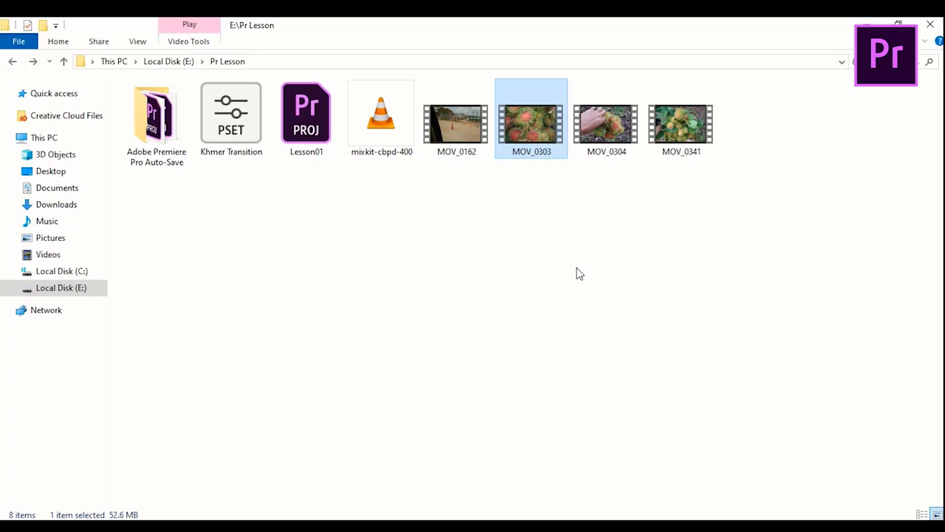
Import MOV_0341 from File Explorer into the Lesson01 Project panel
left_click(579, 274)
mouse_move(679, 129)
left_mouse_down()
mouse_move(479, 435)
mouse_move(682, 186)
left_mouse_up()
left_click_drag(673, 138, 91, 404)
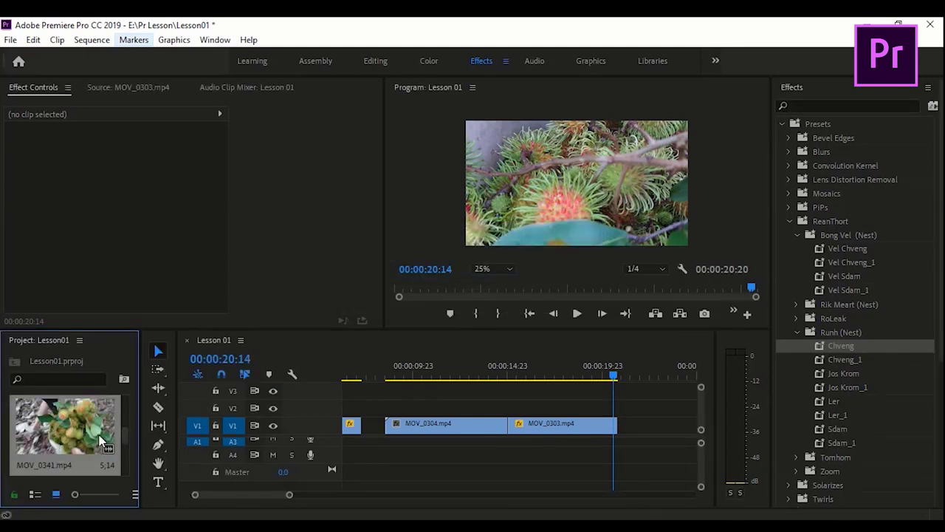
Set MOV_0341's out point at 03;20 and drop its video only on V1 after MOV_0303
double_click(85, 428)
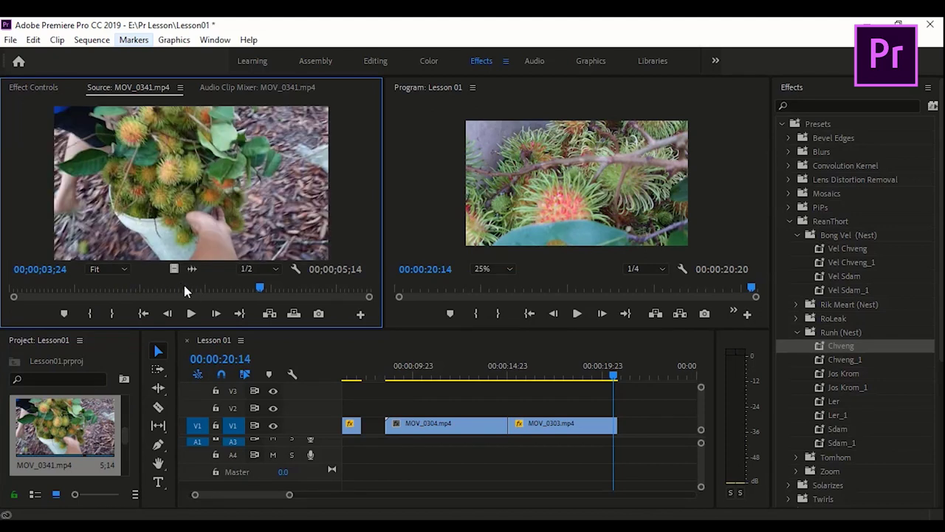
left_click_drag(261, 288, 121, 288)
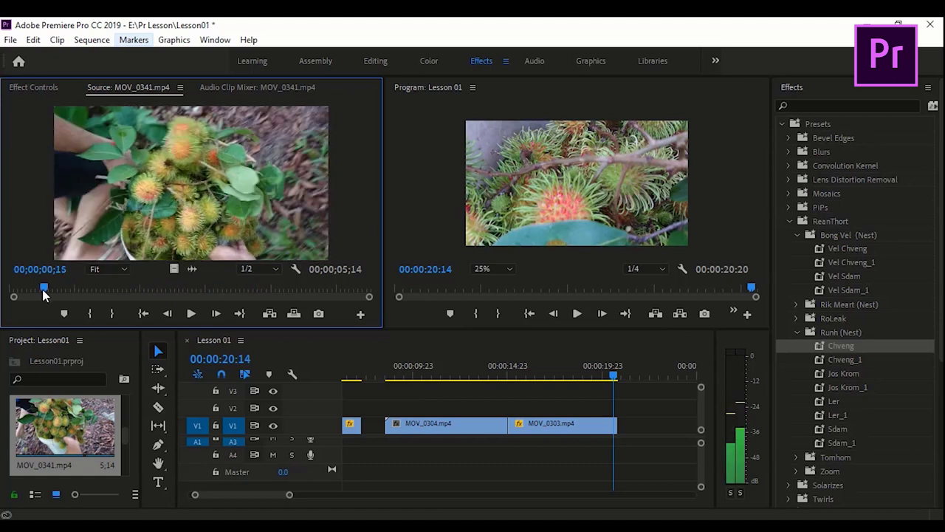
mouse_move(121, 289)
left_mouse_down()
mouse_move(83, 299)
mouse_move(249, 291)
left_mouse_up()
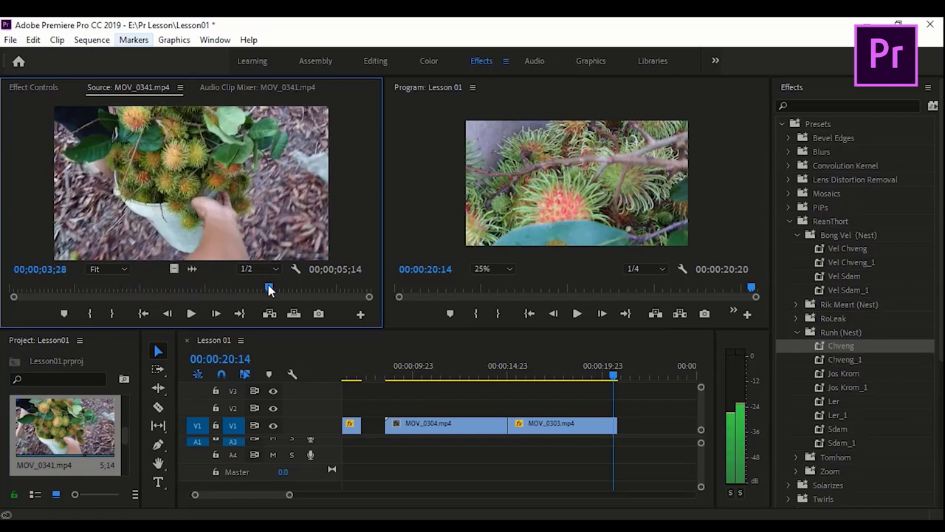
left_click_drag(248, 292, 252, 290)
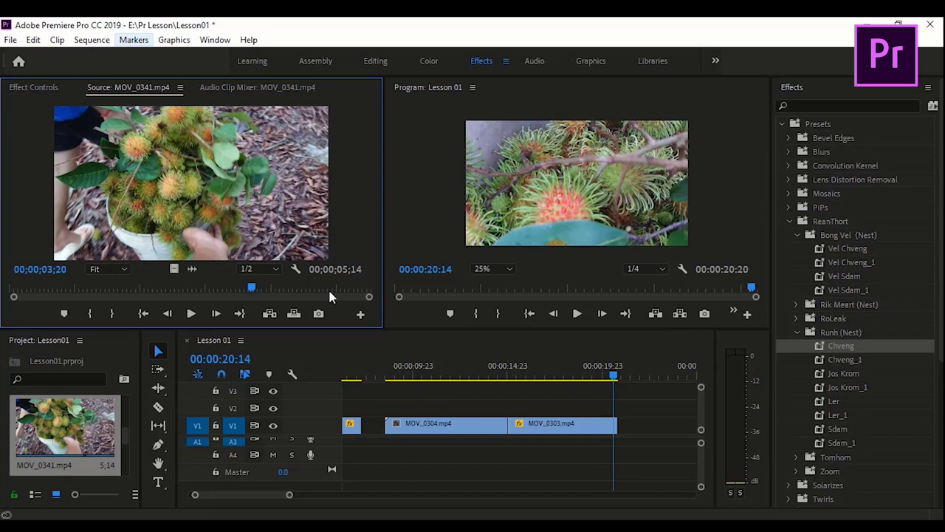
left_click(112, 314)
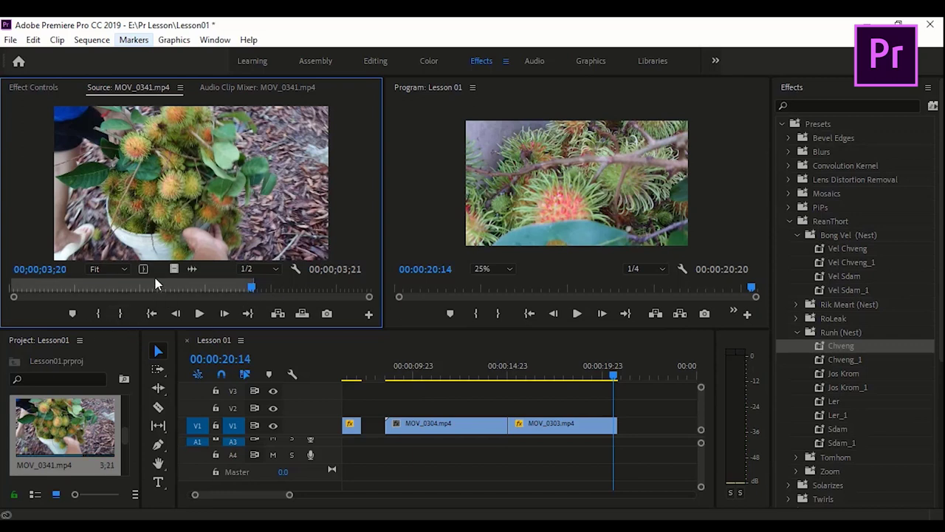
left_click_drag(174, 269, 619, 431)
left_click(596, 376)
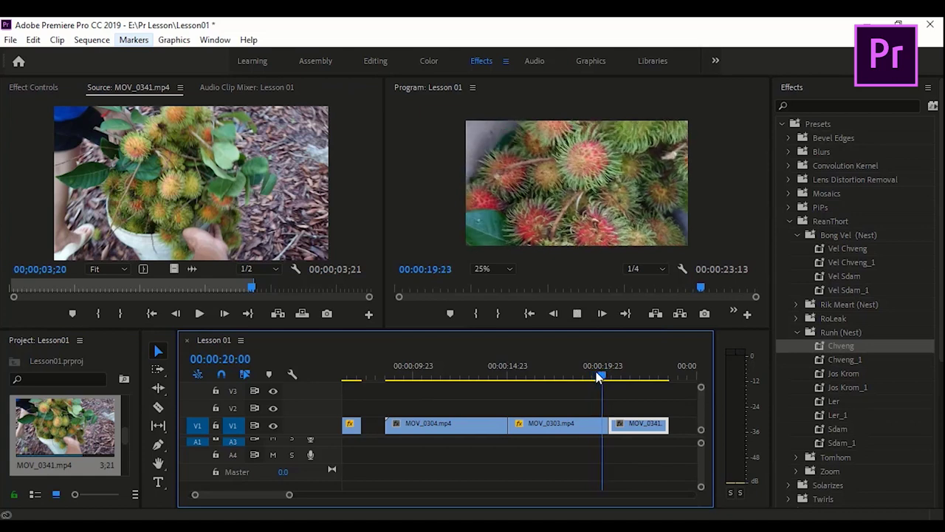
Play MOV_0341, then delete its existing Scale keyframes at the clip start
key("space")
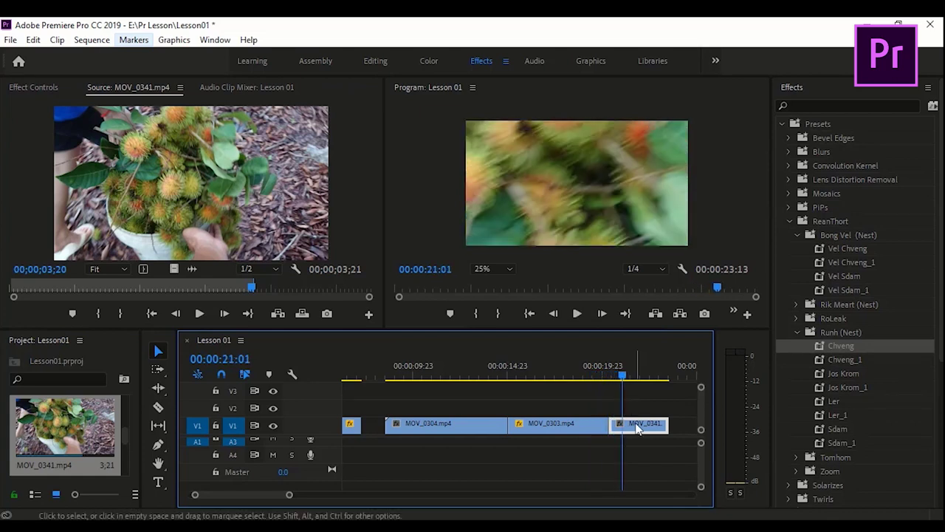
left_click(622, 423)
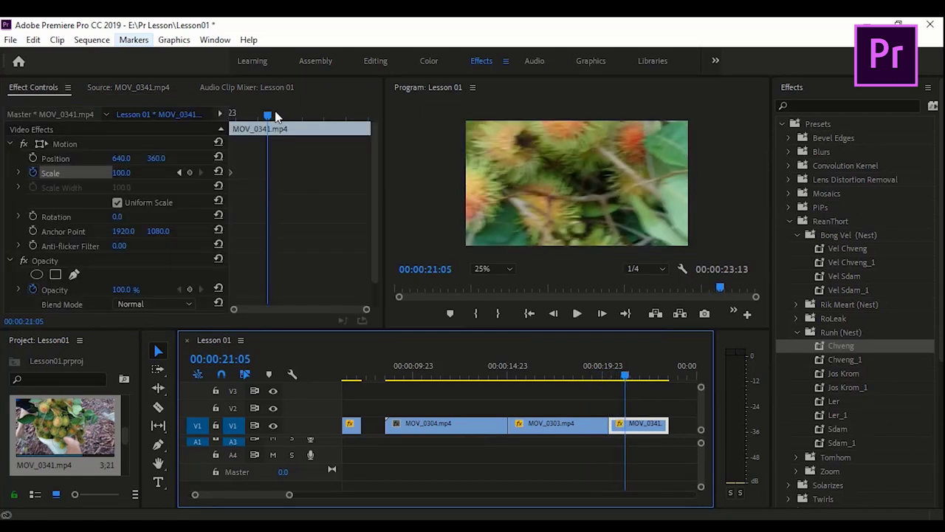
left_click_drag(267, 115, 227, 130)
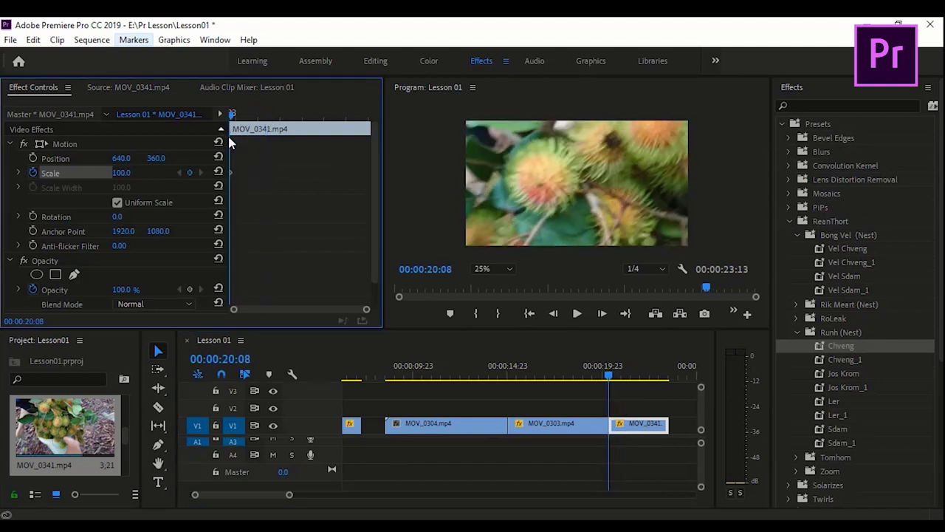
left_click(33, 173)
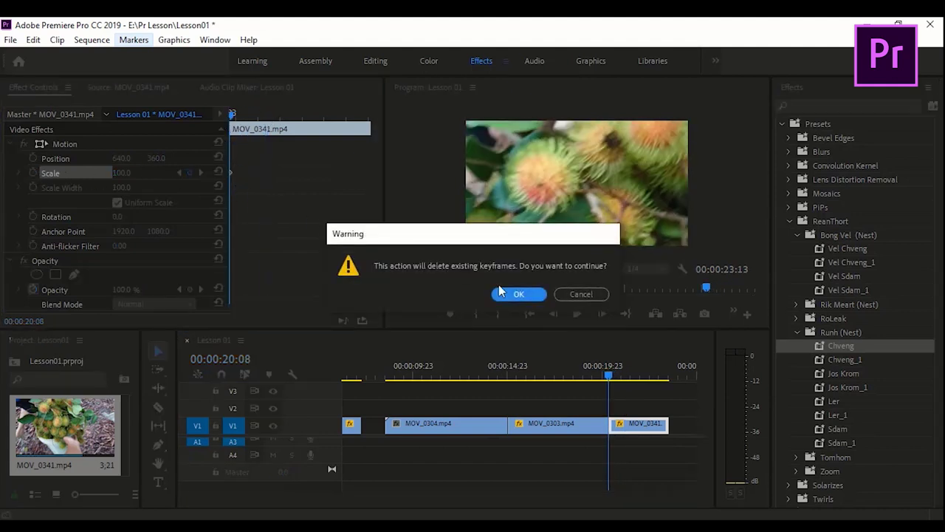
left_click(516, 294)
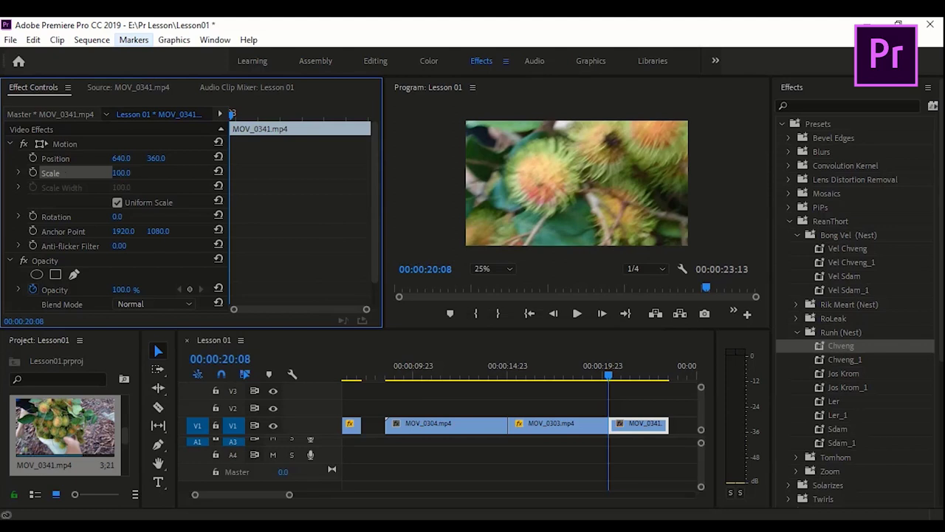
Try Scale 51 on MOV_0341, then undo back to 100
left_click_drag(122, 173, 85, 173)
left_click_drag(612, 377, 630, 373)
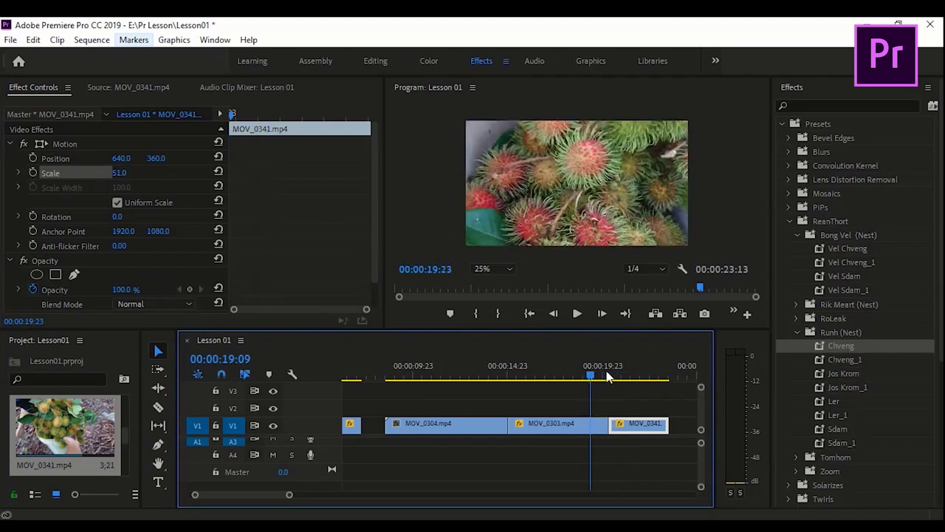
key("ctrl+z")
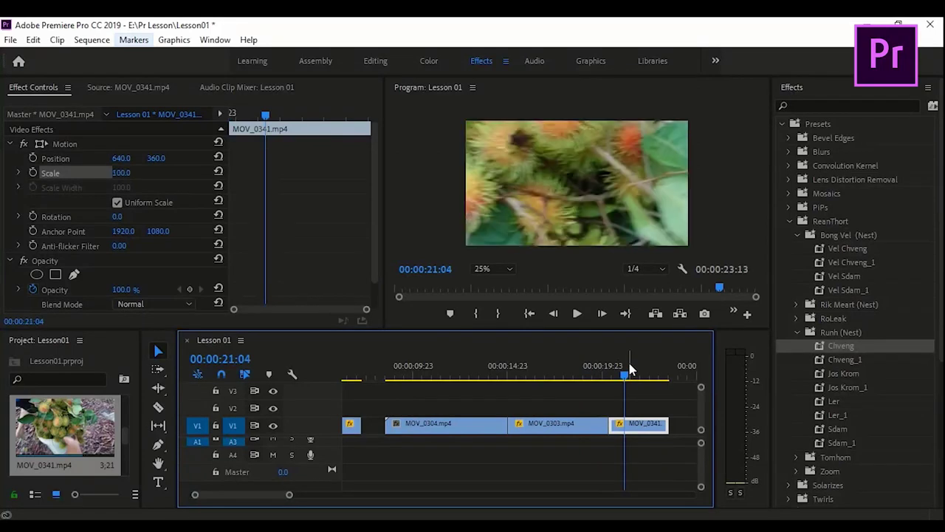
mouse_move(630, 373)
left_mouse_down()
mouse_move(610, 381)
mouse_move(608, 394)
mouse_move(625, 392)
mouse_move(609, 397)
left_mouse_up()
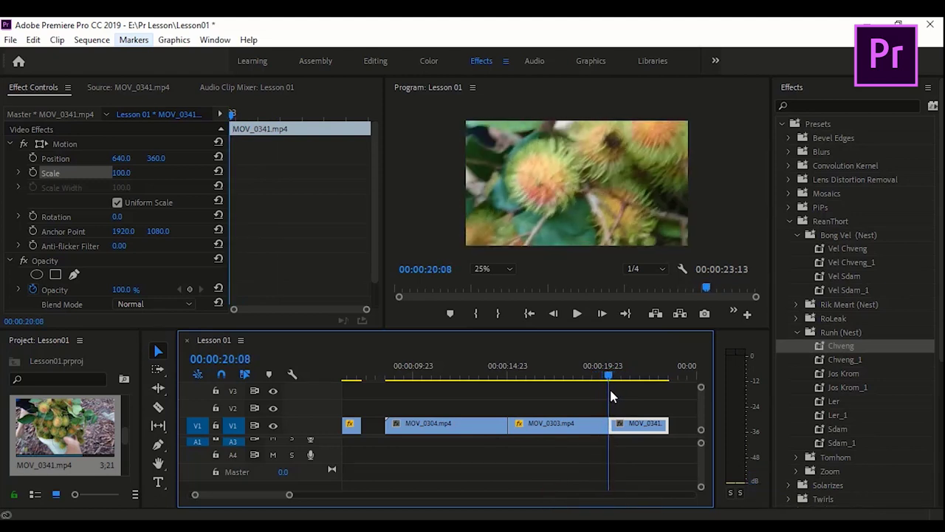
Keyframe MOV_0341's Scale from 100 down to 35 about a second in, and play it
left_click(36, 172)
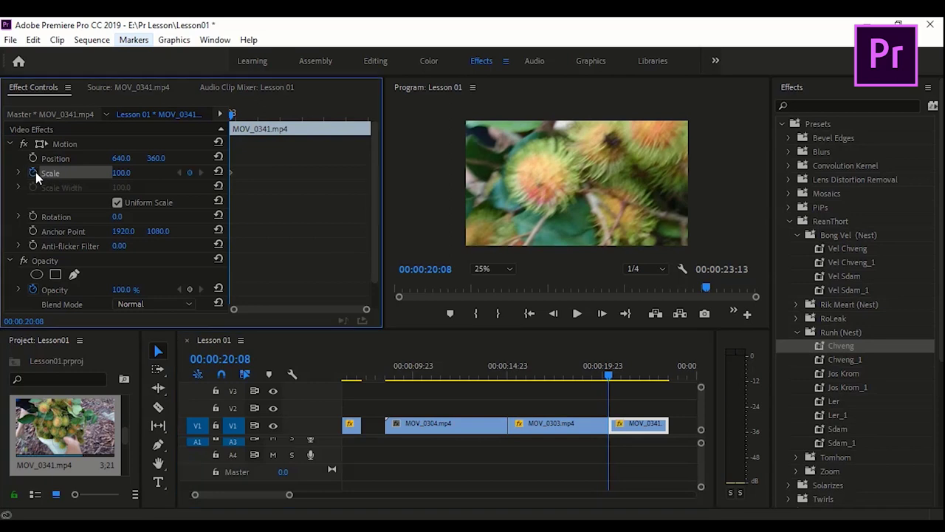
left_click_drag(233, 116, 285, 116)
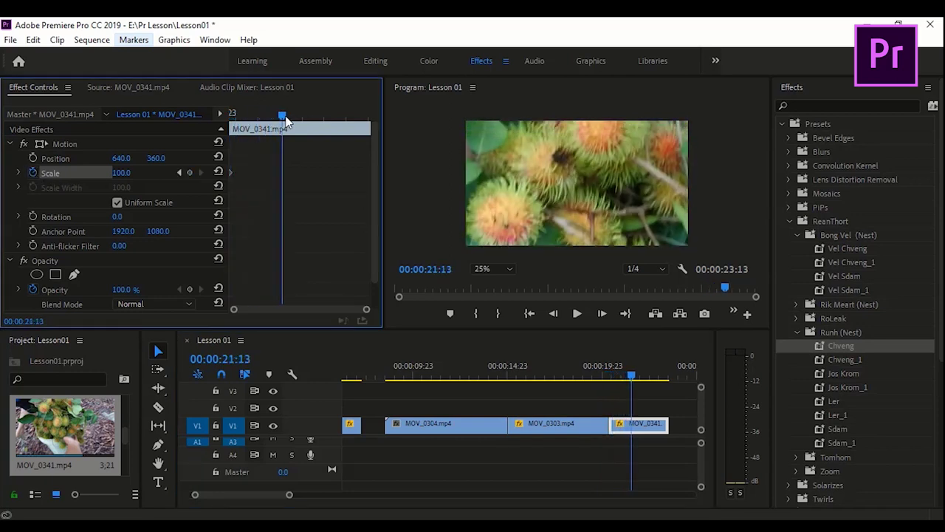
type("49")
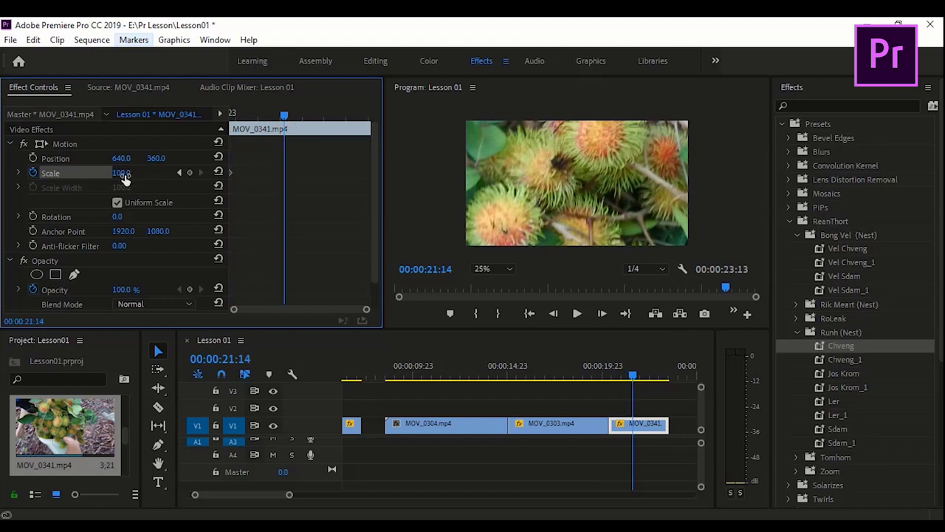
key("Return")
mouse_move(119, 172)
left_mouse_down()
mouse_move(105, 172)
mouse_move(132, 174)
left_mouse_up()
type("35")
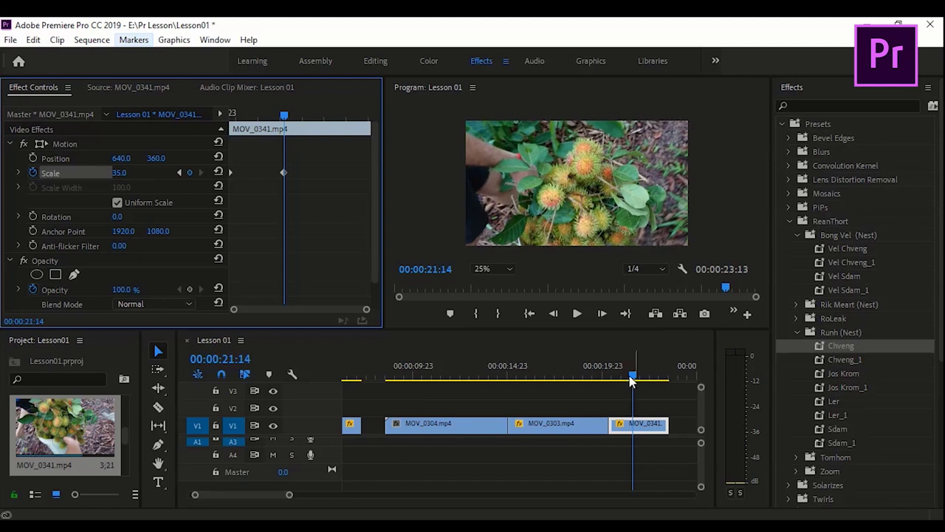
left_click(632, 378)
left_click_drag(631, 378, 592, 384)
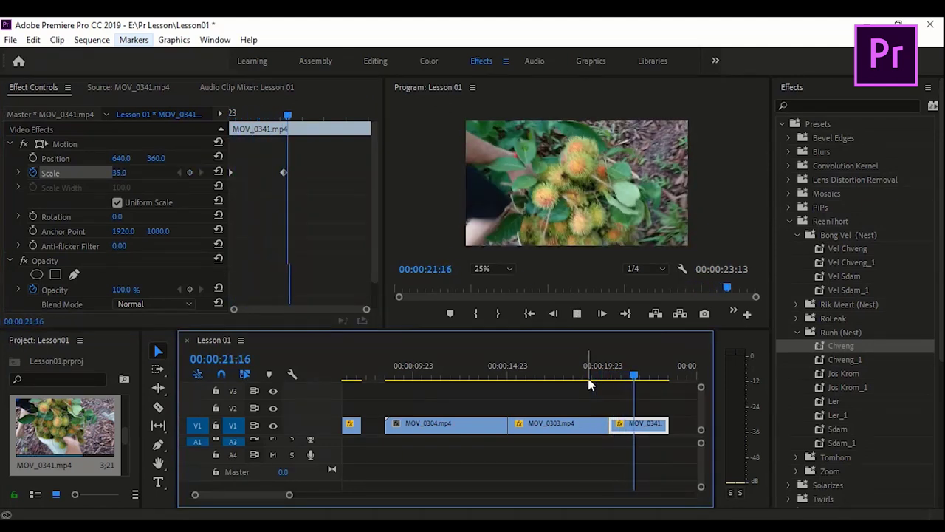
key("space")
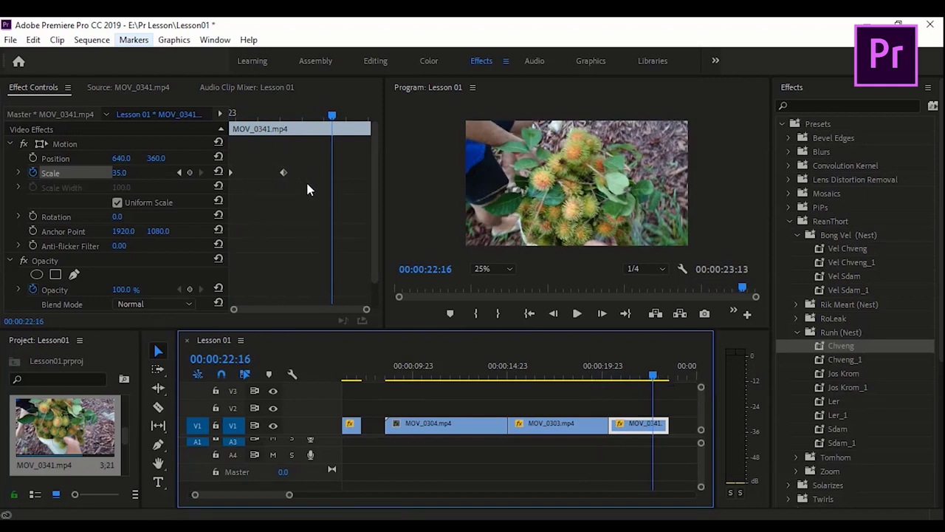
Undo the Scale keyframes back to 100 and replay the sequence end
key("ctrl+z")
key("ctrl+z")
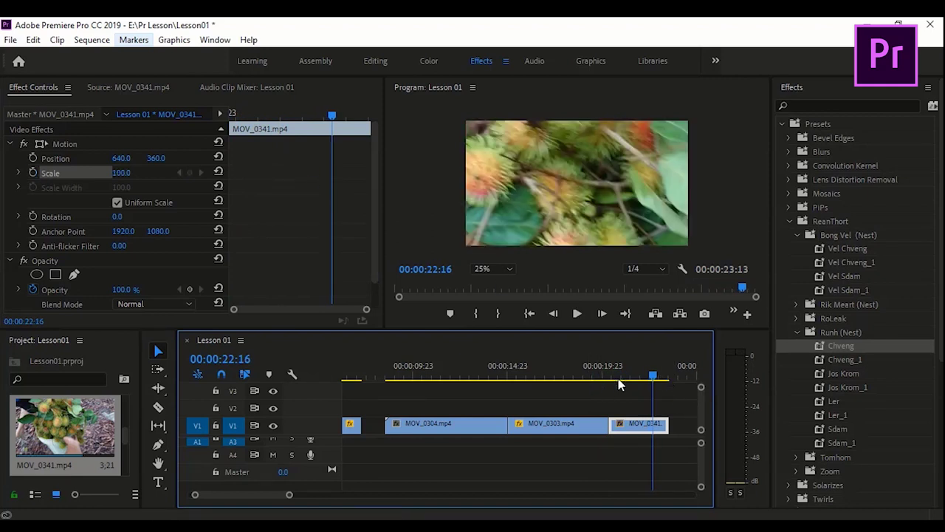
left_click_drag(655, 377, 575, 376)
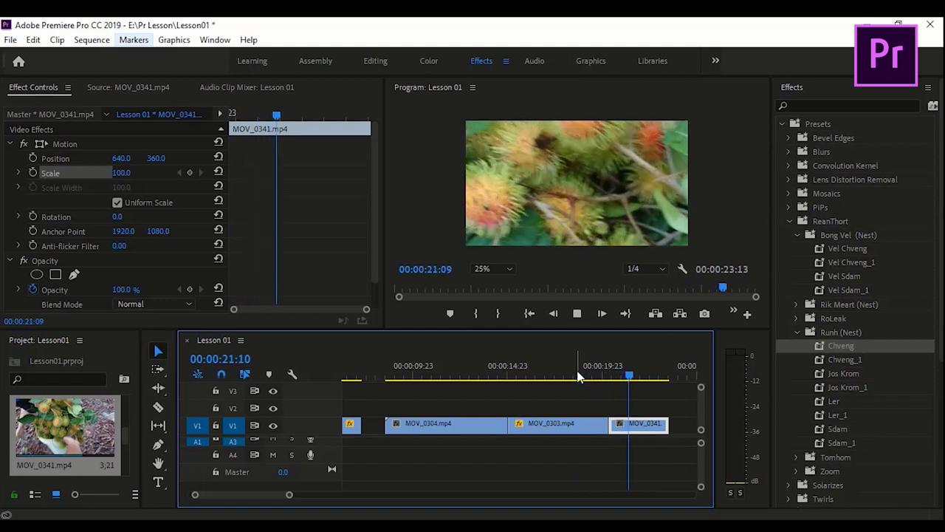
key("space")
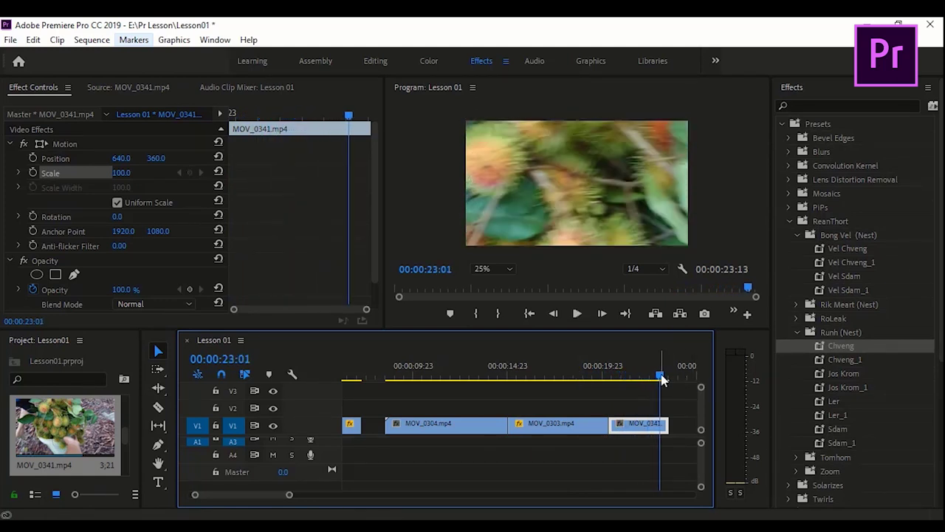
mouse_move(660, 376)
left_mouse_down()
mouse_move(612, 377)
mouse_move(610, 385)
left_mouse_up()
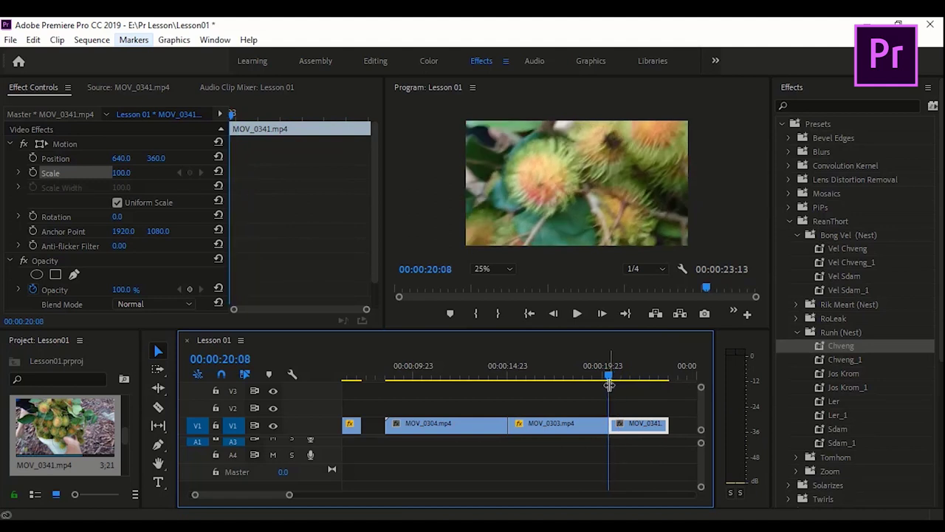
Keyframe MOV_0341's Scale from 100 to 34 at 21:12 and play it back
left_click(32, 178)
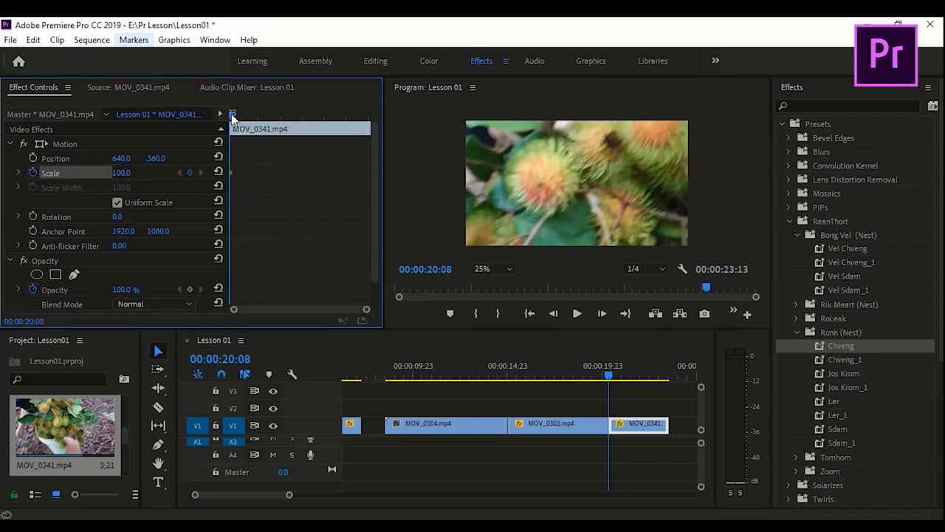
left_click_drag(231, 113, 281, 122)
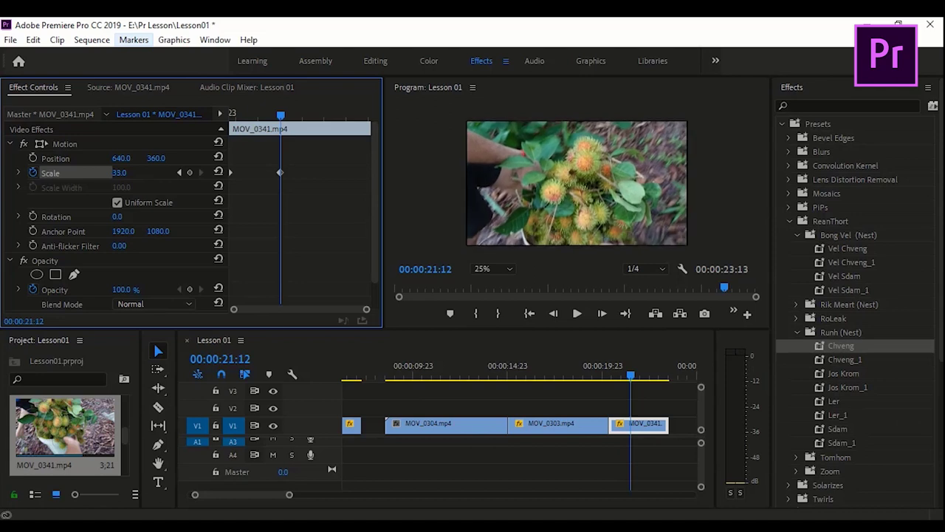
left_click_drag(119, 172, 122, 172)
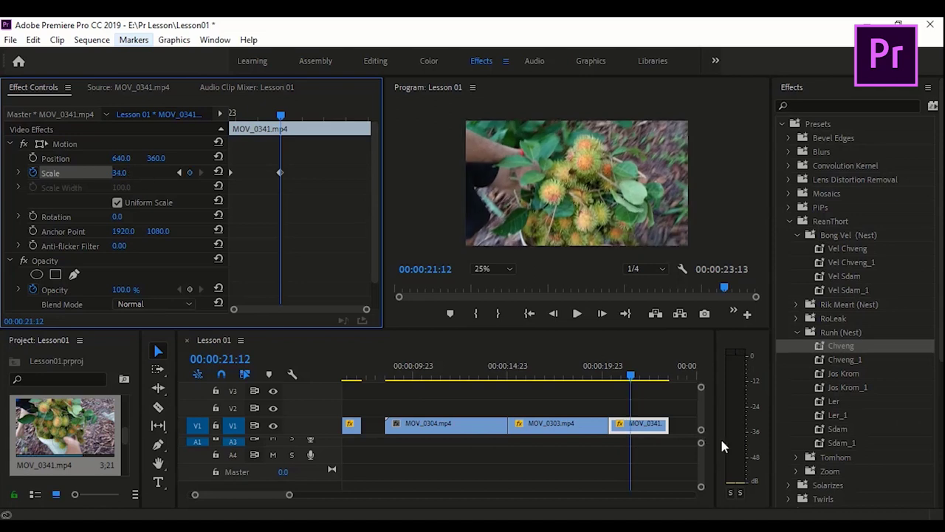
left_click_drag(630, 378, 385, 378)
key("space")
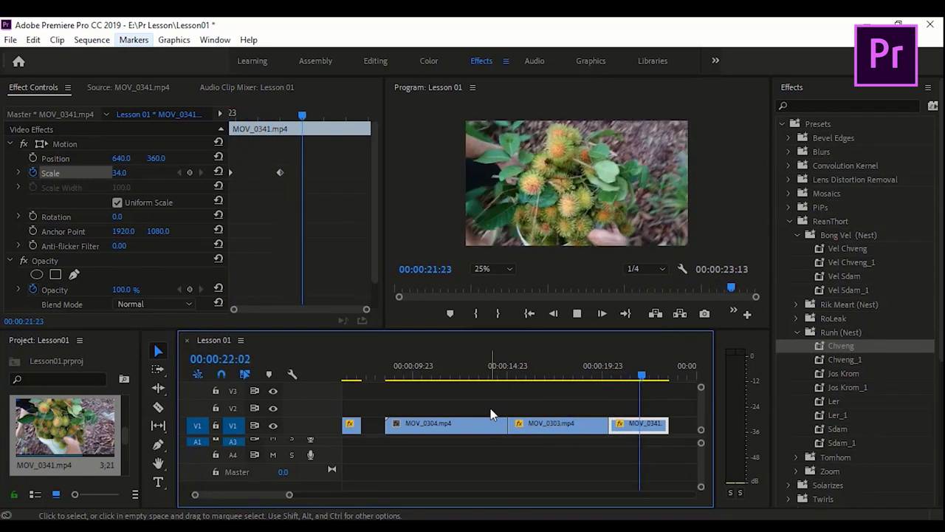
key("space")
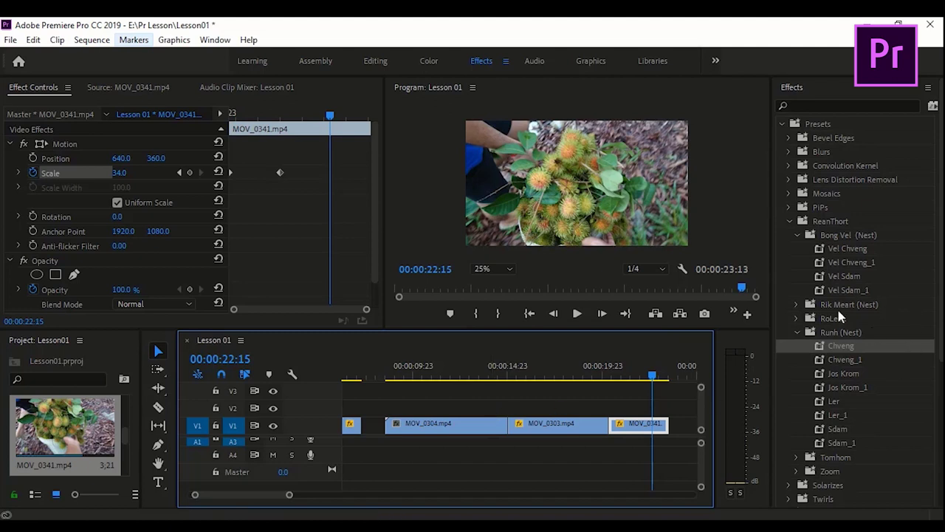
Collapse the preset folders, zoom the timeline out, and save the project
left_click(797, 235)
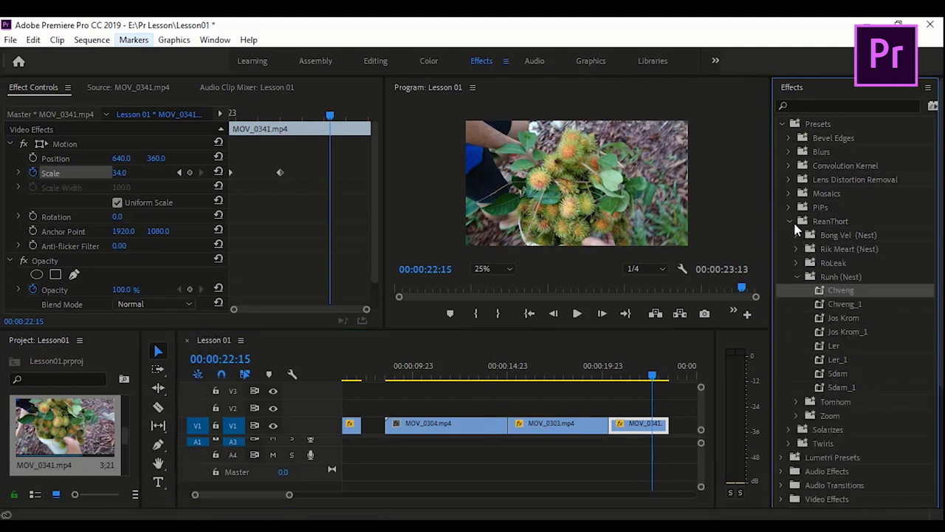
left_click(790, 222)
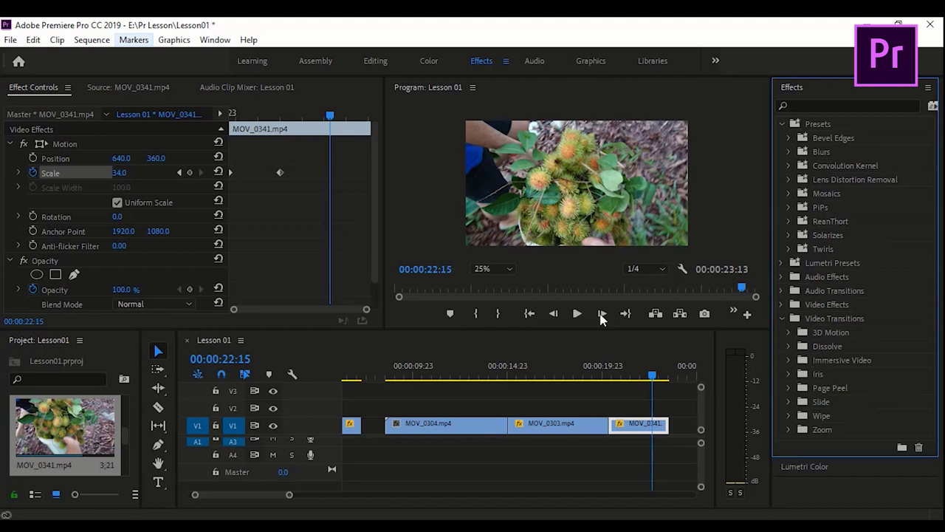
left_click_drag(289, 494, 353, 502)
mouse_move(464, 376)
left_mouse_down()
mouse_move(358, 382)
mouse_move(455, 383)
mouse_move(445, 382)
left_mouse_up()
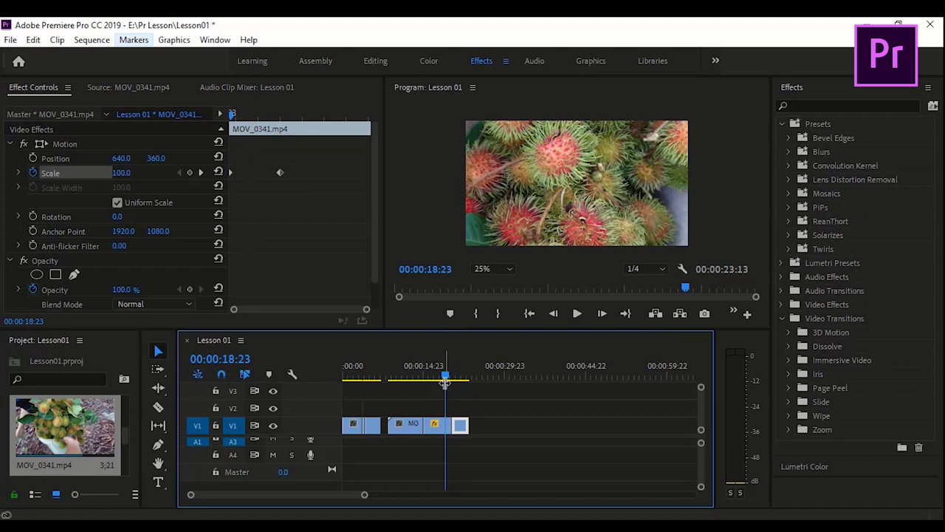
key("ctrl+s")
left_click_drag(446, 382, 464, 385)
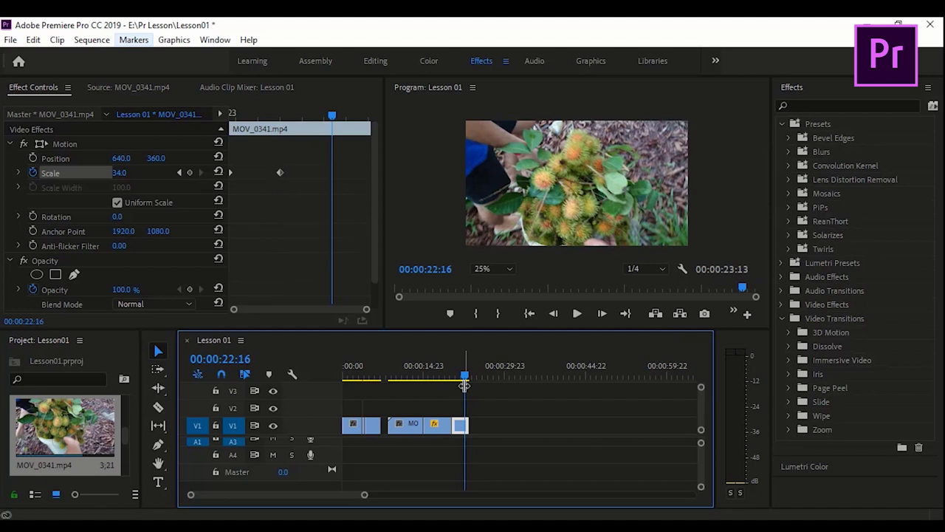
left_click_drag(364, 494, 249, 501)
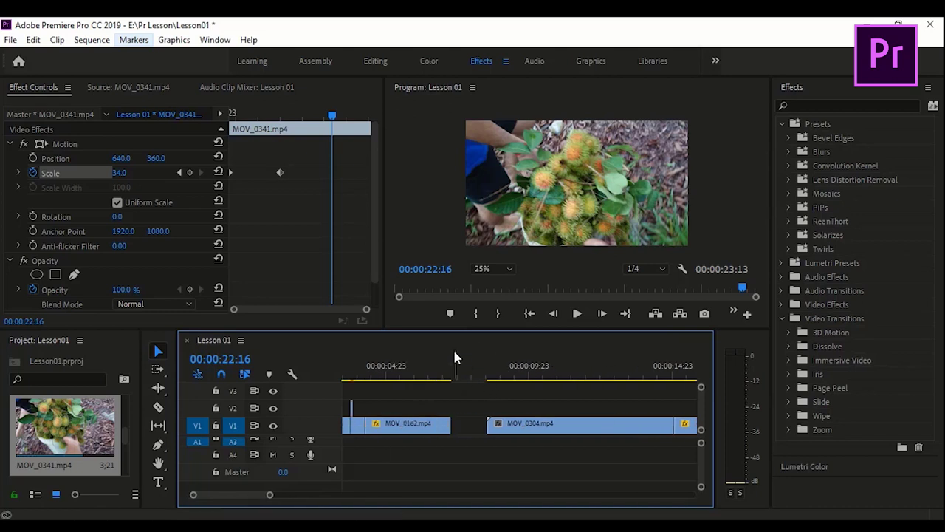
Extend MOV_0162's end by 3 frames to about 7:10 after checking the first cut
left_click(441, 376)
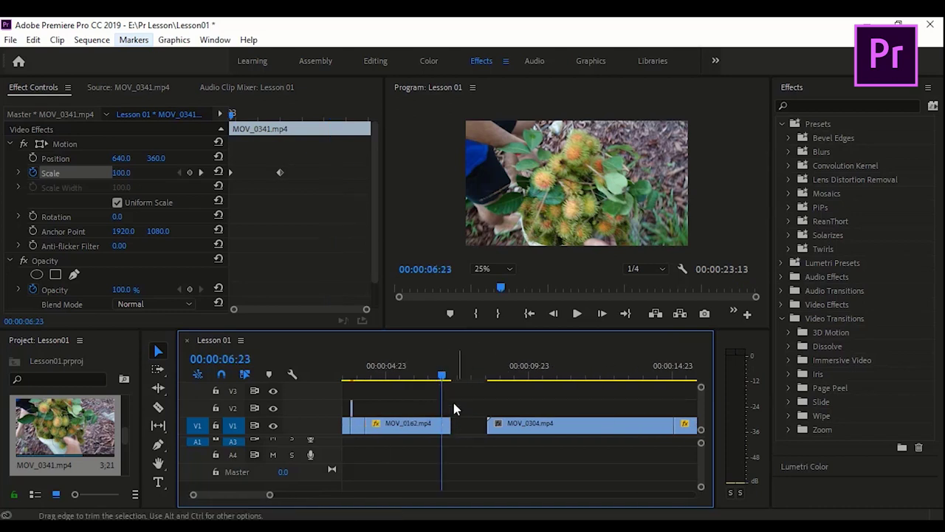
left_click(444, 377)
mouse_move(445, 376)
left_mouse_down()
mouse_move(506, 381)
mouse_move(455, 382)
left_mouse_up()
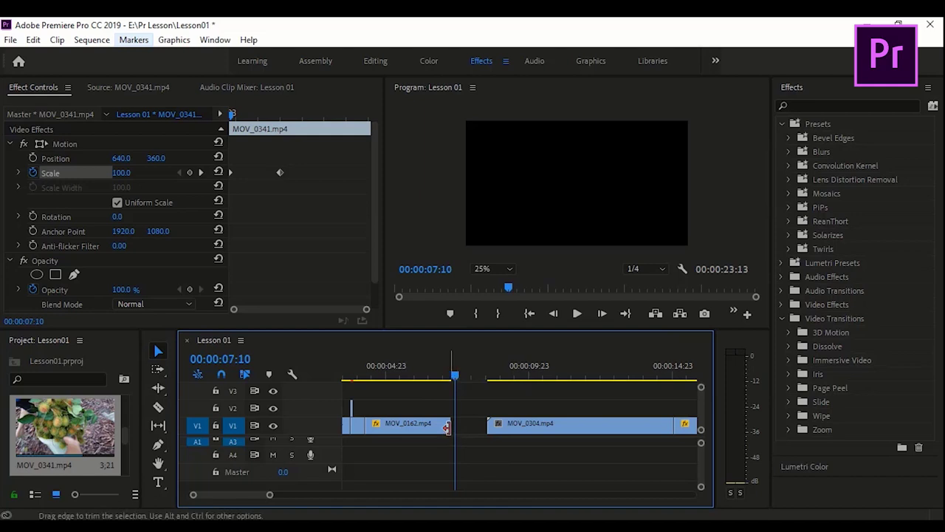
left_click_drag(450, 427, 461, 427)
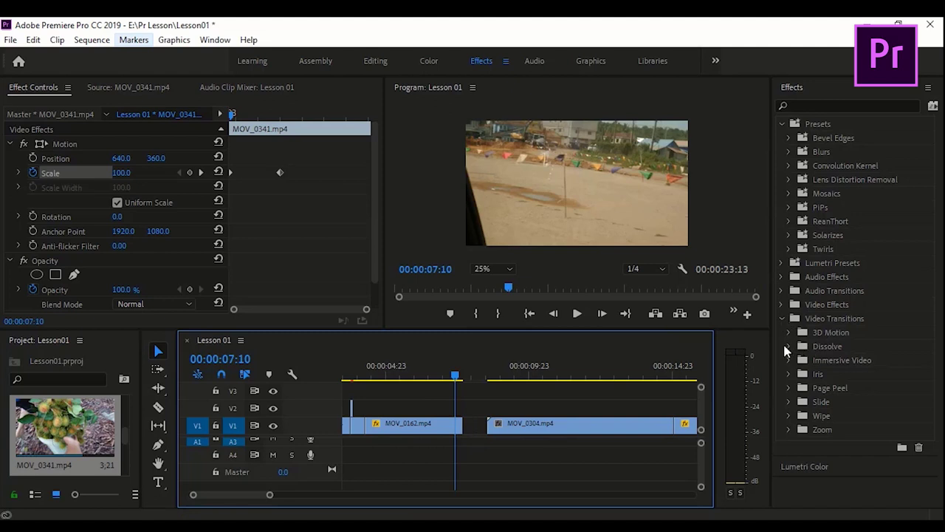
Apply a Cross Dissolve to the end of MOV_0162
left_click(789, 346)
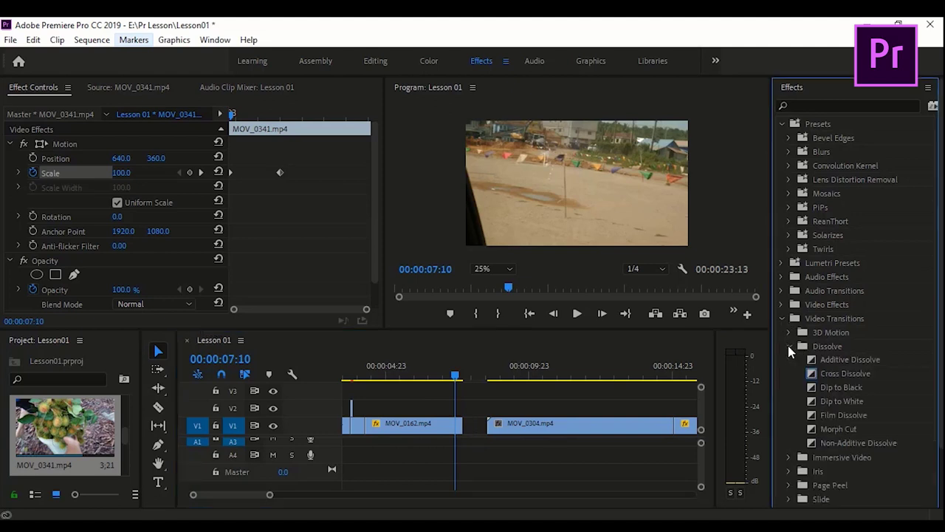
left_click(849, 374)
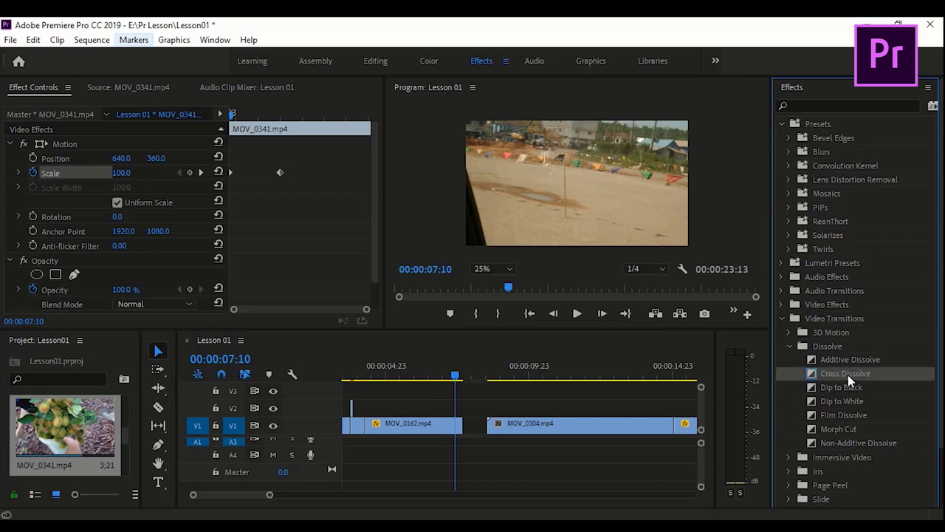
left_click_drag(848, 374, 633, 412)
left_click_drag(465, 426, 463, 427)
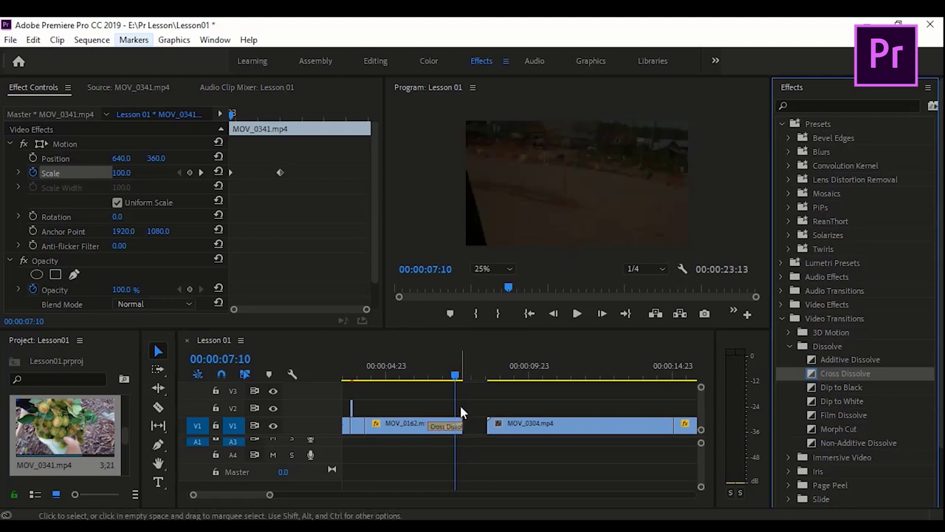
left_click_drag(453, 380, 436, 381)
left_click_drag(407, 379, 497, 387)
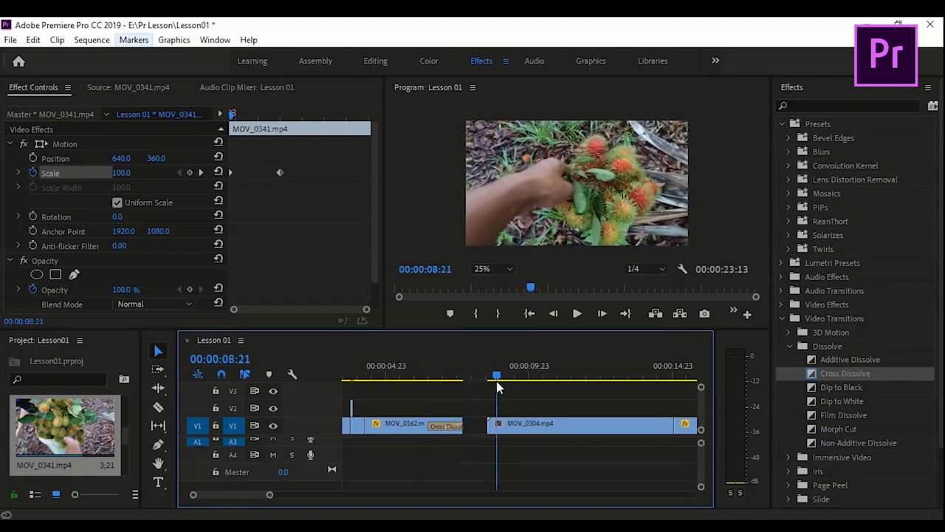
Apply a Cross Dissolve to the start of MOV_0304 and play both dissolves
left_click_drag(850, 371, 587, 428)
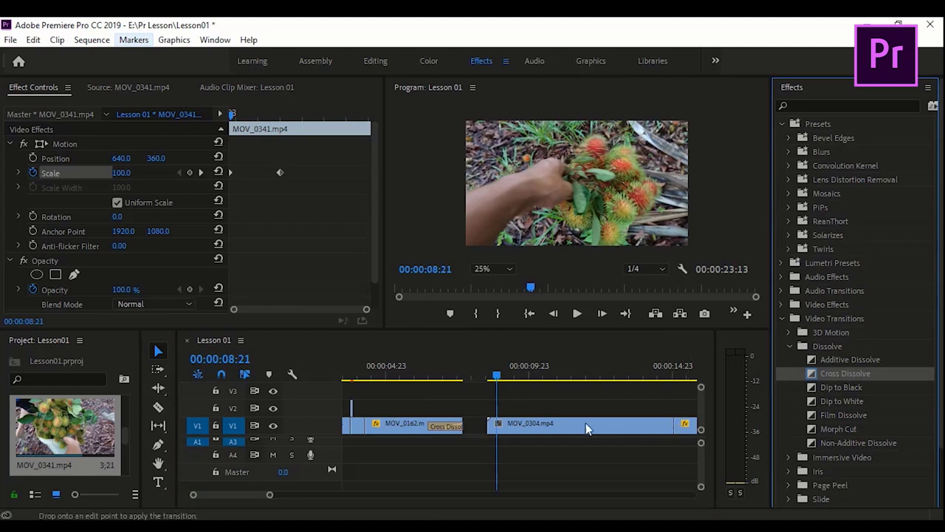
left_click_drag(506, 431, 502, 428)
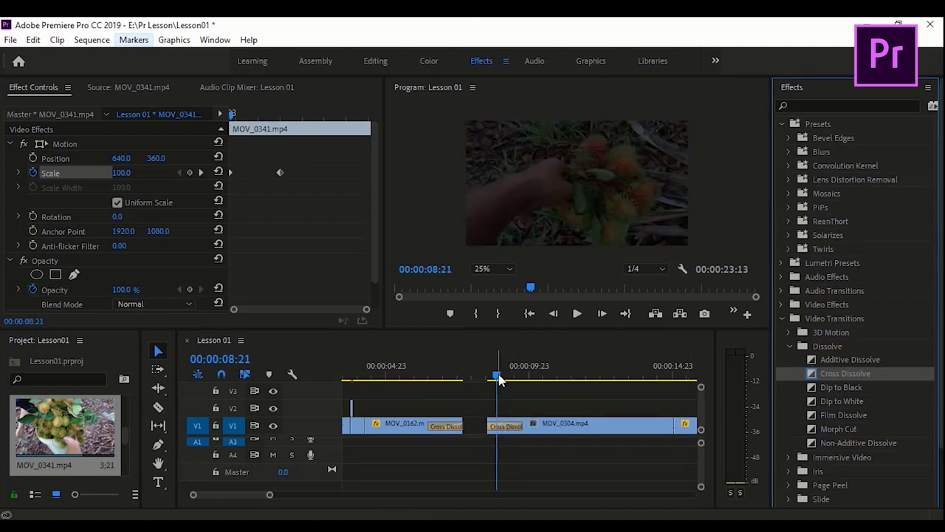
mouse_move(499, 379)
left_mouse_down()
mouse_move(489, 390)
mouse_move(566, 383)
left_mouse_up()
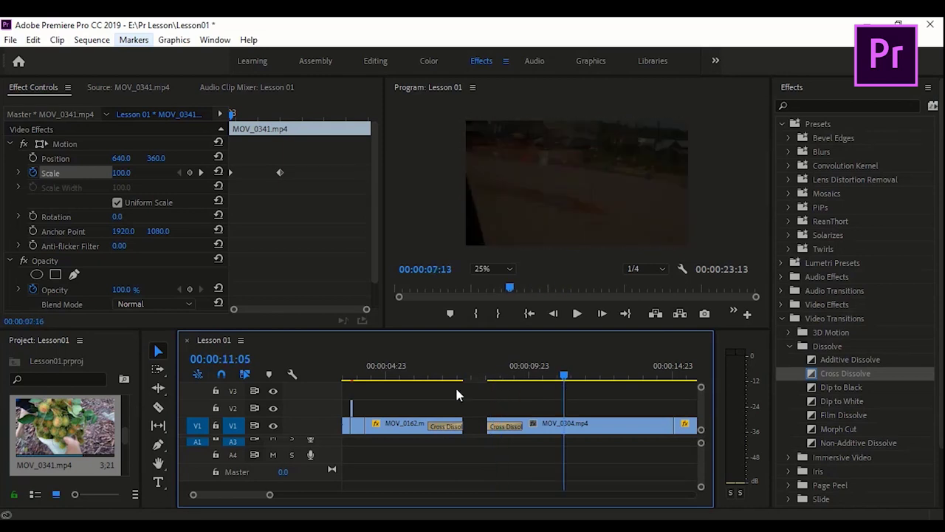
left_click(431, 387)
key("Left")
key("Left")
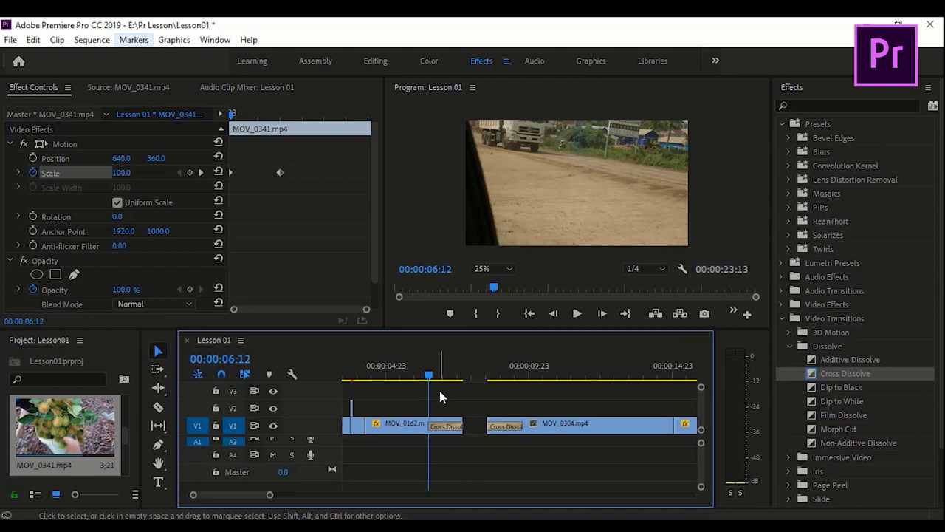
key("space")
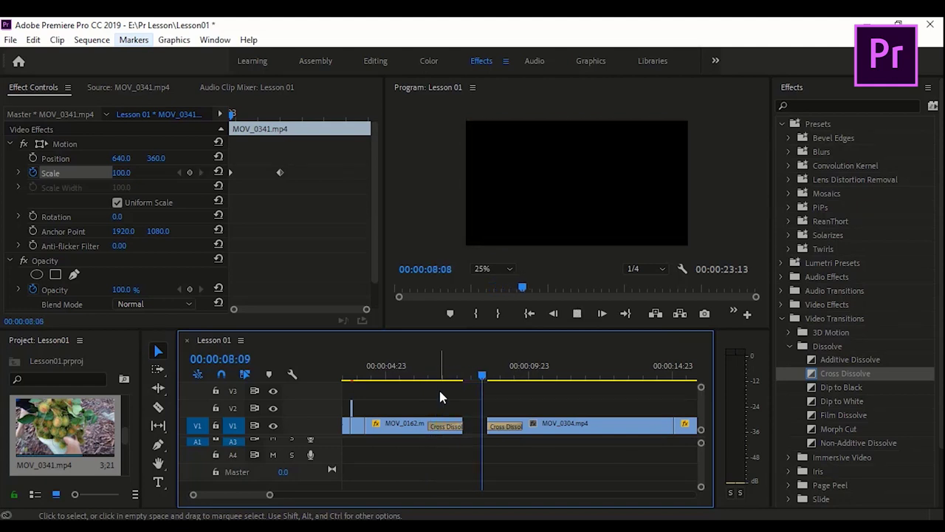
key("space")
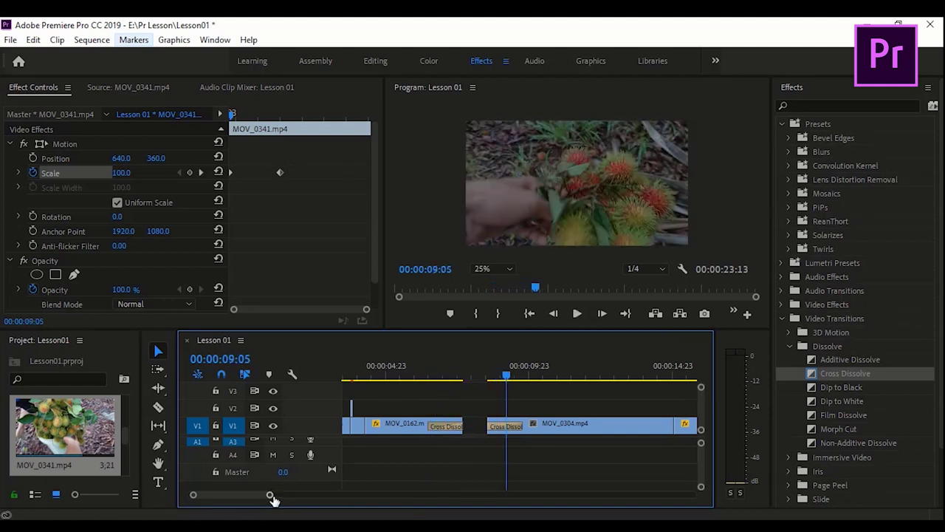
Shift the later clips slightly earlier so the sequence ends at 00:00:23:02
left_click_drag(271, 495, 322, 495)
mouse_move(614, 411)
left_mouse_down()
mouse_move(461, 443)
mouse_move(453, 429)
mouse_move(427, 443)
left_mouse_up()
left_click_drag(322, 495, 241, 495)
left_click_drag(585, 427, 557, 429)
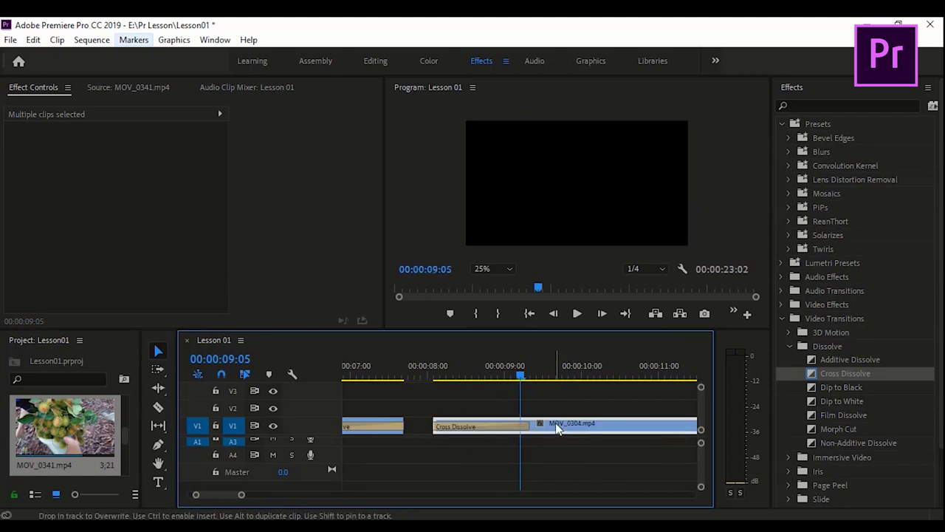
left_click_drag(515, 378, 345, 375)
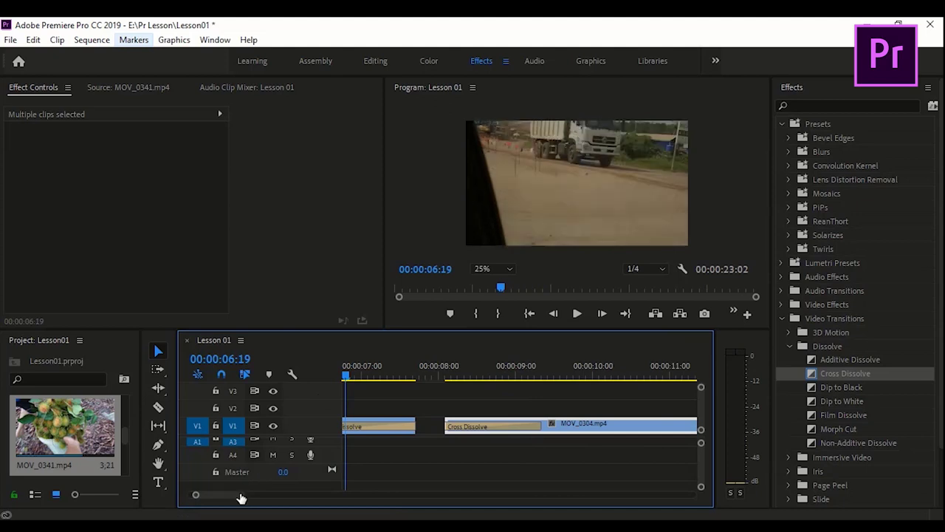
left_click_drag(241, 497, 320, 495)
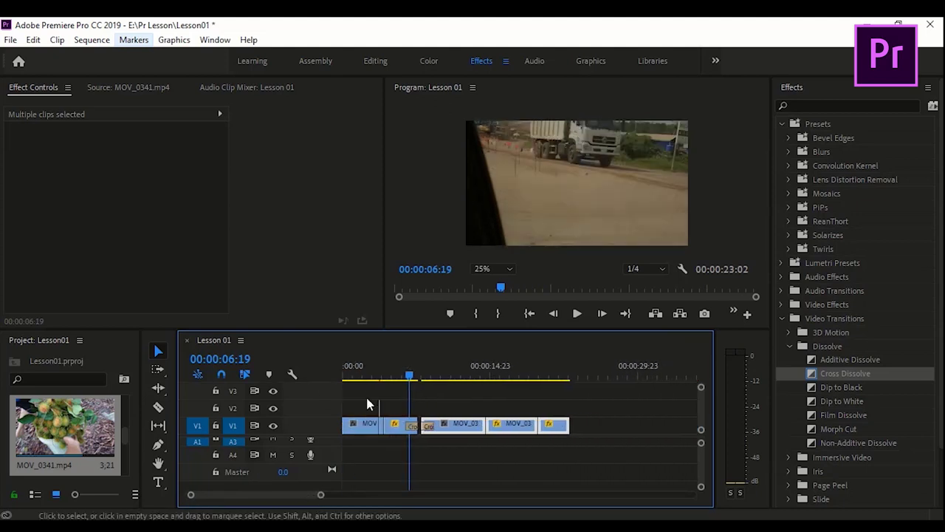
Preview the first dissolve, then add a Cross Dissolve at MOV_0150's start
left_click(400, 376)
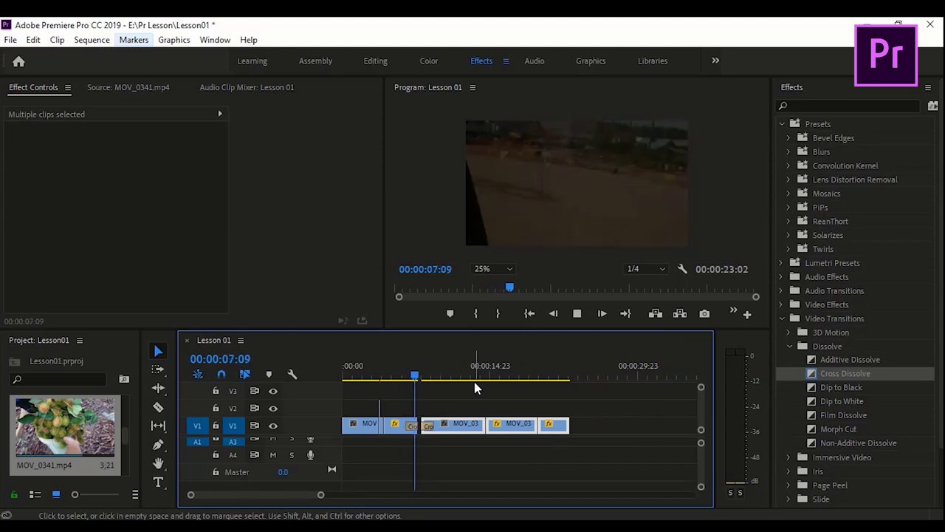
left_click(434, 377)
left_click_drag(435, 378, 287, 390)
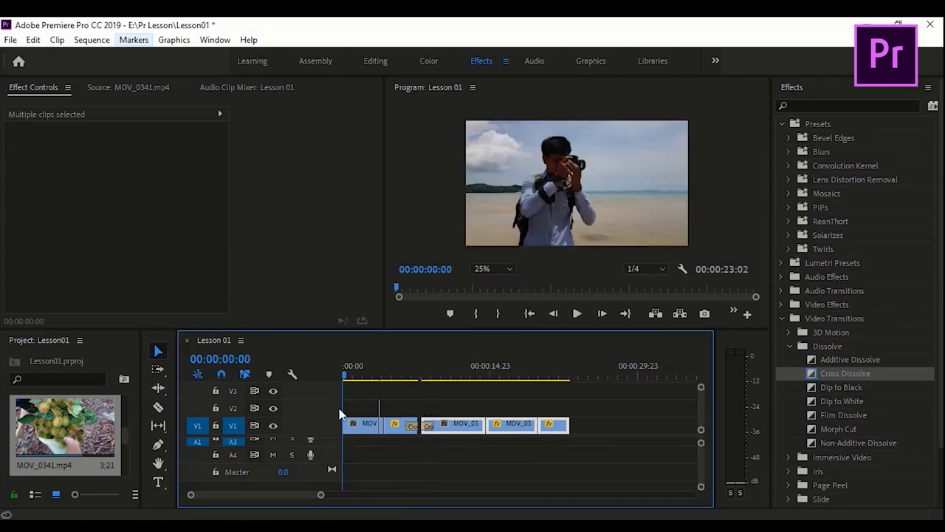
key("space")
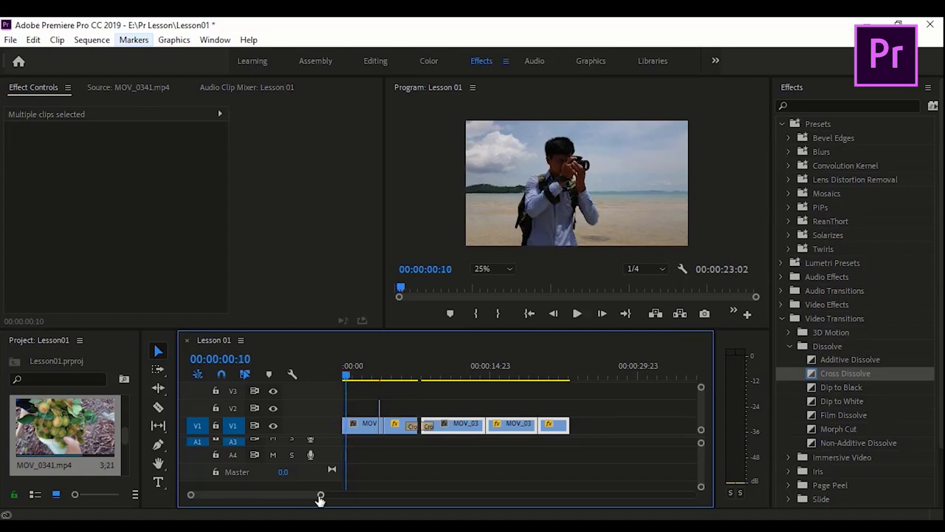
left_click_drag(348, 378, 342, 379)
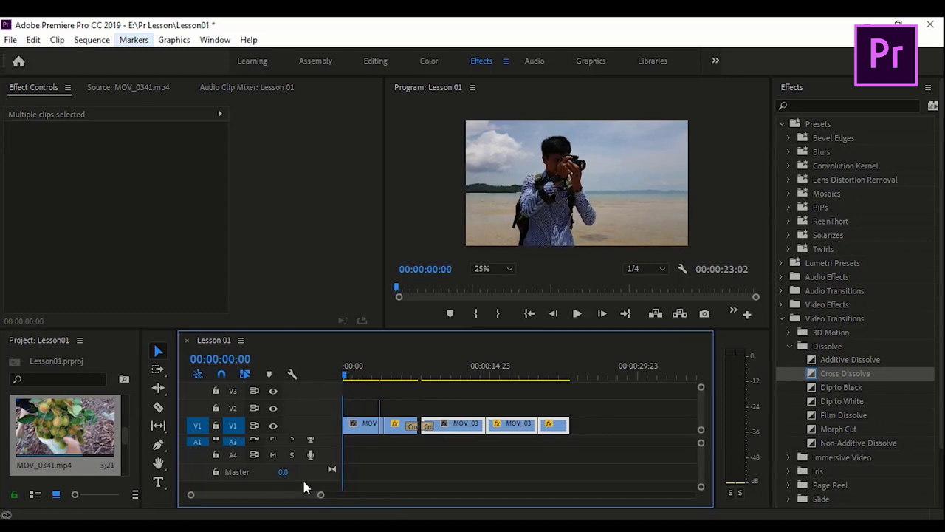
left_click_drag(320, 494, 267, 494)
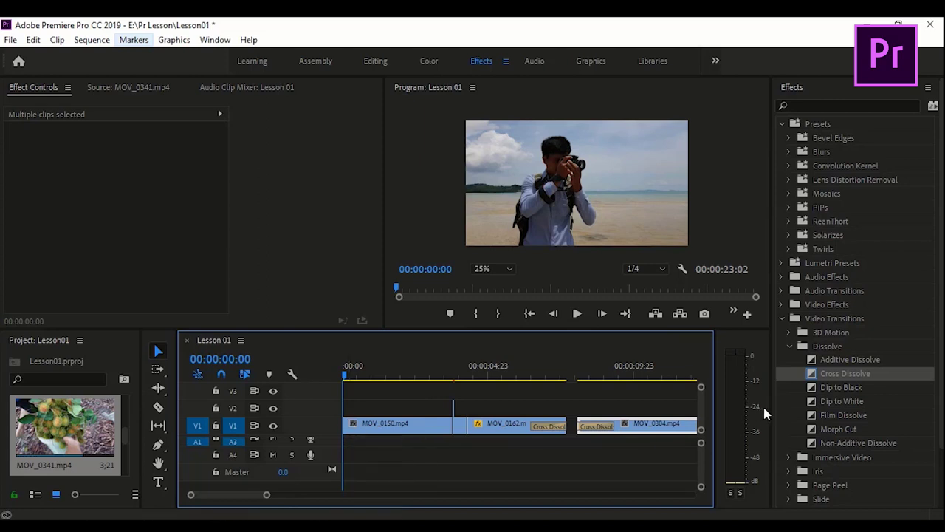
left_click_drag(837, 375, 363, 428)
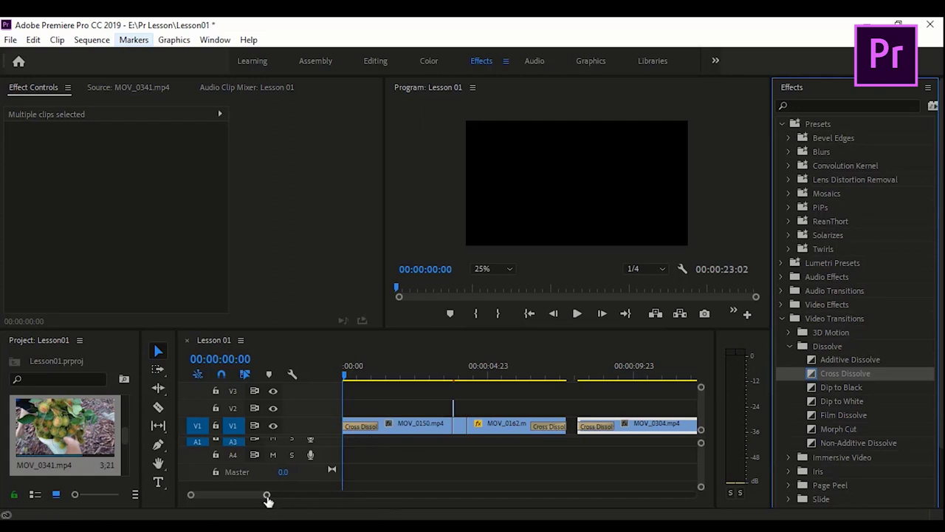
left_click_drag(268, 498, 322, 498)
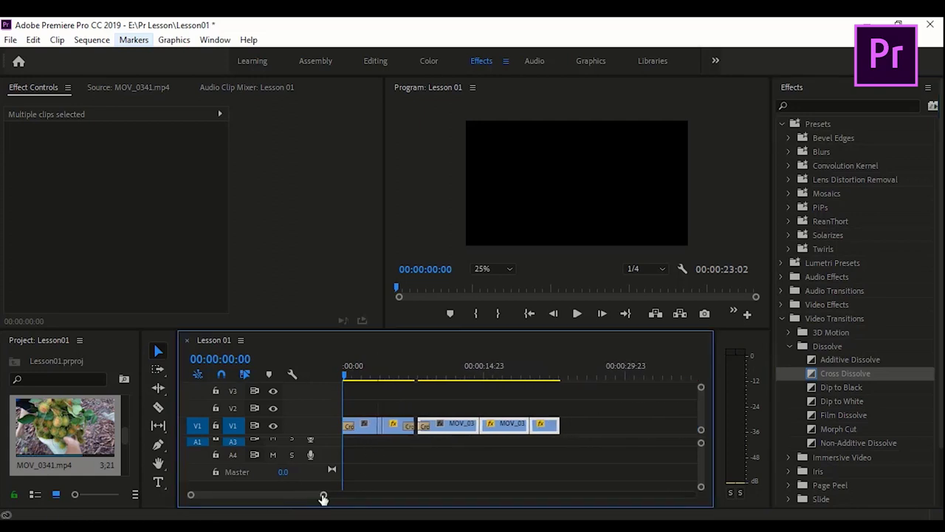
Play the full 23:02 sequence with its dissolves, then collapse the Video Transitions folder
key("space")
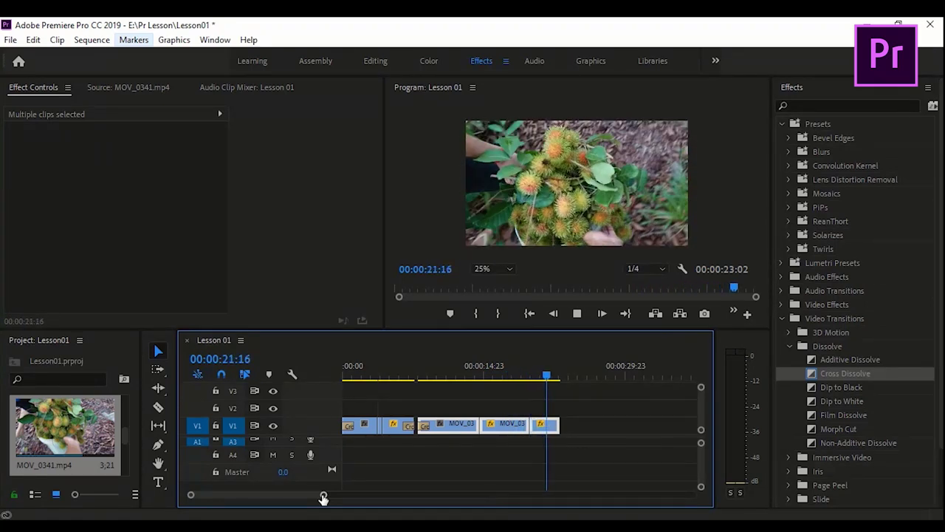
key("space")
left_click(783, 319)
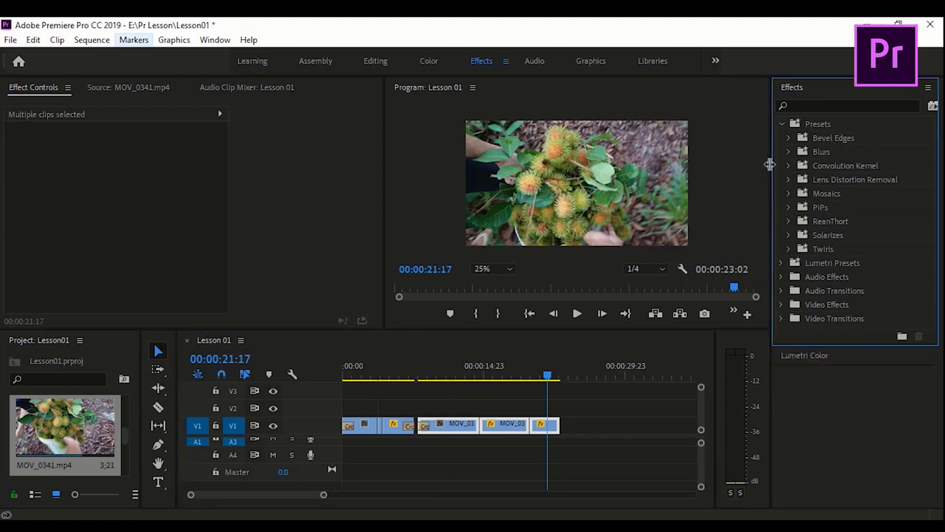
Drag the mixkit-cbpd-400 MP3 from File Explorer onto an empty audio track
key("alt+Tab")
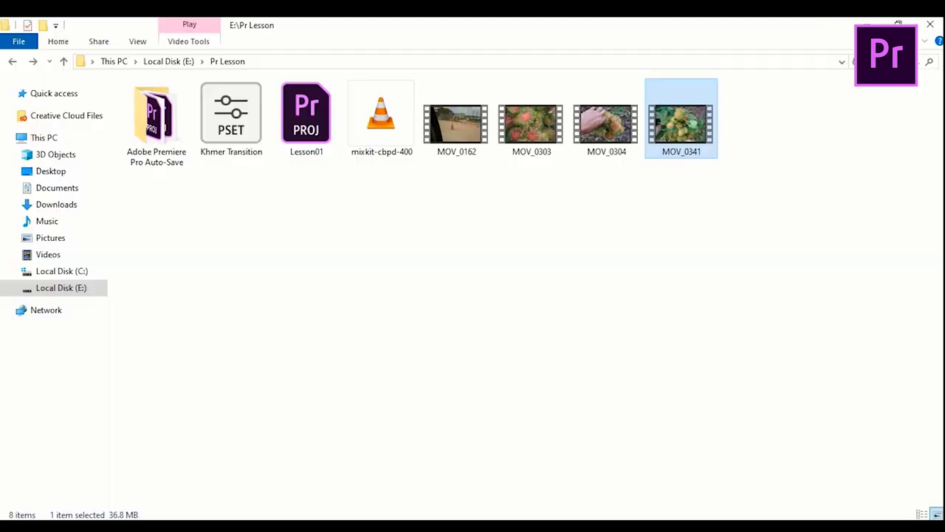
mouse_move(381, 132)
left_mouse_down()
mouse_move(543, 488)
mouse_move(533, 520)
mouse_move(495, 490)
left_mouse_up()
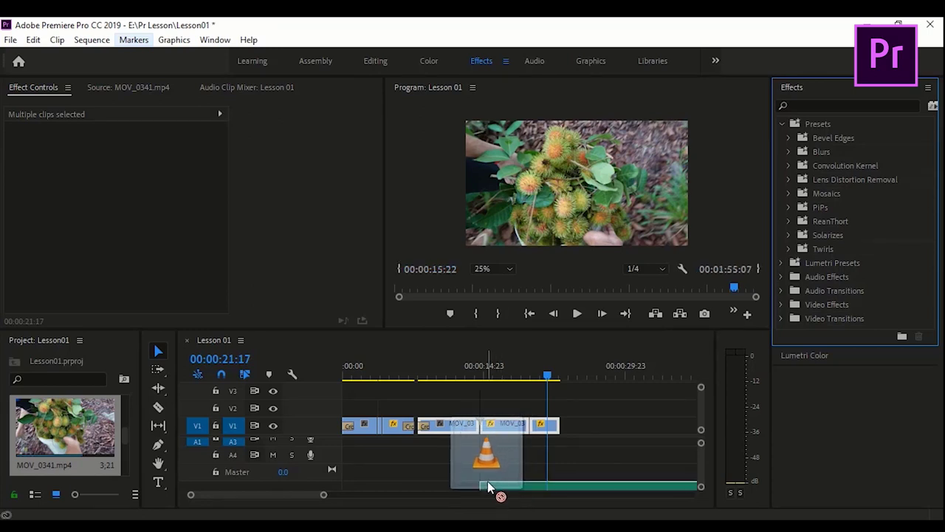
mouse_move(495, 487)
left_mouse_down()
mouse_move(492, 497)
mouse_move(500, 491)
mouse_move(490, 480)
left_mouse_up()
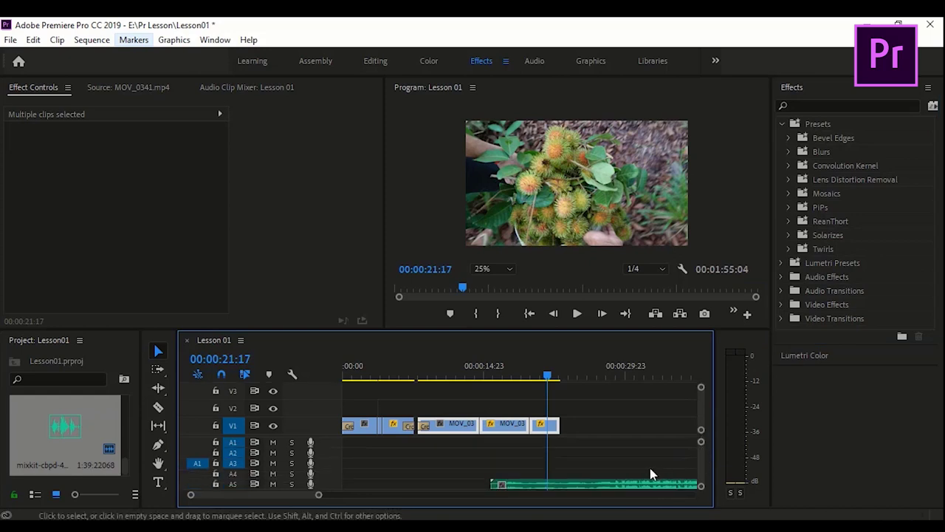
Place the mixkit-cbpd-400 music at 00:00:00:00 on Audio 2 and enlarge the track to show its waveform
left_click_drag(612, 485, 396, 461)
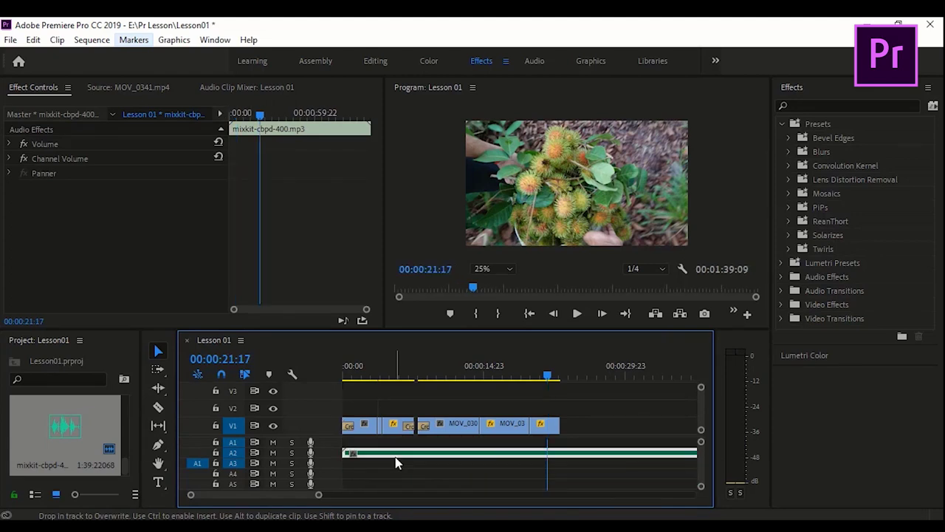
scroll(702, 457, "down", 2)
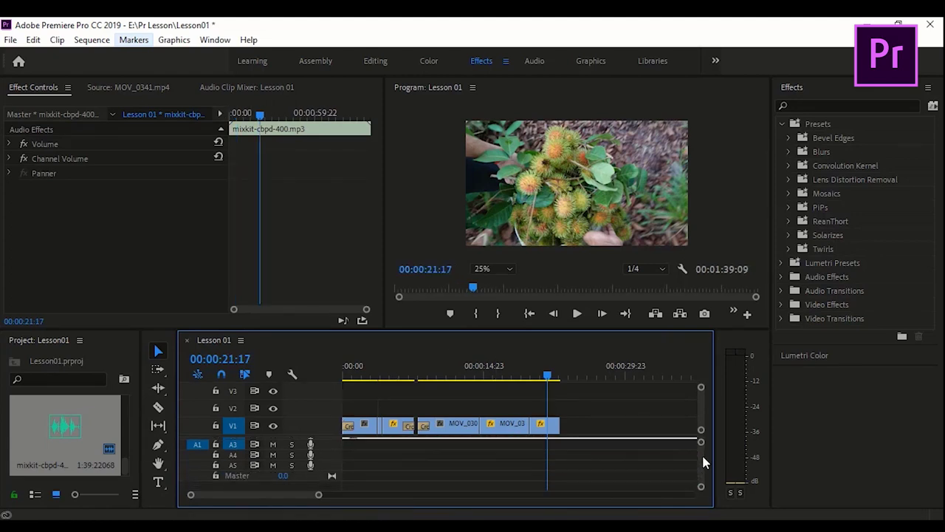
left_click_drag(704, 448, 702, 444)
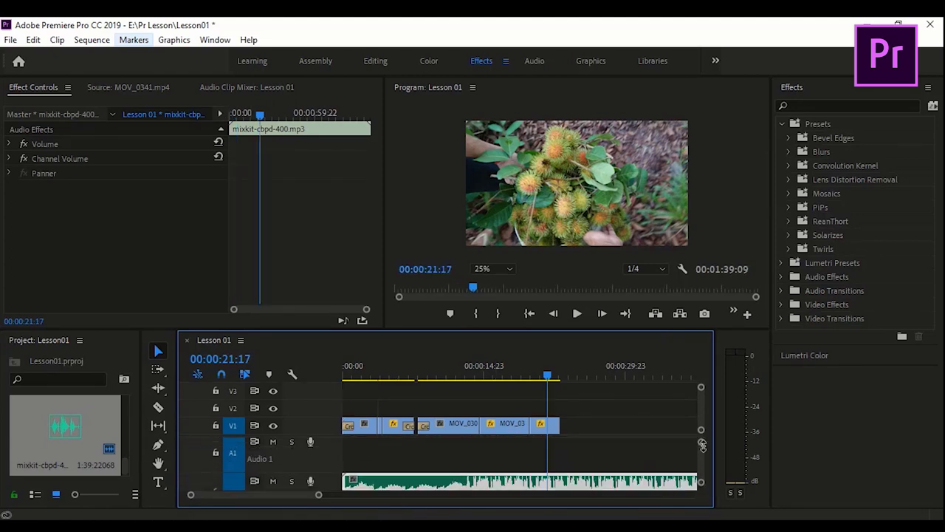
scroll(703, 469, "down", 2)
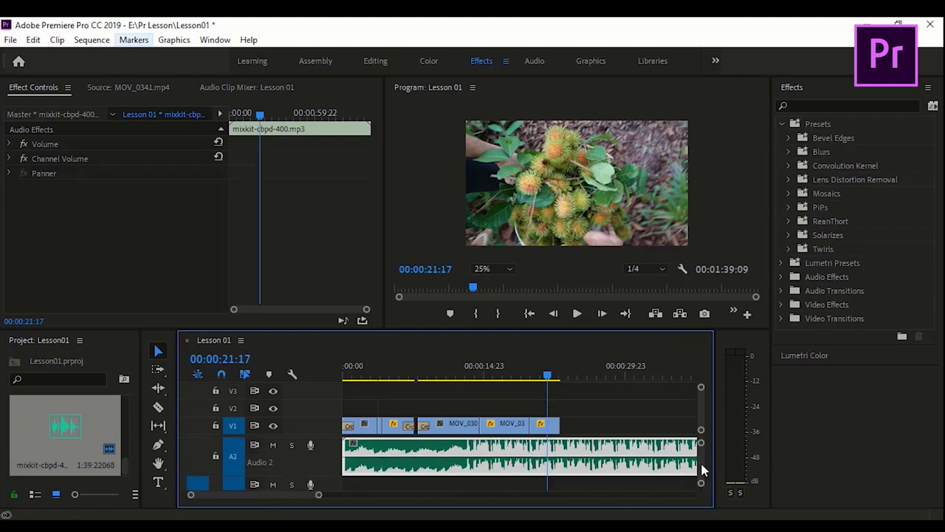
Move the playhead from the sequence start to about 13:00
left_click_drag(548, 375, 327, 384)
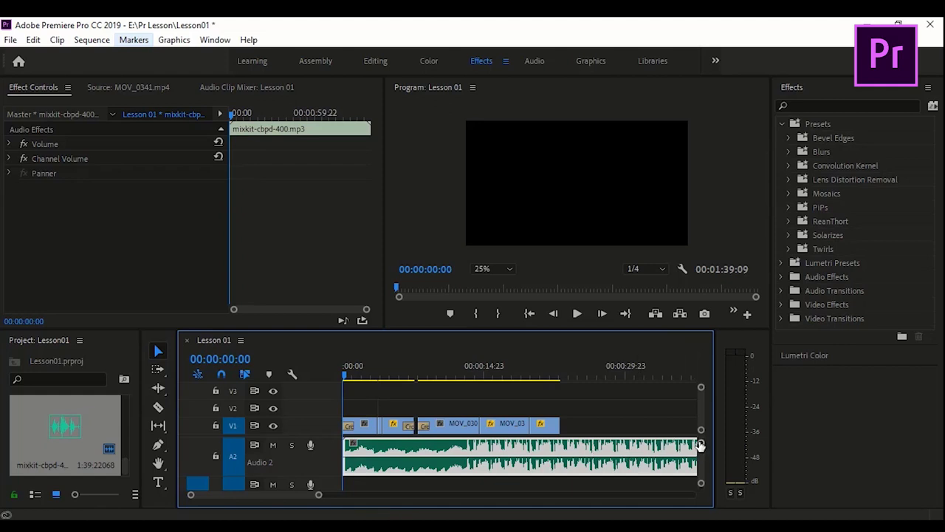
scroll(700, 445, "down", 1)
scroll(701, 444, "up", 3)
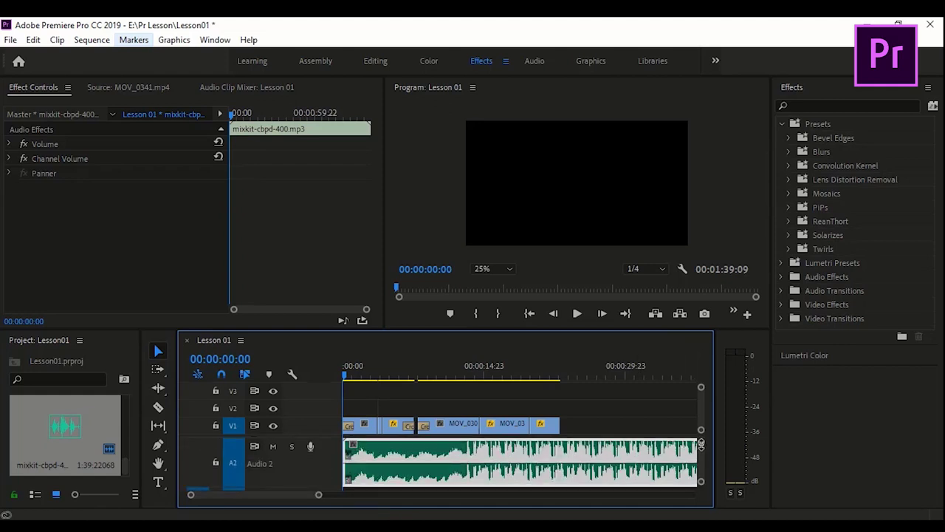
scroll(701, 444, "down", 1)
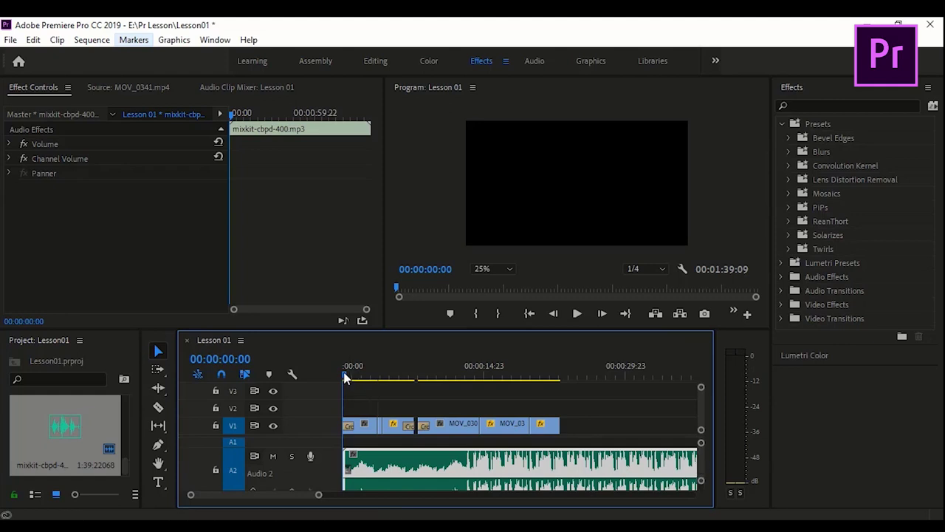
left_click_drag(350, 380, 465, 393)
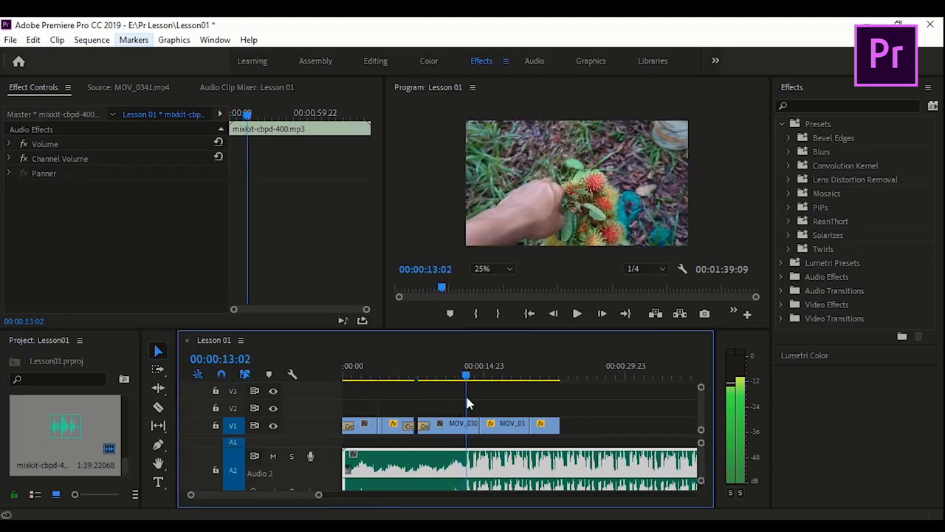
Razor-cut the music at 13:00 and delete the opening 13 seconds
key("c")
left_click(465, 476)
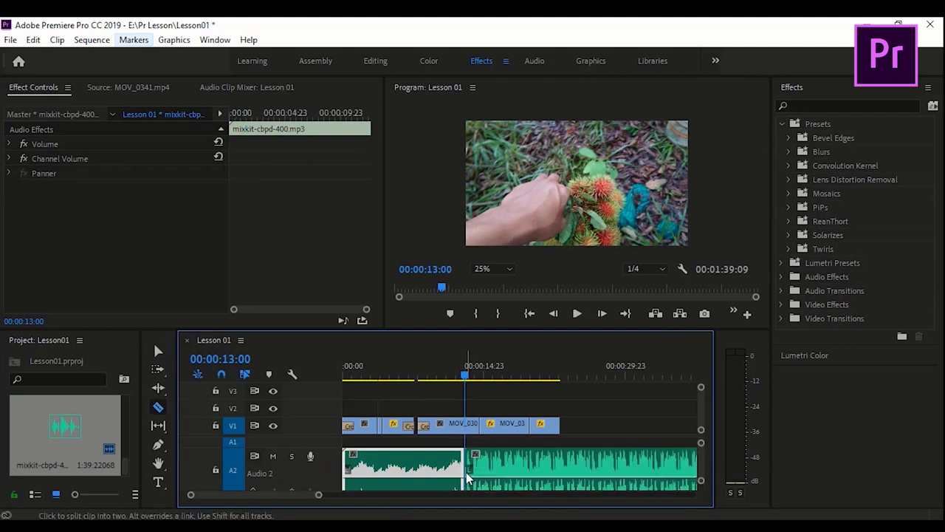
key("v")
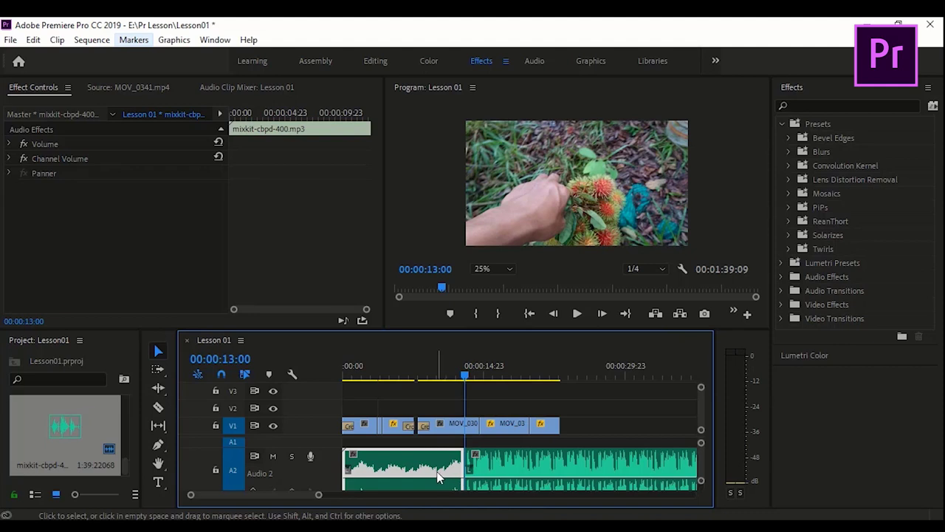
key("Delete")
Slide the remaining music back to the start of the sequence
left_click(427, 471)
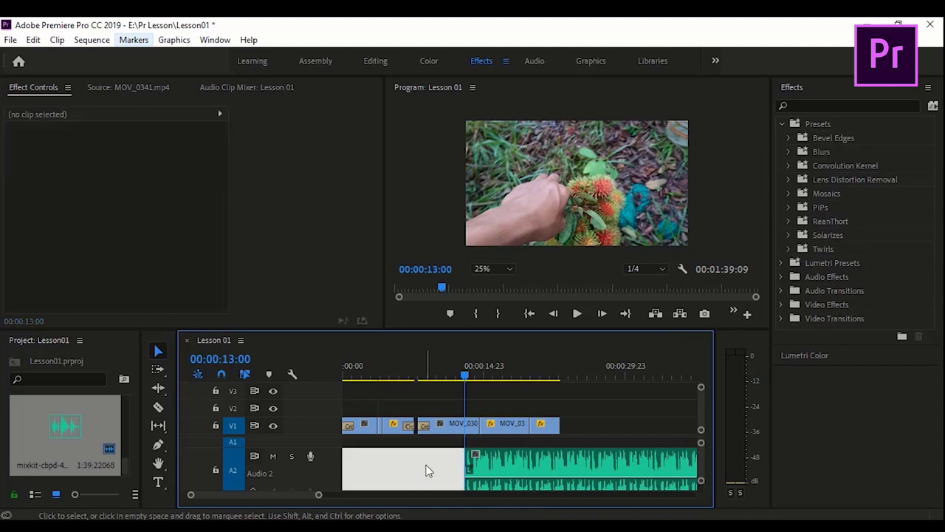
left_click_drag(533, 467, 464, 404)
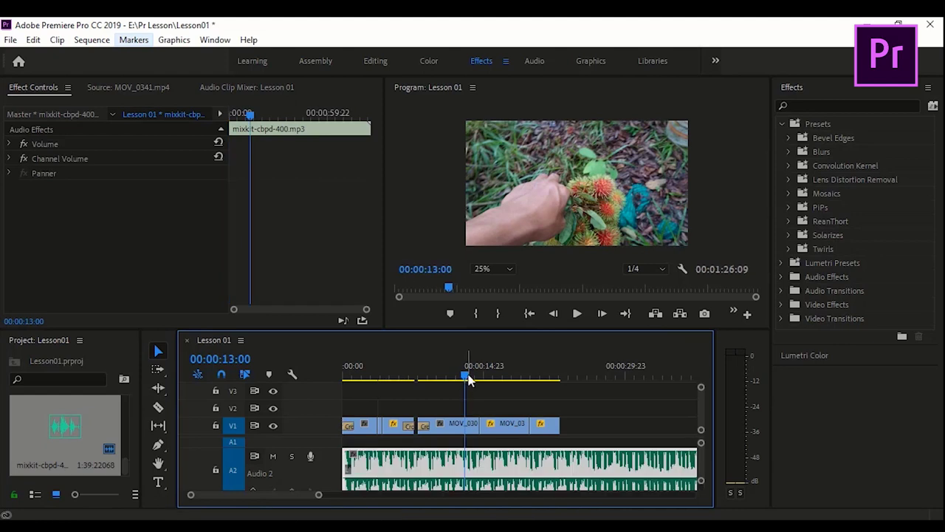
left_click_drag(465, 378, 371, 385)
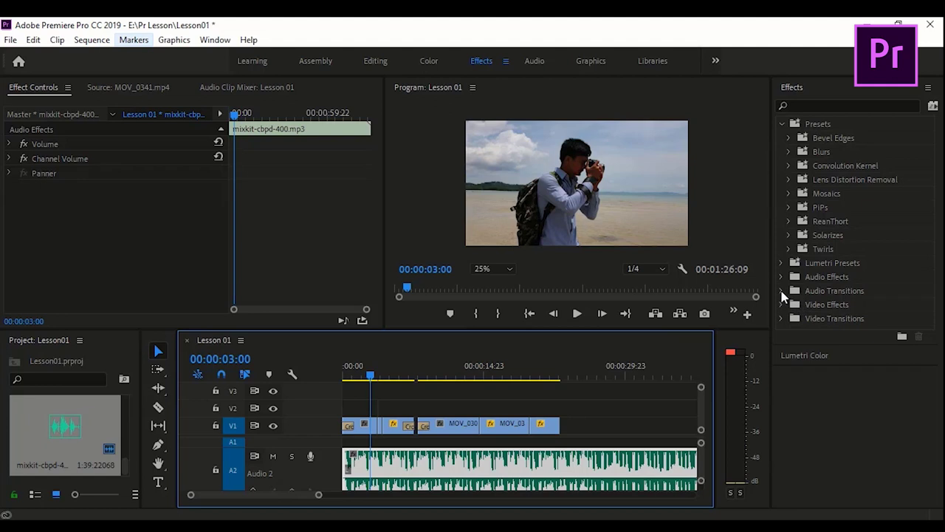
left_click(783, 292)
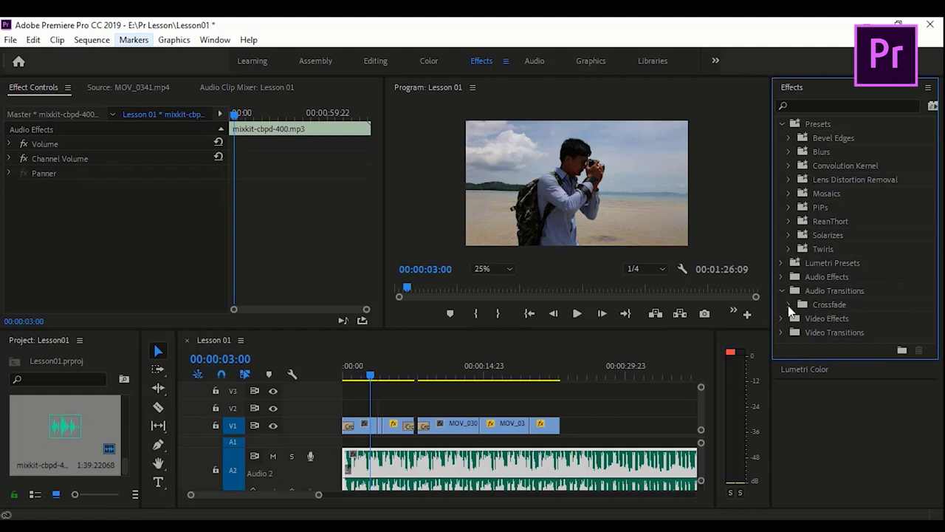
Apply a Constant Power crossfade to the music's start on Audio 2 and stretch it to 00:00:02:16
left_click(788, 305)
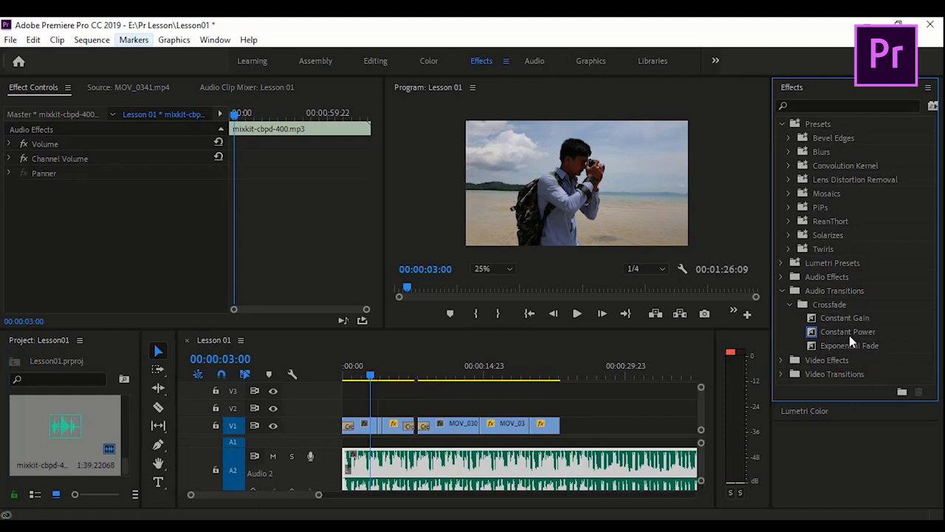
left_click(851, 333)
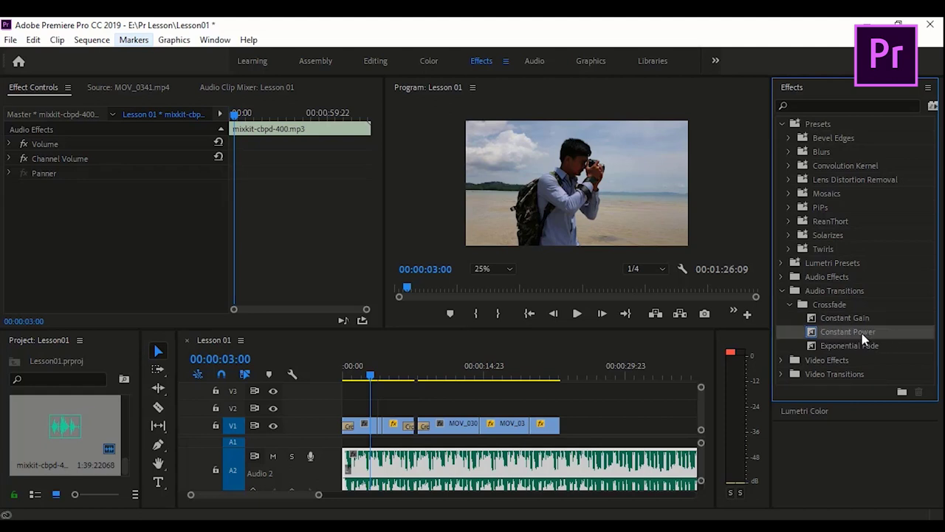
left_click_drag(862, 333, 464, 435)
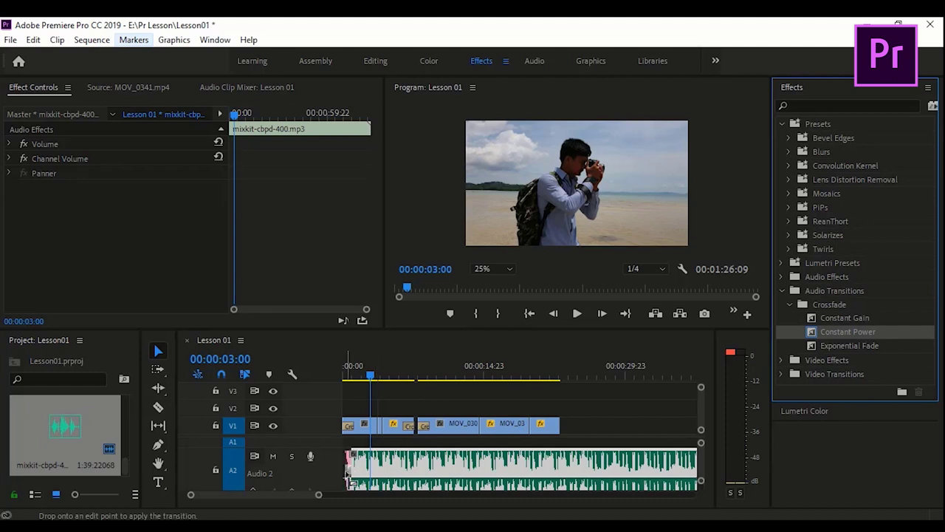
mouse_move(354, 468)
left_mouse_down()
mouse_move(350, 479)
mouse_move(279, 494)
left_mouse_up()
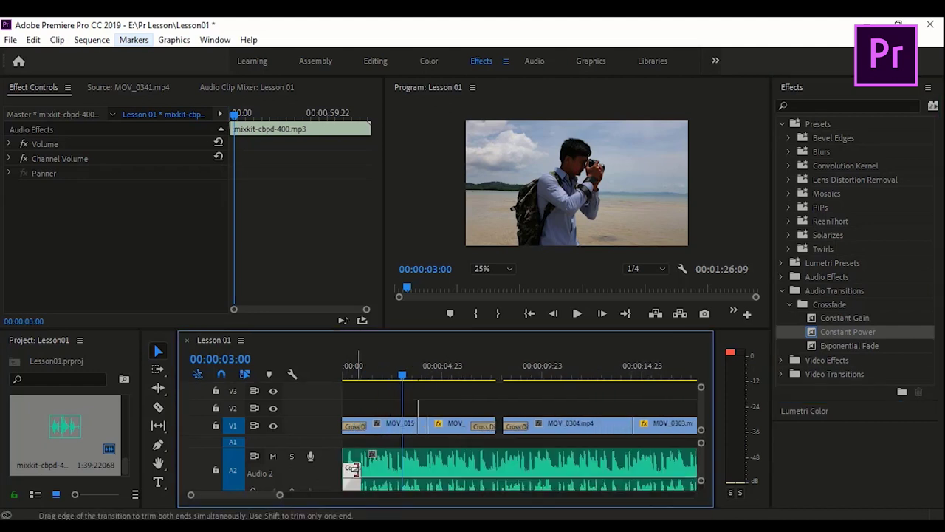
left_click_drag(361, 469, 385, 467)
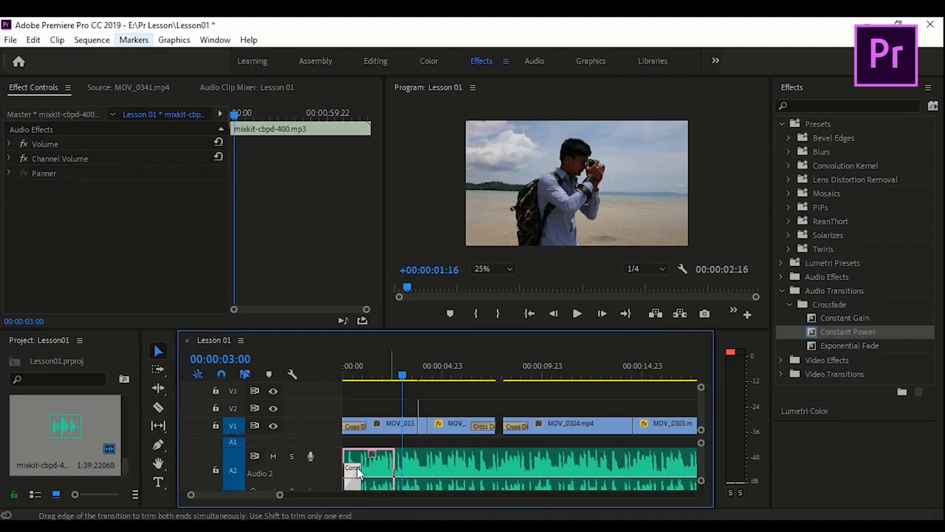
left_click(369, 475)
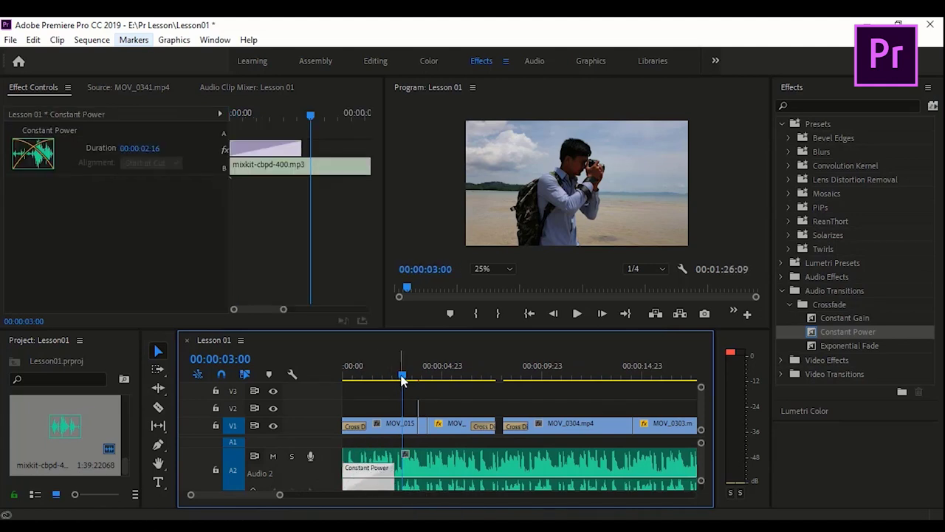
Play the sequence from the start to audition the music fade-in
left_click_drag(403, 375, 343, 375)
key("space")
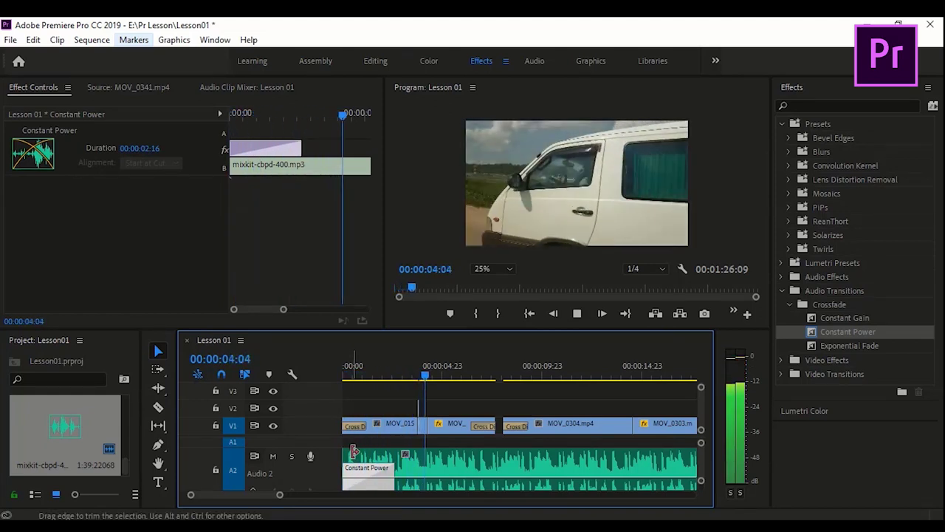
key("space")
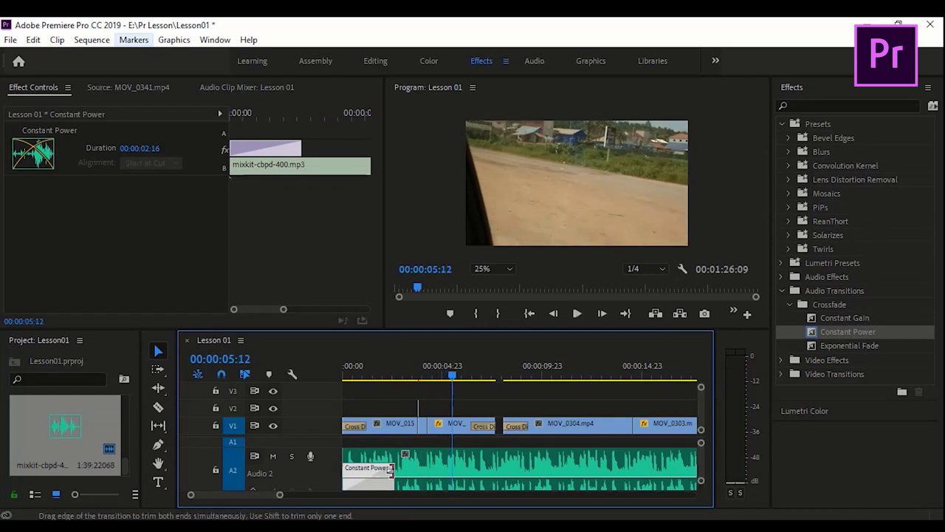
Extend the Constant Power fade-in to 00:00:04:08 and replay it from the start
left_click_drag(389, 475, 428, 472)
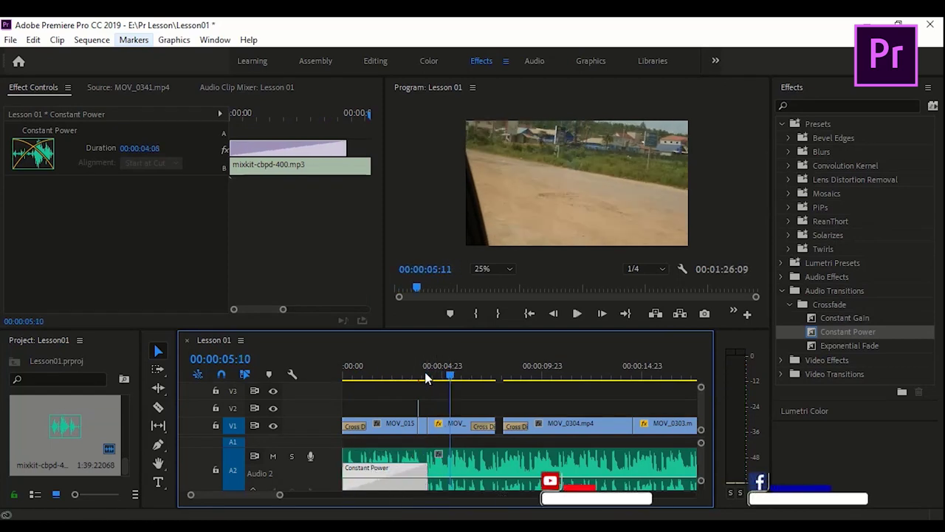
key("Home")
key("space")
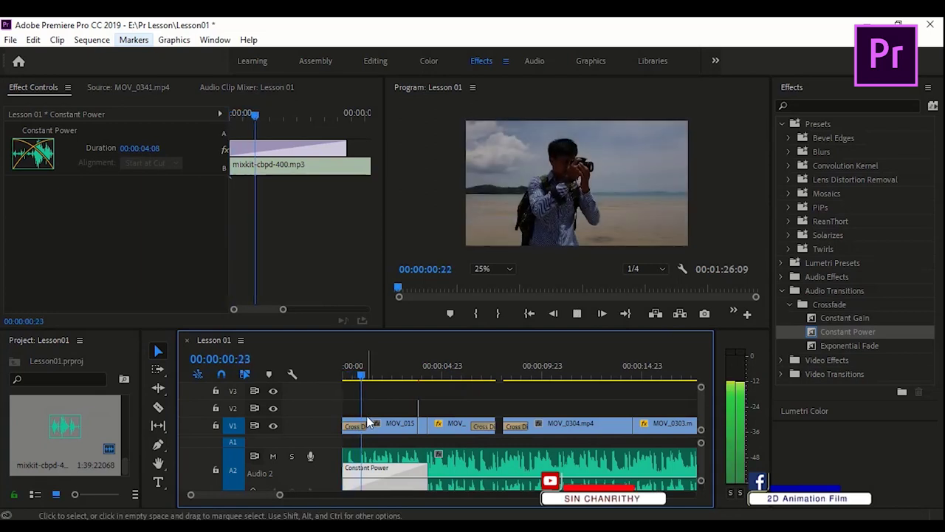
left_click(380, 381)
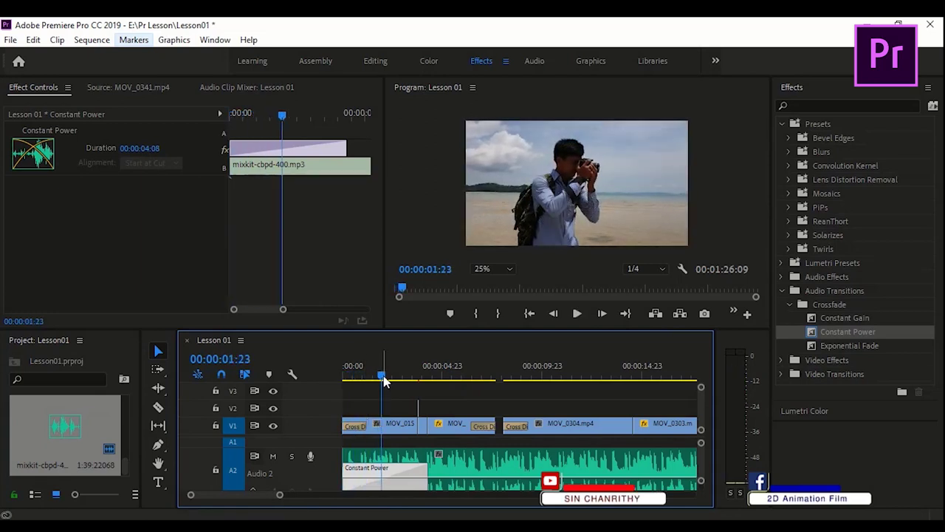
left_click_drag(381, 381, 326, 380)
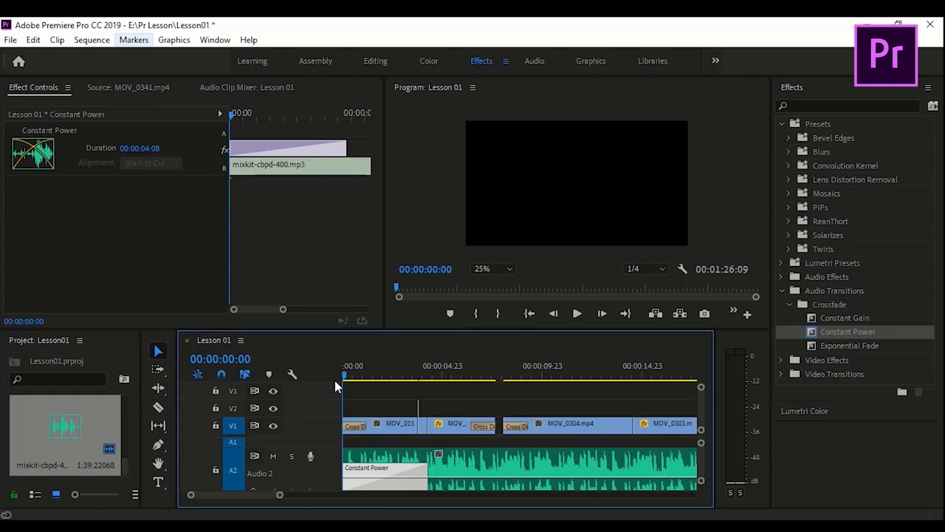
Play the sequence, then pull the Audio 2 music's volume band down to about -13 dB
left_click_drag(279, 494, 331, 497)
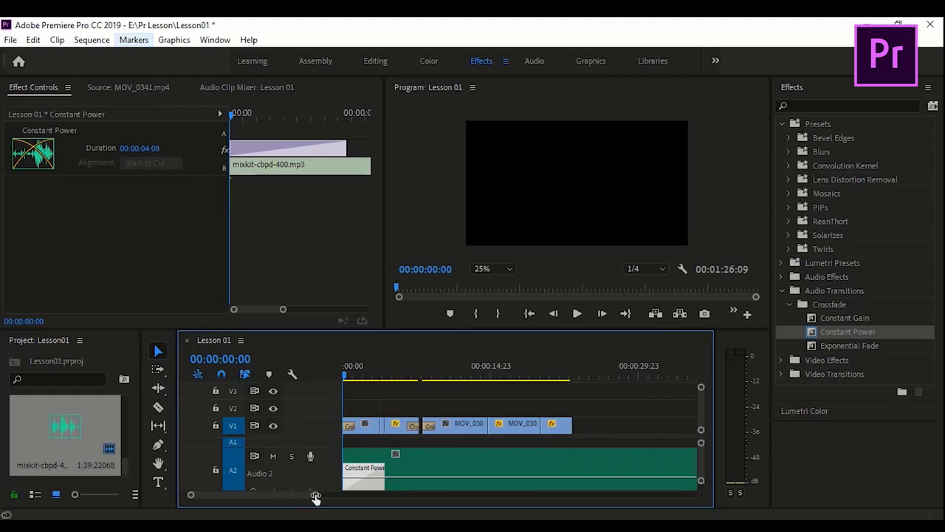
key("space")
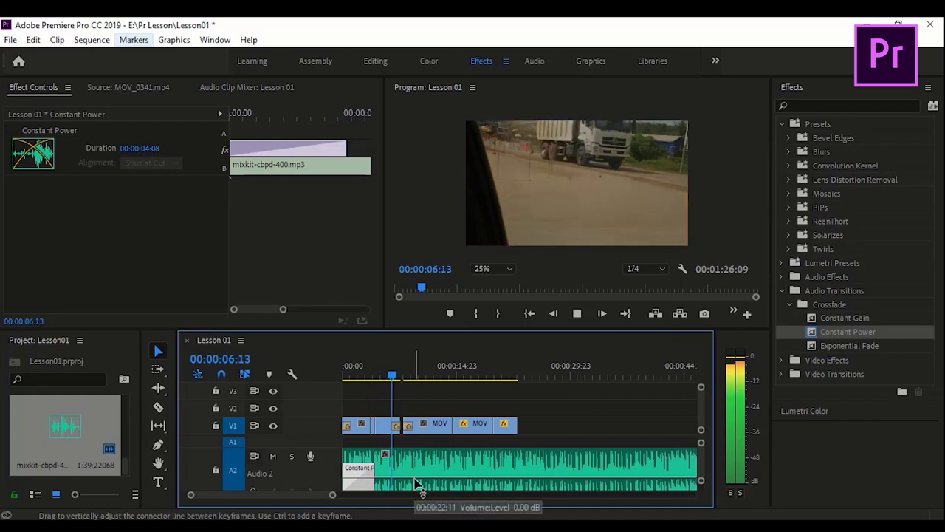
key("space")
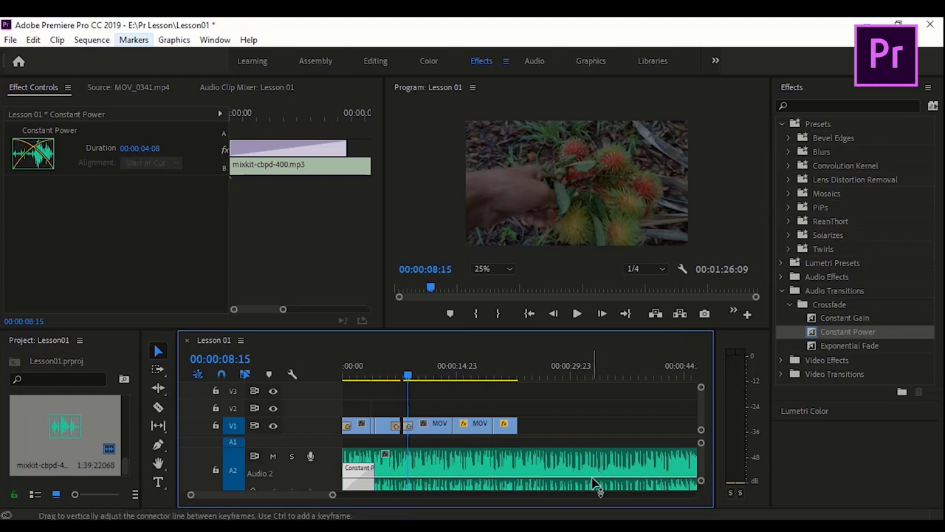
scroll(703, 469, "down", 1)
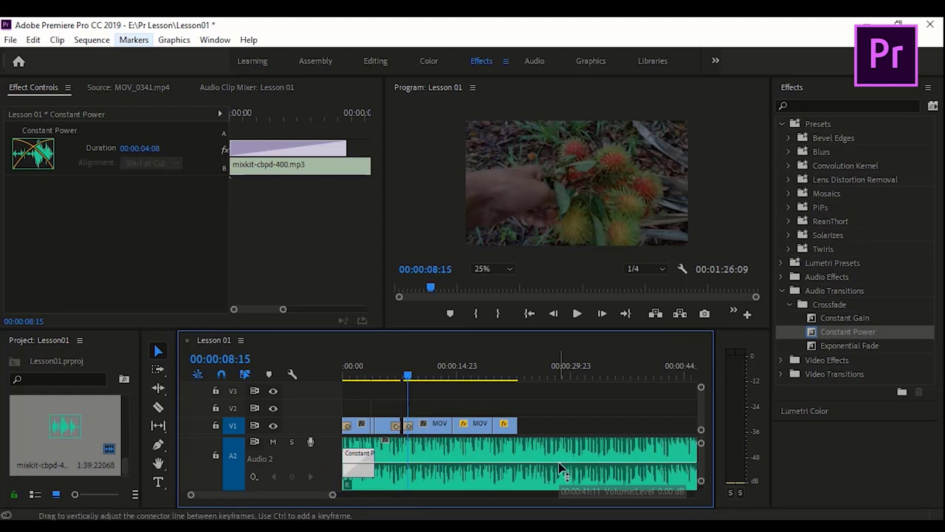
left_click_drag(560, 467, 565, 481)
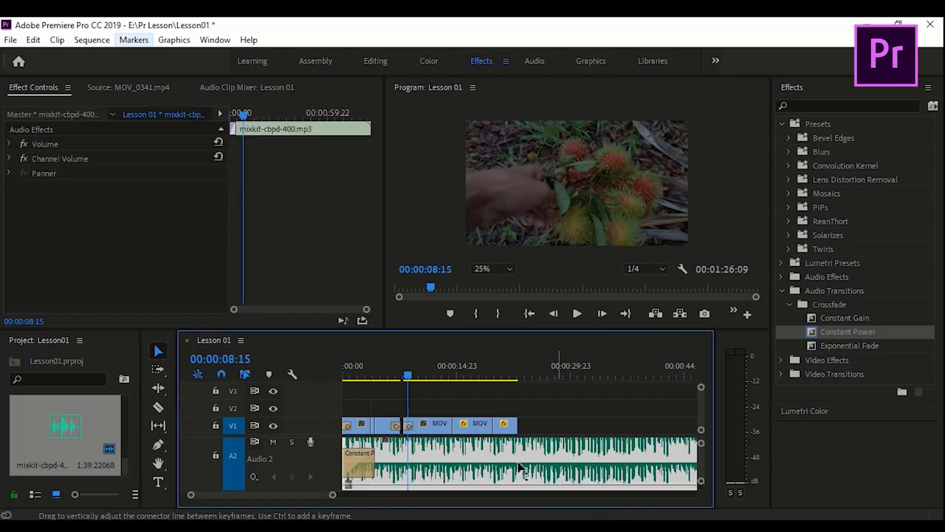
Play the music and nudge its volume band to about -9.28 dB
key("space")
key("space")
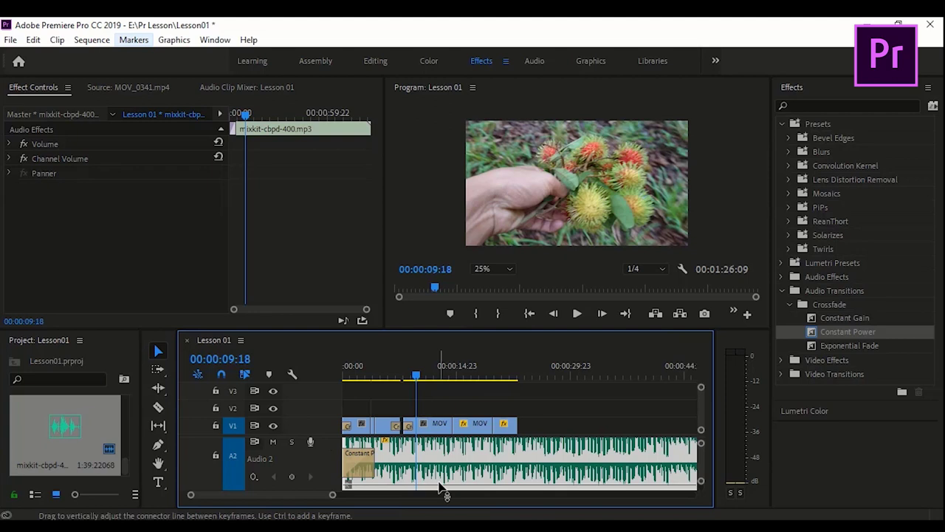
mouse_move(439, 483)
left_click_drag(441, 487, 439, 485)
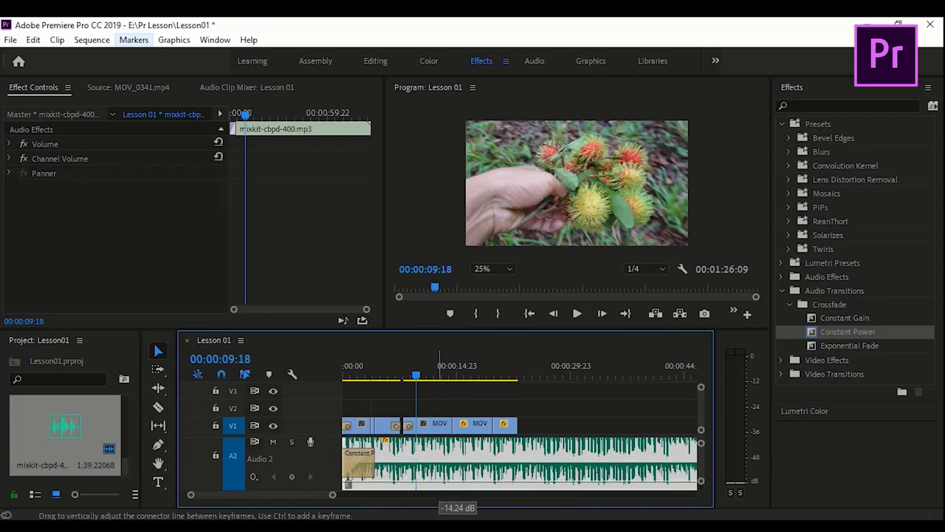
mouse_move(439, 486)
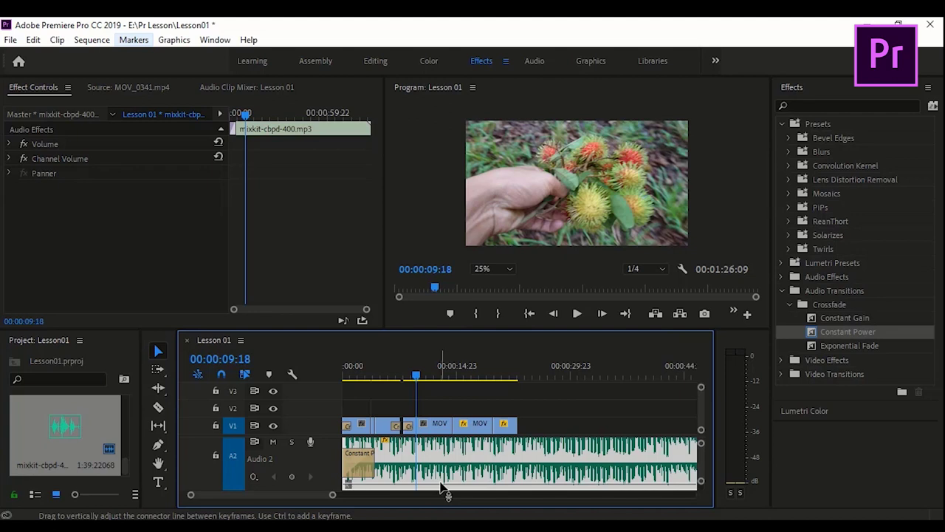
Lower the music volume to about -17.43 dB and play back to check the level
key("space")
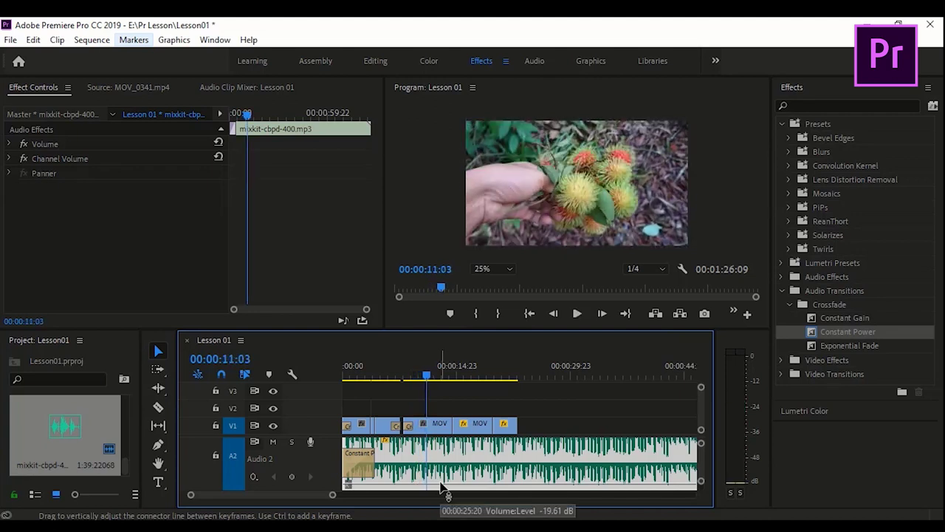
key("space")
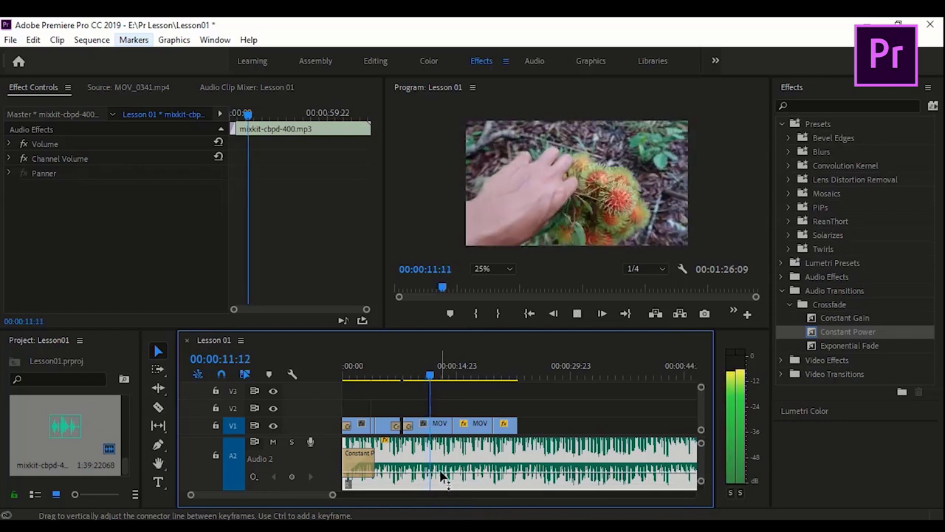
key("space")
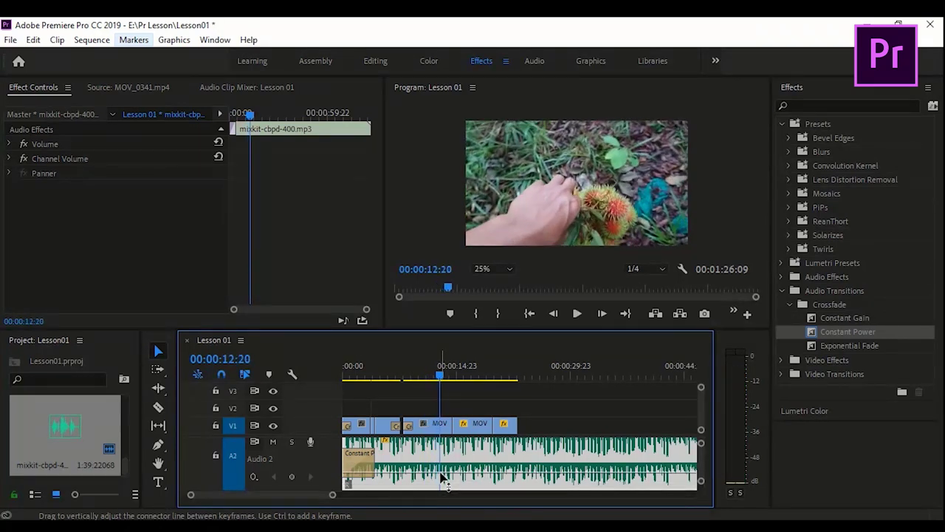
left_click_drag(443, 478, 443, 487)
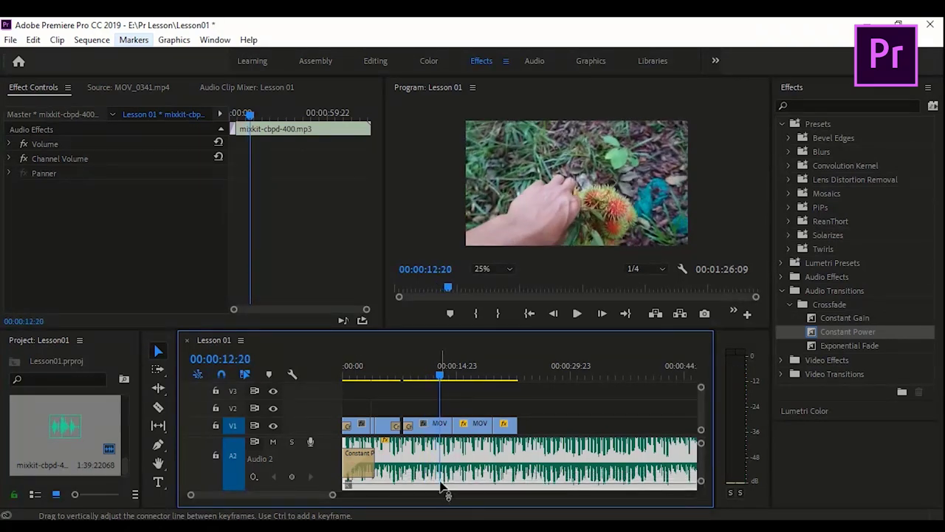
key("space")
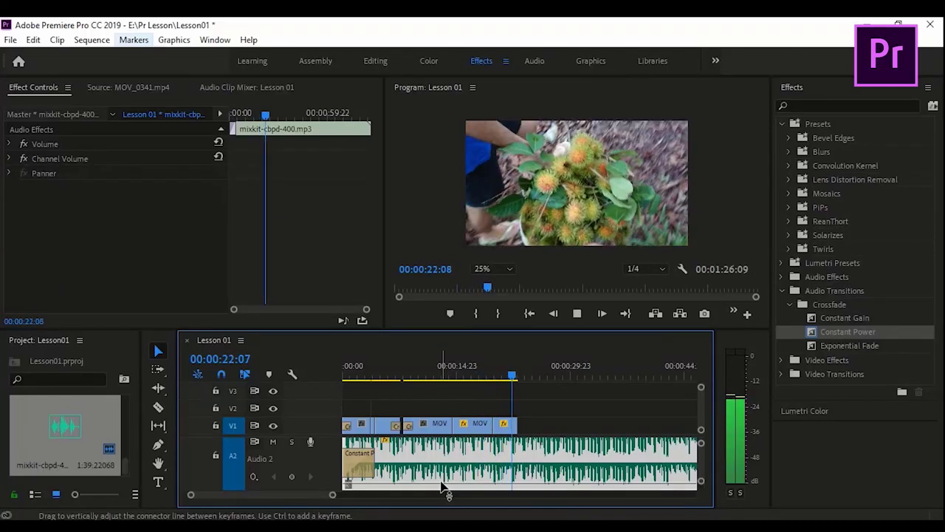
Cut the music at 00:00:23:03 where the video ends and delete the leftover part
key("c")
left_click(517, 461)
key("v")
left_click(539, 460)
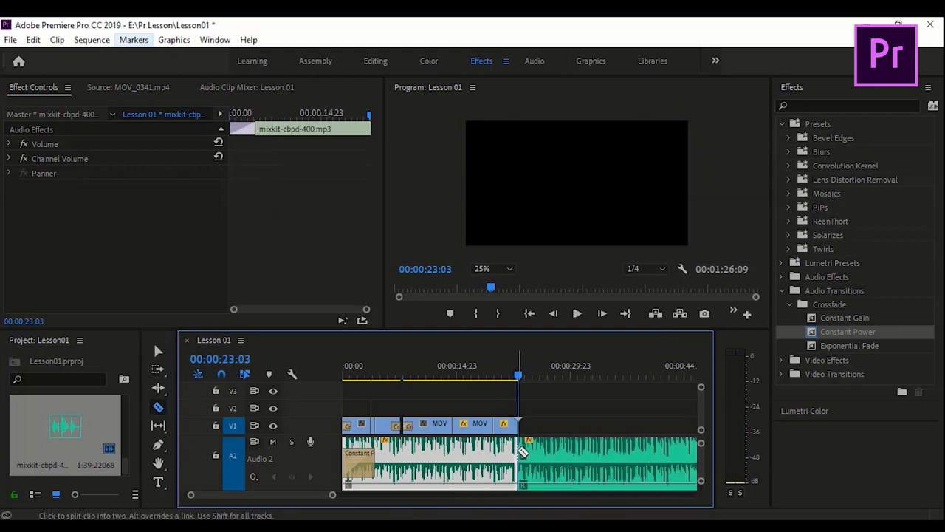
left_click(578, 466)
key("Delete")
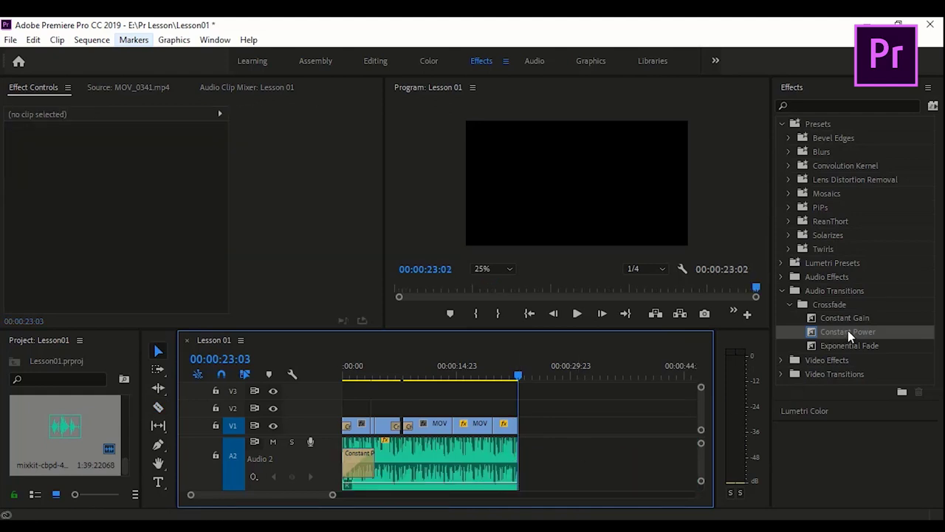
Add a Constant Power fade-out to the music's end with a 00:00:05:22 duration
left_click_drag(848, 330, 831, 337)
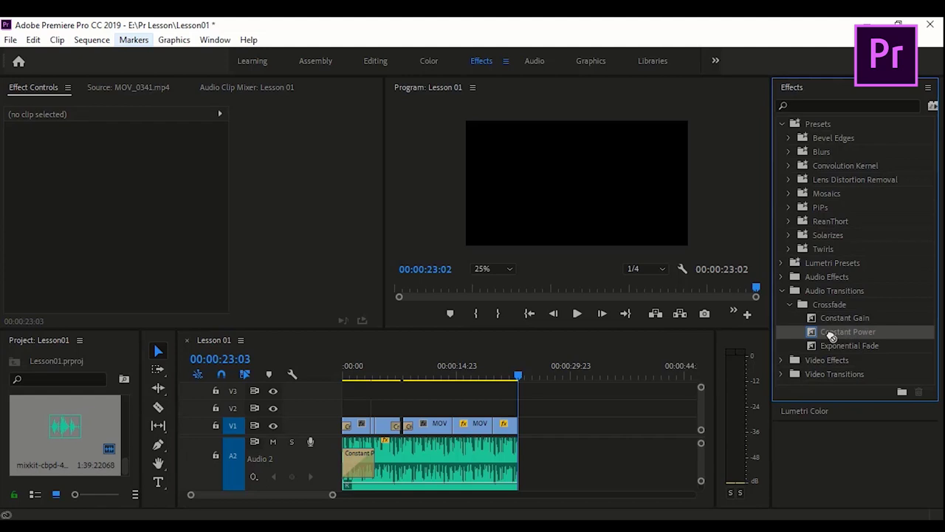
left_click_drag(832, 338, 514, 464)
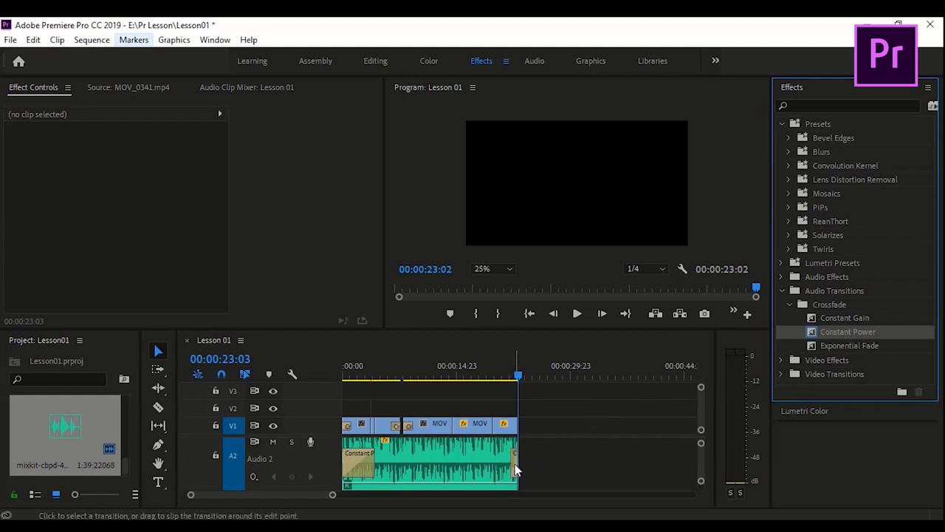
left_click_drag(332, 495, 319, 499)
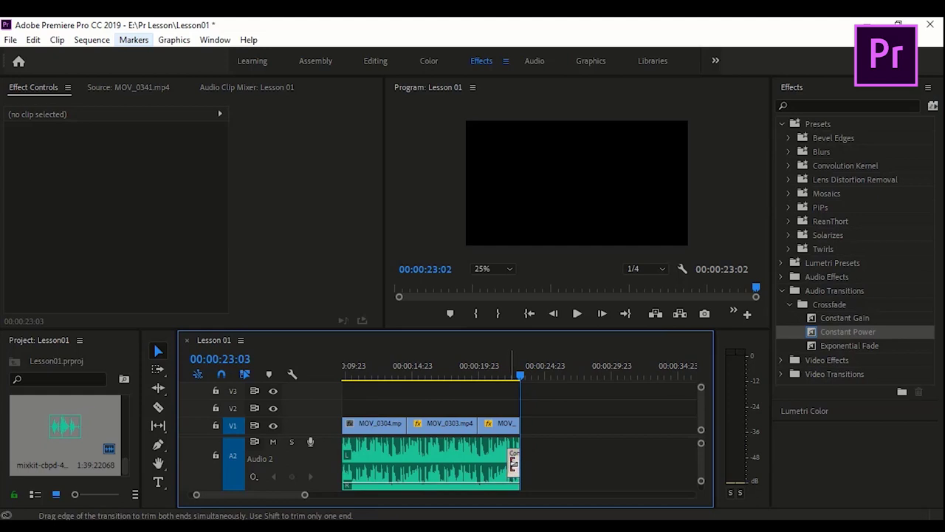
left_click(513, 464)
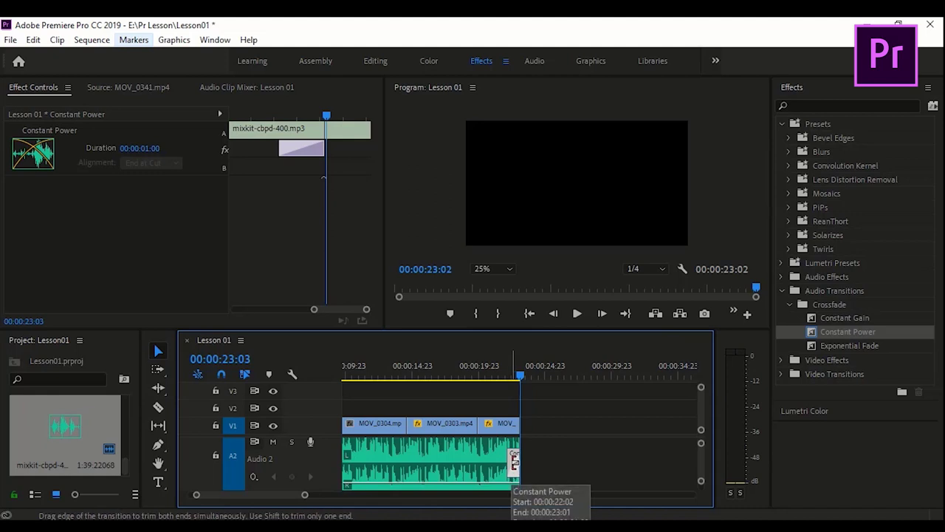
left_click_drag(514, 462, 455, 462)
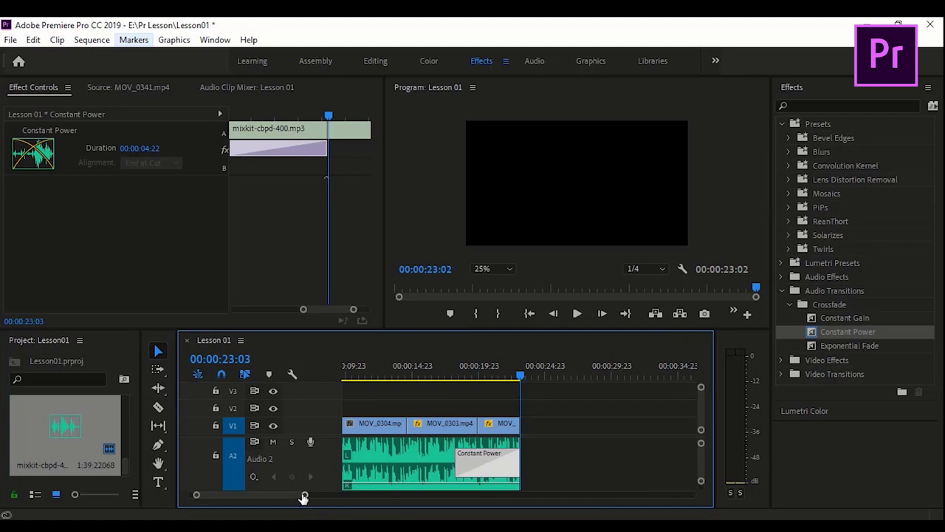
left_click_drag(304, 494, 334, 494)
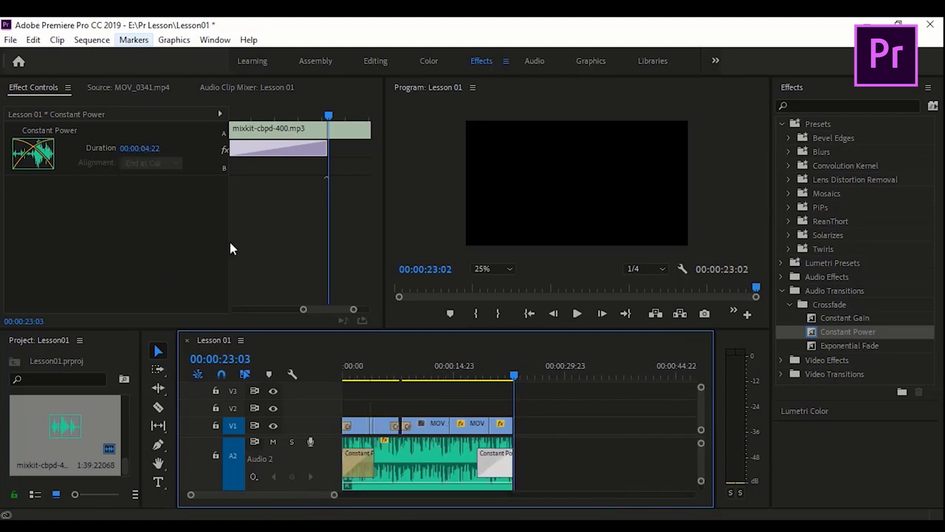
left_click(153, 147)
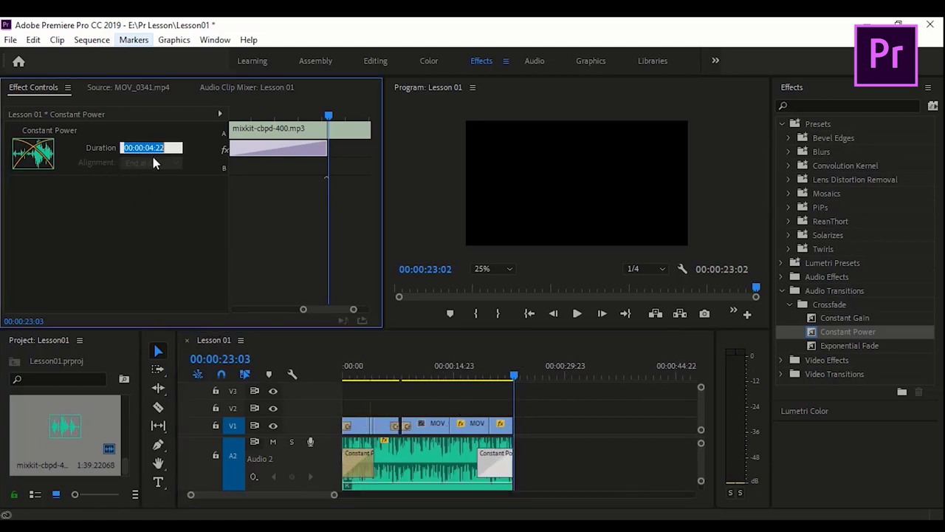
left_click(155, 147)
type("5")
left_click(475, 375)
left_click(450, 377)
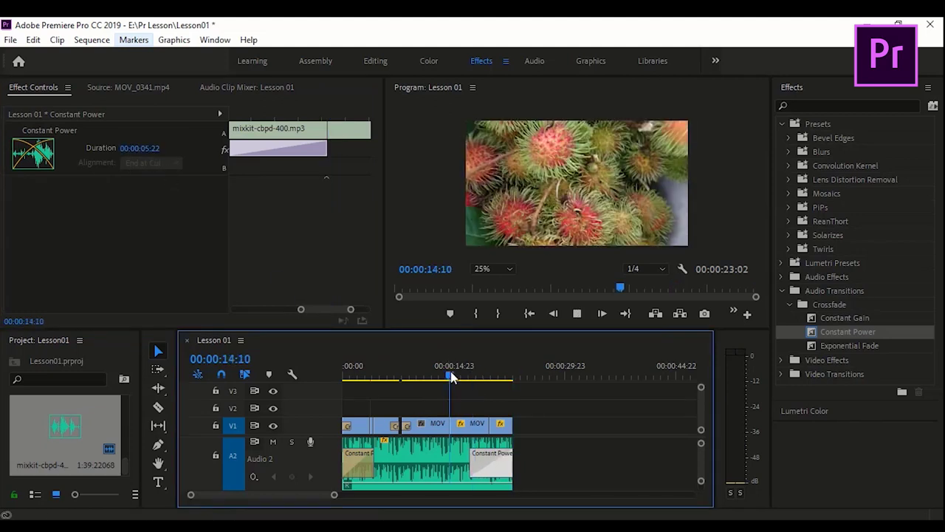
key("space")
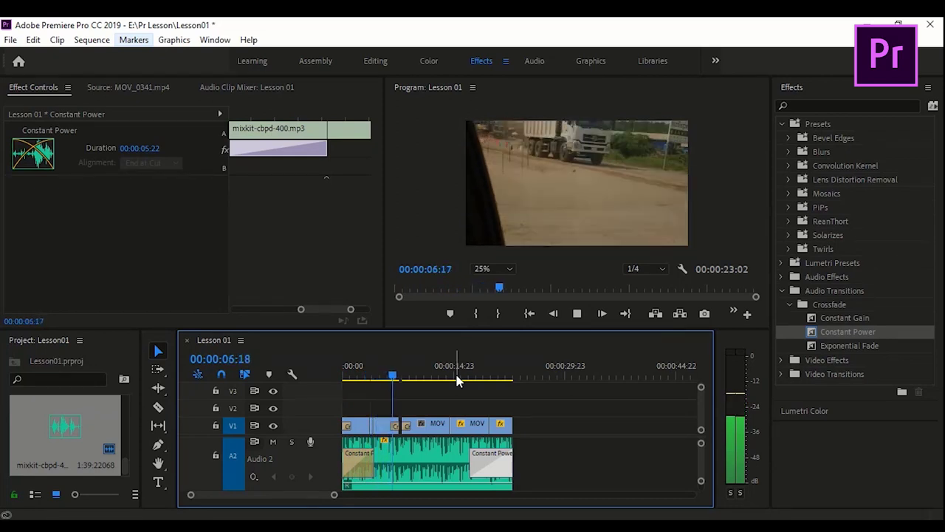
key("space")
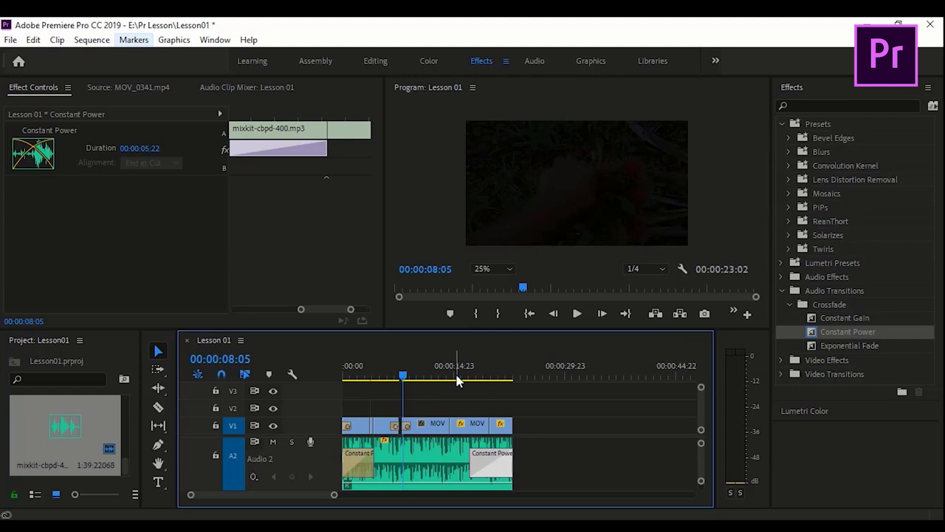
mouse_move(403, 375)
left_mouse_down()
mouse_move(342, 379)
mouse_move(374, 381)
left_mouse_up()
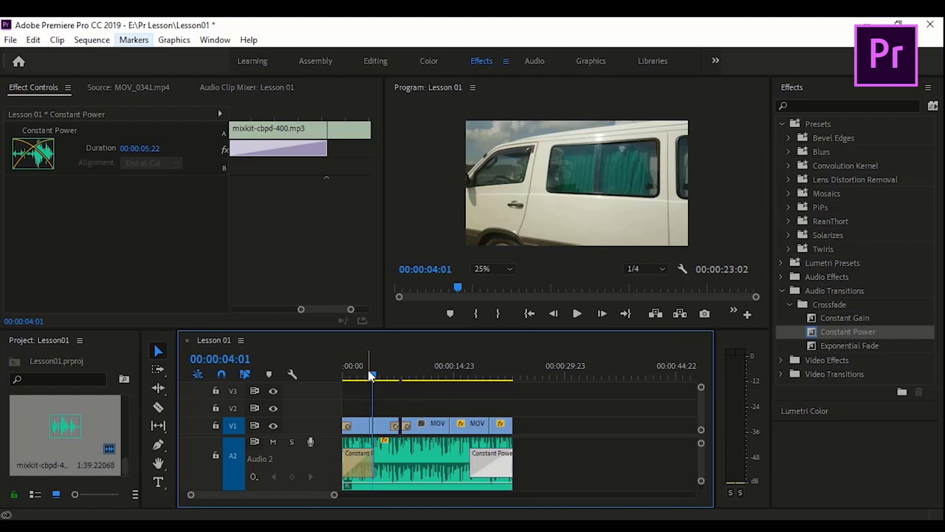
left_click_drag(375, 382, 461, 397)
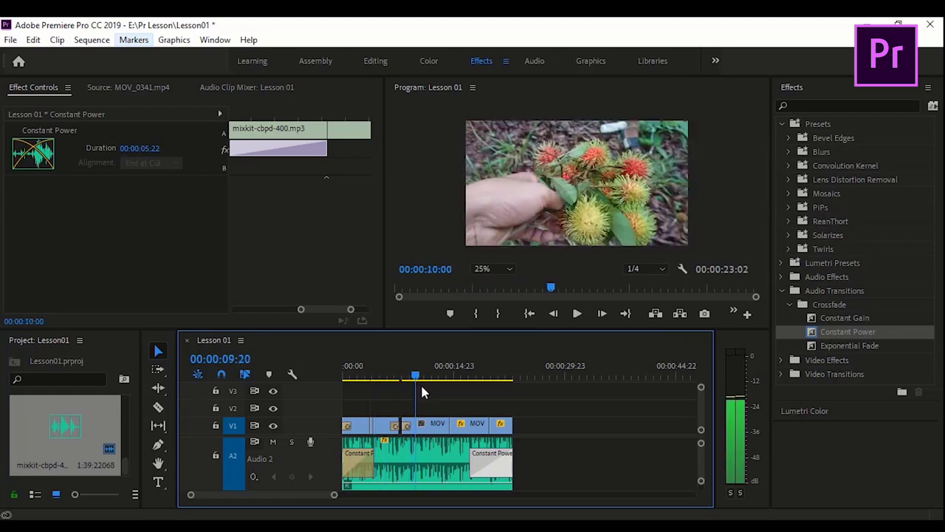
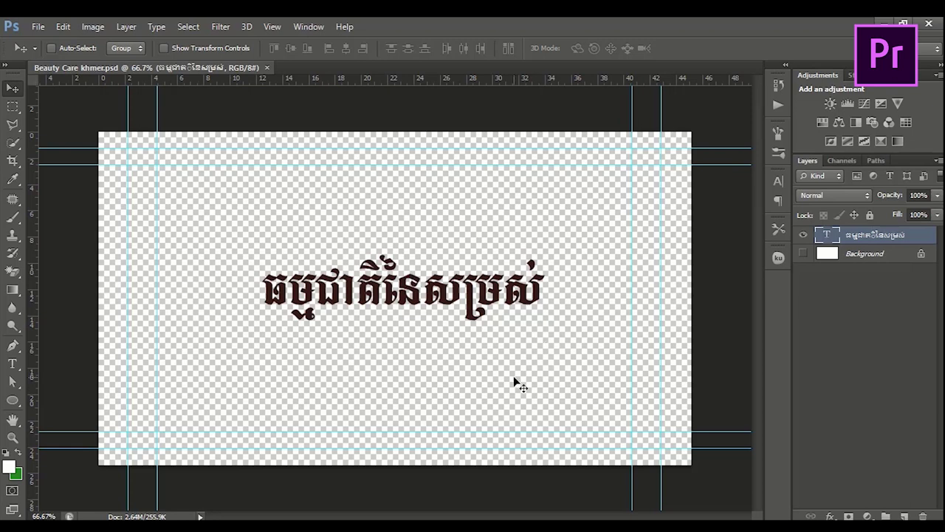
Show and then hide the white background layer
left_click(805, 253)
left_click(806, 253)
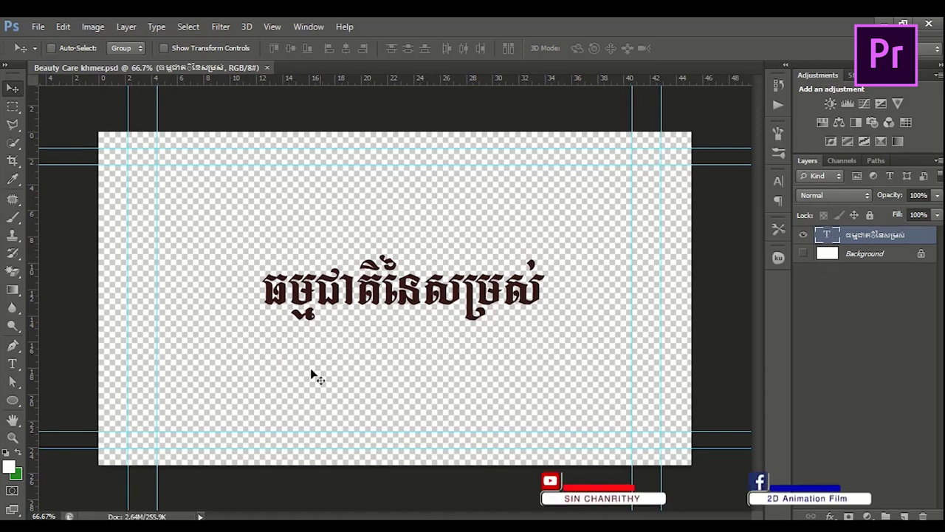
mouse_move(152, 528)
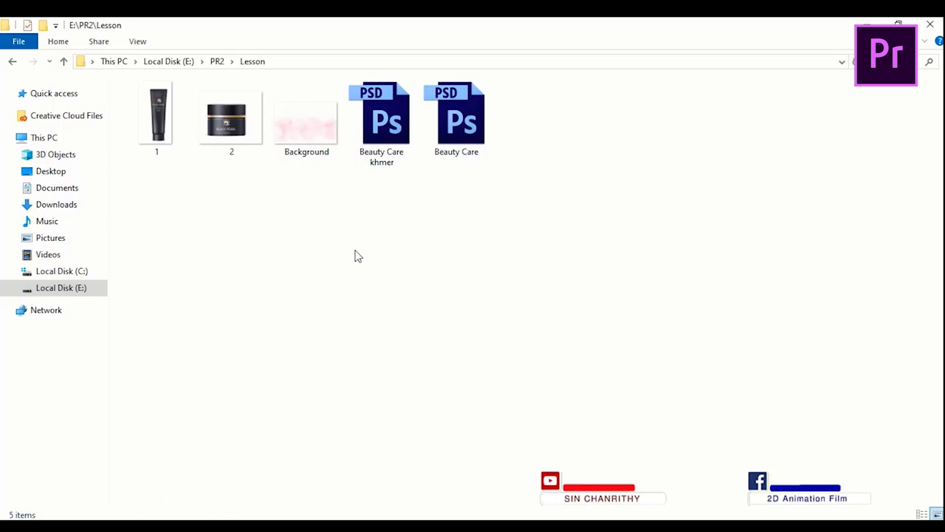
Review the lesson files: Beauty Care and Beauty Care khmer PSDs, Background, tube 1 and jar 2
left_click(392, 117)
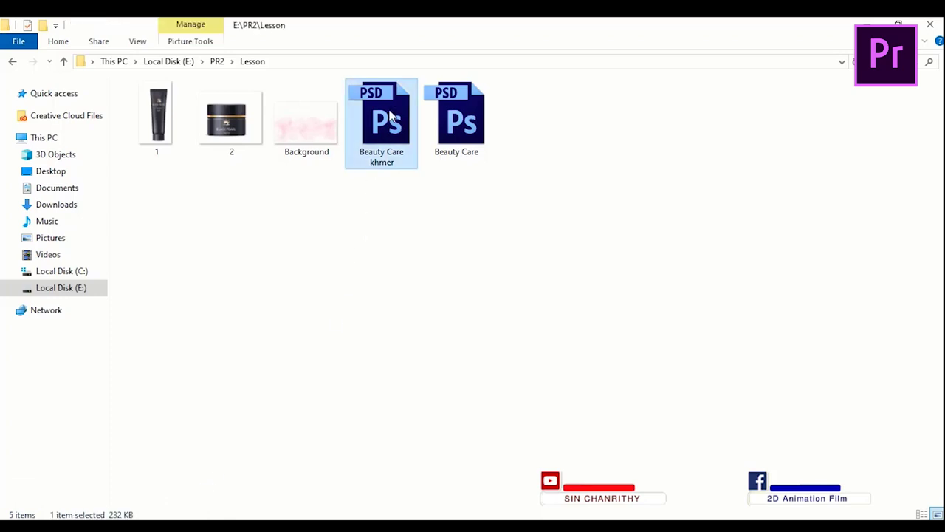
left_click(468, 131)
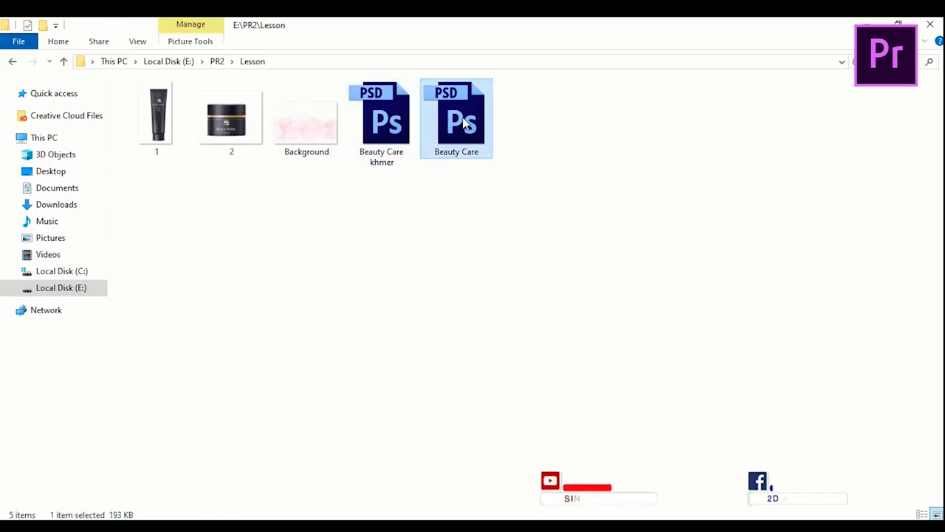
left_click(394, 133)
left_click(305, 139)
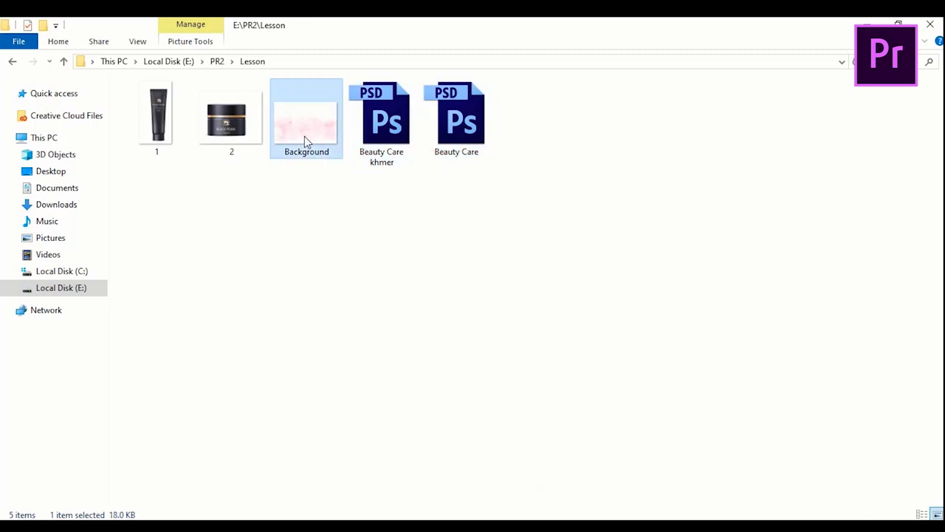
left_click(219, 148)
left_click(161, 129)
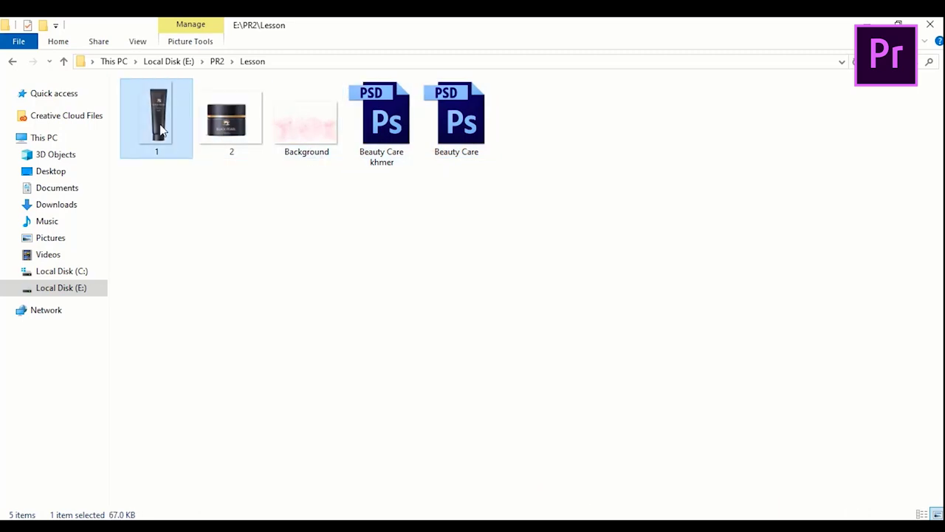
left_click(243, 146)
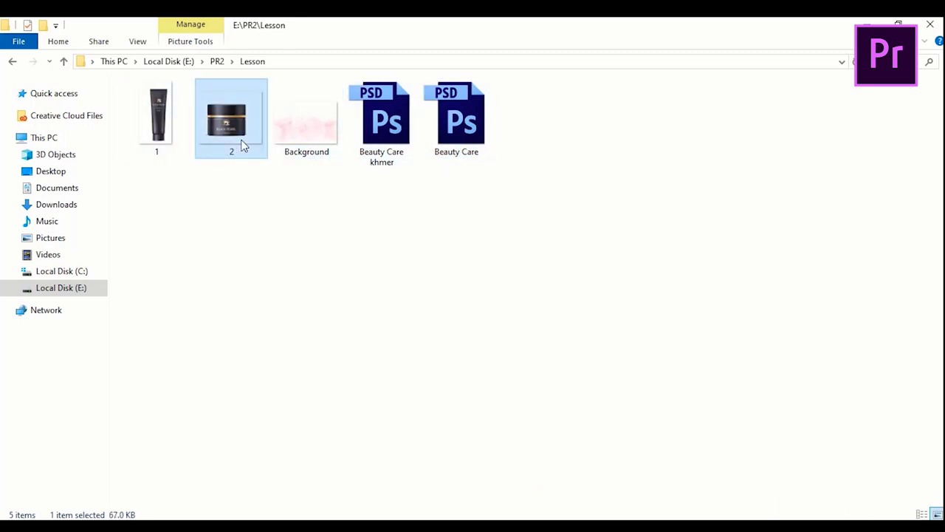
left_click(155, 128)
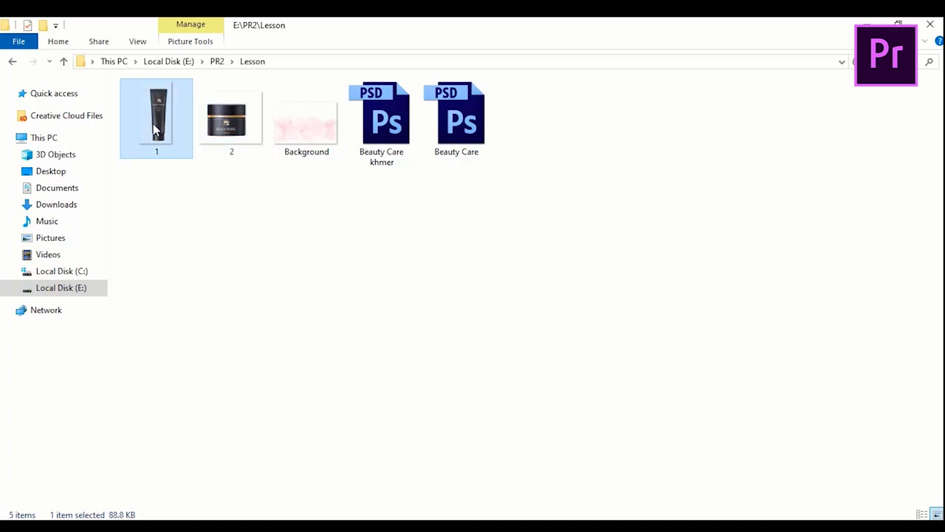
left_click(226, 119)
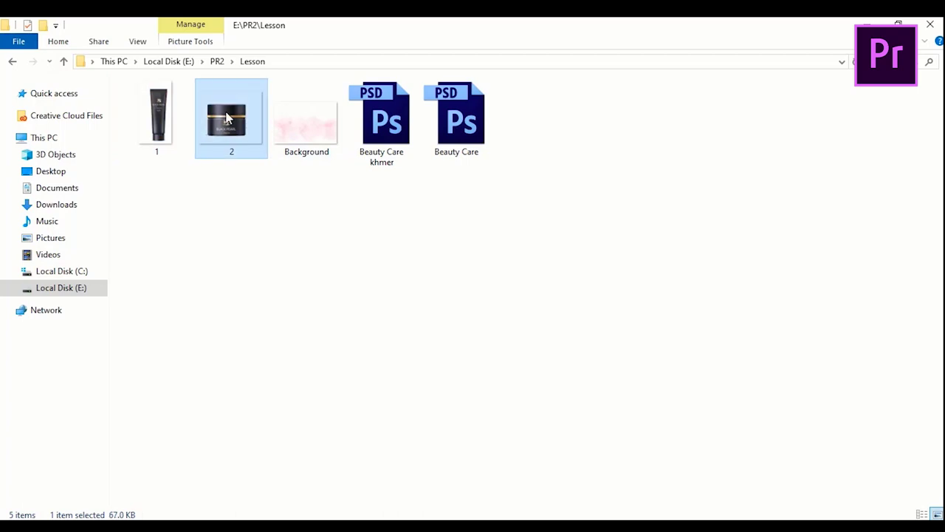
left_click(159, 121)
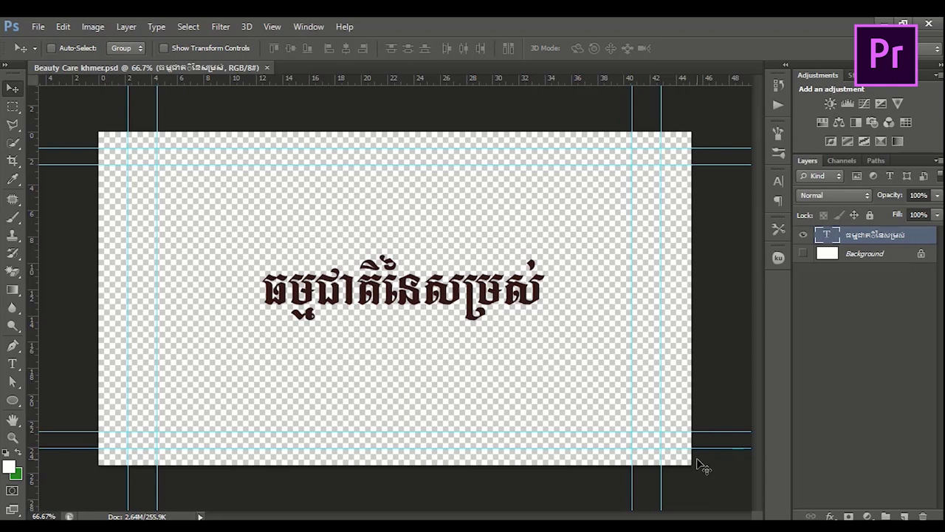
Inspect the Film & Video HDV/HDTV 720p/29.97 new-document preset, then cancel
left_click(38, 27)
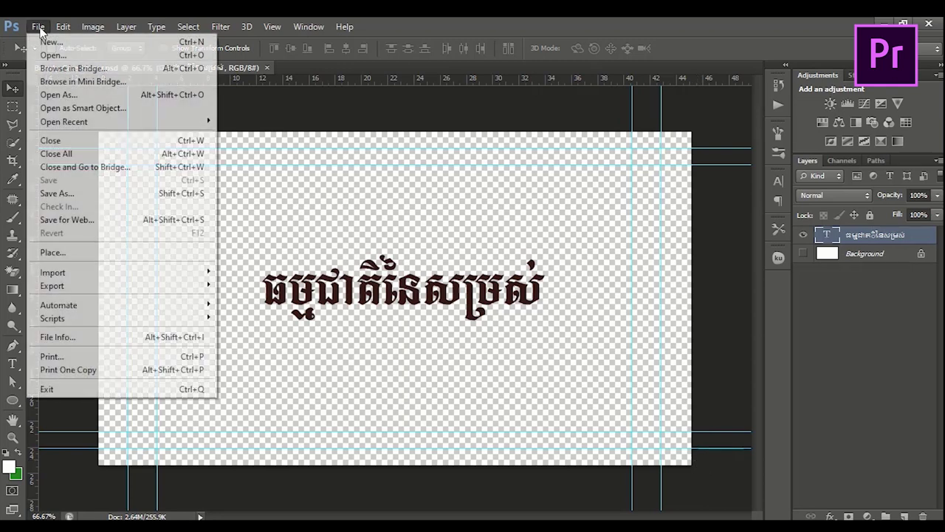
left_click(42, 44)
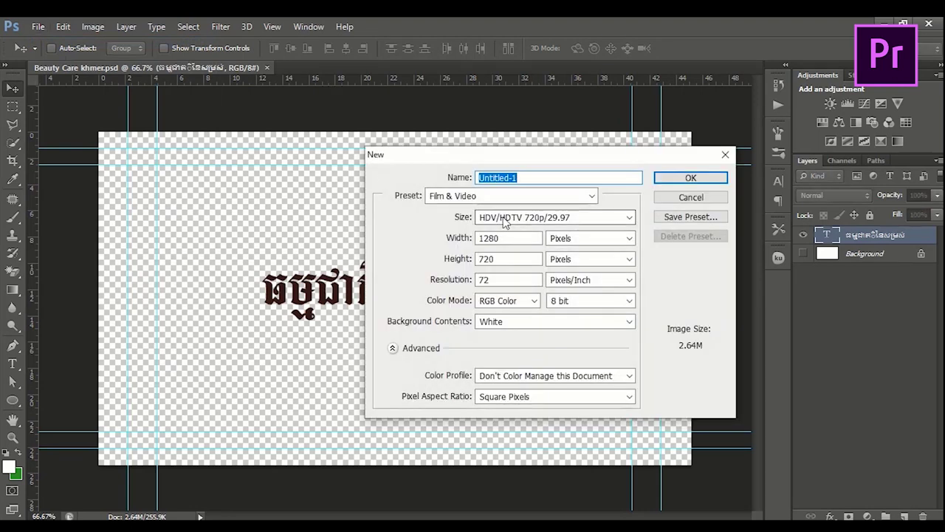
left_click(503, 217)
left_click(460, 201)
left_click(460, 199)
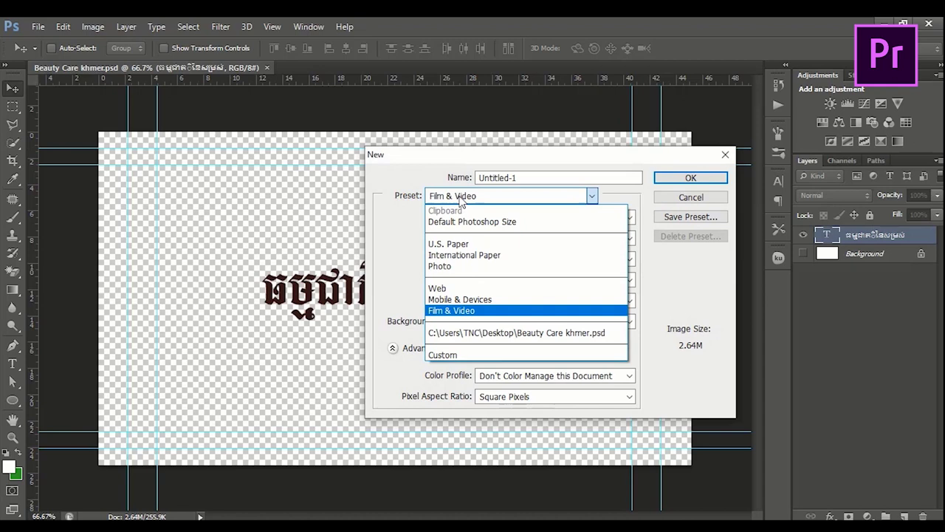
left_click(458, 307)
left_click(503, 221)
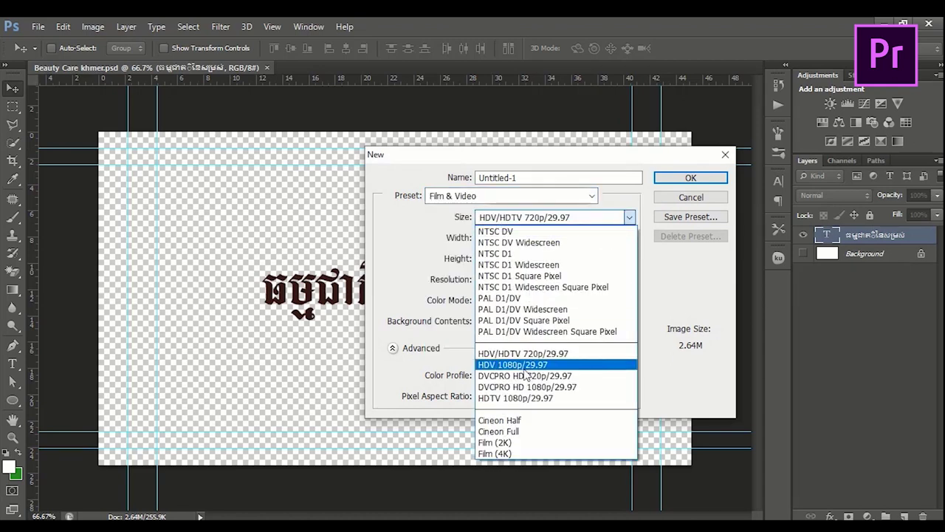
left_click(529, 355)
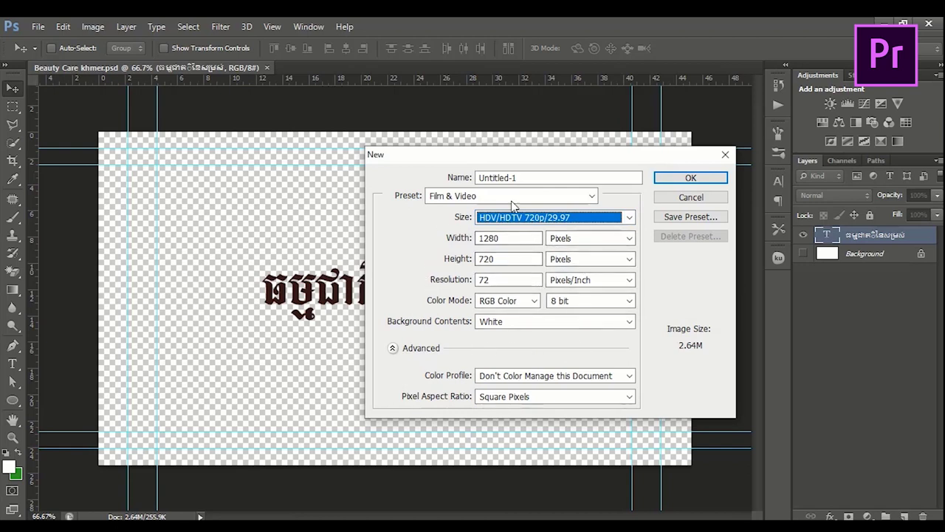
left_click(690, 197)
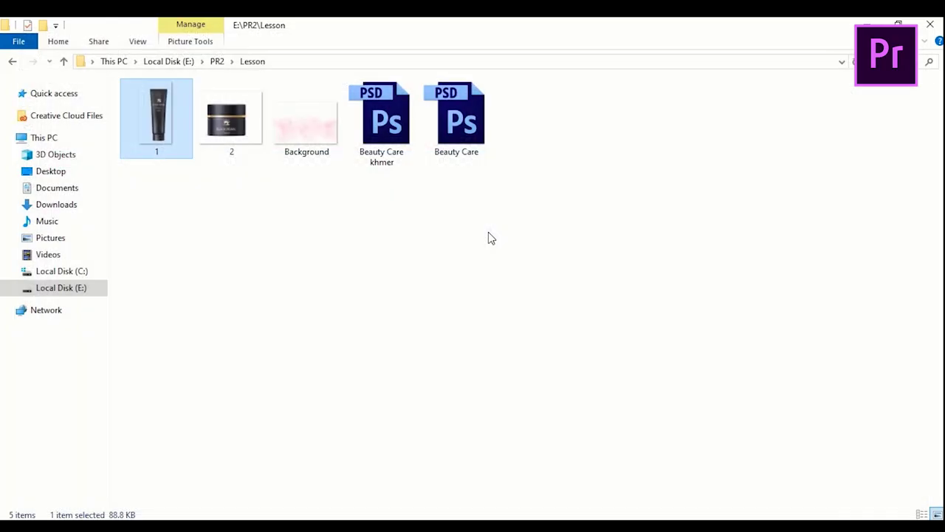
Select and deselect the tube image 1 in the lesson folder
left_click(374, 243)
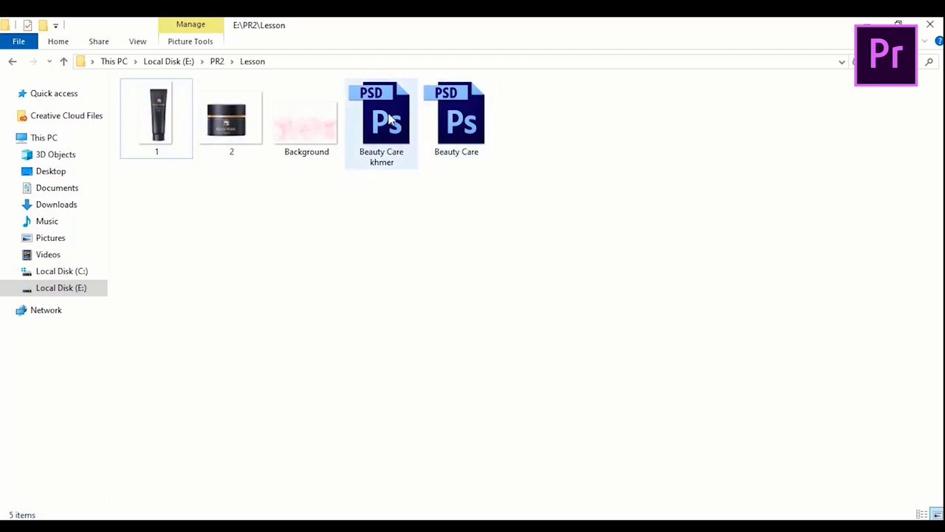
mouse_move(404, 165)
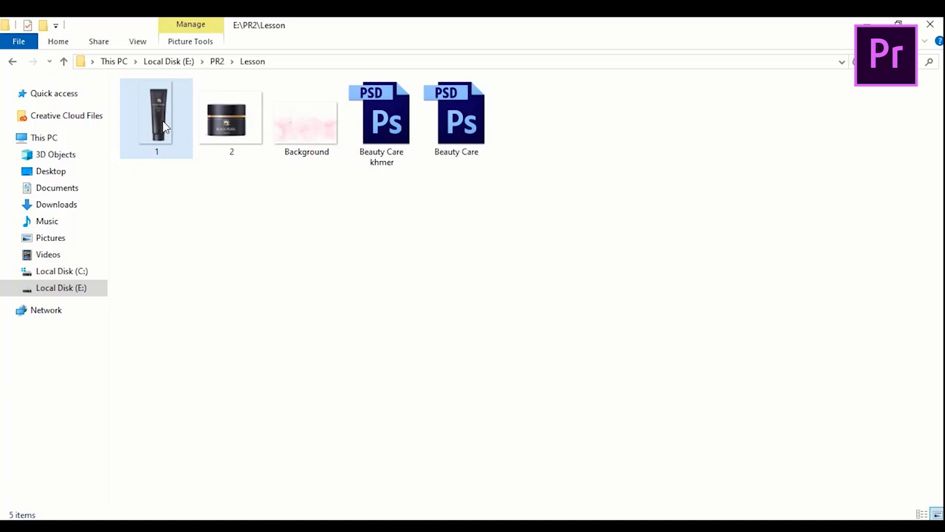
left_click_drag(166, 126, 173, 165)
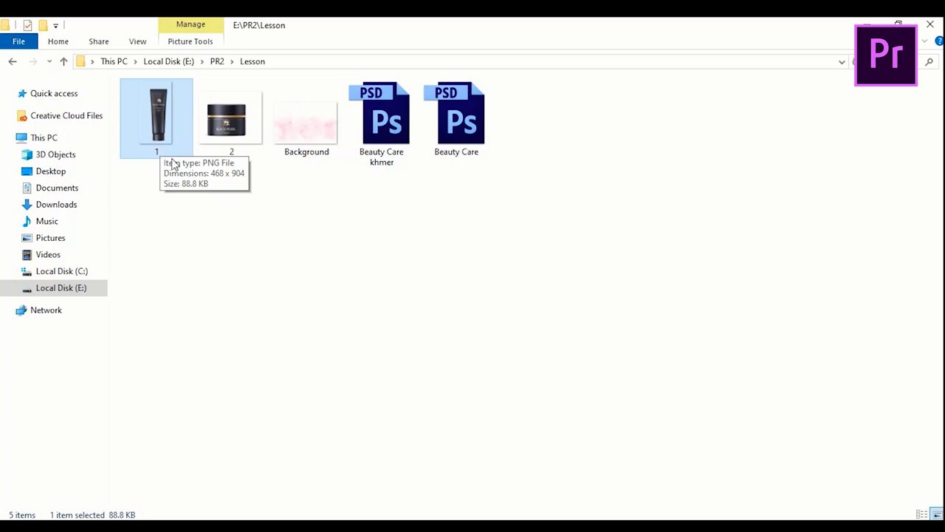
left_click(190, 202)
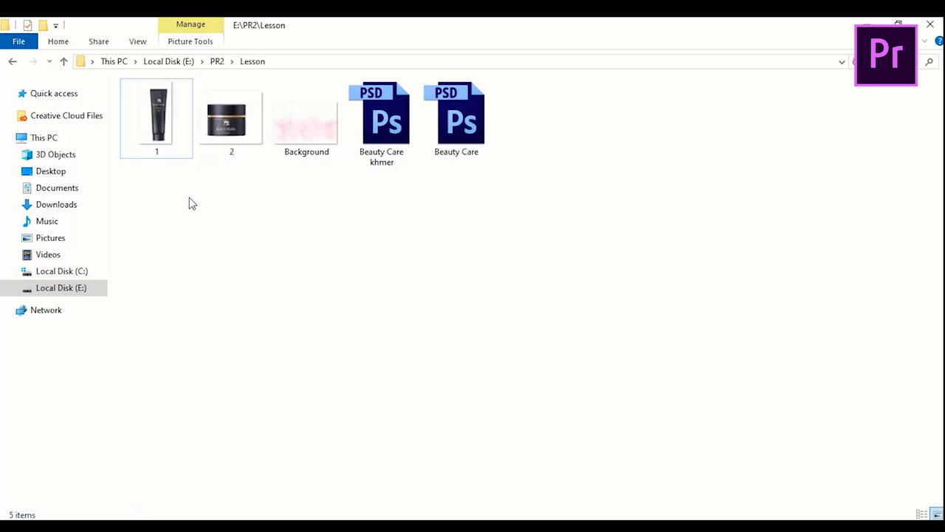
left_click(154, 146)
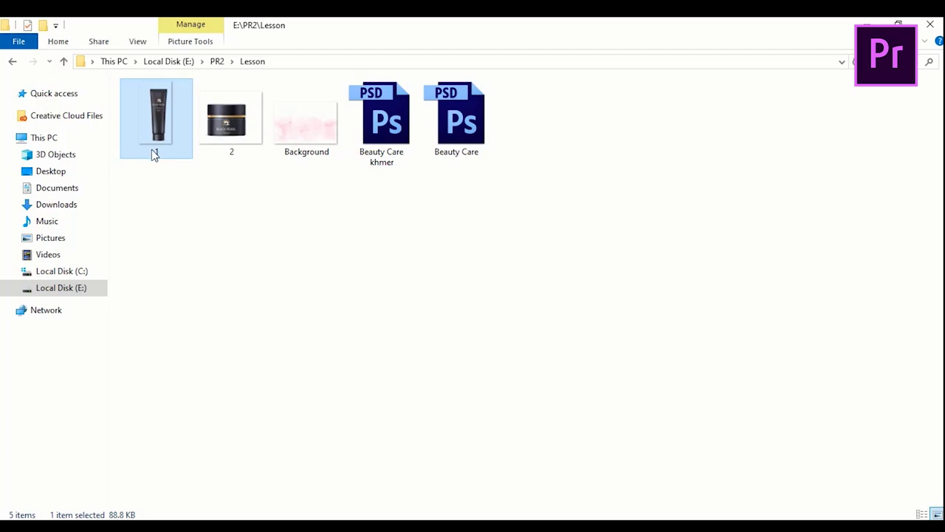
left_click(226, 217)
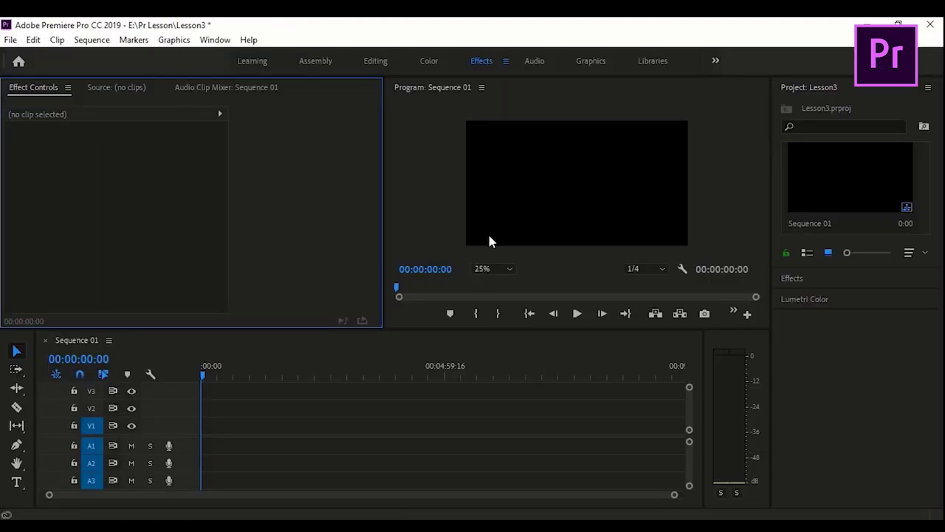
Drop Background.jpg onto V1, trim its end, then extend it to about 00:01:02:00
left_click(203, 487)
mouse_move(289, 135)
left_mouse_down()
mouse_move(533, 495)
mouse_move(477, 464)
mouse_move(302, 442)
mouse_move(396, 432)
mouse_move(274, 430)
left_mouse_up()
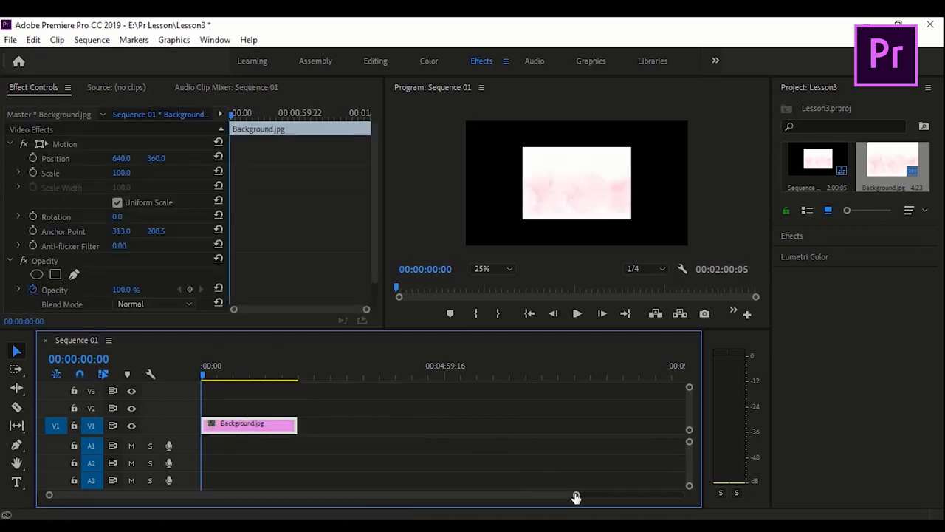
mouse_move(576, 494)
left_mouse_down()
mouse_move(469, 492)
mouse_move(509, 484)
left_mouse_up()
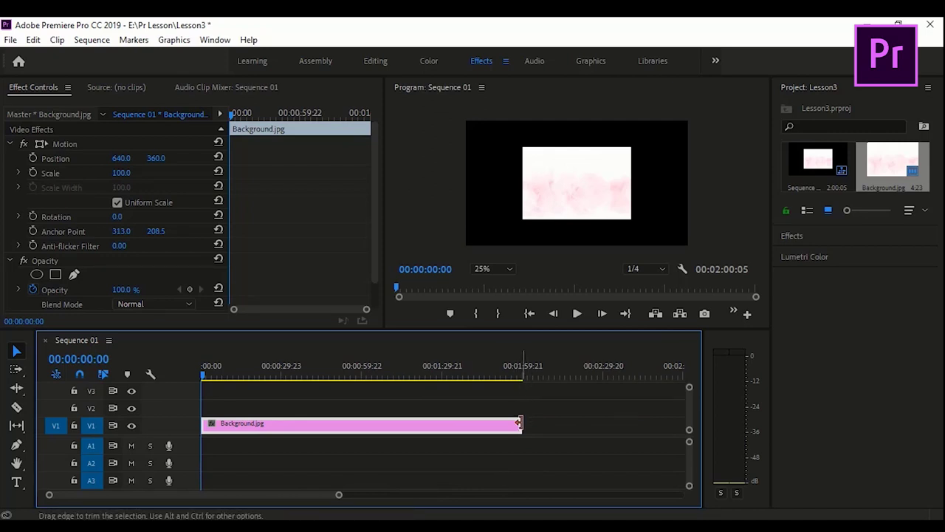
left_click_drag(521, 424, 359, 423)
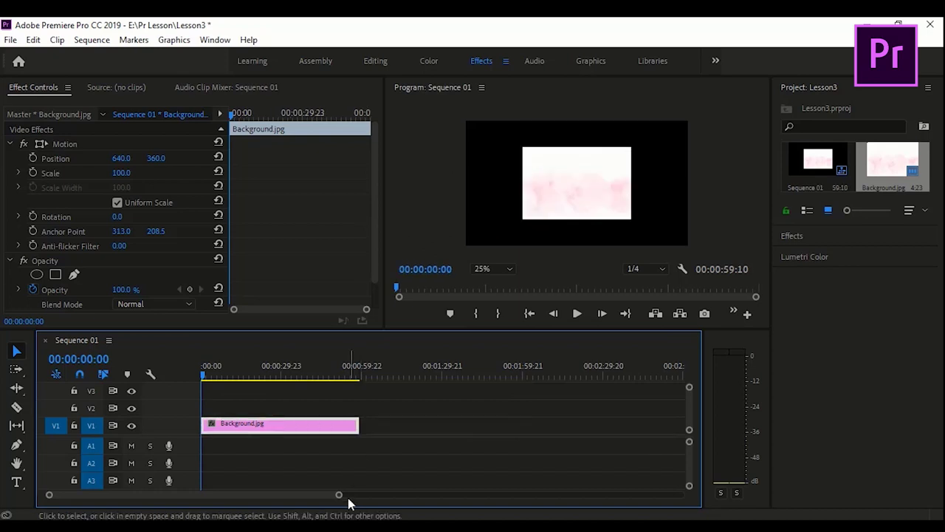
left_click_drag(339, 496, 311, 495)
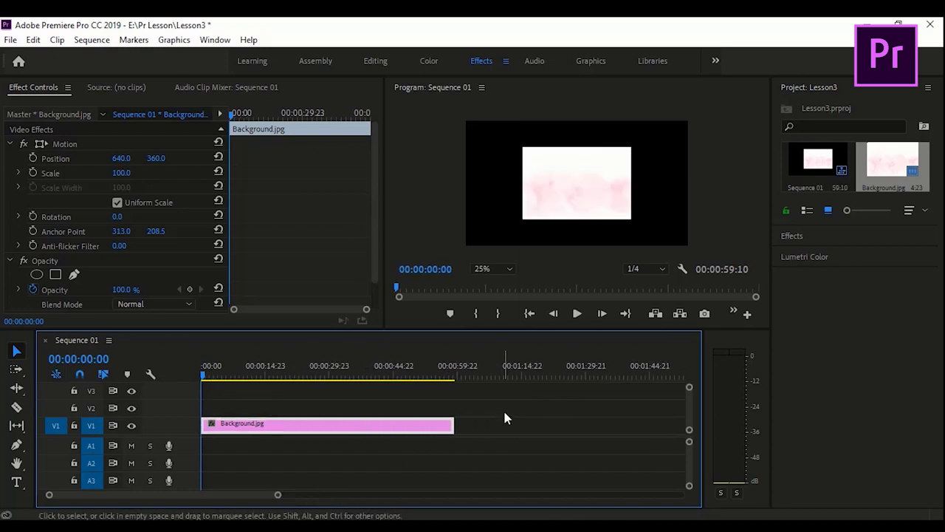
left_click(713, 267)
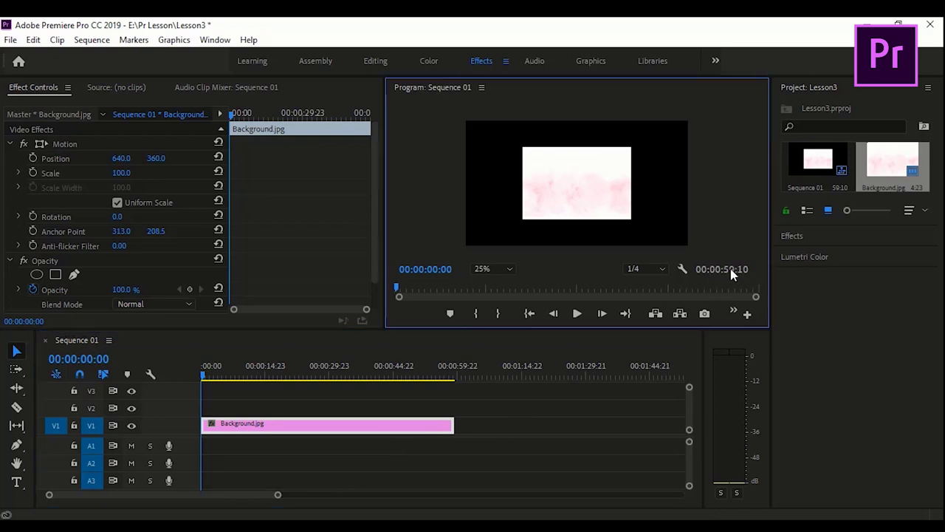
left_click(453, 423)
mouse_move(453, 423)
left_mouse_down()
mouse_move(486, 411)
mouse_move(468, 415)
left_mouse_up()
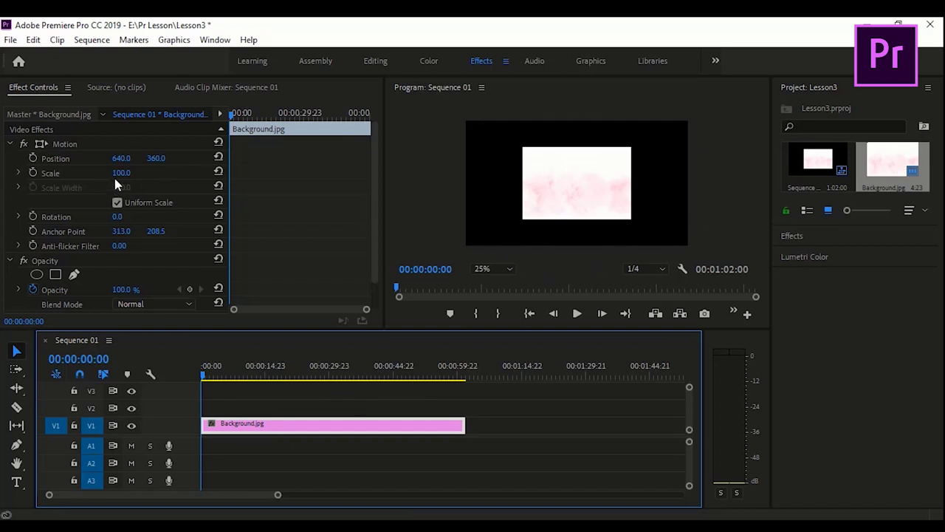
Scale the background up to about 212 to fill the frame, trying Uniform Scale on and off
left_click_drag(120, 173, 203, 173)
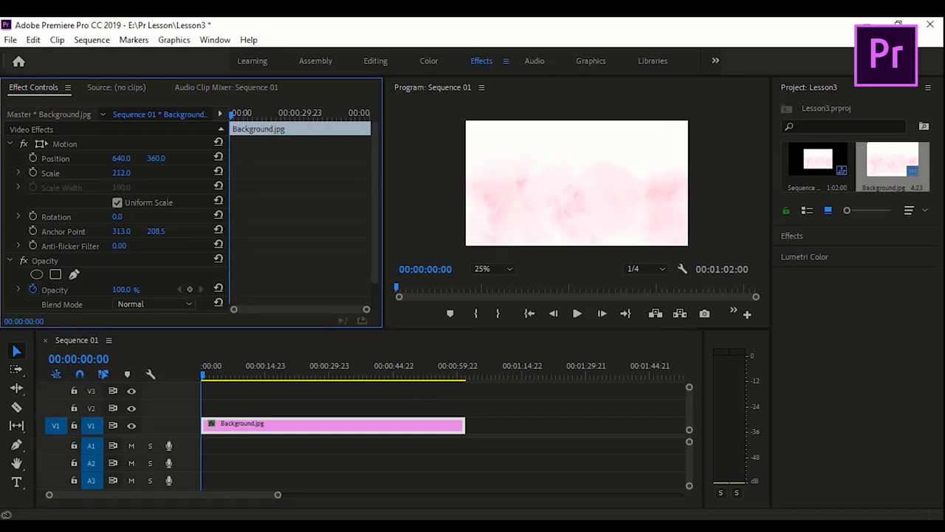
left_click(207, 376)
left_click_drag(212, 378, 264, 397)
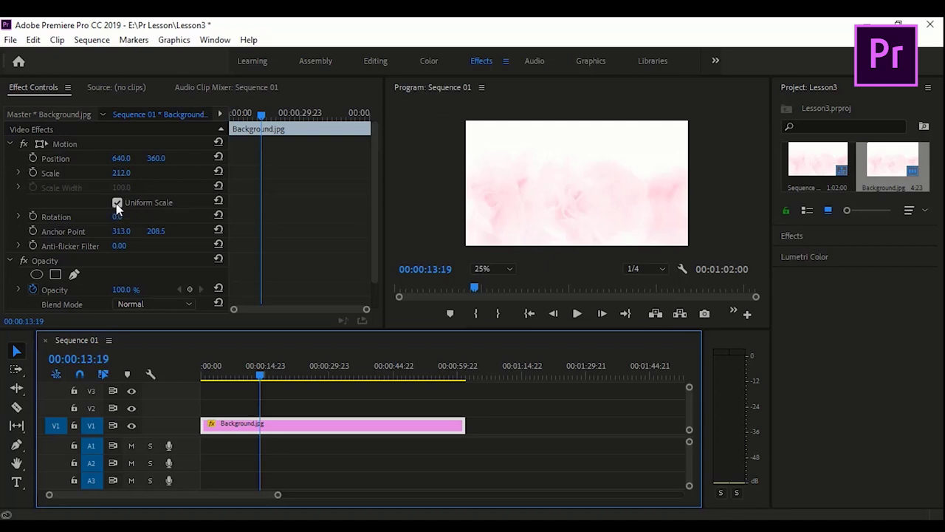
left_click(116, 202)
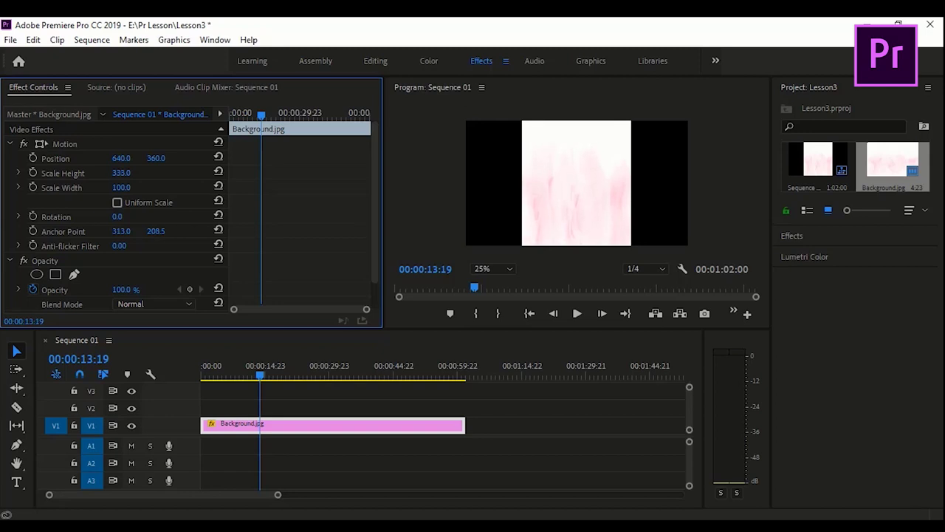
mouse_move(122, 173)
left_mouse_down()
mouse_move(177, 189)
mouse_move(119, 171)
left_mouse_up()
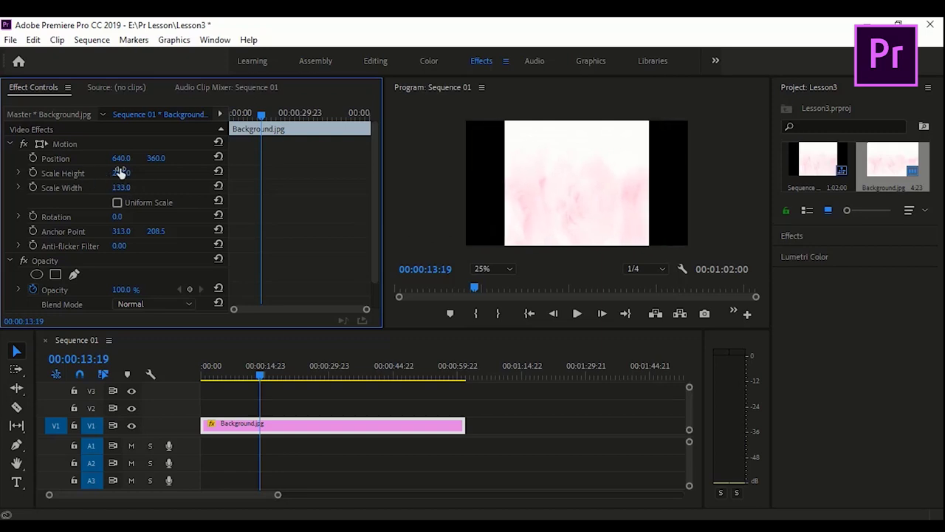
left_click(116, 203)
left_click_drag(121, 173, 116, 173)
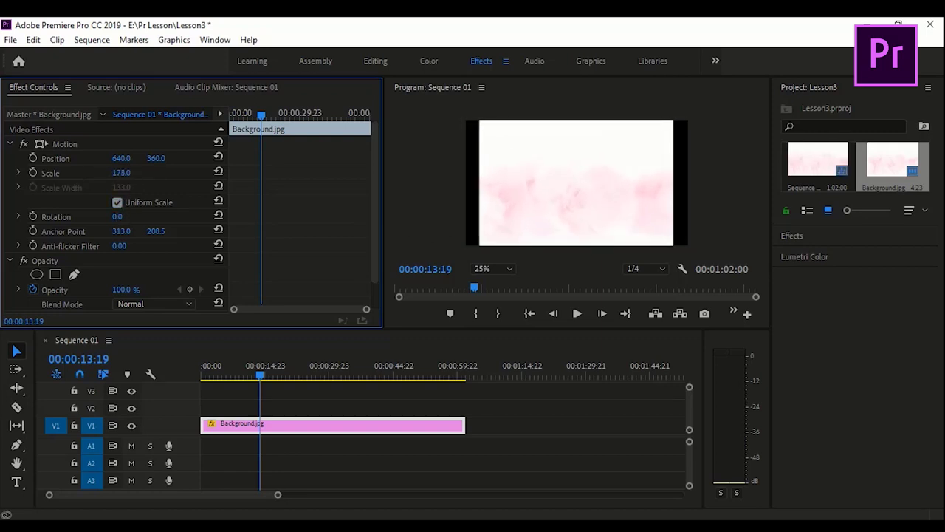
With Uniform Scale off, set Scale Height 202 and Scale Width 212
left_click(117, 202)
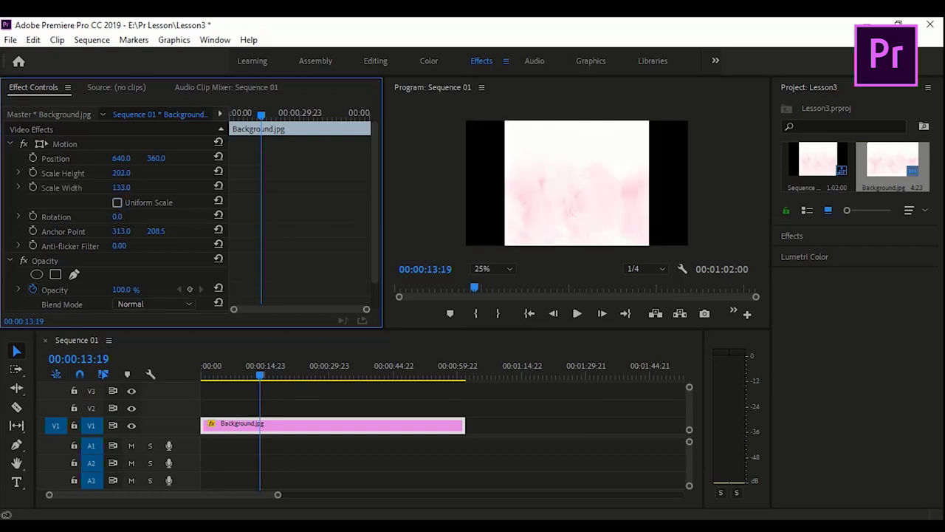
mouse_move(121, 188)
left_mouse_down()
mouse_move(155, 188)
mouse_move(113, 187)
left_mouse_up()
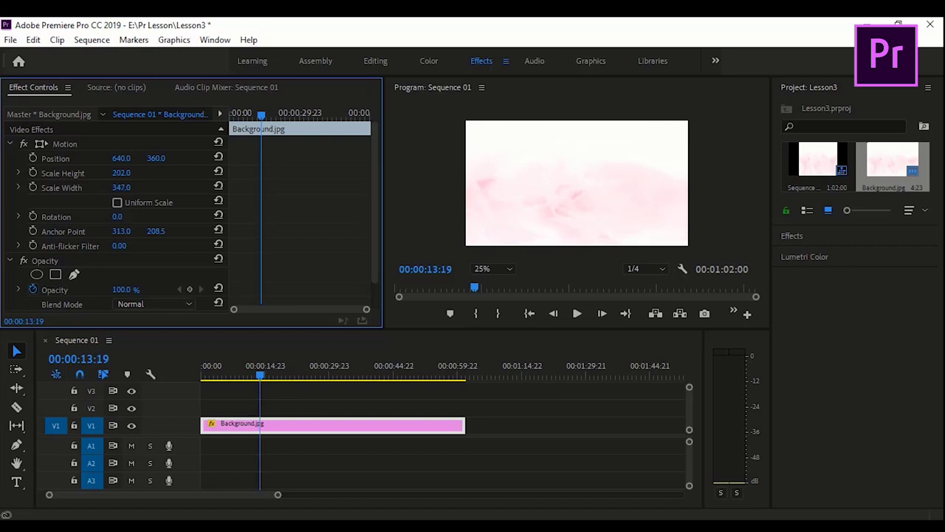
mouse_move(121, 188)
left_mouse_down()
mouse_move(88, 188)
mouse_move(157, 188)
left_mouse_up()
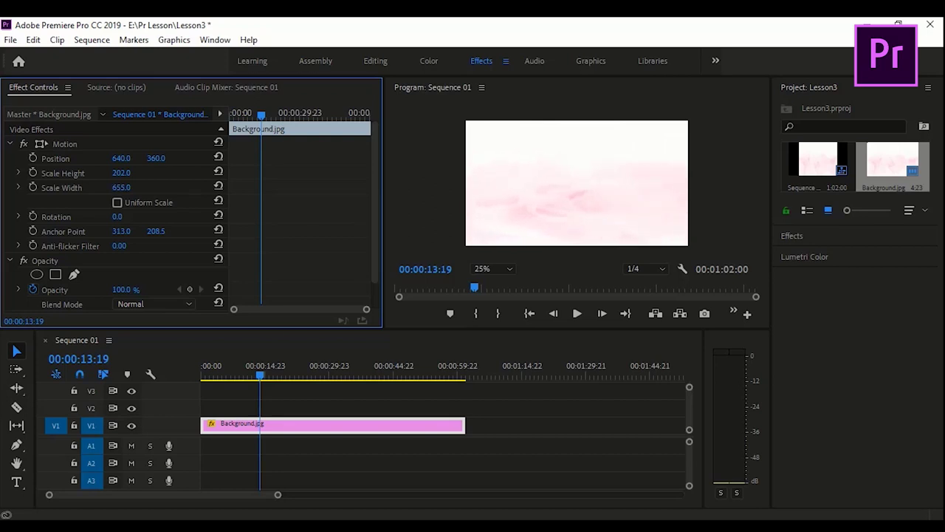
left_click_drag(121, 188, 44, 187)
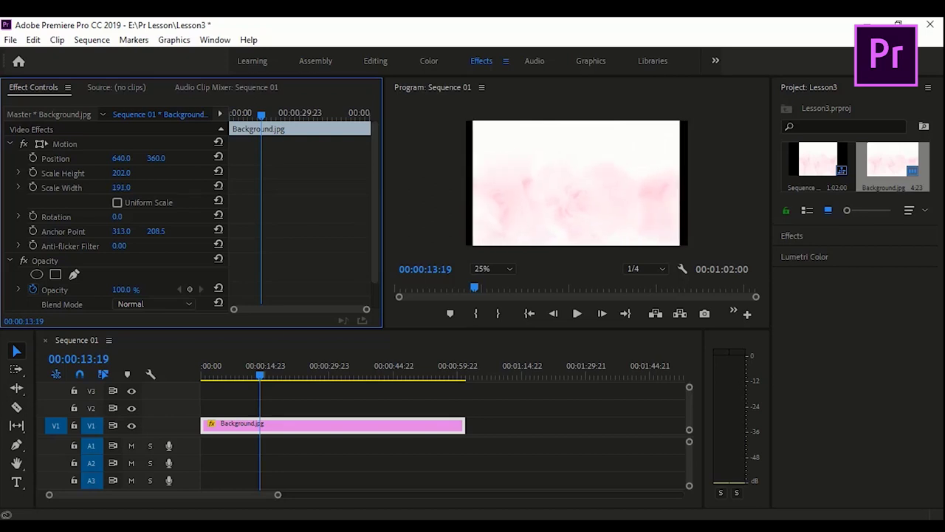
left_click_drag(121, 188, 145, 188)
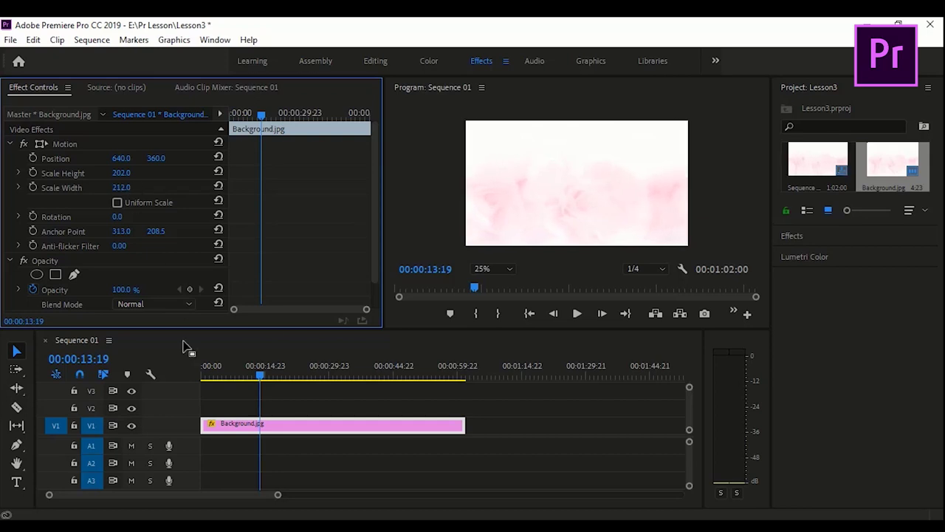
Add a starting Scale Width keyframe at the sequence start
left_click_drag(257, 376, 190, 373)
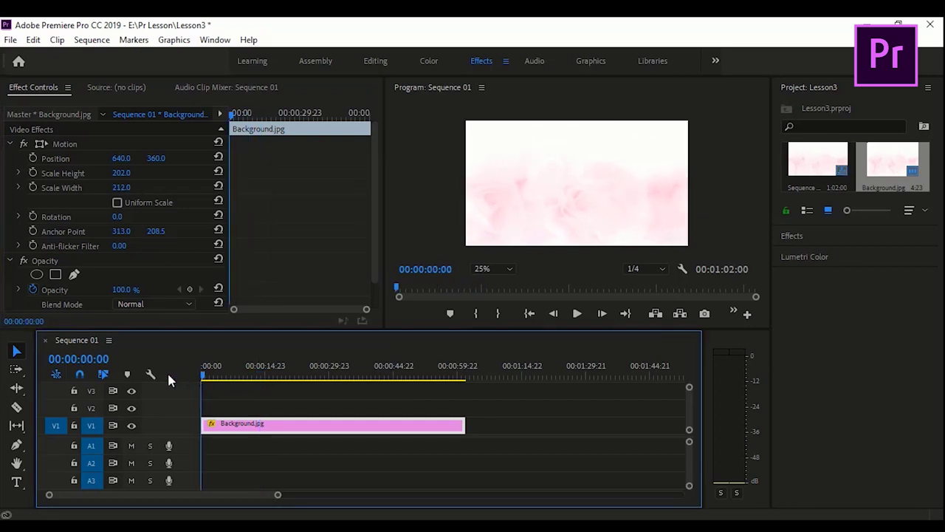
left_click(33, 188)
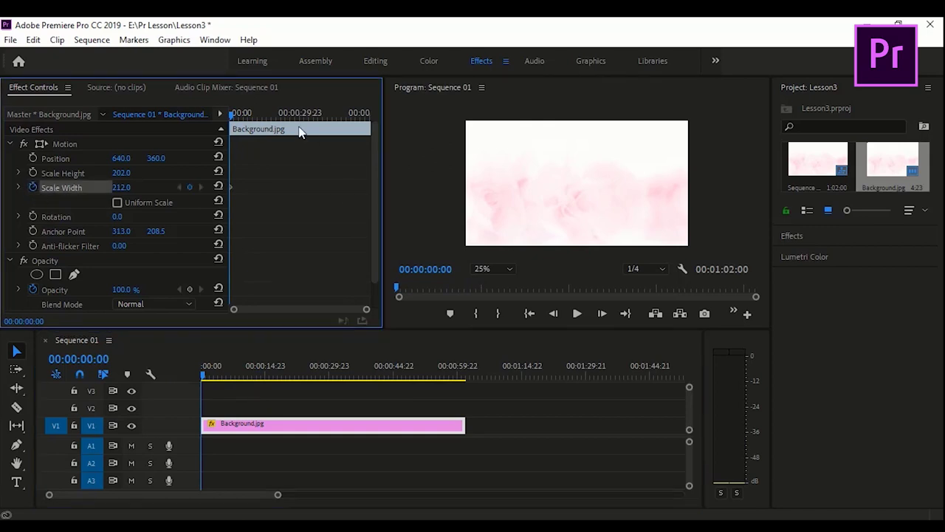
left_click_drag(230, 116, 374, 123)
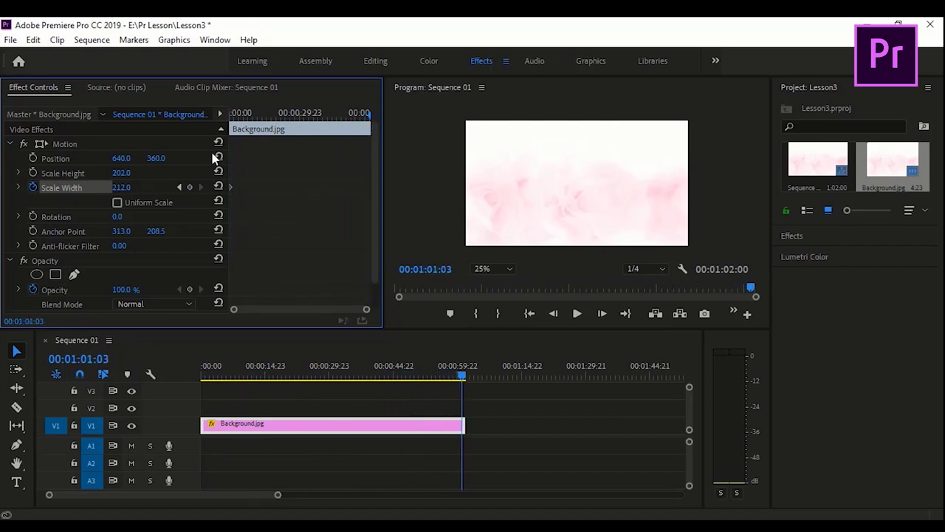
Add a later Scale Width keyframe of 351 and preview the widening
left_click_drag(120, 186, 175, 187)
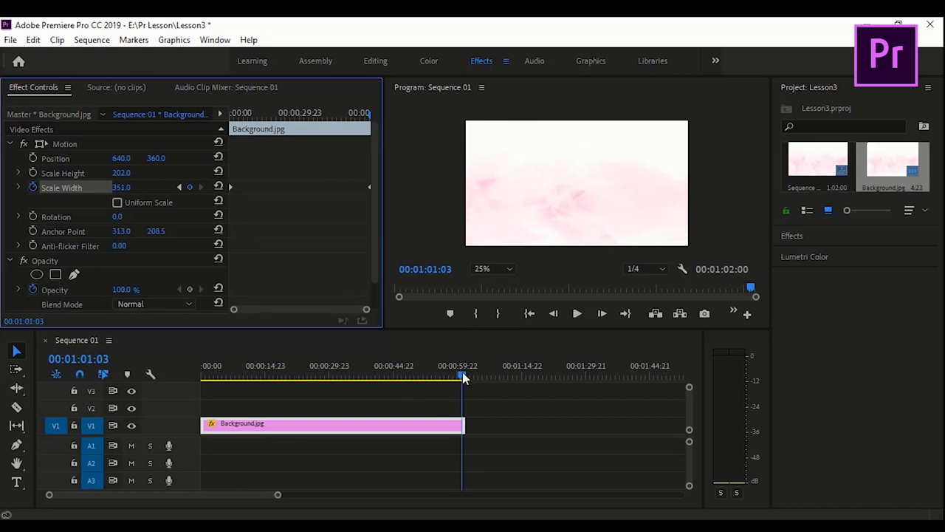
mouse_move(462, 376)
left_mouse_down()
mouse_move(214, 379)
mouse_move(165, 369)
left_mouse_up()
key("space")
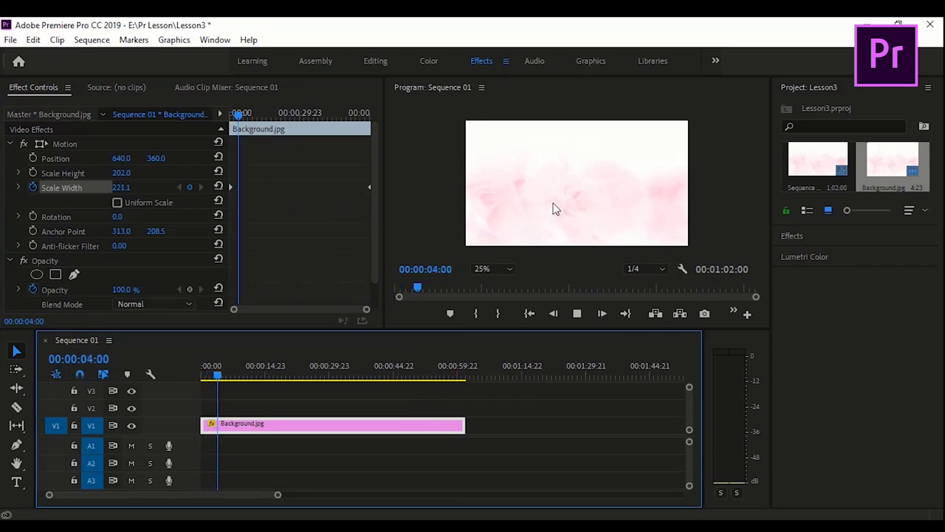
key("space")
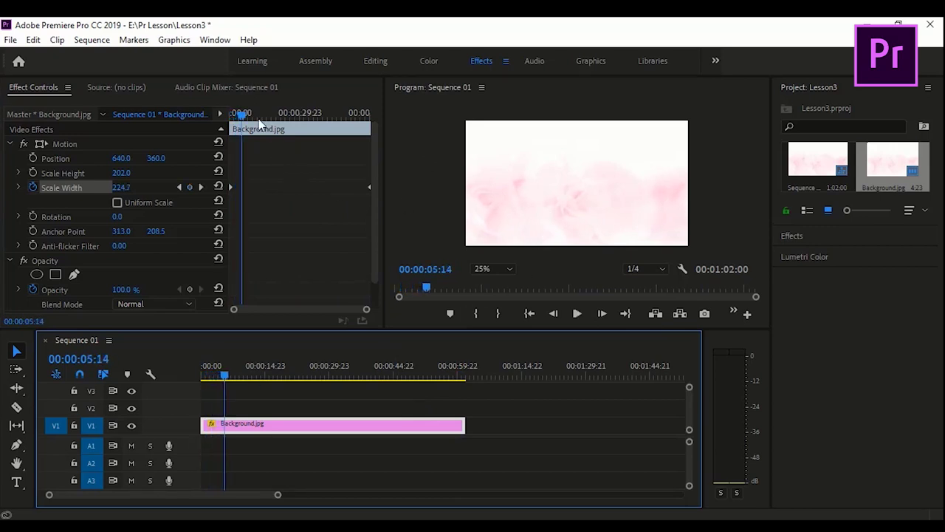
Move the end keyframe to about 00:00:40:23 and trim the clip to end there
mouse_move(241, 115)
left_mouse_down()
mouse_move(230, 118)
mouse_move(325, 129)
left_mouse_up()
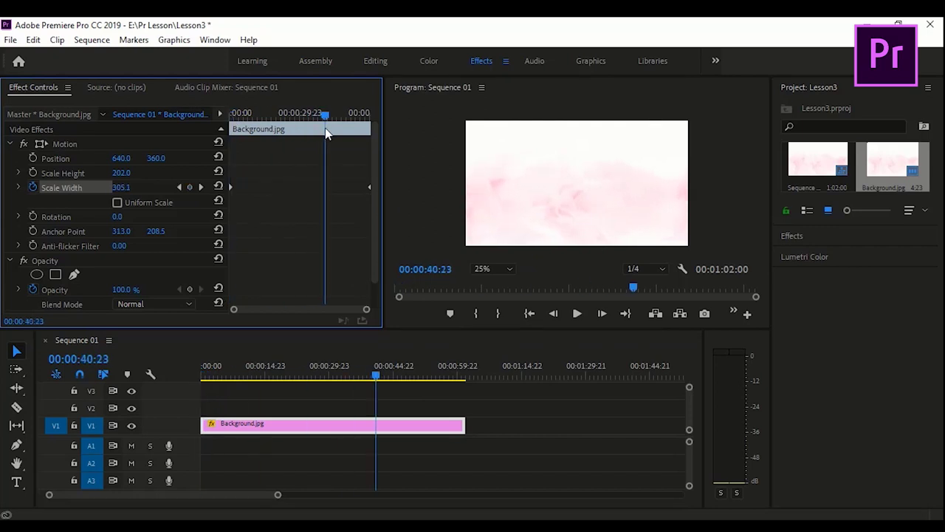
left_click_drag(370, 187, 327, 191)
left_click_drag(336, 128, 214, 141)
key("space")
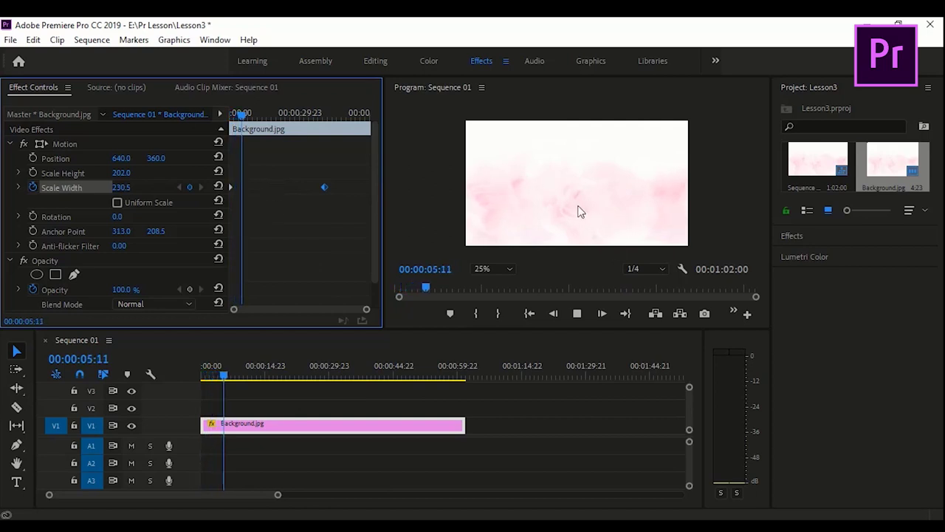
key("space")
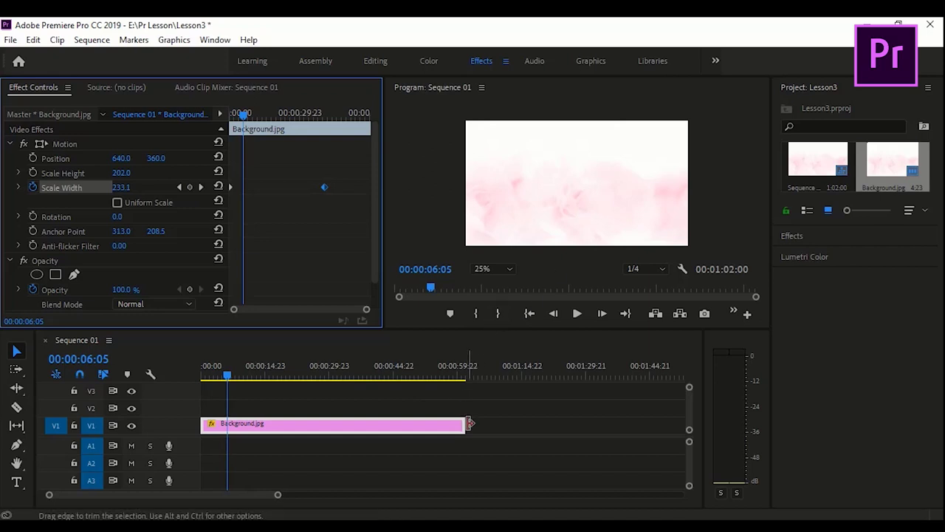
left_click_drag(243, 113, 325, 118)
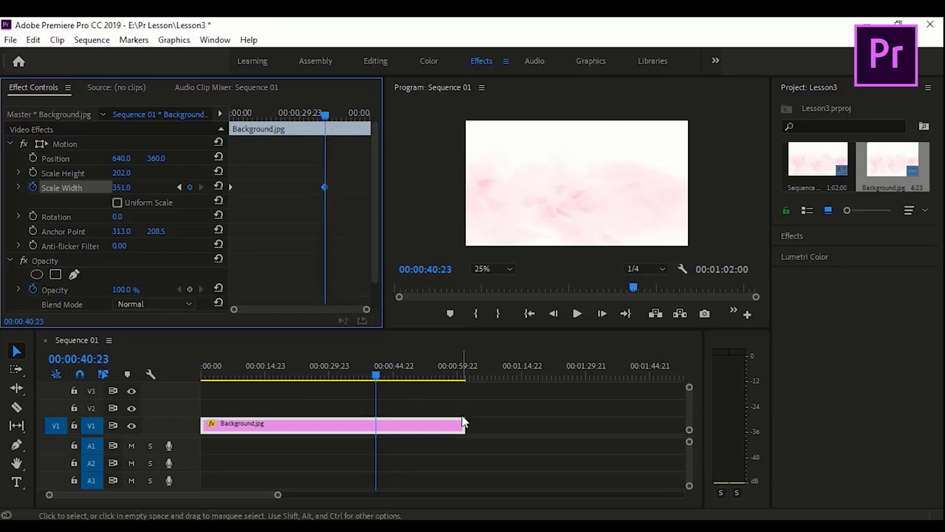
left_click_drag(463, 423, 376, 424)
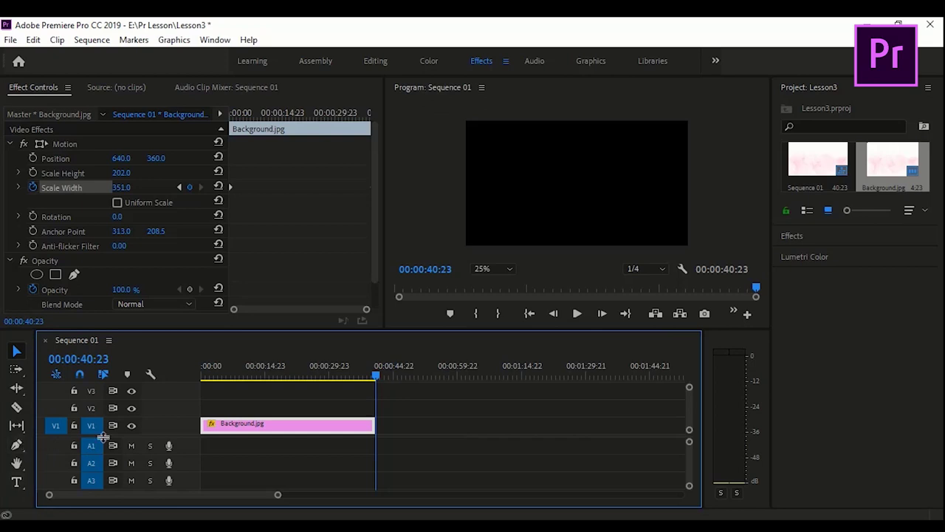
left_click_drag(376, 375, 170, 389)
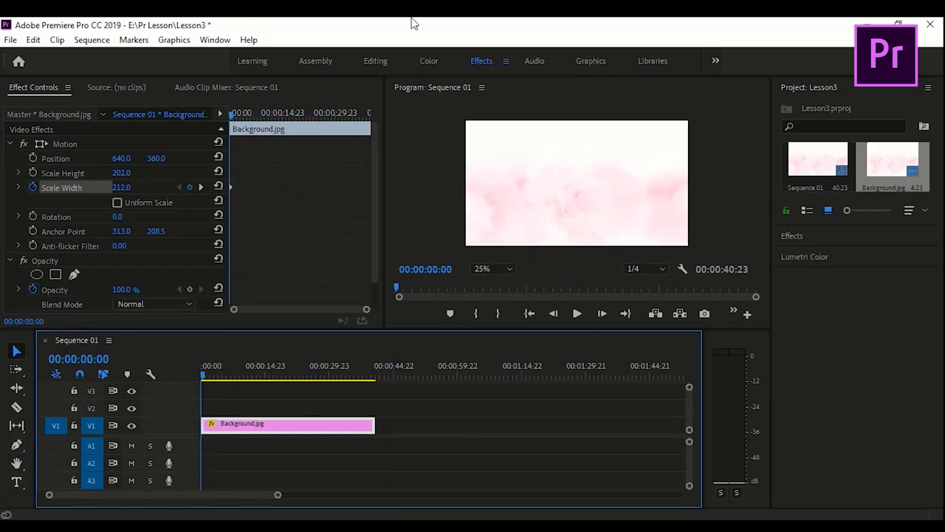
left_click_drag(278, 495, 254, 498)
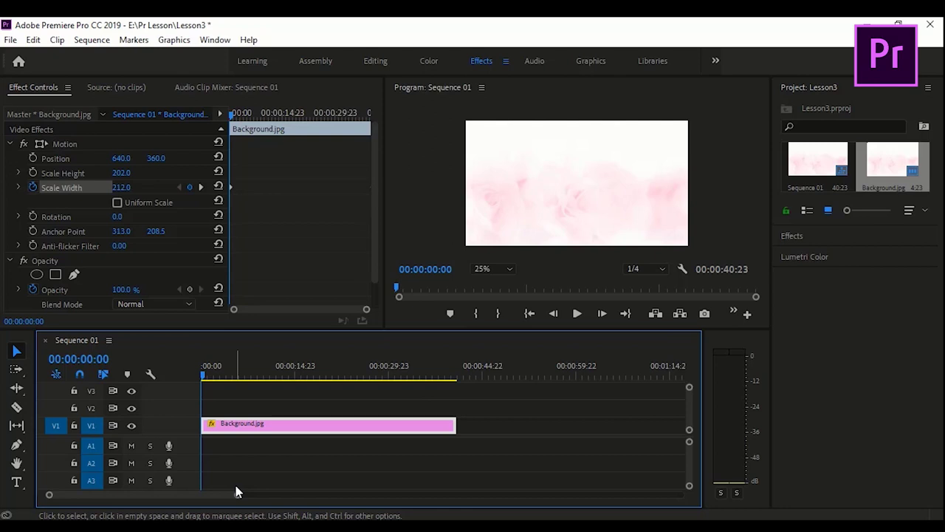
mouse_move(205, 375)
left_mouse_down()
mouse_move(216, 377)
mouse_move(165, 379)
left_mouse_up()
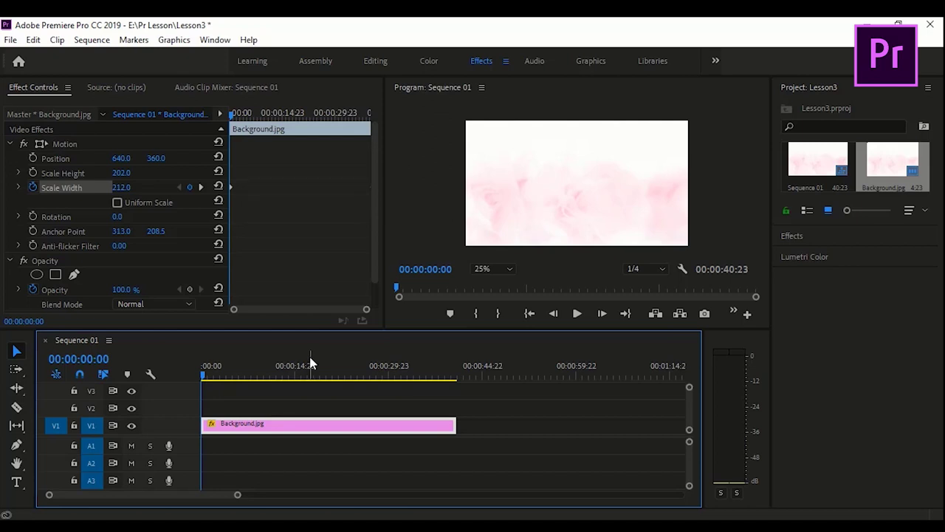
Apply an Additive Dissolve to the start of Background.jpg and preview it
left_click(791, 239)
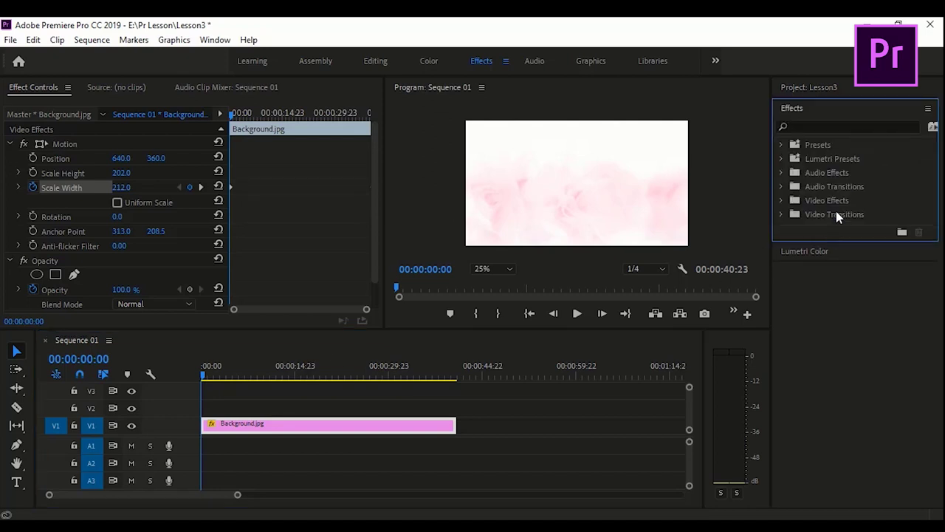
left_click(781, 214)
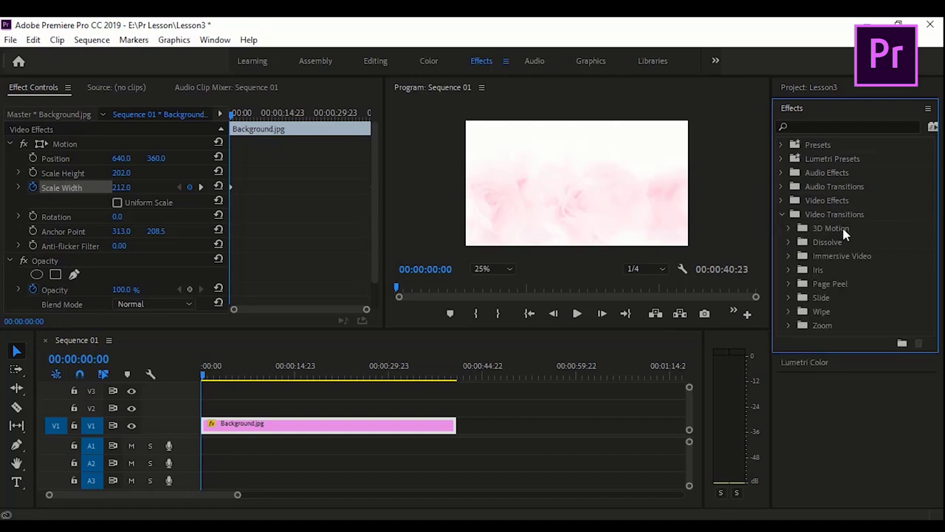
left_click(788, 241)
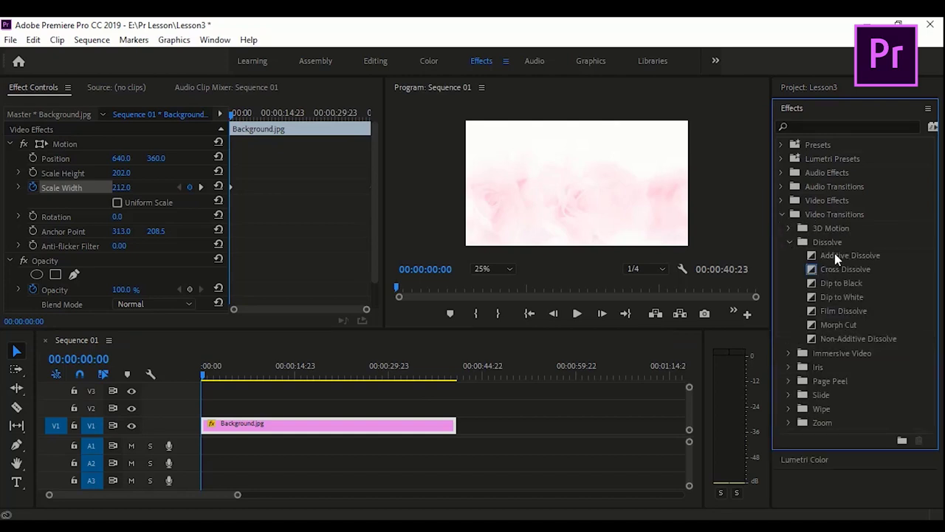
left_click_drag(837, 258, 208, 424)
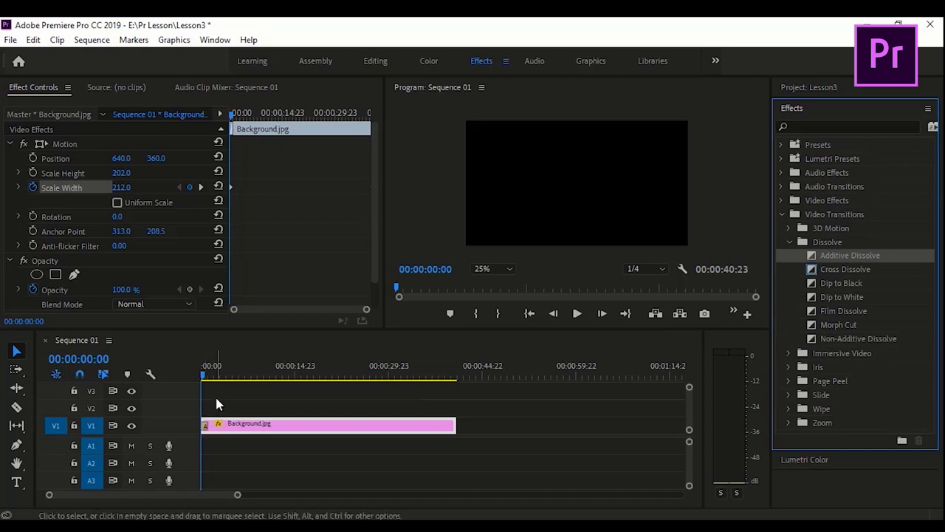
key("space")
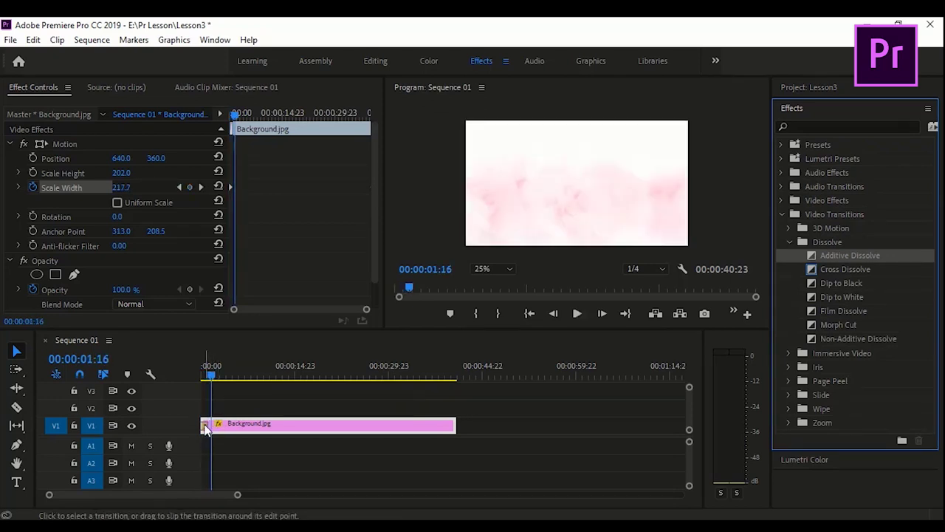
Zoom in and lengthen the Additive Dissolve, then preview from the start
left_click_drag(238, 495, 175, 495)
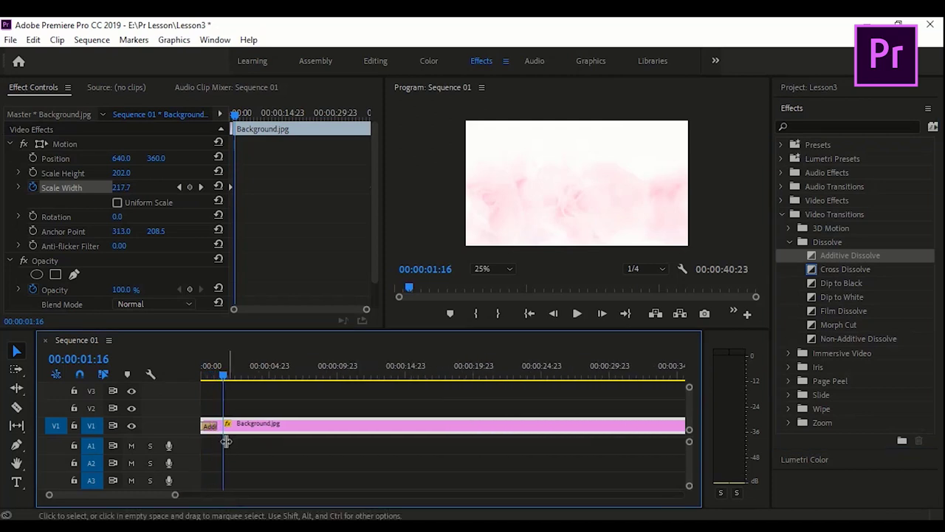
left_click_drag(215, 424, 244, 424)
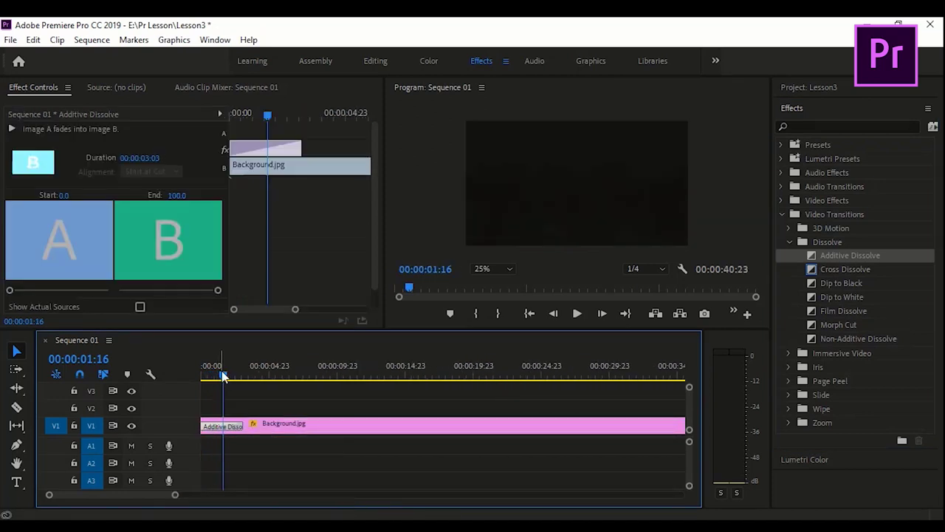
key("Home")
key("space")
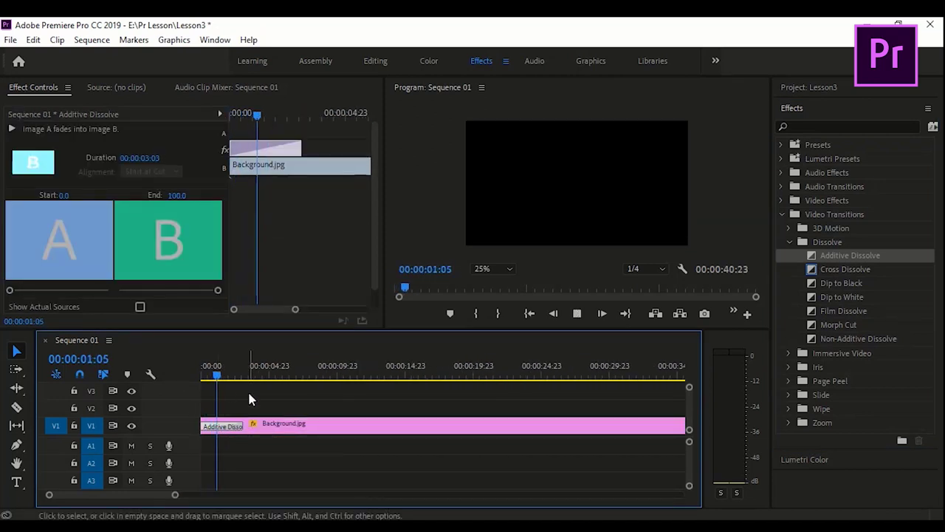
key("space")
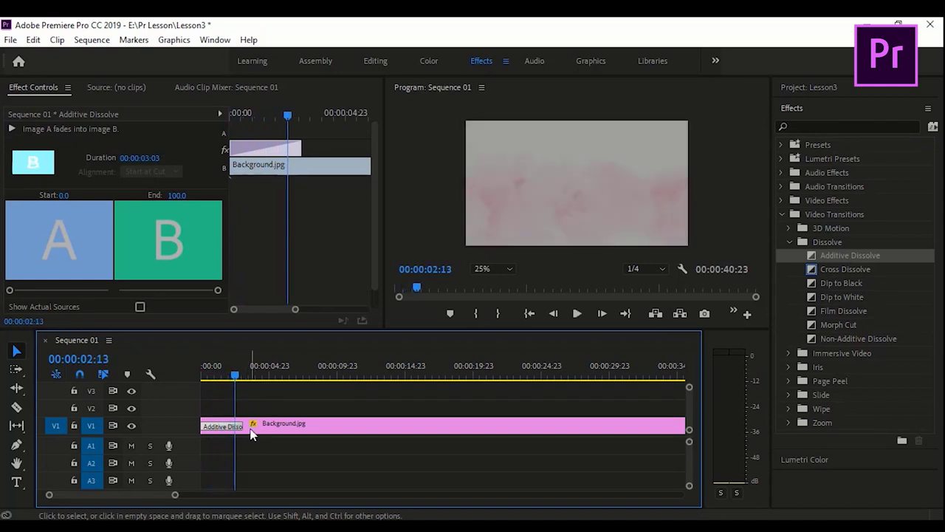
Shorten the dissolve to 00:00:02:07, preview the fade-in, and select Background.jpg
left_click_drag(243, 427, 232, 426)
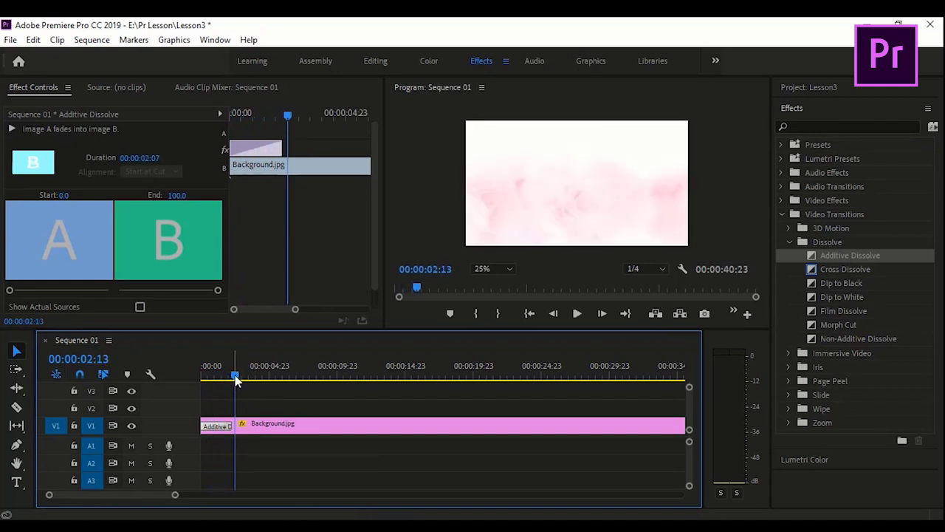
left_click_drag(236, 379, 173, 379)
key("space")
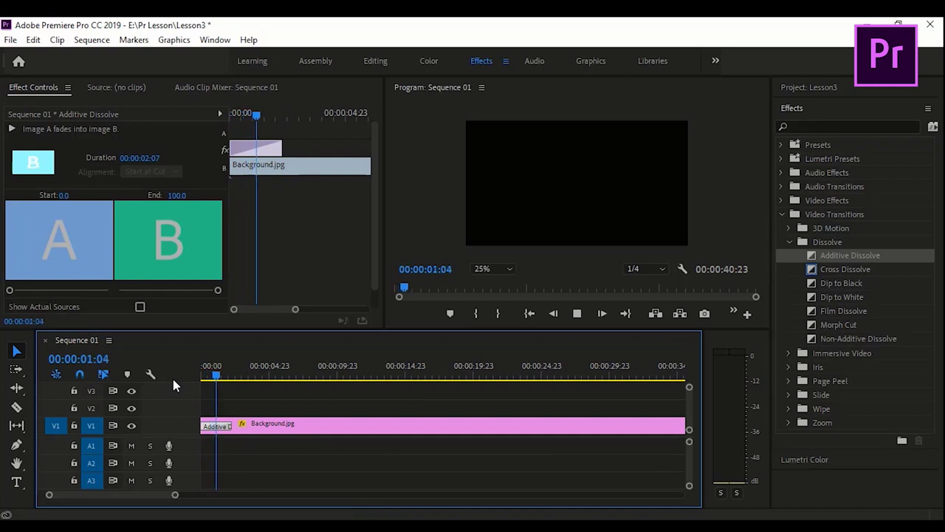
key("space")
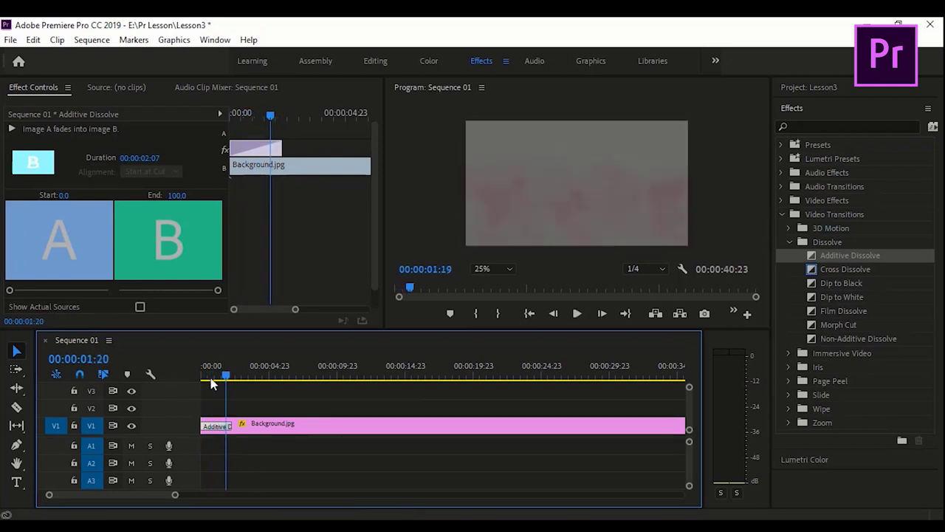
key("Home")
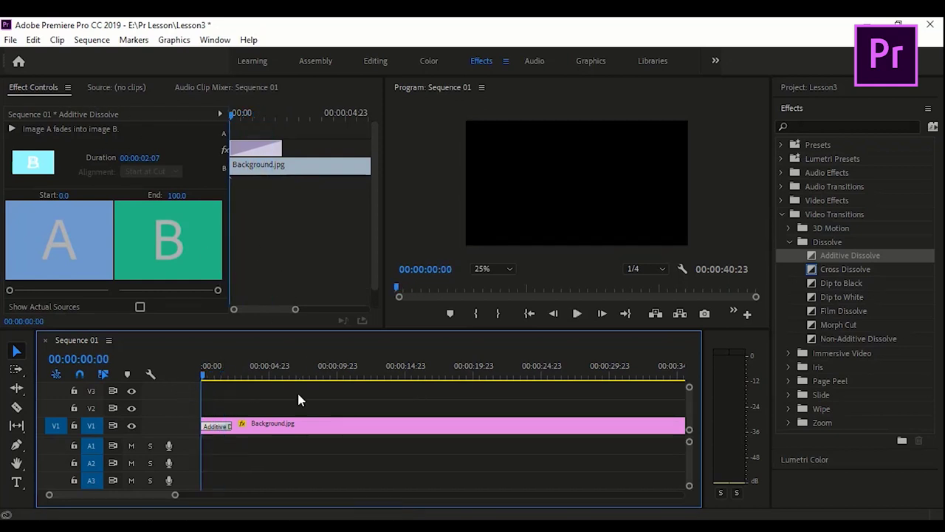
left_click(274, 374)
left_click(325, 429)
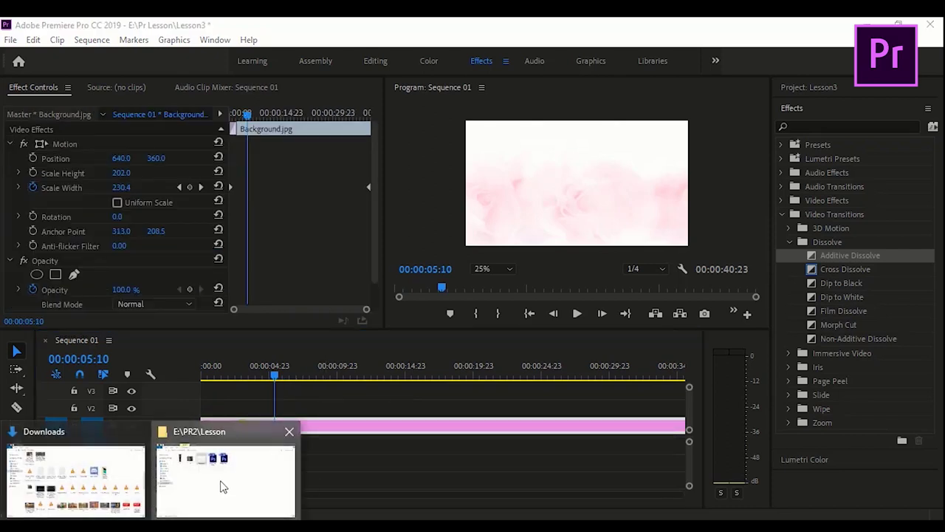
Bring the tube image 1.png onto V2 above the background and select it
left_click(221, 486)
mouse_move(218, 190)
left_mouse_down()
mouse_move(167, 124)
mouse_move(537, 512)
mouse_move(284, 409)
mouse_move(314, 411)
left_mouse_up()
left_click(210, 198)
left_click_drag(274, 377, 277, 383)
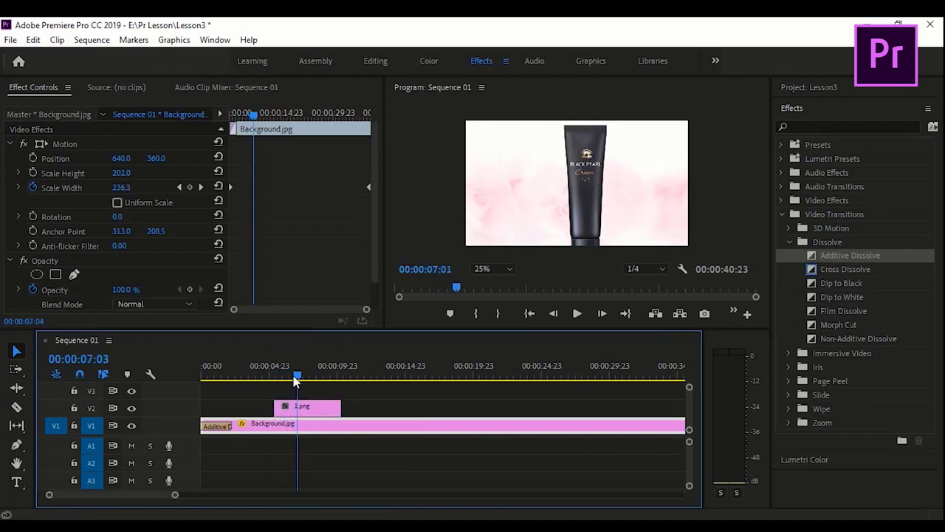
left_click(302, 407)
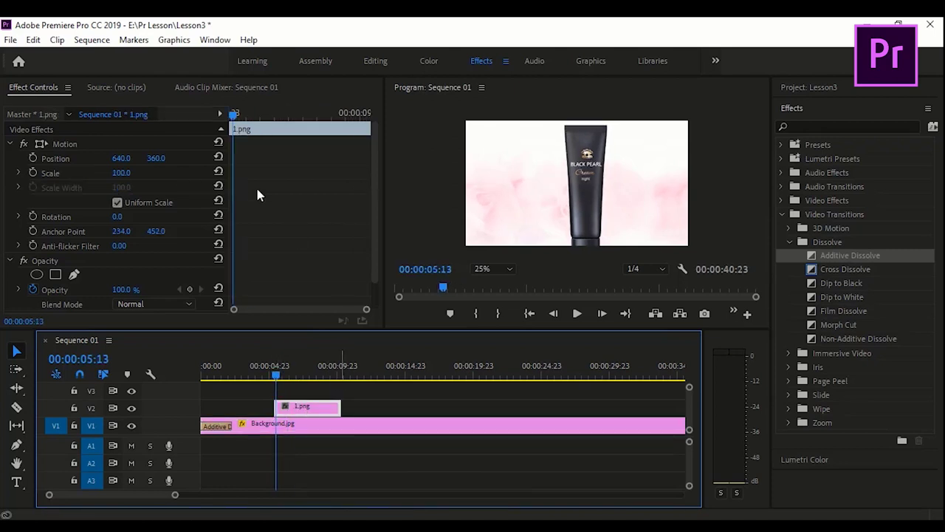
Scale the tube to 55 and slide the clip to start near four seconds
left_click_drag(120, 175, 90, 175)
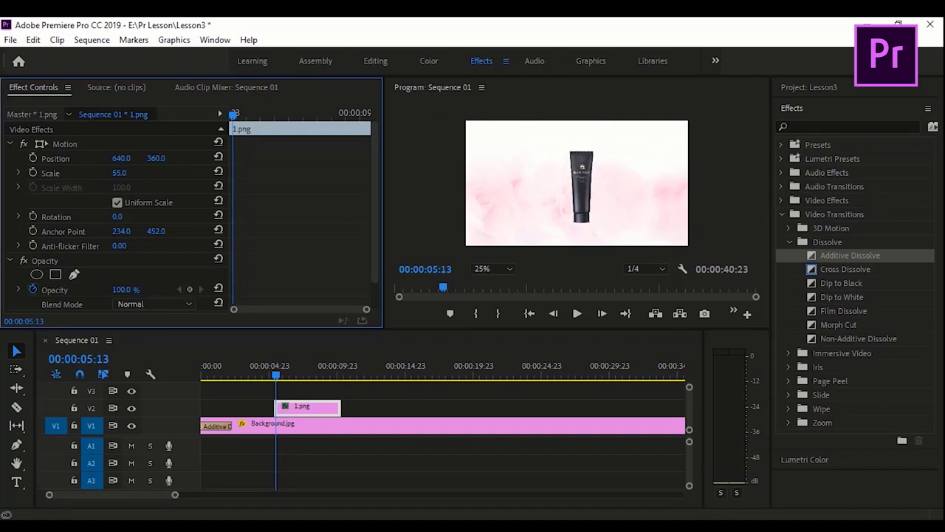
left_click_drag(119, 172, 115, 173)
left_click_drag(323, 406, 299, 405)
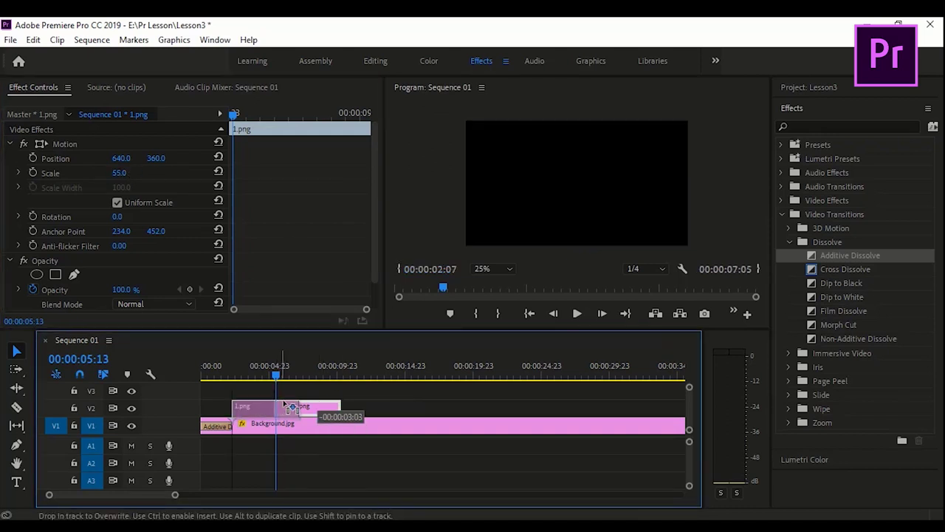
left_click(277, 374)
left_click_drag(277, 374, 266, 374)
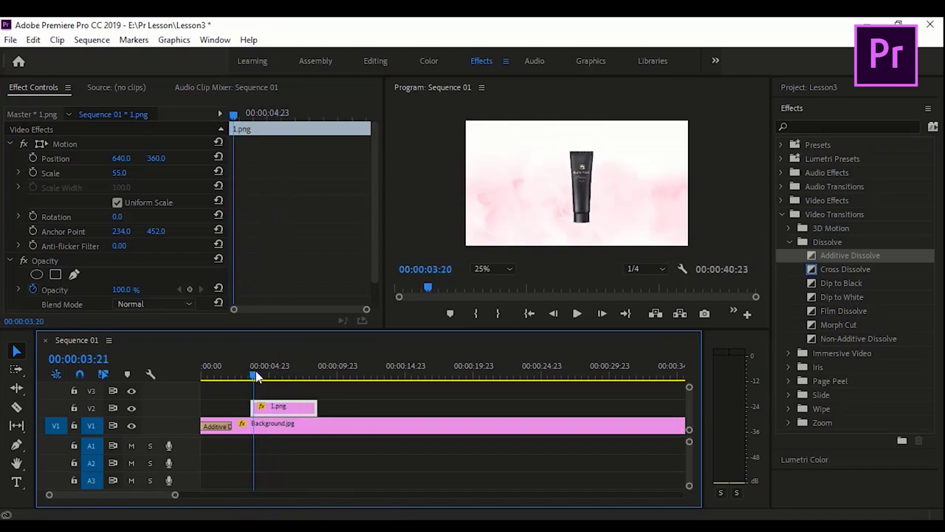
Extend 1.png to end with the background clip and preview the tube
left_click_drag(312, 405, 640, 405)
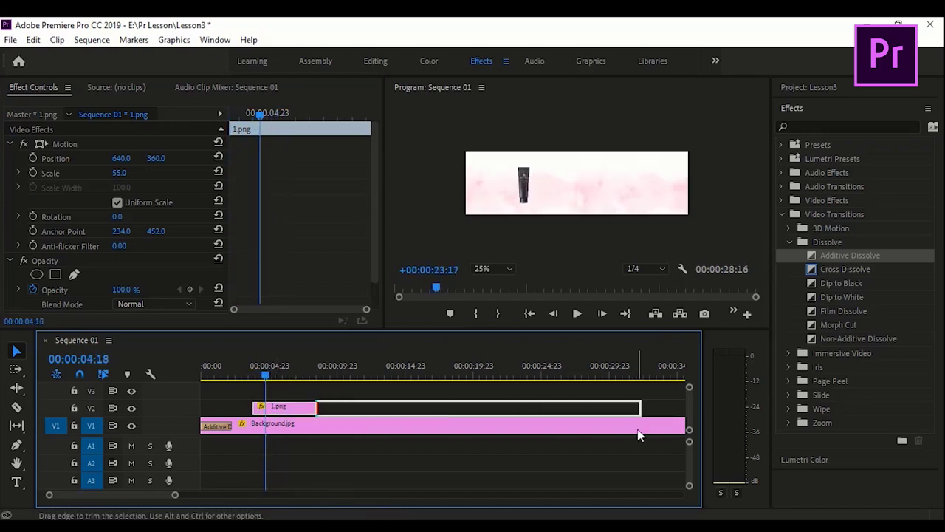
left_click_drag(175, 498, 214, 496)
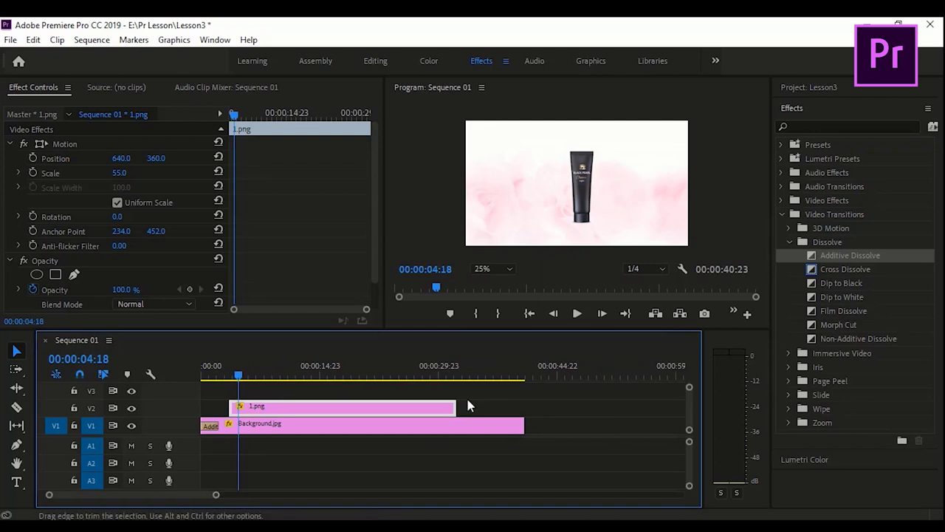
left_click_drag(455, 405, 524, 406)
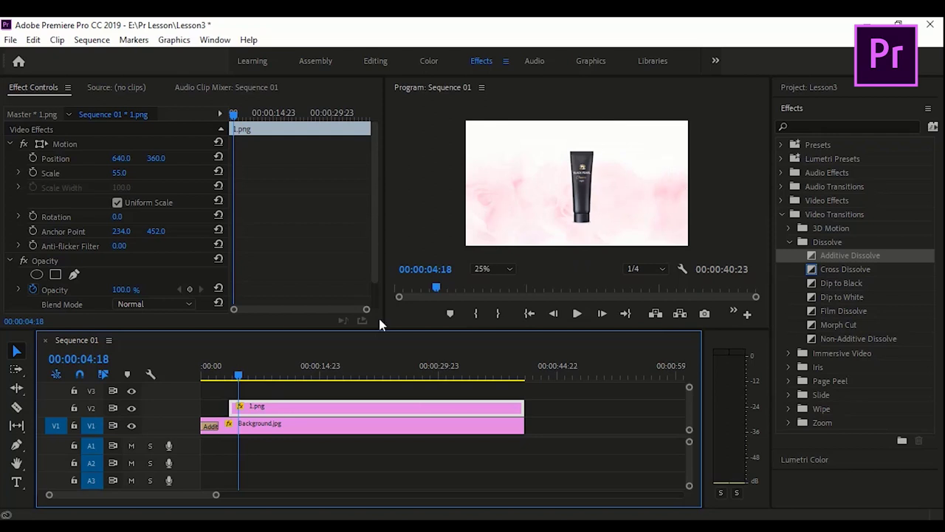
left_click_drag(239, 379, 234, 376)
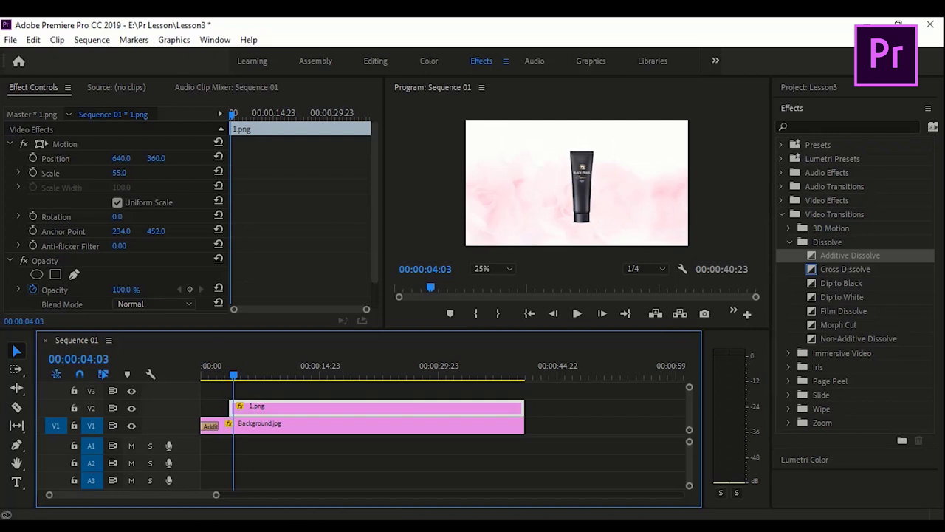
left_click(198, 483)
Place 2.png on V3, scale it to 53, and move the jar to 844, 496
mouse_move(221, 126)
left_mouse_down()
mouse_move(227, 175)
mouse_move(548, 515)
left_mouse_up()
left_click_drag(534, 526, 239, 398)
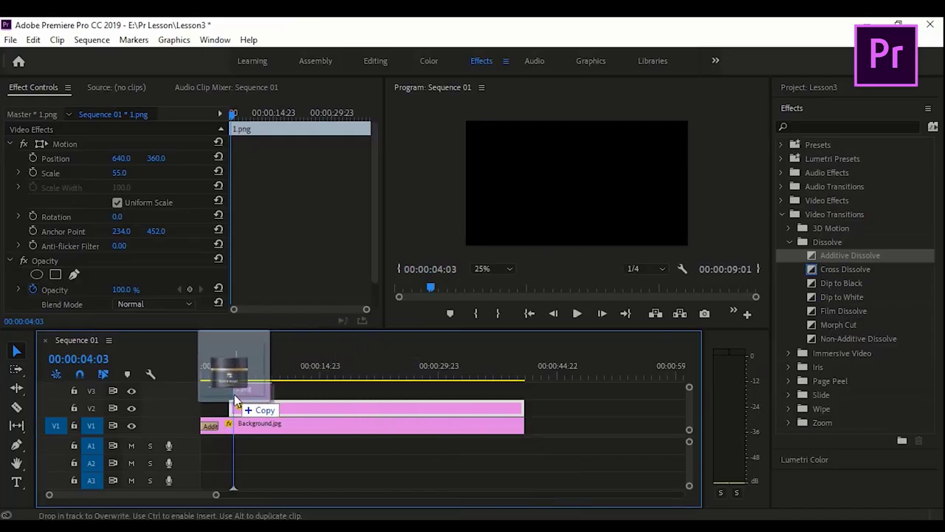
mouse_move(238, 399)
left_mouse_down()
mouse_move(236, 390)
mouse_move(524, 390)
left_mouse_up()
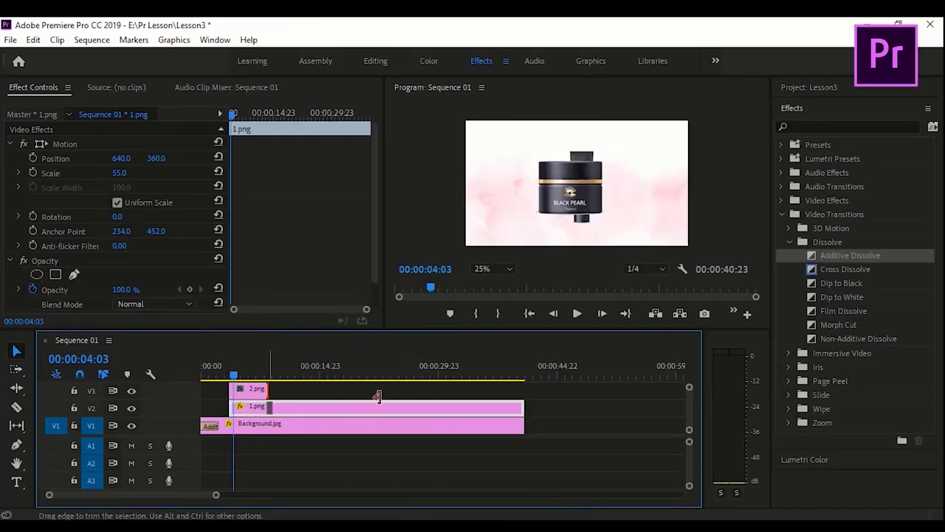
left_click(300, 391)
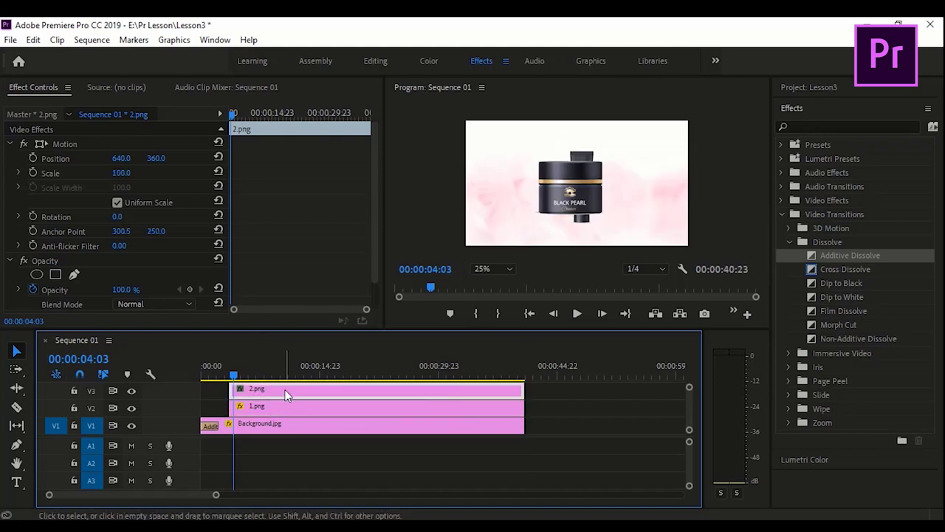
left_click_drag(127, 177, 92, 178)
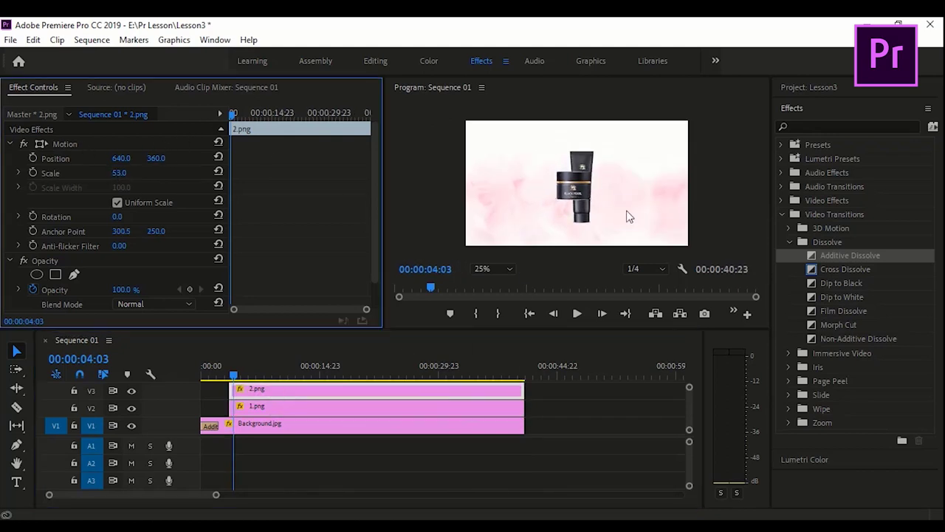
left_click(56, 145)
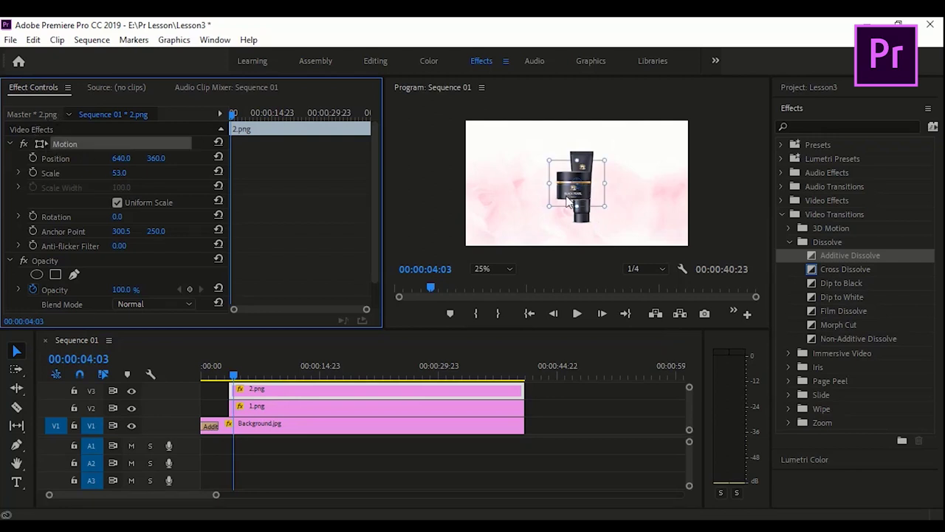
mouse_move(569, 203)
left_mouse_down()
mouse_move(544, 229)
mouse_move(603, 225)
left_mouse_up()
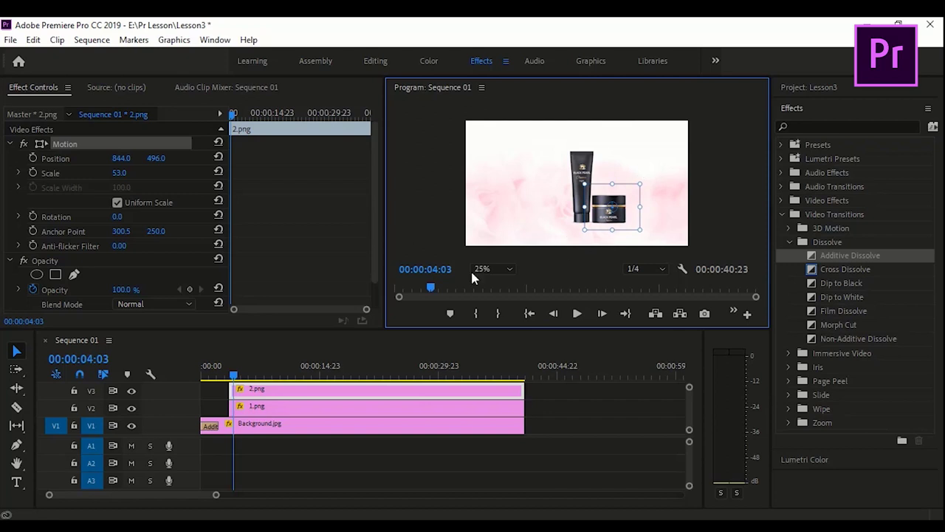
mouse_move(237, 379)
left_mouse_down()
mouse_move(206, 376)
mouse_move(249, 375)
left_mouse_up()
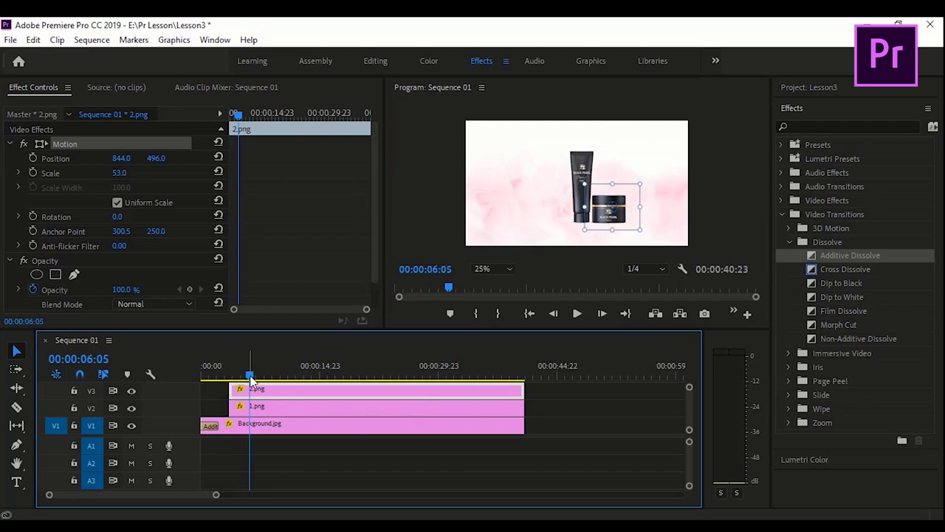
Set a starting Position keyframe at 00:00:03:16 with the tube moved above the frame
left_click_drag(249, 377, 230, 378)
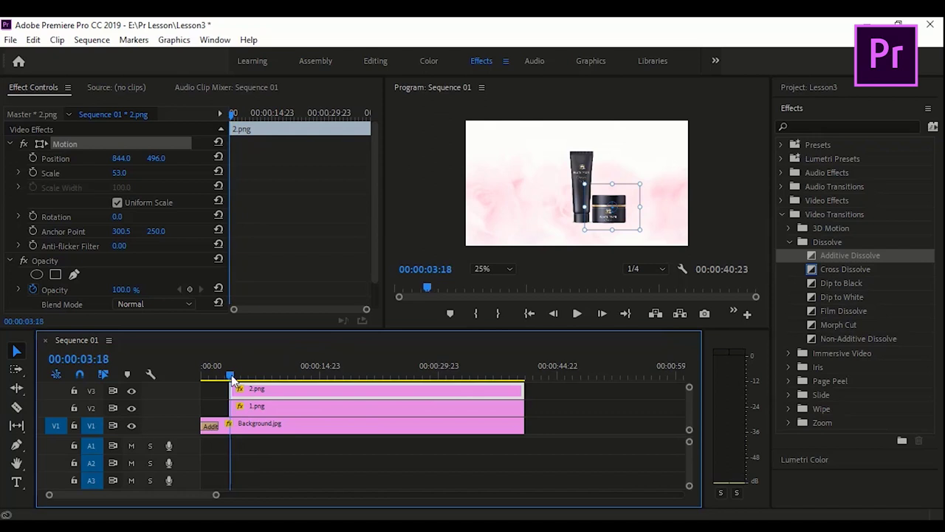
left_click(284, 406)
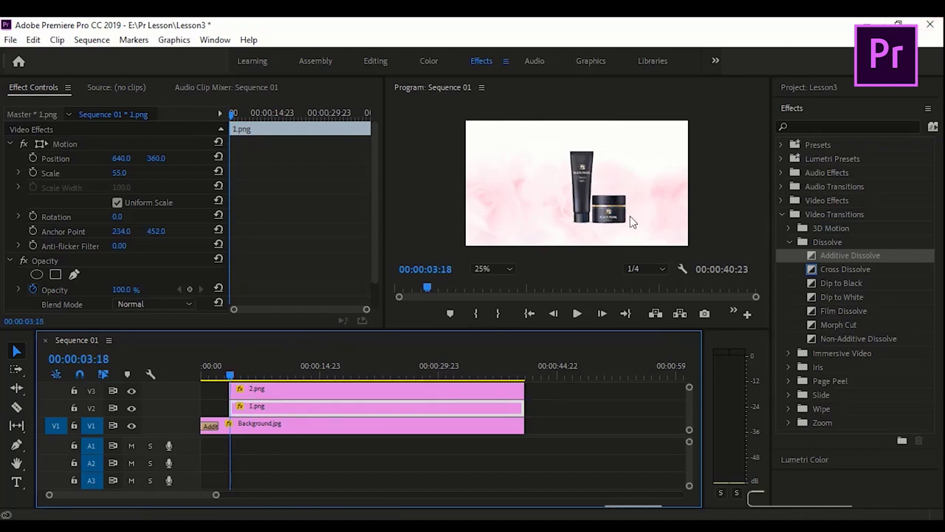
left_click_drag(238, 379, 233, 376)
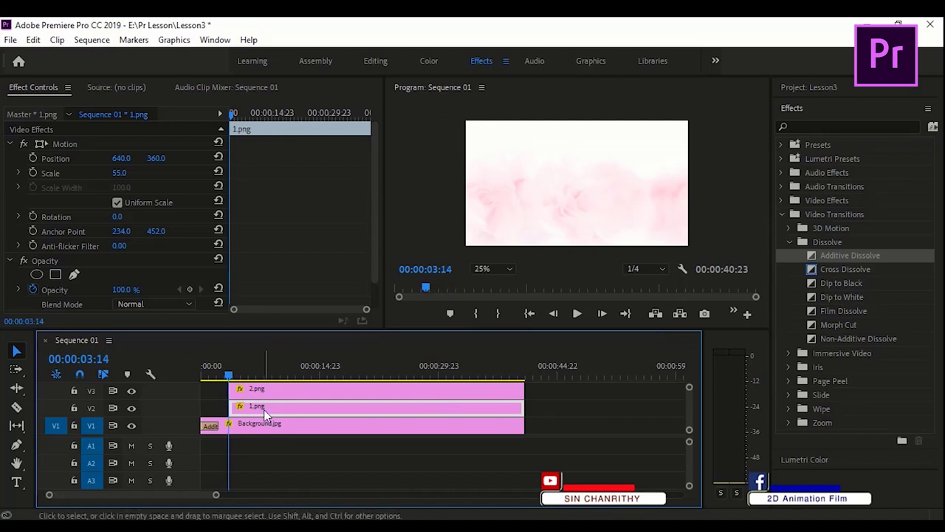
left_click(229, 373)
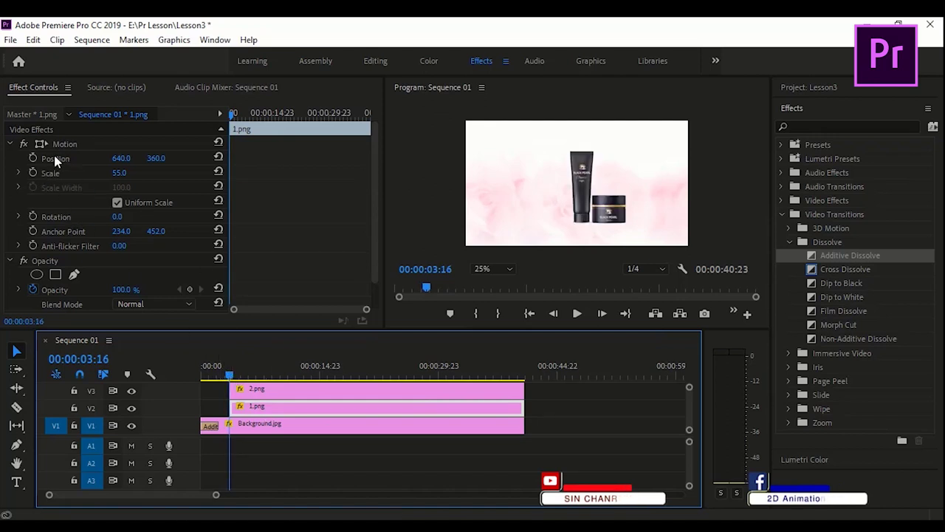
left_click(33, 158)
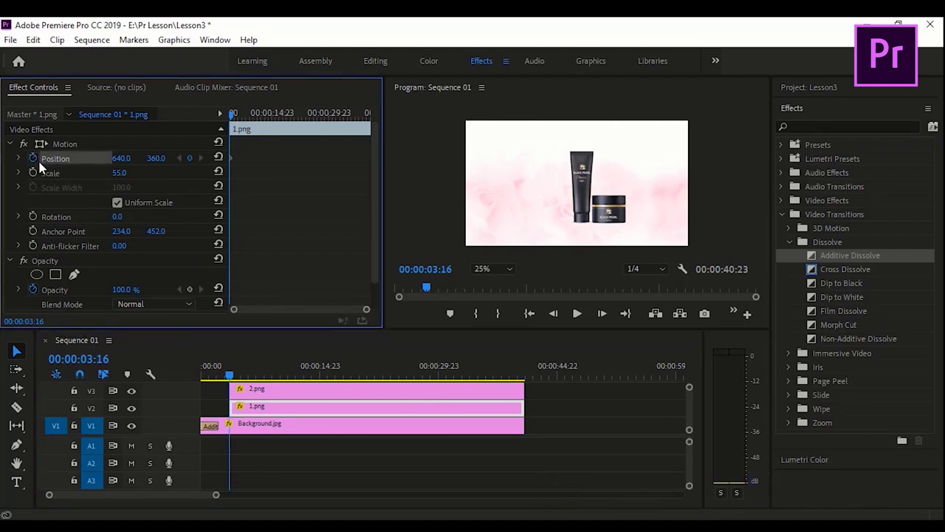
left_click(64, 144)
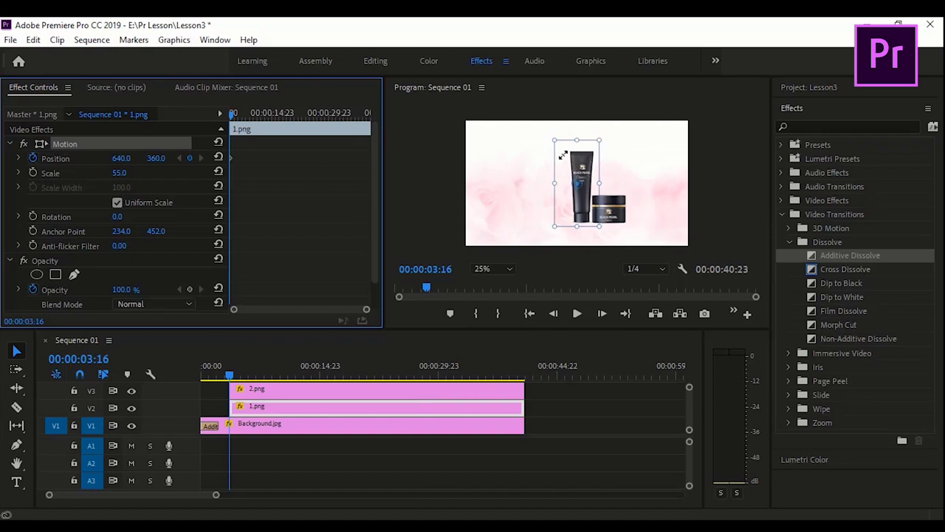
key("ctrl+s")
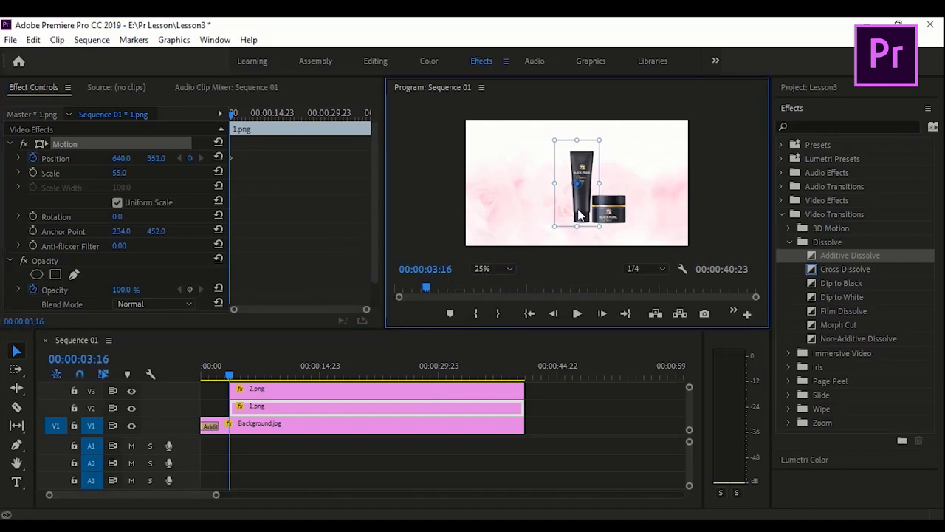
left_click_drag(580, 215, 571, 110)
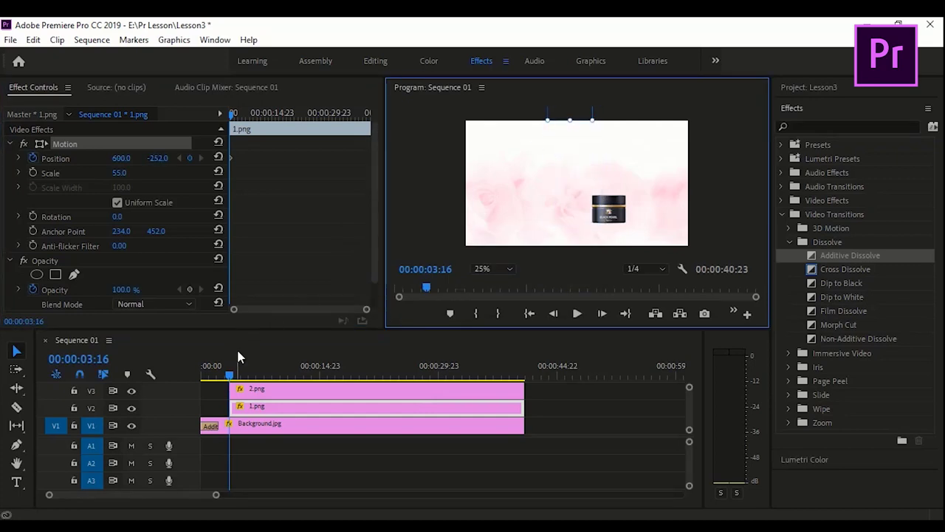
At 00:00:10:10, bring the tube down to settle at 640, 360
left_click_drag(230, 374, 249, 377)
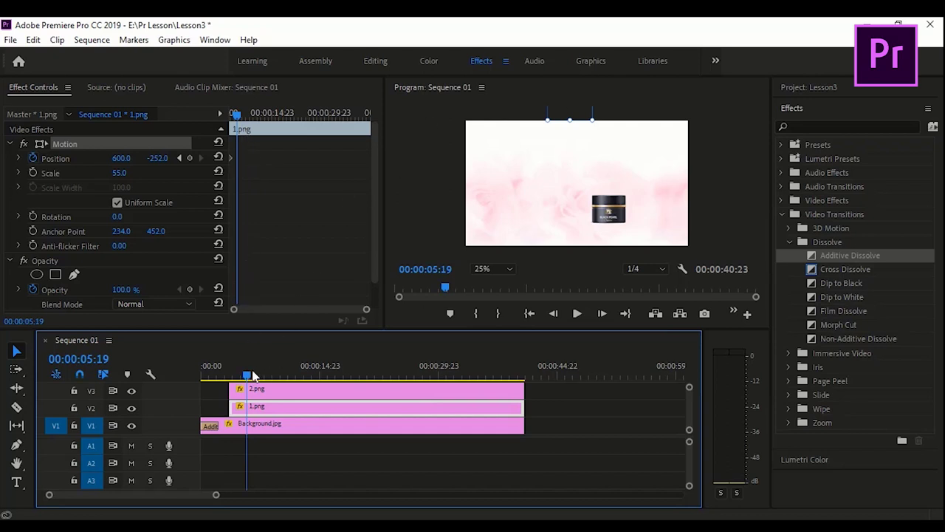
left_click_drag(249, 376, 260, 376)
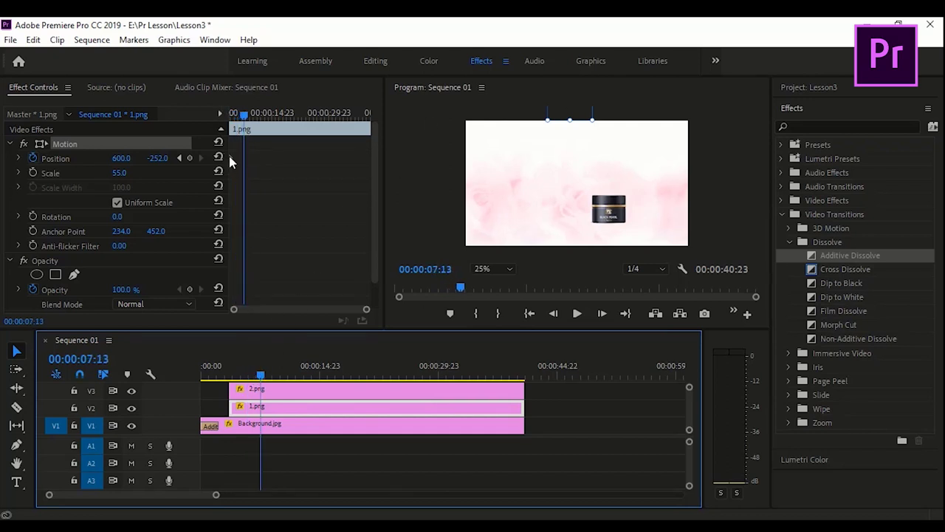
left_click_drag(244, 125, 254, 114)
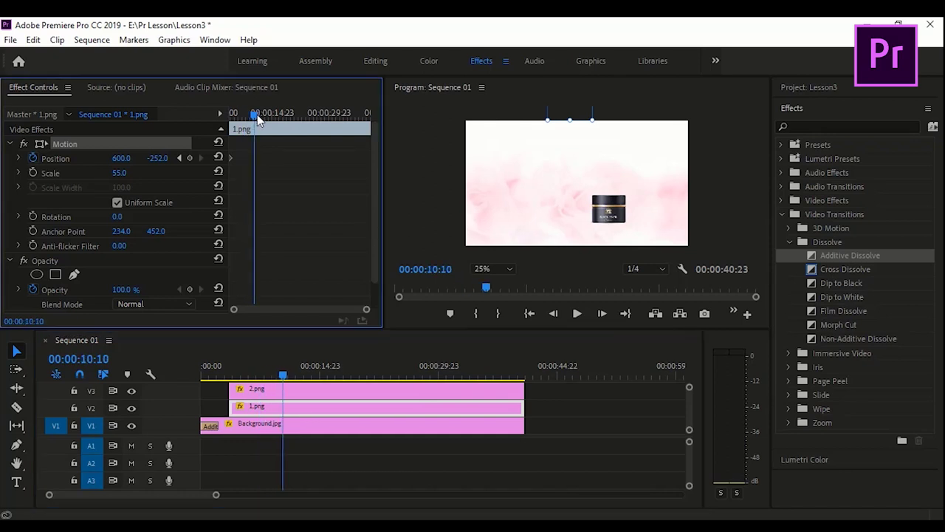
left_click_drag(577, 118, 568, 225)
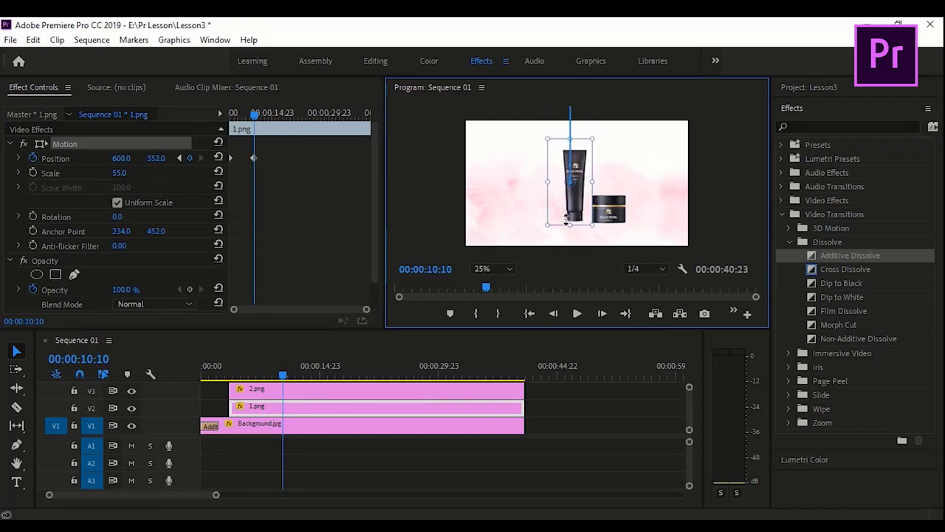
left_click_drag(568, 225, 591, 191)
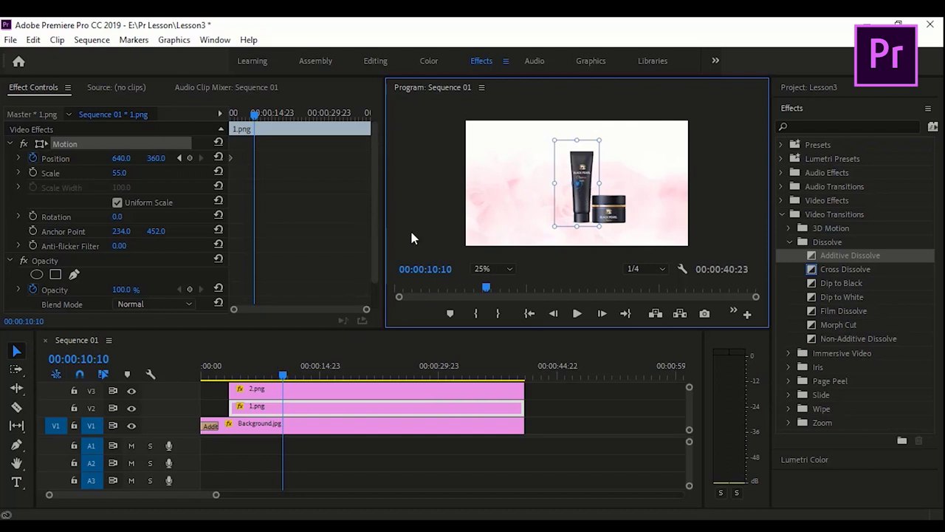
left_click_drag(285, 377, 229, 377)
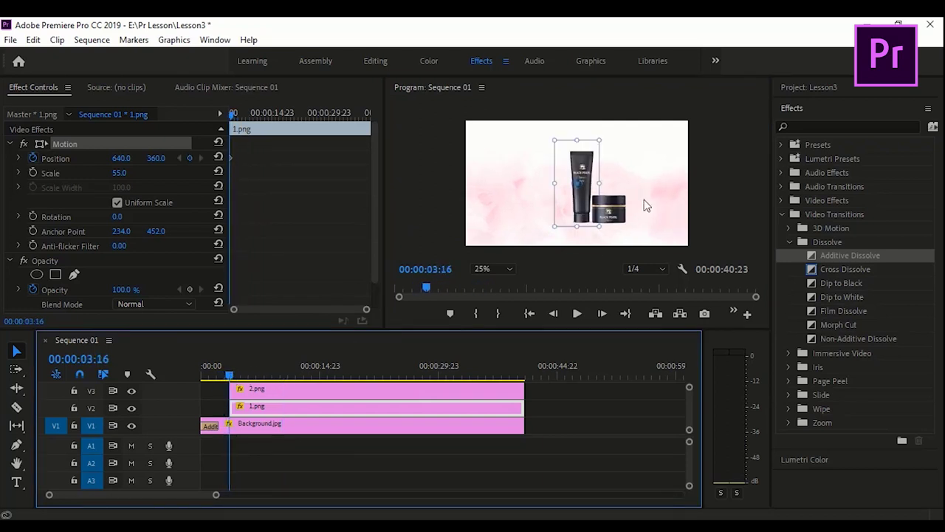
Reset the tube's start above the frame, land it at 640, 364, and preview
left_click_drag(585, 201, 580, 105)
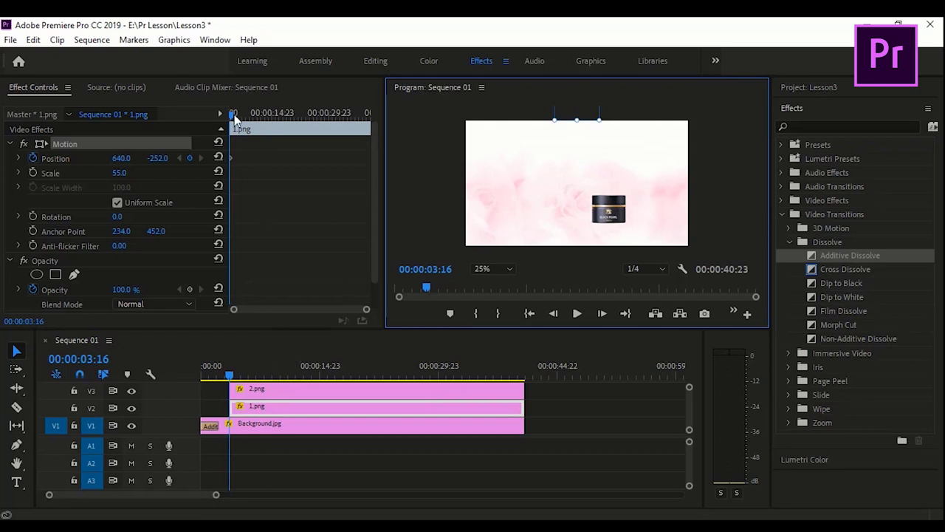
left_click_drag(234, 114, 262, 117)
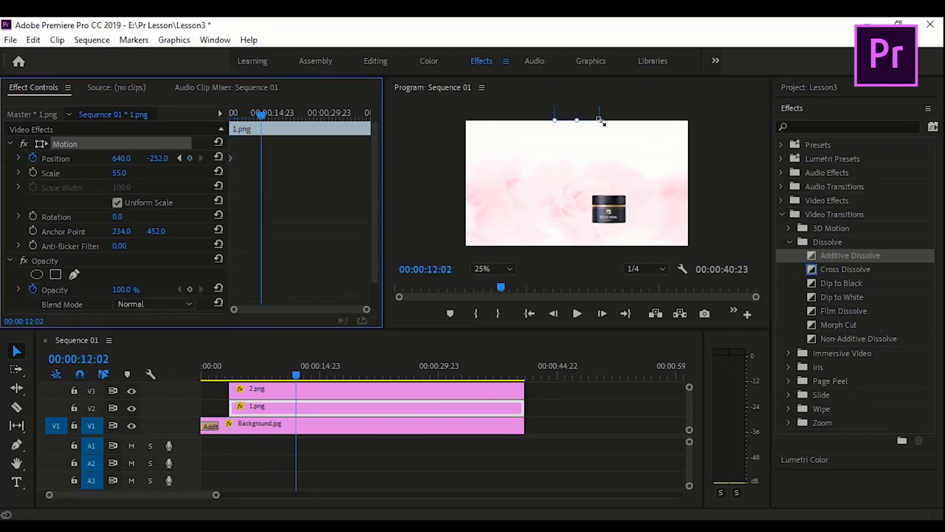
left_click(589, 118)
left_click_drag(589, 118, 594, 226)
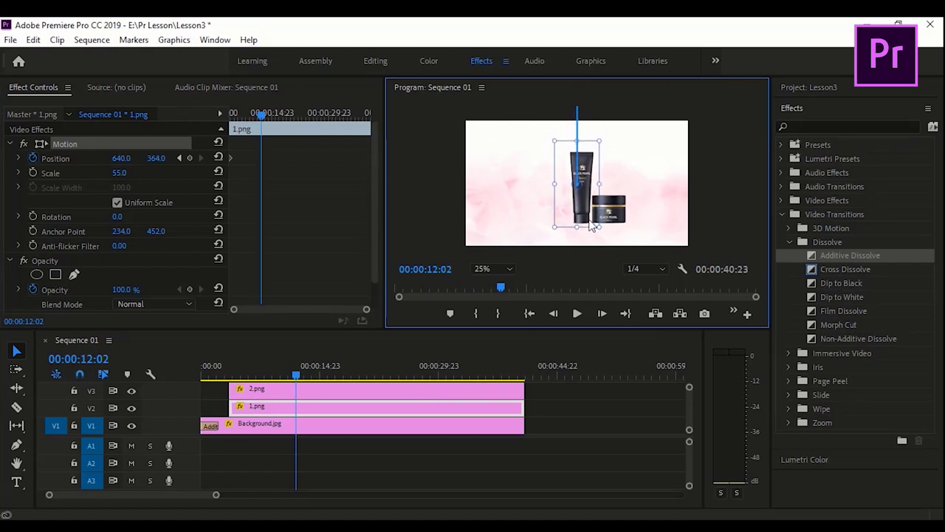
left_click_drag(594, 226, 594, 225)
left_click_drag(295, 378, 224, 384)
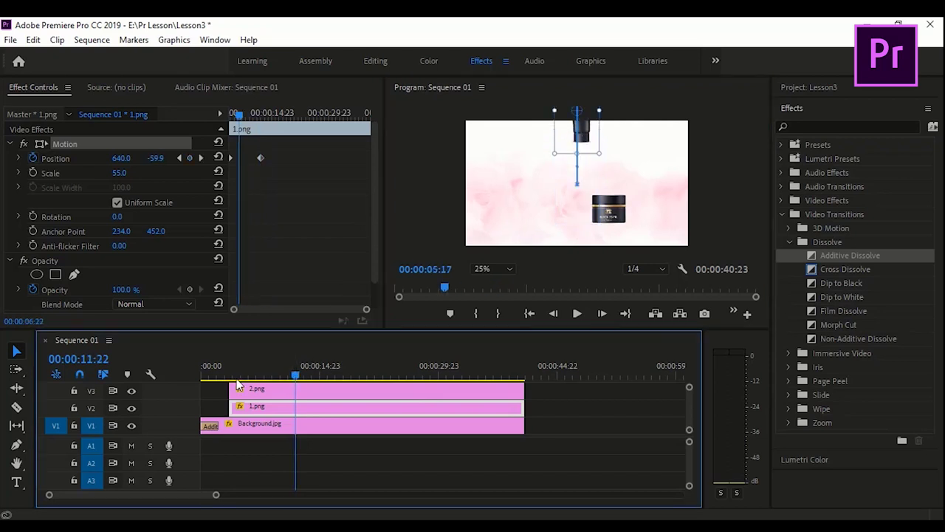
key("space")
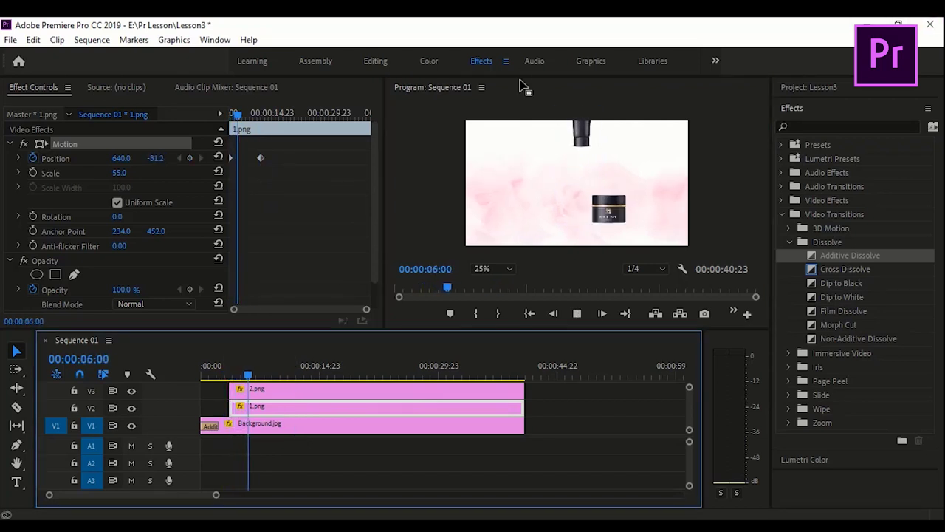
key("space")
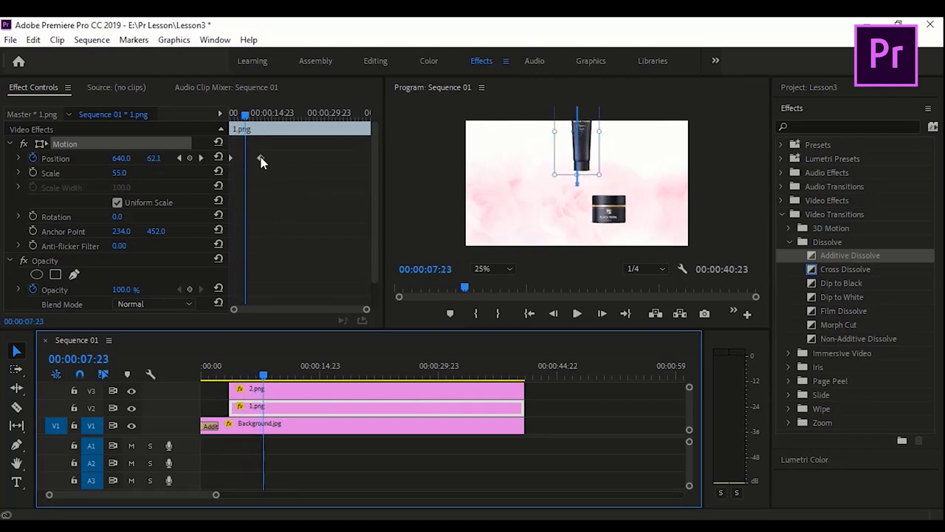
Drag the landing keyframe earlier to about 00:00:04:05, previewing the faster drop
left_click_drag(261, 158, 243, 158)
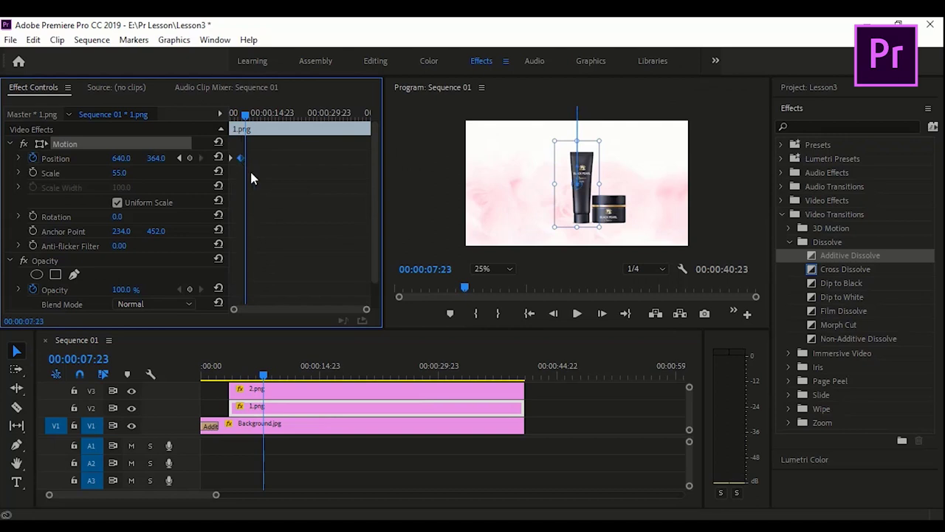
left_click_drag(367, 310, 278, 311)
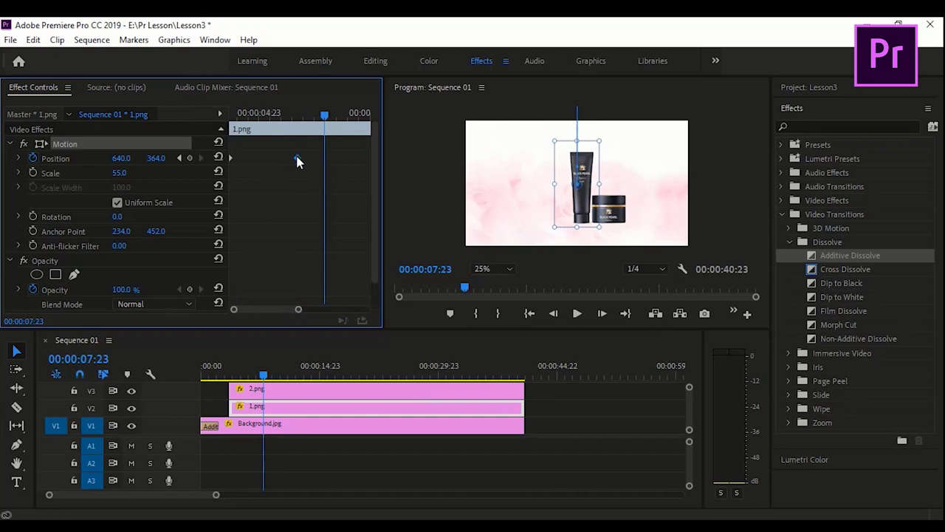
left_click_drag(296, 157, 279, 157)
left_click_drag(325, 115, 217, 135)
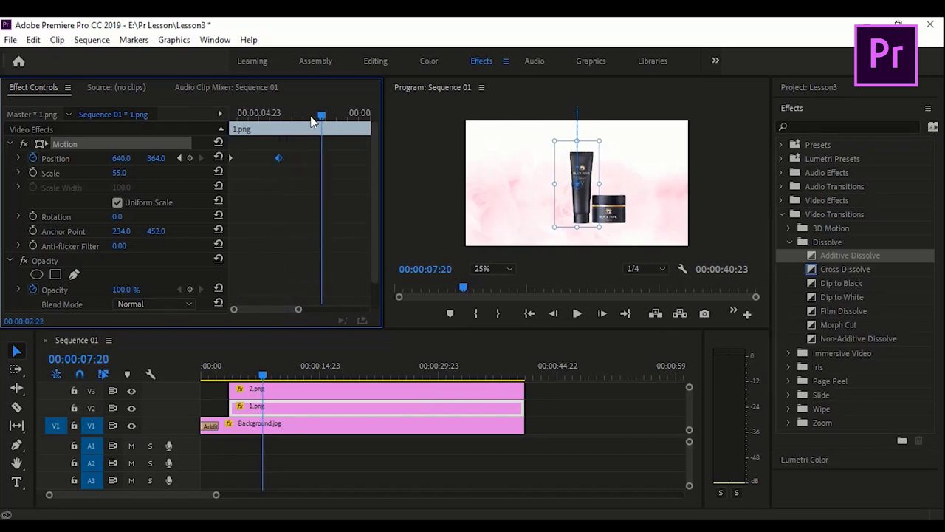
key("space")
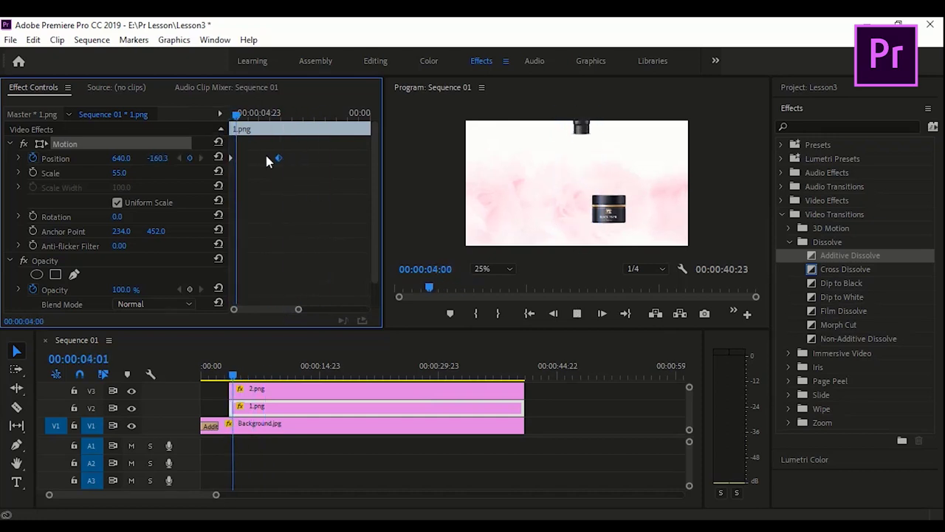
key("space")
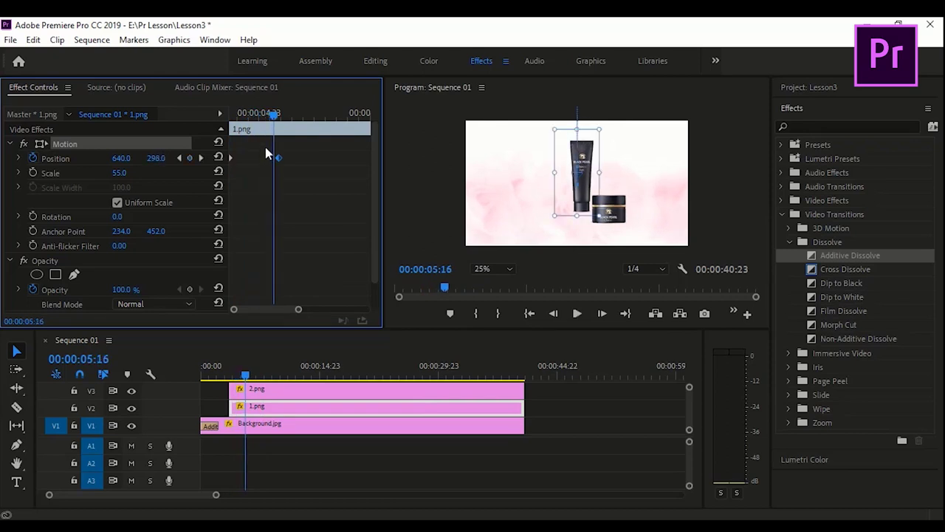
left_click_drag(279, 157, 248, 158)
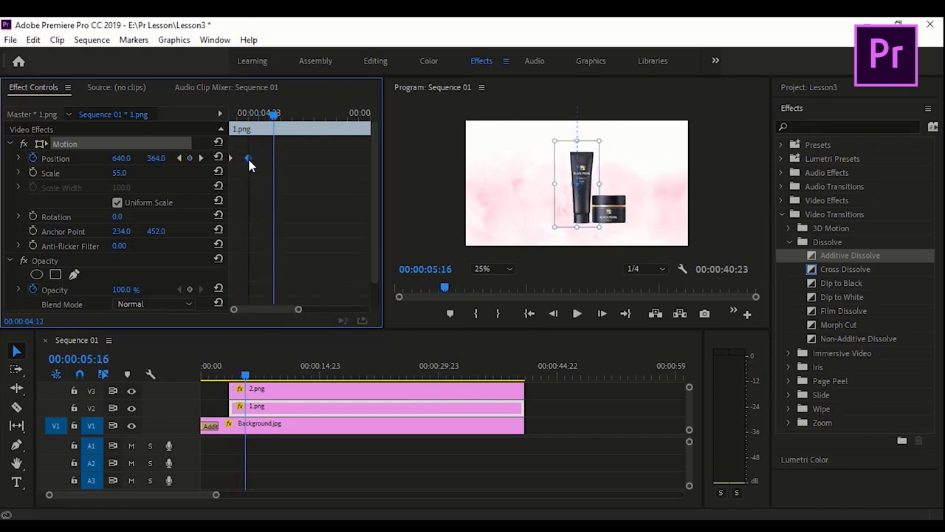
left_click_drag(270, 114, 238, 117)
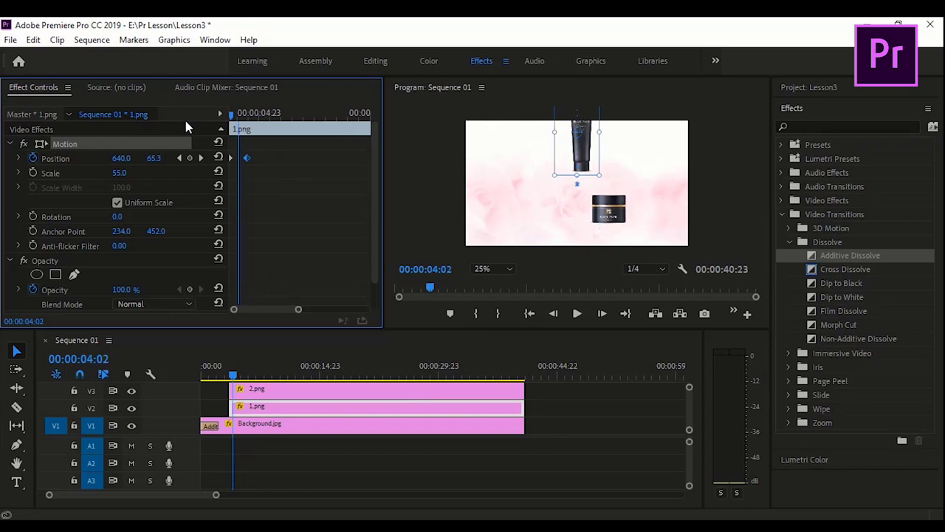
key("equal")
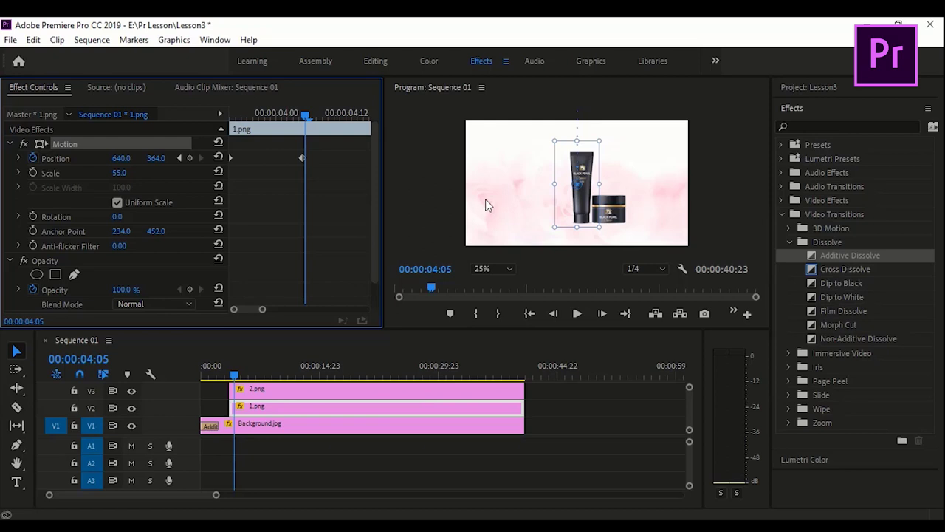
At the tube's landing frame near 04:05, add a Position Y keyframe of 363
left_click(300, 116)
mouse_move(303, 124)
left_mouse_down()
mouse_move(270, 135)
mouse_move(311, 136)
left_mouse_up()
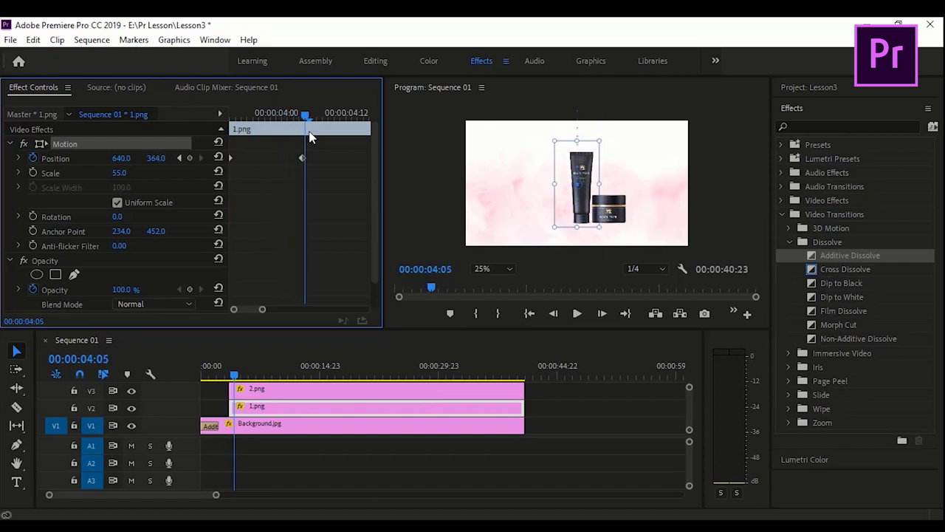
left_click(310, 137)
key("Left")
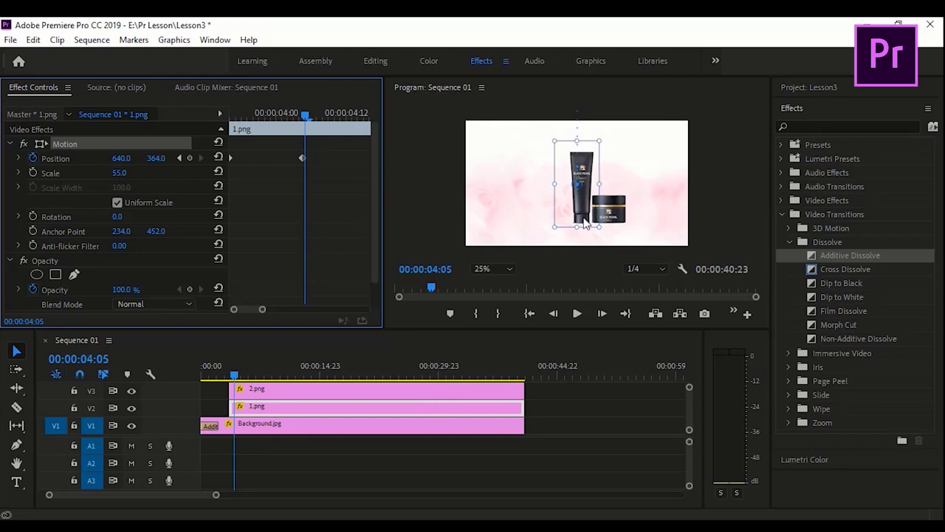
left_click(156, 158)
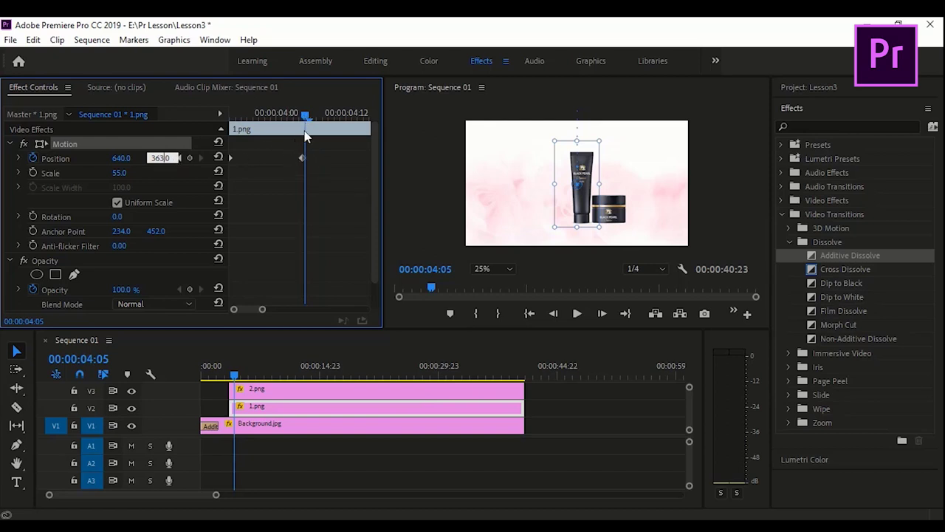
type("363")
key("Return")
One frame later, keyframe the tube's settled Position at 640, 364
left_click_drag(305, 117, 305, 120)
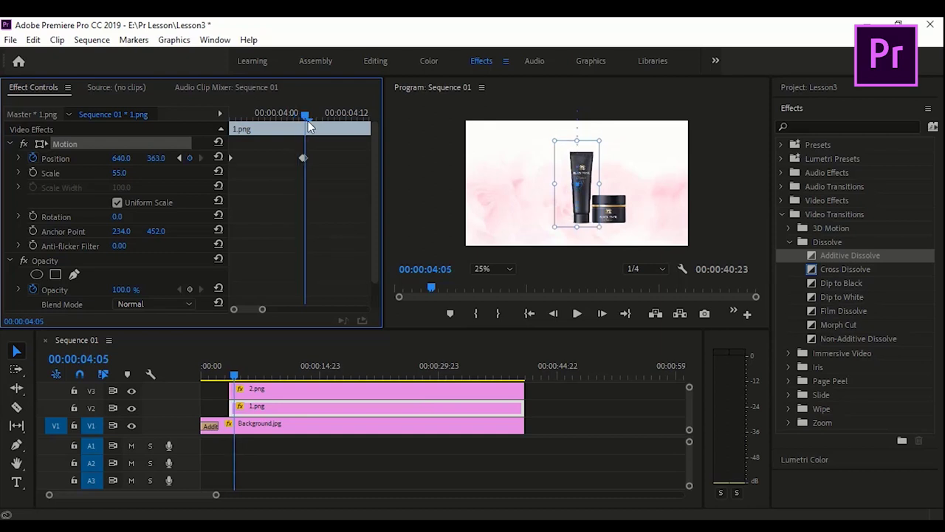
left_click(308, 122)
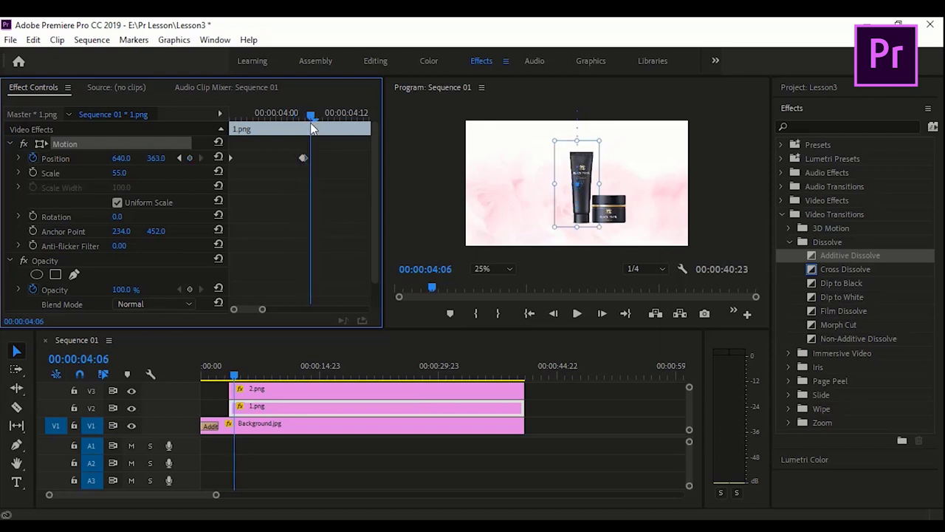
left_click(160, 158)
left_click(161, 156)
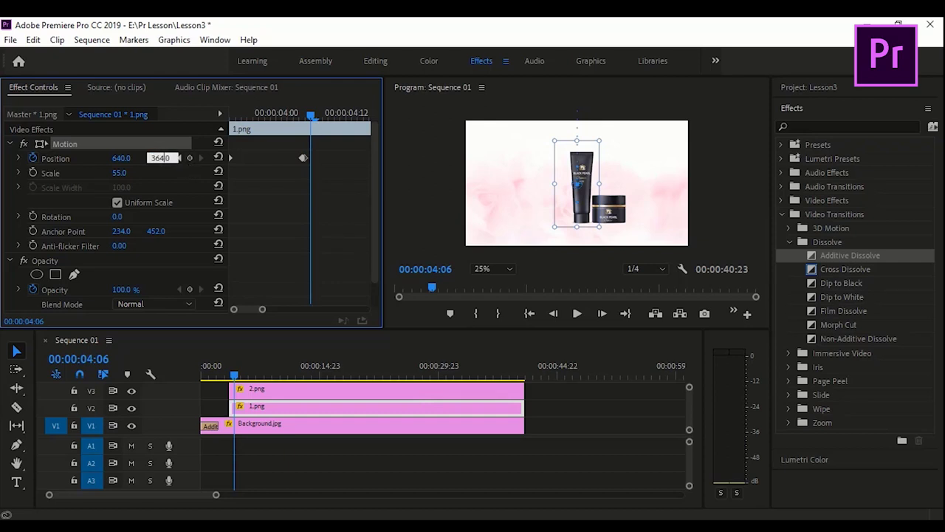
type("4")
key("Return")
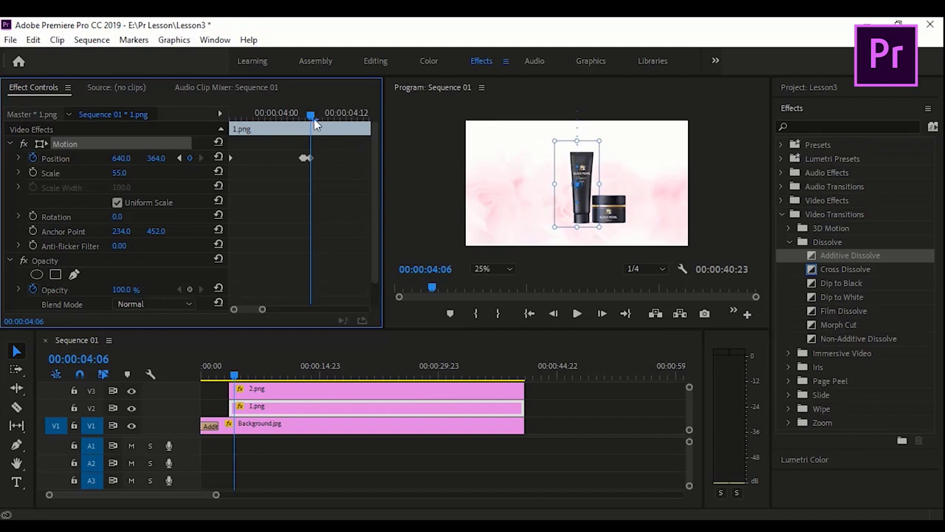
Spread the bounce keyframes further apart and scrub through the bounce around 00:00:04:02
left_click_drag(314, 118, 399, 122)
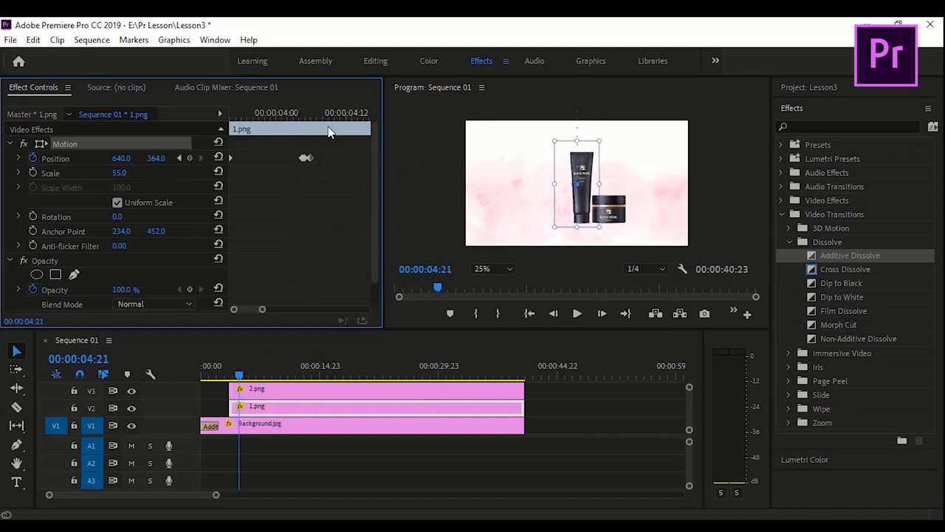
left_click(312, 157)
left_click_drag(310, 158, 319, 158)
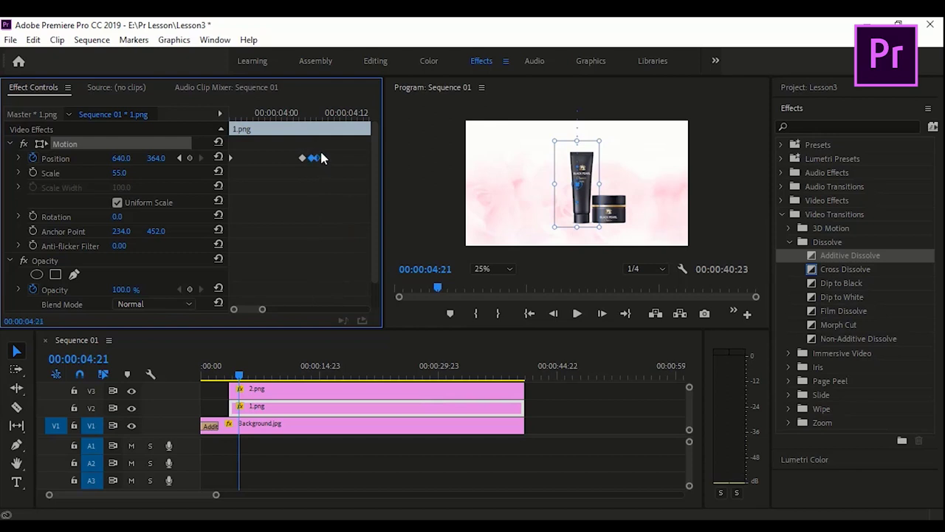
left_click(290, 118)
left_click_drag(291, 118, 311, 116)
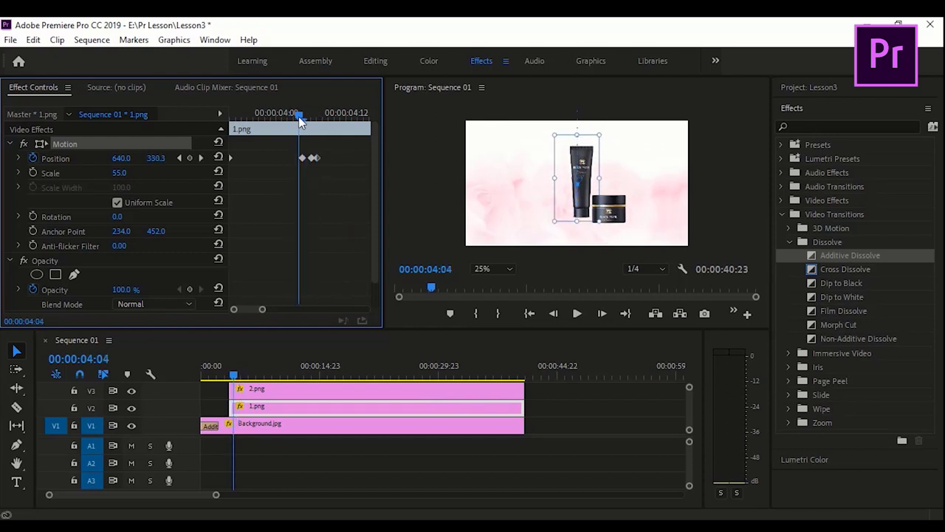
key("space")
Replay the drop, then preview the whole animation from the sequence start
key("space")
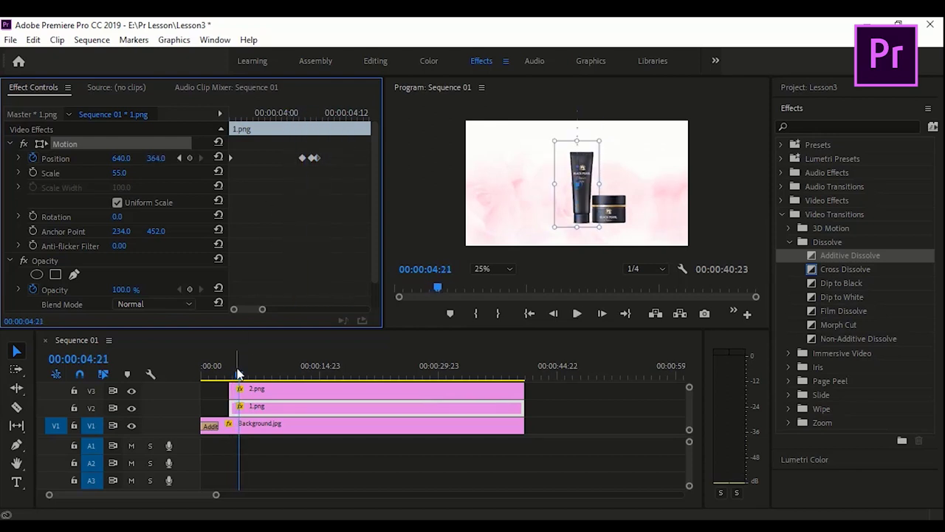
left_click(235, 376)
left_click(231, 376)
key("space")
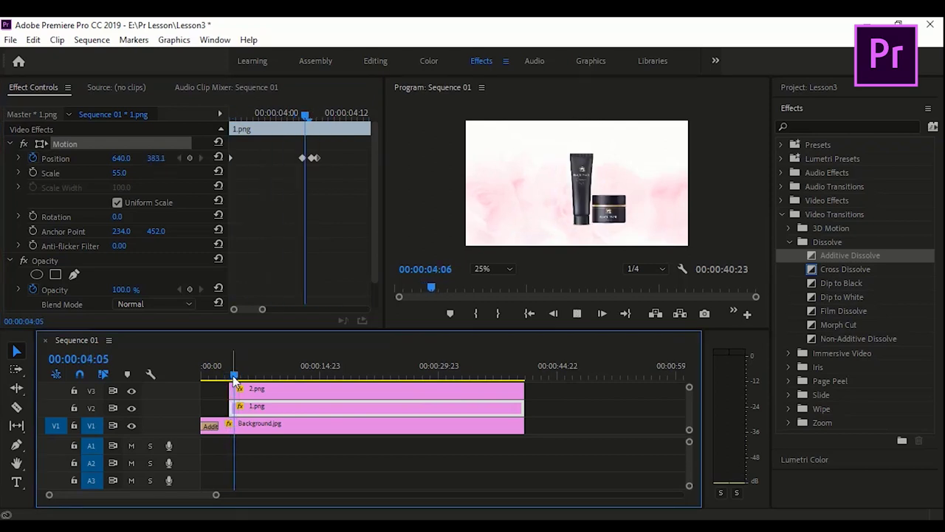
key("space")
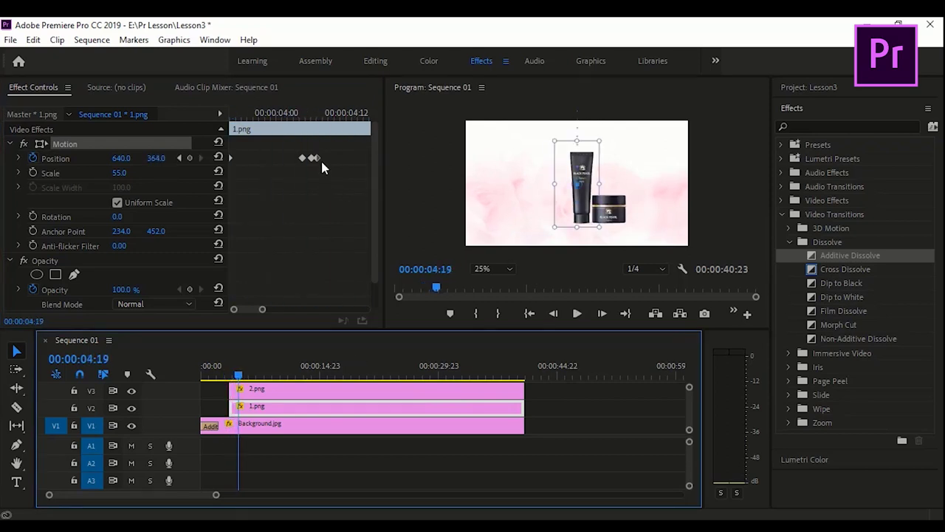
left_click(319, 158)
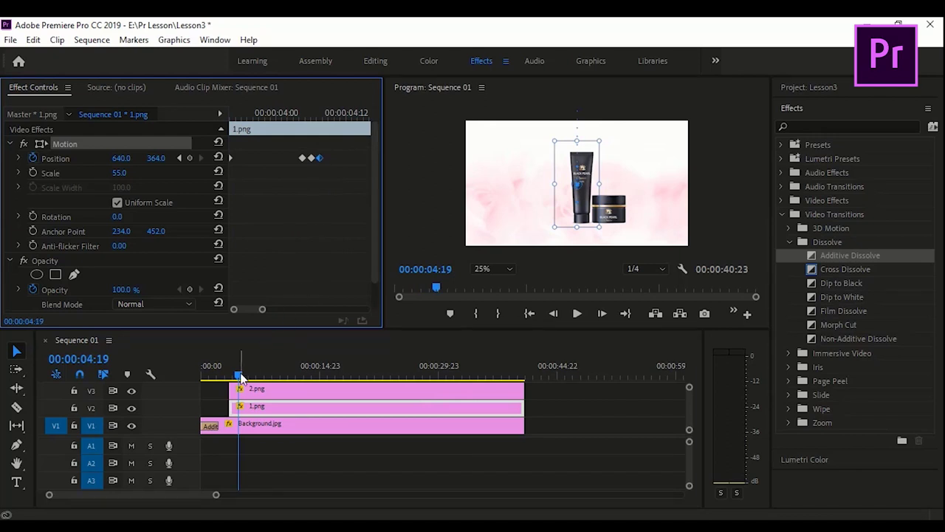
left_click_drag(238, 376, 196, 378)
key("space")
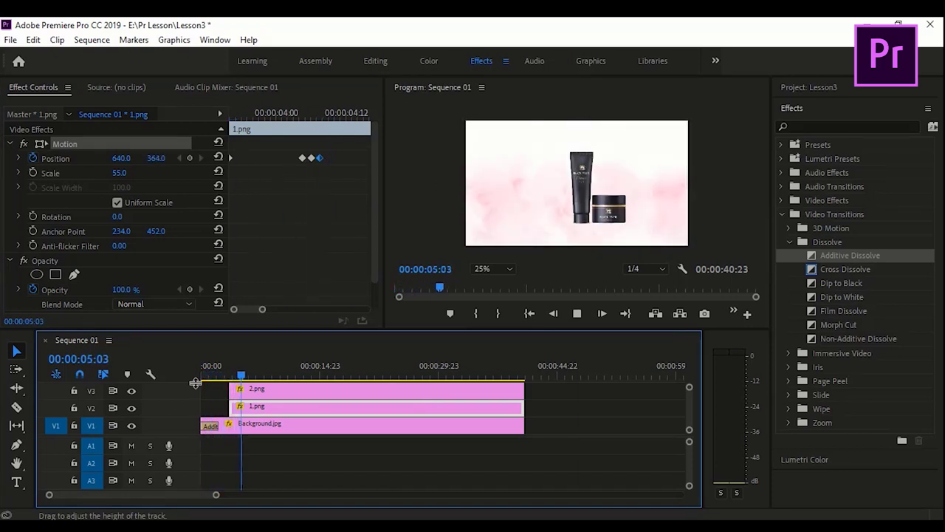
Shift the tube and jar clips earlier on the timeline and preview from the start
key("space")
mouse_move(213, 397)
left_mouse_down()
mouse_move(251, 408)
mouse_move(258, 395)
left_mouse_up()
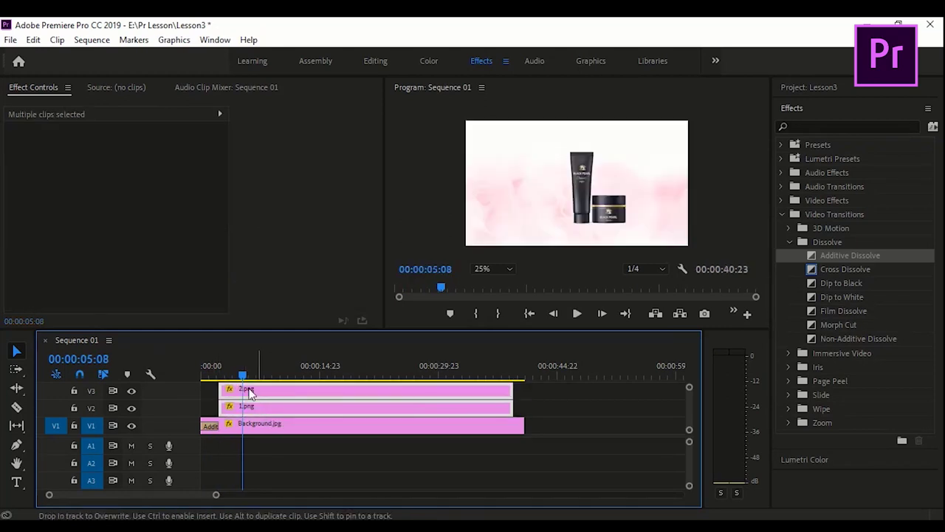
left_click(213, 373)
key("space")
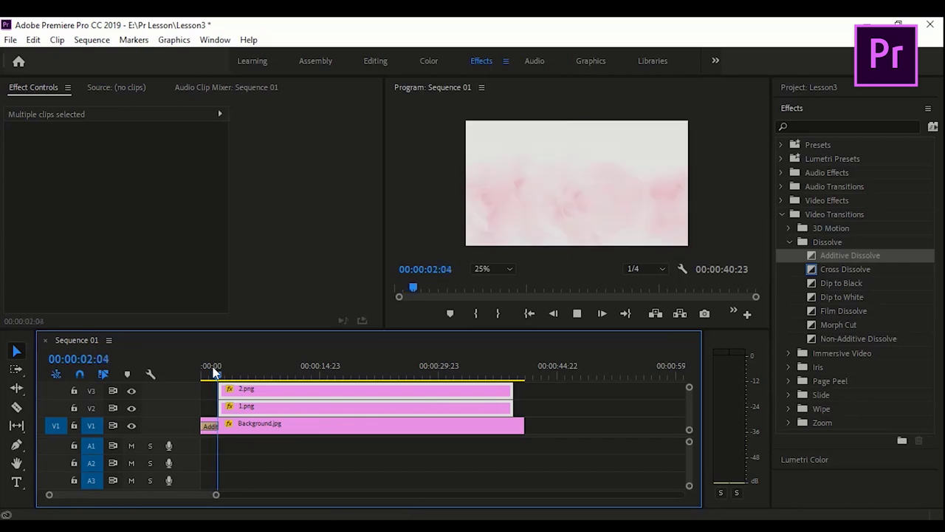
Stop playback and select only the jar clip 2.png to show its settings
key("space")
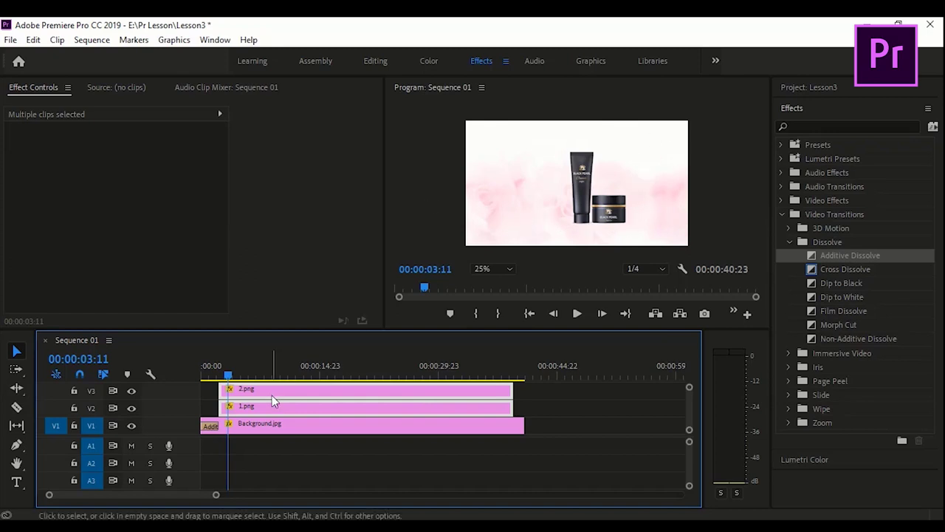
left_click(264, 448)
left_click(249, 389)
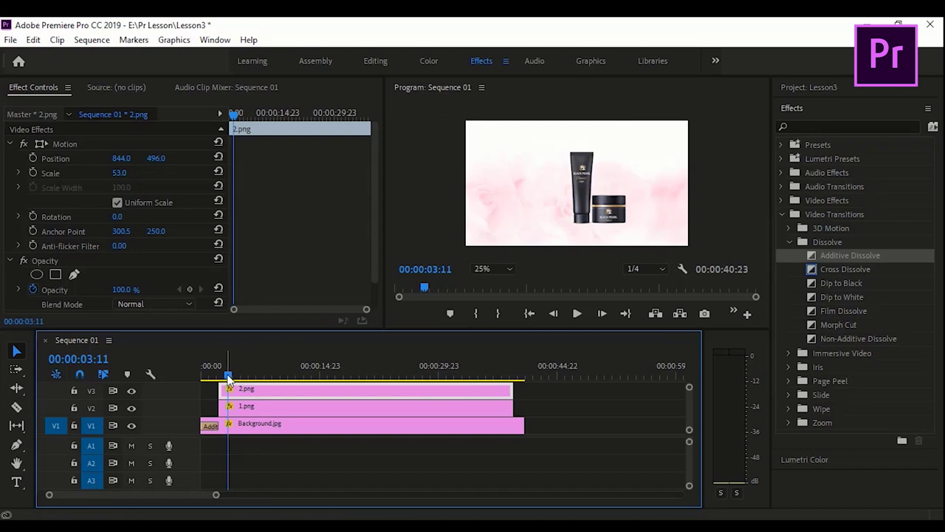
At 03:04, keyframe the jar's Position and push it off-frame right to 1404, 496
left_click_drag(228, 377, 226, 378)
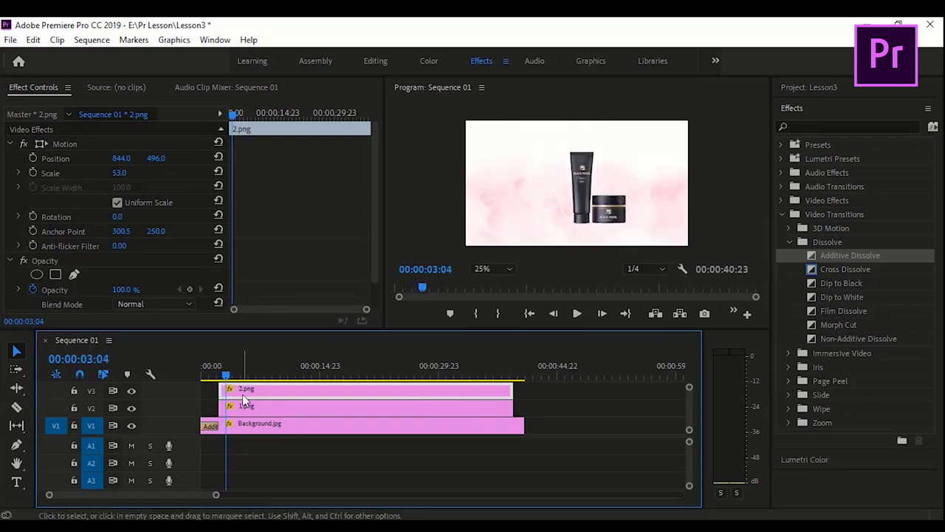
left_click(233, 128)
left_click(33, 158)
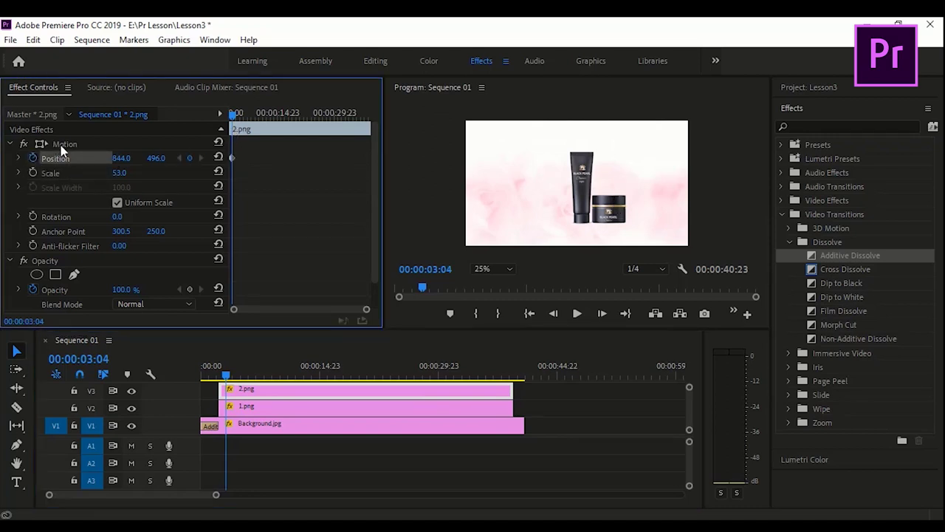
left_click(63, 144)
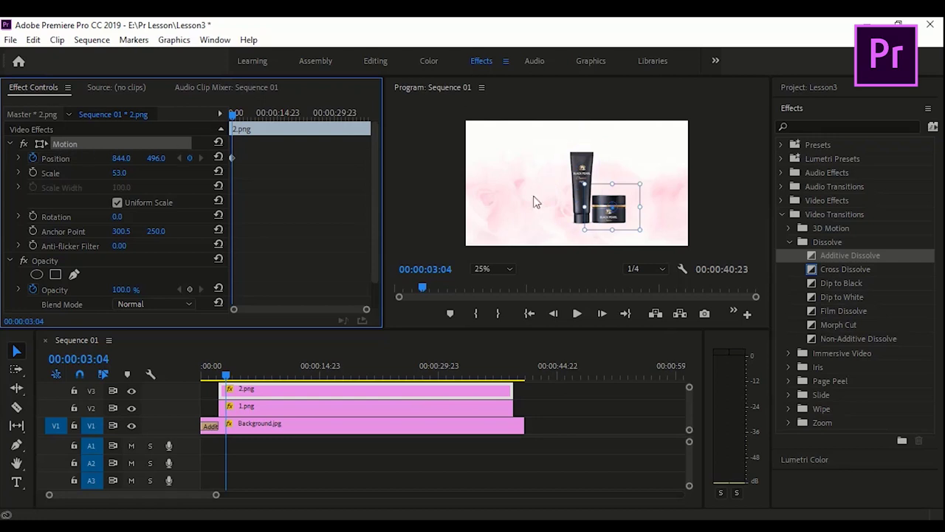
left_click(607, 215)
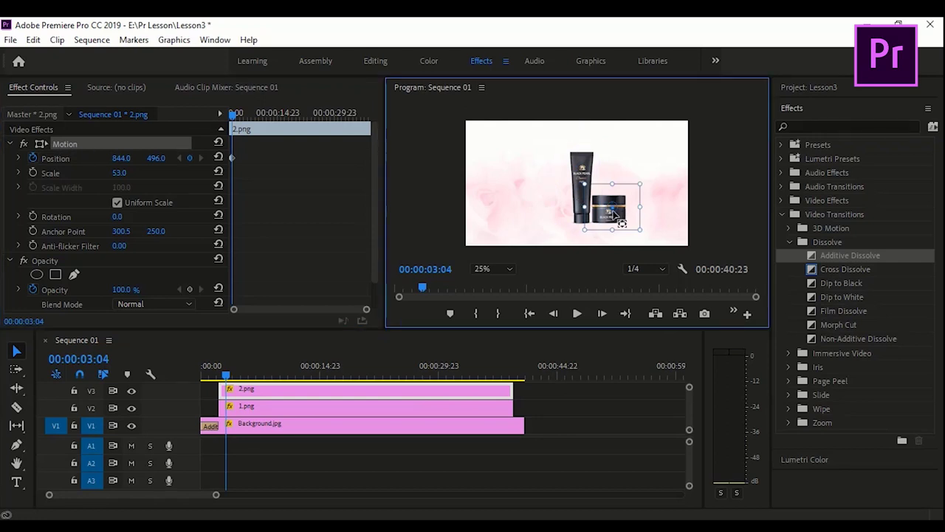
left_click_drag(613, 207, 705, 218)
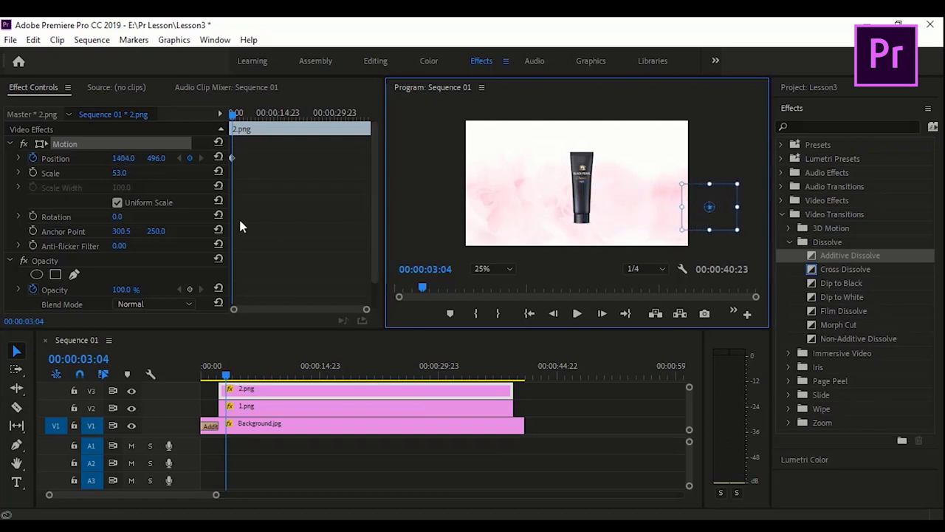
At 04:05, bring the jar back to 844, 496 beside the tube
left_click_drag(233, 117, 241, 118)
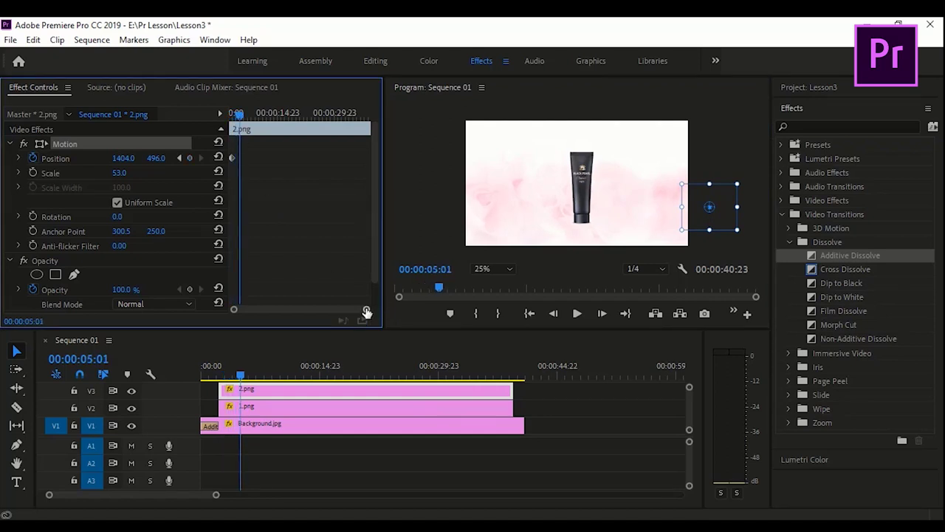
left_click_drag(366, 308, 333, 313)
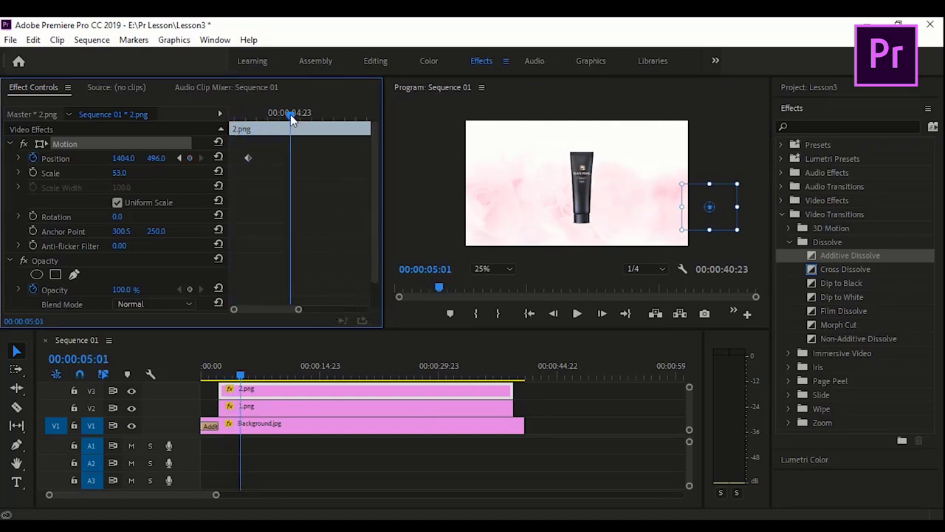
left_click_drag(291, 114, 271, 117)
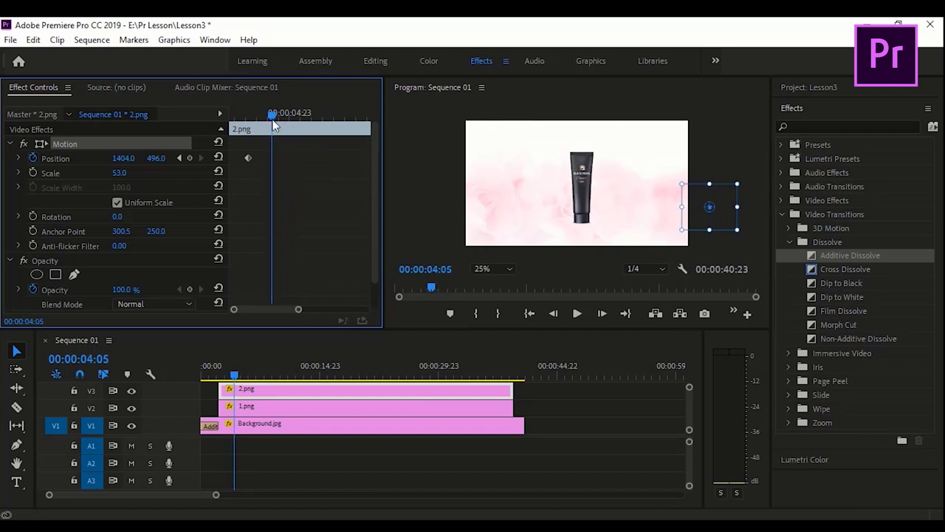
left_click_drag(722, 219, 630, 214)
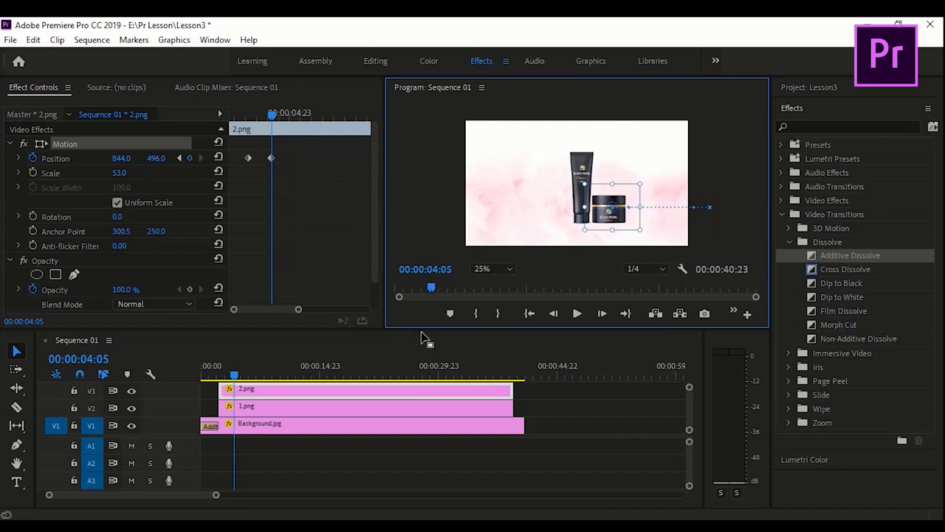
left_click(226, 377)
Move the jar's arrival keyframe earlier and play the retimed slide-in
left_click_drag(226, 381, 223, 382)
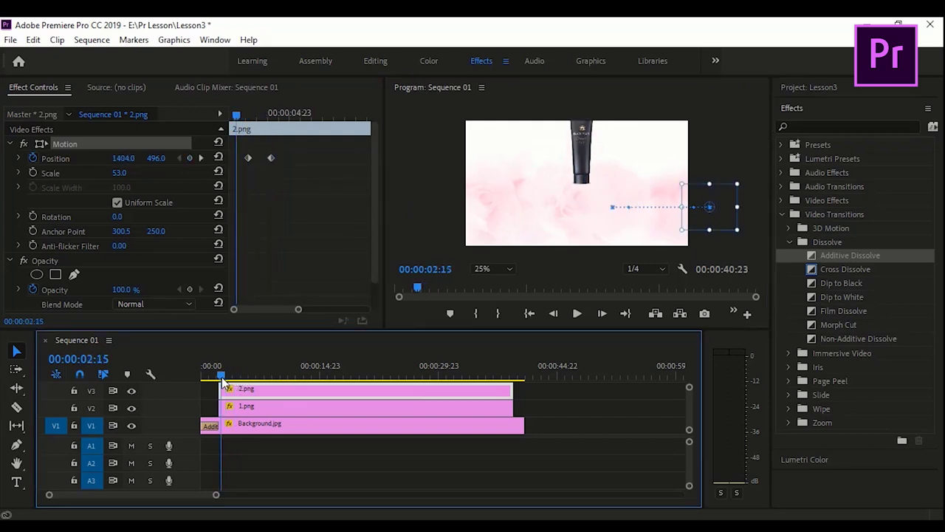
key("space")
key("space")
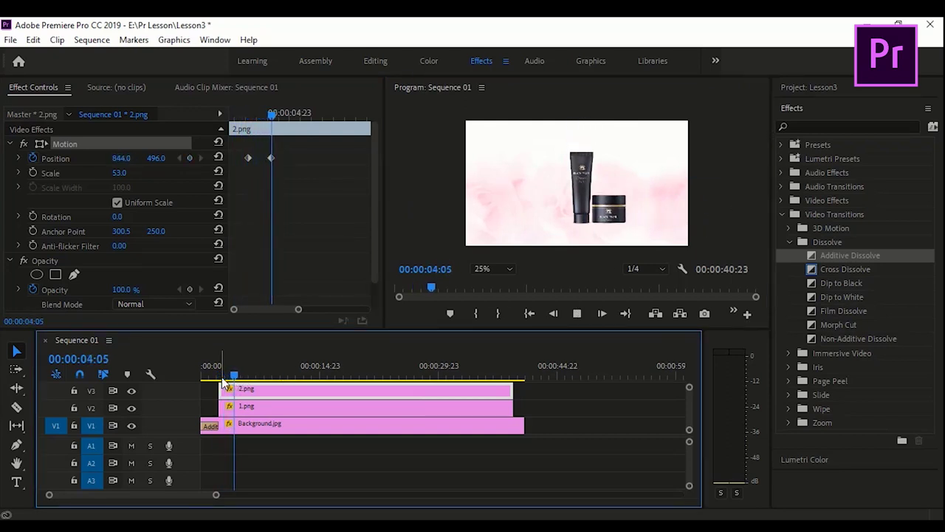
left_click_drag(273, 117, 259, 116)
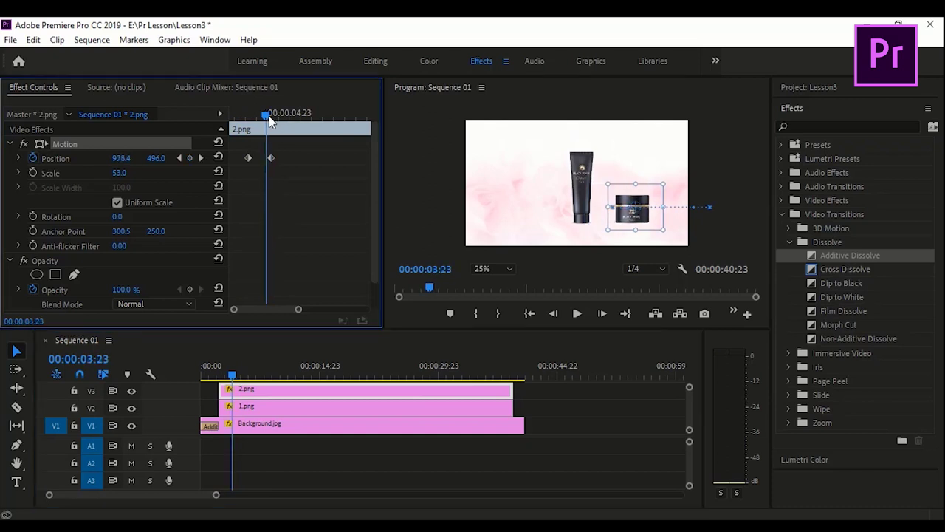
left_click_drag(267, 158, 257, 158)
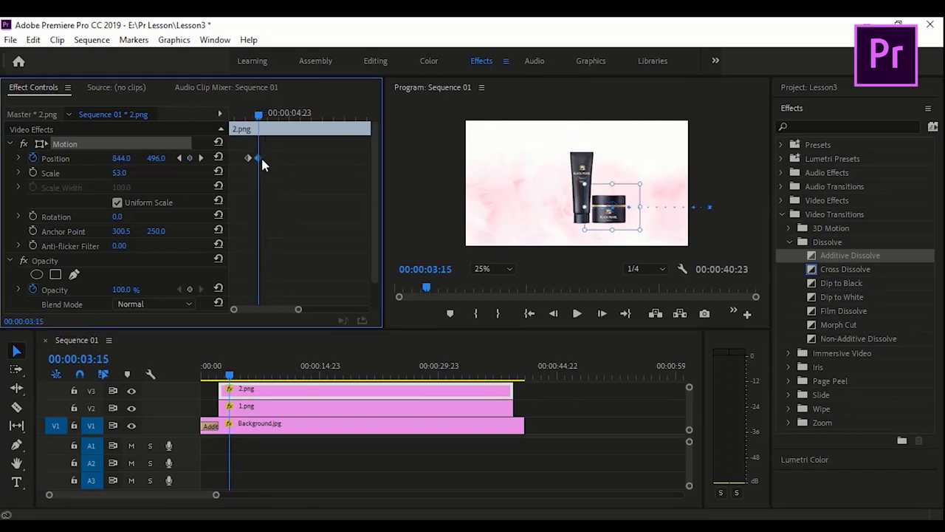
left_click_drag(258, 115, 224, 130)
key("space")
key("space")
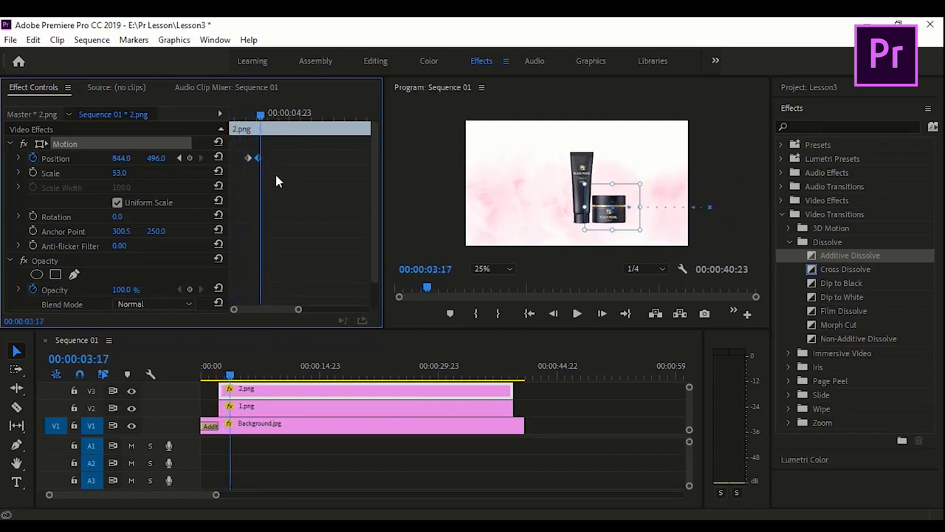
Shift both Position keyframes earlier and pull them closer so the jar arrives by about 03:01
mouse_move(269, 137)
left_mouse_down()
mouse_move(242, 170)
mouse_move(249, 161)
left_mouse_up()
left_click_drag(260, 115, 246, 115)
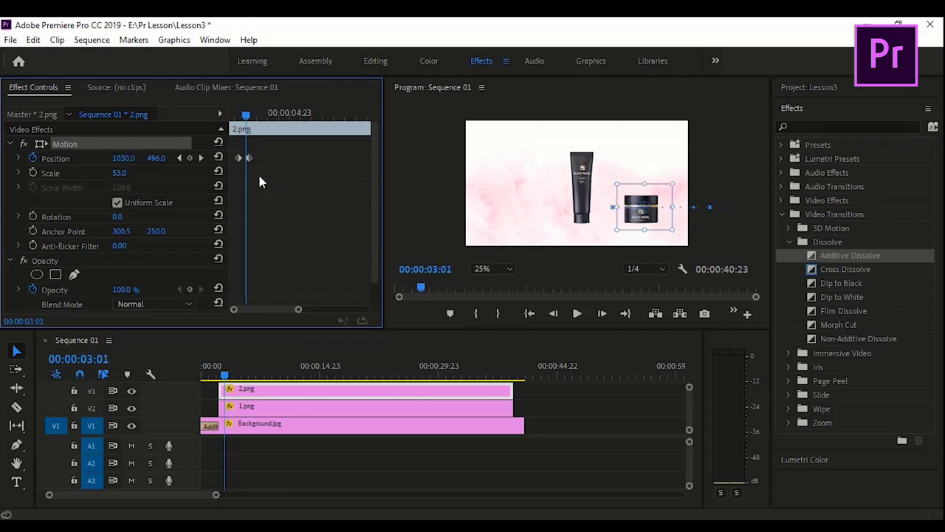
left_click_drag(298, 308, 269, 309)
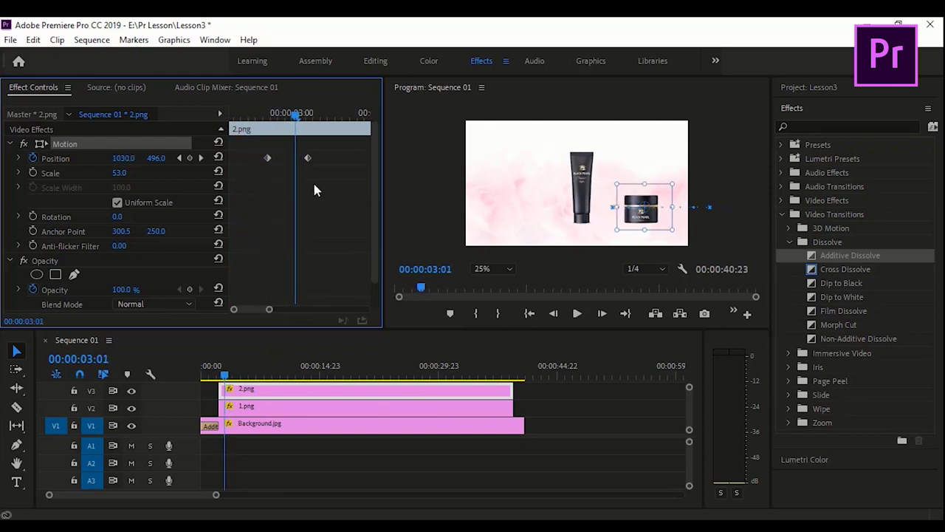
left_click_drag(308, 157, 294, 159)
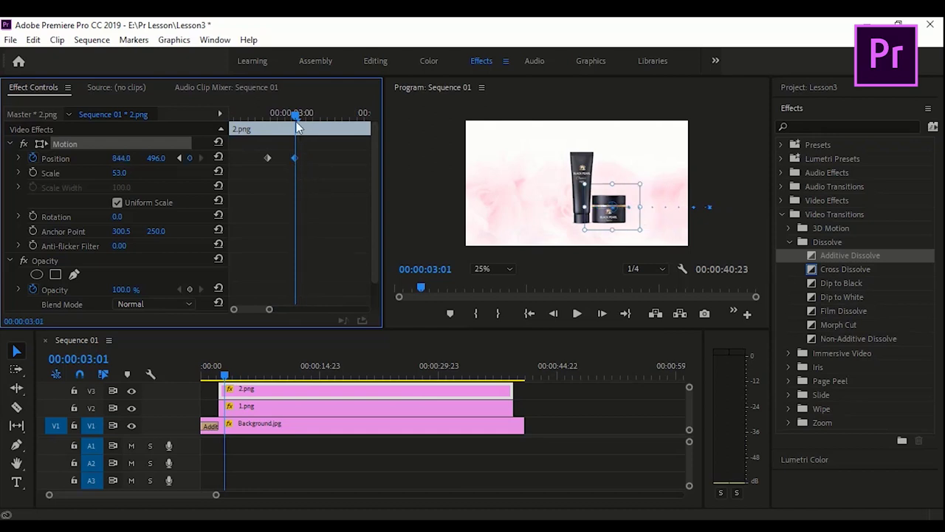
mouse_move(296, 116)
left_mouse_down()
mouse_move(284, 119)
mouse_move(347, 122)
mouse_move(283, 127)
left_mouse_up()
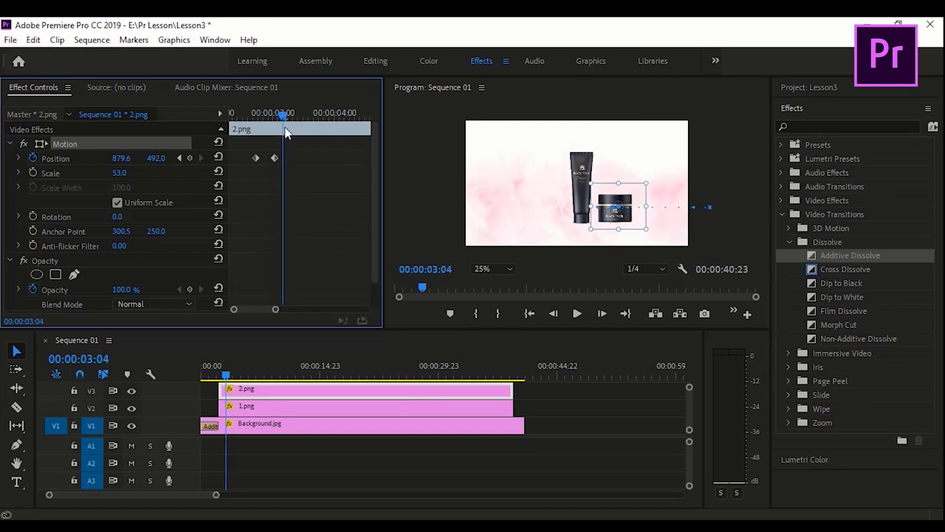
Add jar Position X keyframes of 878.6 and 880.6 just after the arrival
left_click(131, 155)
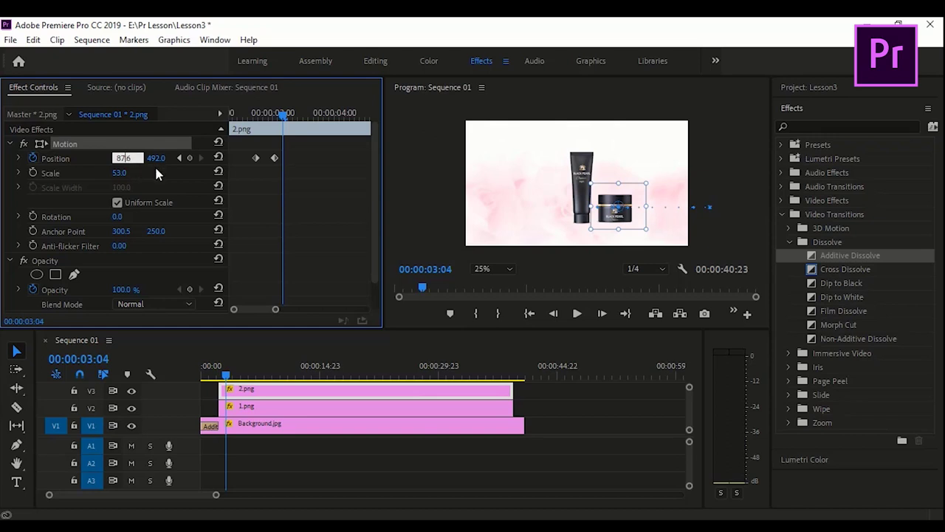
type("8")
key("Return")
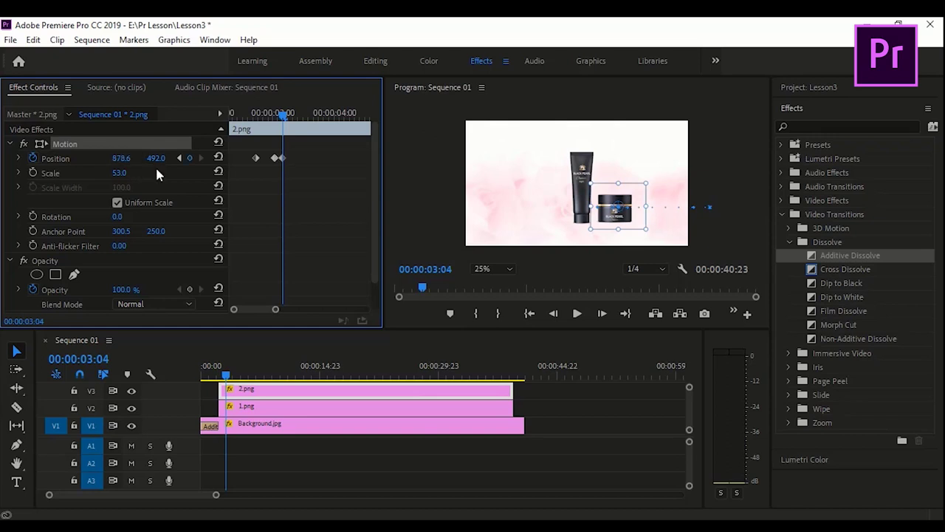
left_click(133, 158)
type("880.6")
key("Return")
A few frames later at 00:00:03:07, set the jar's resting Position X to 879.6
left_click_drag(283, 116, 291, 116)
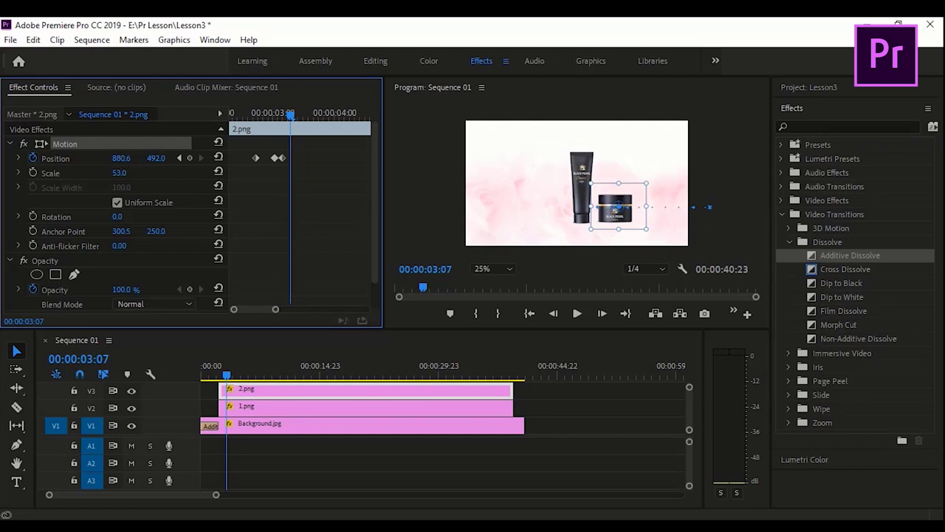
left_click(126, 158)
left_click(127, 158)
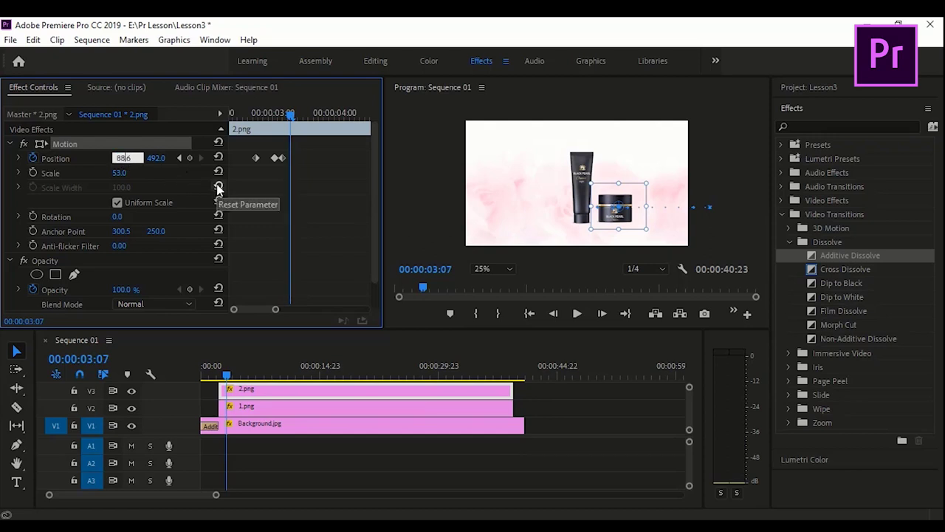
type("9")
type("7")
key("Return")
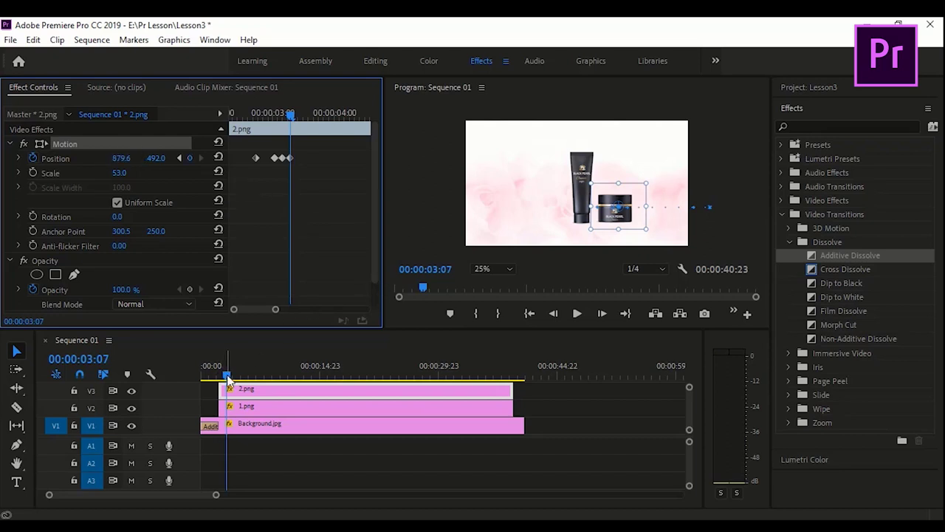
Play the animation from the sequence start to check the jar's settle
left_click(228, 381)
key("Home")
key("space")
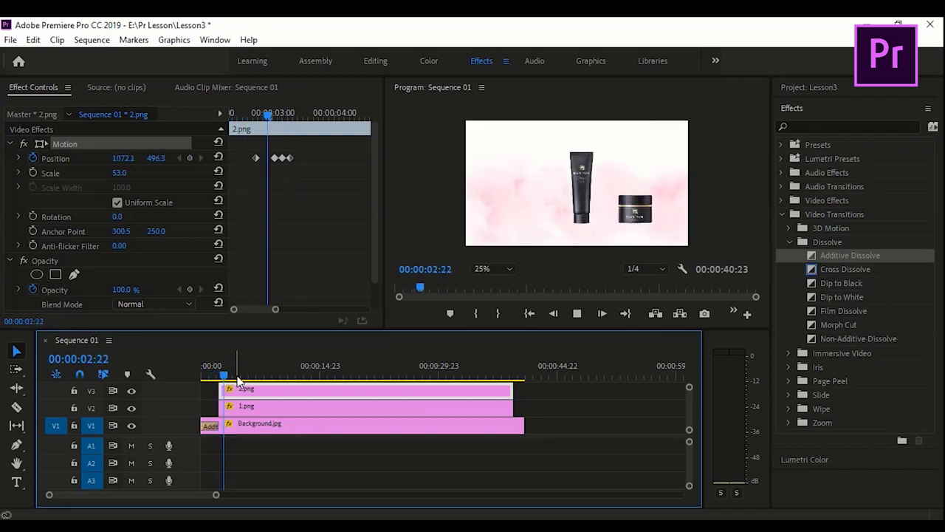
key("space")
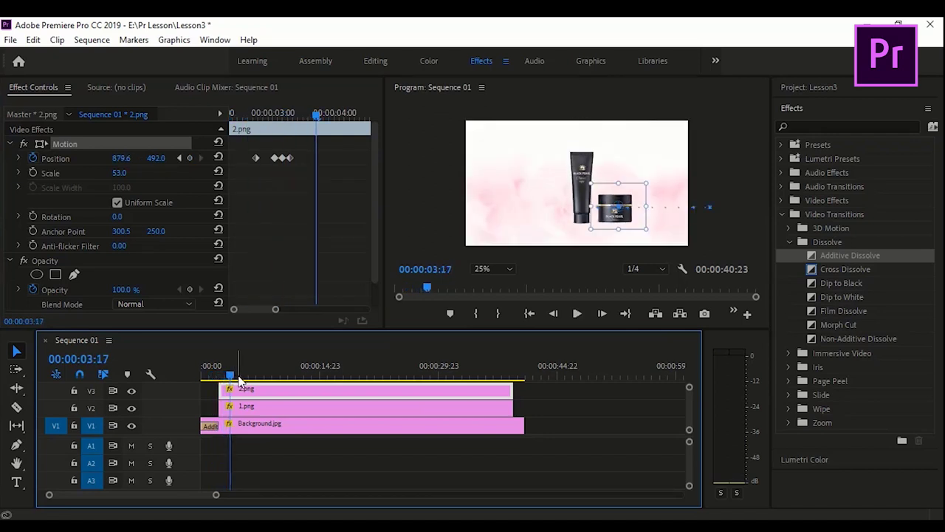
mouse_move(231, 375)
left_mouse_down()
mouse_move(281, 377)
mouse_move(296, 391)
left_mouse_up()
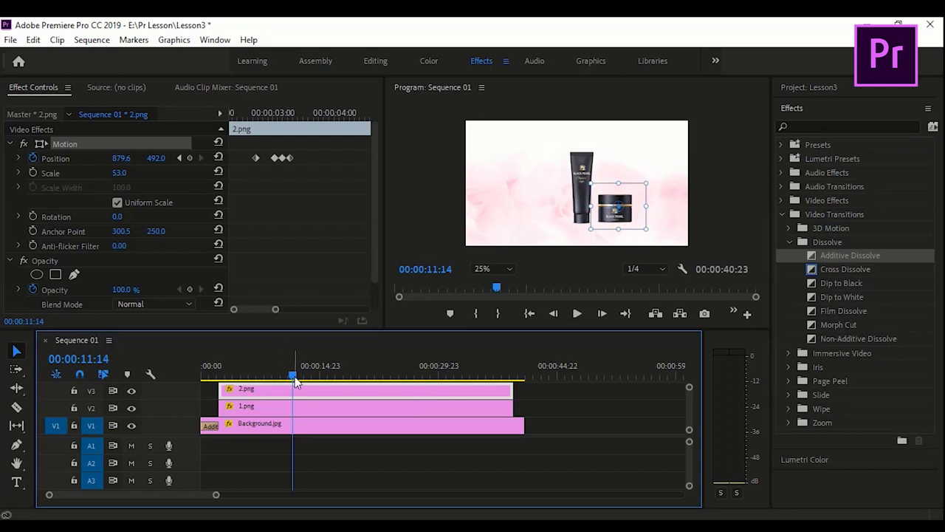
left_click_drag(295, 380, 287, 385)
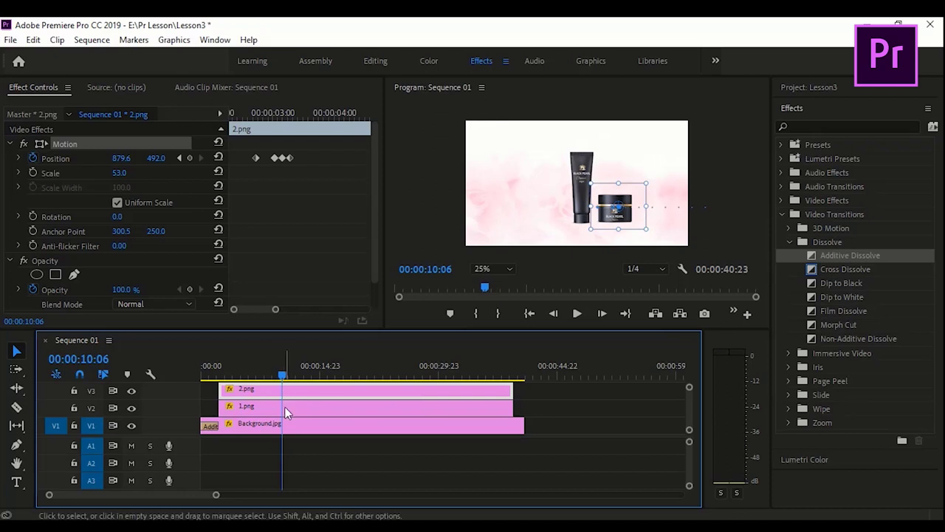
left_click_drag(276, 309, 319, 309)
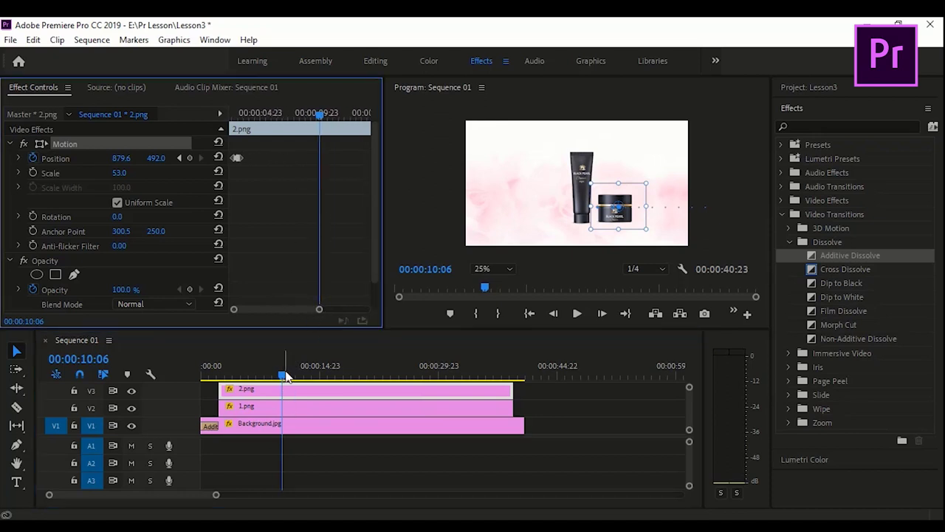
mouse_move(284, 376)
left_mouse_down()
mouse_move(229, 380)
mouse_move(257, 386)
mouse_move(246, 385)
left_mouse_up()
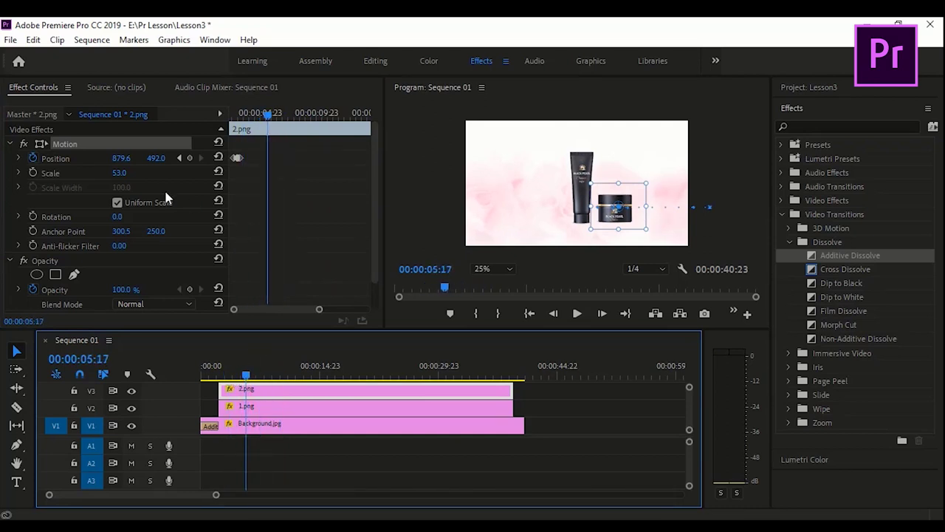
Add starting Position keyframes to both the jar 2.png and tube 1.png at 5:17
left_click(190, 160)
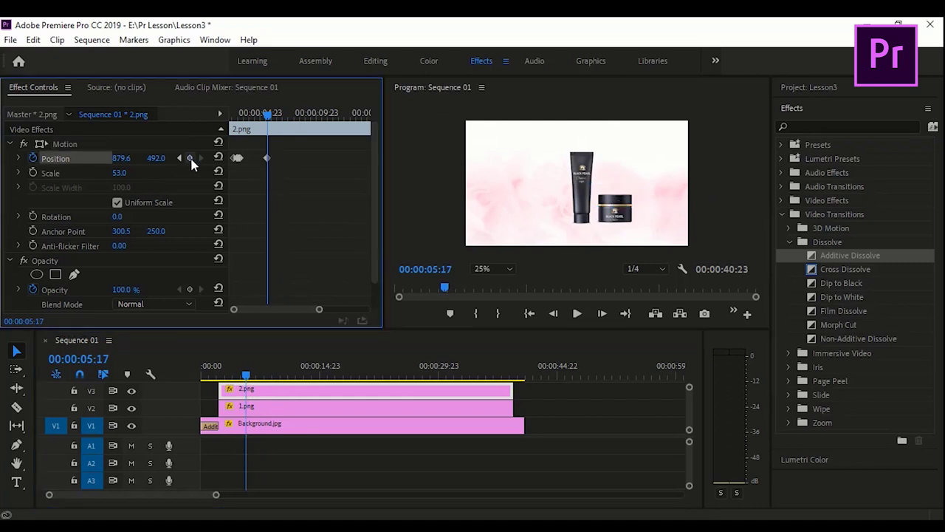
left_click(272, 408)
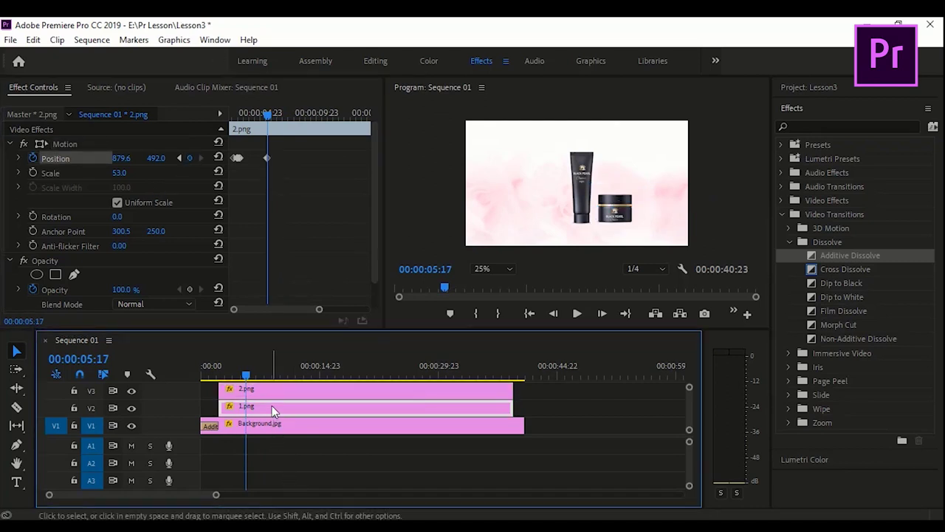
left_click(192, 158)
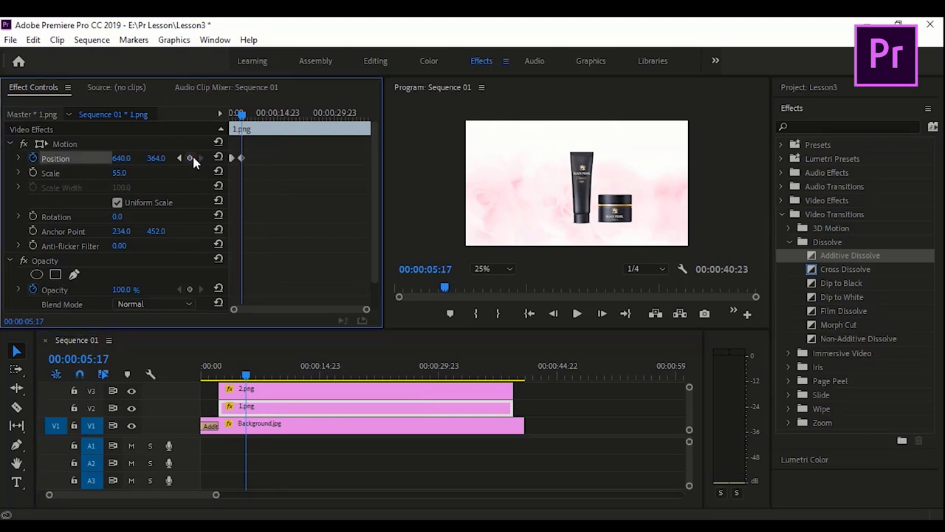
left_click(264, 391)
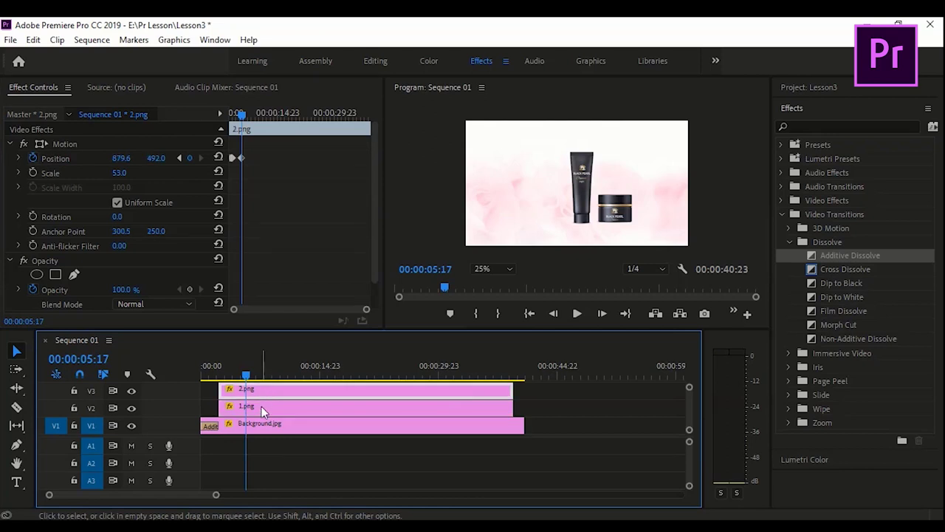
left_click(261, 406)
left_click(260, 389)
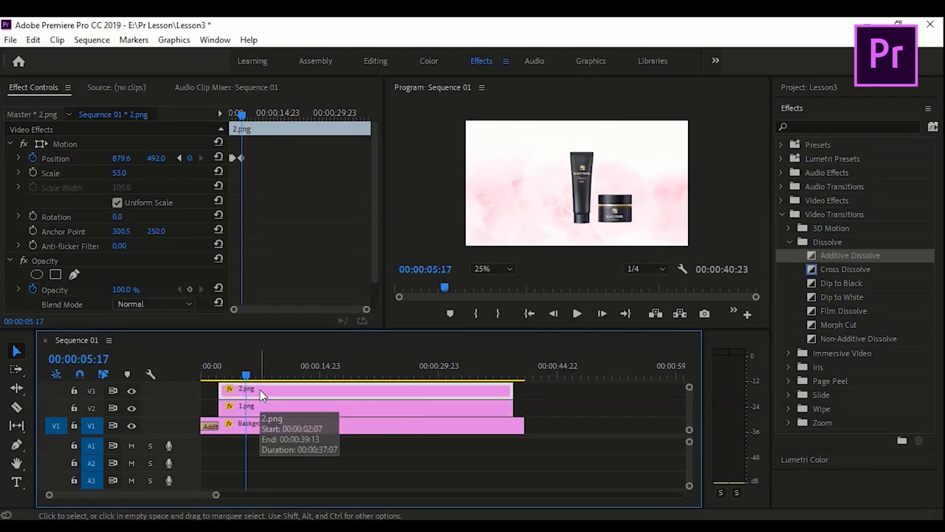
left_click(263, 408)
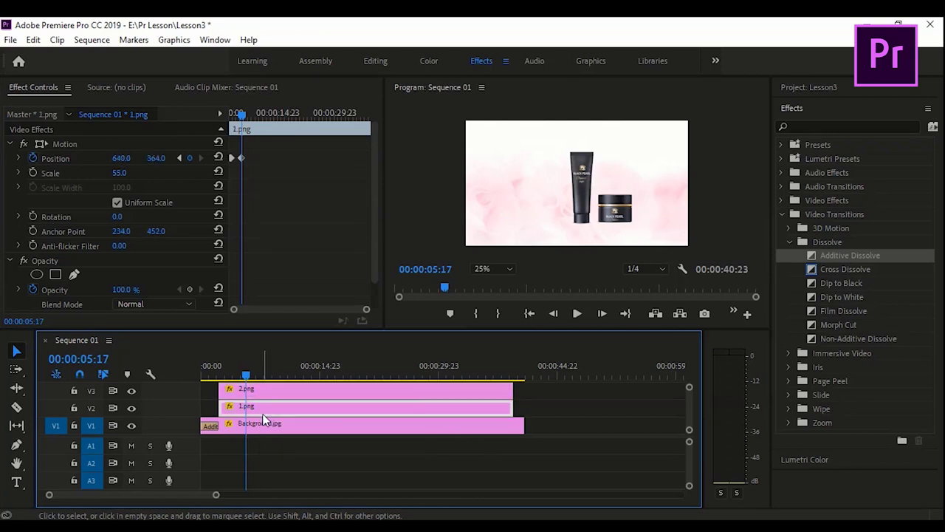
left_click(270, 393)
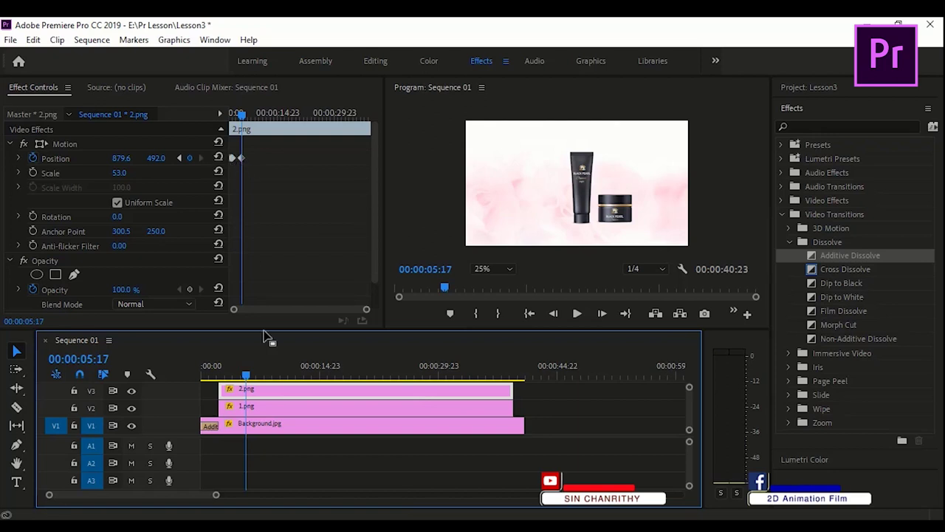
left_click(256, 405)
left_click(263, 395)
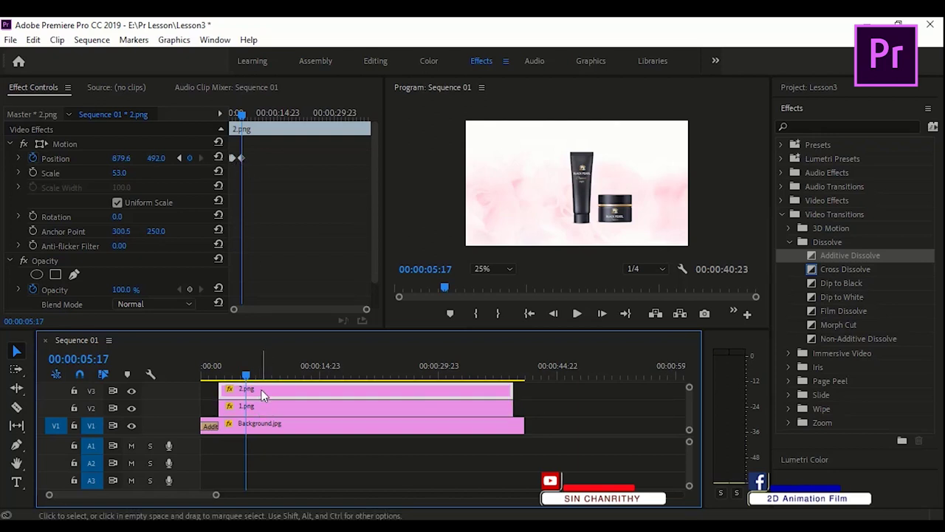
left_click(254, 407)
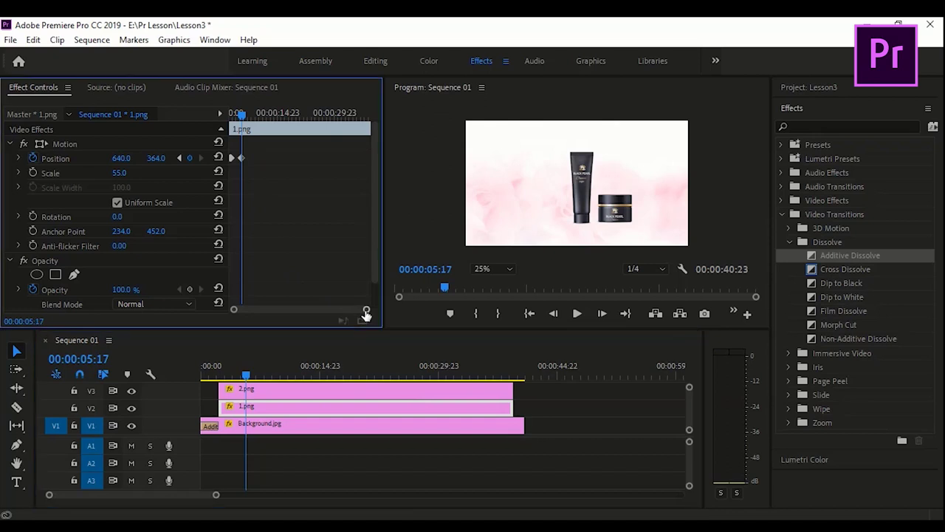
At 00:00:06:12, drag the tube left in the Program monitor to 276, 364
left_click_drag(366, 309, 302, 309)
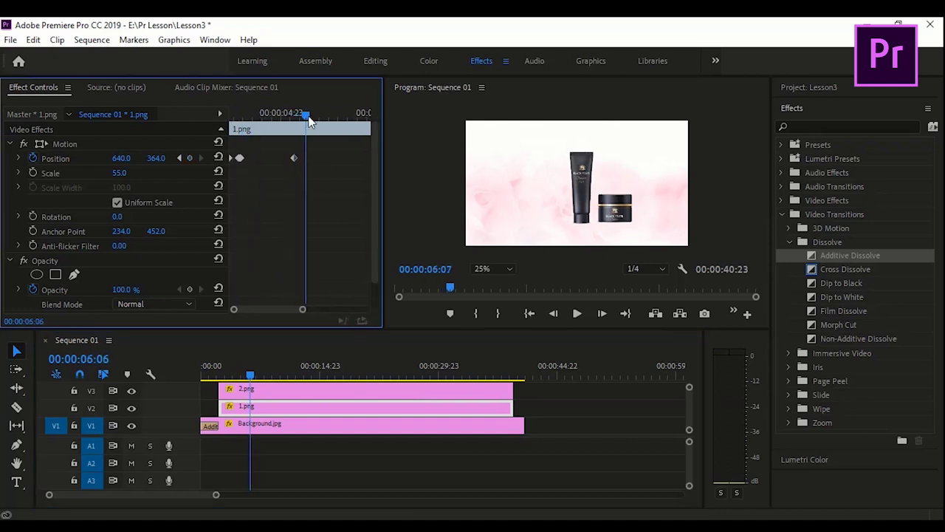
left_click_drag(295, 115, 310, 116)
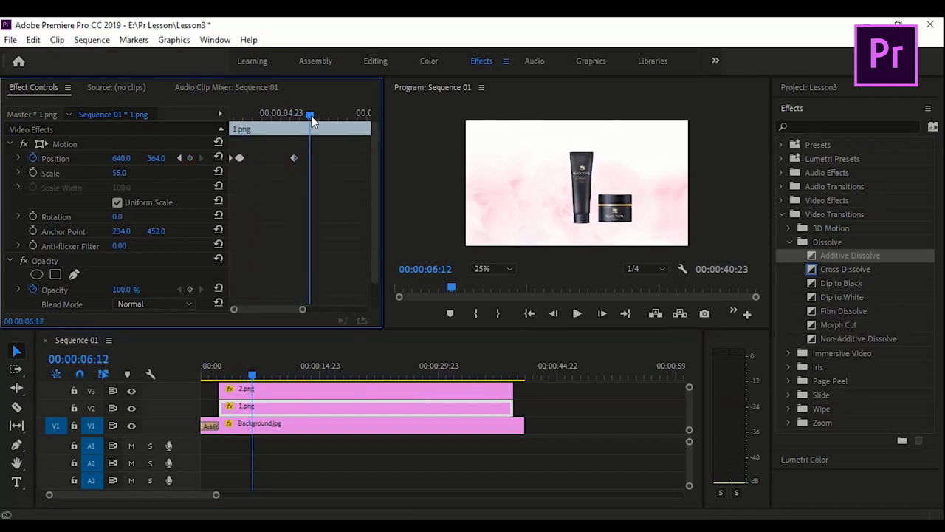
left_click(60, 144)
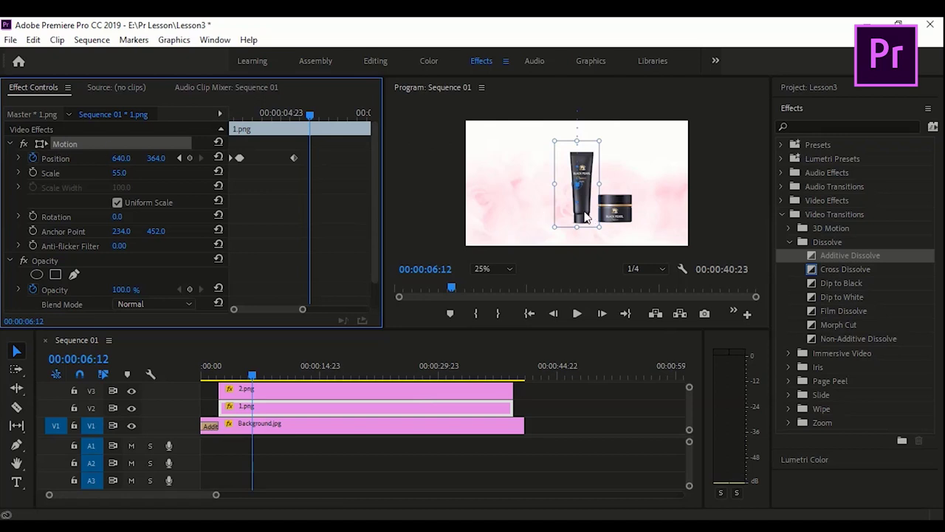
left_click_drag(585, 217, 523, 219)
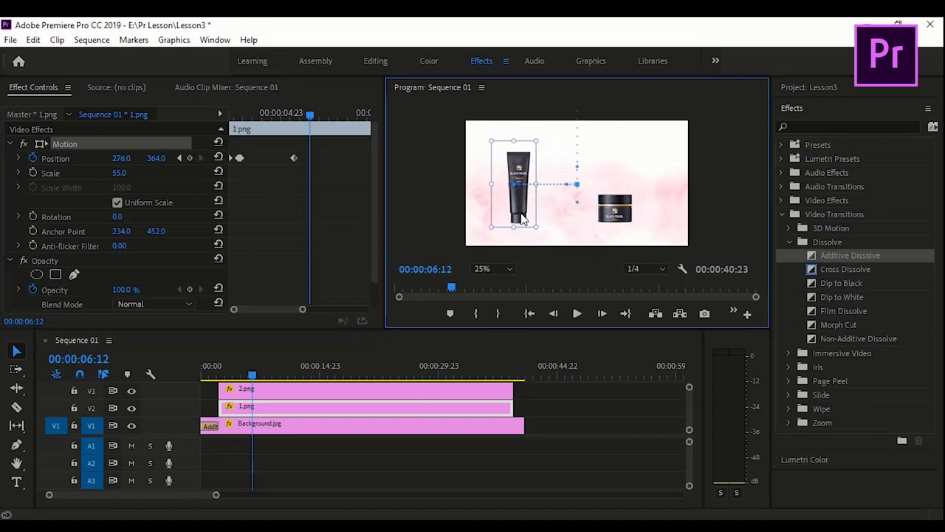
left_click(282, 392)
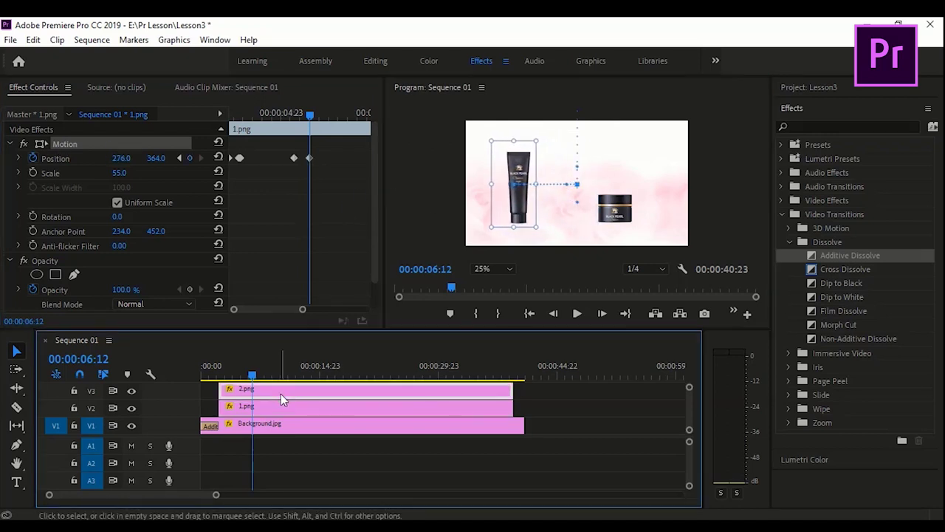
left_click_drag(366, 309, 330, 315)
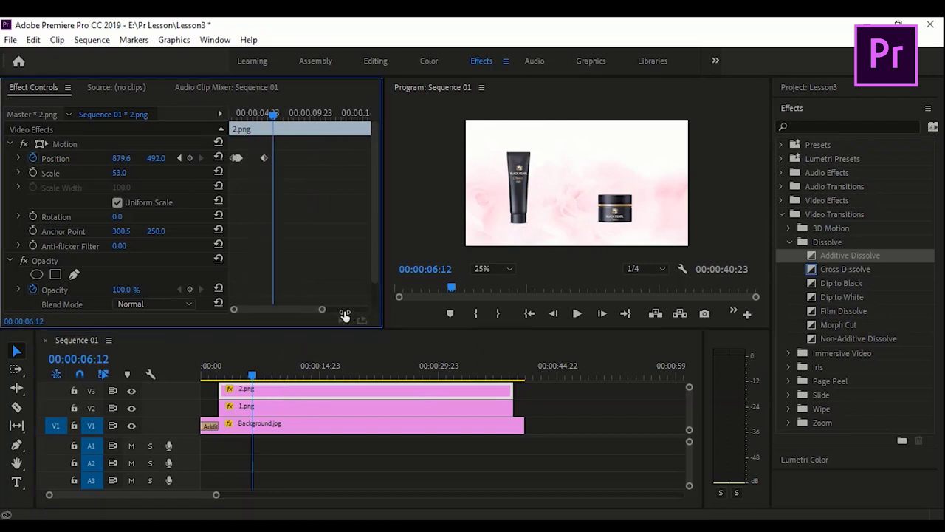
Drag the jar left in the Program monitor to Position 495.6, 492 at 06:12
left_click(262, 413)
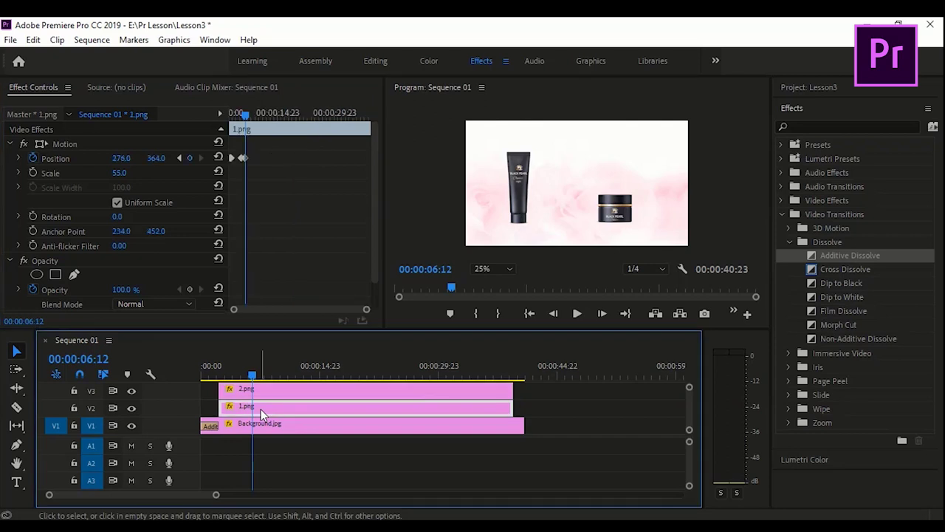
left_click(258, 388)
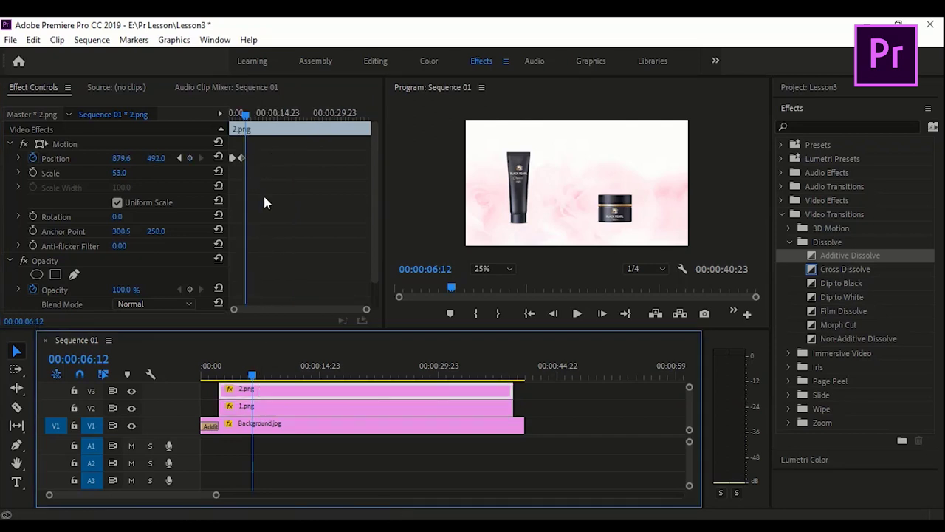
left_click_drag(367, 310, 303, 309)
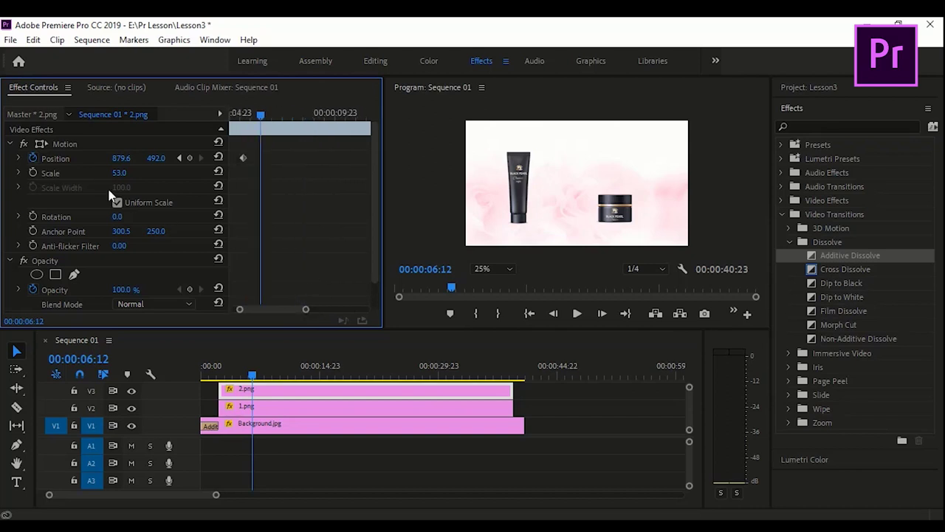
left_click(63, 145)
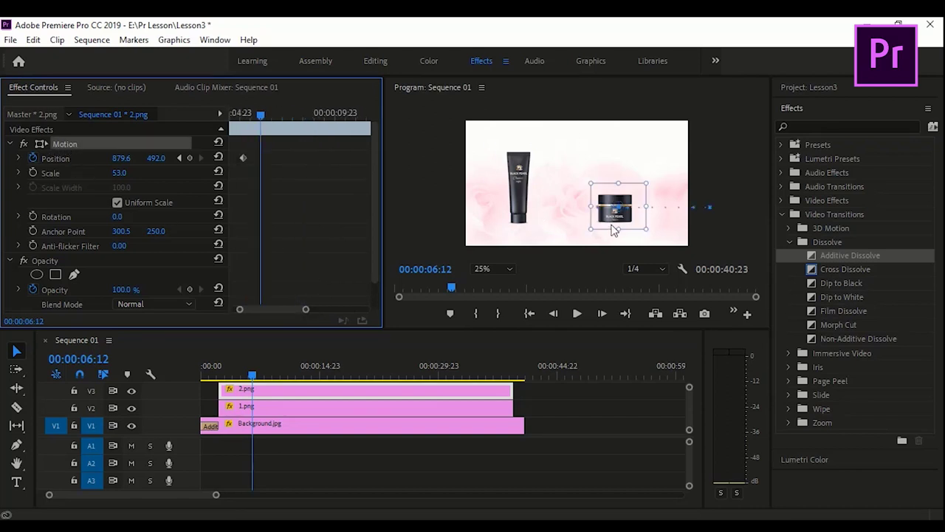
left_click_drag(612, 225, 547, 227)
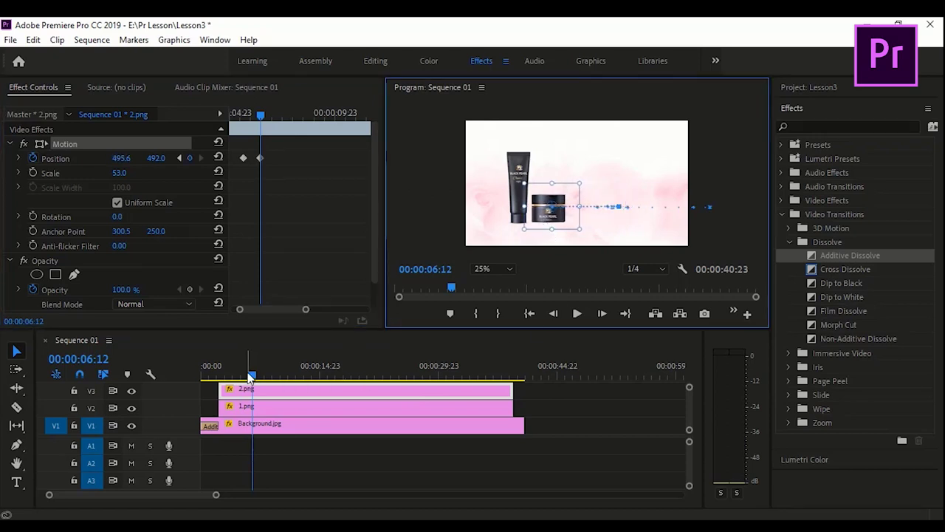
Scrub back to the start and play the product animation
mouse_move(249, 376)
left_mouse_down()
mouse_move(261, 376)
mouse_move(252, 376)
left_mouse_up()
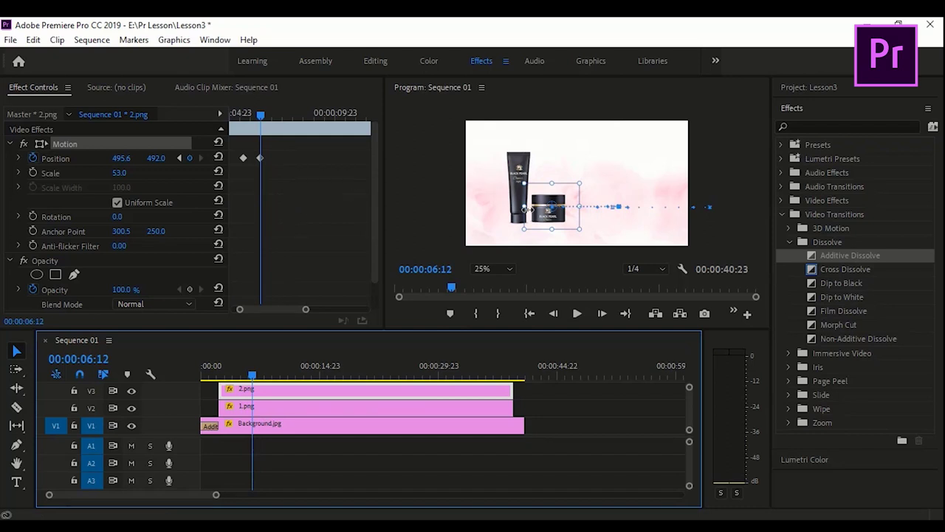
left_click_drag(223, 376, 218, 389)
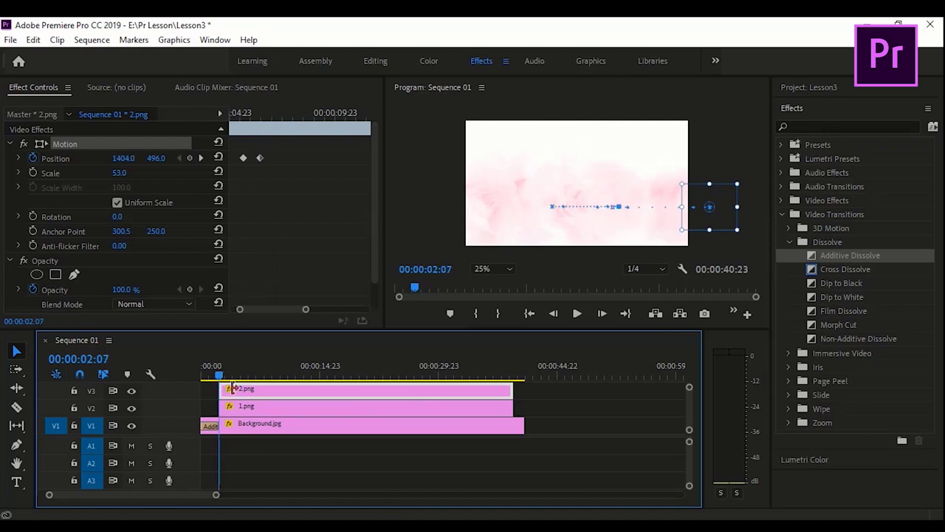
key("space")
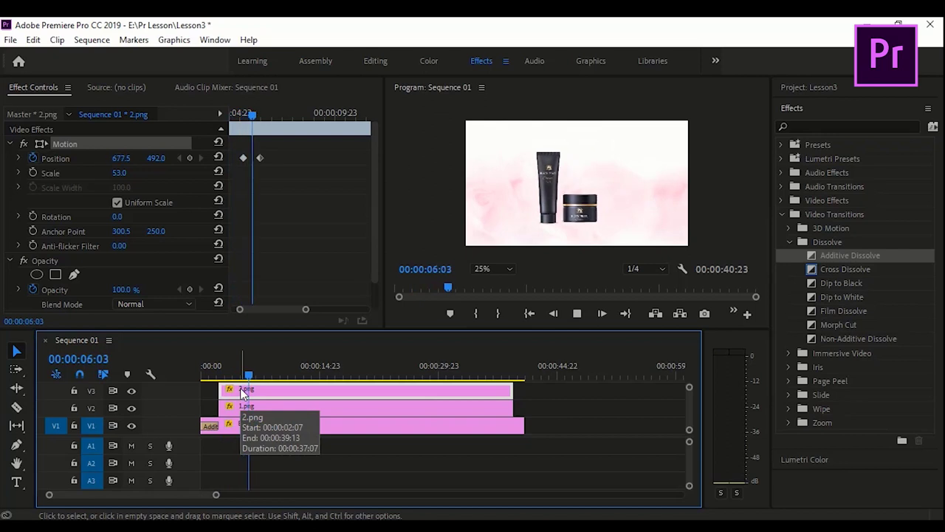
key("space")
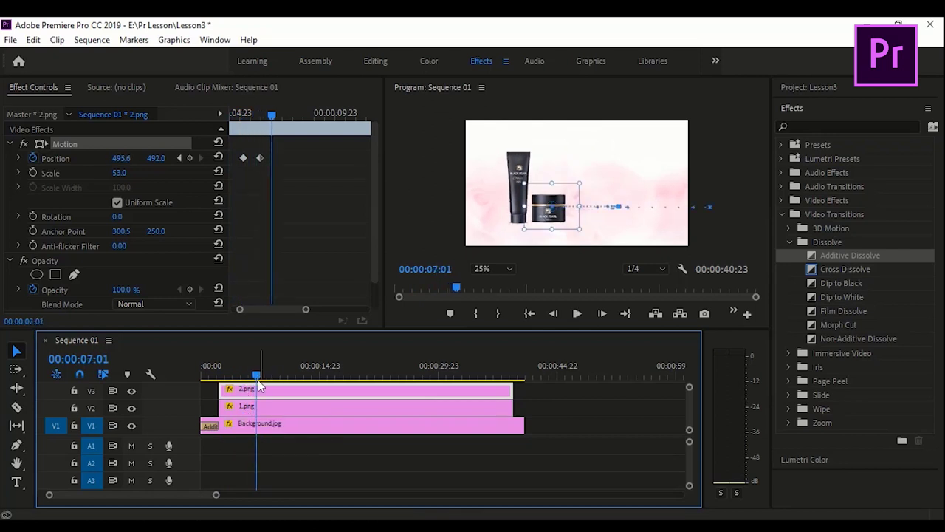
Move the jar's second Position keyframe earlier
left_click_drag(255, 373, 236, 376)
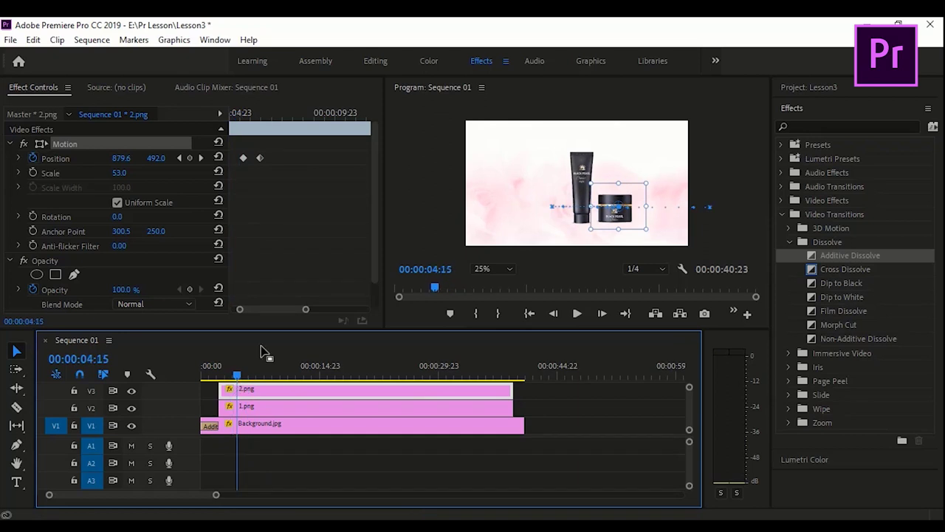
left_click_drag(267, 308, 262, 310)
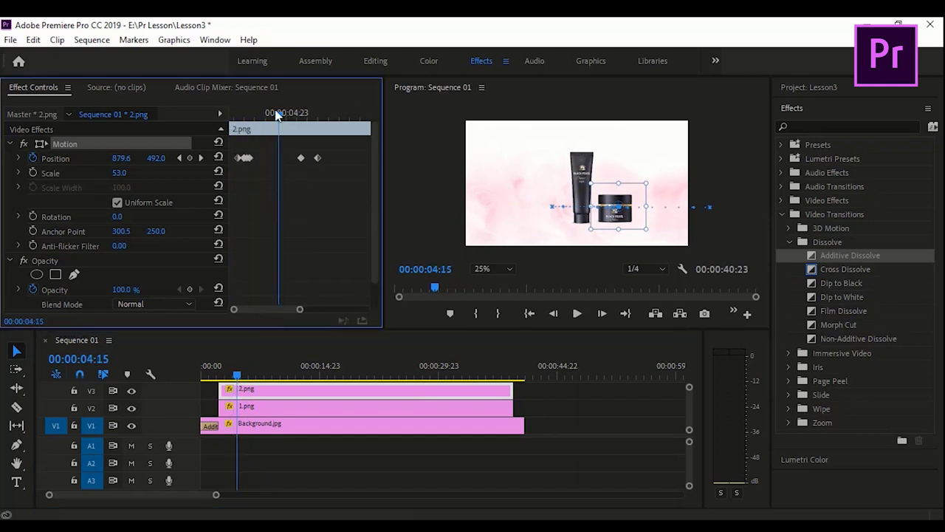
left_click_drag(278, 116, 267, 115)
mouse_move(317, 157)
left_mouse_down()
mouse_move(288, 183)
mouse_move(317, 171)
mouse_move(286, 185)
mouse_move(284, 158)
left_mouse_up()
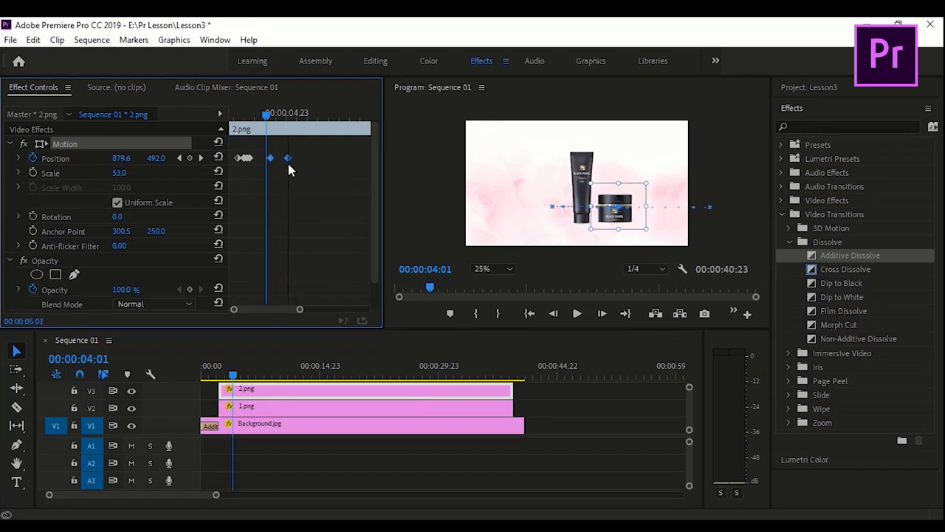
Shift the tube's slide-left keyframes earlier to about 04:01–04:23 and save the project
left_click(258, 408)
left_click_drag(365, 310, 295, 309)
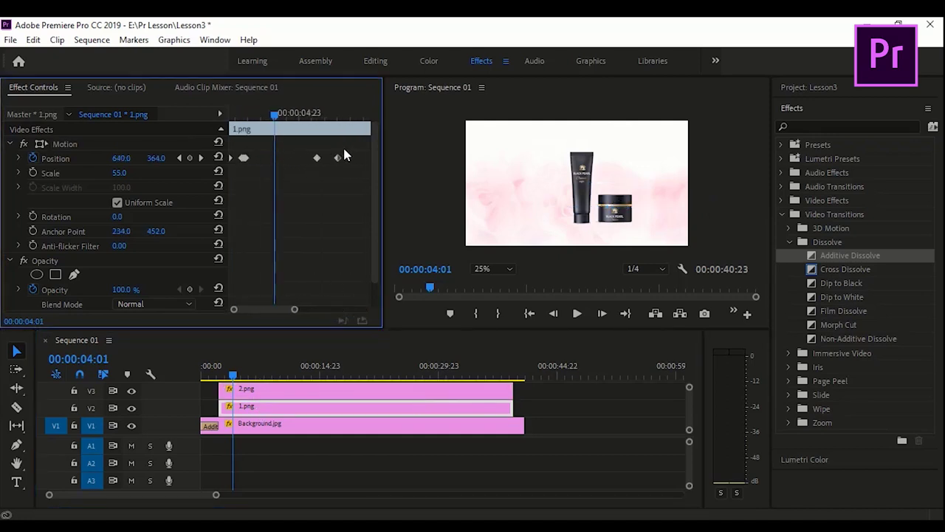
left_click_drag(339, 160, 297, 168)
left_click_drag(234, 377, 245, 387)
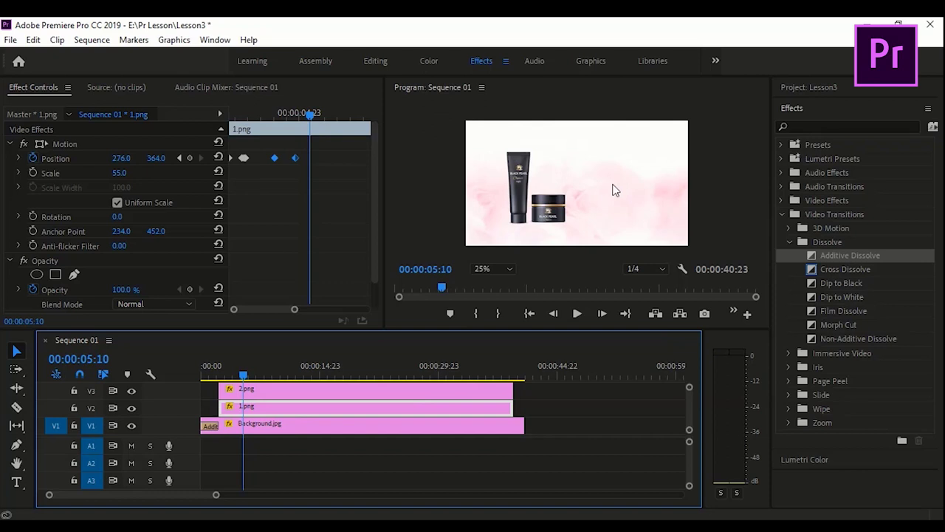
key("ctrl+s")
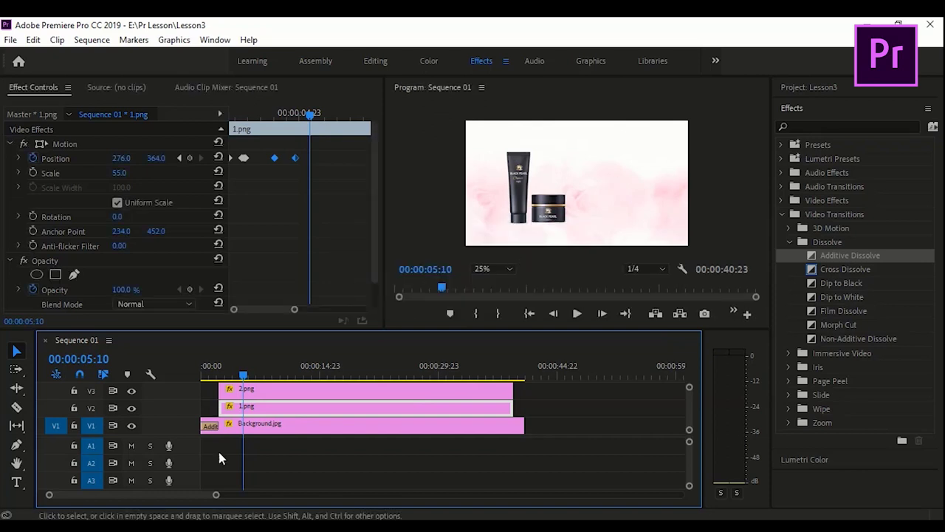
Drag Beauty Care.psd from the lesson folder onto a new track V4 near five seconds
mouse_move(193, 510)
left_click(224, 482)
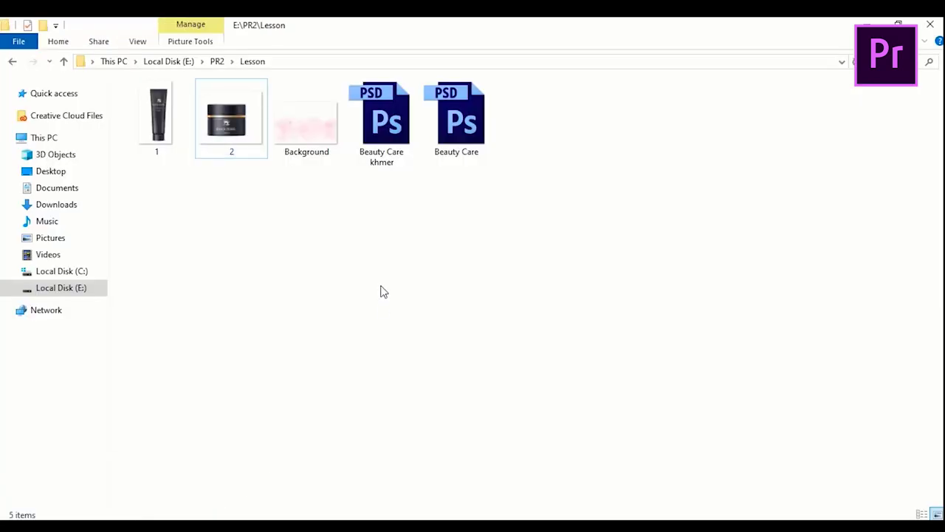
mouse_move(466, 137)
left_mouse_down()
mouse_move(425, 495)
mouse_move(530, 403)
left_mouse_up()
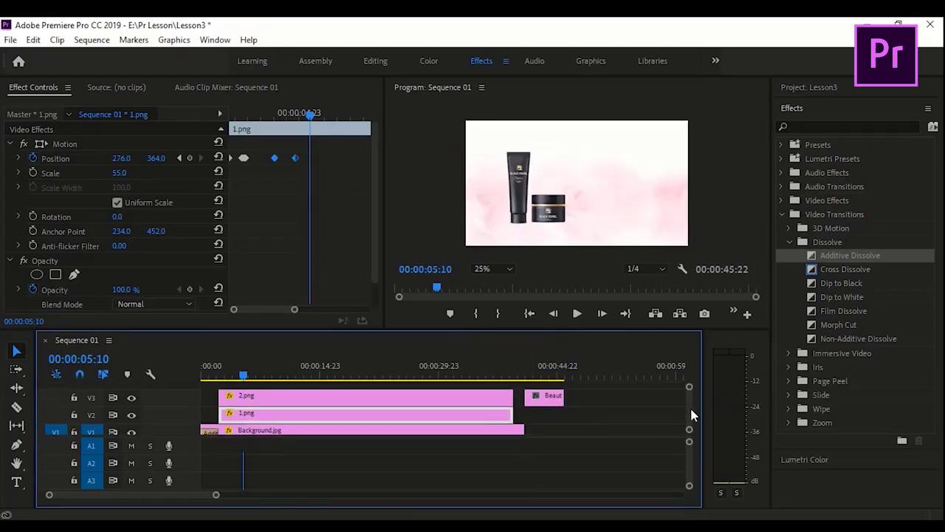
left_click_drag(554, 414, 284, 402)
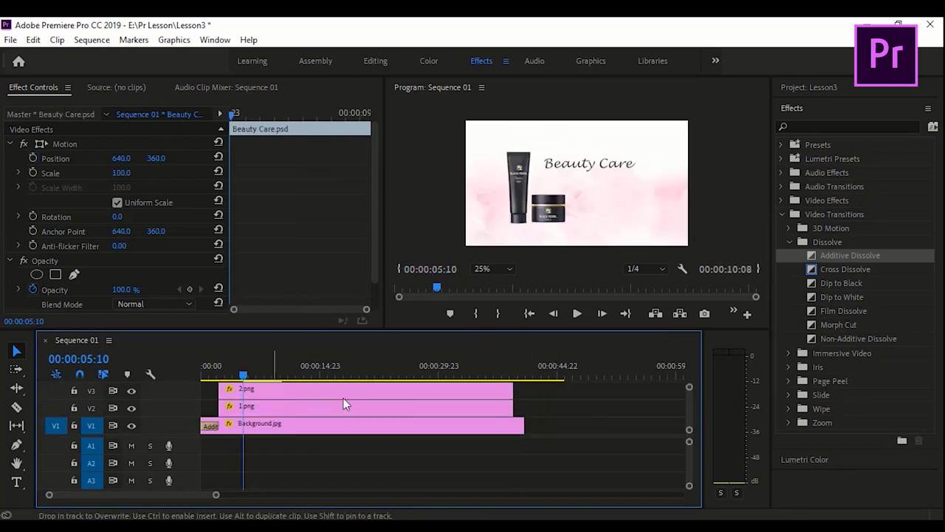
left_click_drag(688, 422, 687, 411)
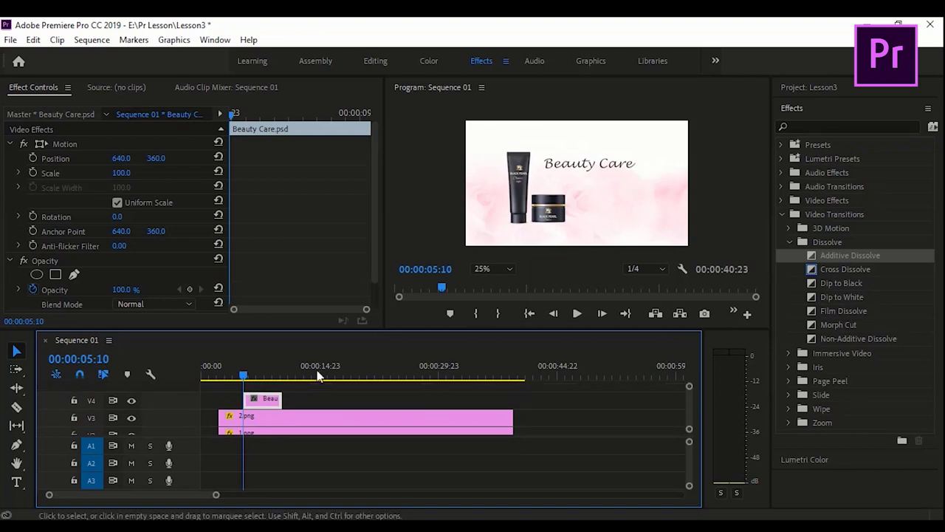
left_click_drag(247, 382, 254, 379)
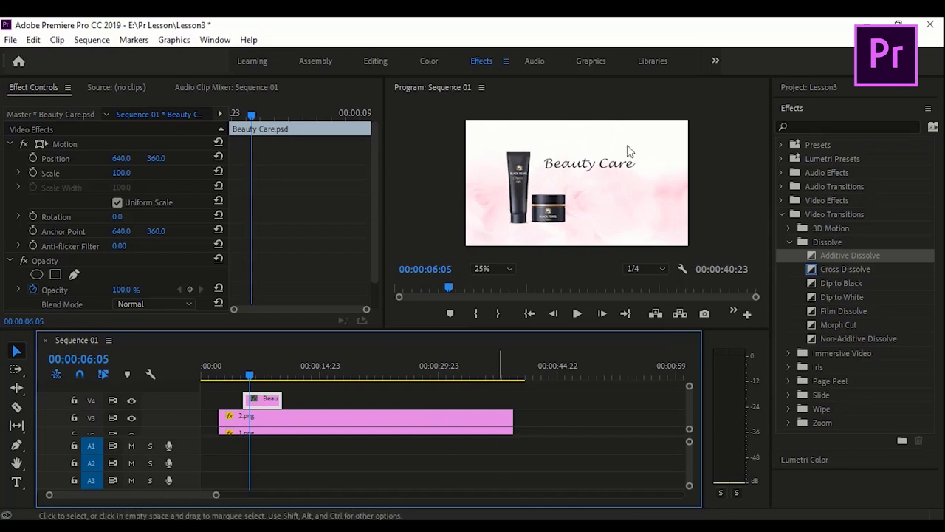
Drag Beauty Care khmer.psd from the lesson folder onto track V5
mouse_move(158, 524)
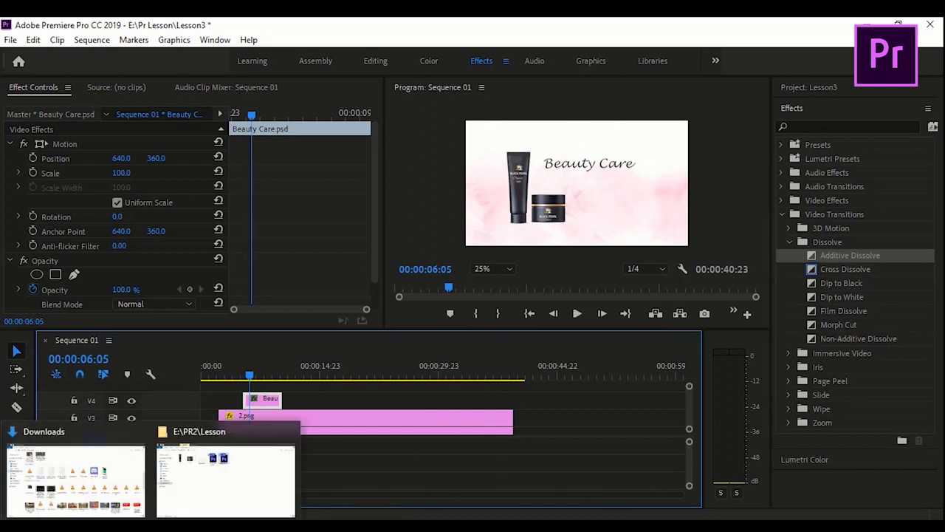
left_click(235, 500)
left_click(393, 130)
mouse_move(393, 131)
left_mouse_down()
mouse_move(526, 517)
mouse_move(289, 396)
mouse_move(247, 387)
left_mouse_up()
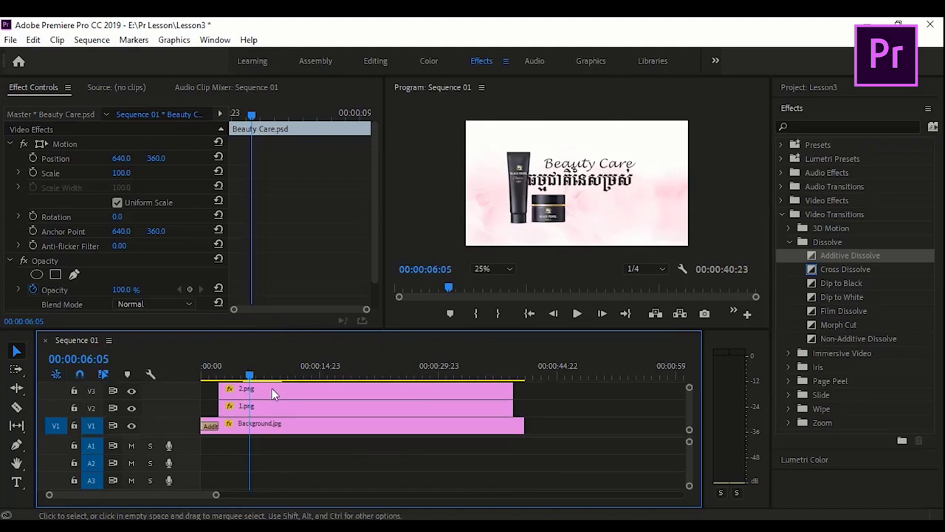
scroll(688, 418, "up", 2)
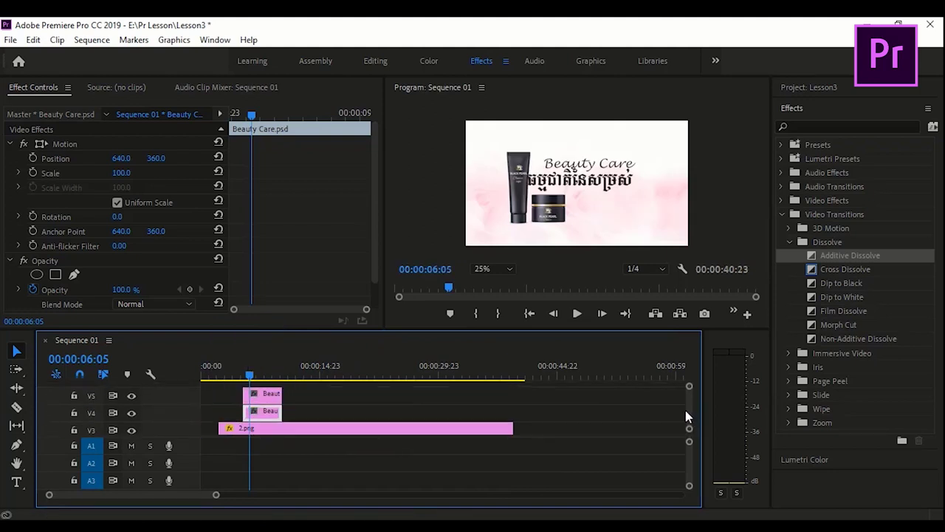
Move the Khmer title under Beauty Care to Position 736, 352
left_click(268, 399)
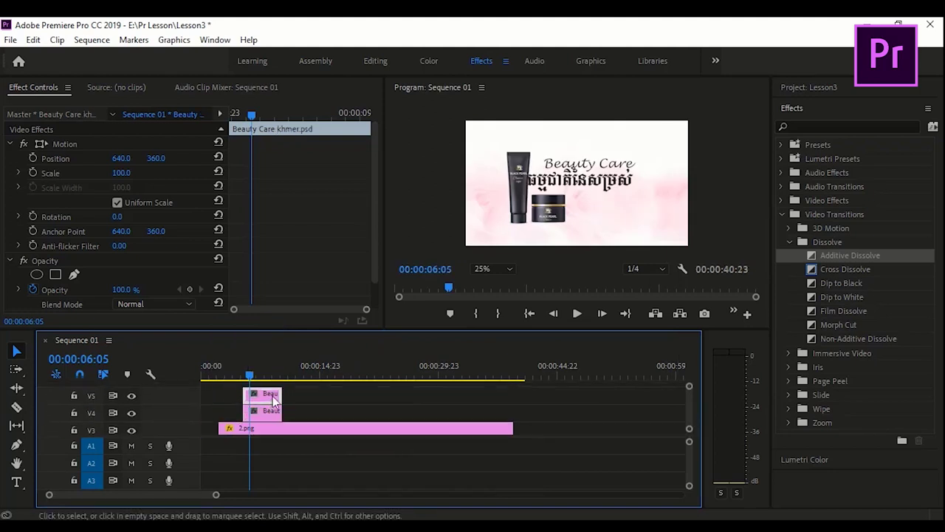
left_click(59, 145)
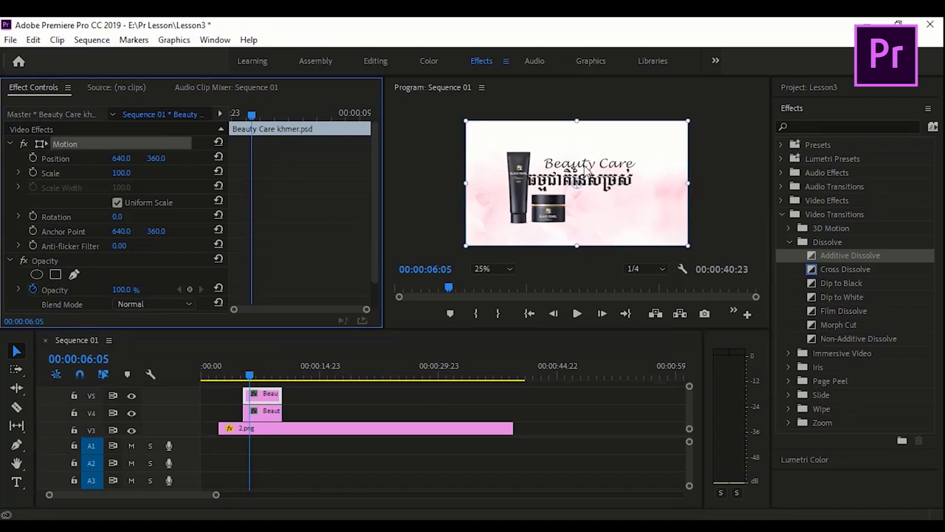
mouse_move(551, 186)
left_mouse_down()
mouse_move(572, 190)
mouse_move(567, 183)
left_mouse_up()
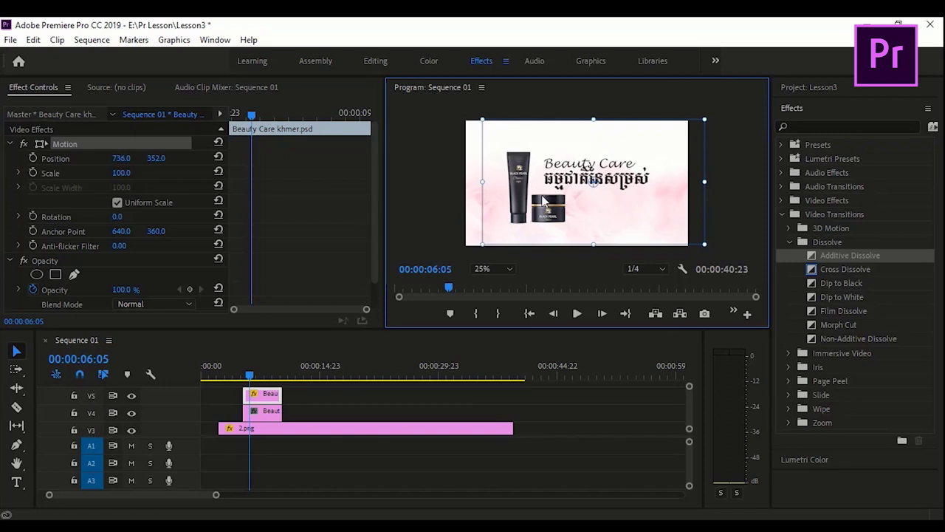
Nudge the English Beauty Care title up in the Program monitor and set its scale to 113%
left_click(272, 411)
left_click(76, 145)
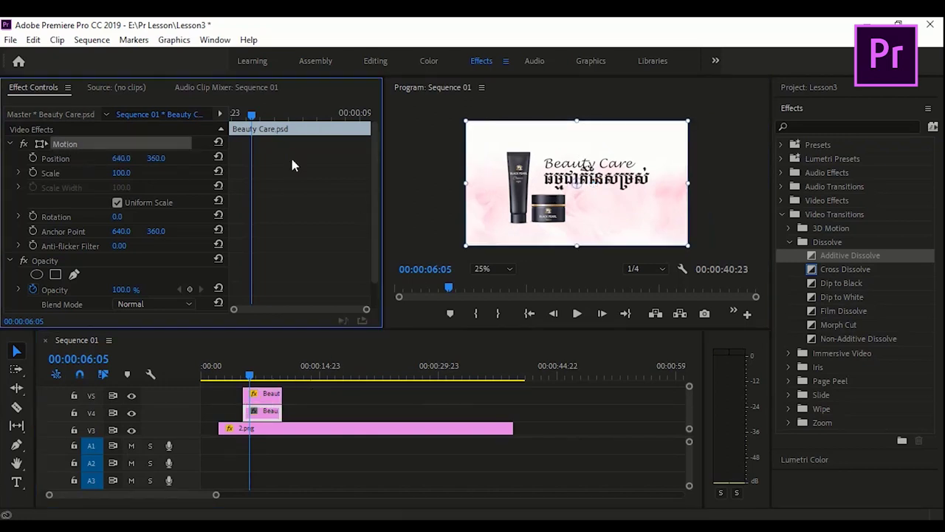
left_click_drag(570, 164, 571, 155)
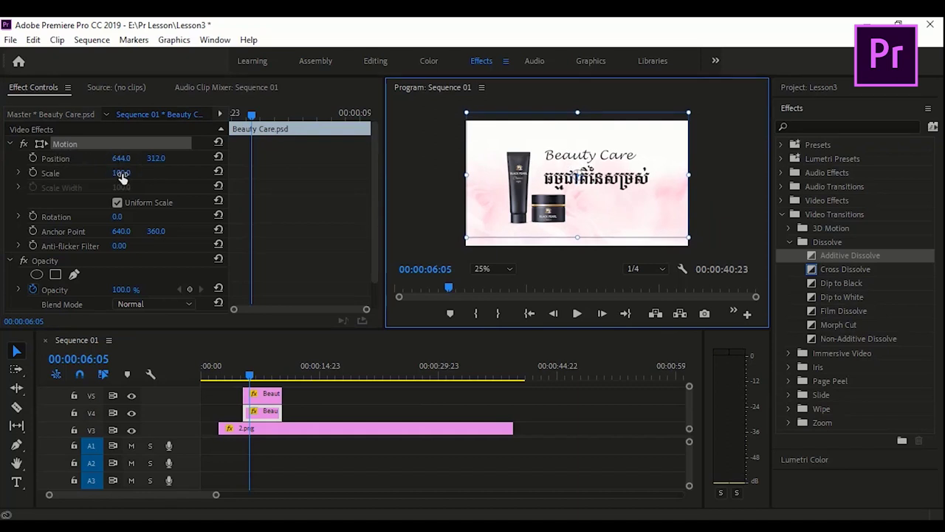
left_click_drag(121, 173, 141, 173)
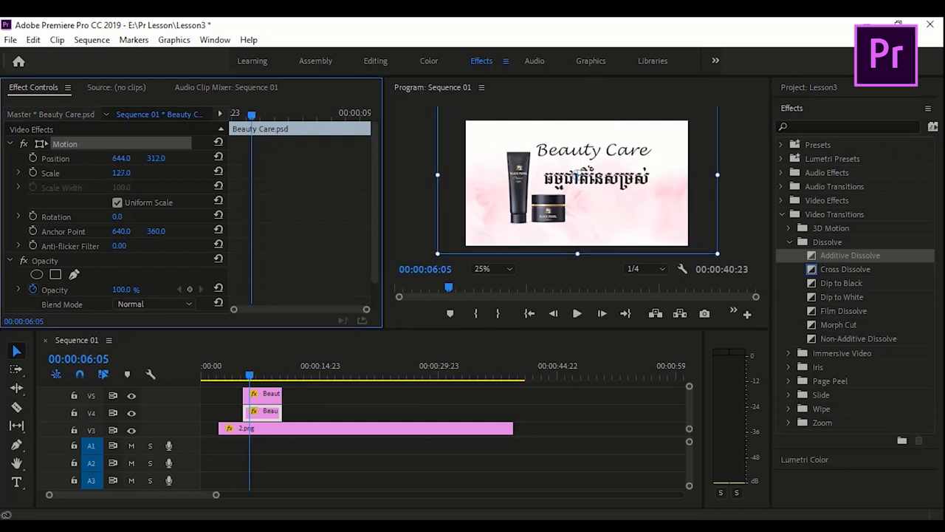
left_click_drag(121, 173, 111, 173)
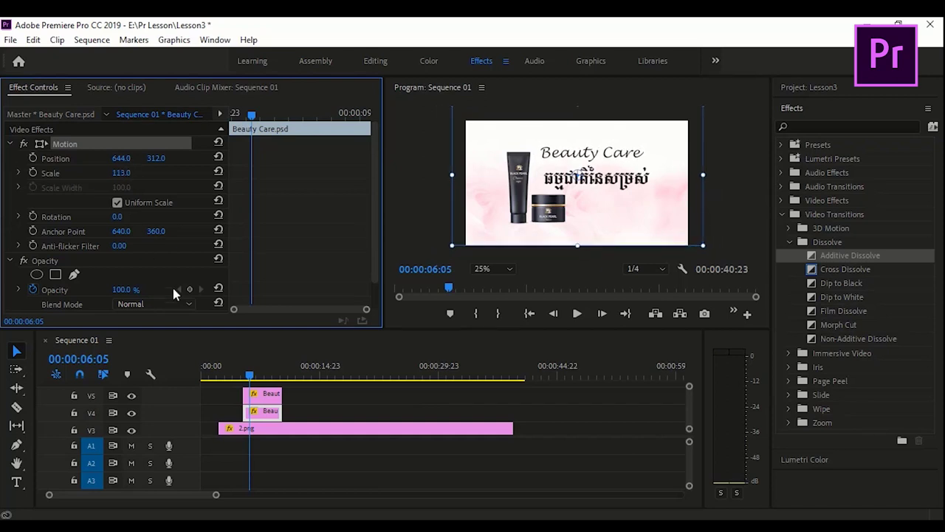
Shrink the Khmer Beauty Care title to 83% scale
left_click(267, 397)
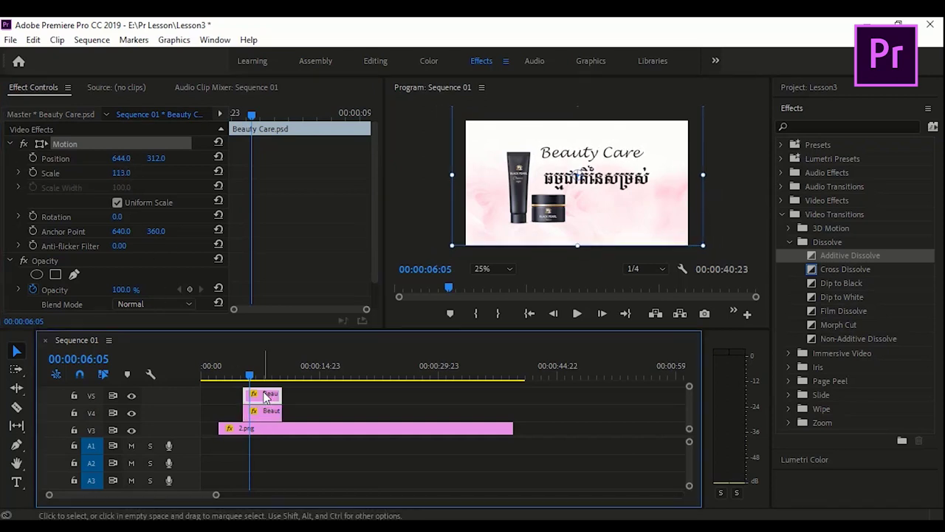
left_click(121, 173)
left_click_drag(121, 173, 108, 172)
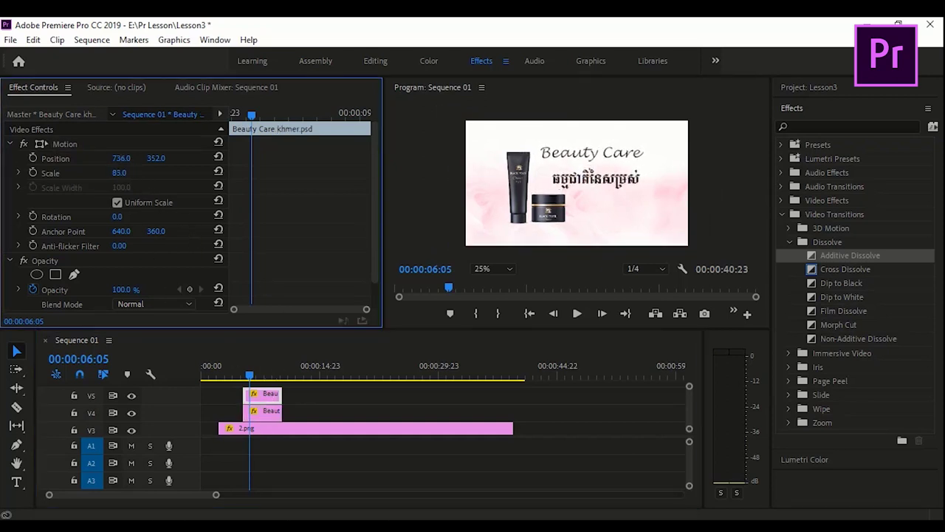
Reduce the English title to 95% scale and shift it right beside the tube and jar
left_click(271, 413)
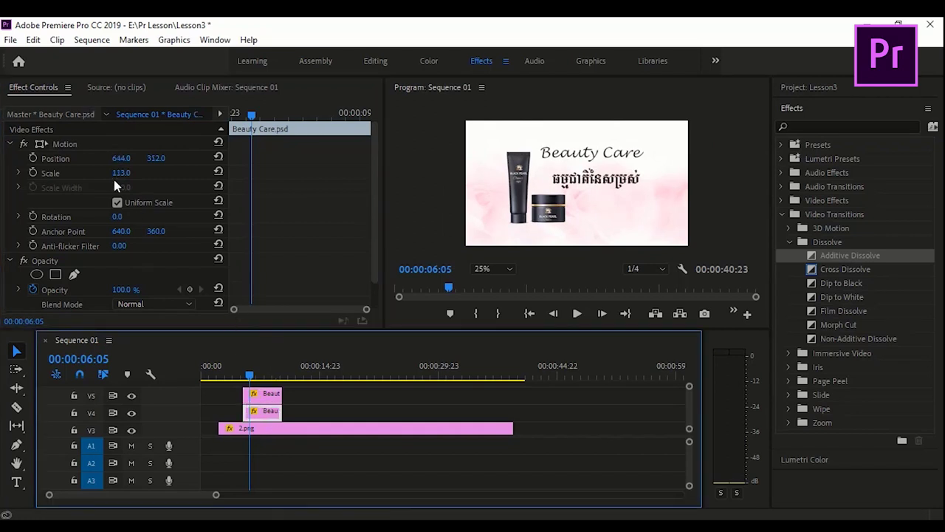
left_click(56, 144)
mouse_move(532, 165)
left_mouse_down()
mouse_move(545, 172)
mouse_move(537, 169)
left_mouse_up()
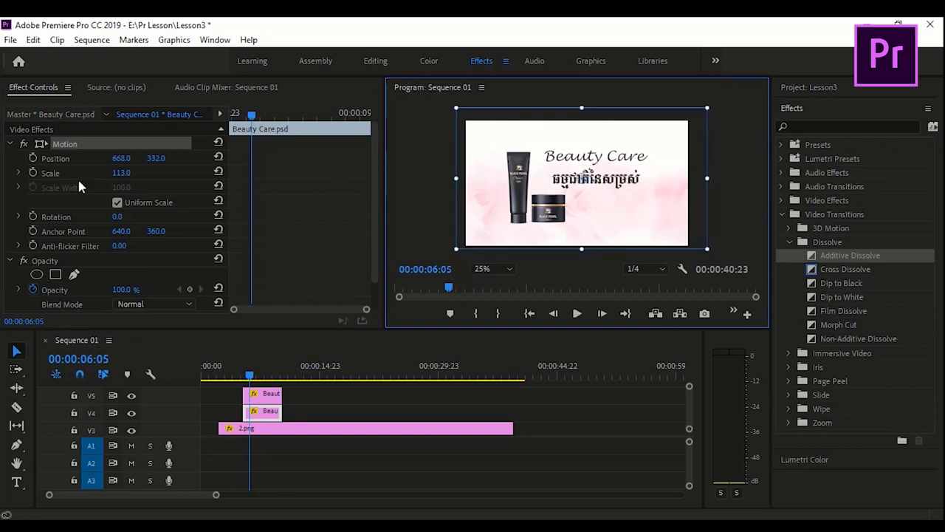
left_click_drag(123, 174, 108, 175)
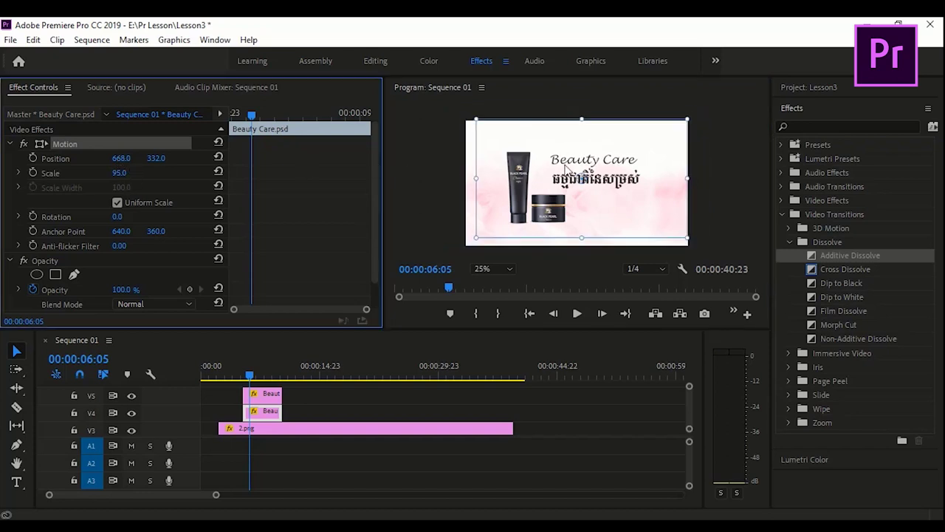
left_click_drag(565, 168, 570, 167)
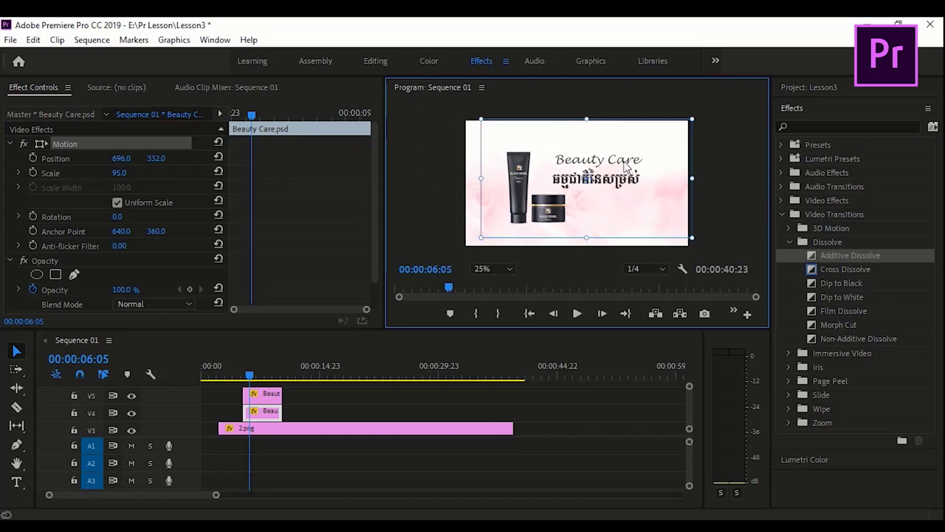
left_click_drag(625, 166, 627, 166)
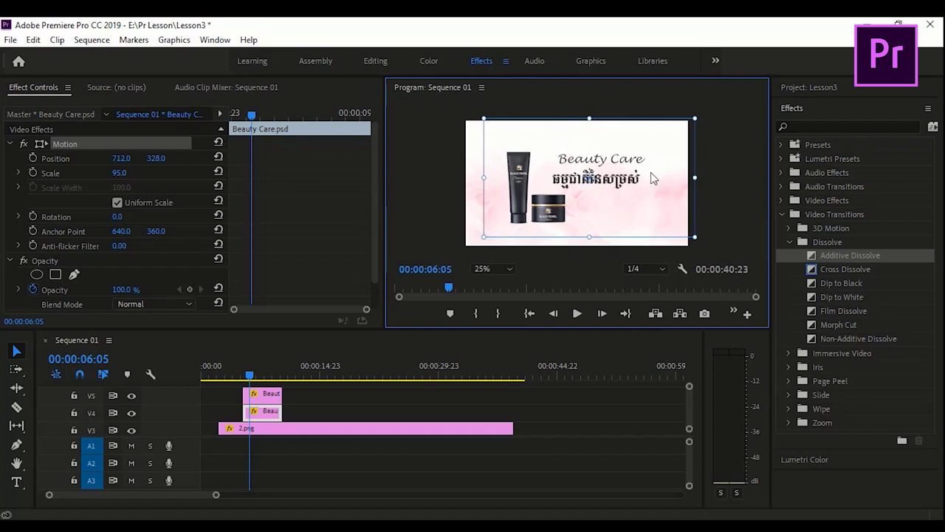
Move the Khmer title to Position 772, 348, directly beneath the English heading
left_click(270, 394)
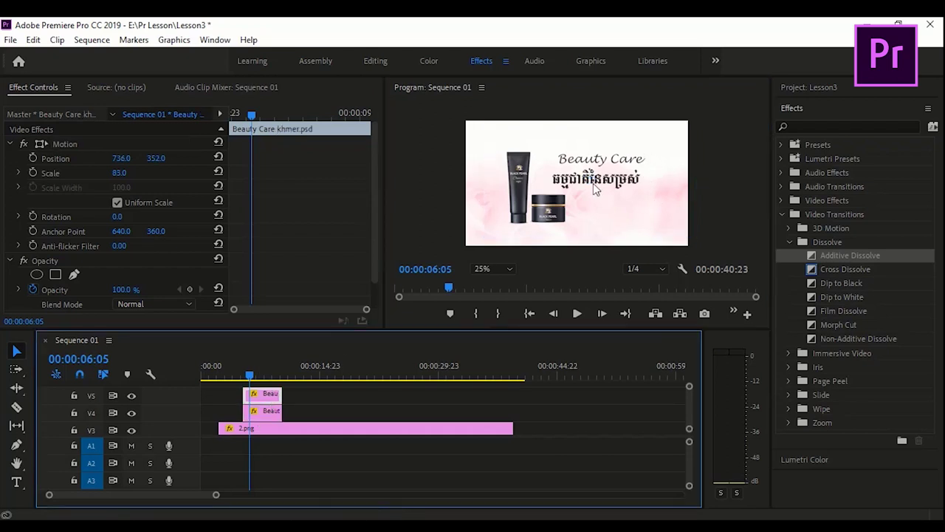
left_click(42, 146)
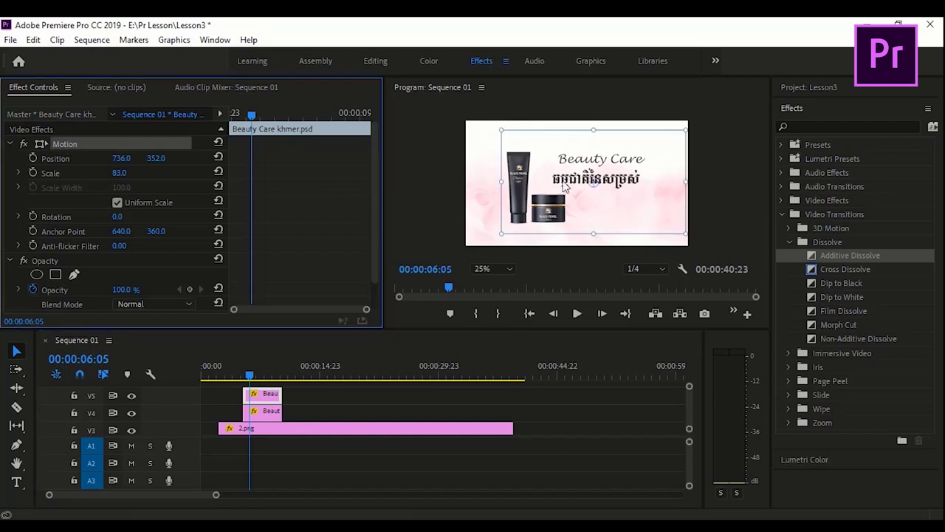
left_click_drag(564, 186, 572, 185)
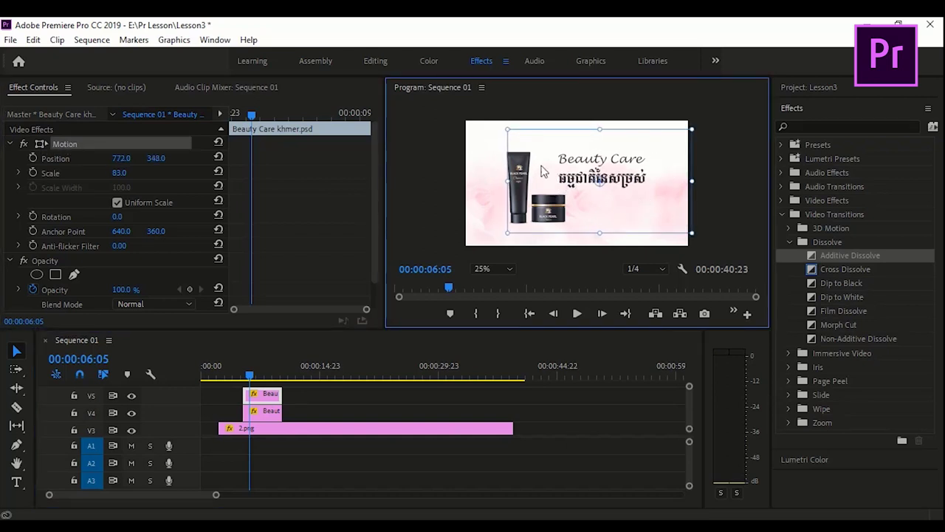
mouse_move(252, 379)
left_mouse_down()
mouse_move(234, 379)
mouse_move(250, 379)
left_mouse_up()
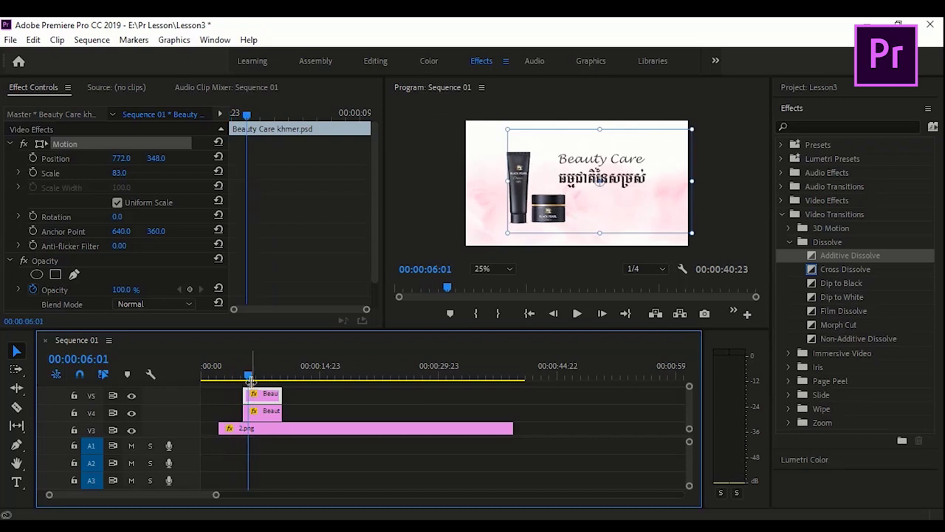
Apply a Cross Dissolve to the start of Beauty Care khmer.psd on V5 and preview the fade-in
left_click(308, 396)
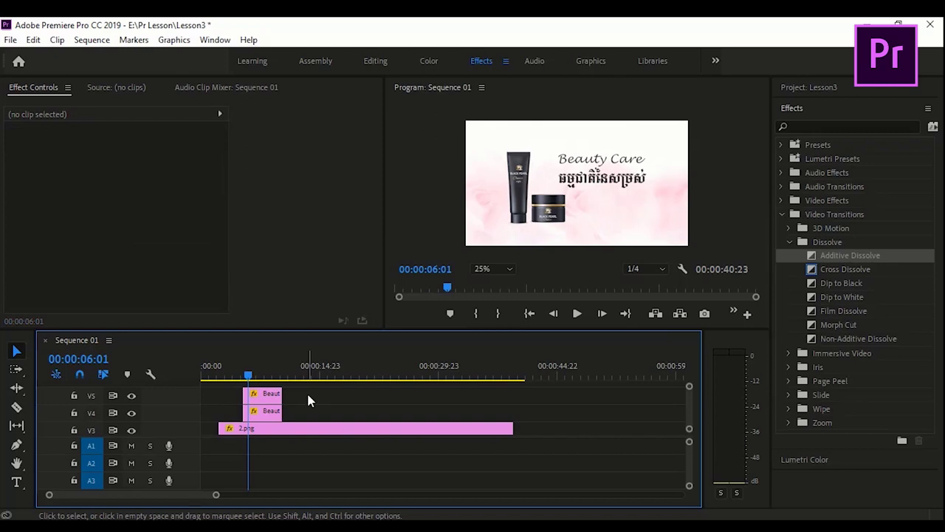
left_click(265, 398)
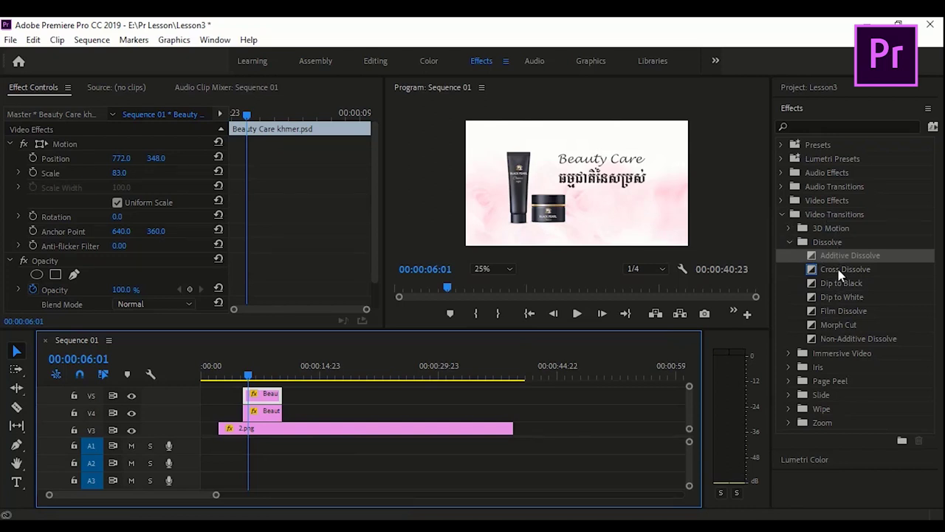
left_click(834, 270)
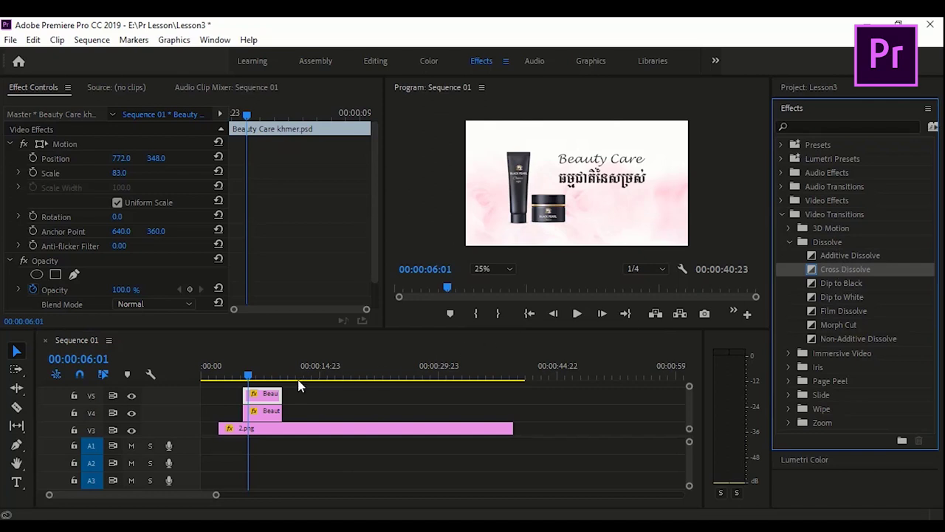
left_click(251, 393)
key("ctrl+d")
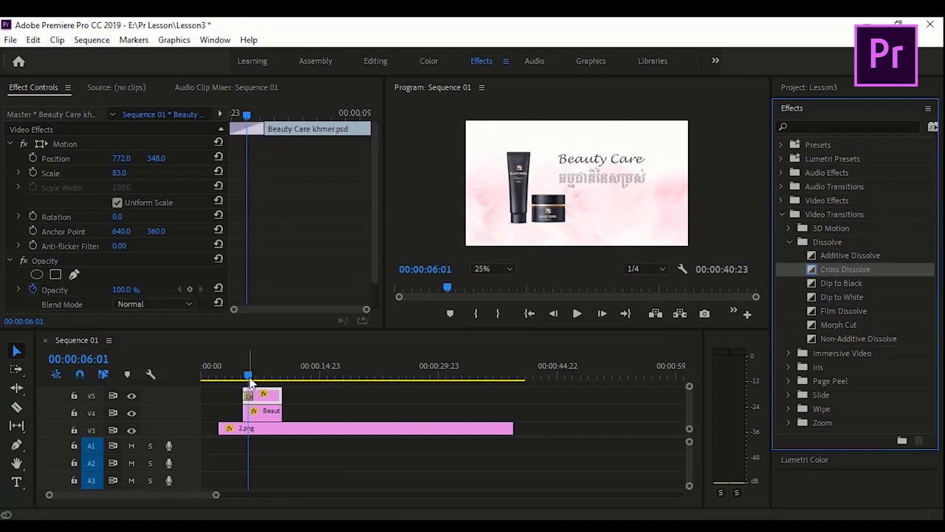
left_click_drag(251, 381, 246, 378)
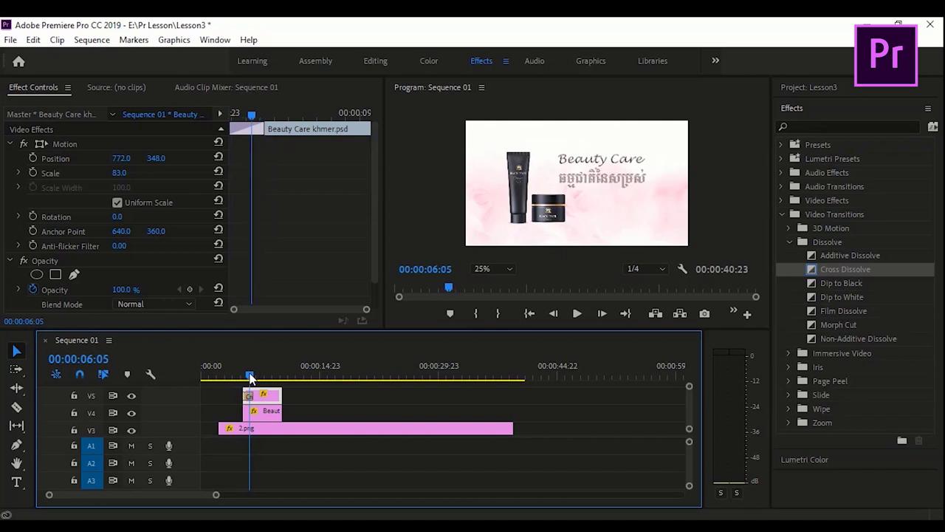
key("space")
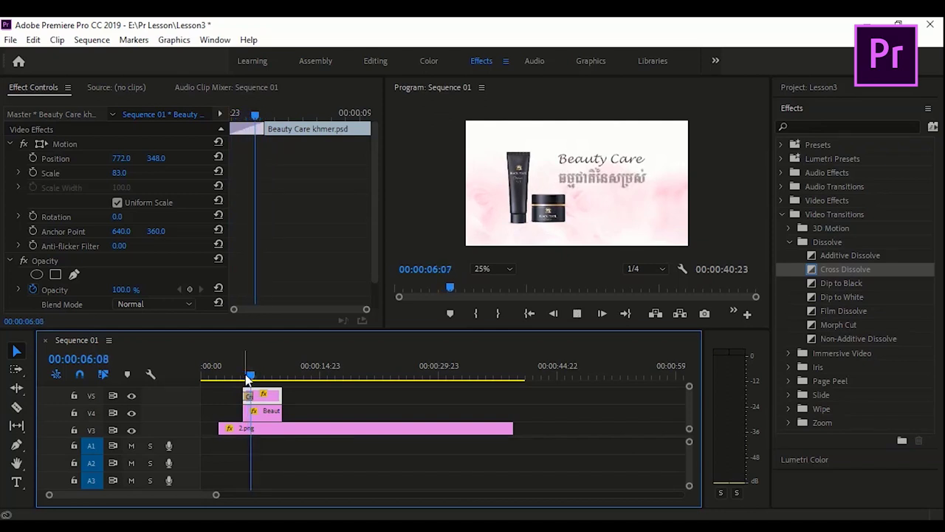
key("space")
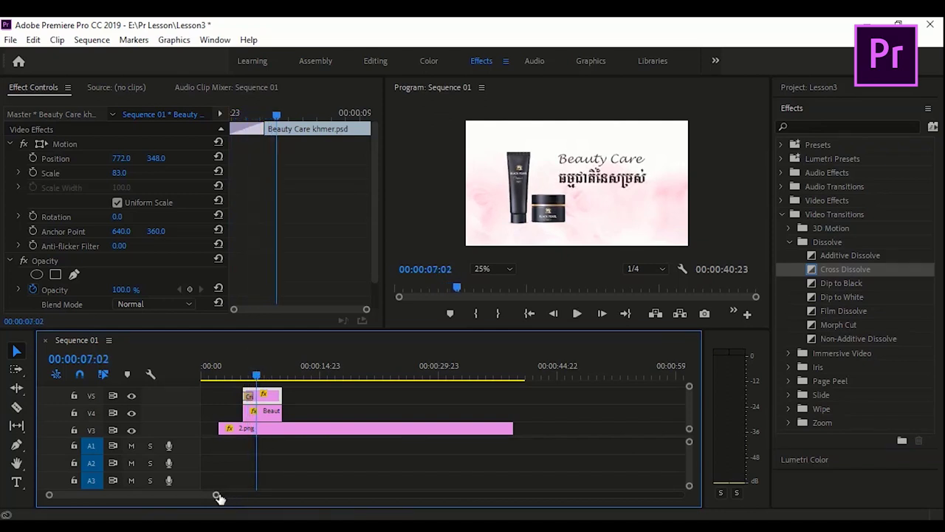
left_click_drag(219, 497, 147, 495)
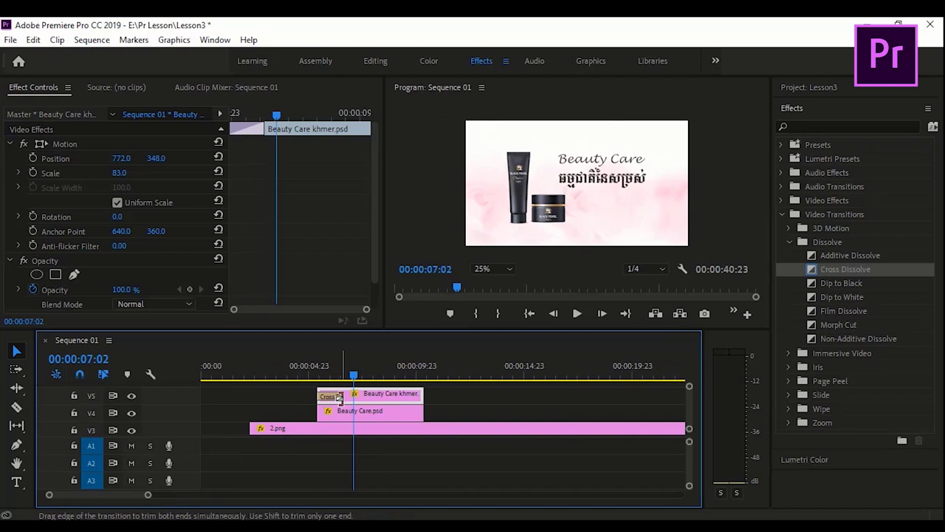
Shorten the Khmer title's Cross Dissolve and play back the title fade-in
left_click_drag(340, 397, 326, 397)
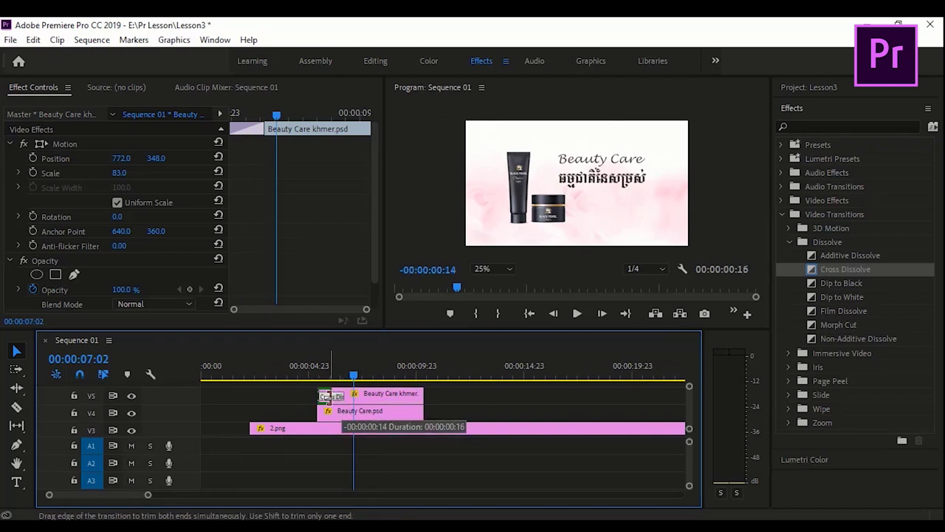
left_click(308, 369)
key("space")
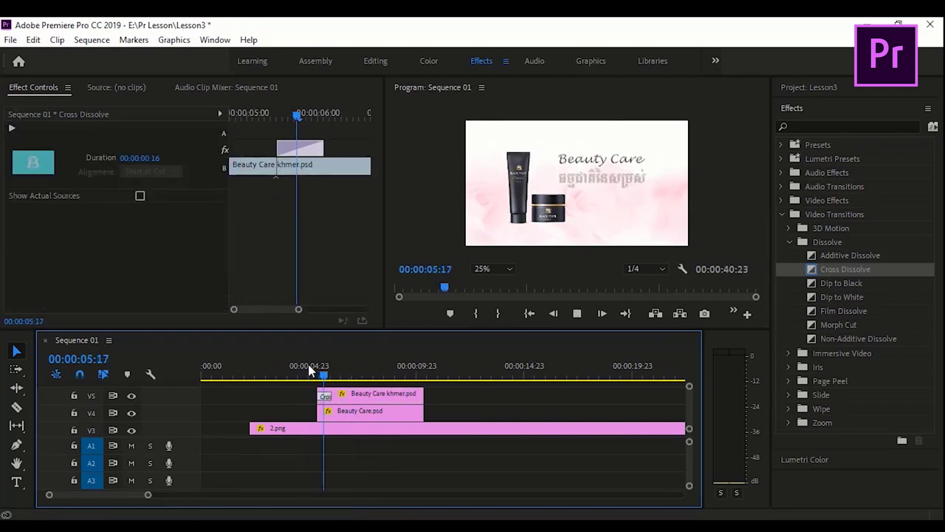
left_click_drag(346, 375, 336, 376)
left_click_drag(329, 376, 340, 376)
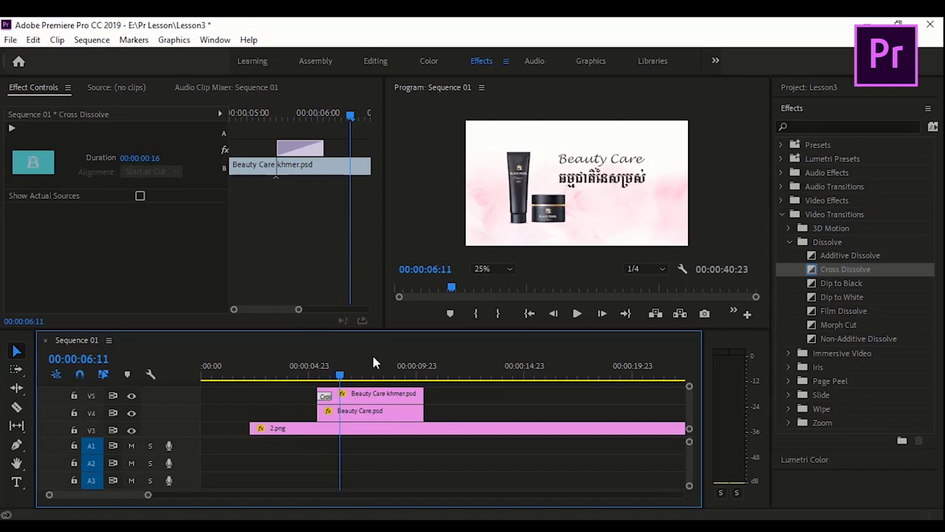
left_click_drag(340, 378, 312, 375)
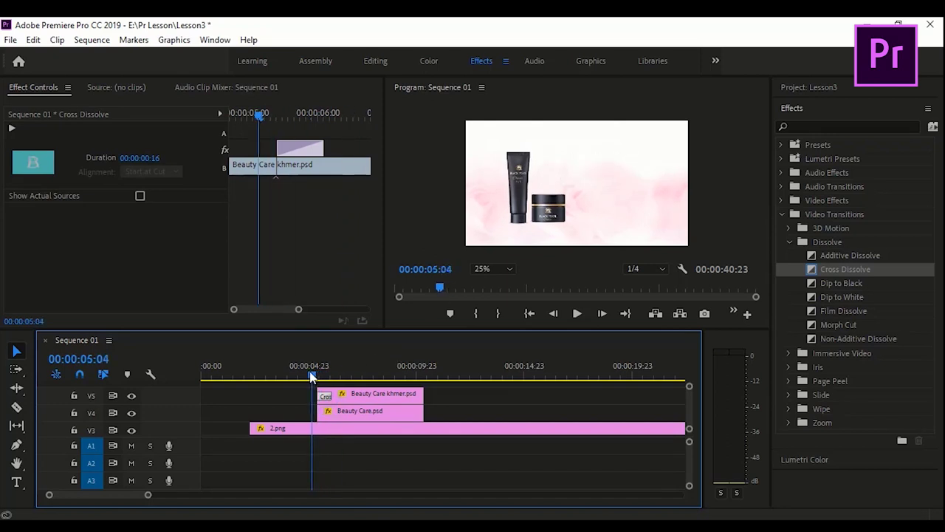
Move Beauty Care.psd on V4 slightly earlier and extend its end to match the Khmer clip
left_click(353, 417)
left_click_drag(353, 416, 348, 416)
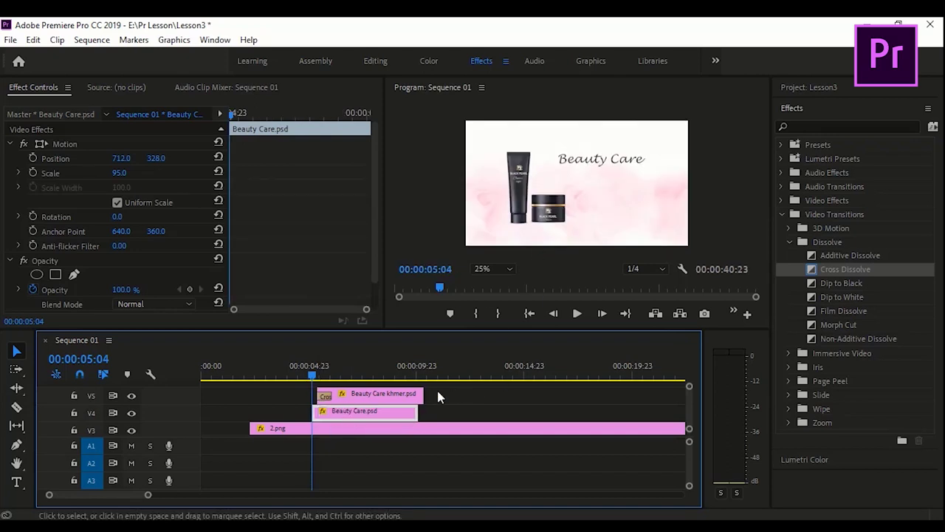
left_click_drag(418, 410, 422, 411)
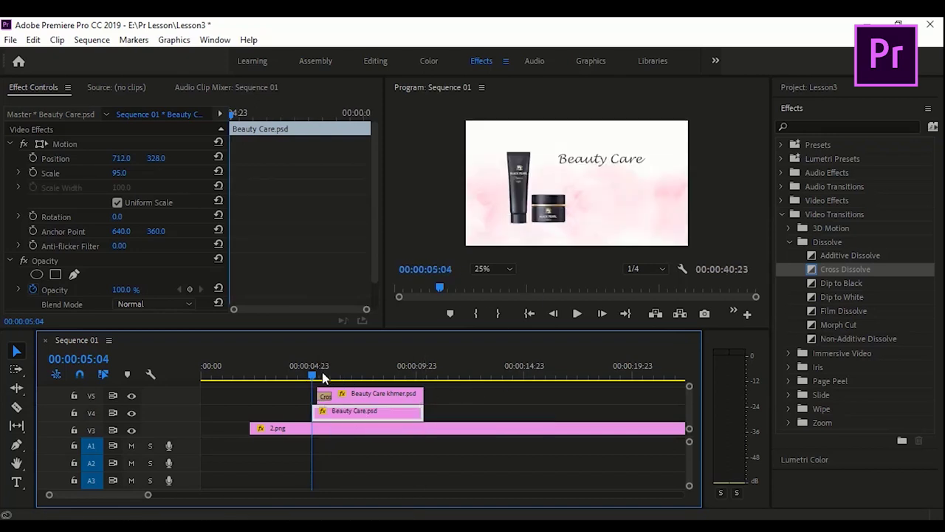
left_click_drag(315, 378, 313, 379)
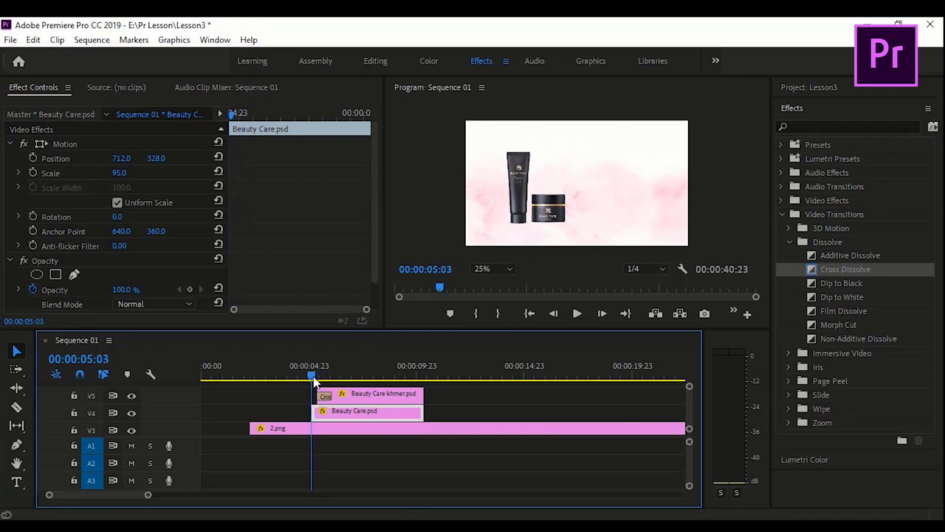
Drop a Cross Dissolve onto the start of Beauty Care.psd on V4 and preview both title fades
left_click_drag(845, 270, 321, 414)
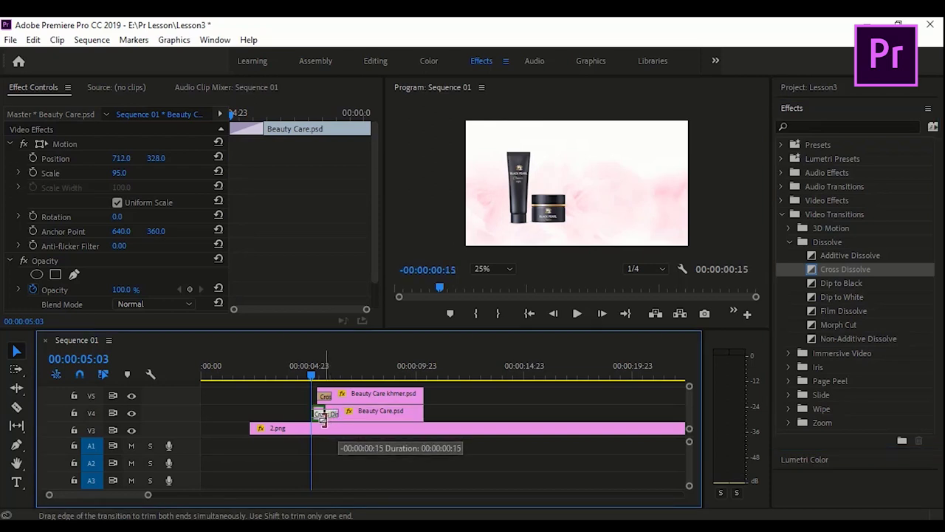
key("space")
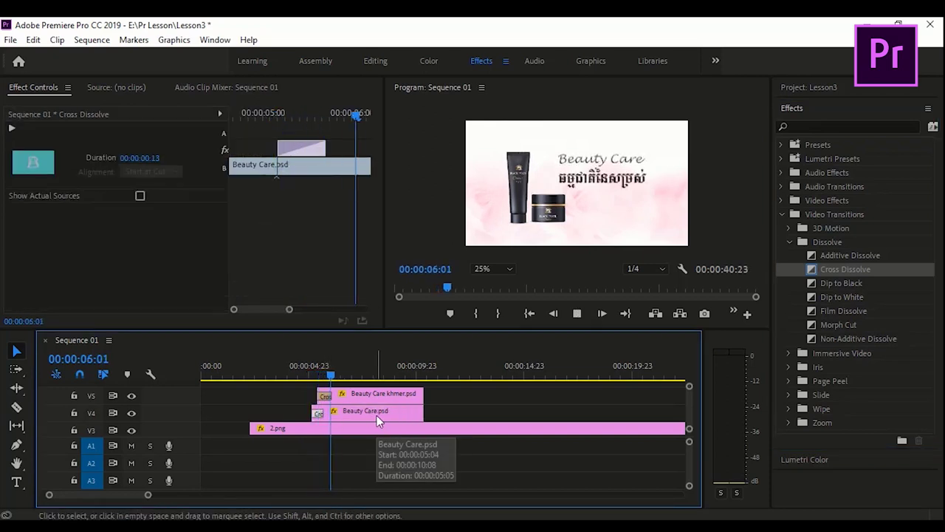
key("space")
mouse_move(343, 377)
left_mouse_down()
mouse_move(316, 376)
mouse_move(328, 378)
left_mouse_up()
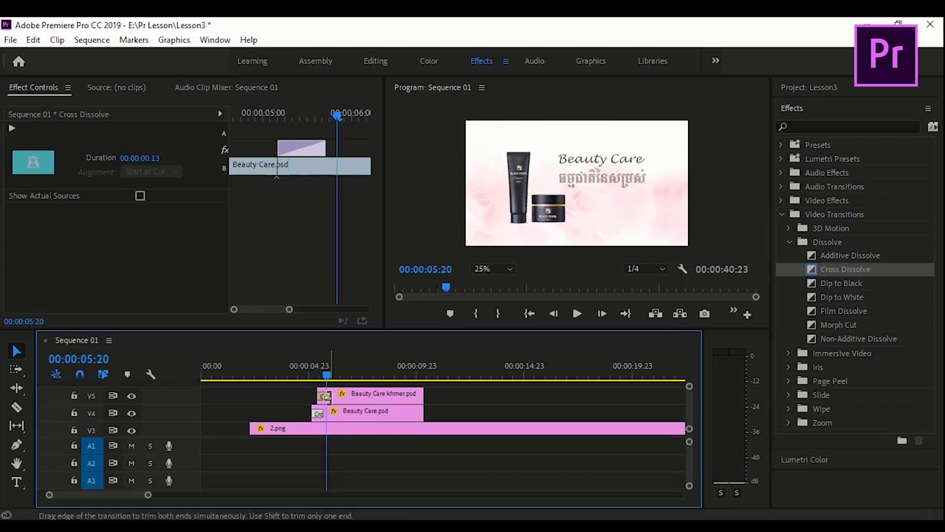
left_click(326, 398)
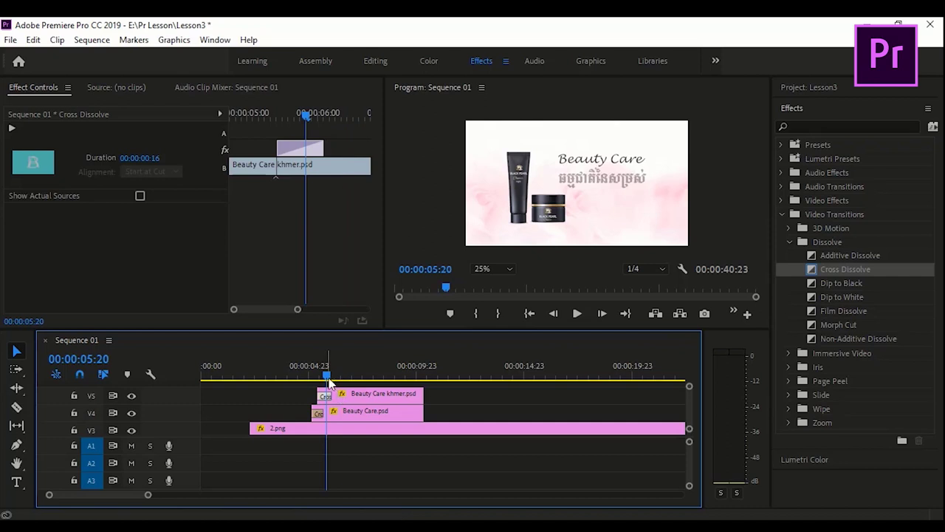
left_click_drag(330, 382, 325, 398)
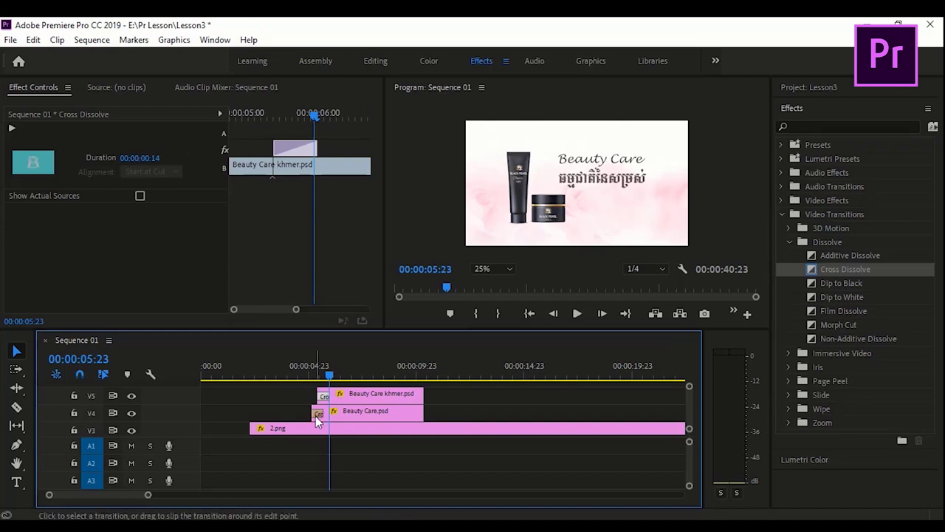
Set the English title's Cross Dissolve duration to 00:00:00:14 and play back the fade-ins
left_click(317, 413)
left_click(157, 157)
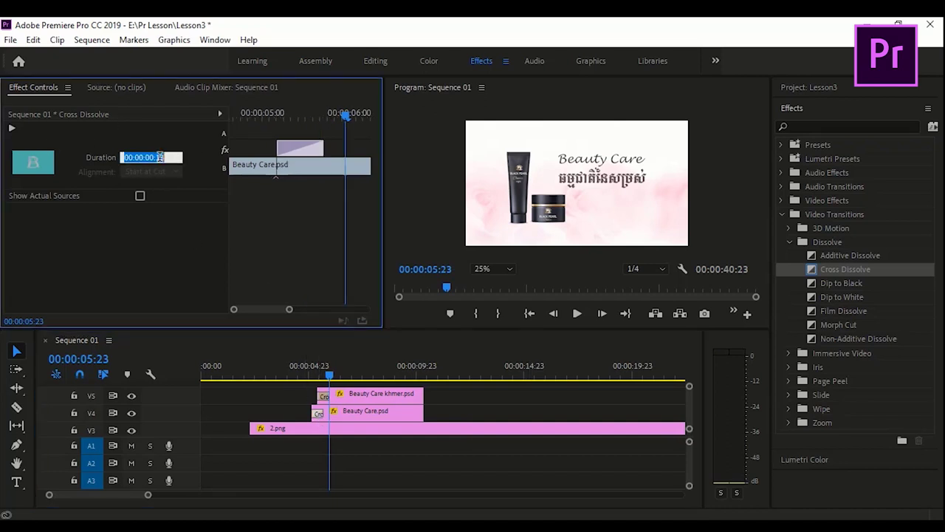
key("BackSpace")
key("Return")
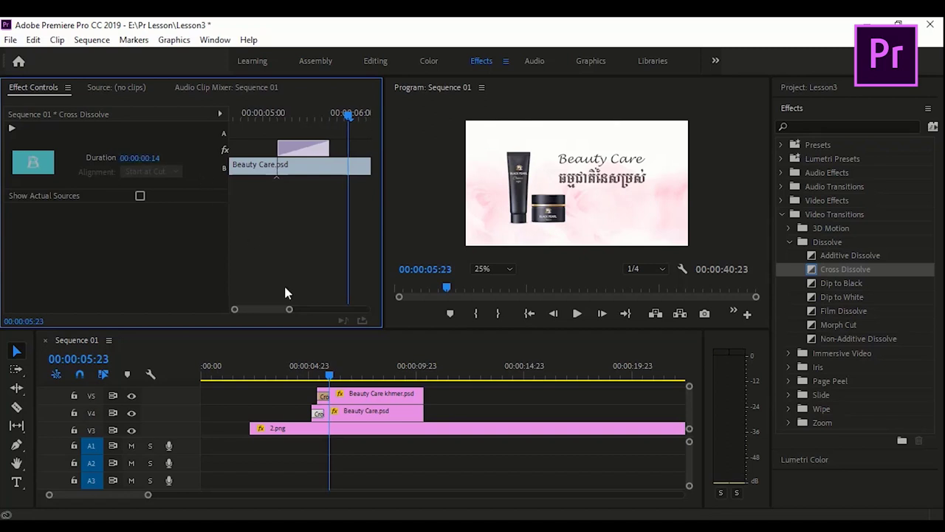
left_click(298, 377)
key("space")
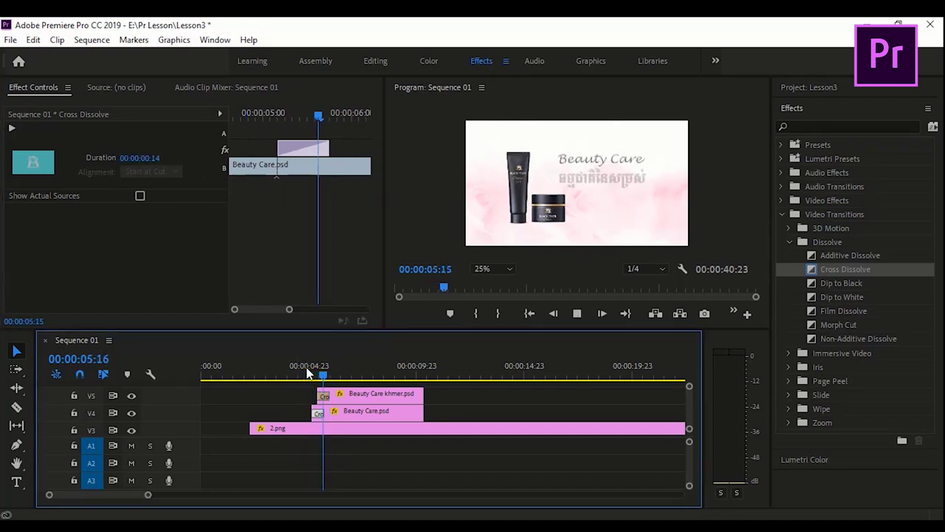
left_click(309, 375)
key("space")
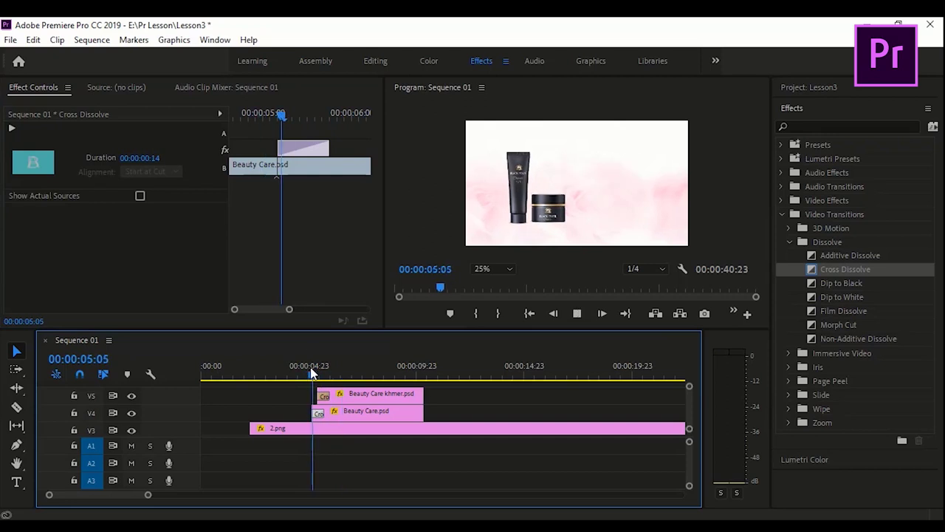
left_click(315, 374)
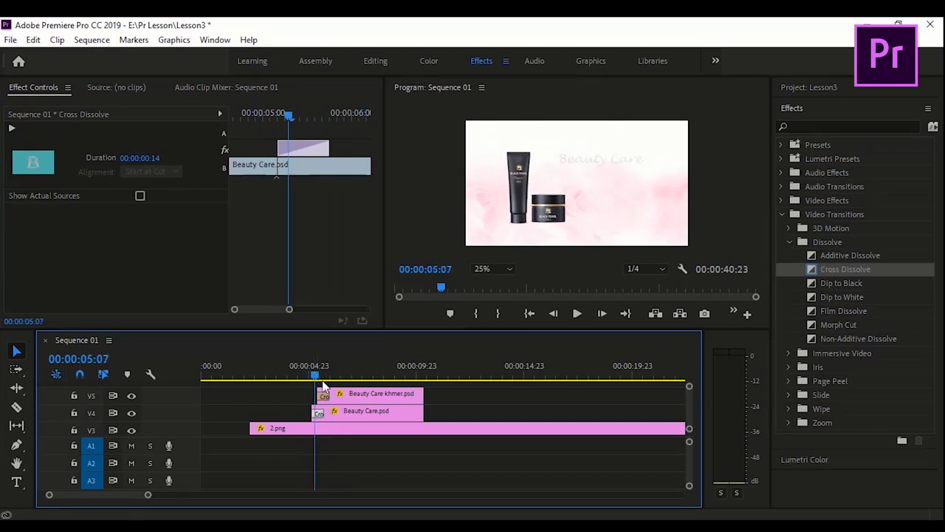
Move Beauty Care khmer.psd on V5 six frames earlier and preview the realigned titles
left_click_drag(367, 395, 372, 403)
left_click(304, 376)
key("space")
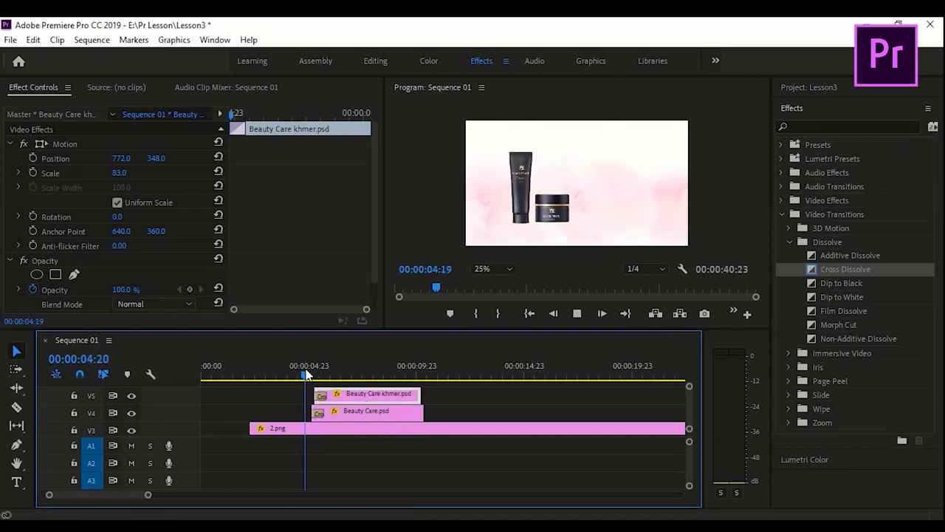
left_click(306, 375)
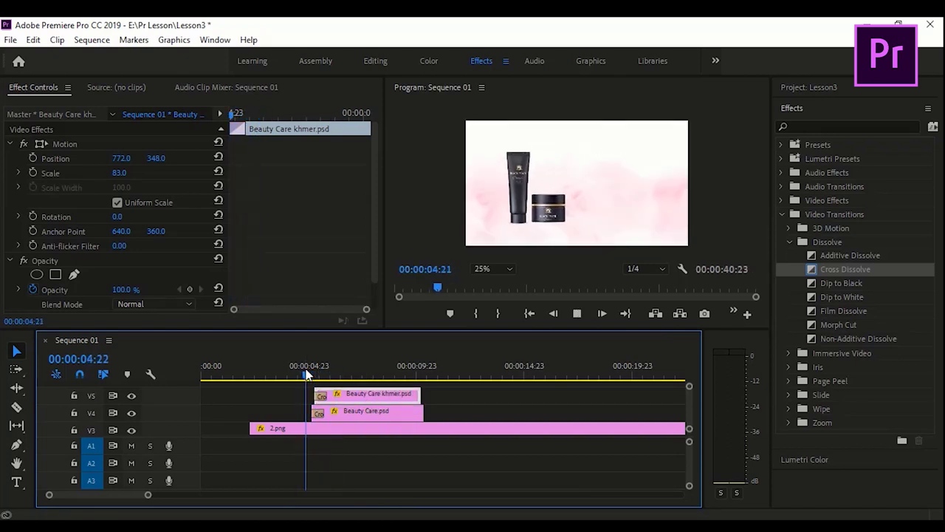
Play the sequence from before the titles to review their current timing
left_click(294, 374)
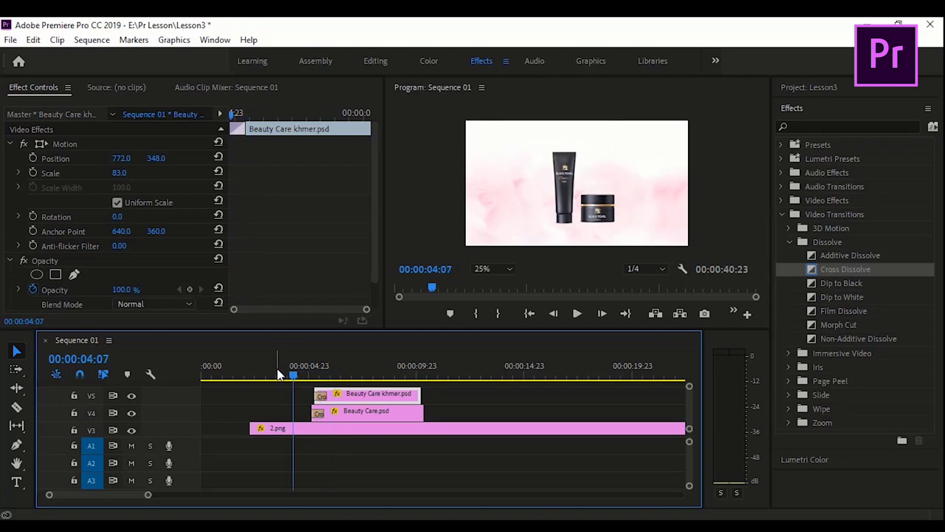
left_click(279, 375)
key("space")
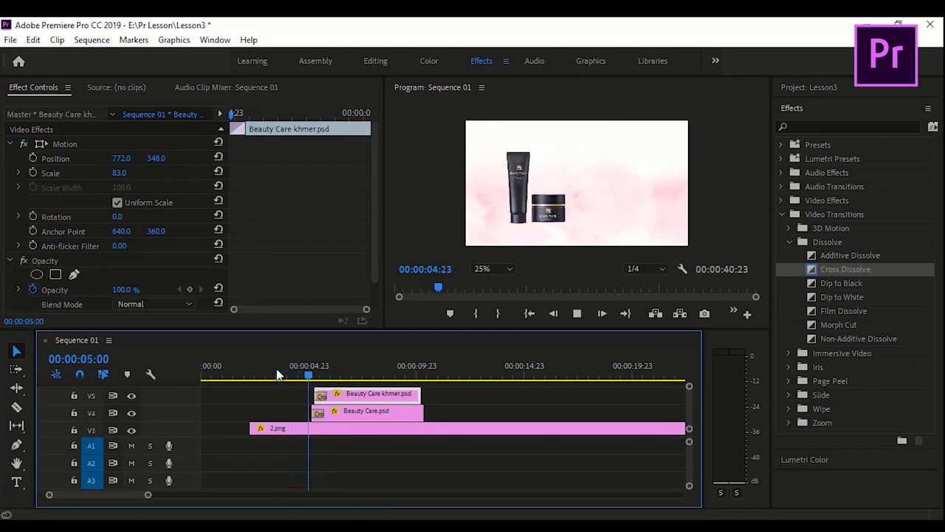
key("space")
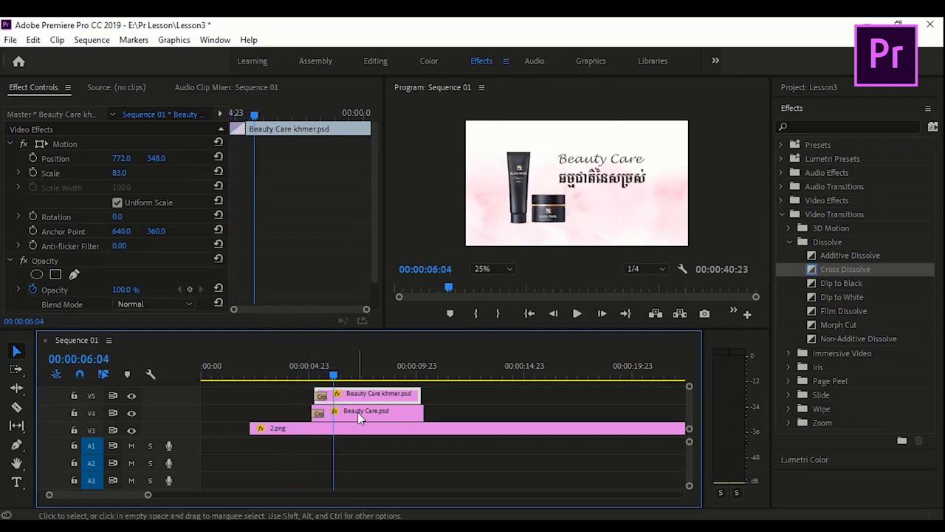
Shift both Beauty Care title clips earlier so the Khmer title runs 00:00:04:23 to 00:00:09:21
left_click_drag(440, 393, 392, 418)
left_click(303, 373)
key("space")
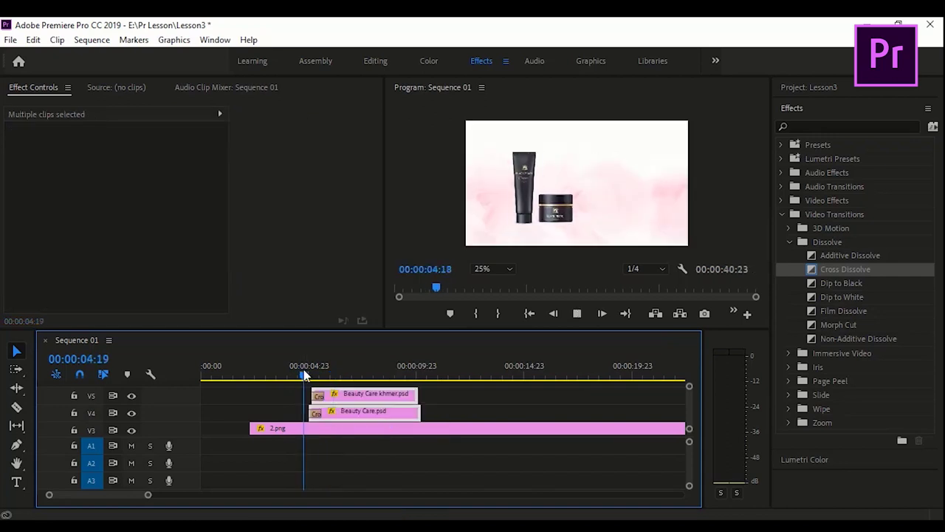
key("space")
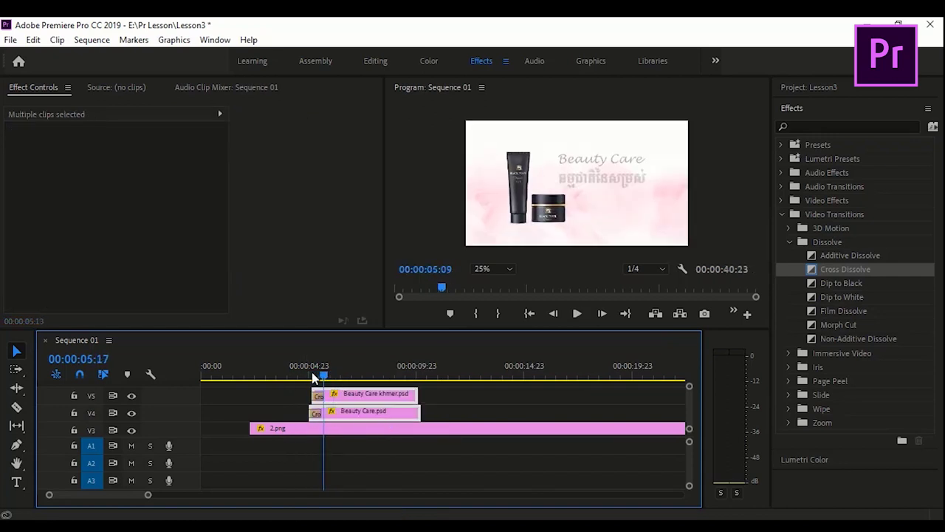
left_click_drag(314, 378, 305, 376)
left_click_drag(352, 396, 350, 398)
key("space")
key("space")
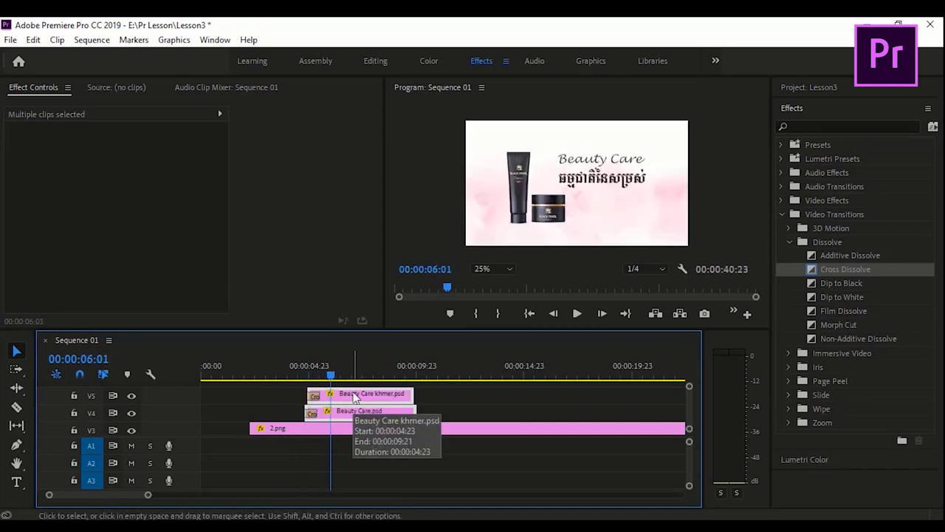
mouse_move(333, 378)
left_mouse_down()
mouse_move(271, 378)
mouse_move(326, 400)
left_mouse_up()
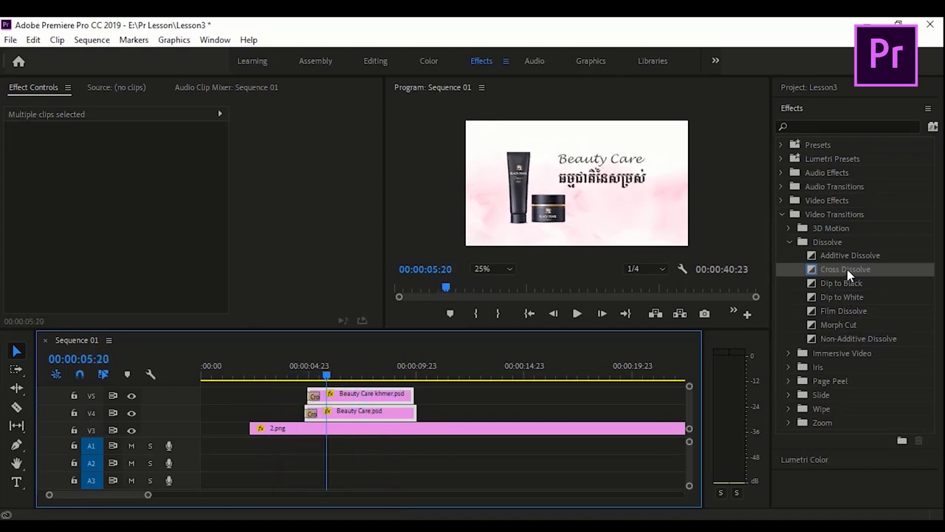
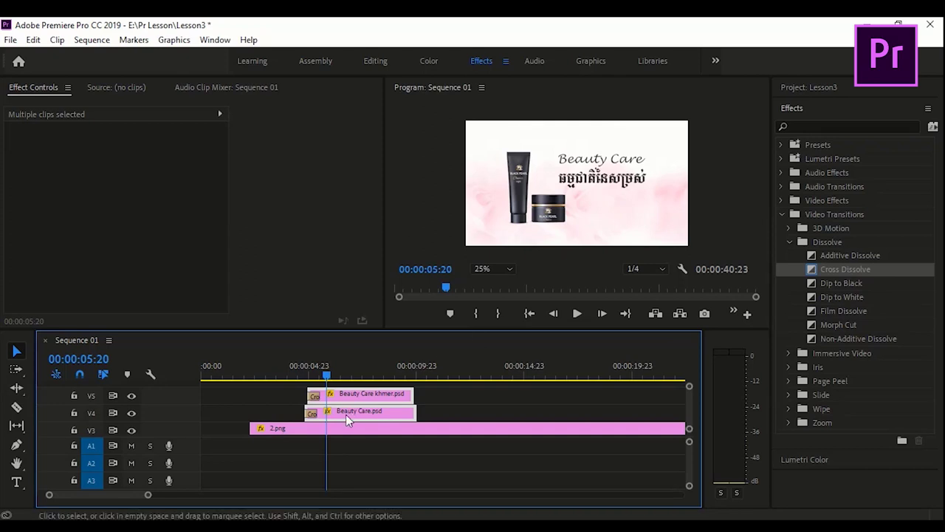
Keyframe the Khmer title's Position so it slides in from off-screen right
left_click(342, 373)
left_click(269, 401)
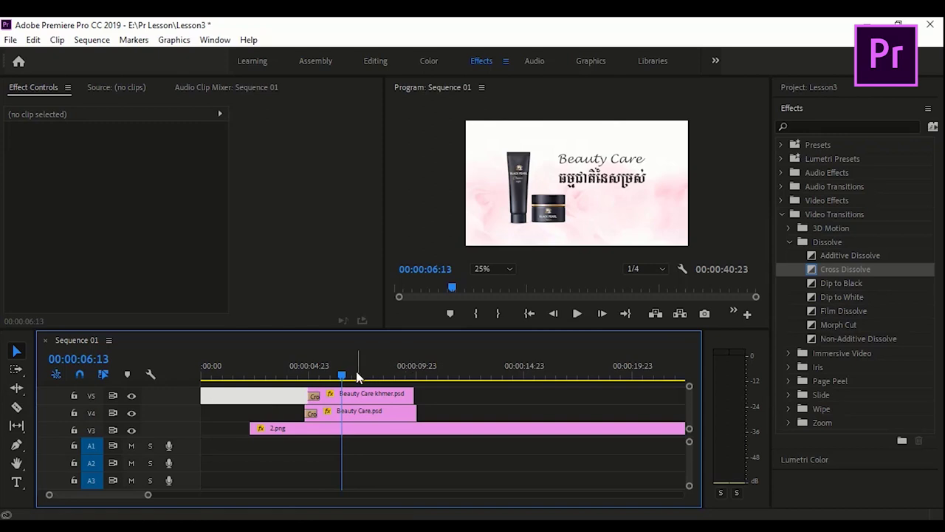
left_click(325, 373)
left_click(350, 397)
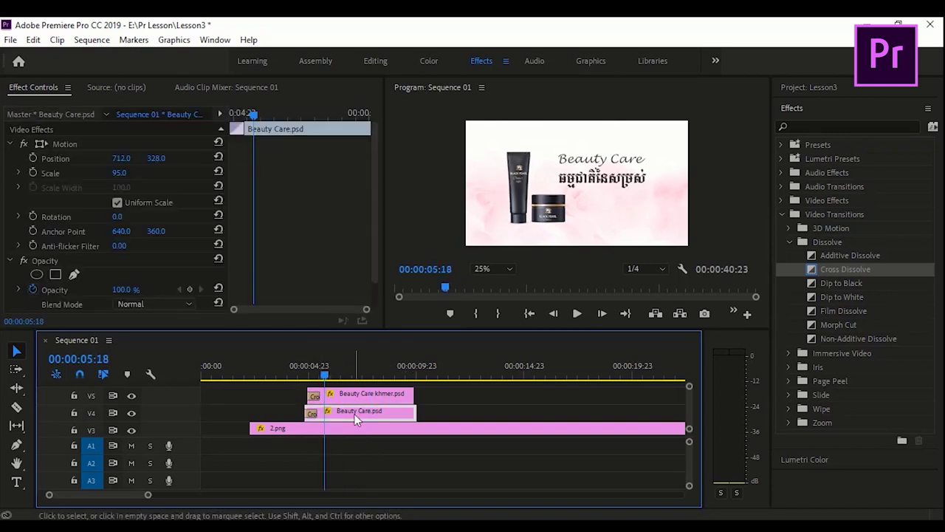
left_click(33, 158)
left_click(56, 144)
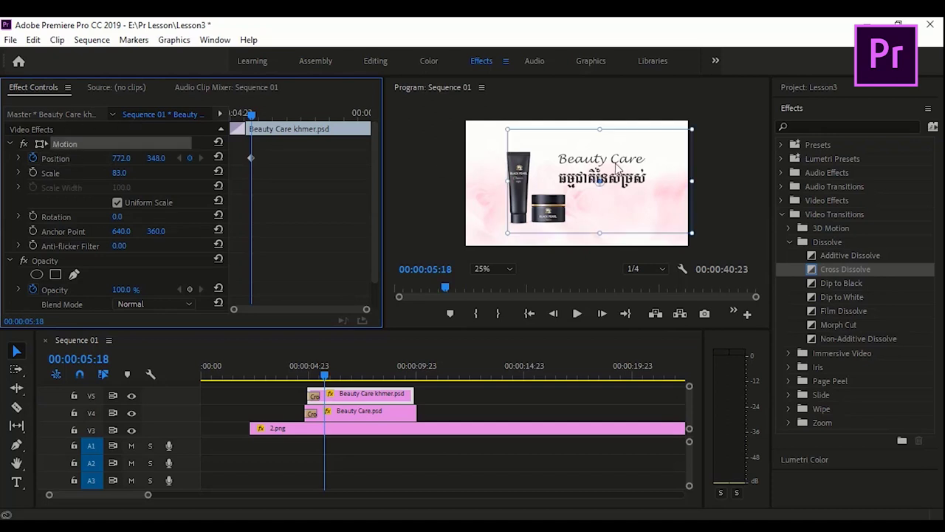
left_click_drag(582, 166, 714, 162)
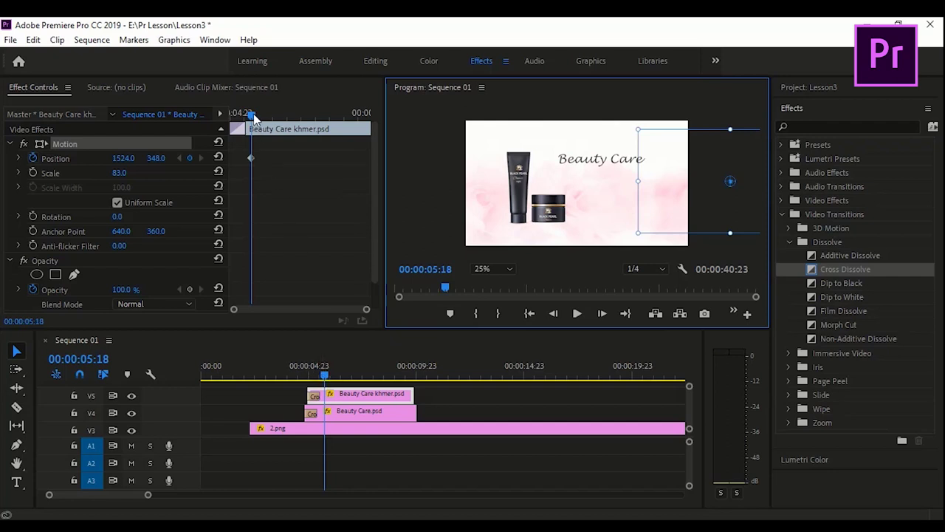
left_click_drag(253, 116, 255, 115)
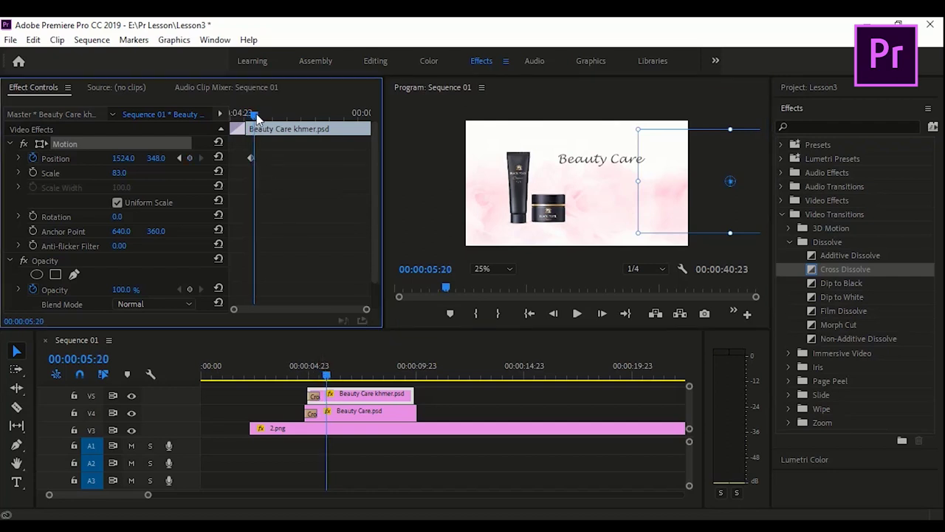
left_click_drag(727, 145, 720, 147)
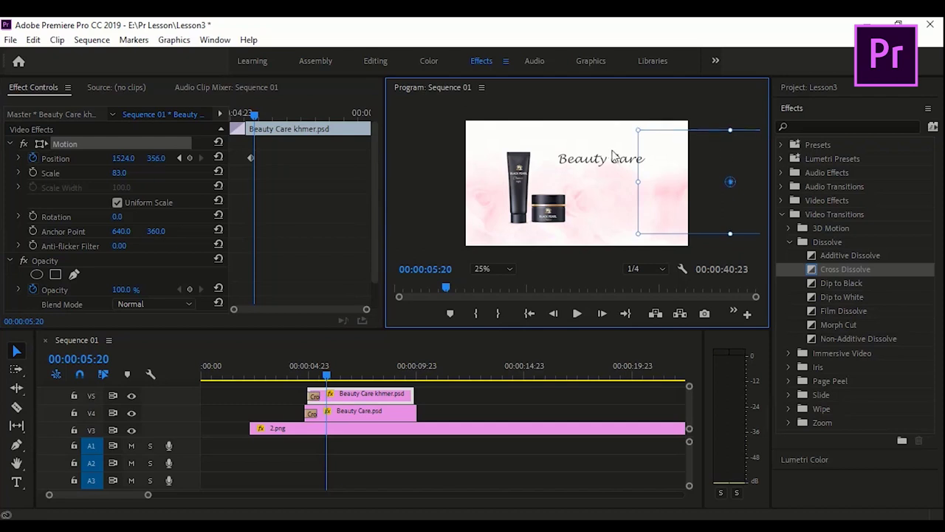
left_click_drag(700, 194, 584, 190)
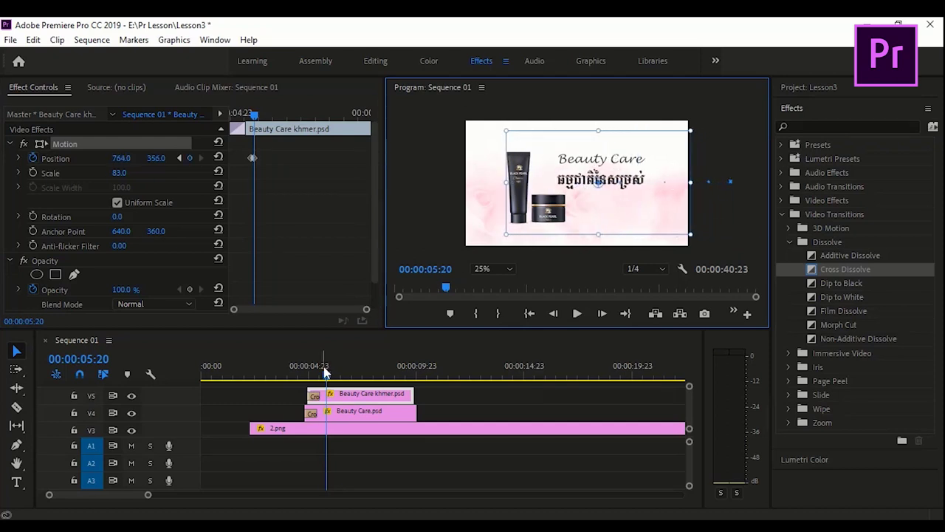
Preview the title slide-in and move its end keyframe later to slow it
left_click_drag(325, 372, 306, 375)
key("space")
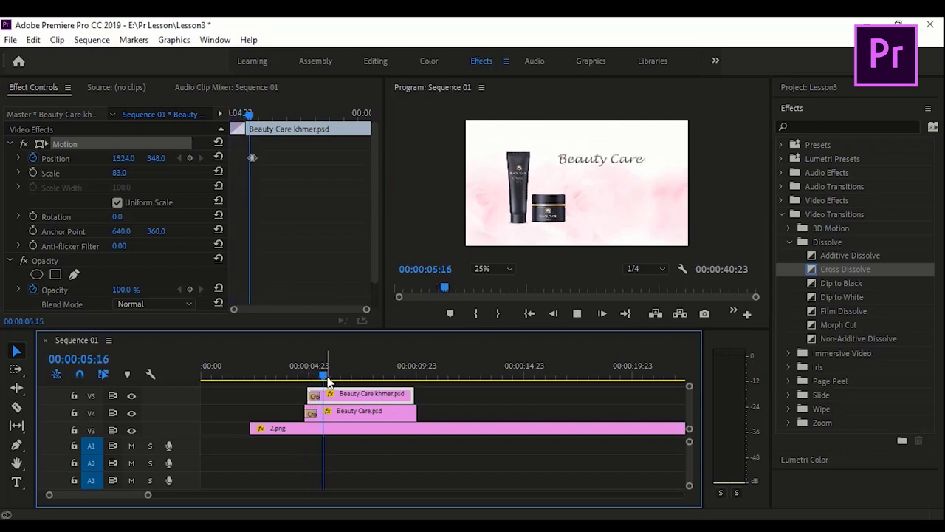
key("space")
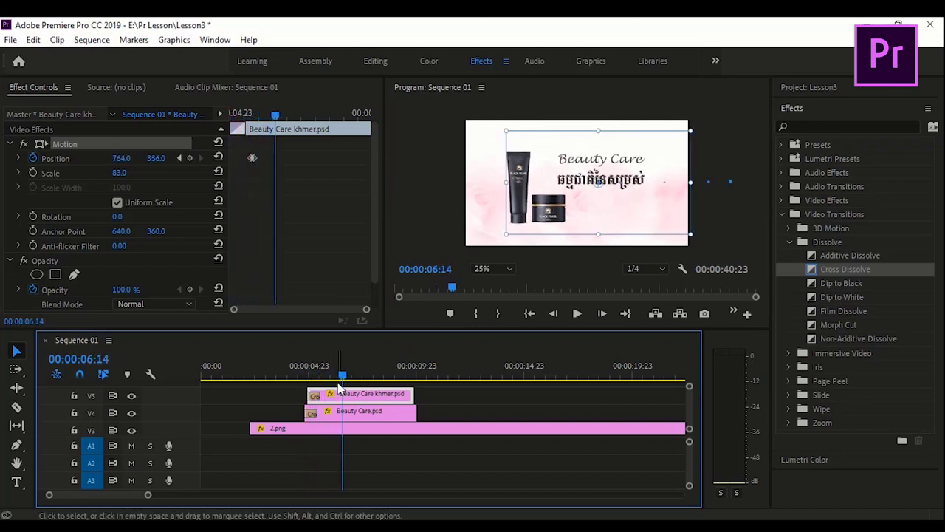
left_click_drag(367, 310, 256, 310)
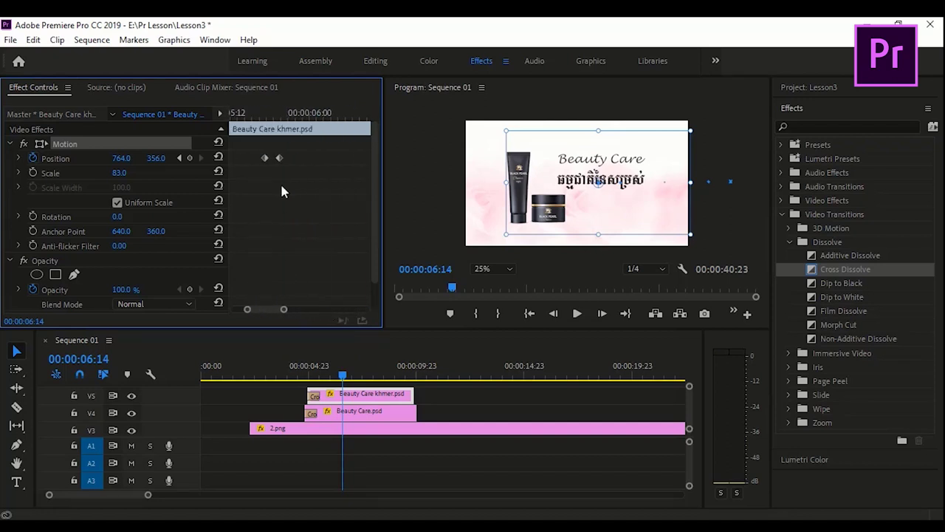
left_click_drag(288, 164, 299, 166)
left_click(306, 373)
key("space")
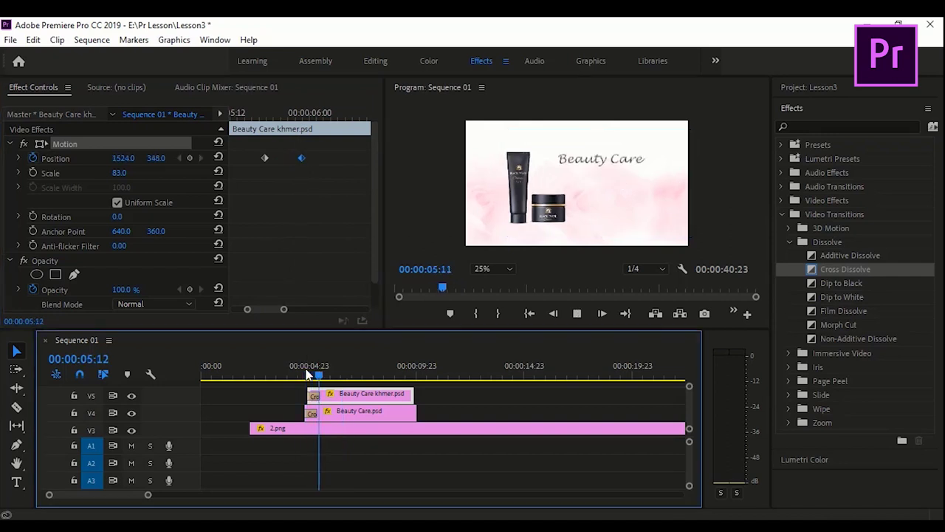
left_click(297, 366)
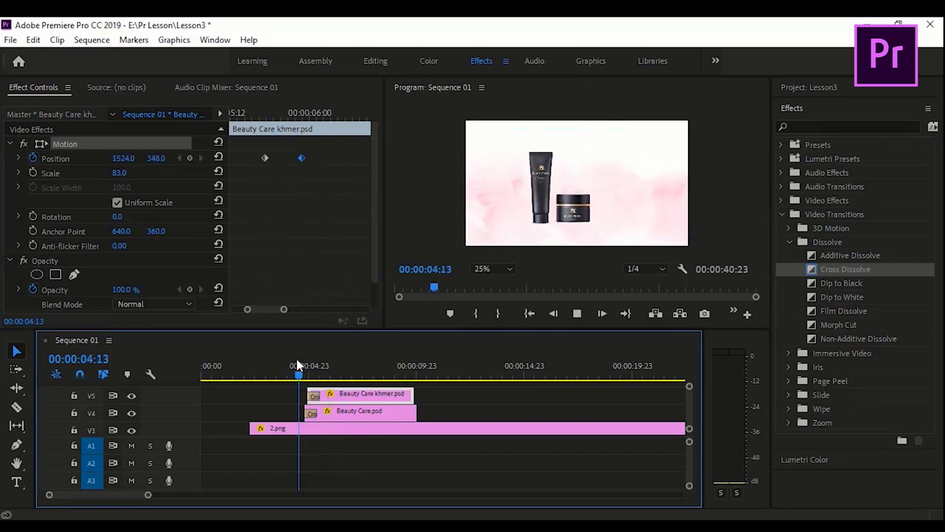
key("space")
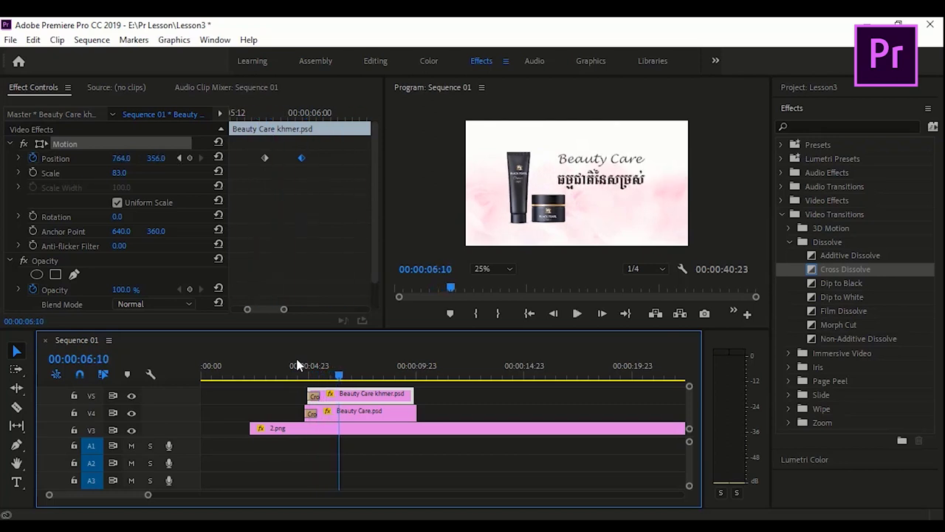
Delete both Position keyframes and move the playhead to 00:00:09:16
left_click(302, 157)
left_click_drag(254, 187, 255, 188)
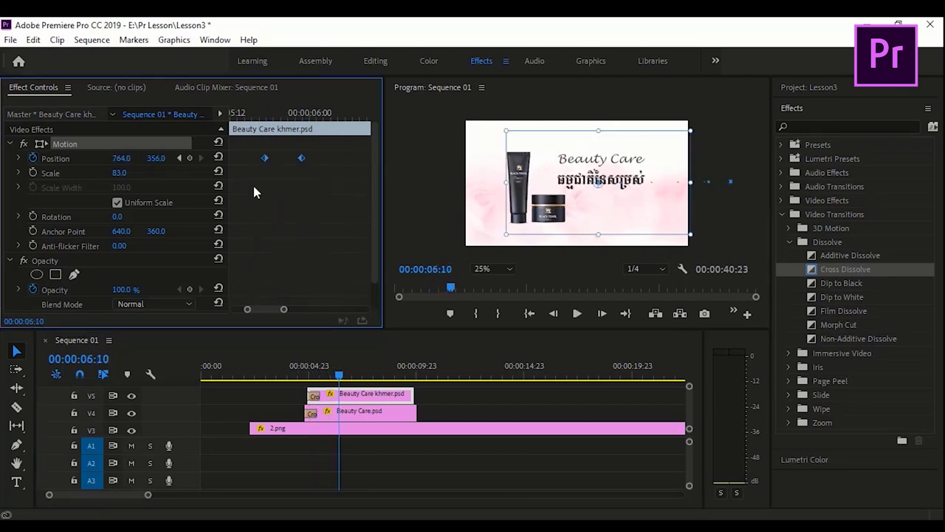
key("Delete")
left_click(340, 377)
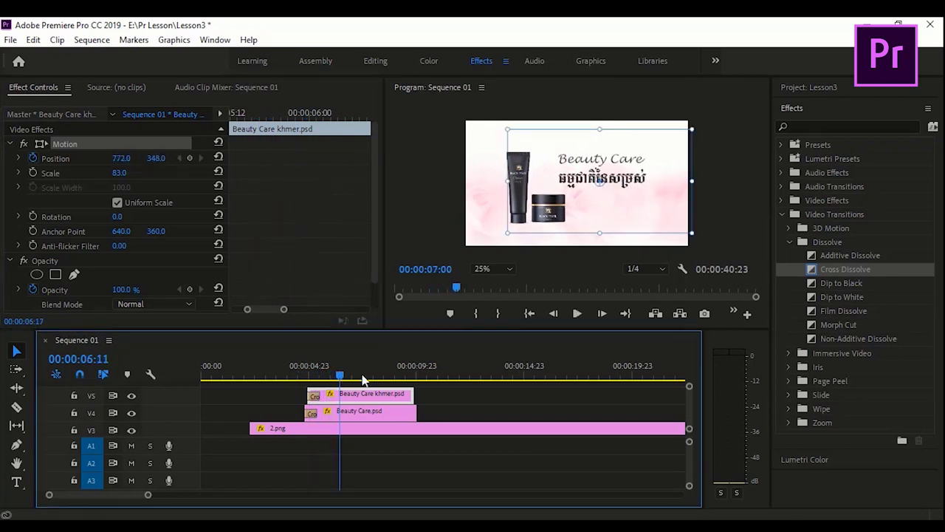
left_click(408, 377)
left_click(411, 379)
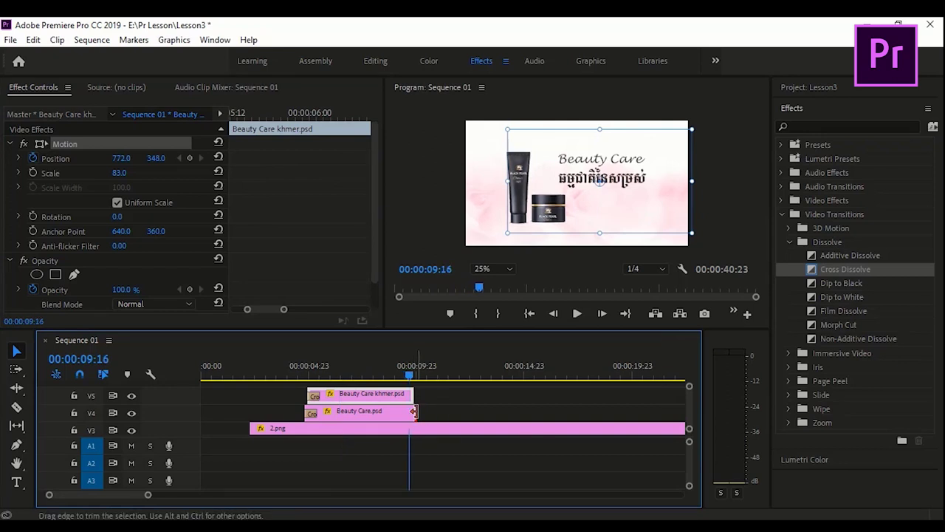
Trim Beauty Care.psd to end at the playhead and cut off 2.png's tail there
left_click_drag(414, 411, 412, 413)
left_click(412, 379)
left_click_drag(413, 379, 413, 379)
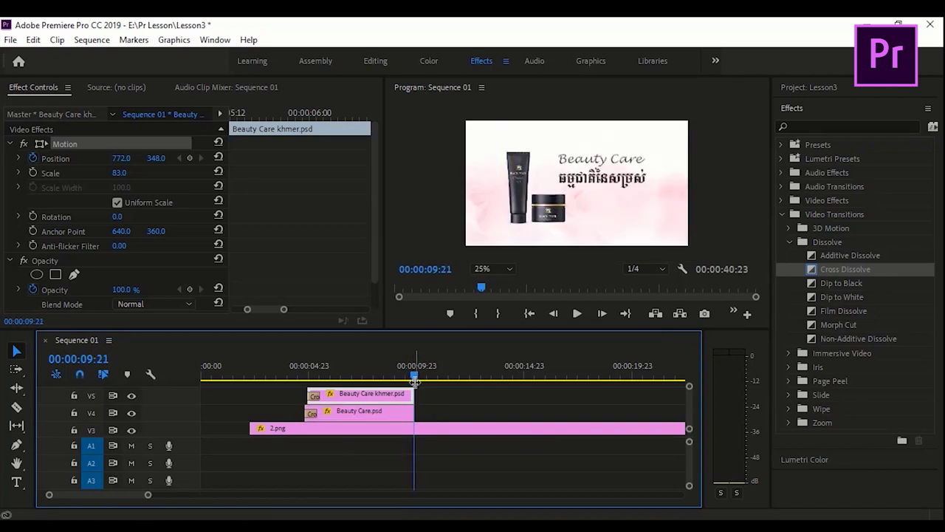
left_click(424, 435)
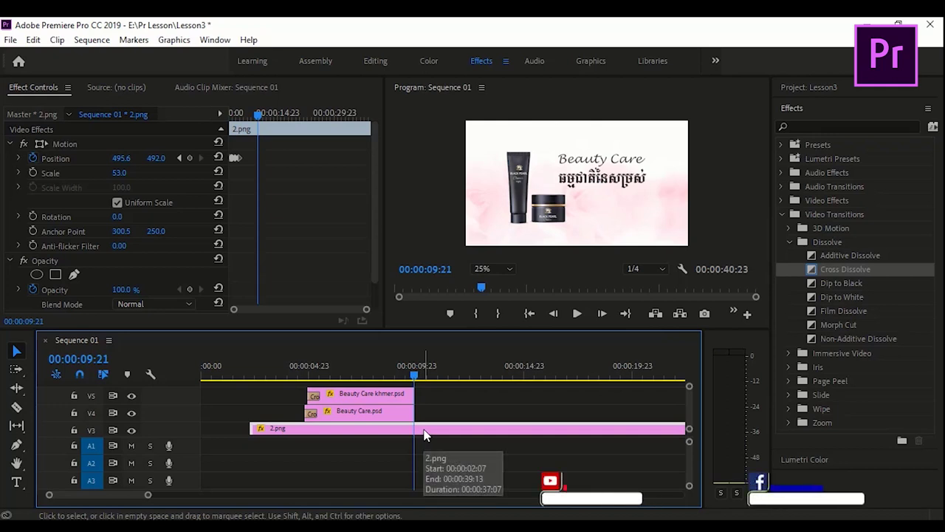
left_click(417, 430, "ctrl")
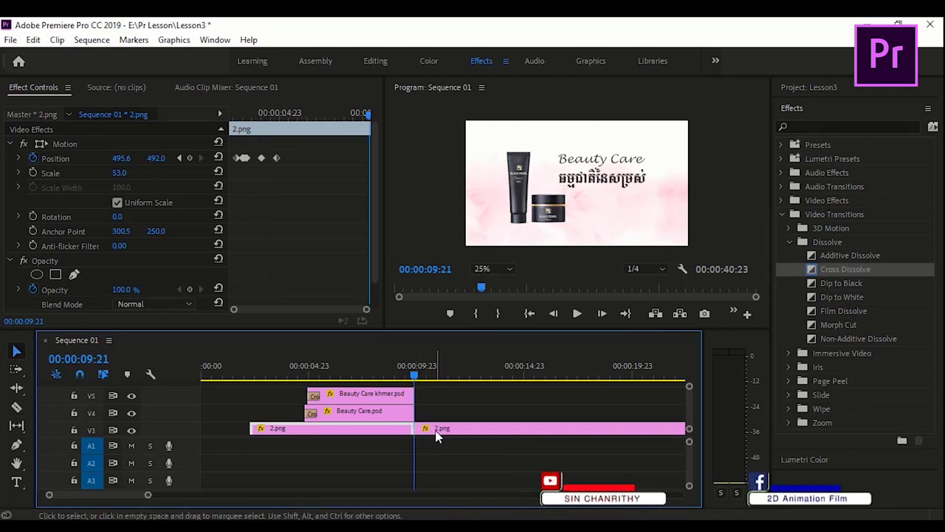
key("Delete")
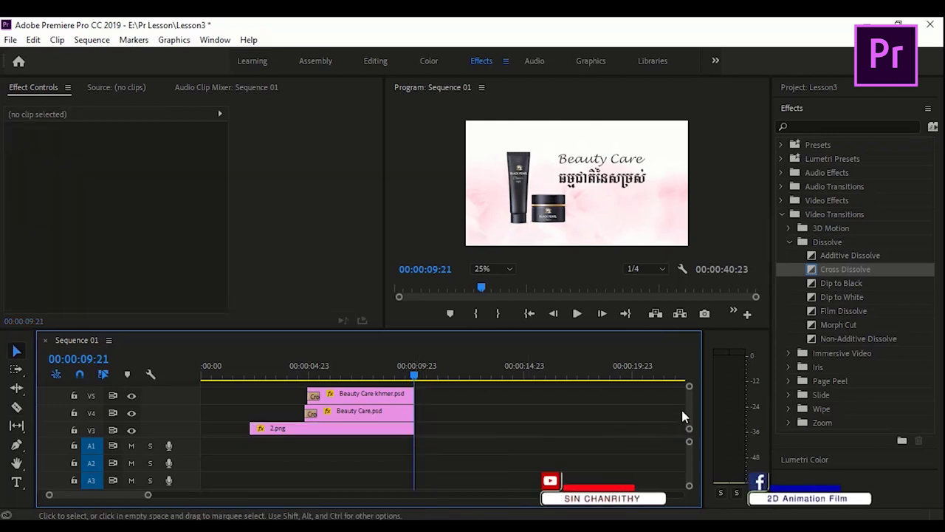
Razor 1.png where the titles end and delete the leftover part
left_click_drag(689, 387, 689, 383)
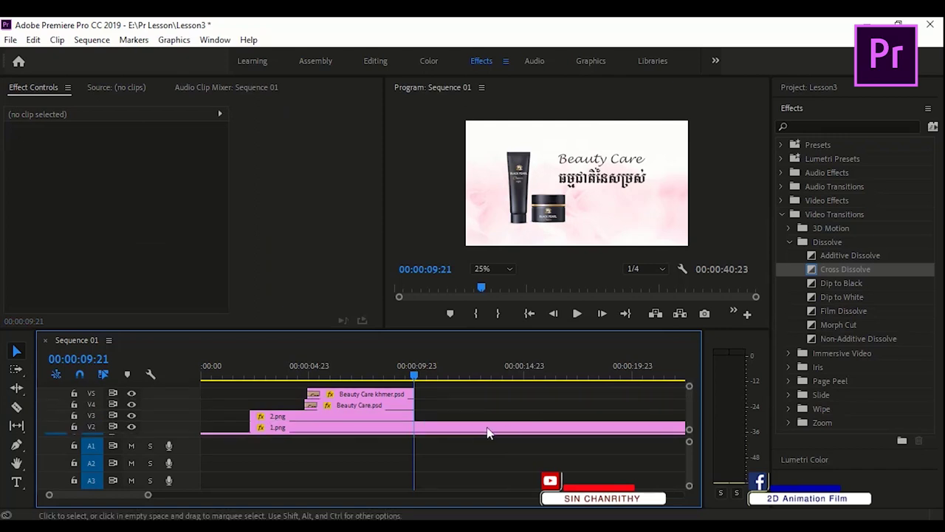
key("c")
left_click(414, 428)
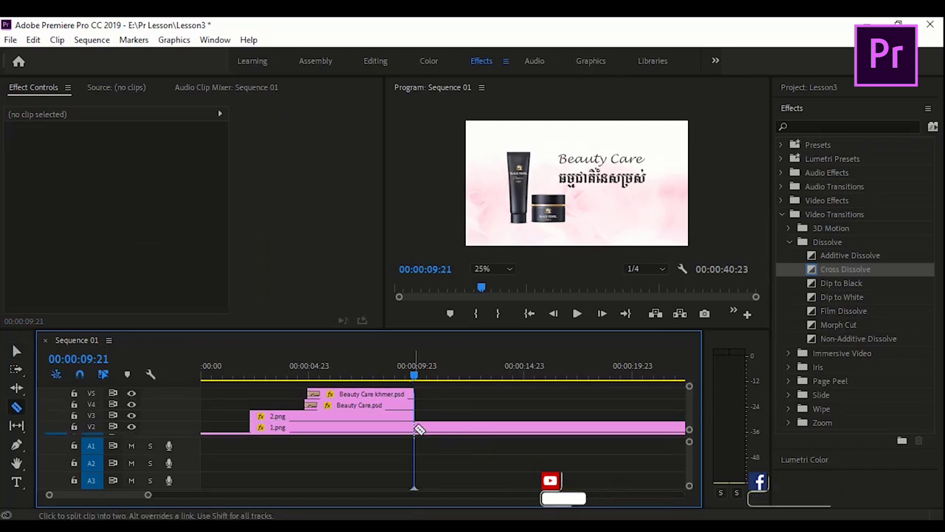
key("v")
left_click(432, 429)
key("Delete")
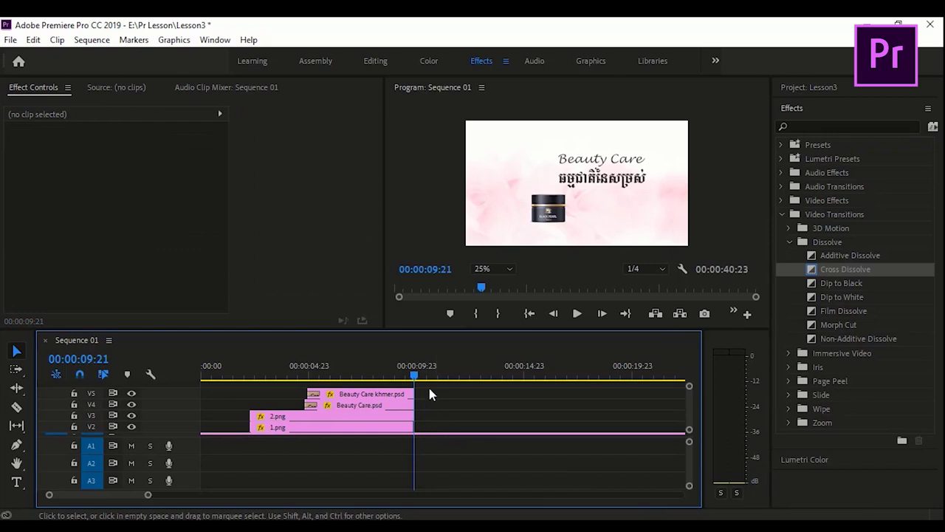
Cut off Background.jpg's tail, trim 1.png to the current time, and scrub to check
scroll(691, 432, "down", 2)
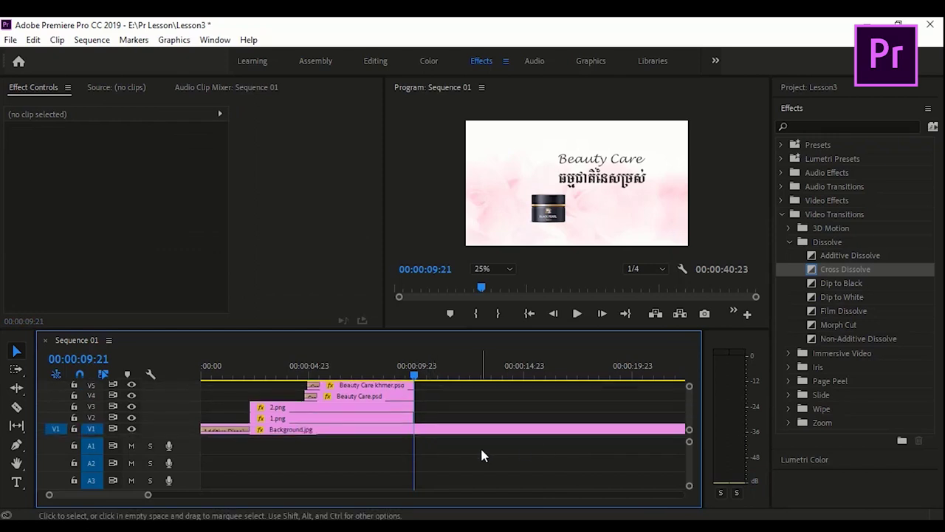
key("c")
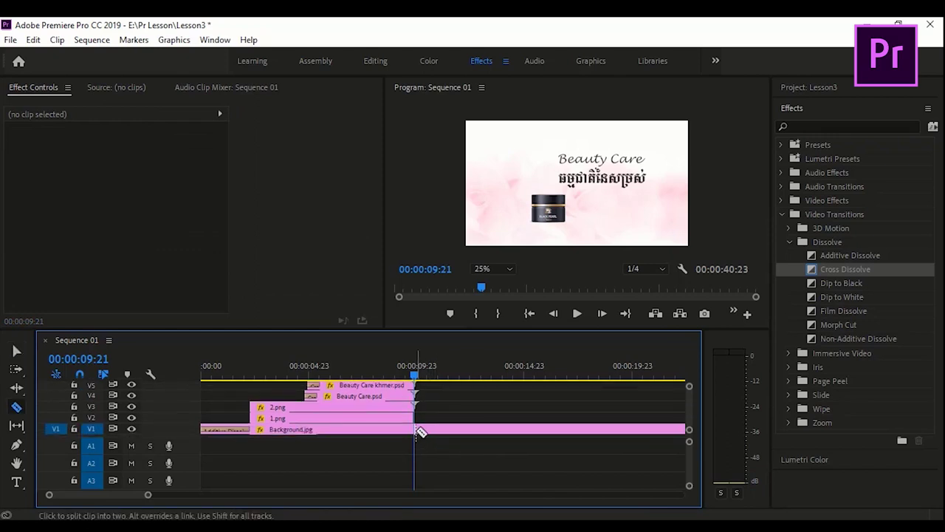
left_click(415, 429)
key("v")
left_click(419, 429)
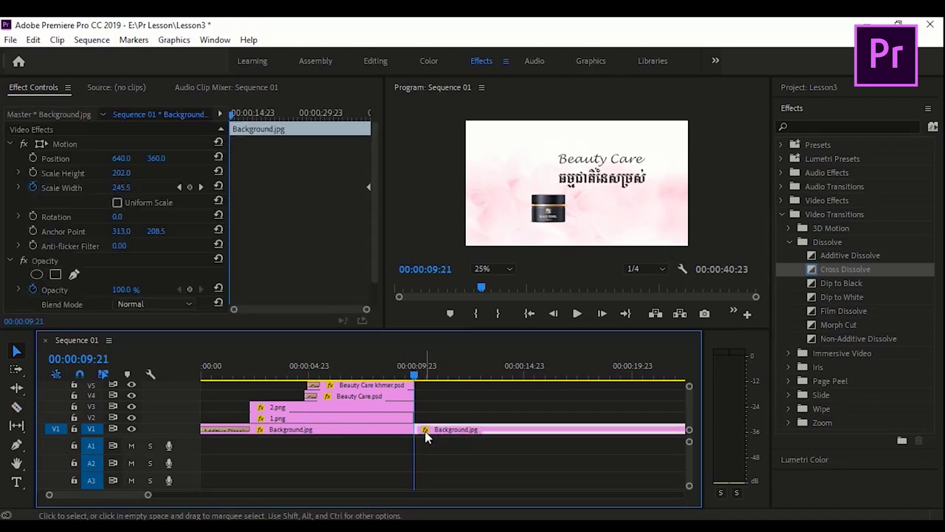
key("Delete")
left_click_drag(410, 420, 413, 420)
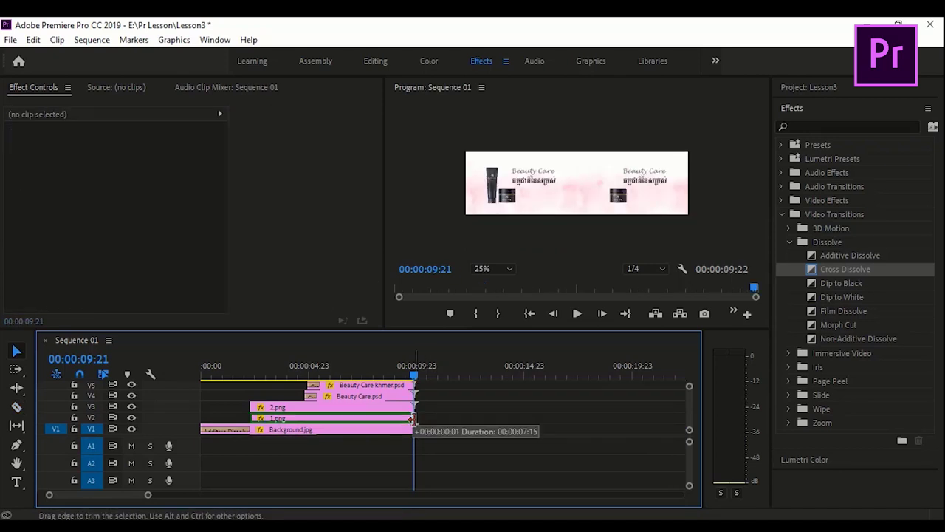
mouse_move(416, 376)
left_mouse_down()
mouse_move(260, 375)
mouse_move(412, 375)
left_mouse_up()
mouse_move(336, 390)
left_mouse_down()
mouse_move(439, 391)
mouse_move(171, 400)
mouse_move(317, 399)
left_mouse_up()
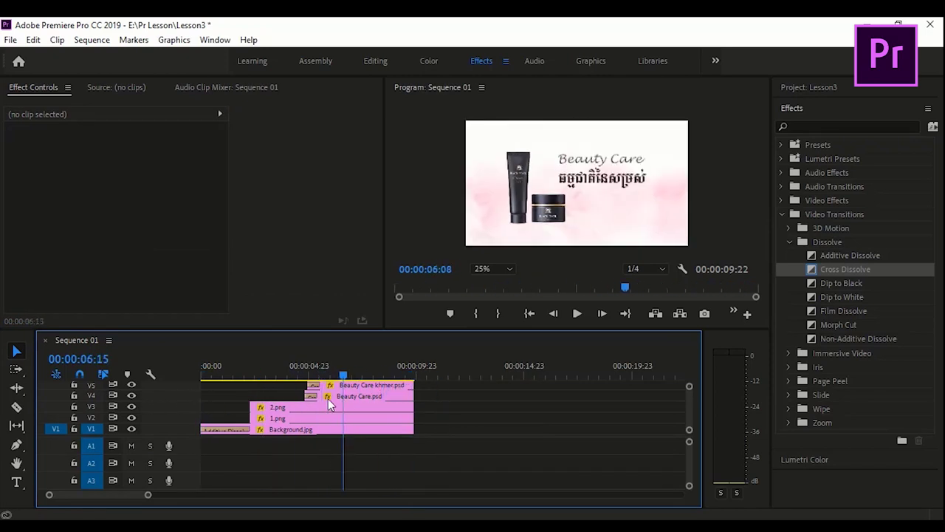
key("Home")
key("space")
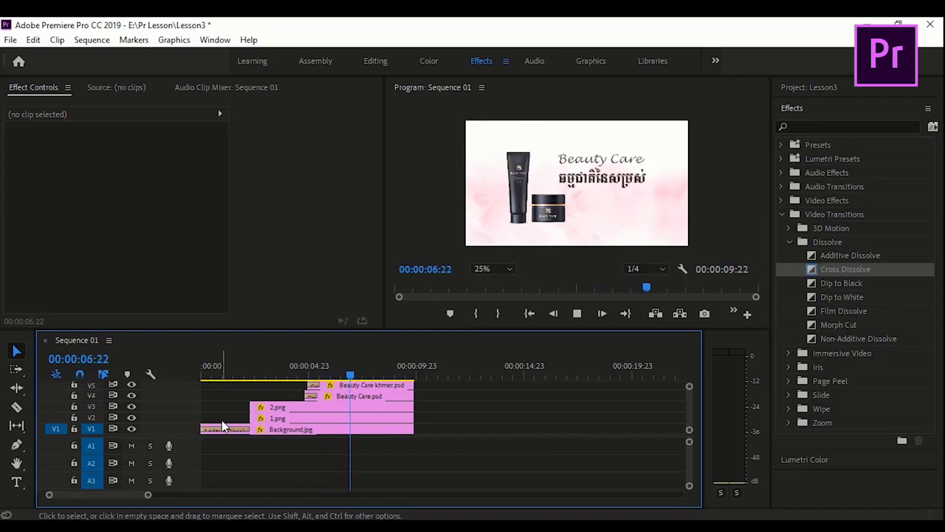
key("space")
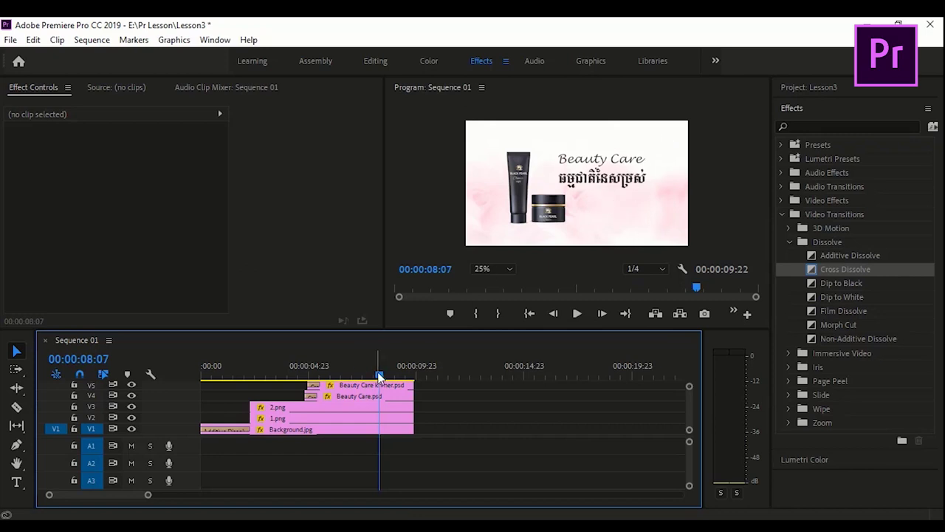
left_click_drag(379, 377, 380, 377)
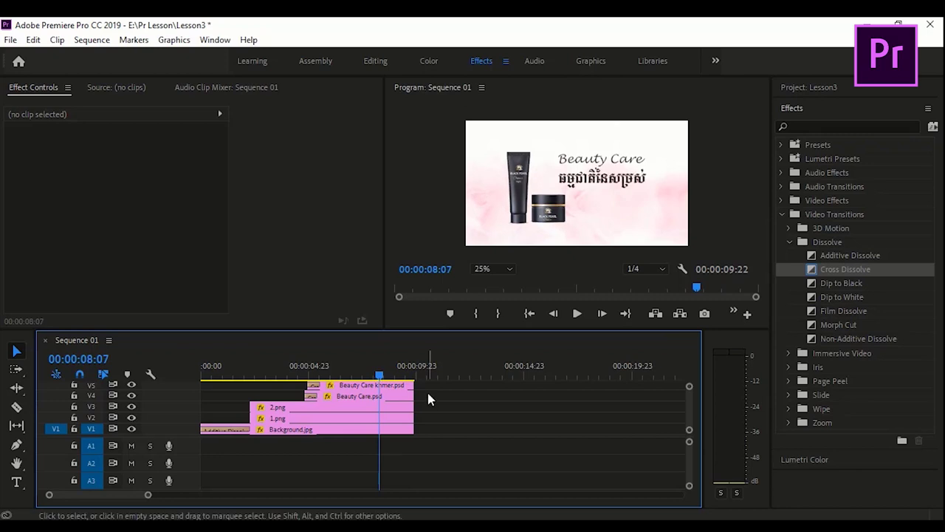
key("space")
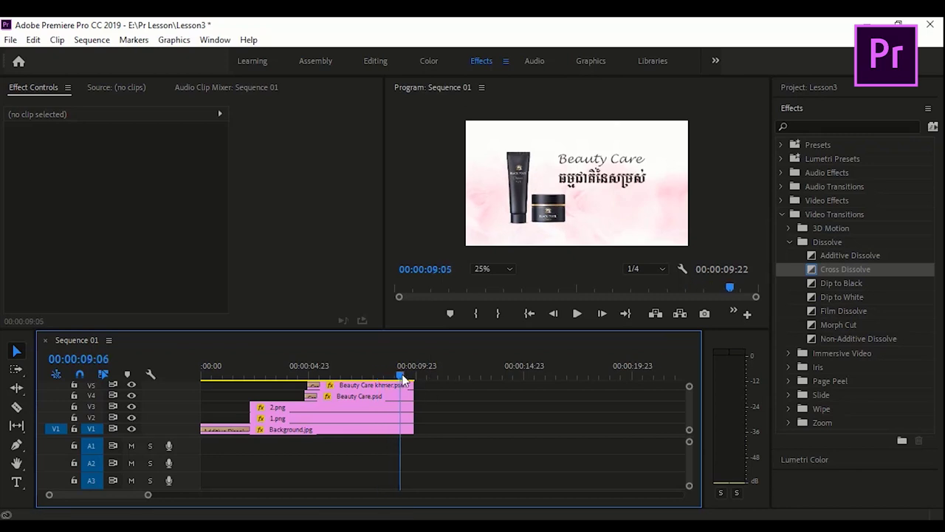
left_click(371, 378)
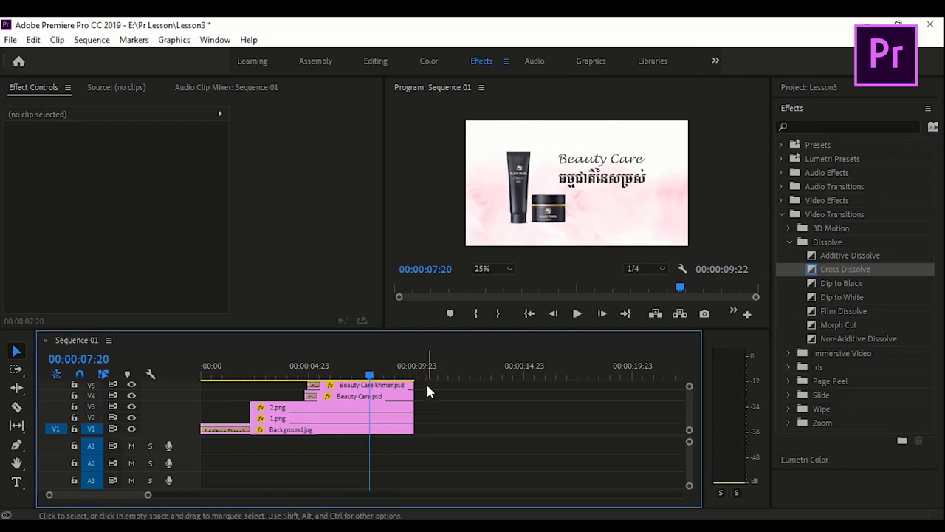
Nest all five timeline clips into one sequence named Clip on V1 and scrub through it
left_click_drag(431, 383, 264, 458)
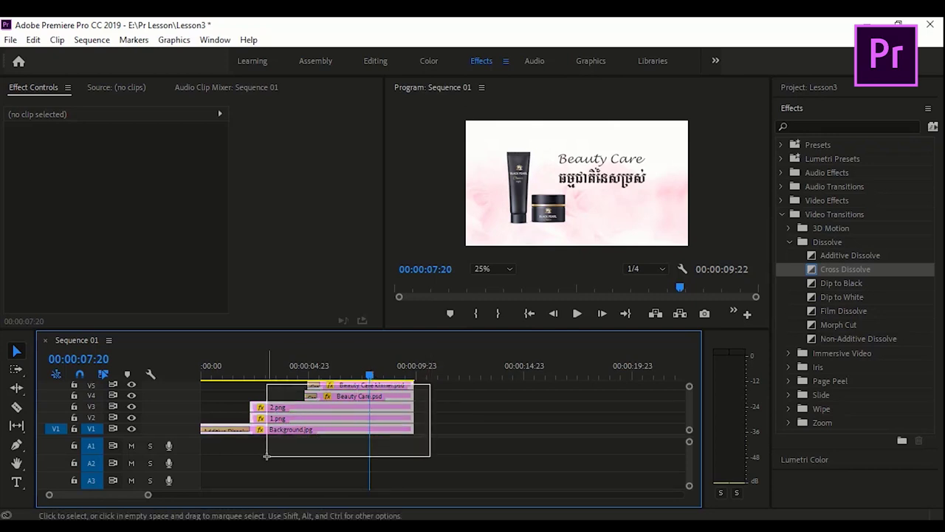
right_click(405, 411)
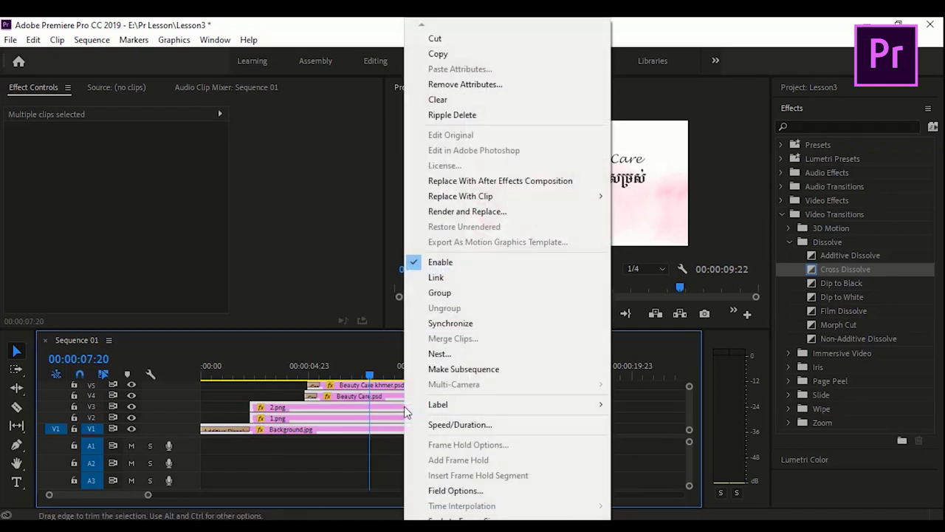
left_click(446, 358)
type("Clicp")
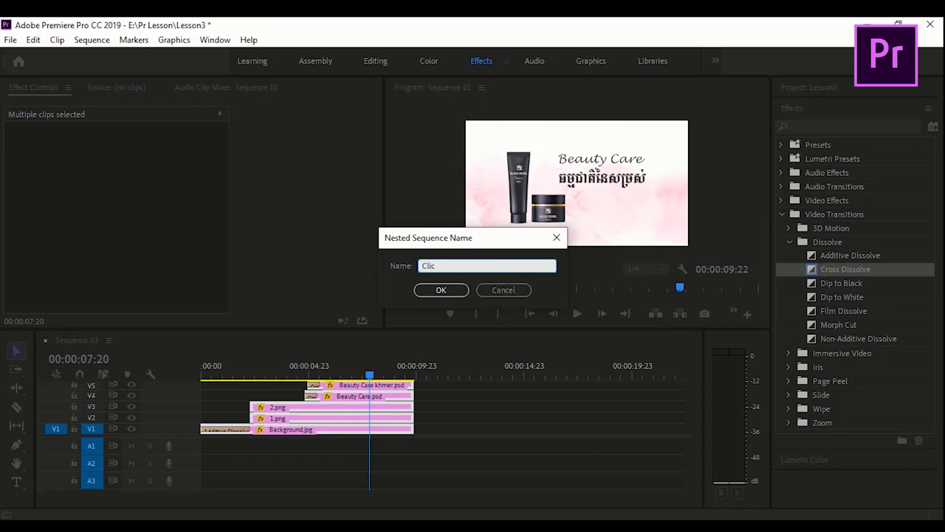
key("Return")
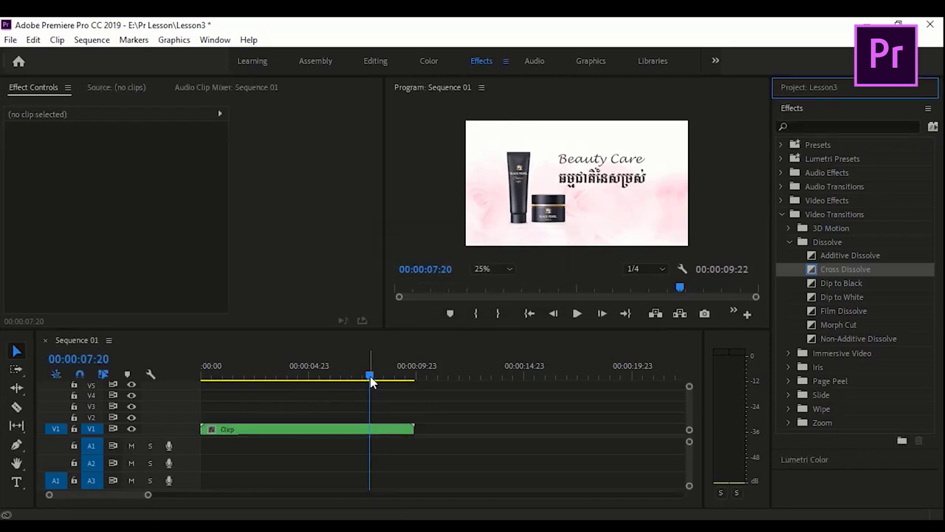
mouse_move(355, 381)
left_mouse_down()
mouse_move(259, 383)
mouse_move(328, 400)
left_mouse_up()
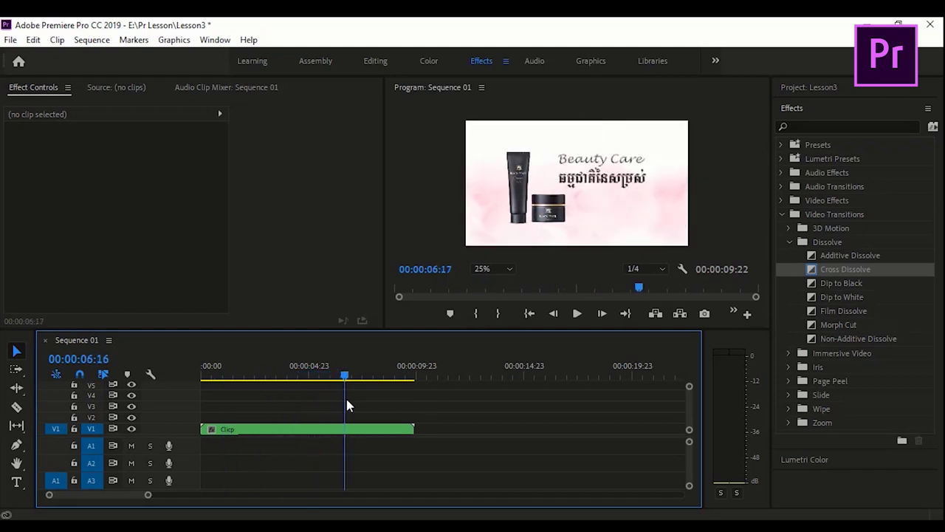
left_click_drag(367, 404, 249, 414)
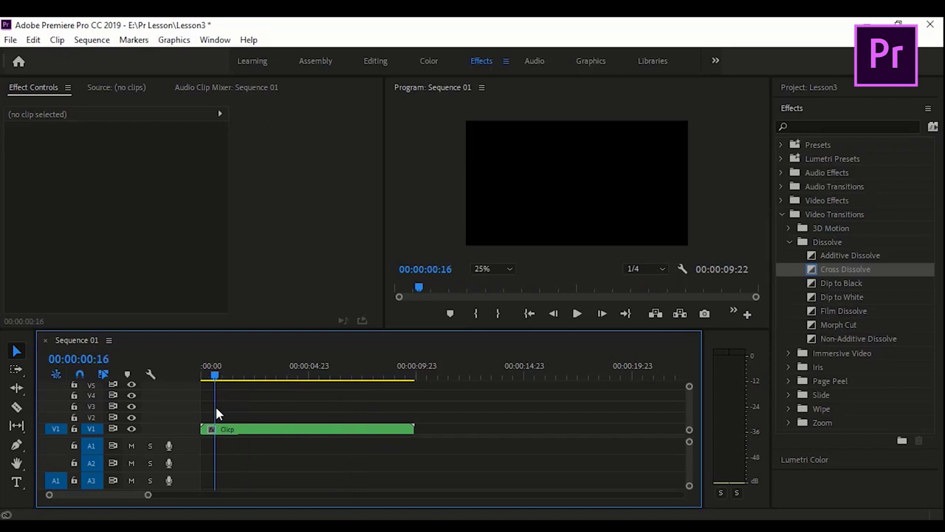
Apply Cross Dissolve to the end of the nested Clip on V1 and preview the fade
key("space")
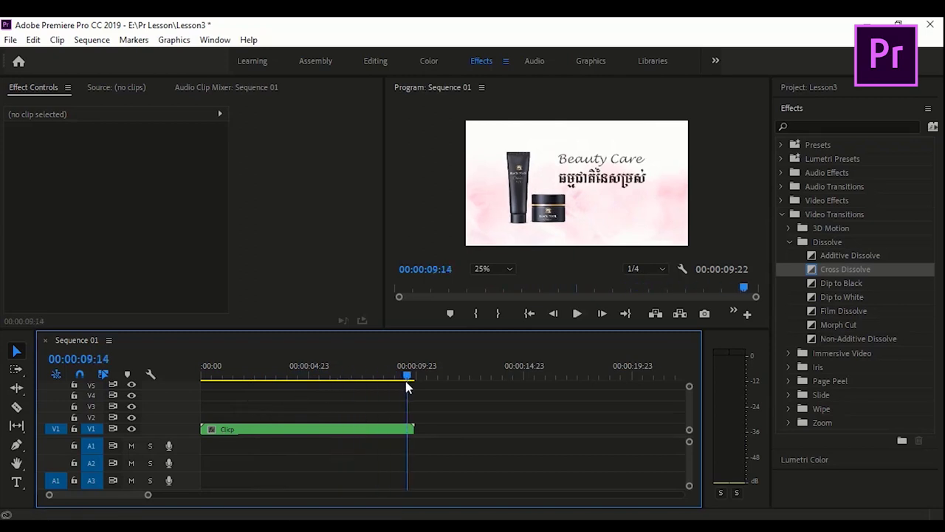
left_click_drag(405, 381, 404, 380)
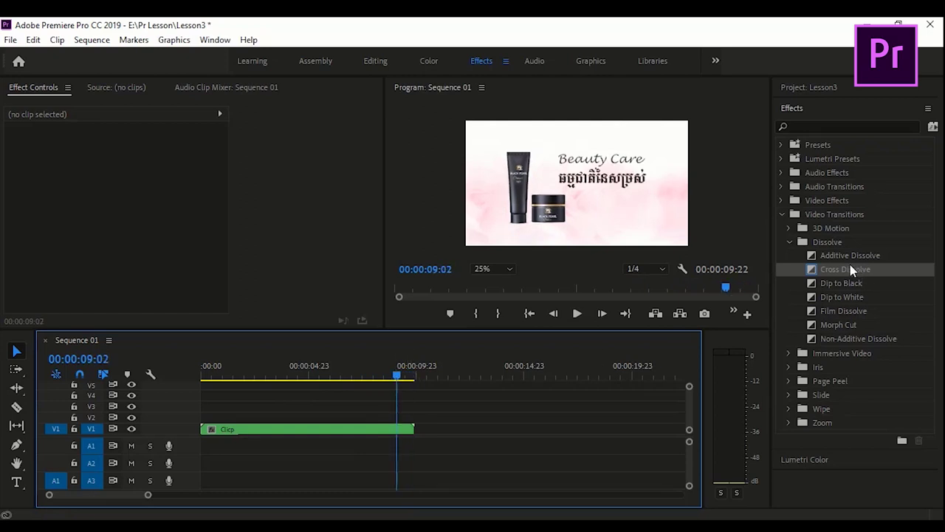
left_click_drag(850, 269, 481, 407)
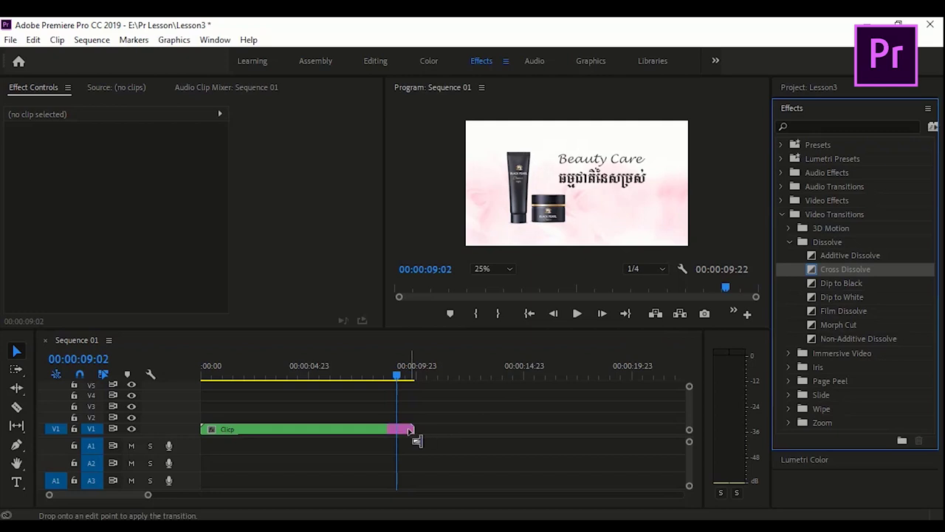
left_click_drag(411, 429, 408, 430)
left_click_drag(395, 380, 292, 380)
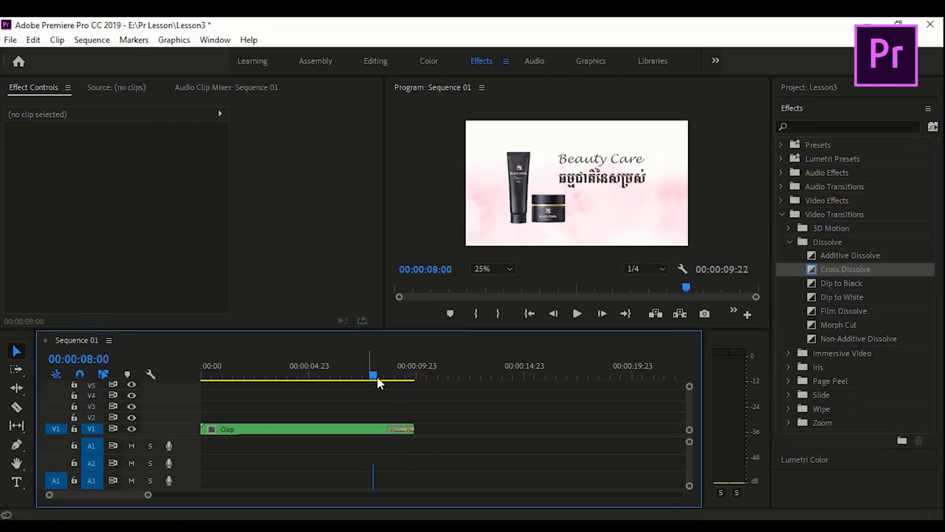
key("space")
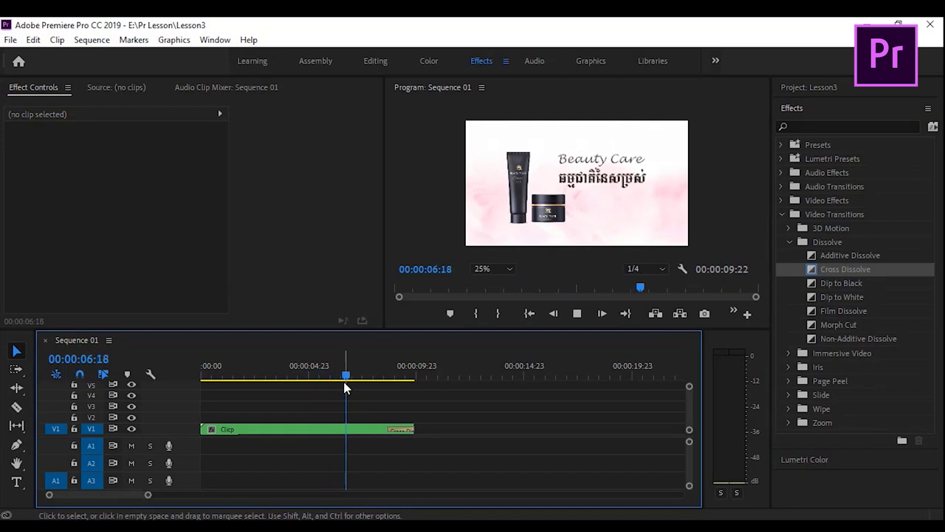
key("space")
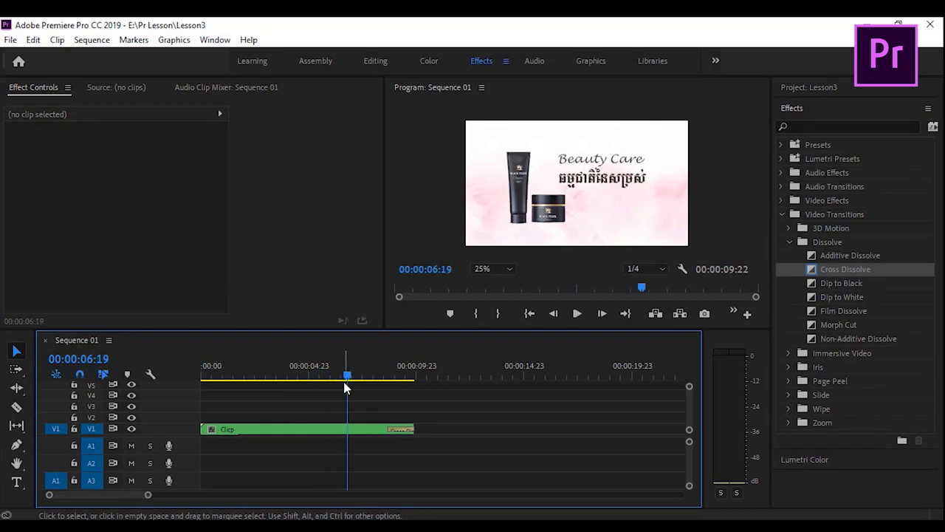
Drag Sound_2020_05_20_09_47_25_8.mp3 from File Explorer onto A1 and play it with the video
mouse_move(158, 514)
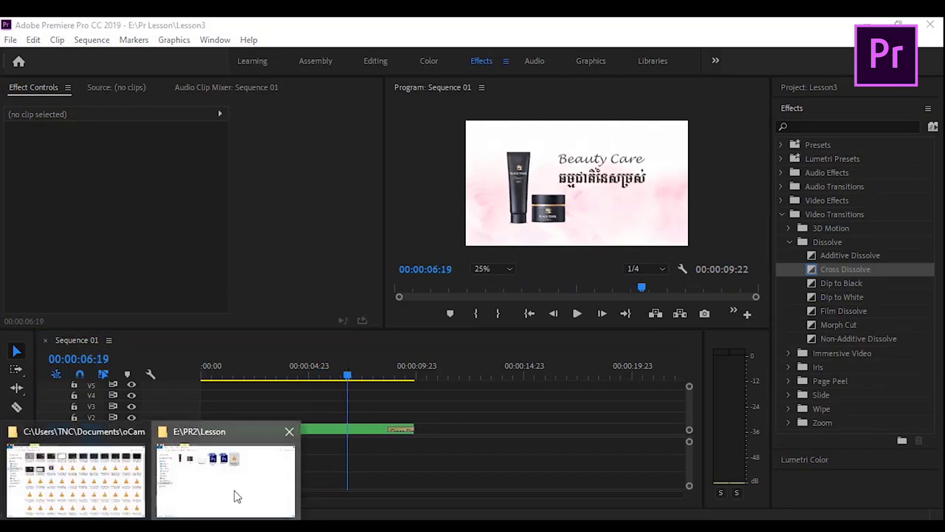
left_click(232, 496)
left_click(396, 307)
mouse_move(531, 144)
left_mouse_down()
mouse_move(542, 184)
mouse_move(535, 153)
mouse_move(530, 526)
mouse_move(346, 443)
left_mouse_up()
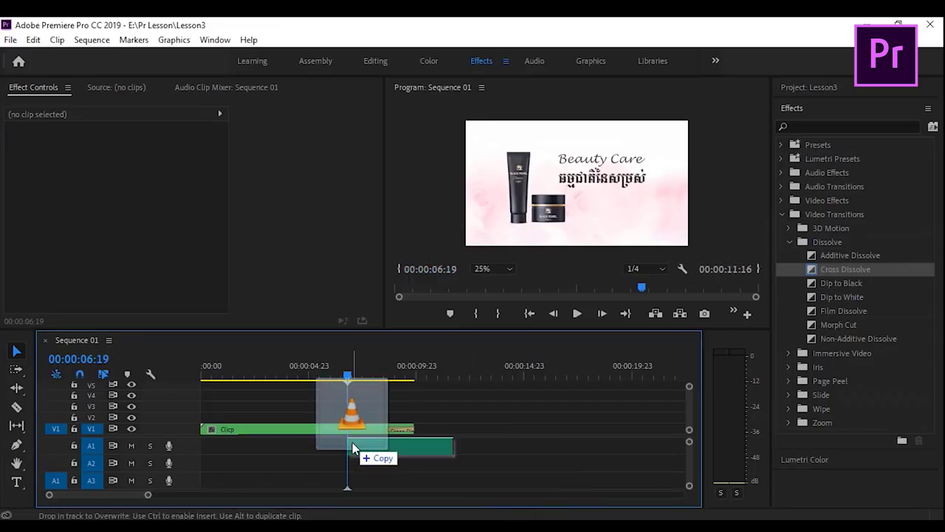
left_click_drag(346, 442, 337, 444)
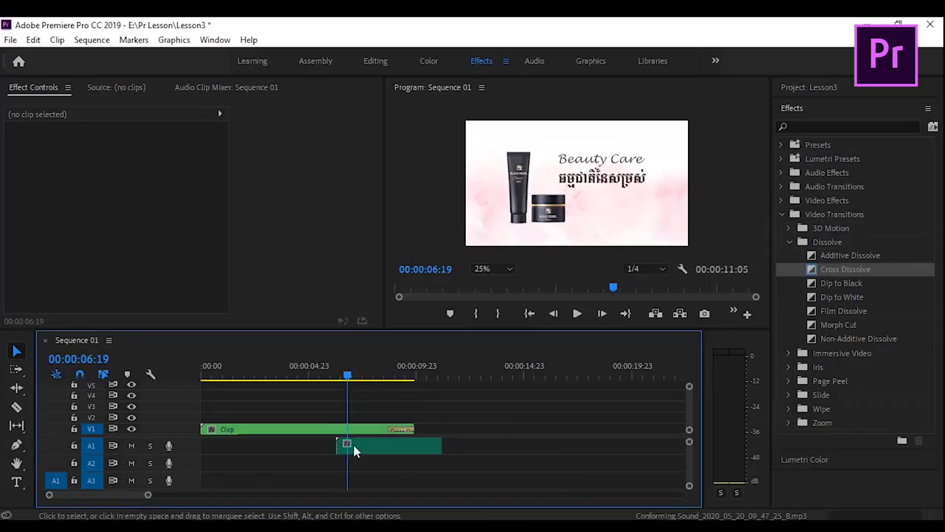
key("space")
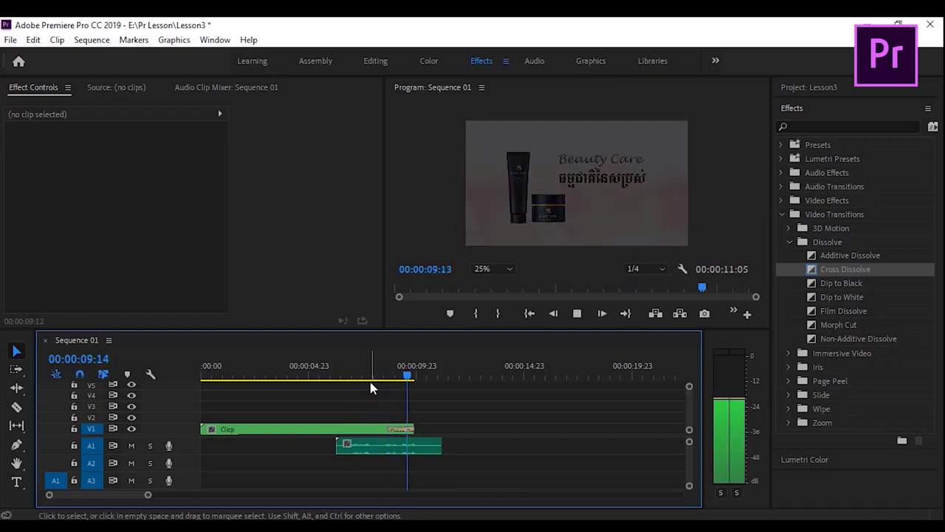
Raise the A1 voice clip's volume to about 5.35 dB and preview it
left_click_drag(313, 379, 282, 378)
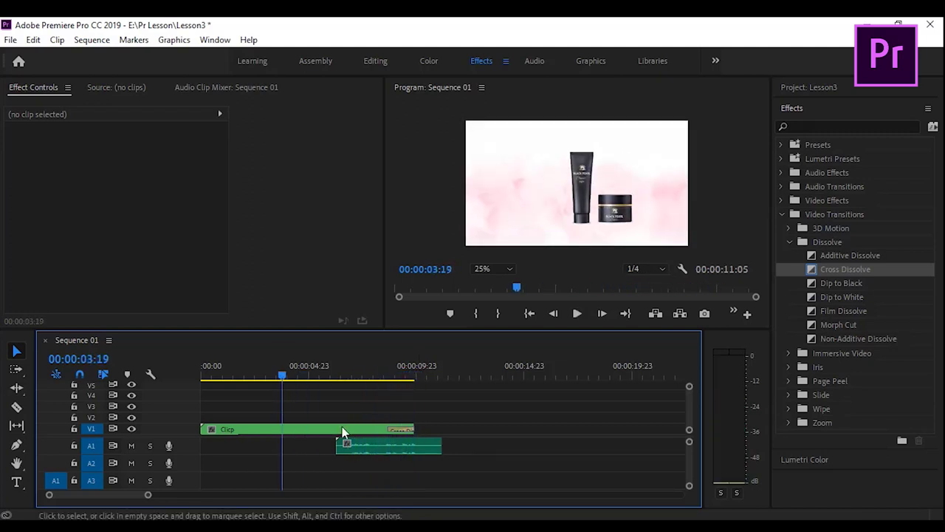
left_click_drag(361, 448, 299, 453)
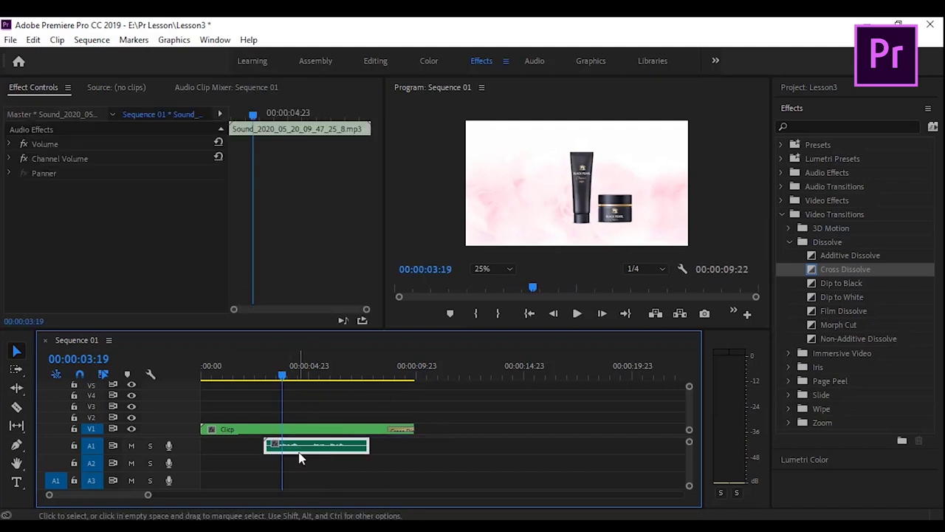
left_click_drag(689, 447, 688, 452)
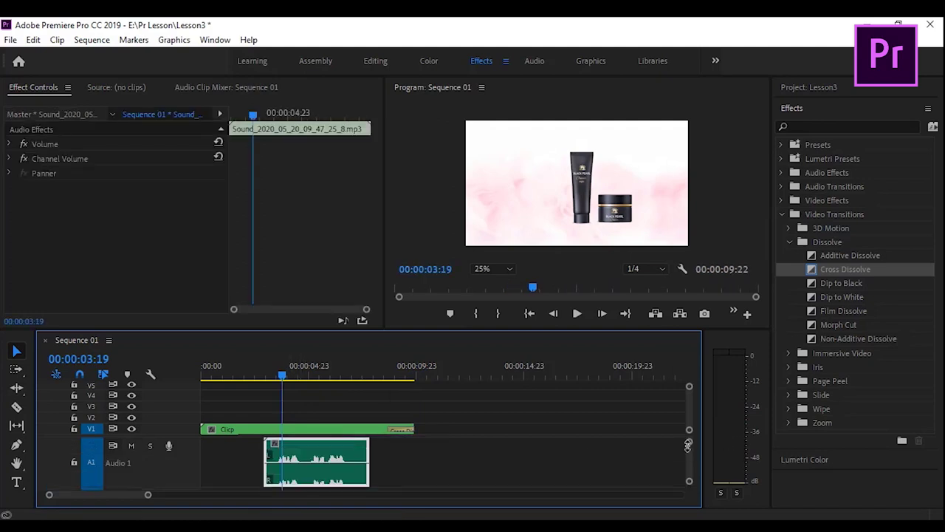
left_click_drag(297, 465, 298, 458)
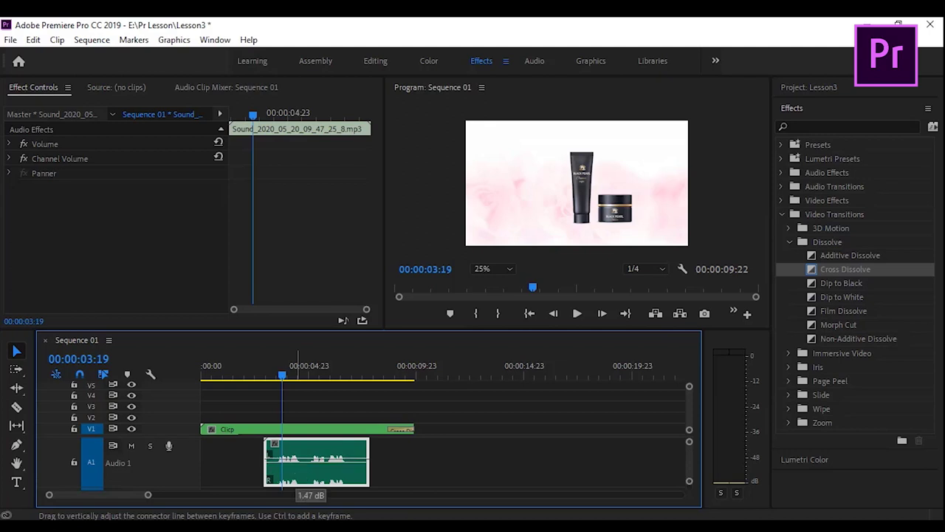
key("space")
key("space")
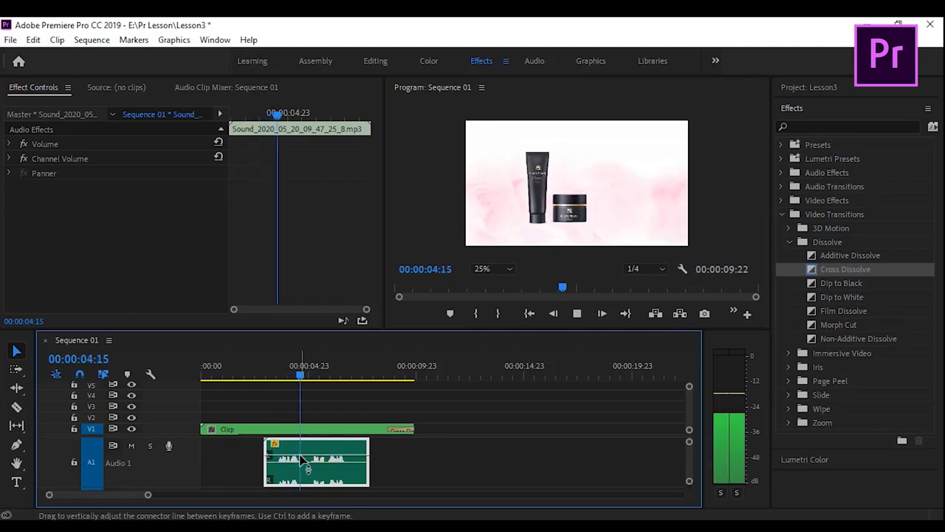
left_click_drag(303, 460, 303, 447)
key("space")
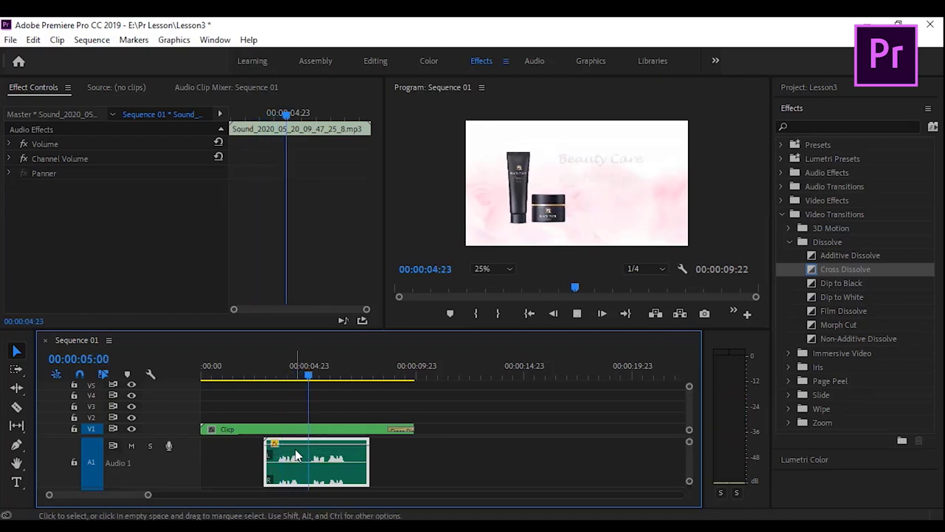
left_click(264, 373)
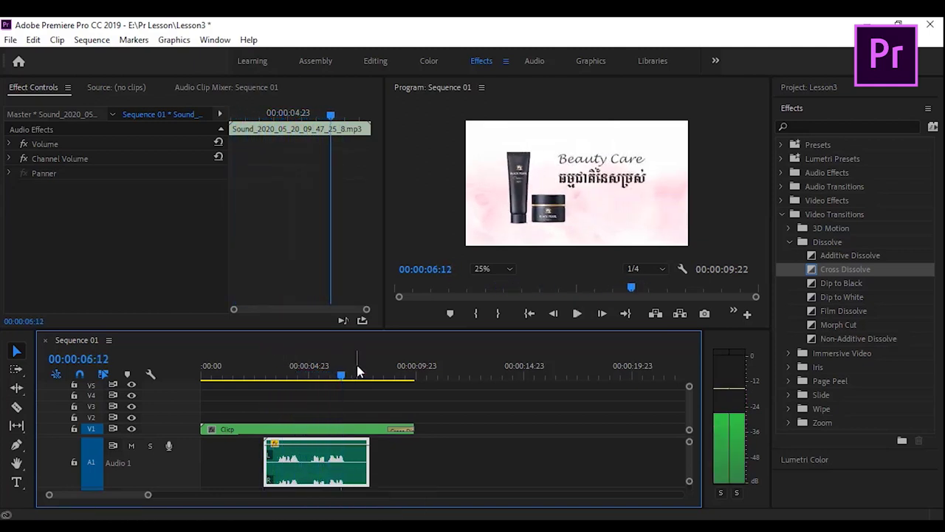
mouse_move(339, 375)
left_mouse_down()
mouse_move(301, 387)
mouse_move(315, 389)
left_mouse_up()
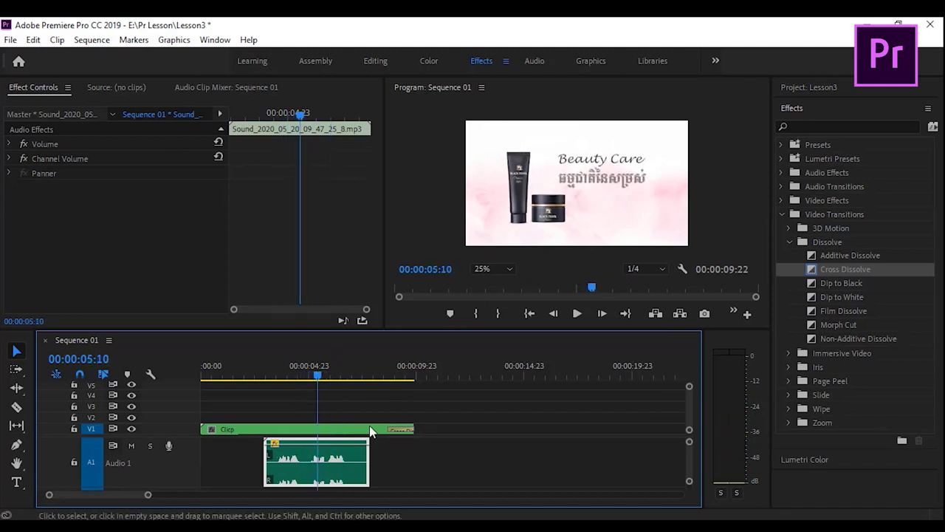
Slide the voice clip later on the timeline and play back to check its timing
left_click_drag(345, 462, 395, 461)
left_click(301, 375)
key("space")
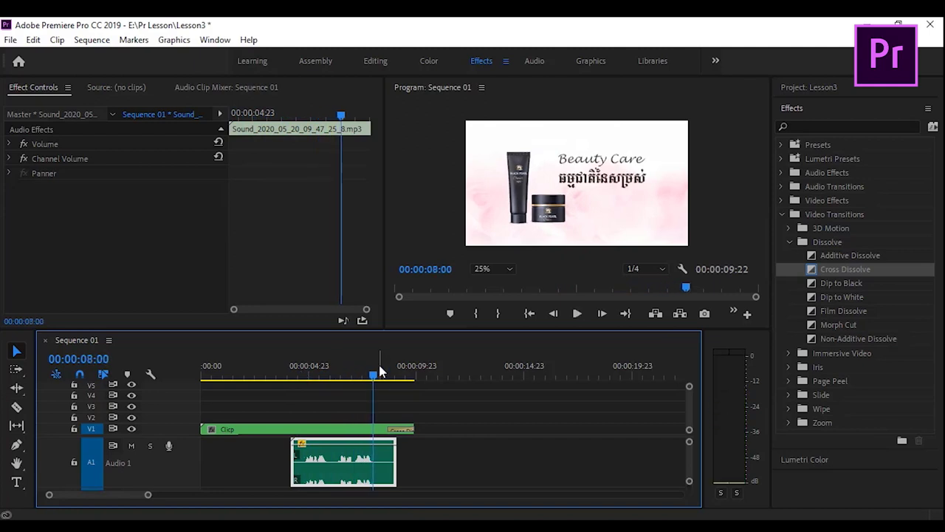
left_click_drag(337, 375, 331, 390)
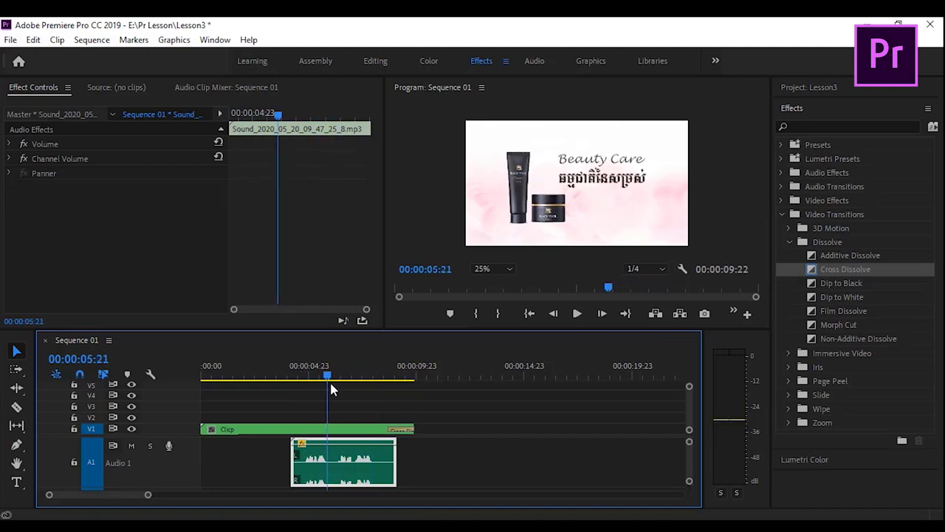
Split the voice clip at the playhead, delete the short piece, and close the gap
left_click(331, 464)
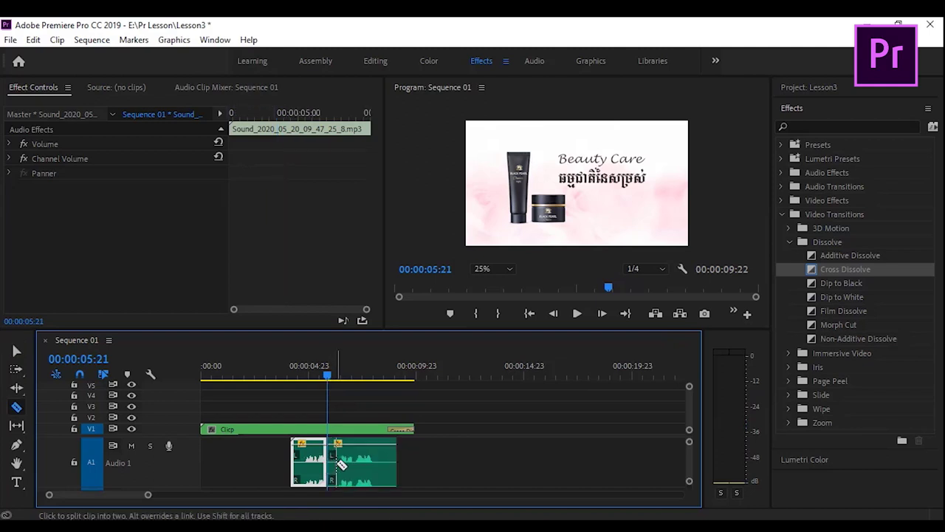
key("v")
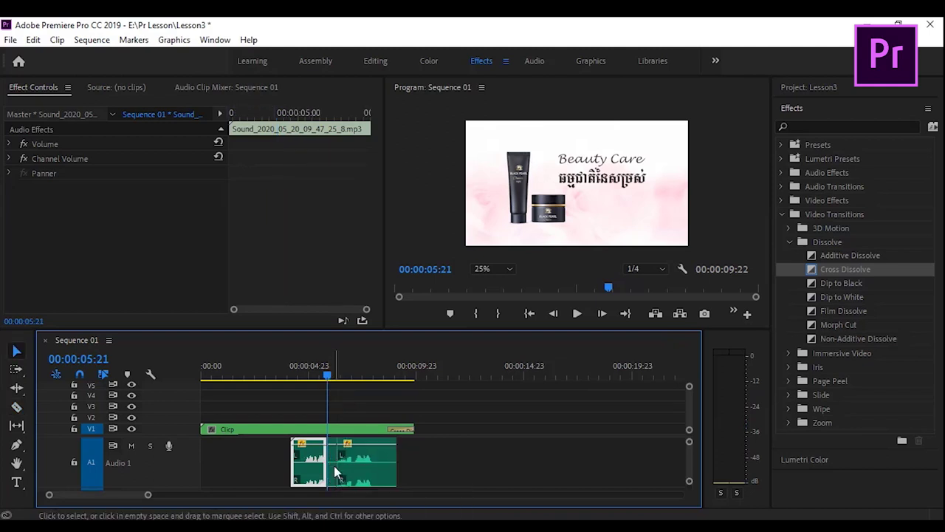
left_click(334, 469)
key("Delete")
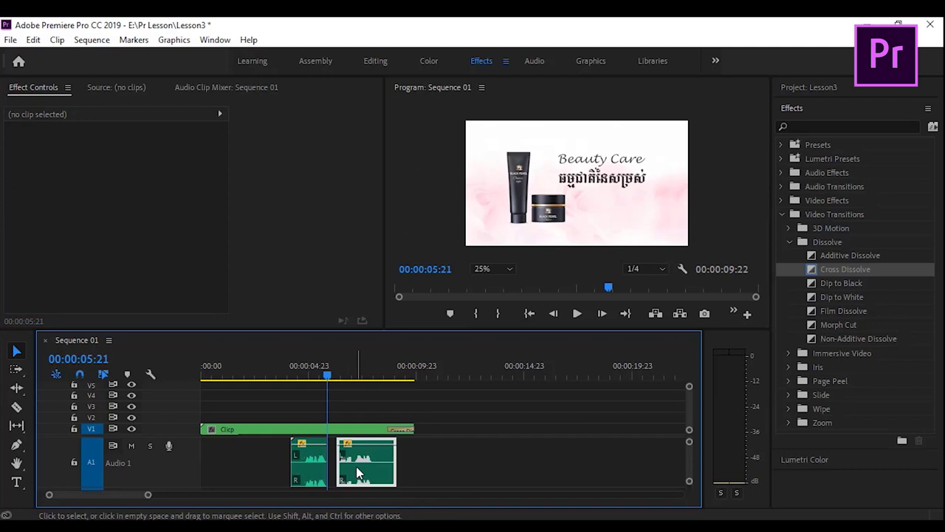
left_click_drag(356, 466, 347, 466)
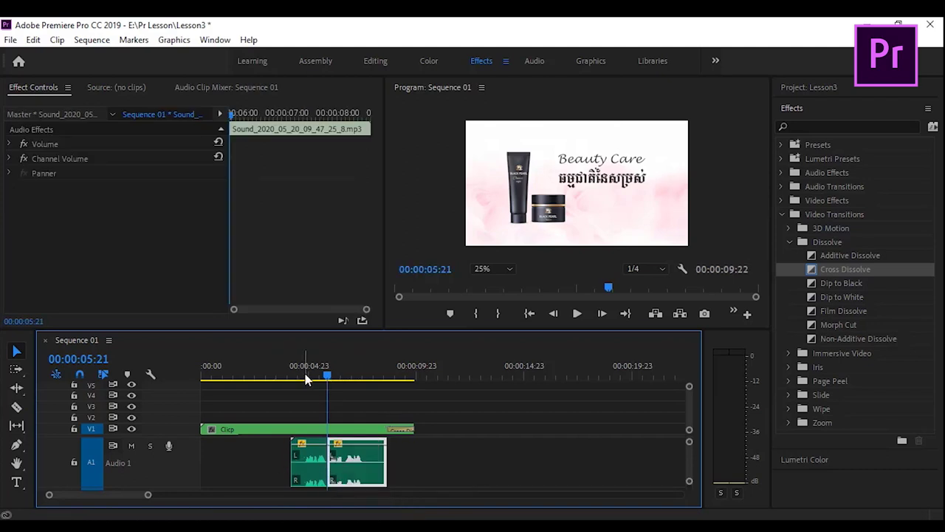
Nest both audio pieces into a sequence named 'voice' and play from about four seconds
left_click_drag(273, 464, 364, 465)
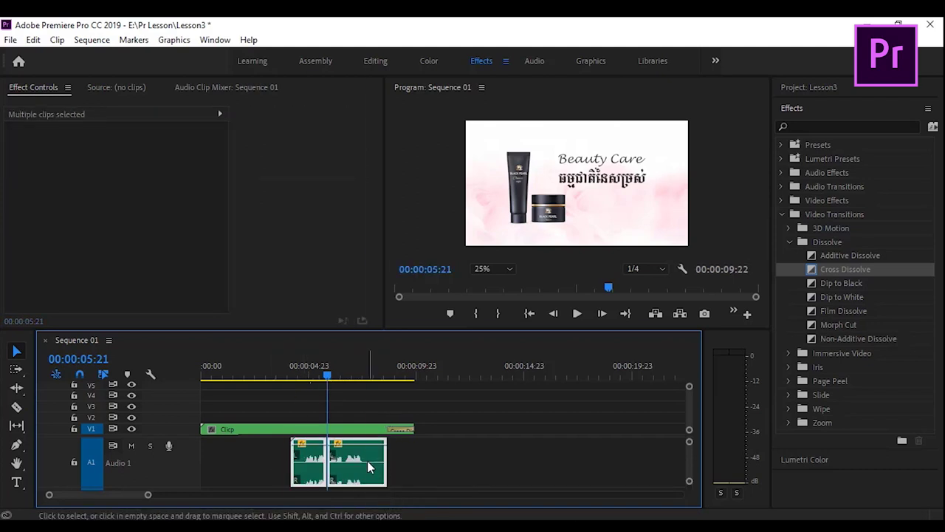
right_click(367, 461)
left_click(404, 346)
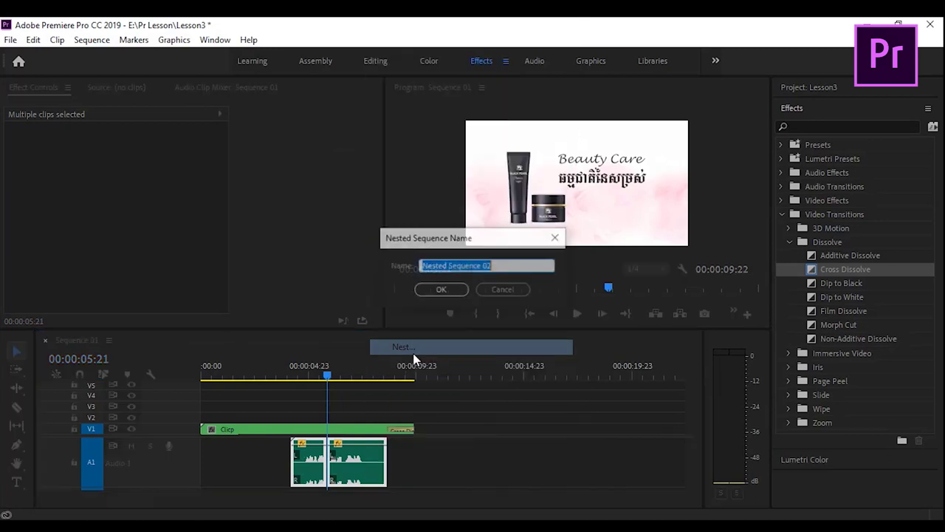
key("BackSpace")
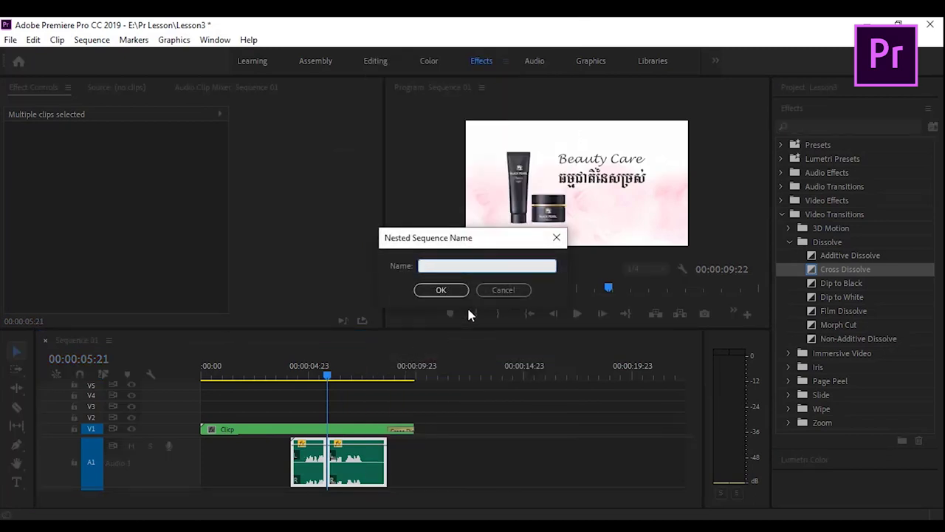
type("vi")
key("Return")
left_click(293, 372)
key("space")
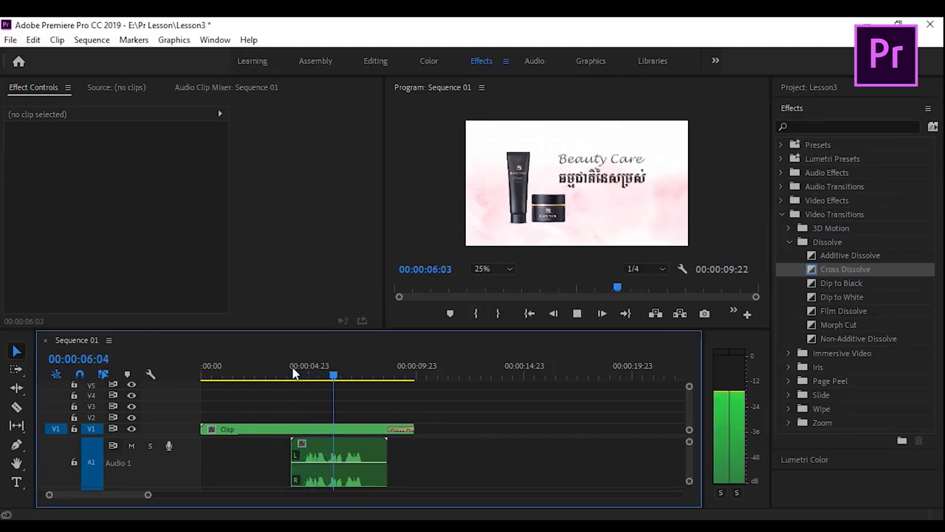
Nudge the voice clip to start at 00:00:04:10, save, and drop mixkit-cbpd-400.mp3 into the timeline
key("space")
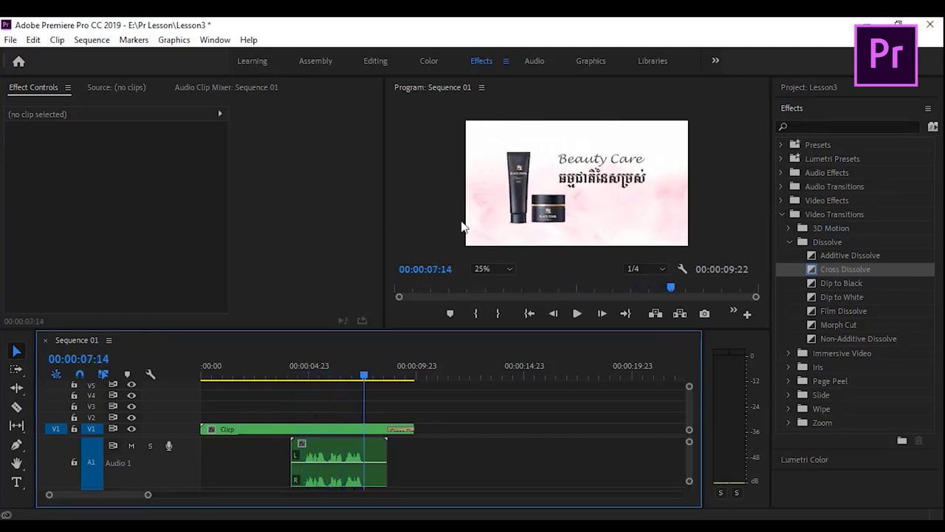
left_click(292, 376)
key("space")
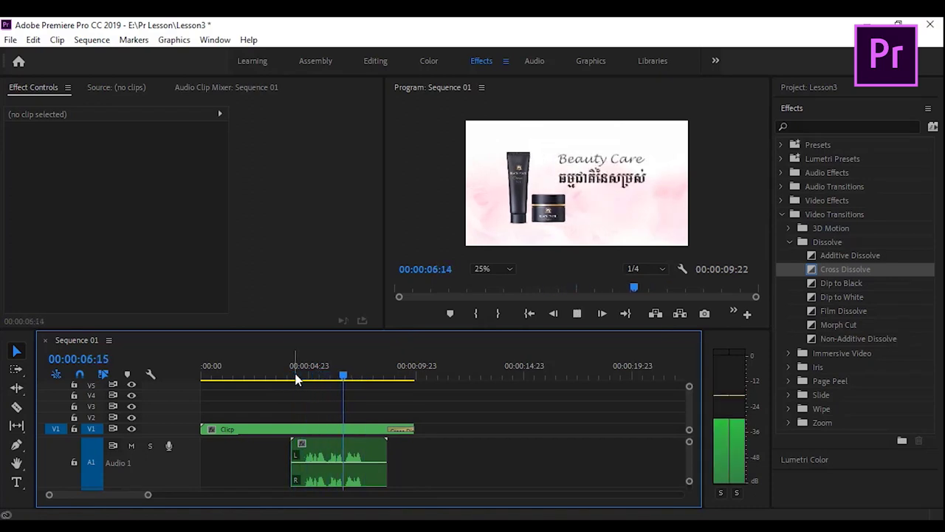
key("space")
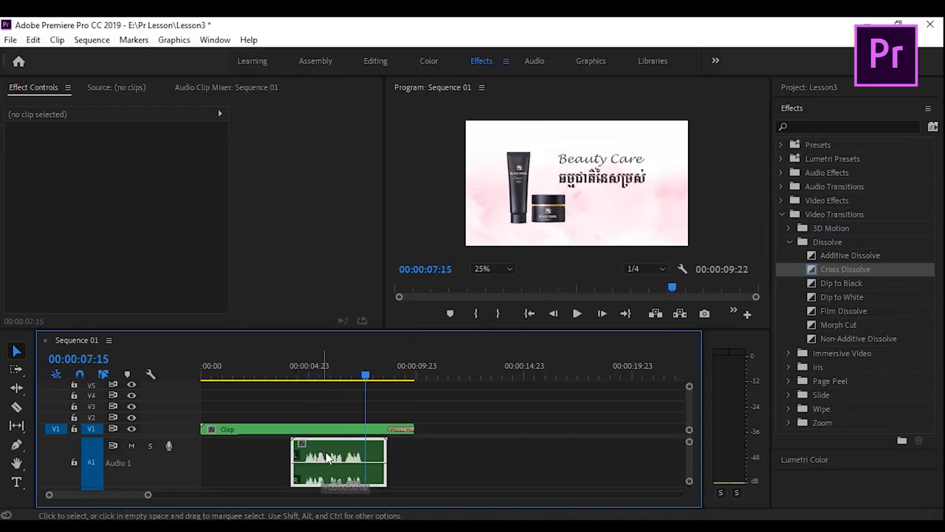
left_click(322, 456)
left_click(297, 378)
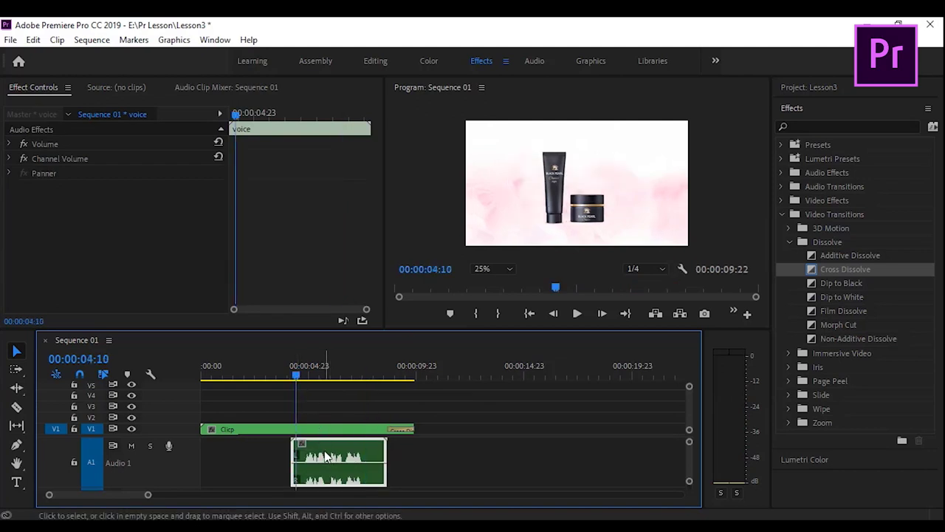
left_click_drag(330, 458, 334, 458)
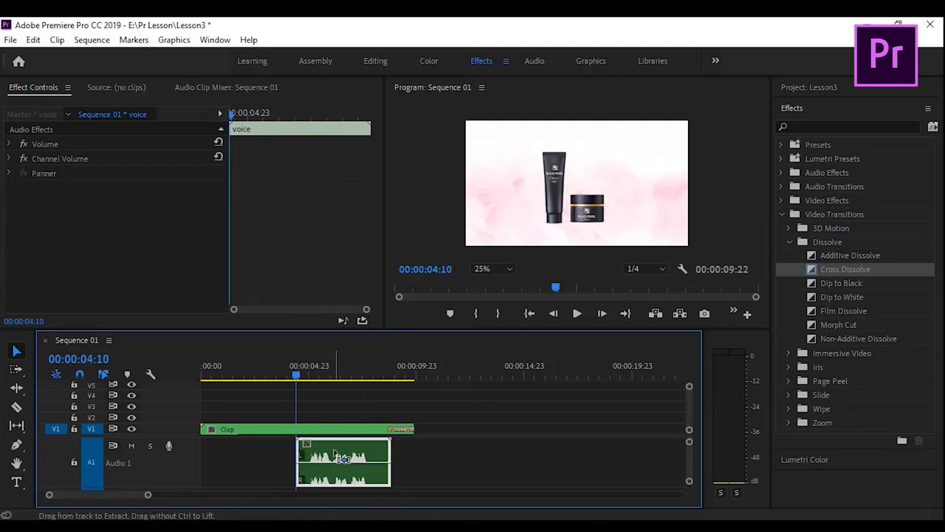
key("ctrl+s")
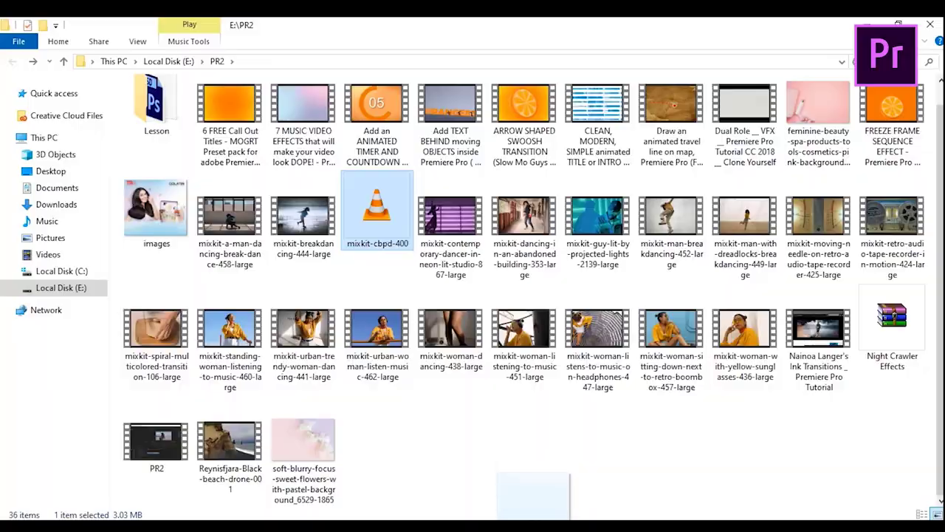
mouse_move(375, 198)
left_mouse_down()
mouse_move(437, 472)
mouse_move(411, 502)
mouse_move(417, 494)
left_mouse_up()
Move the mixkit music to the sequence start and set its volume to about -12.85 dB
scroll(687, 462, "down", 2)
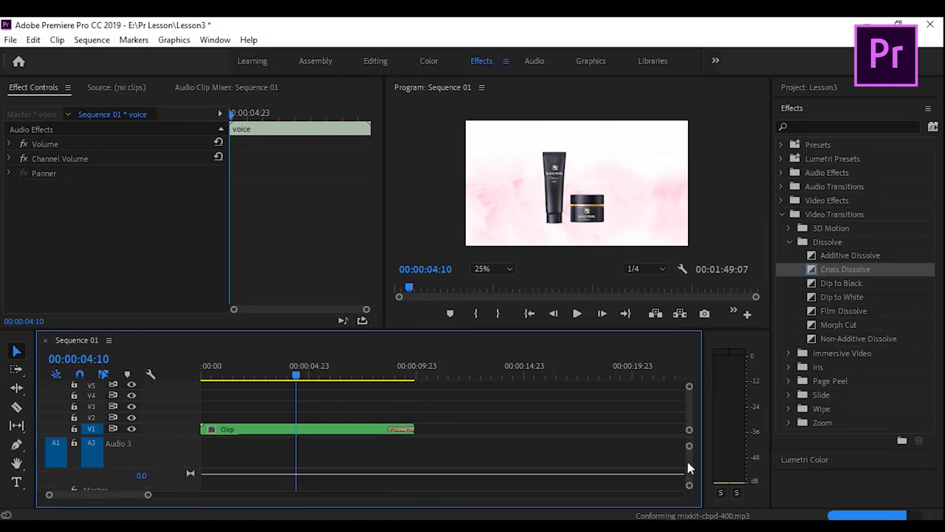
scroll(687, 458, "down", 1)
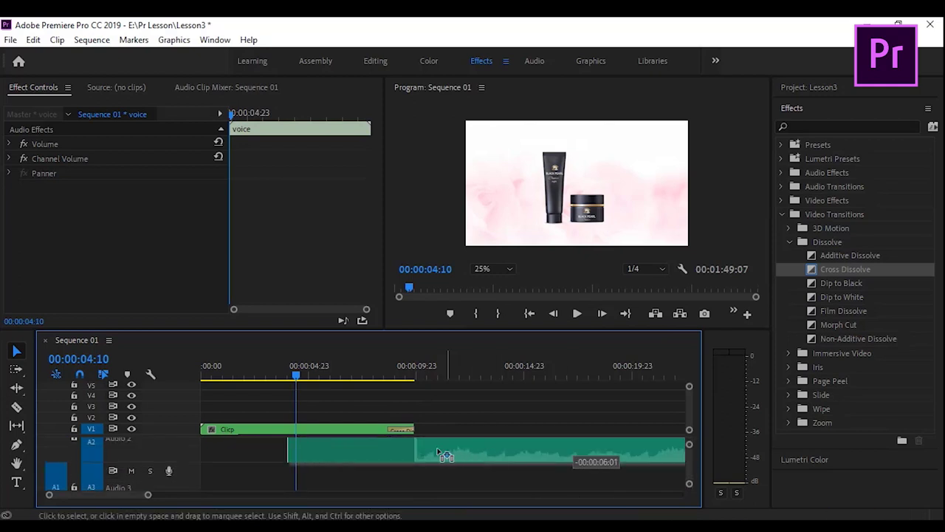
left_click_drag(577, 455, 363, 454)
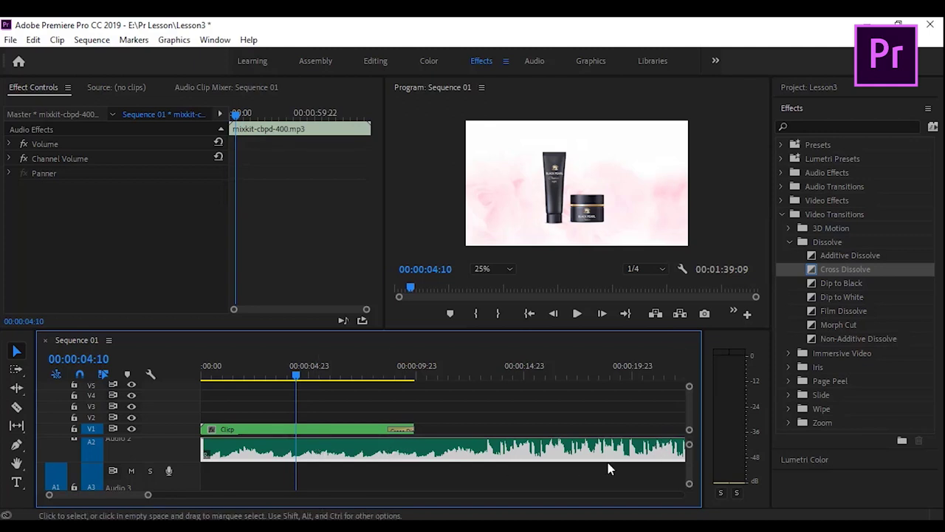
mouse_move(690, 452)
left_mouse_down()
mouse_move(693, 444)
mouse_move(688, 468)
left_mouse_up()
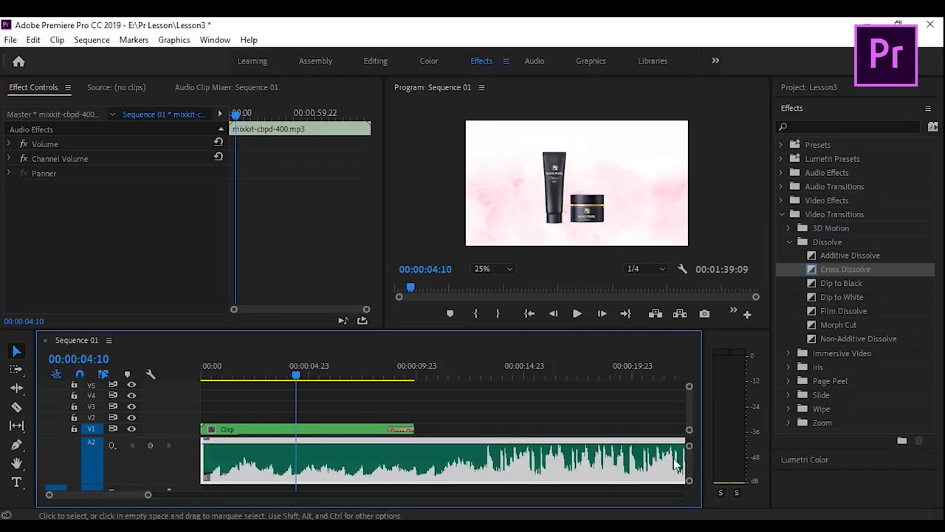
left_click_drag(583, 448, 591, 473)
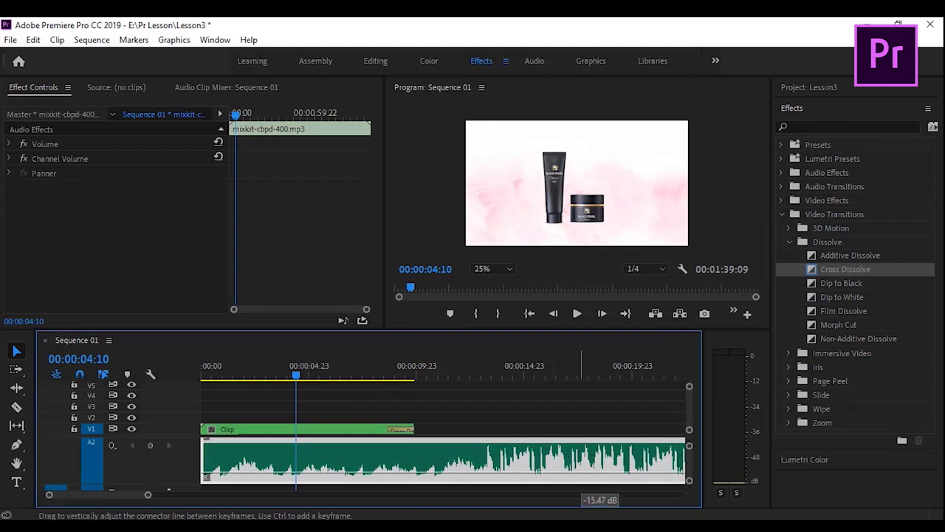
key("space")
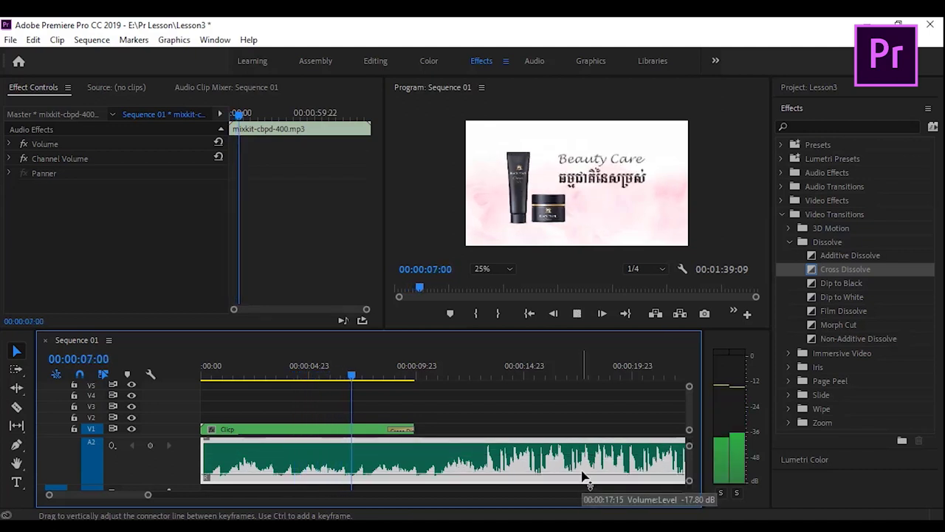
key("space")
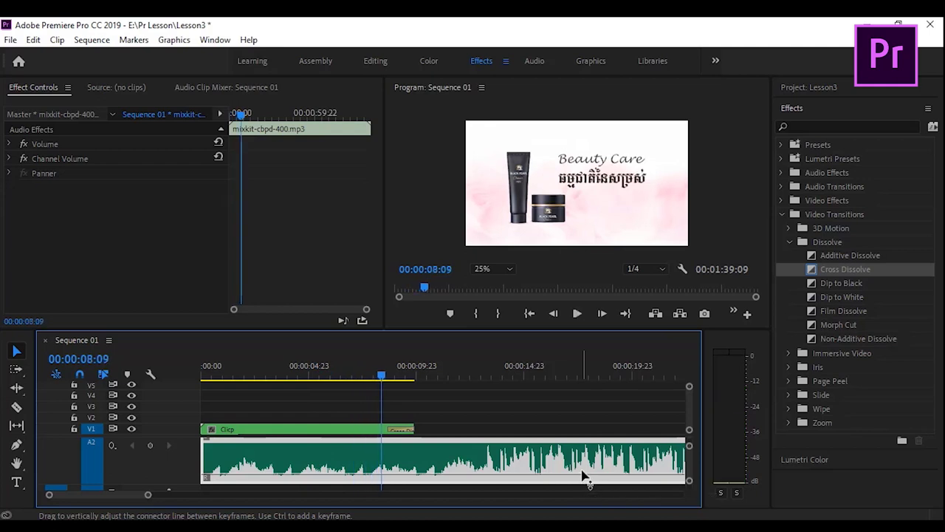
left_click_drag(583, 477, 585, 470)
key("space")
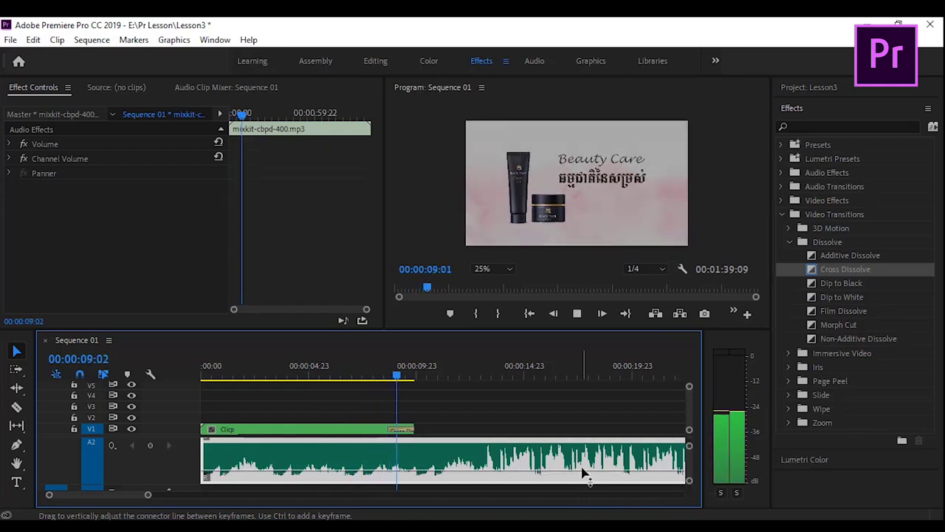
key("space")
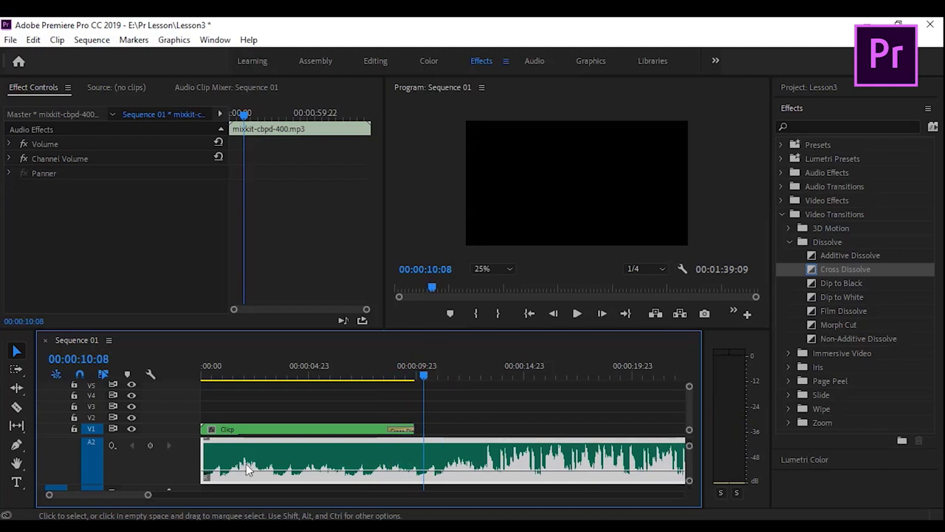
Cut the A2 music at 00:00:09:23, delete the tail, and replay from the start
left_click_drag(211, 452, 439, 452)
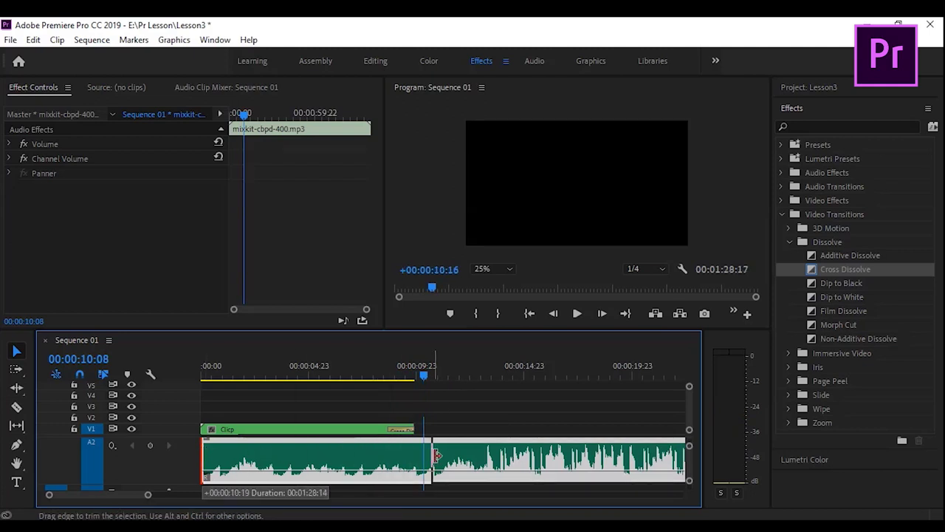
key("ctrl+z")
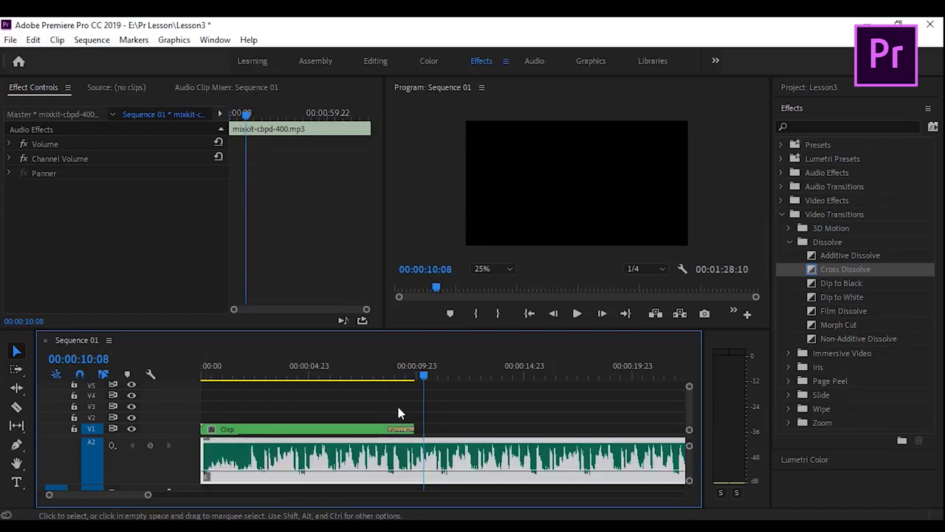
left_click_drag(418, 377, 415, 376)
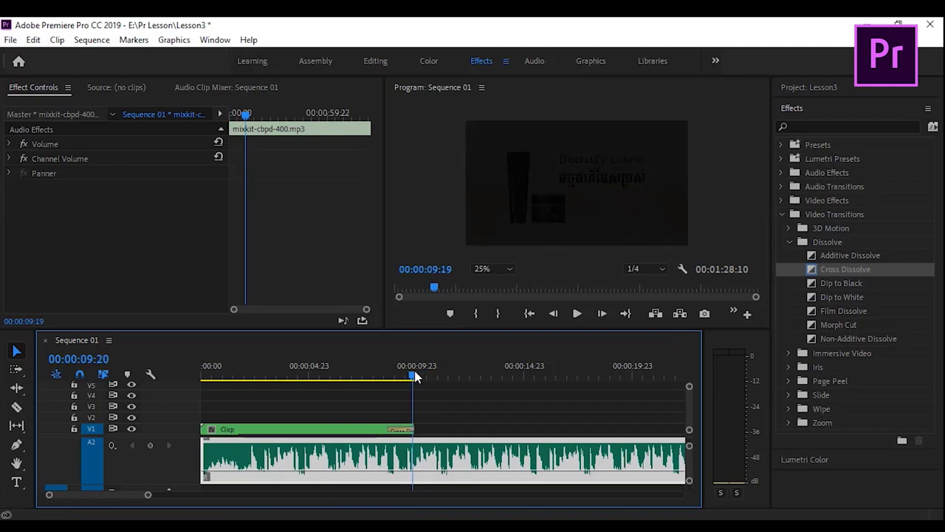
left_click(416, 377)
key("c")
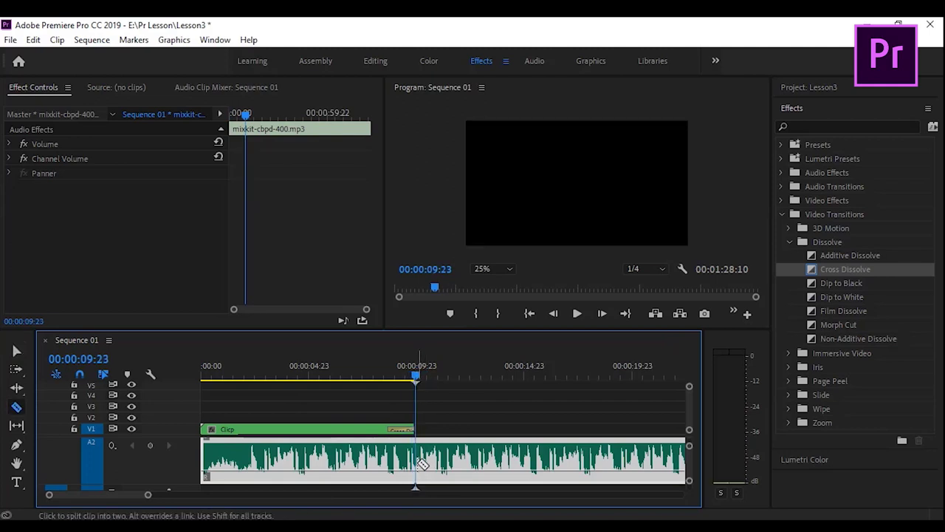
left_click(417, 464)
key("v")
left_click(441, 464)
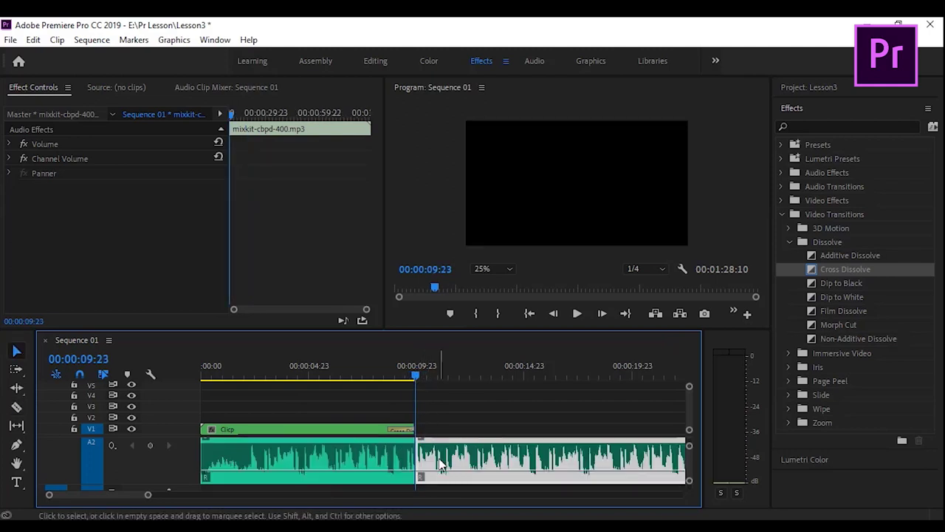
key("Delete")
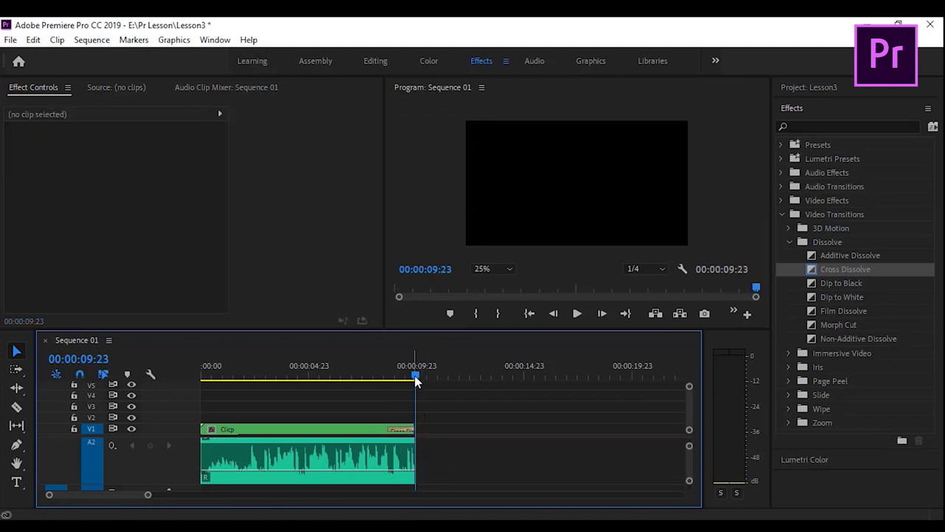
key("space")
key("Home")
key("space")
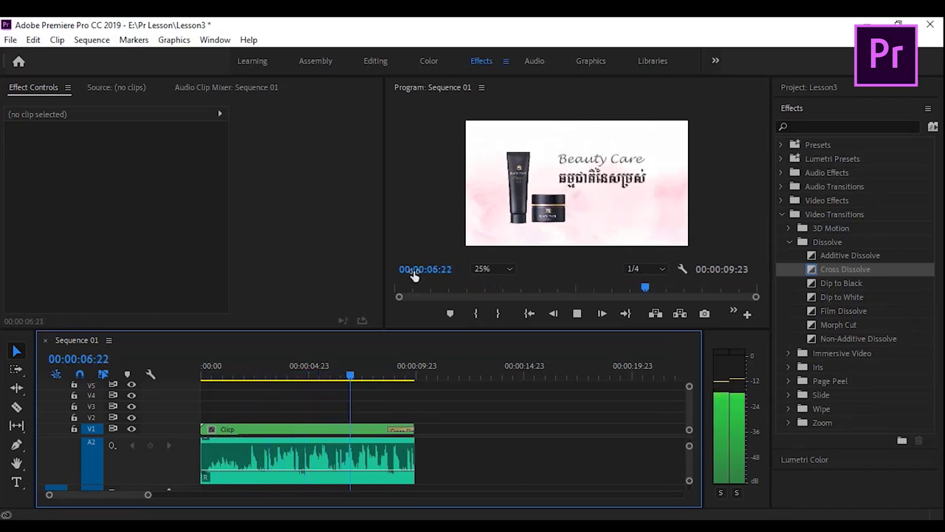
Lower the A2 music clip's volume to about -22 dB and play back to check the level
key("space")
left_click(348, 472)
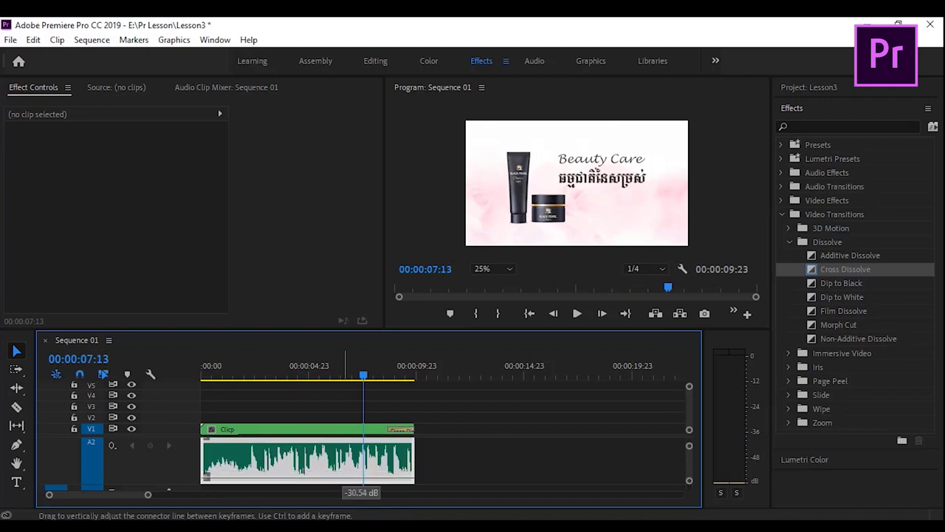
left_click(362, 477)
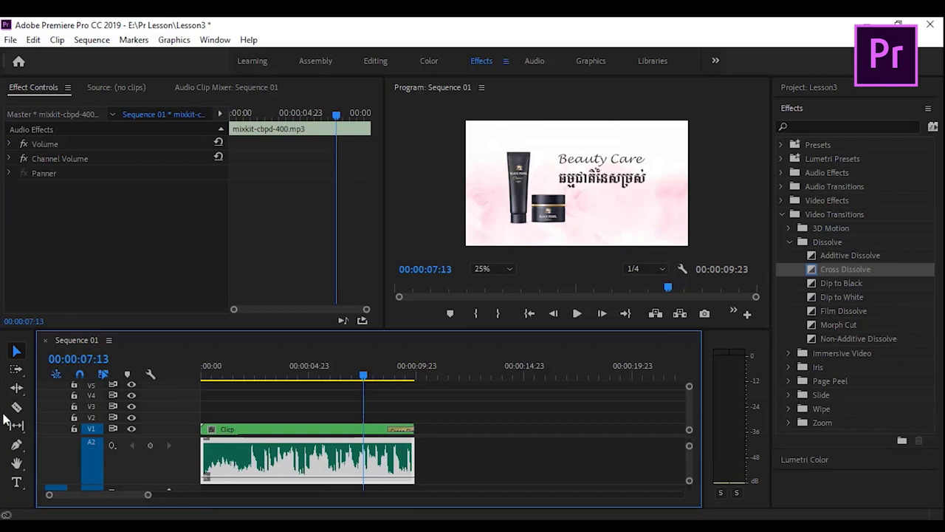
left_click_drag(336, 505, 336, 507)
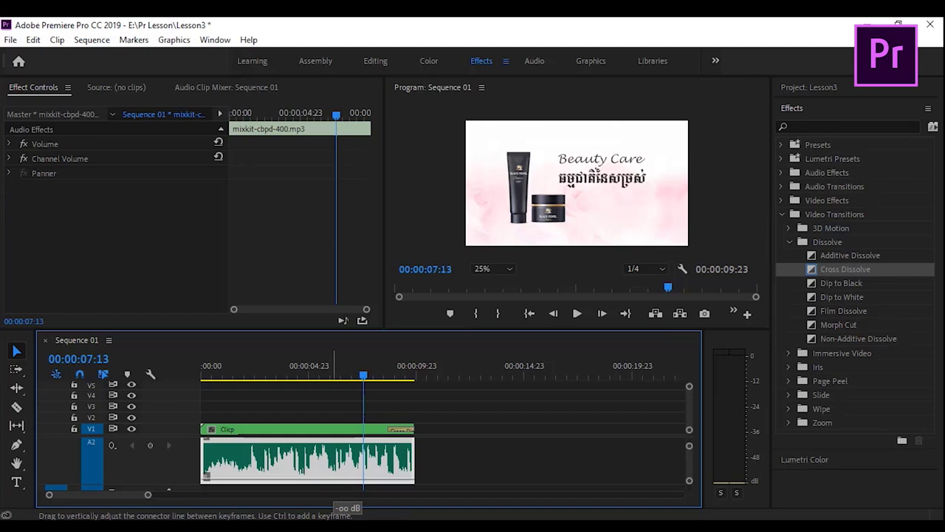
left_click(309, 378)
key("space")
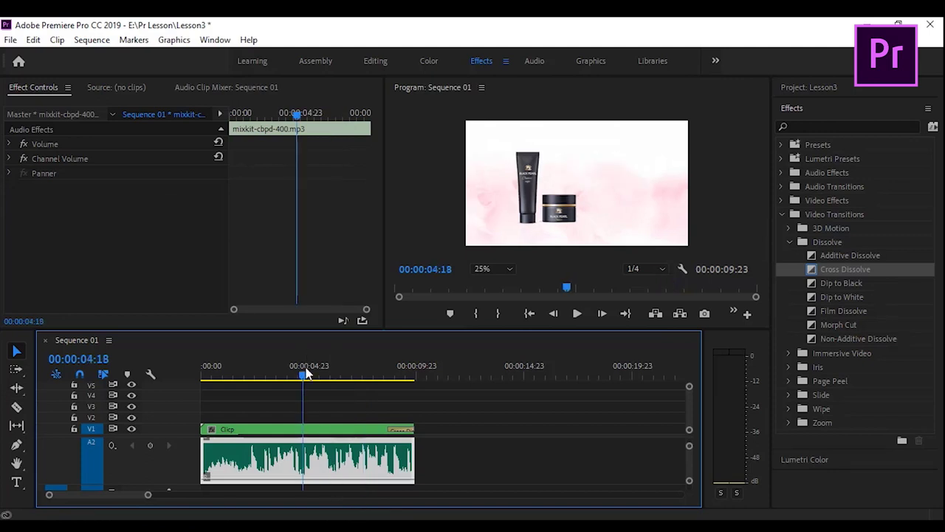
key("space")
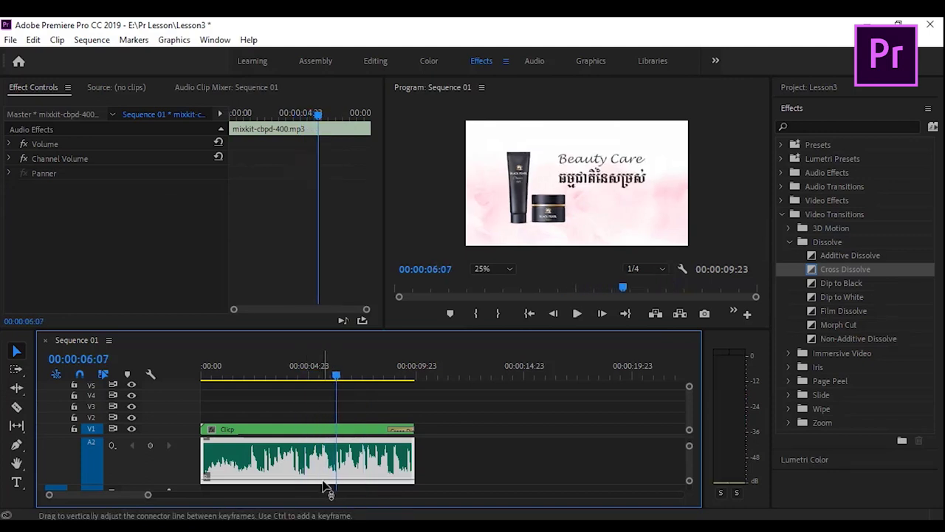
left_click_drag(342, 479, 342, 473)
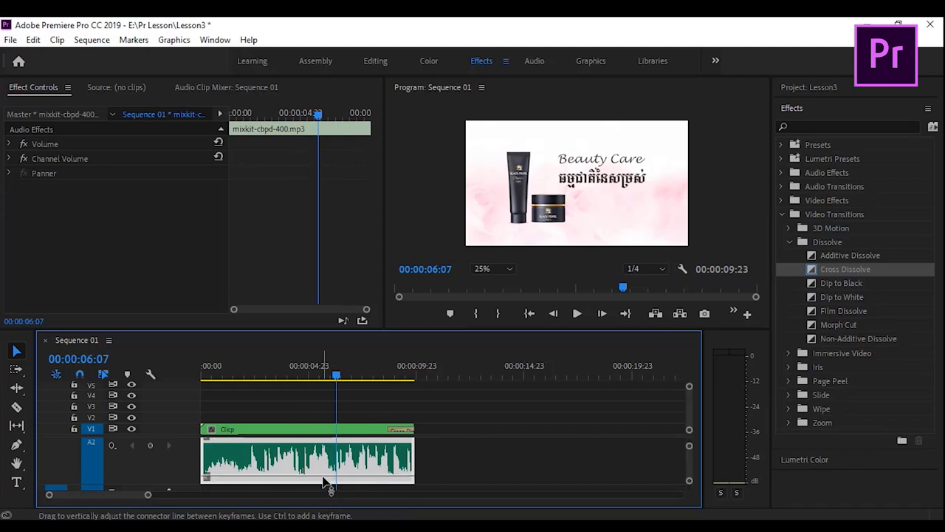
left_click(282, 373)
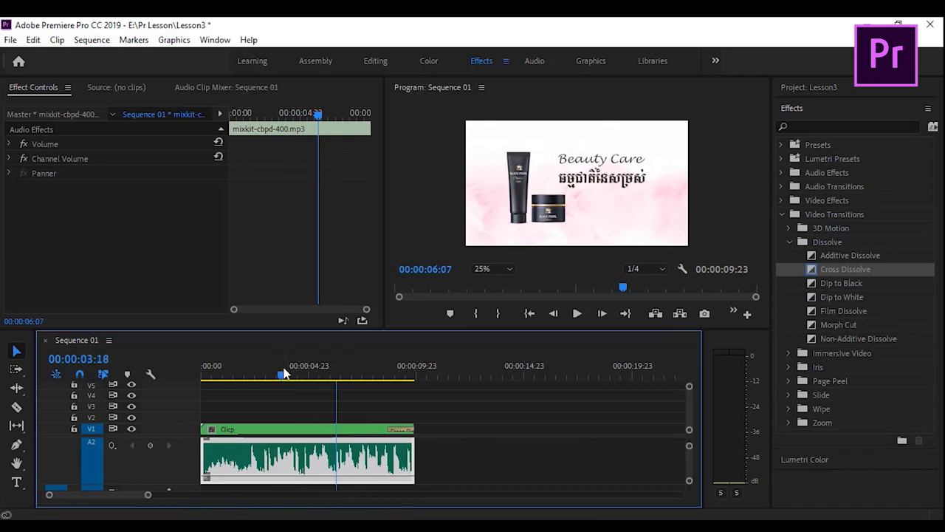
key("space")
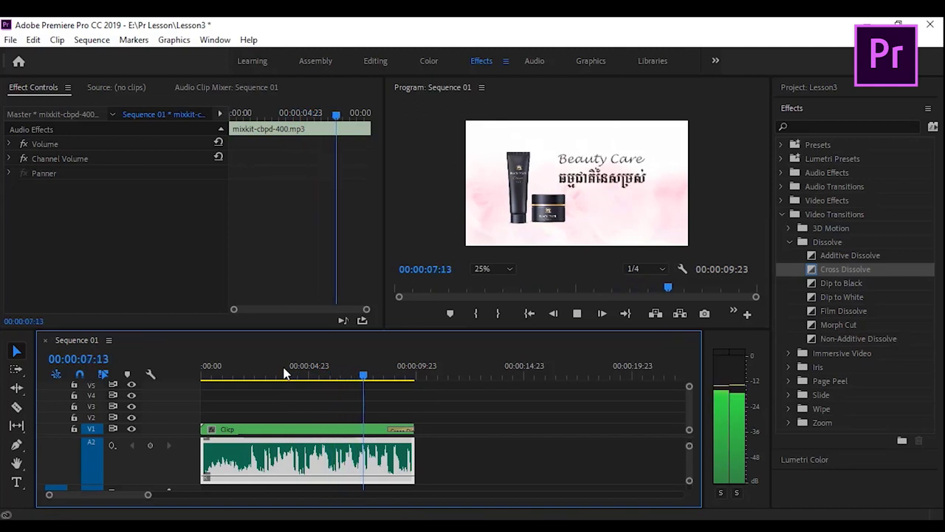
key("space")
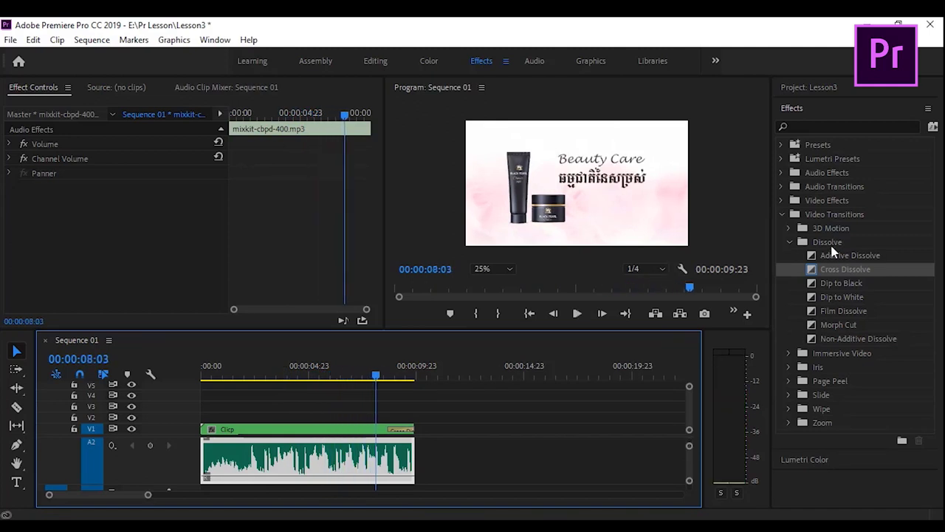
Apply a Constant Power crossfade to the end of the A2 music clip and preview the fade-out
left_click(787, 241)
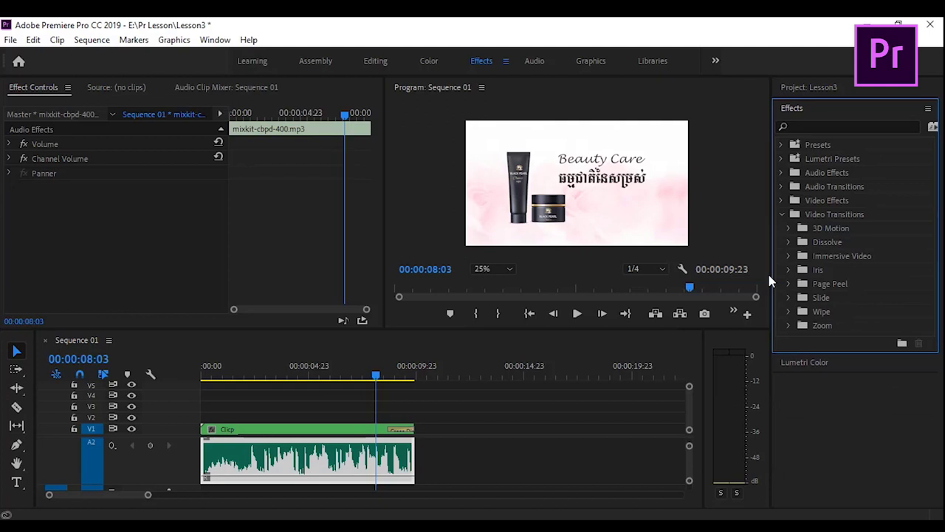
left_click(782, 186)
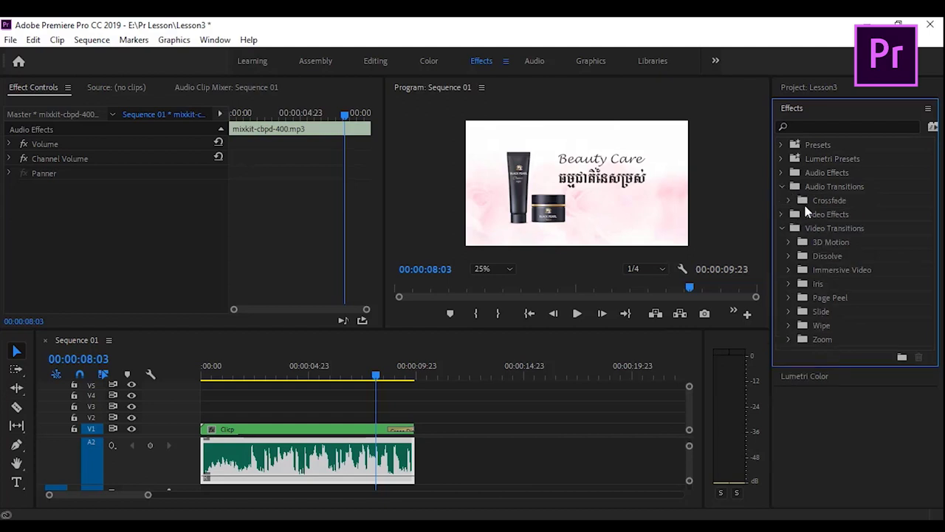
left_click(789, 200)
left_click(852, 229)
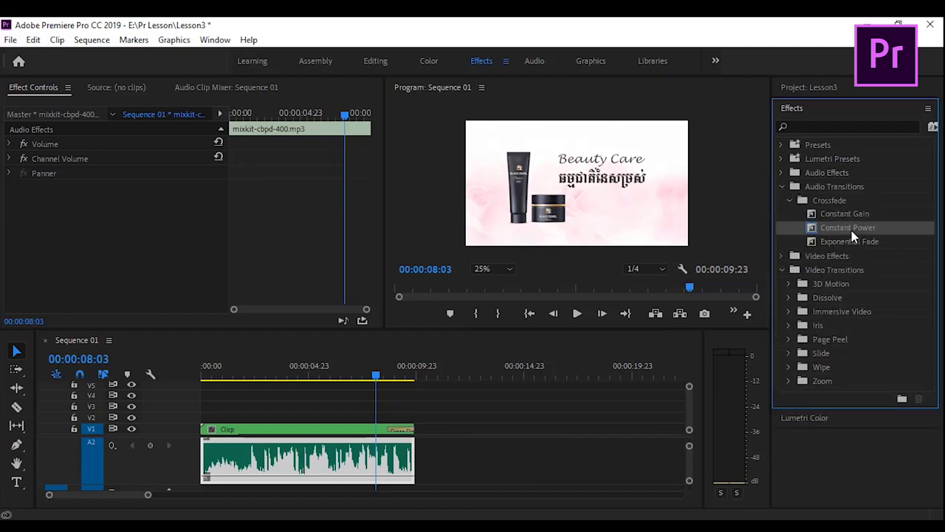
left_click_drag(852, 231, 416, 465)
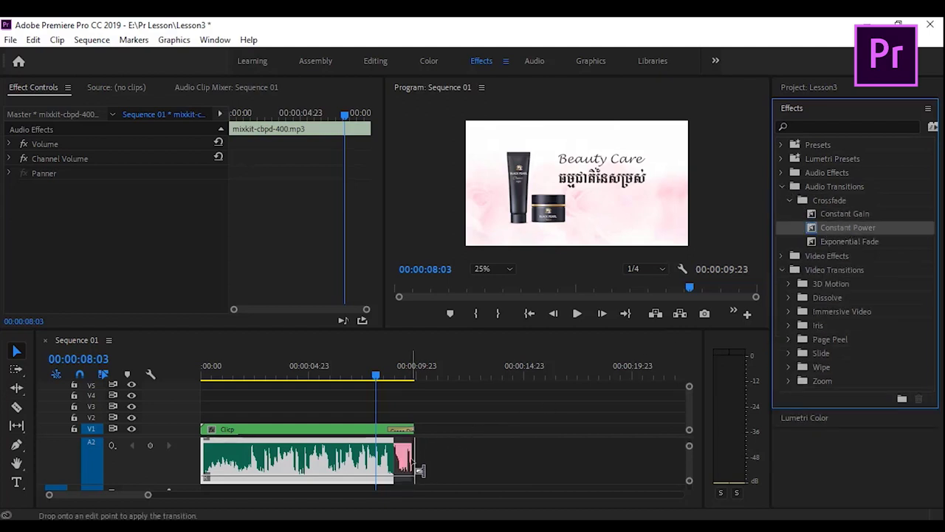
left_click_drag(414, 464, 418, 459)
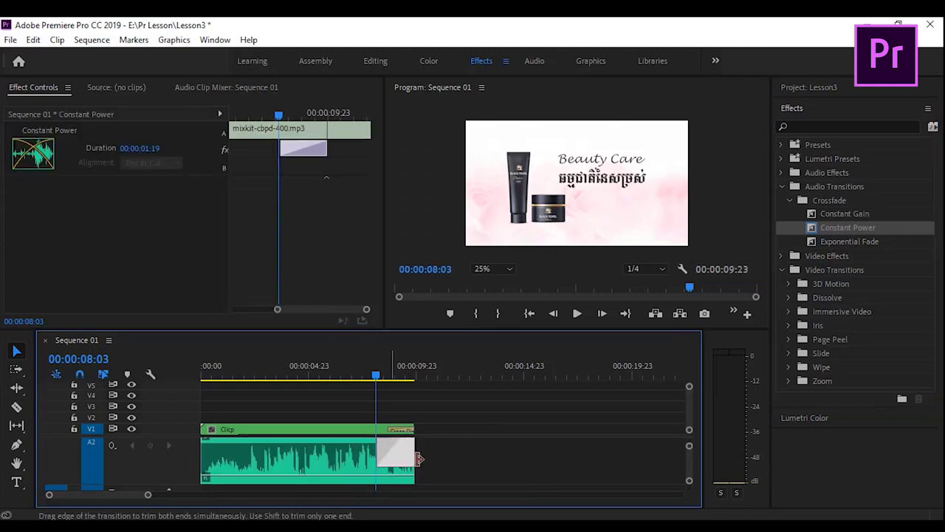
key("space")
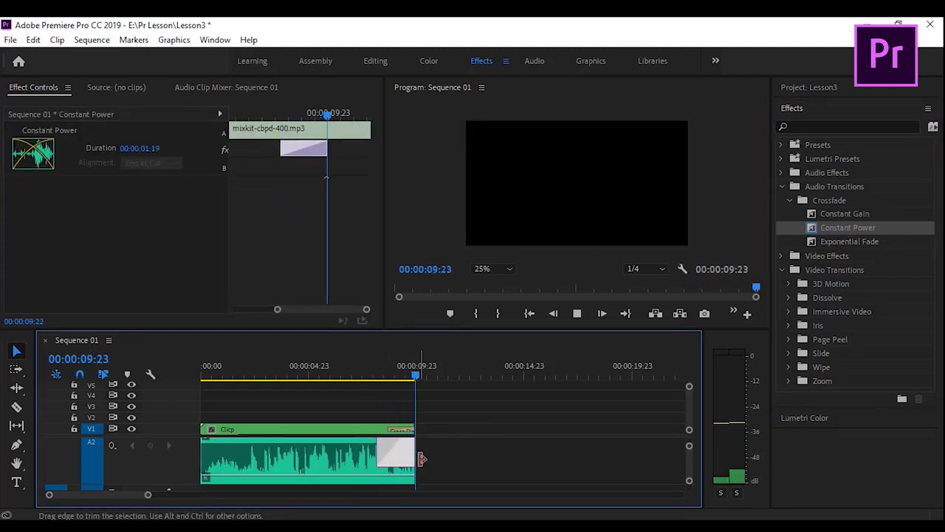
Add a Constant Power fade-in at the music's start, then play and scrub to 00:00:06:06 to review
left_click_drag(846, 225, 211, 454)
left_click(221, 383)
key("space")
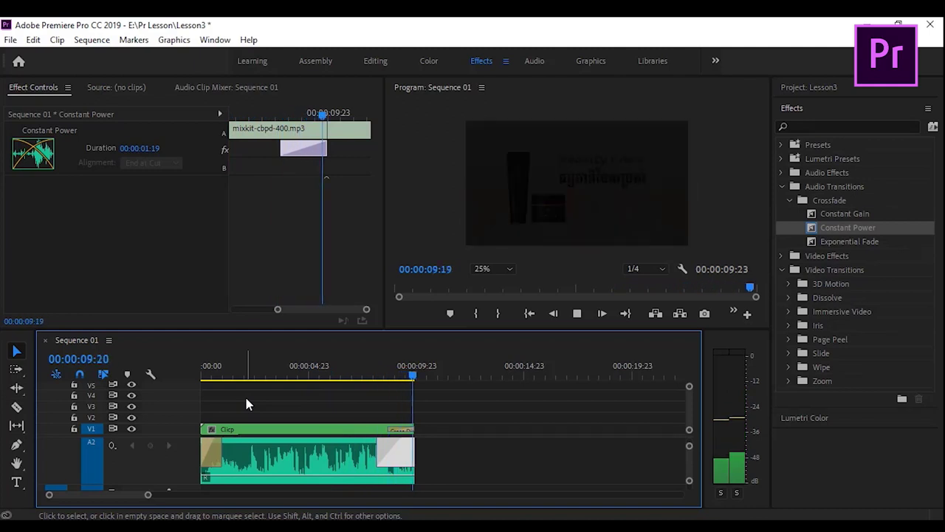
left_click(279, 376)
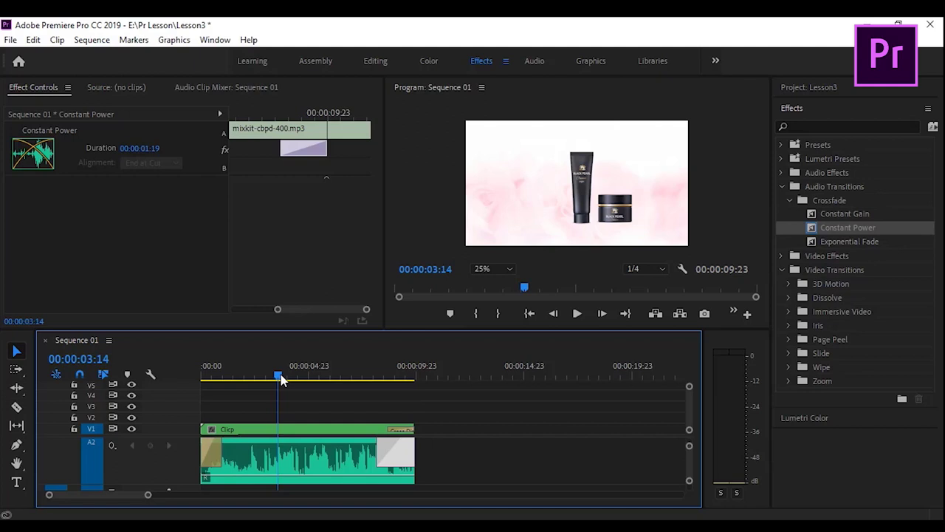
left_click_drag(281, 379, 339, 382)
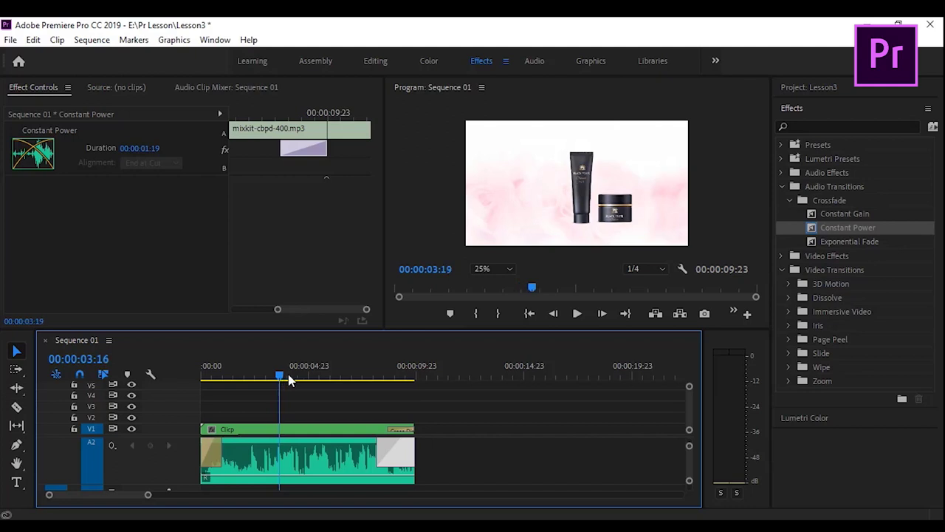